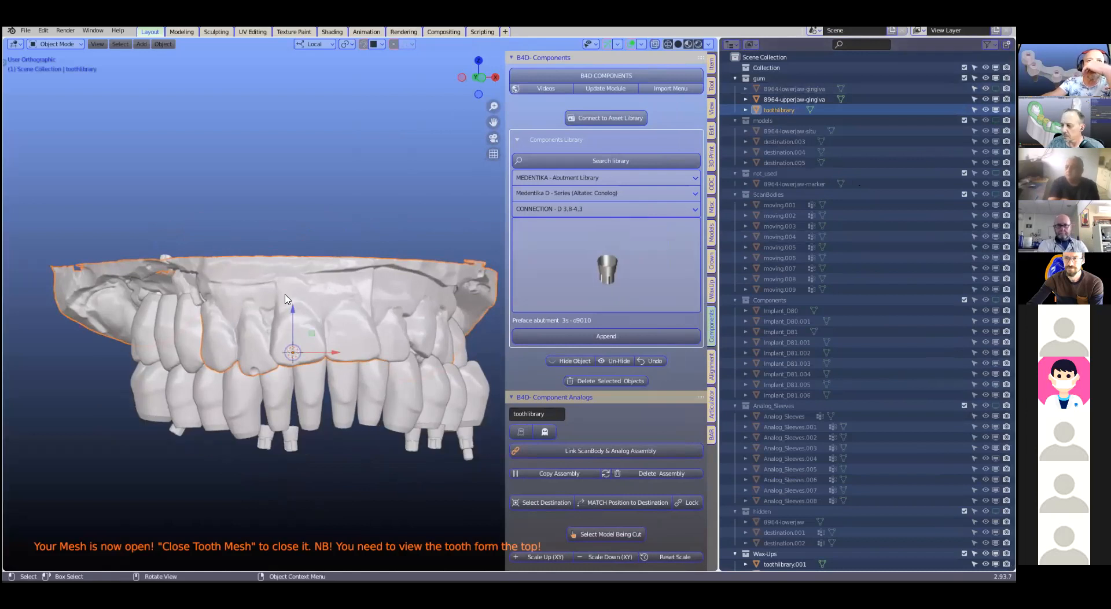
Examine the upper gingiva model and the waxed-up teeth from several sides, and check the object list
middle_click_drag(291, 299, 372, 364)
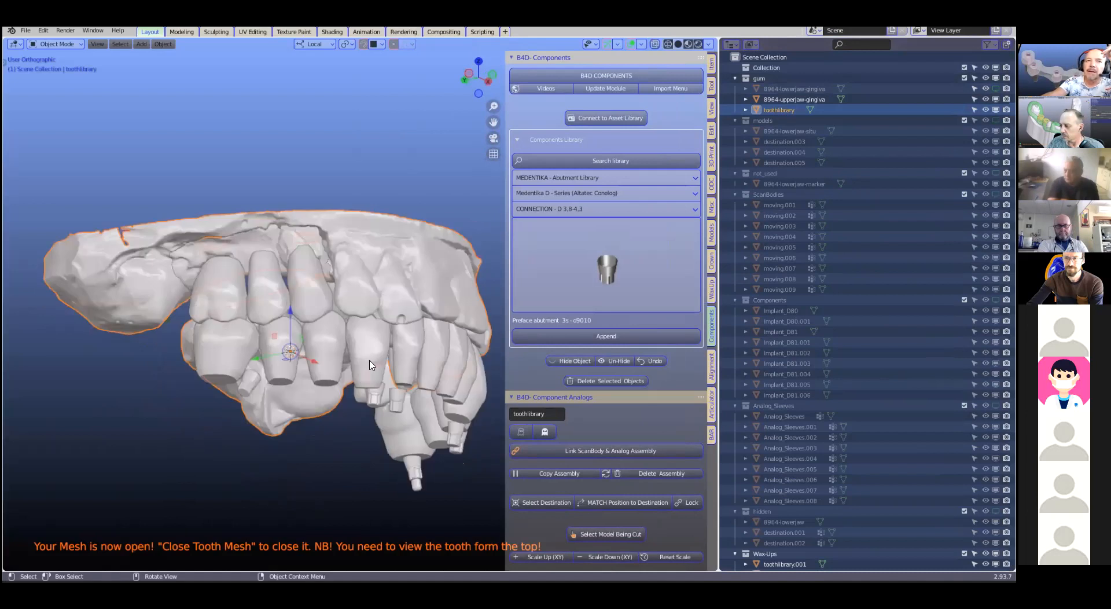
scroll(371, 366, "up", 3)
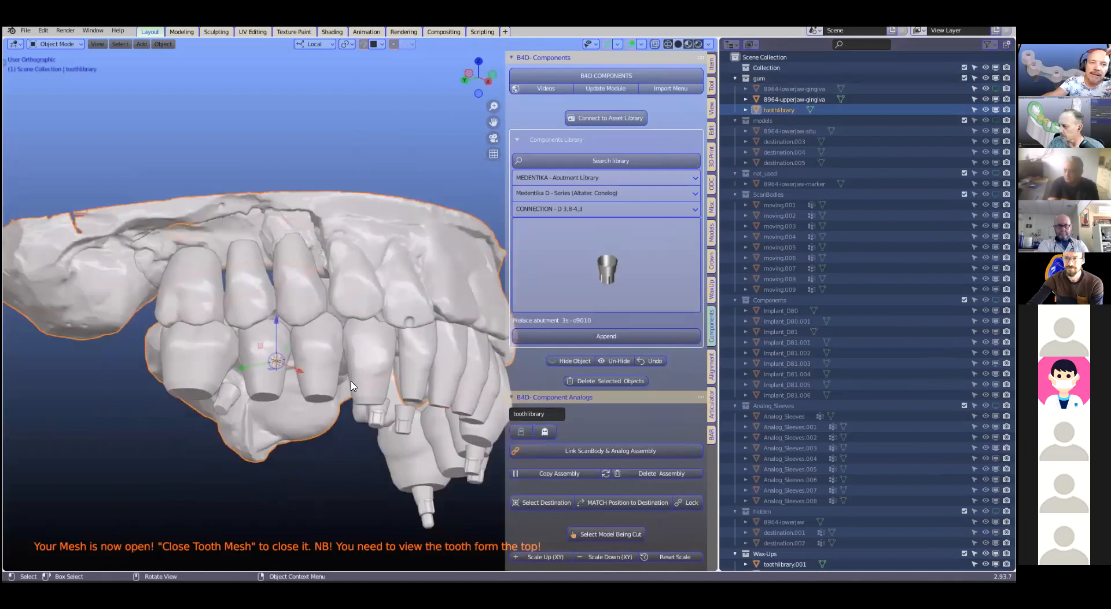
middle_click_drag(353, 386, 353, 392)
scroll(354, 392, "down", 1)
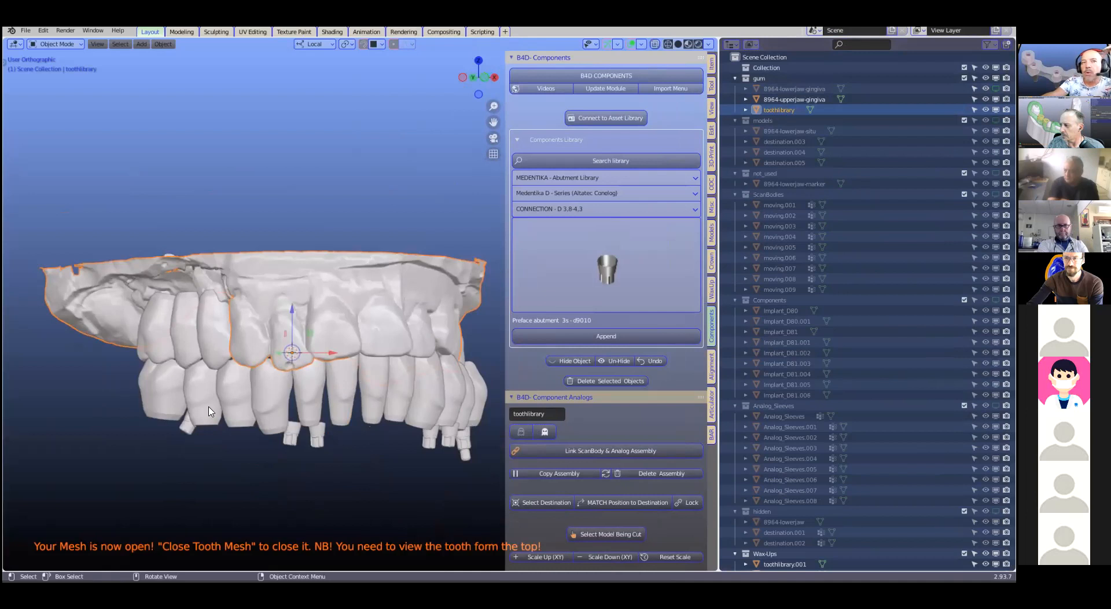
scroll(278, 407, "up", 2)
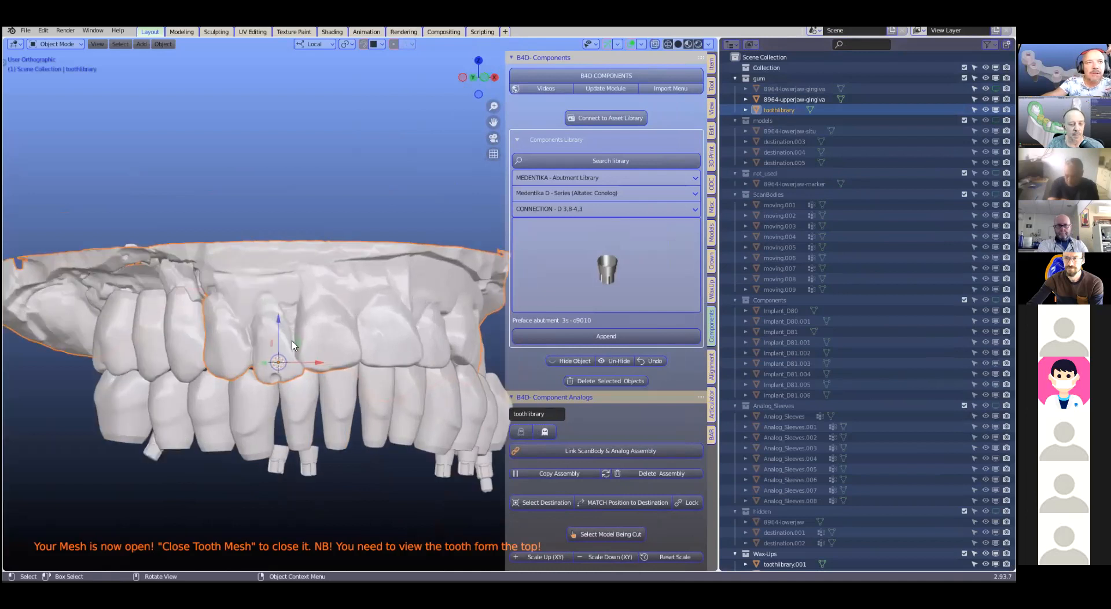
middle_click_drag(282, 299, 327, 295)
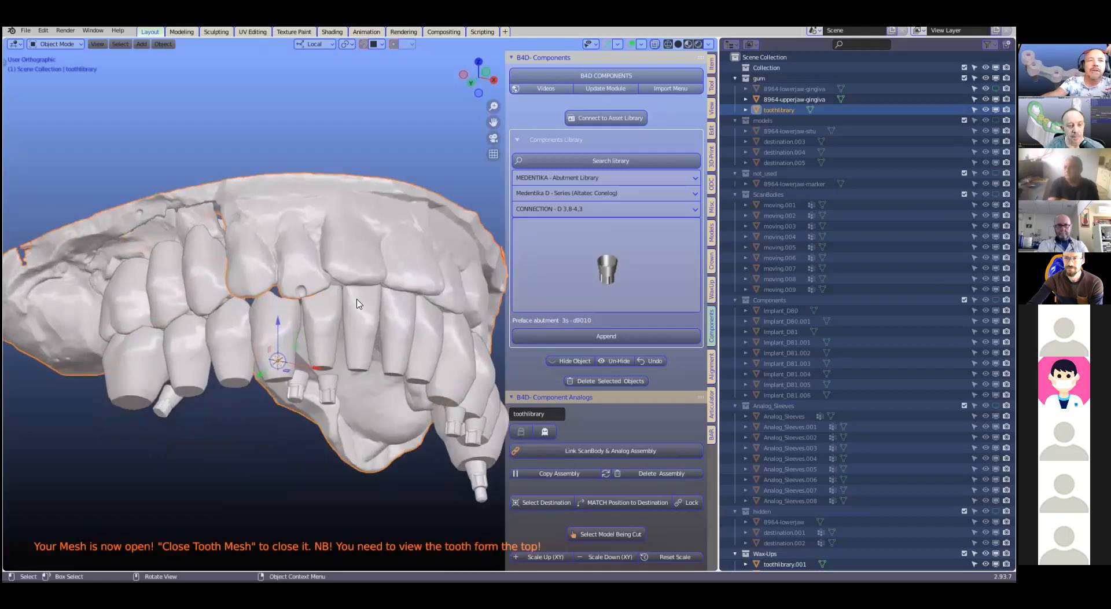
scroll(360, 302, "up", 2)
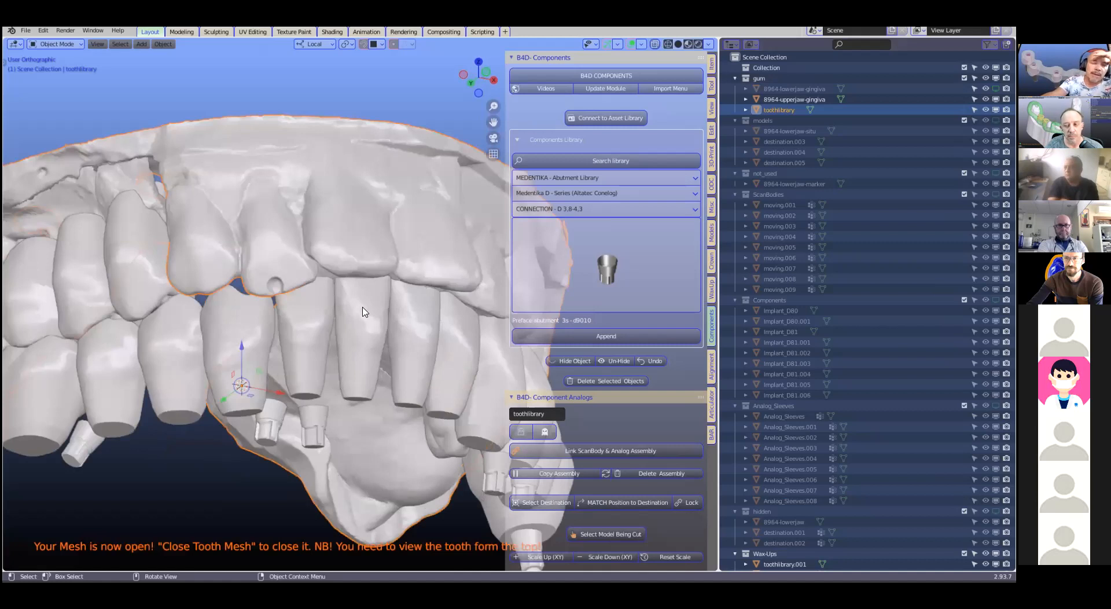
middle_click_drag(365, 312, 369, 296)
scroll(364, 312, "down", 1)
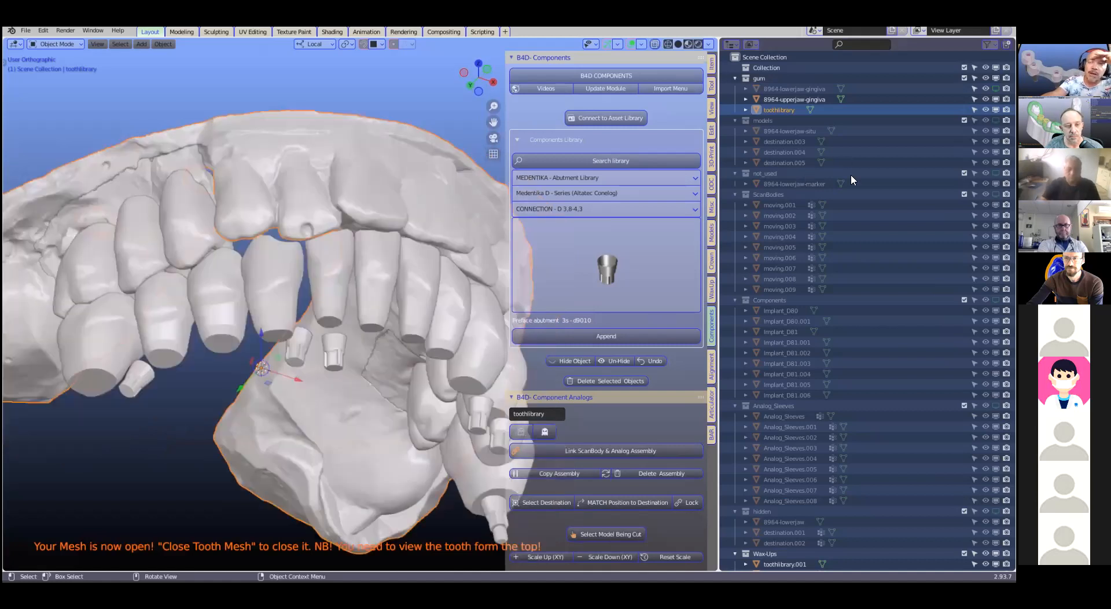
scroll(856, 266, "down", 2)
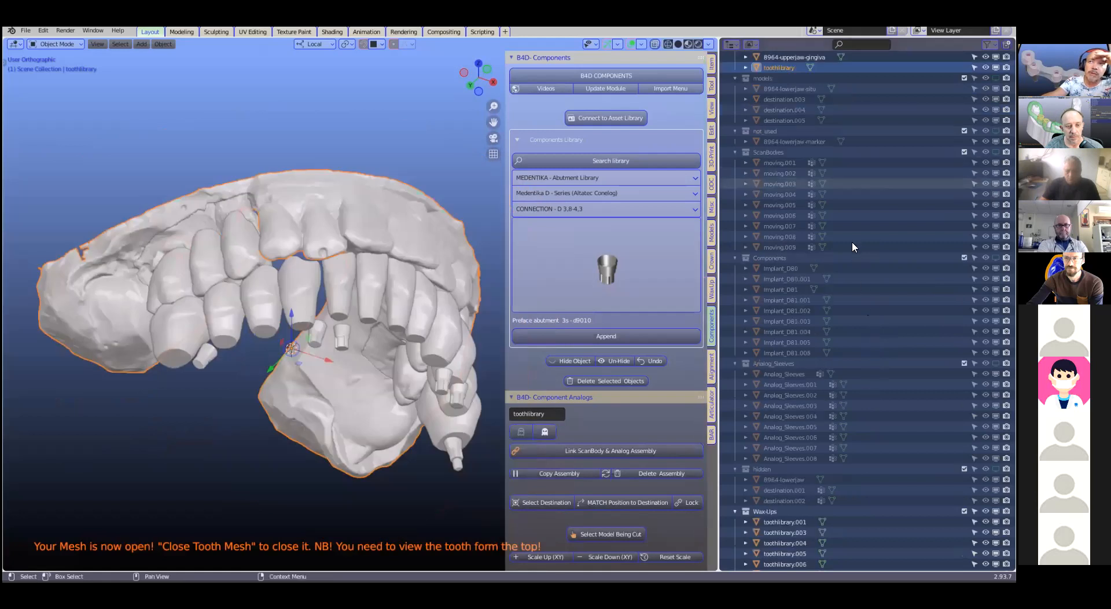
scroll(724, 214, "down", 11)
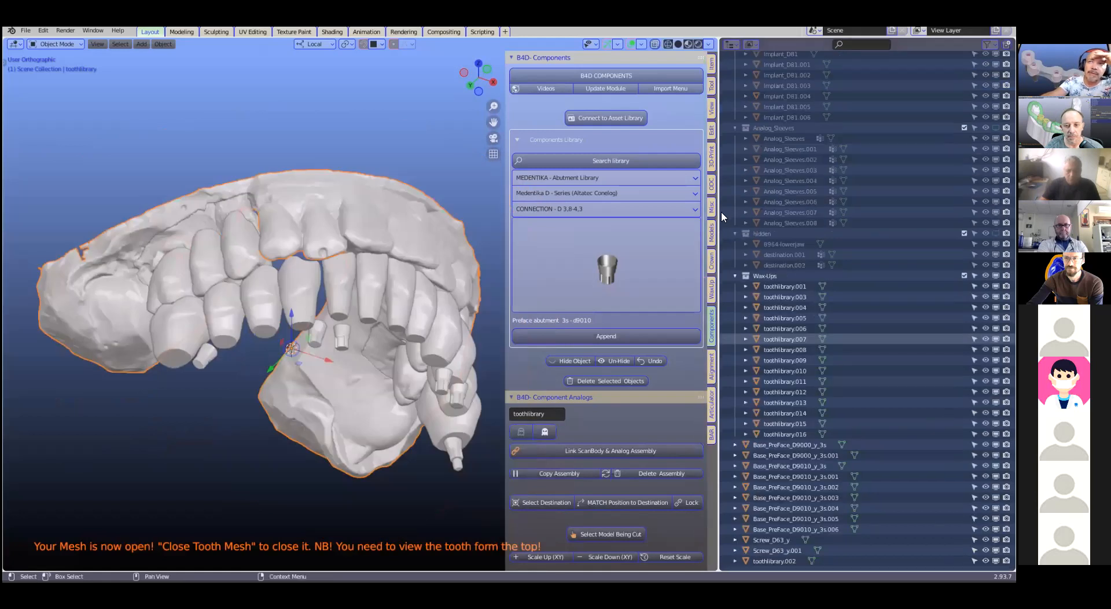
scroll(810, 359, "up", 13)
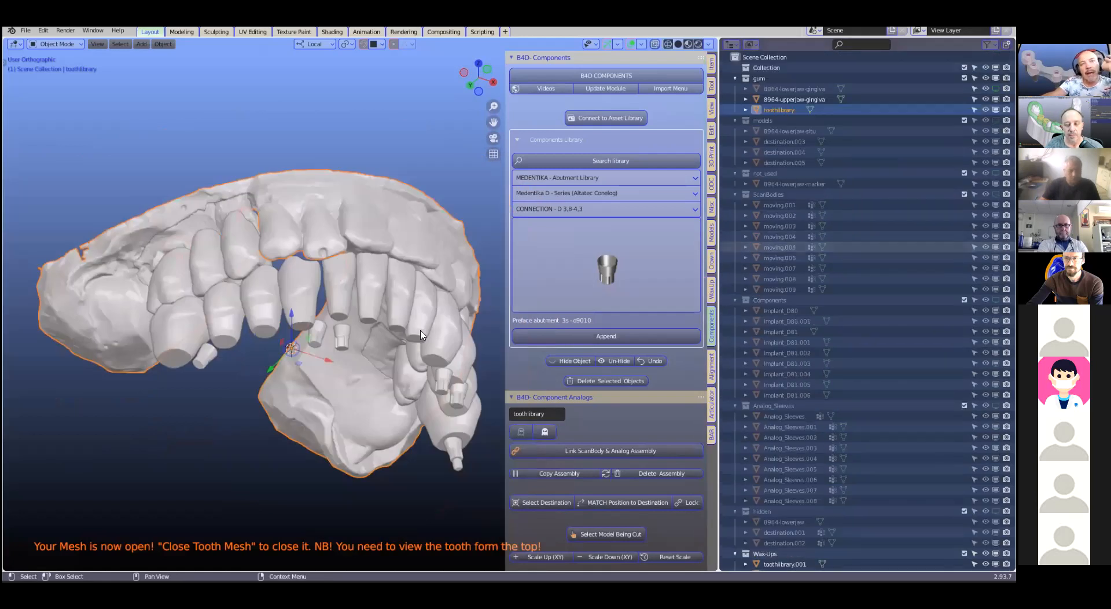
Widen the 3D viewport by narrowing the outliner
left_click_drag(719, 247, 749, 247)
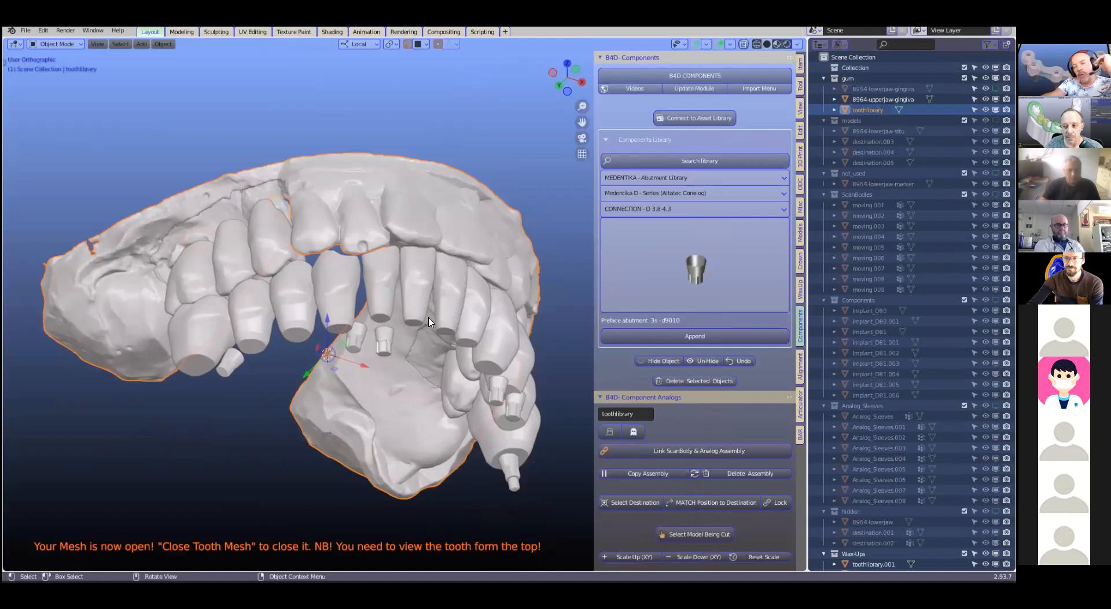
middle_click_drag(387, 353, 384, 397)
middle_click_drag(593, 378, 793, 422)
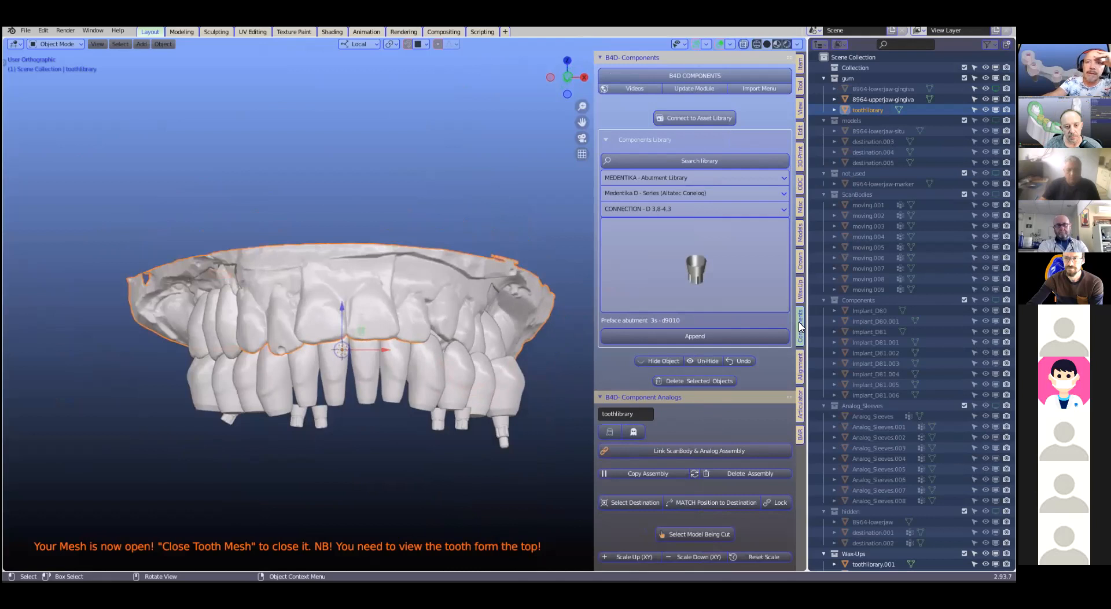
Show the scan bodies in the model, check how they sit against the teeth, and hide them again
middle_click_drag(327, 426, 263, 428)
scroll(261, 428, "up", 1)
scroll(725, 401, "down", 2)
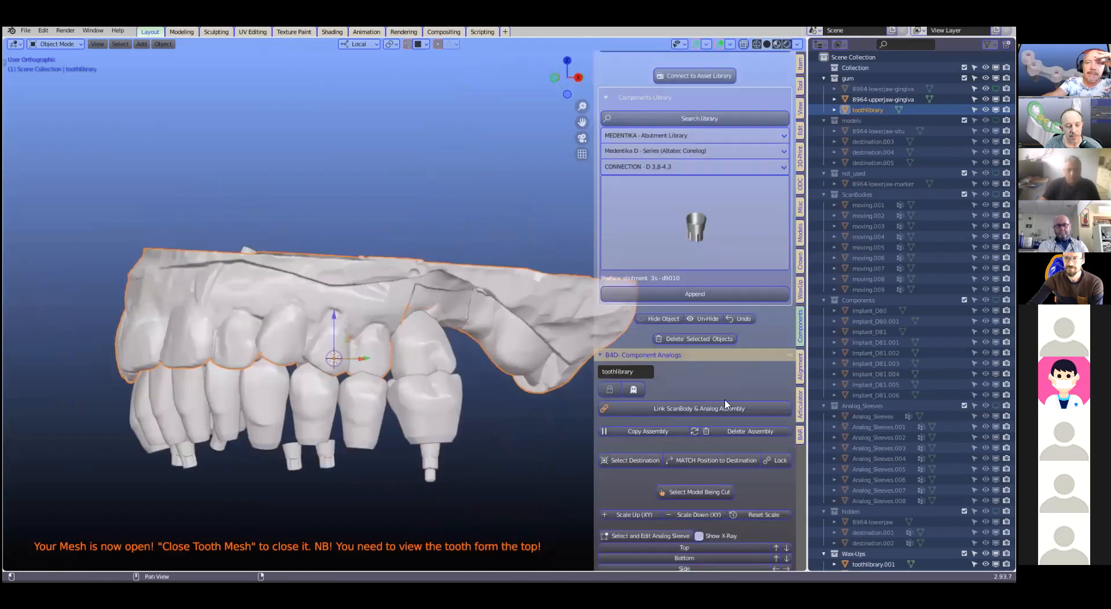
scroll(725, 403, "down", 8)
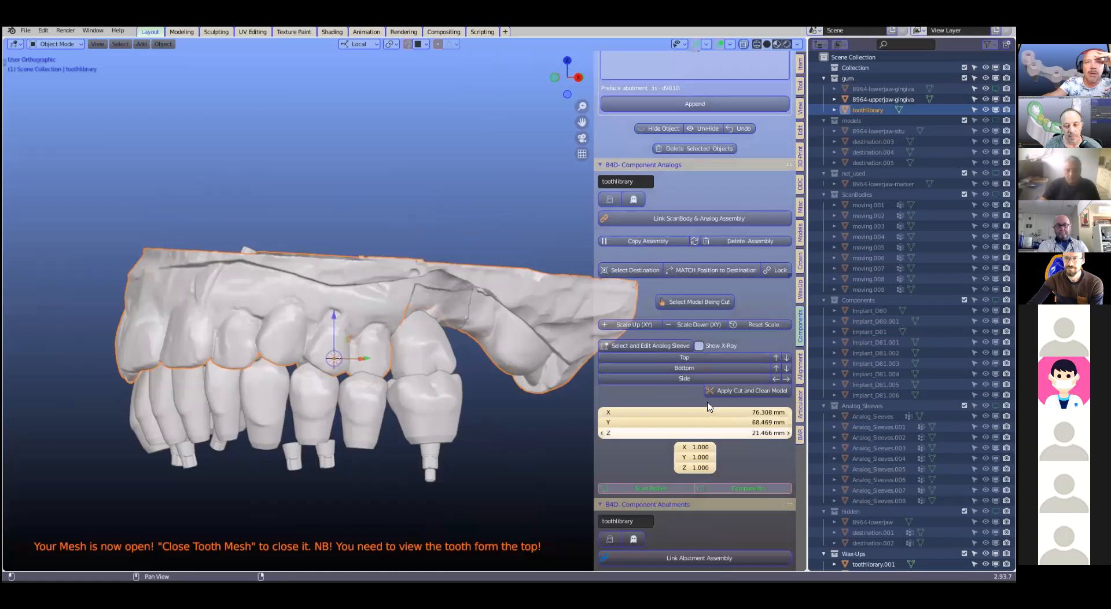
scroll(709, 407, "down", 4)
left_click(659, 404)
scroll(280, 337, "up", 3)
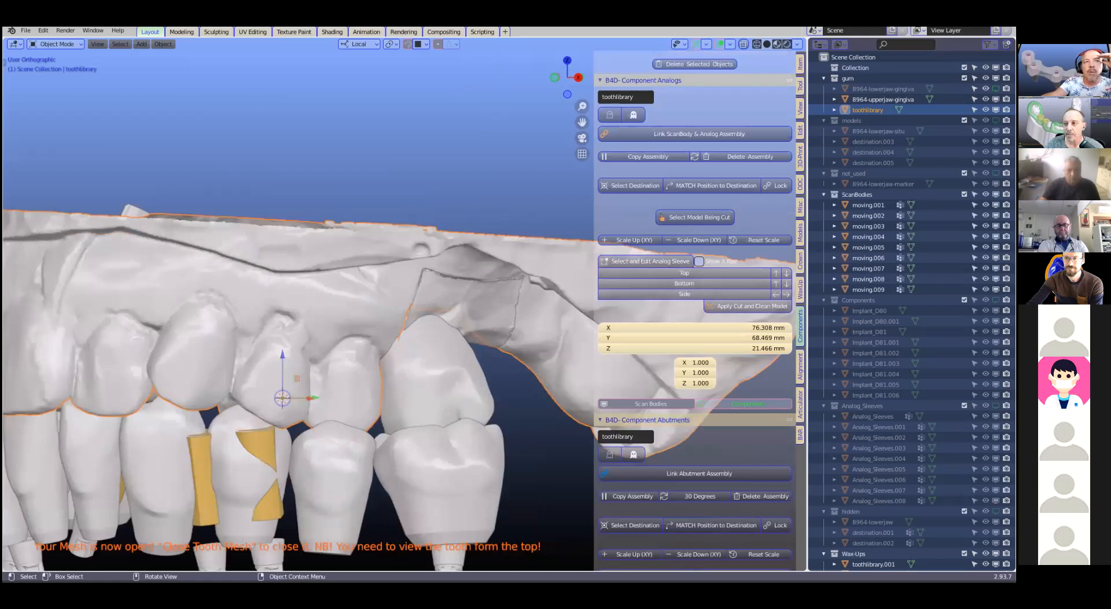
left_click(650, 403)
Hide the upper jaw gingiva and the toothlibrary gum model, leaving the teeth and abutments on view
scroll(383, 341, "down", 2)
middle_click_drag(383, 341, 364, 350)
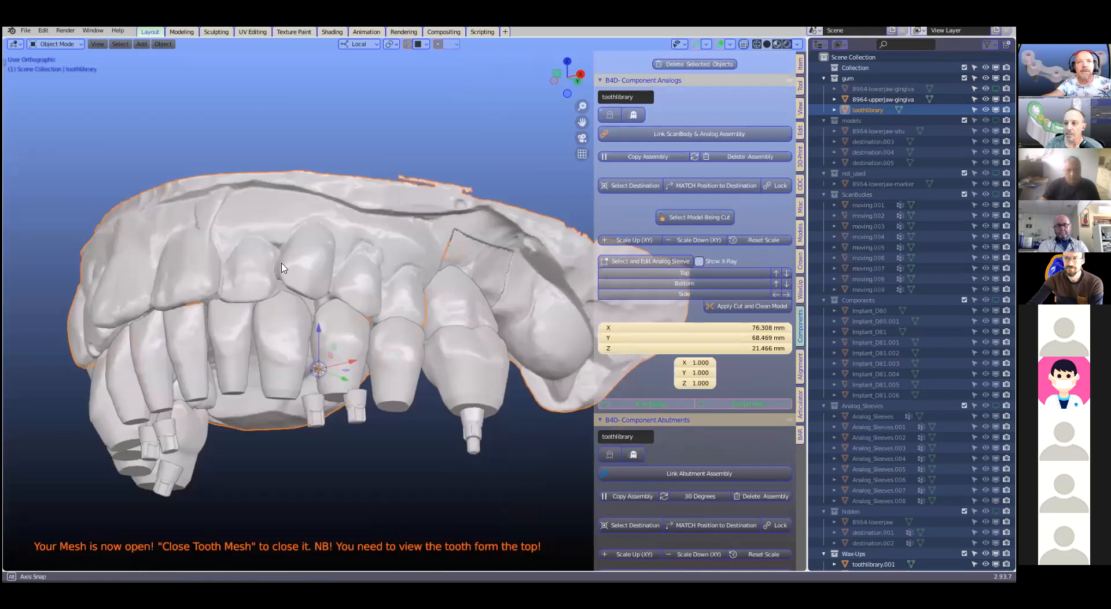
key("h")
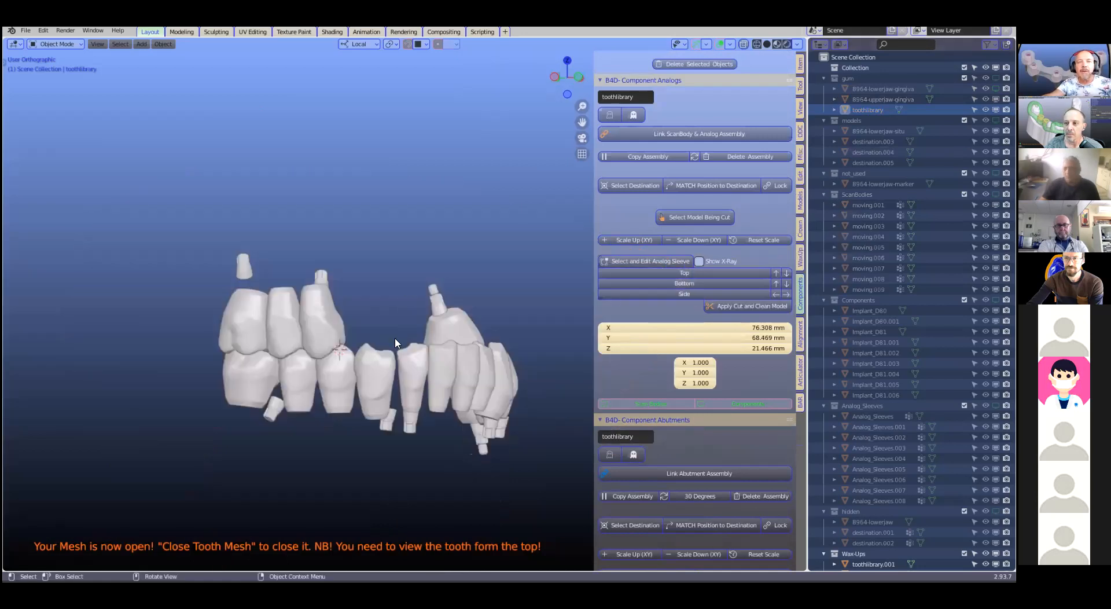
middle_click_drag(361, 358, 234, 358)
Browse the abutments for CONNECTION - D 3,8-4,3 in the Medentika component library
scroll(235, 358, "up", 3)
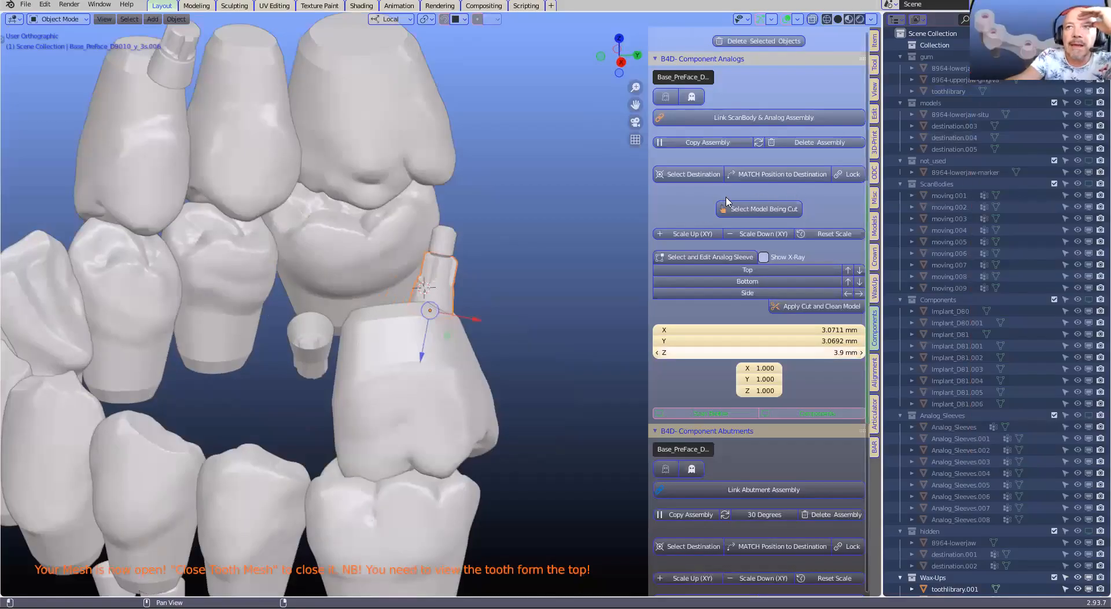
scroll(756, 244, "up", 10)
left_click(756, 245)
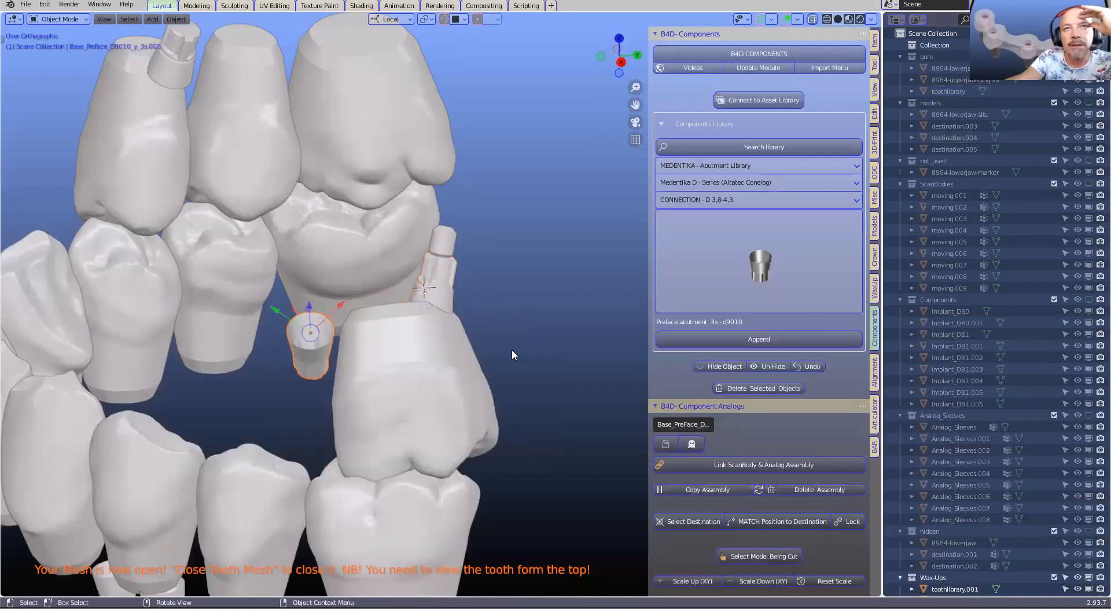
Delete the preface abutment standing beside the molar
middle_click_drag(394, 359, 516, 255)
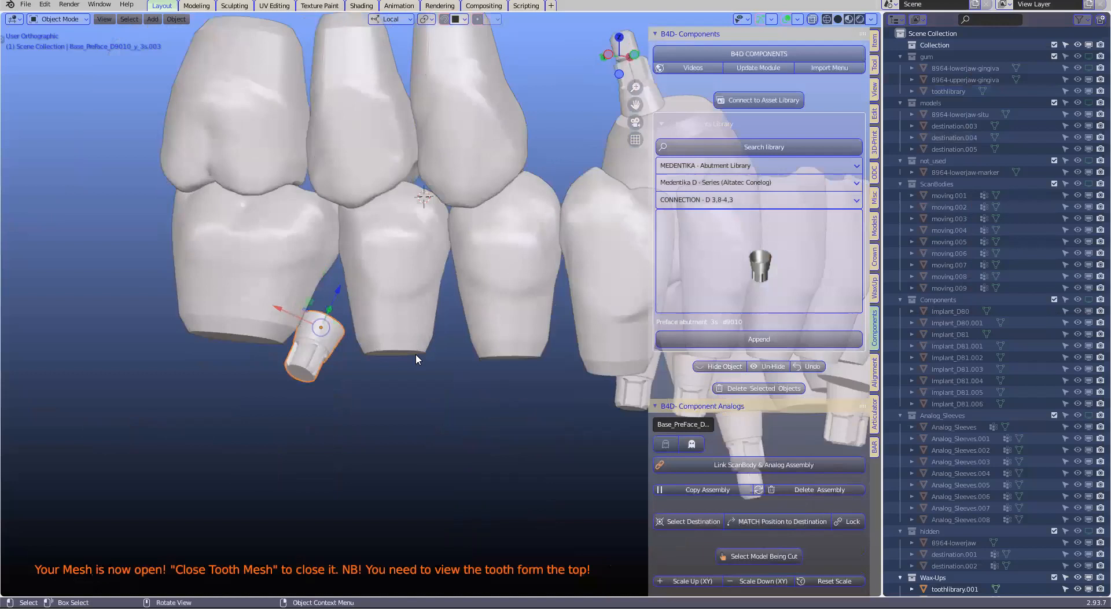
key("x")
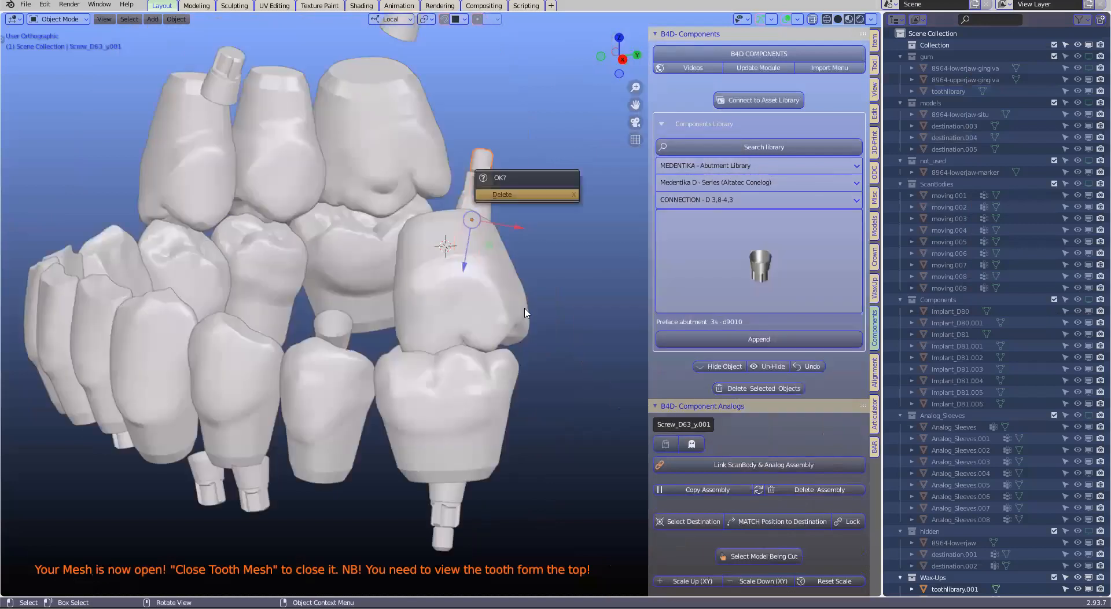
left_click(492, 191)
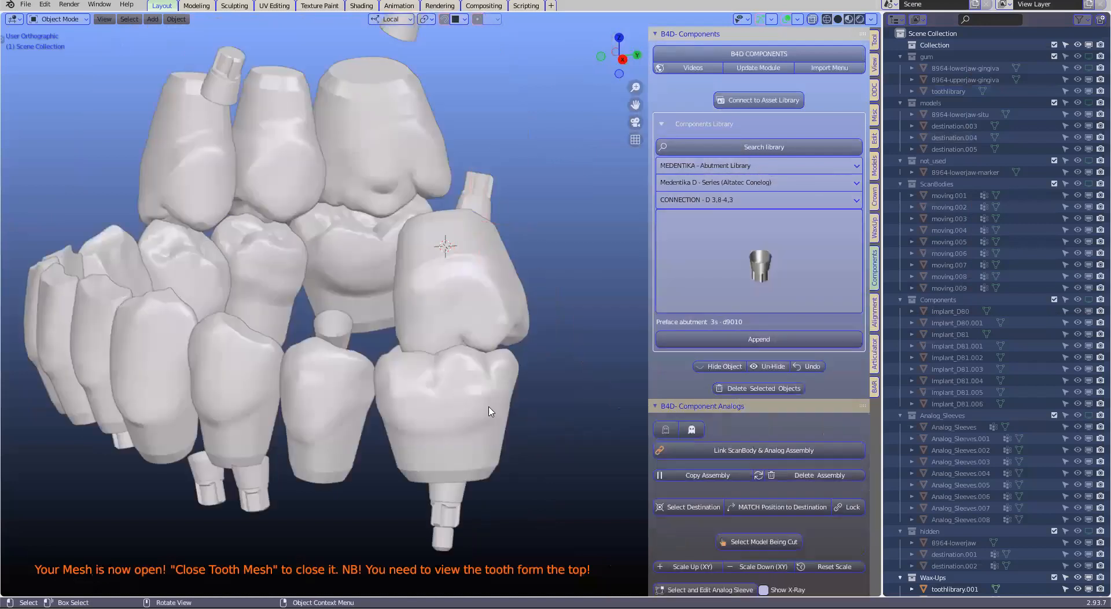
middle_click_drag(357, 188, 363, 175)
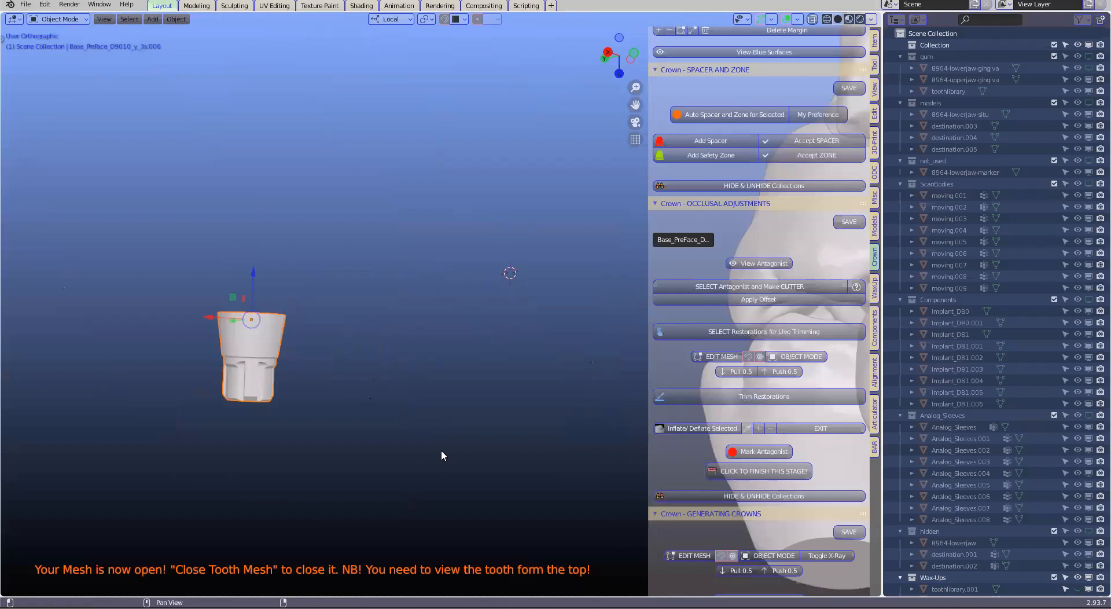
Create an implant crown tube on the isolated preface abutment
scroll(454, 441, "up", 2)
scroll(832, 347, "down", 2)
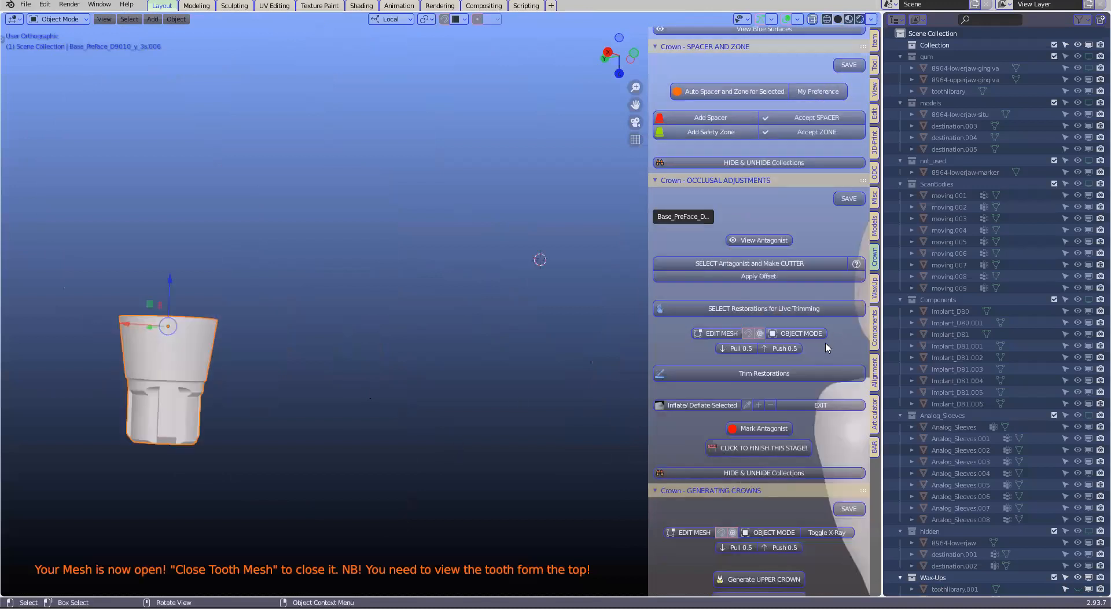
left_click(786, 372)
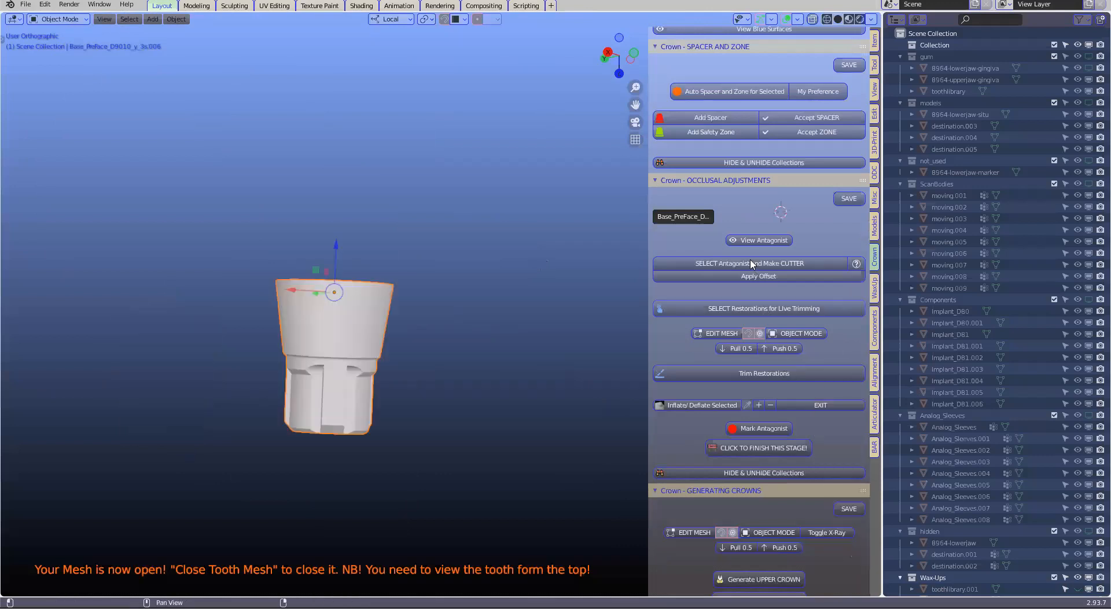
scroll(752, 268, "down", 5)
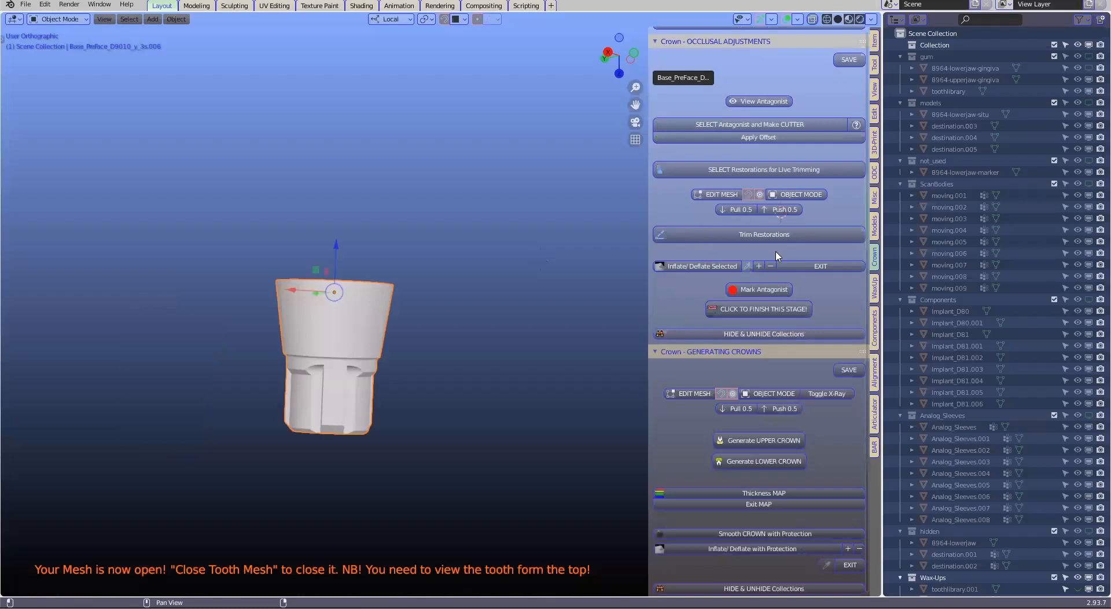
scroll(776, 256, "down", 20)
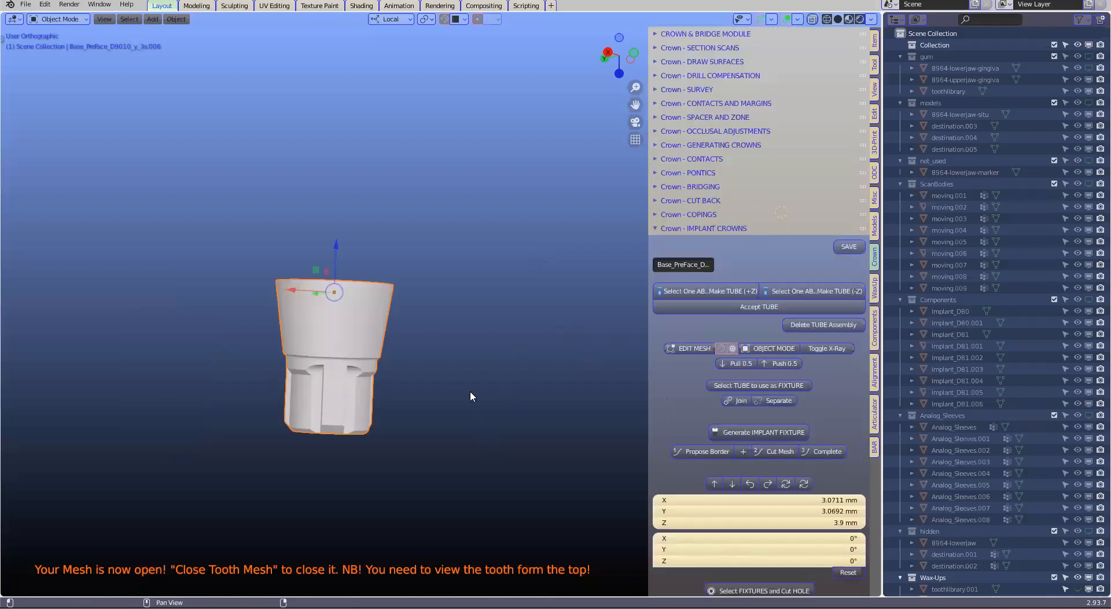
middle_click_drag(473, 435, 296, 285)
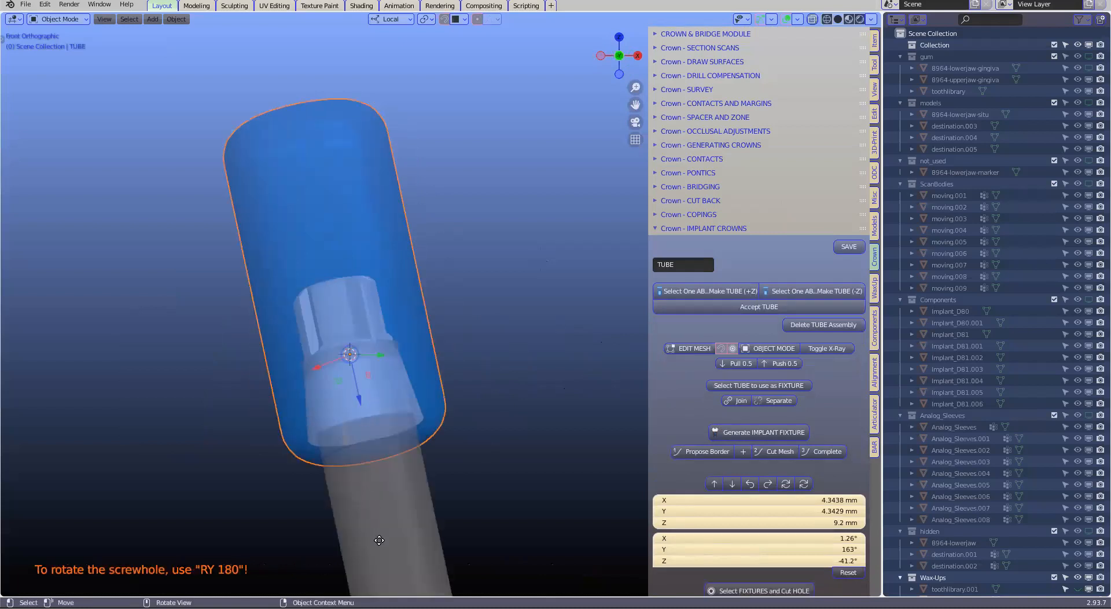
Move the tube slightly along its local Z axis toward the abutment's wide end and deselect it
key("g")
key("z")
key("z")
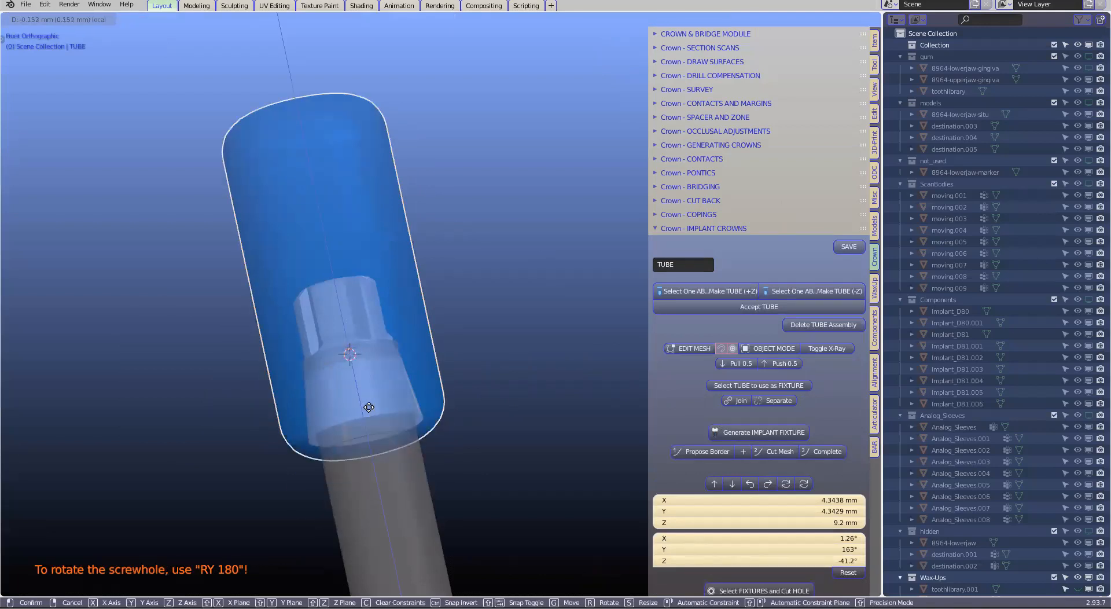
left_click(293, 443)
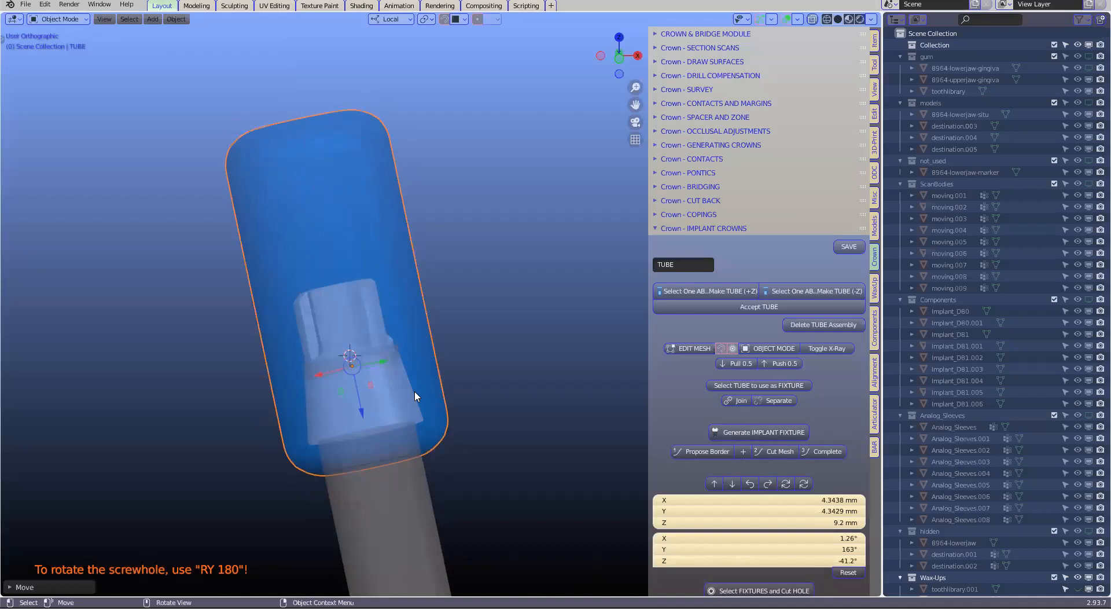
scroll(506, 336, "down", 2)
left_click(507, 335)
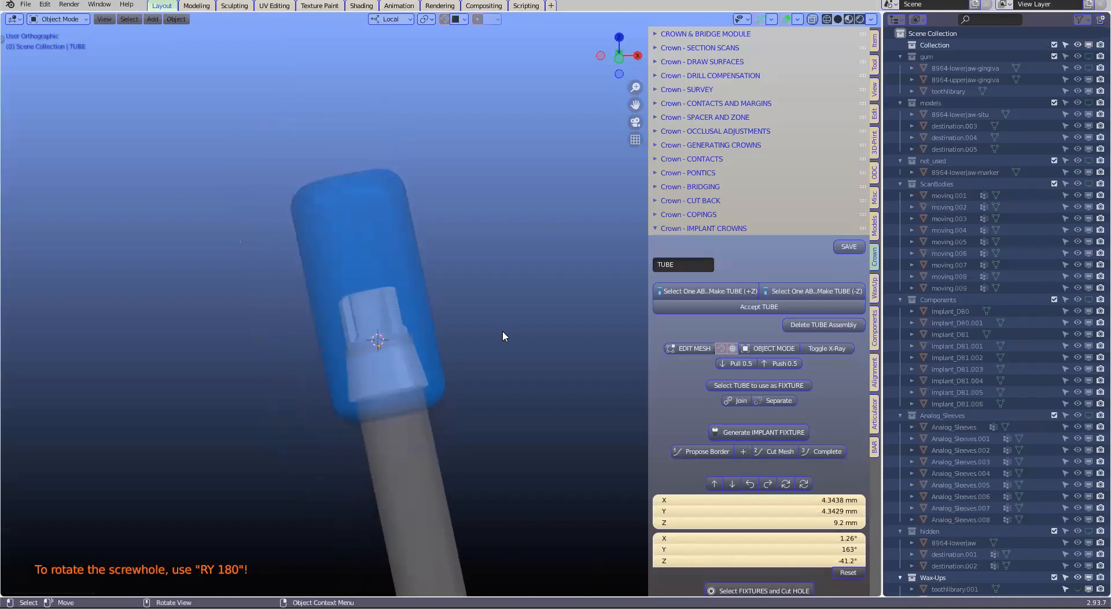
Unhide the teeth and accept the tube with the molar toothlibrary.001 selected
key("alt+h")
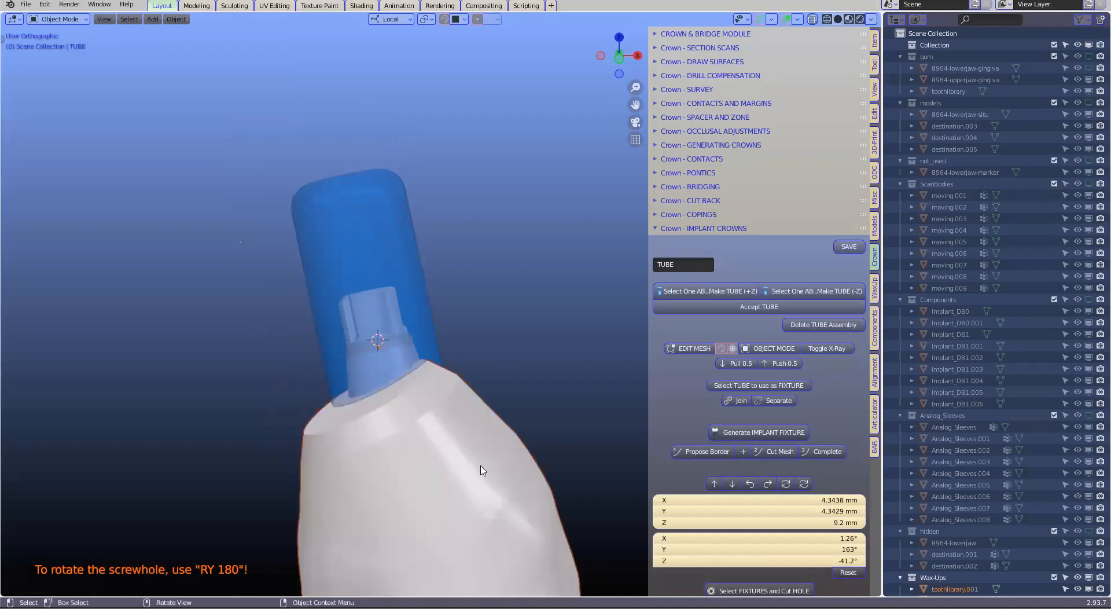
scroll(486, 472, "down", 2)
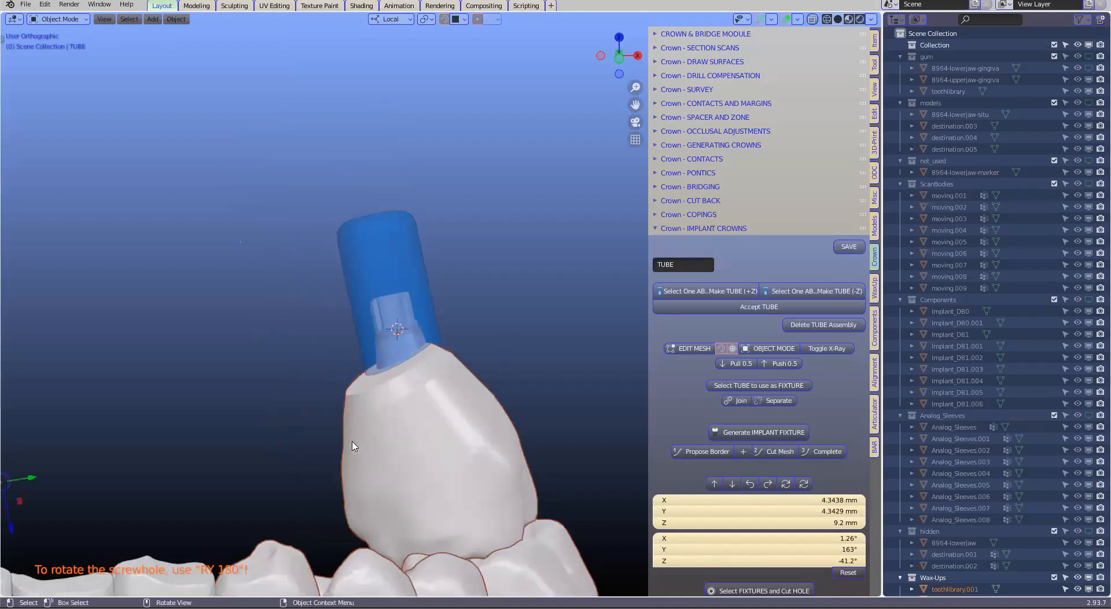
left_click(460, 464)
scroll(460, 465, "down", 6)
middle_click_drag(333, 358, 392, 221)
middle_click_drag(463, 208, 344, 215)
scroll(391, 316, "up", 4)
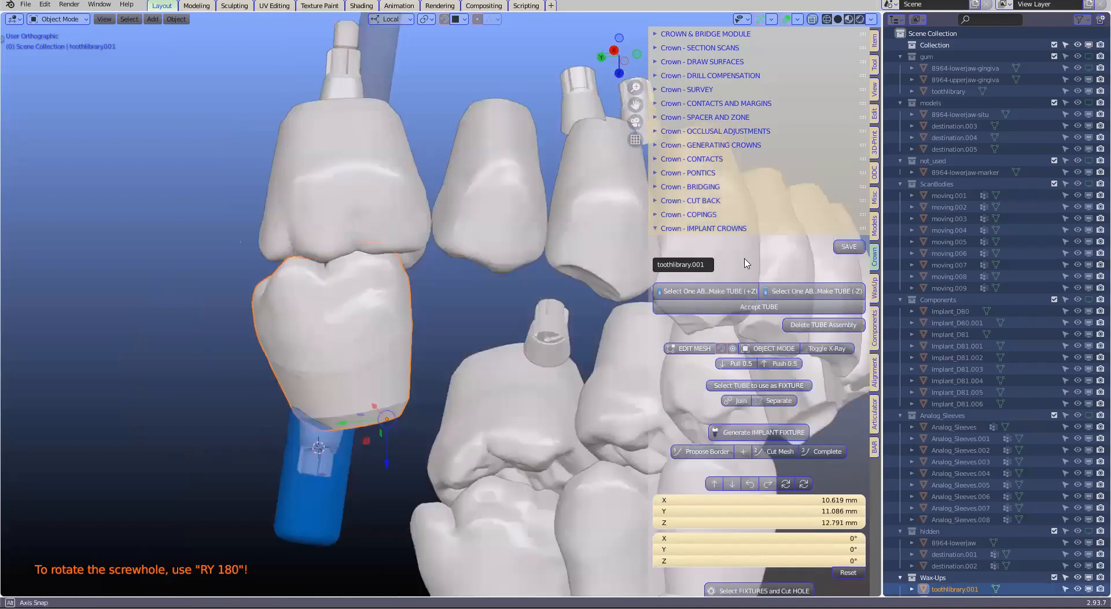
left_click(757, 309)
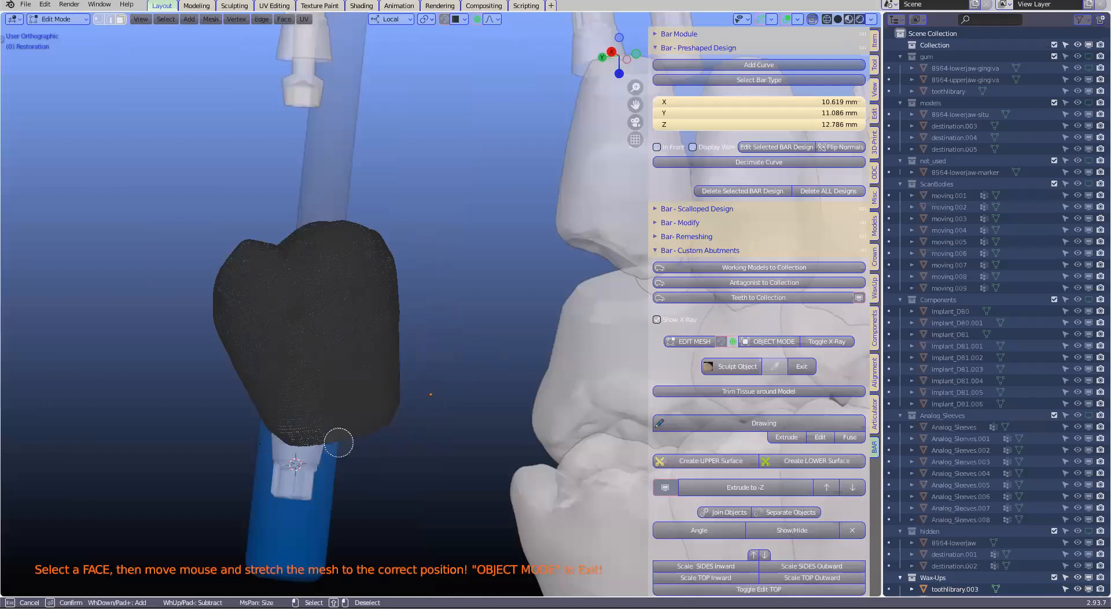
Select the lower band of the restoration mesh and move it to the wide end of the abutment
scroll(338, 442, "down", 2)
left_click_drag(265, 449, 405, 414)
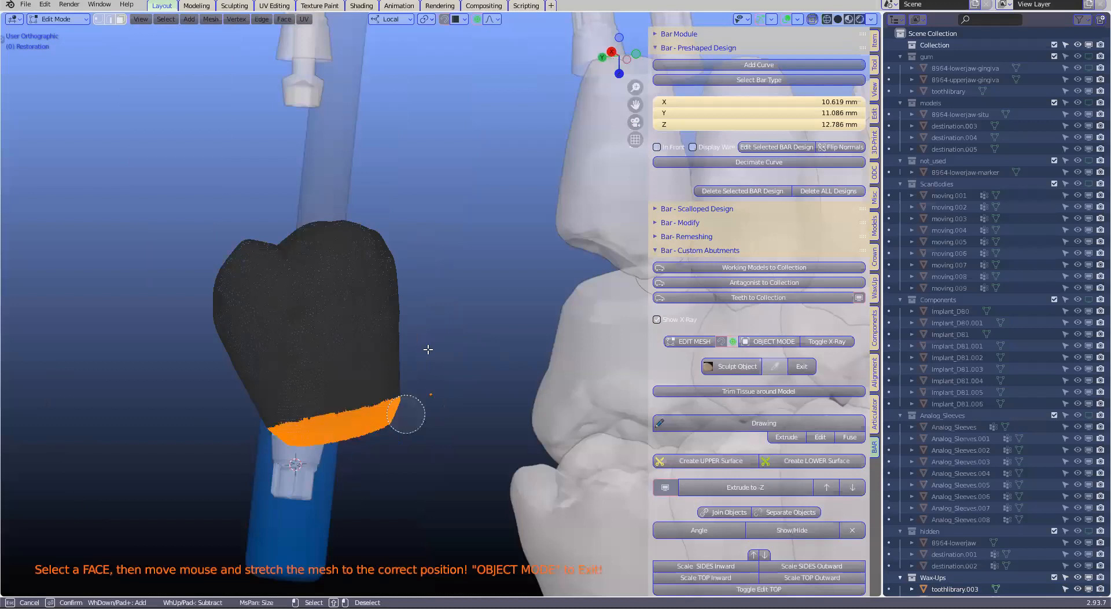
key("Escape")
scroll(405, 384, "up", 2)
key("g")
left_click(344, 410)
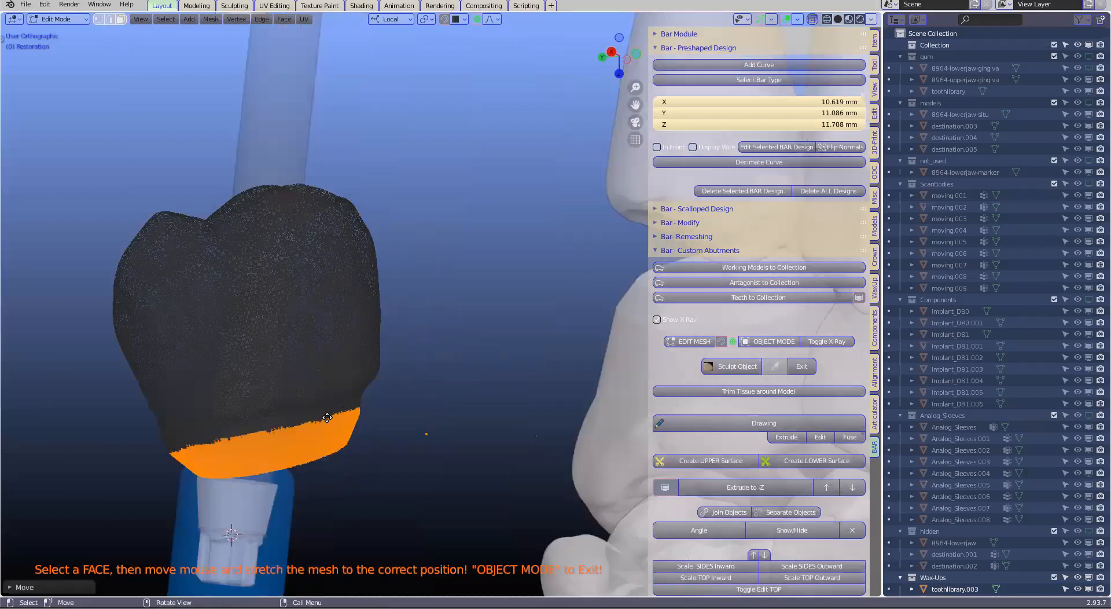
Scale and rotate the selected base with proportional editing, and stretch the restoration mesh to fit the gingiva around the implant
key("s")
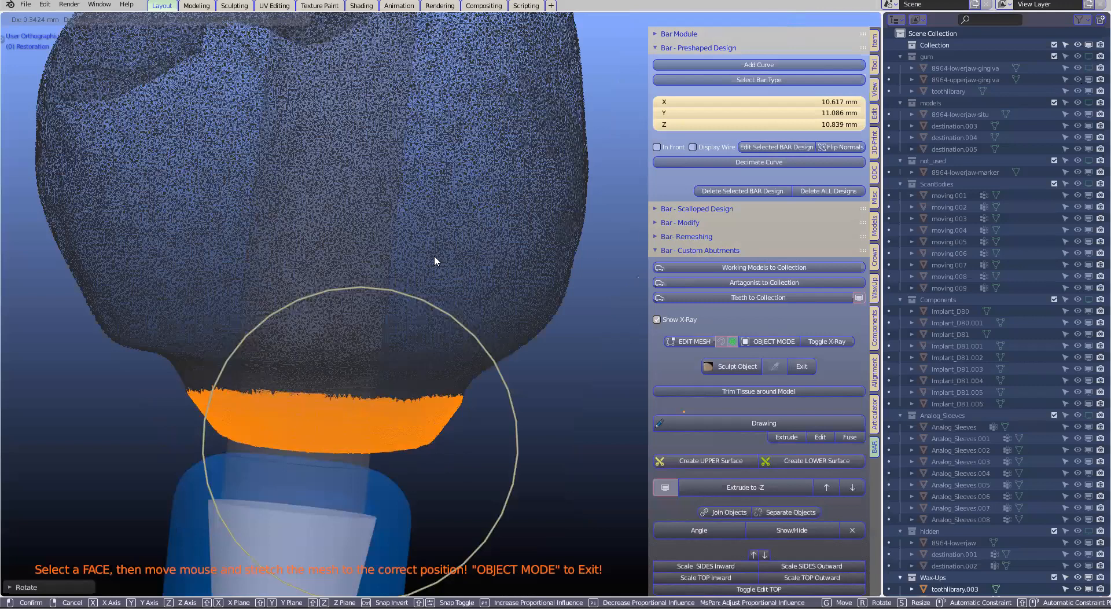
key("r")
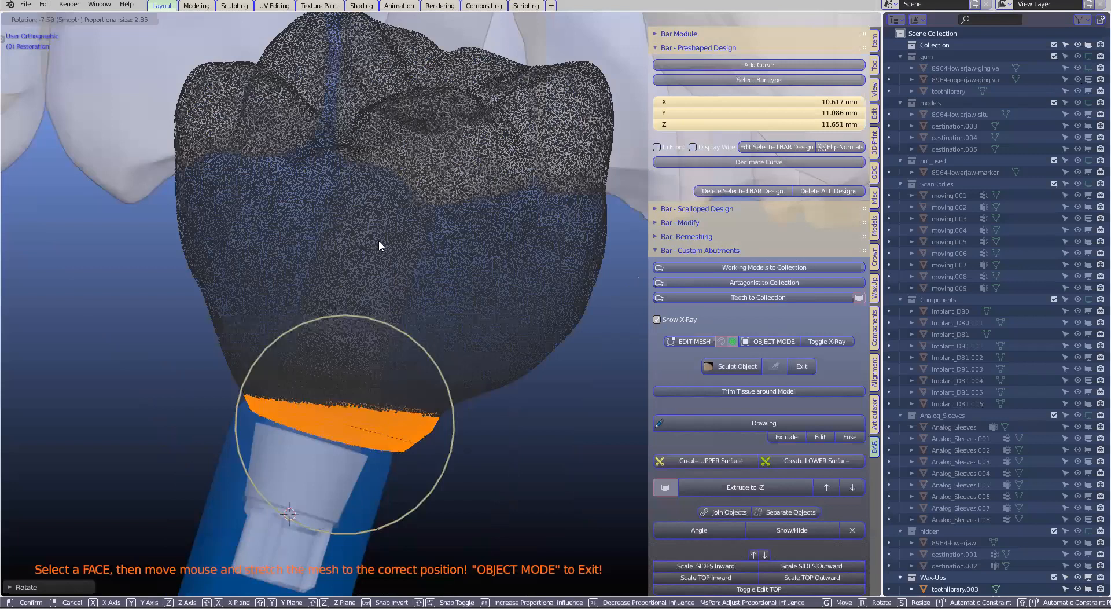
left_click(536, 363)
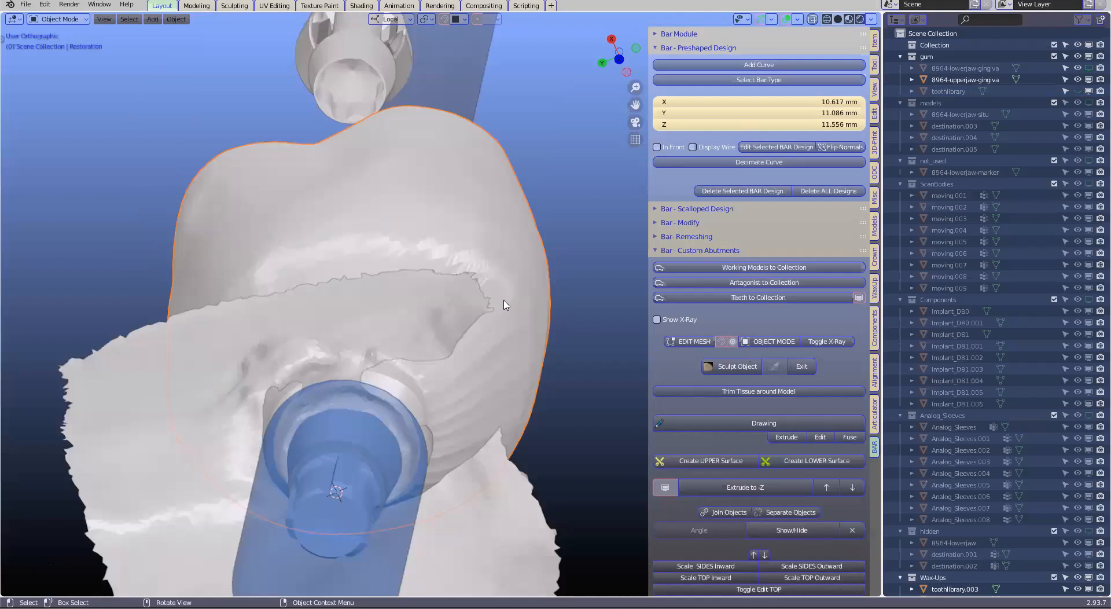
left_click(307, 370)
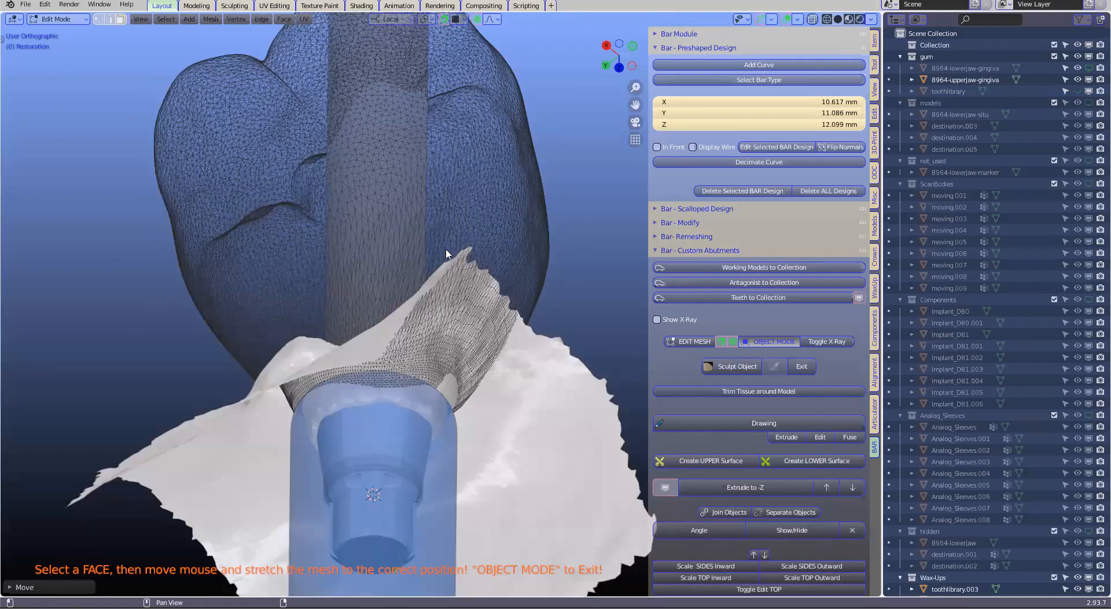
left_click(802, 391)
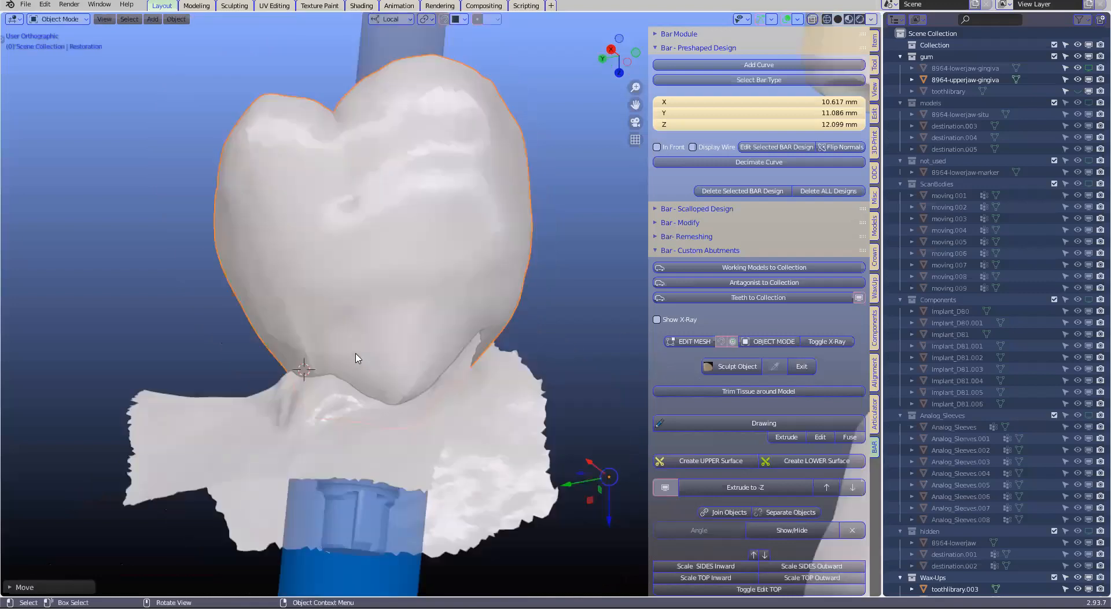
Draw a margin line around the base of the restoration where it meets the gingiva
middle_click_drag(356, 361, 395, 360)
scroll(395, 359, "up", 2)
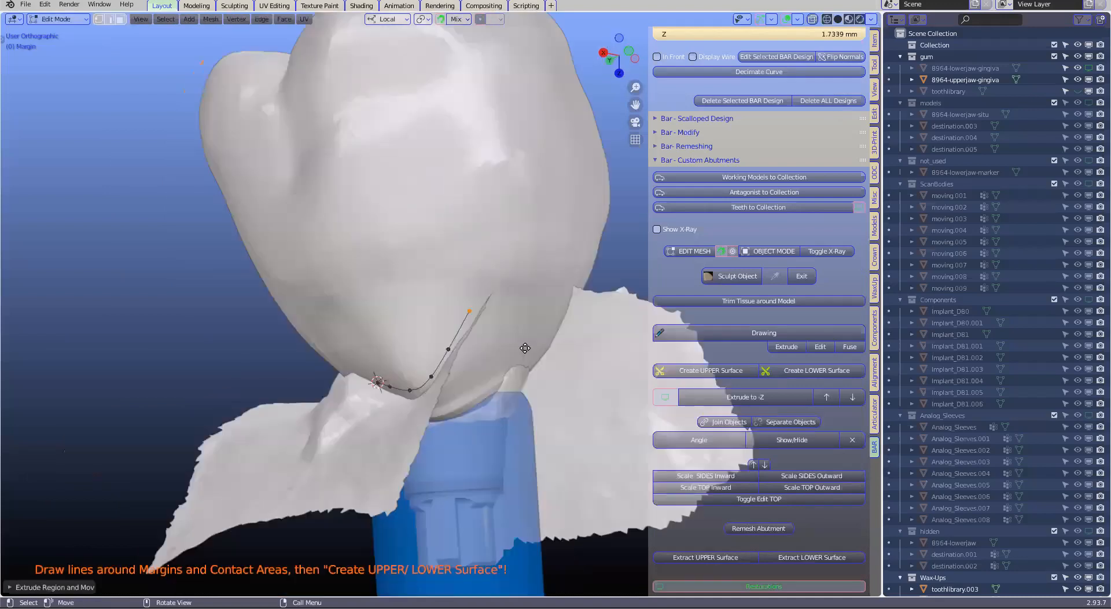
middle_click_drag(525, 348, 406, 326, "shift")
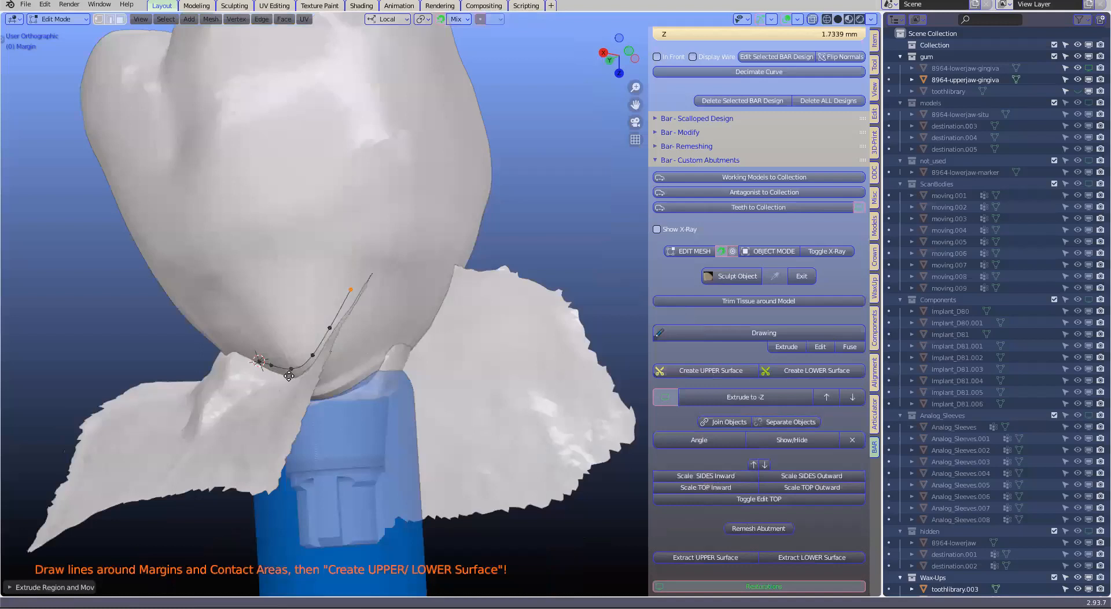
middle_click_drag(288, 376, 294, 366)
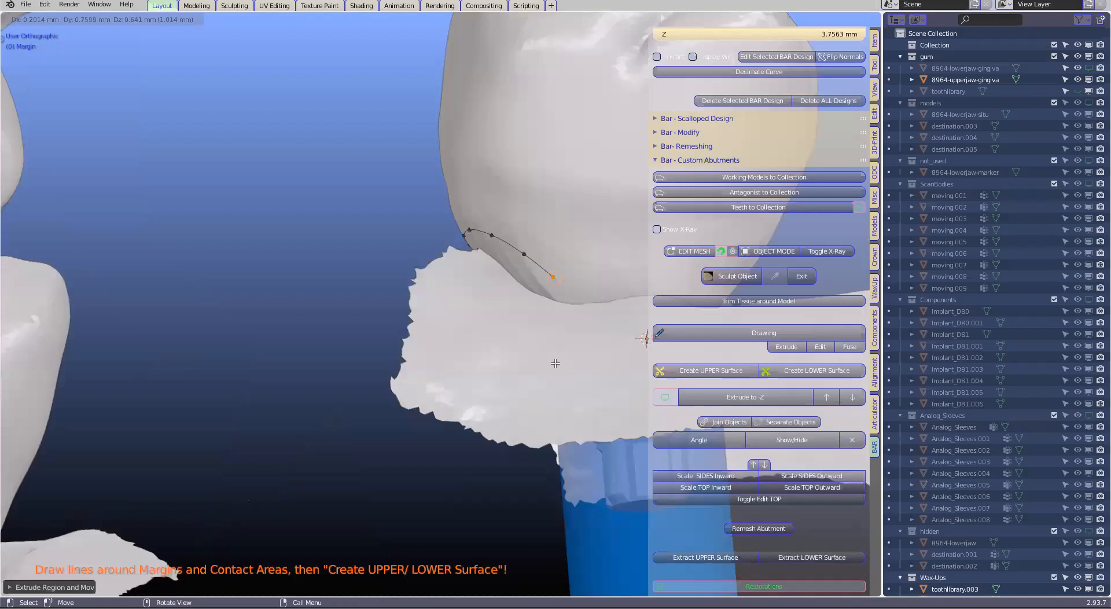
middle_click_drag(555, 363, 356, 215)
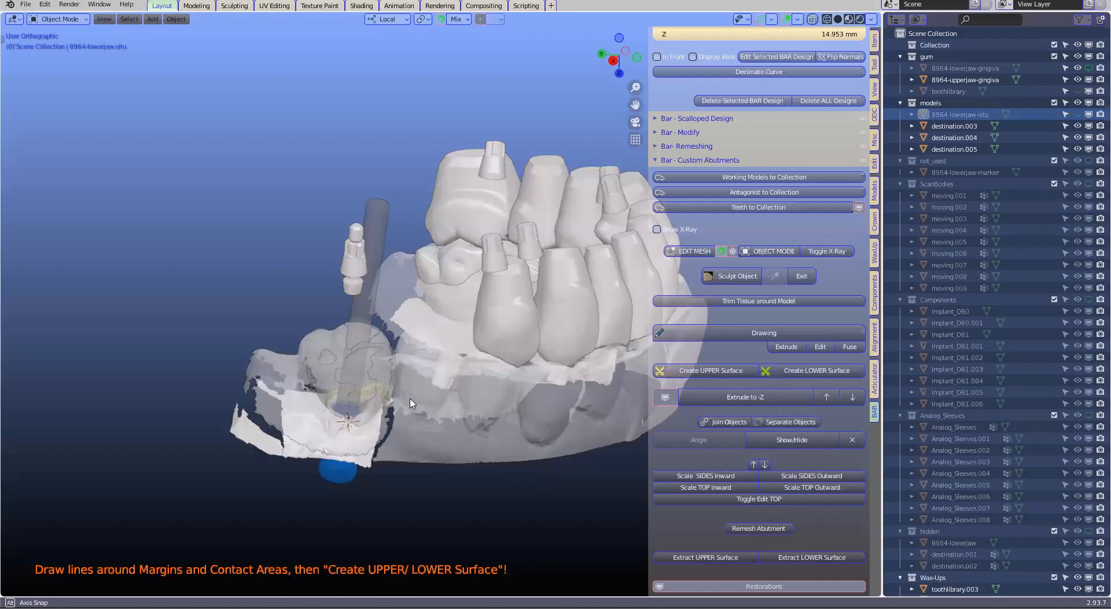
Show the toothlibrary gum in place of the jaw models and create a surface from the margin line
middle_click_drag(410, 399, 410, 400)
key("ctrl+z")
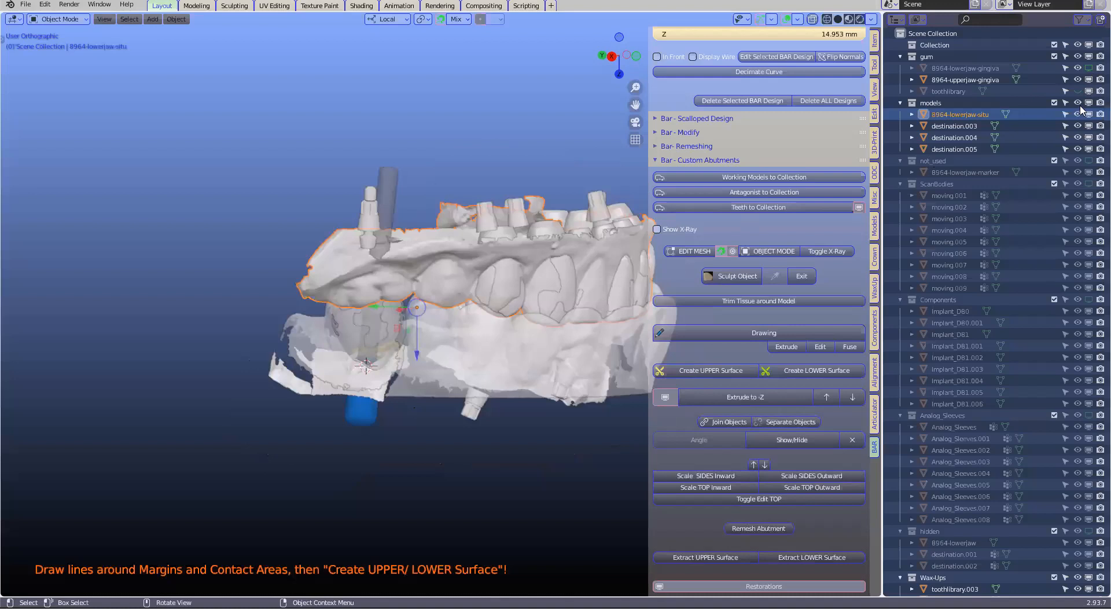
scroll(334, 293, "up", 2)
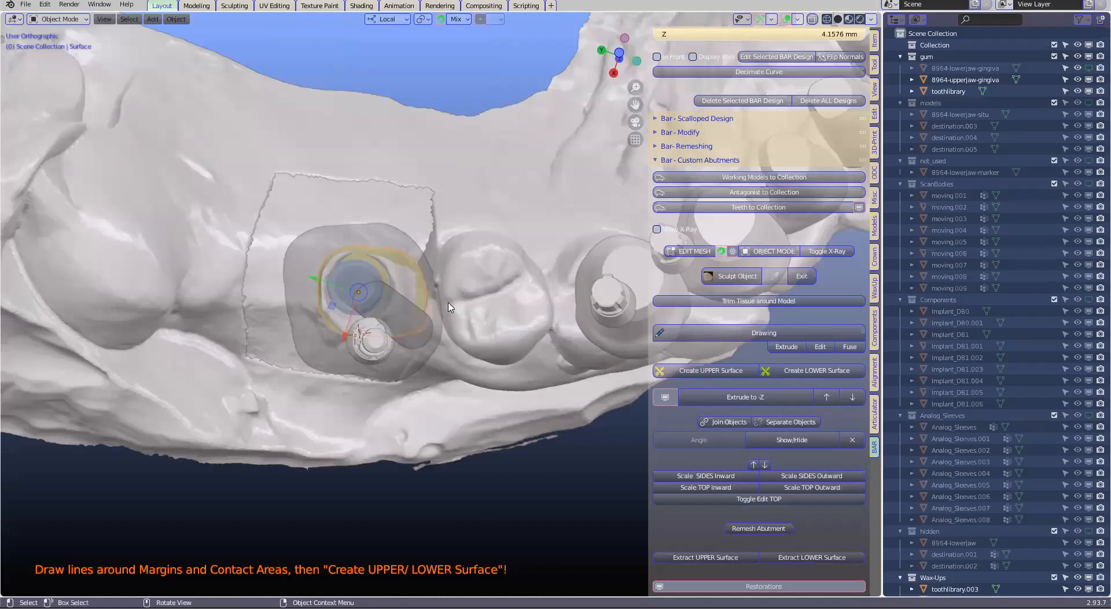
Extrude the margin surface to -Z to form the solid body of the custom abutment
scroll(450, 307, "up", 2)
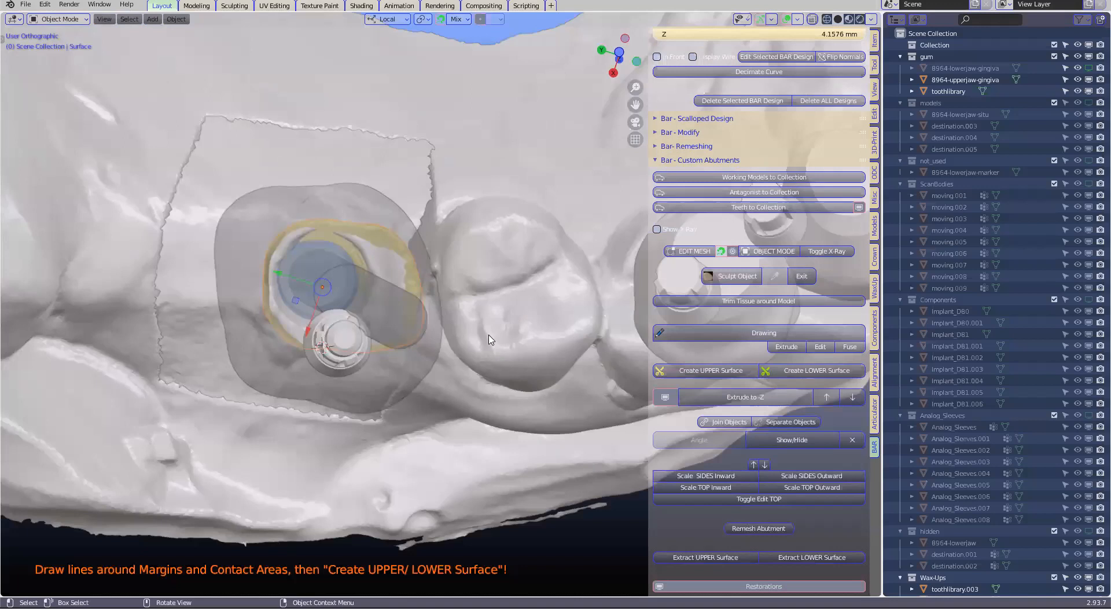
key("shift")
left_click(761, 398, "shift")
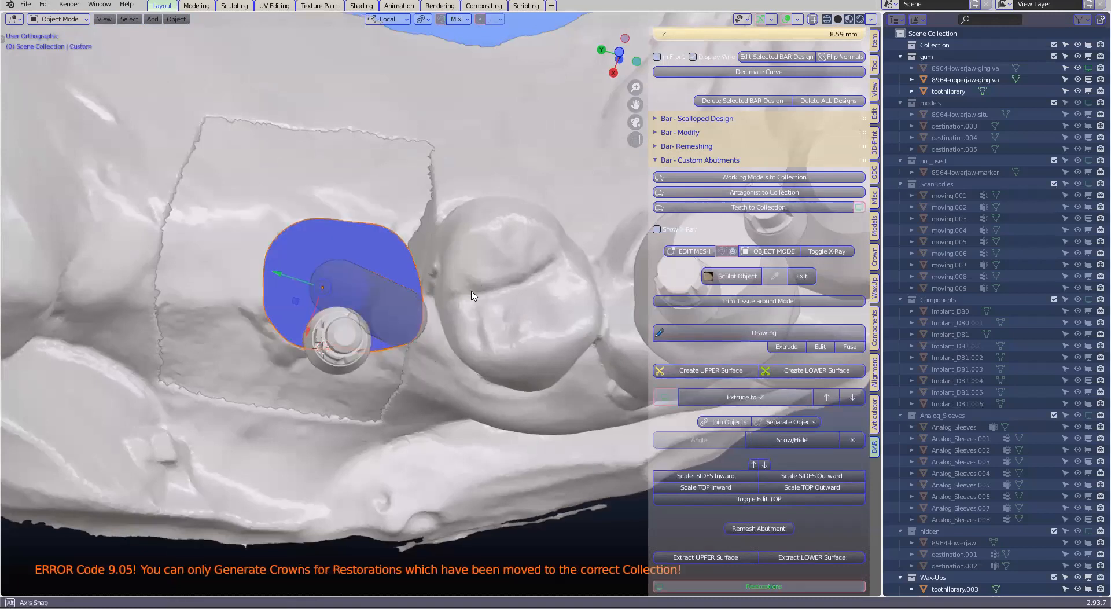
middle_click_drag(411, 339, 426, 342)
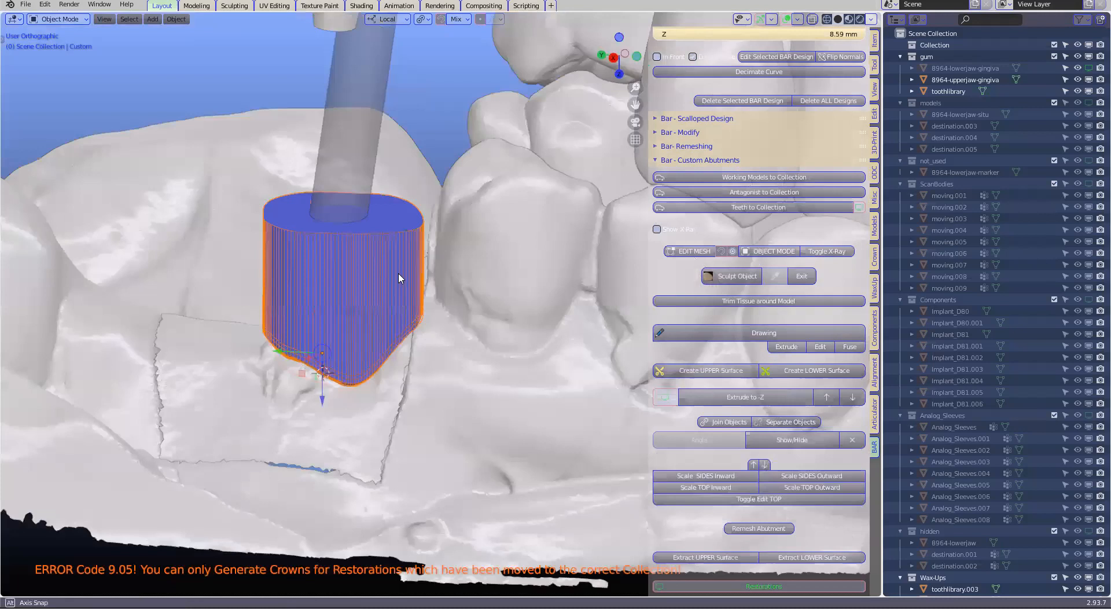
middle_click_drag(422, 301, 423, 290)
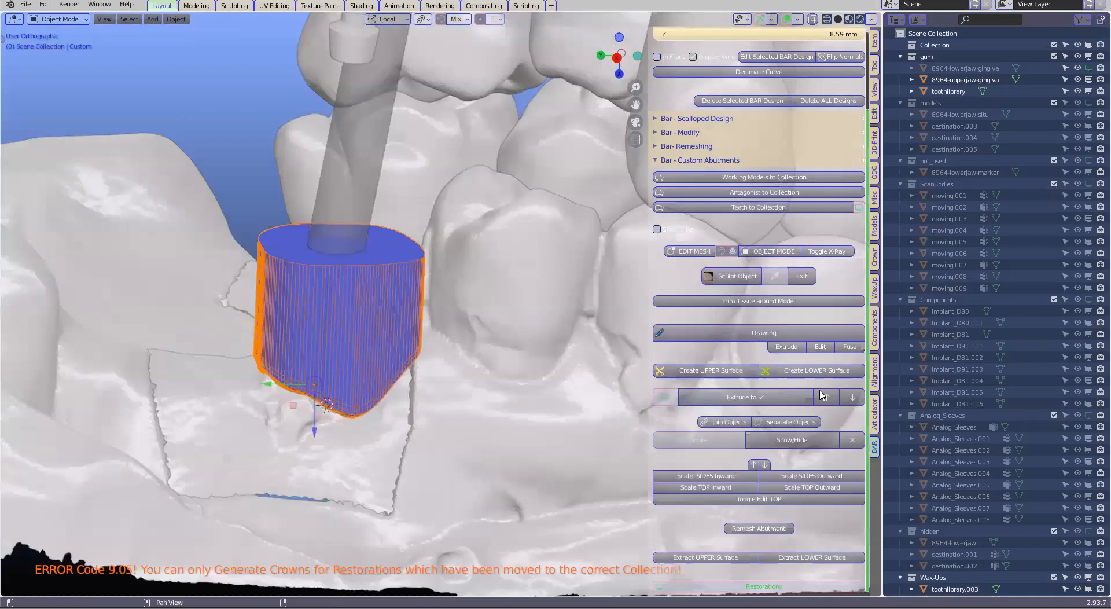
left_click(874, 328)
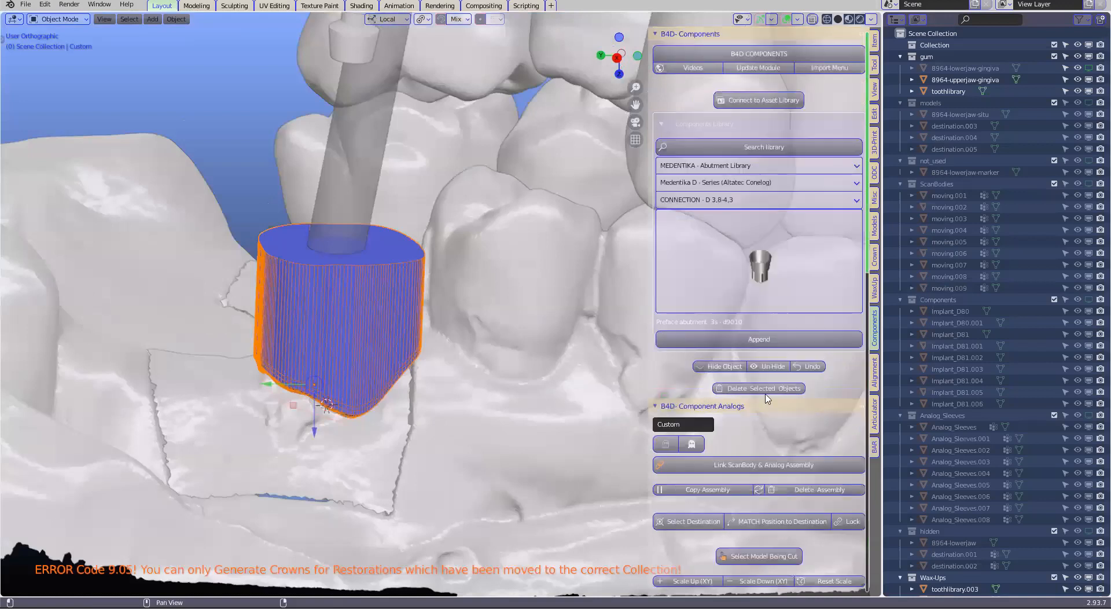
scroll(770, 398, "down", 6)
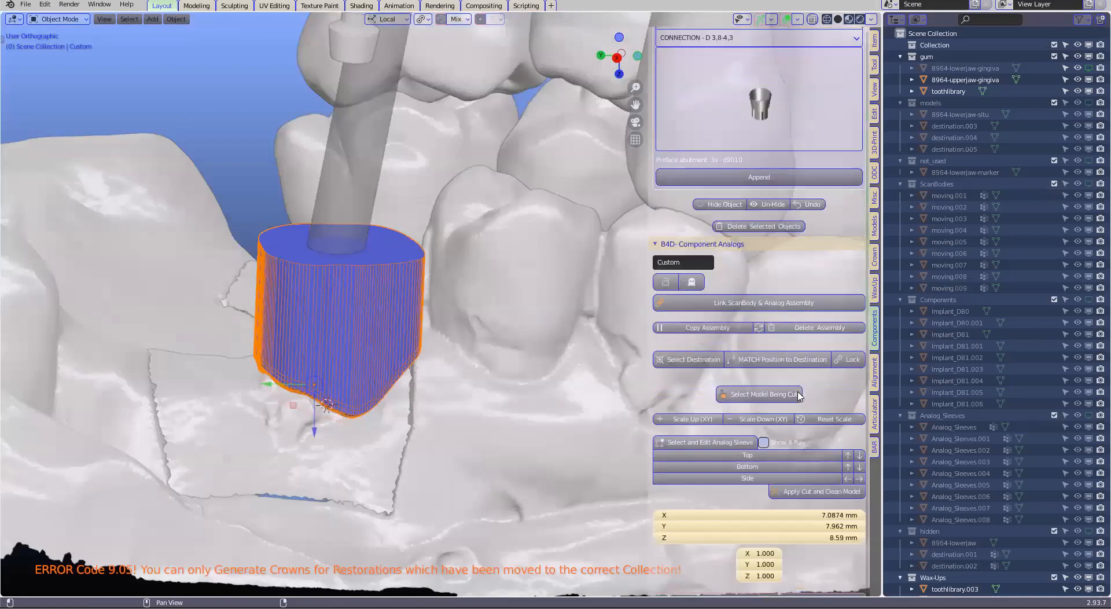
scroll(799, 395, "down", 3)
scroll(799, 399, "down", 3)
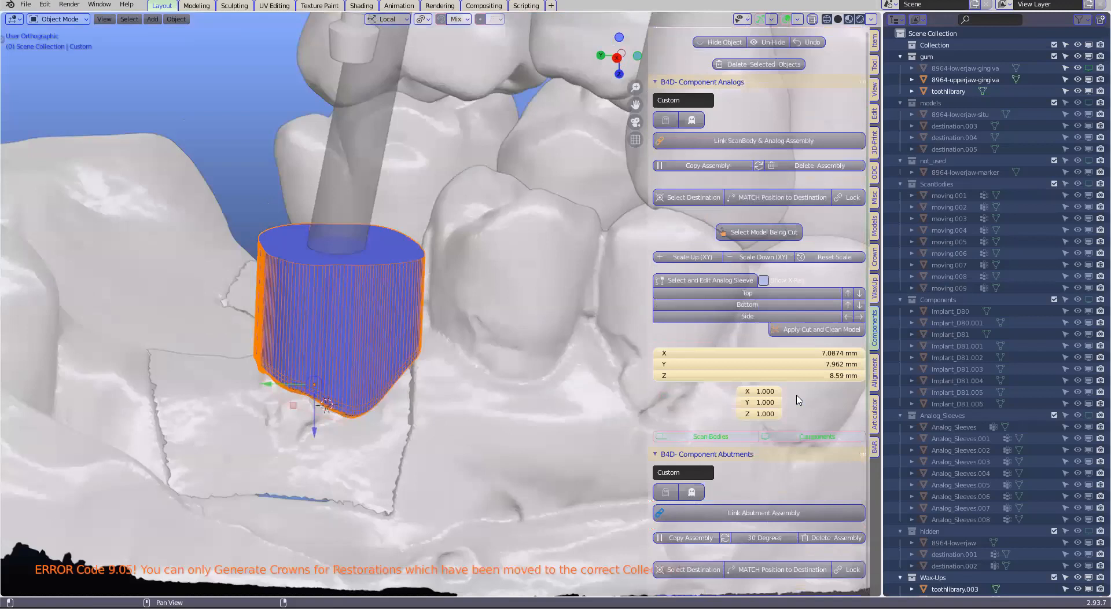
scroll(799, 399, "down", 8)
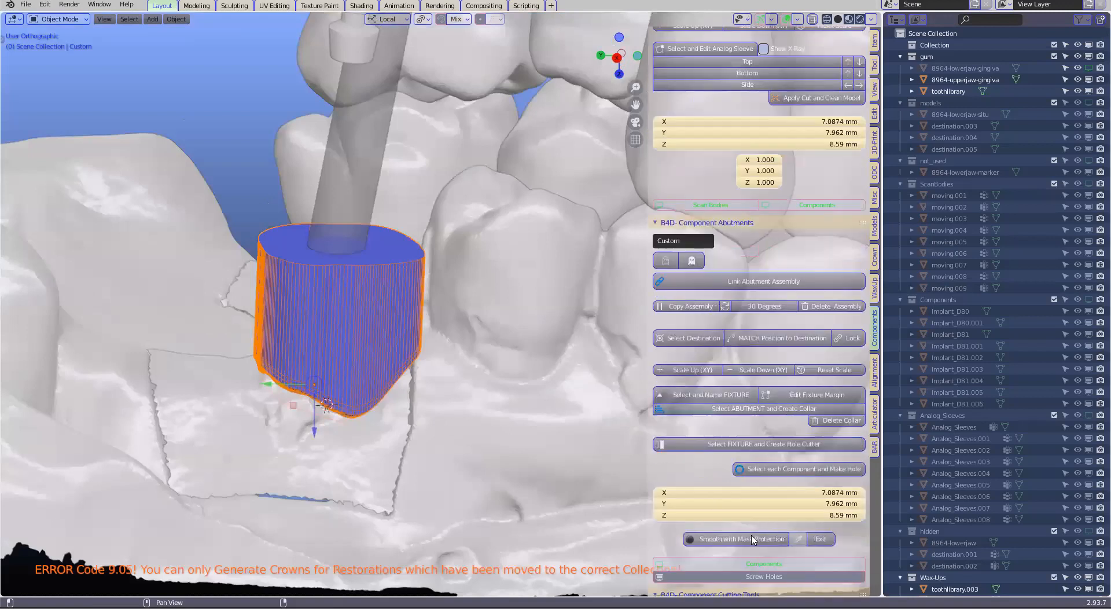
scroll(752, 538, "up", 4)
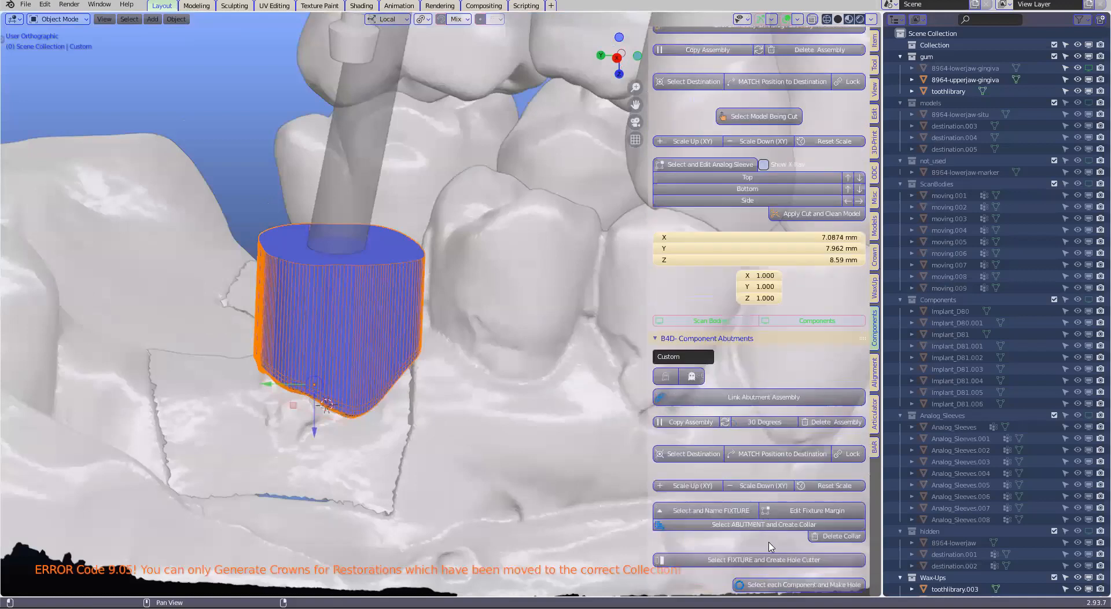
scroll(764, 554, "up", 2, "ctrl")
scroll(768, 553, "down", 2)
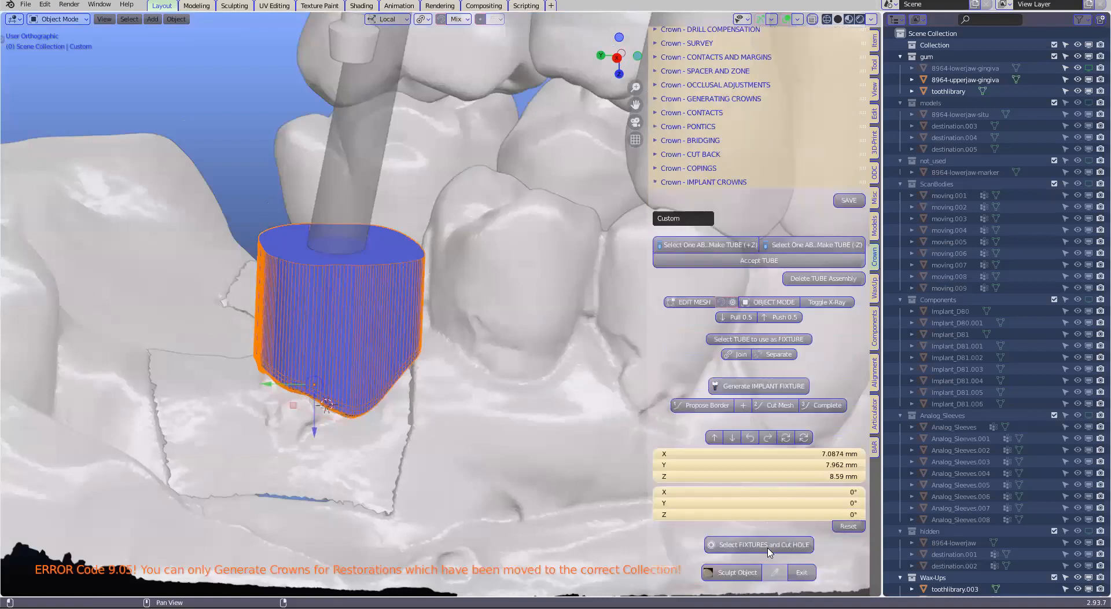
scroll(770, 552, "down", 5)
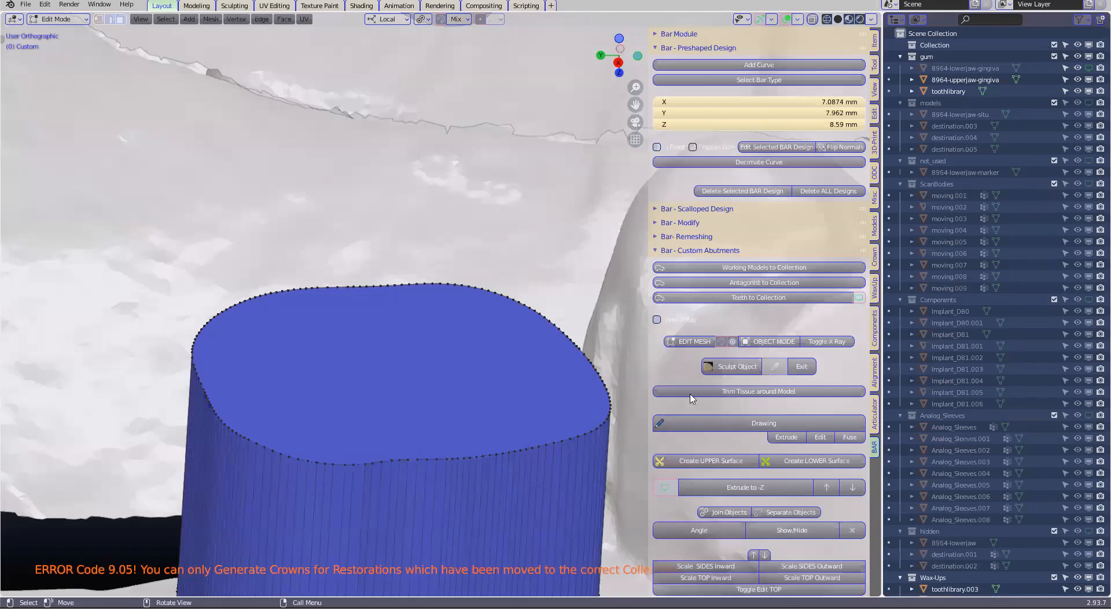
Select a vertical side edge of the custom abutment in edit mode and display its angle at the top rim
left_click(800, 444)
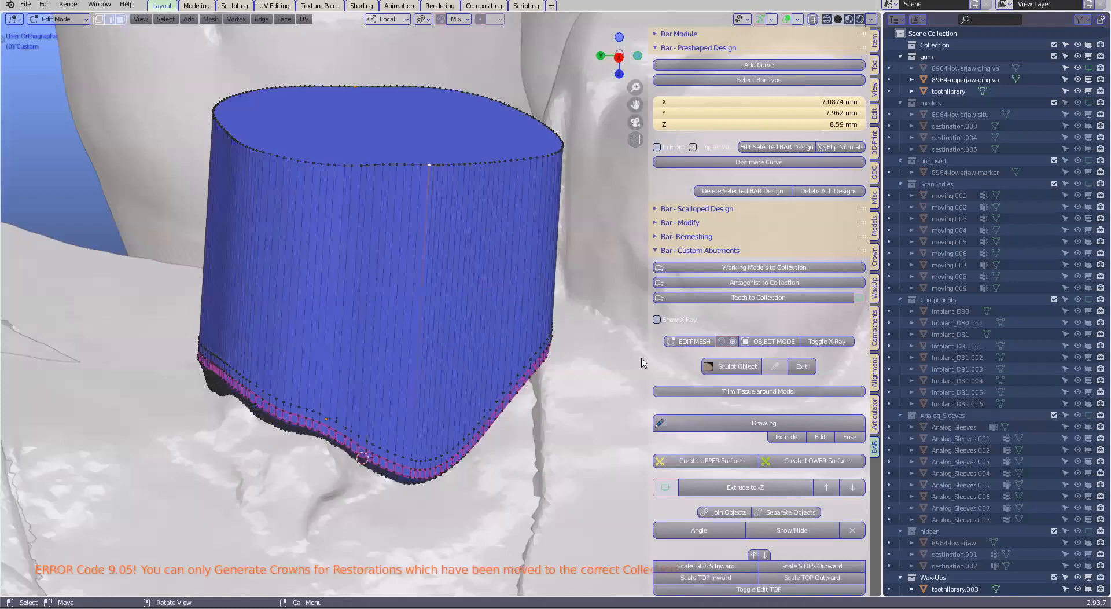
scroll(640, 364, "down", 3)
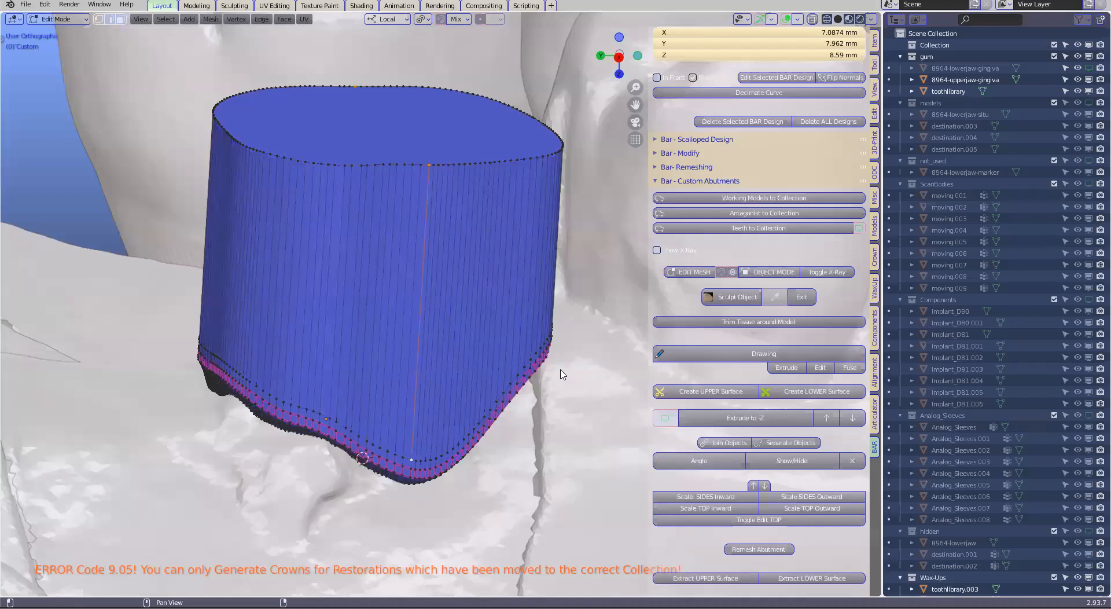
middle_click_drag(560, 375, 561, 374)
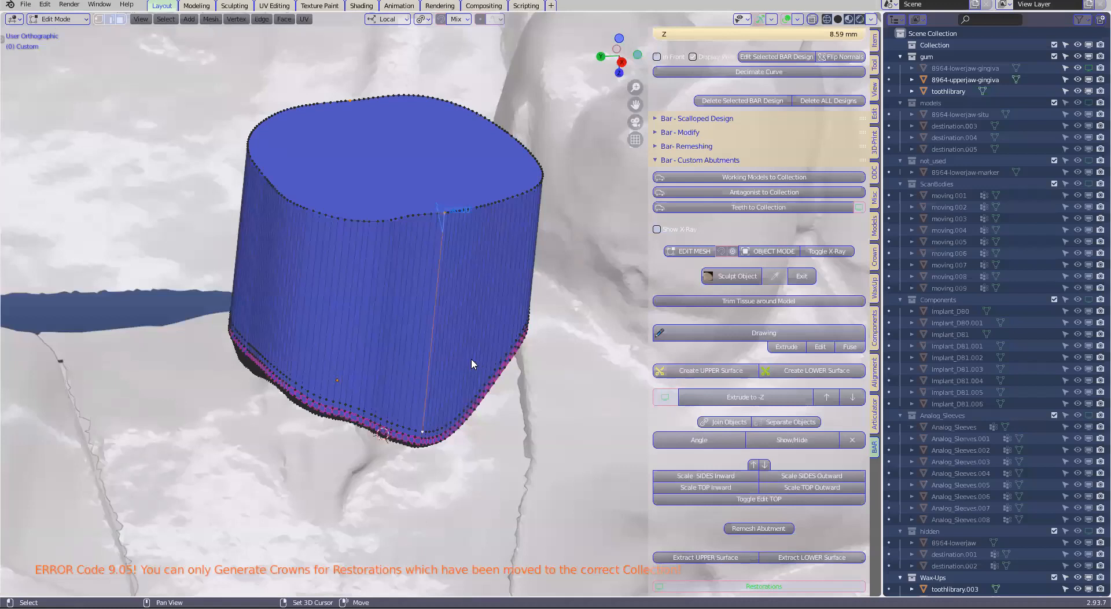
middle_click_drag(475, 357, 471, 357, "shift")
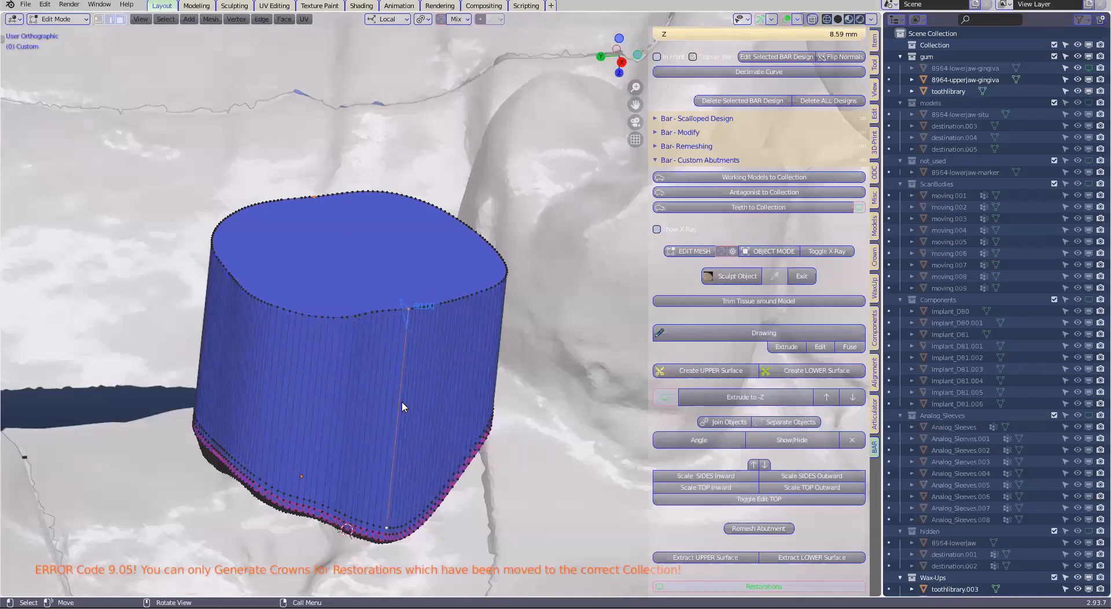
middle_click_drag(402, 400, 395, 411)
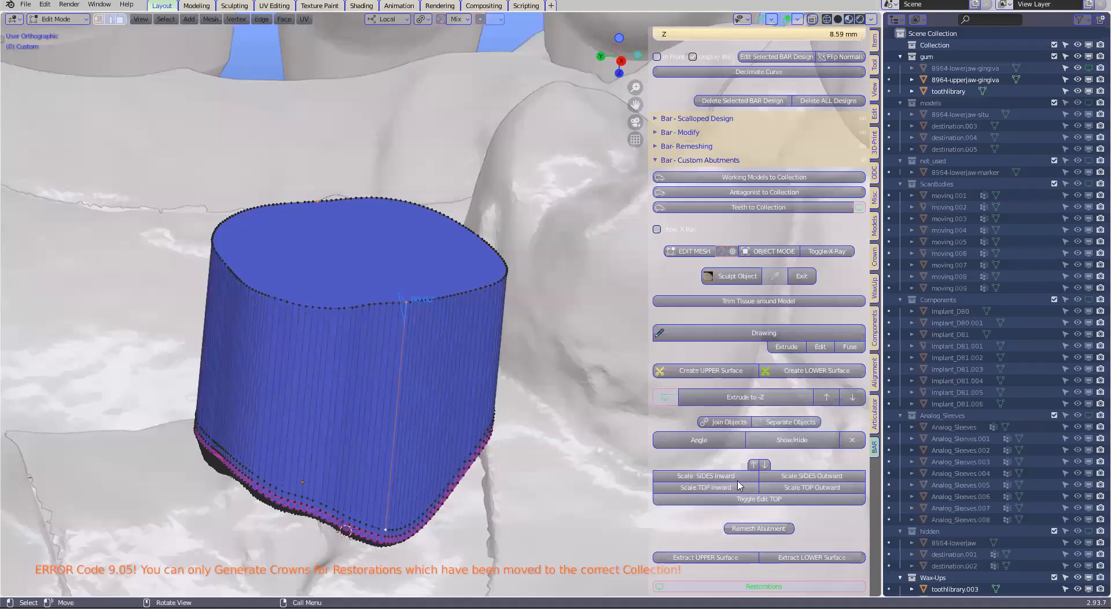
Scale the custom abutment's sides and top inward to form a margin shoulder and tapered walls, and inspect the top edge closely
left_click(716, 475)
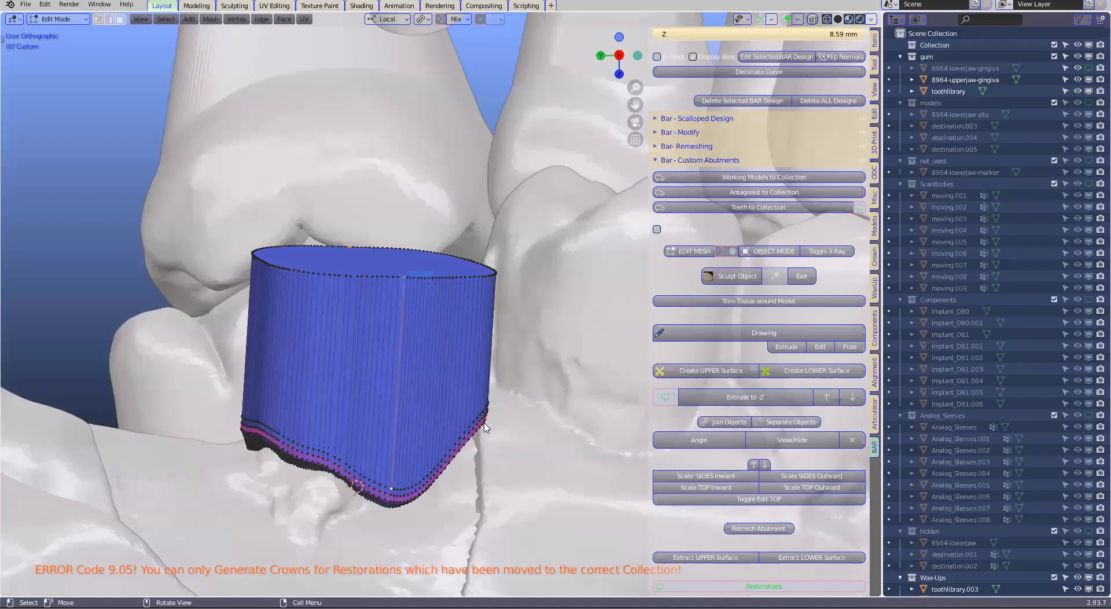
scroll(520, 444, "up", 1)
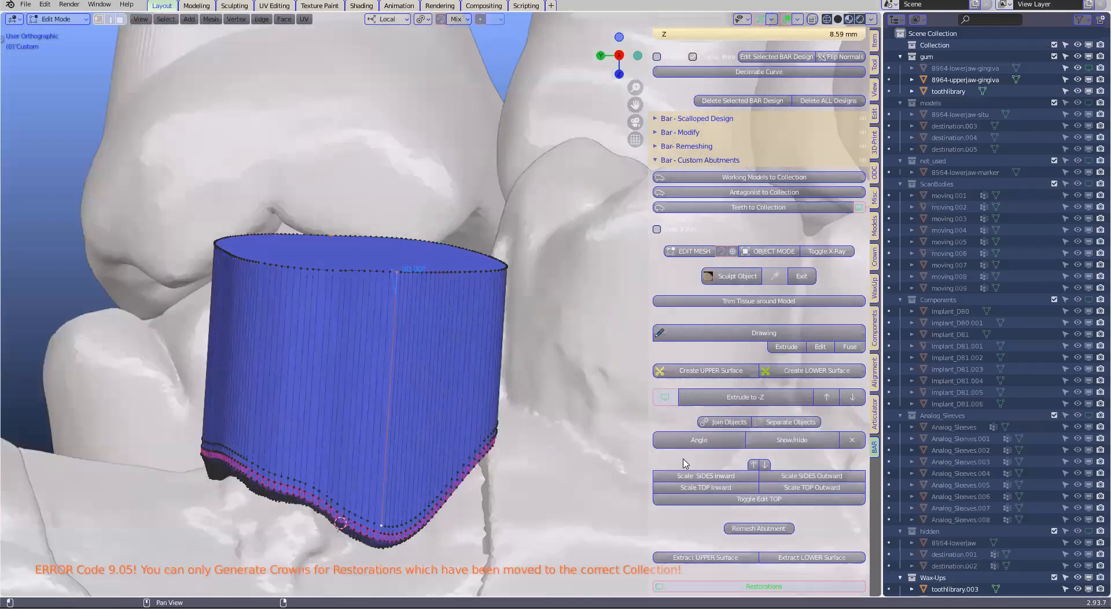
left_click(723, 488)
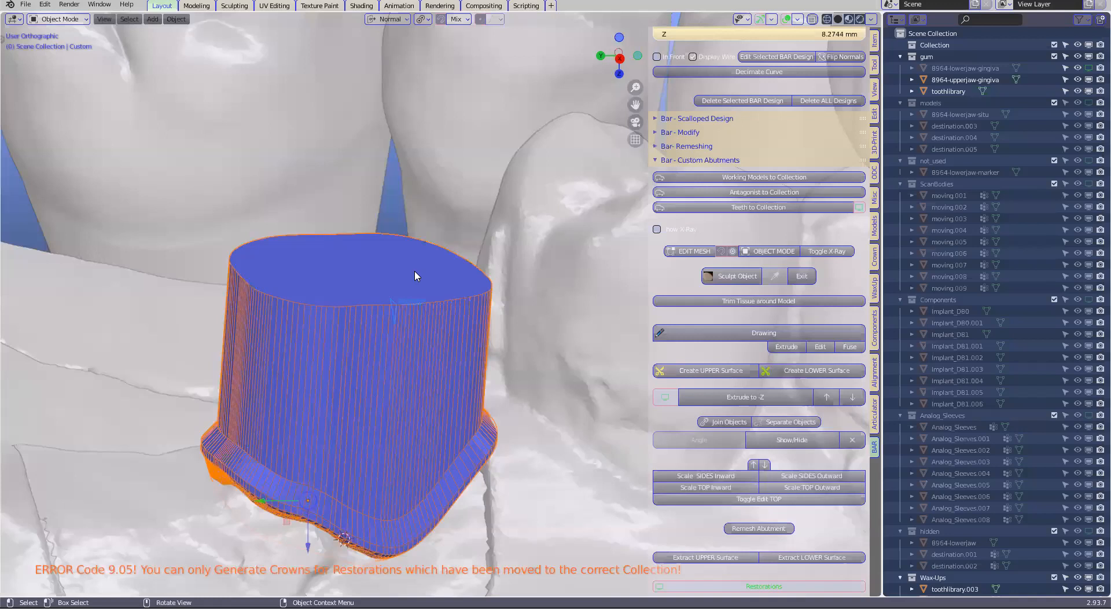
scroll(415, 276, "up", 4)
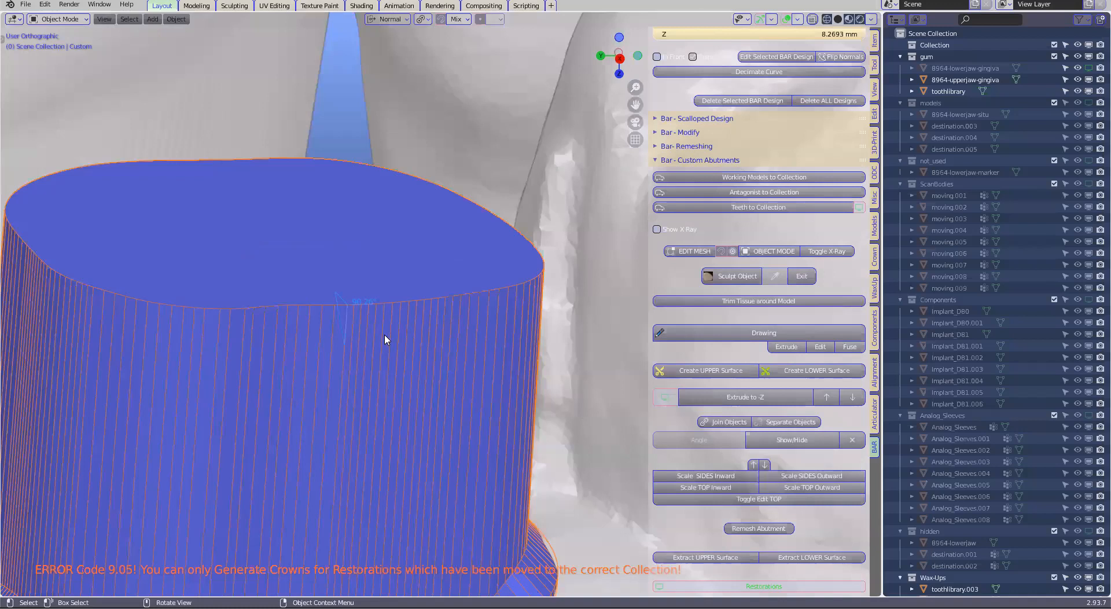
scroll(385, 340, "down", 1)
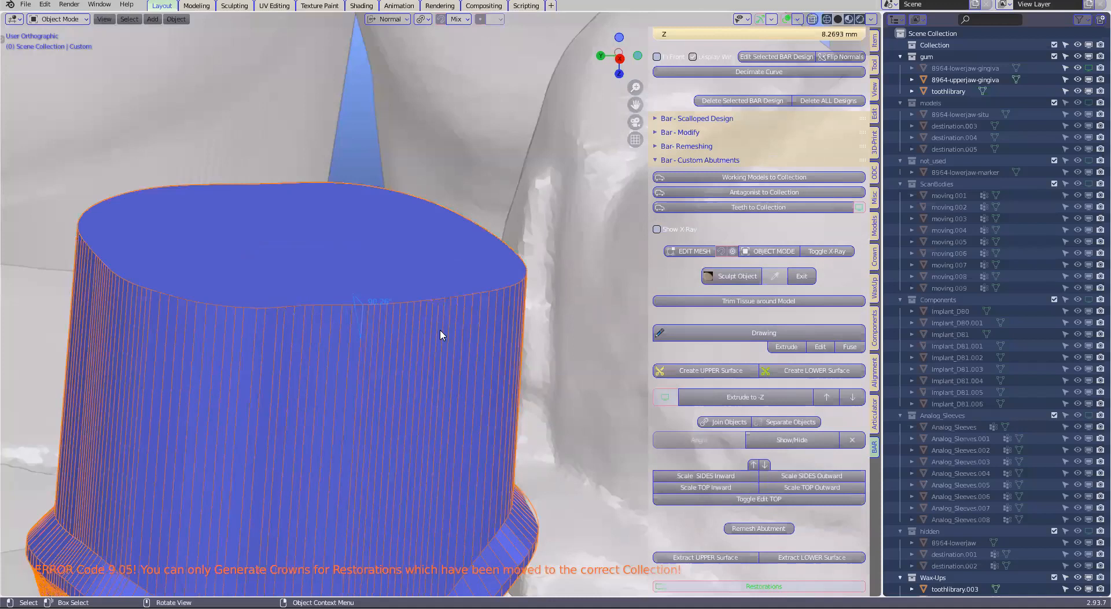
scroll(362, 317, "up", 2)
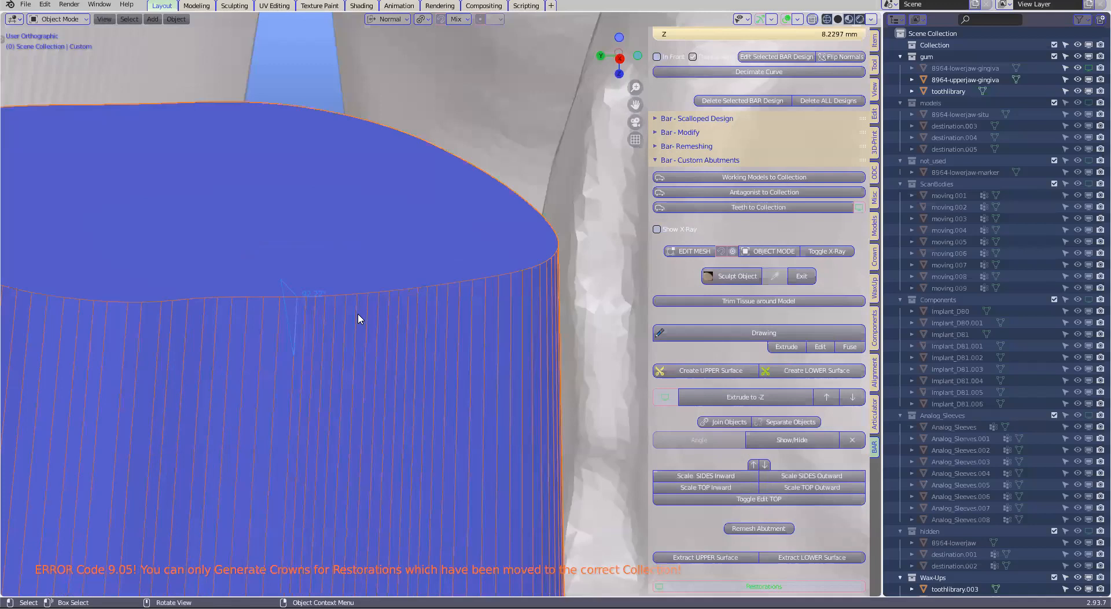
Bevel the custom abutment's top rim with a width of 0.257 mm and 7 segments
scroll(358, 318, "down", 5)
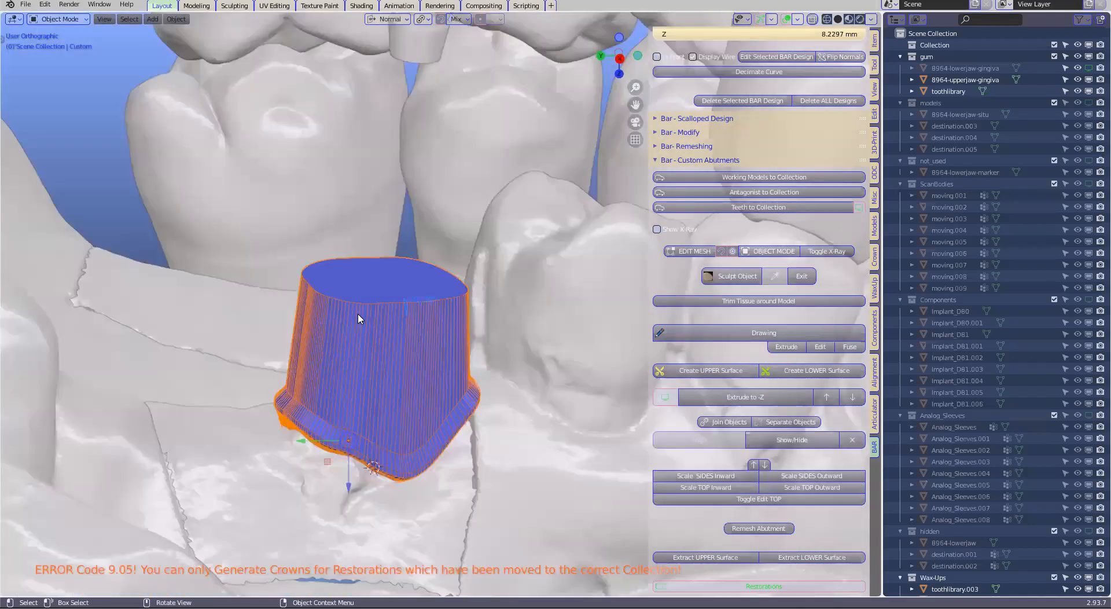
left_click(758, 502)
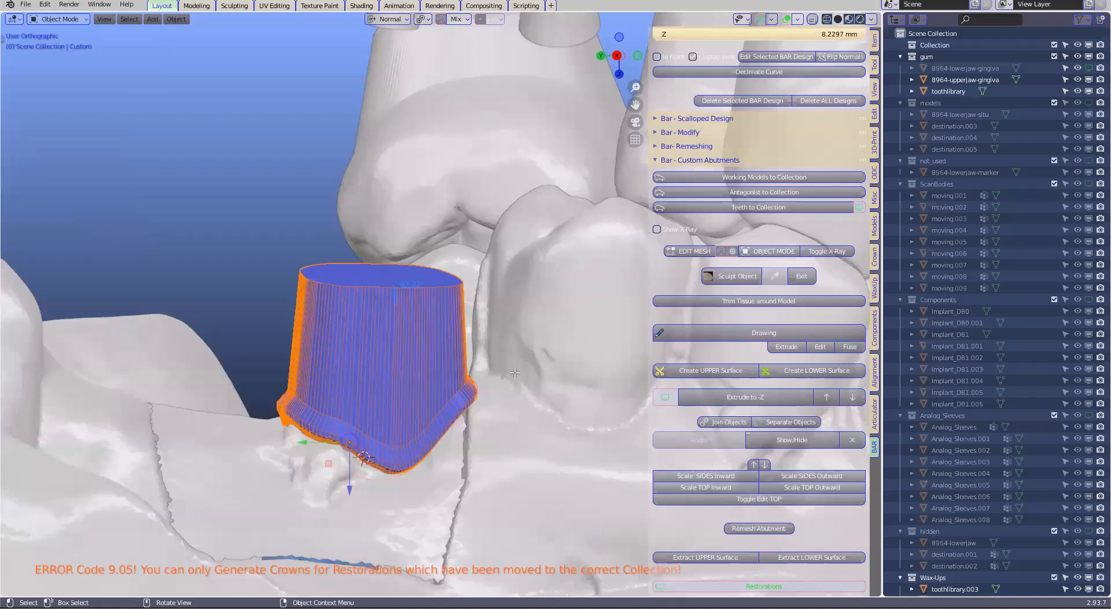
middle_click_drag(515, 372, 515, 364)
scroll(515, 365, "up", 1)
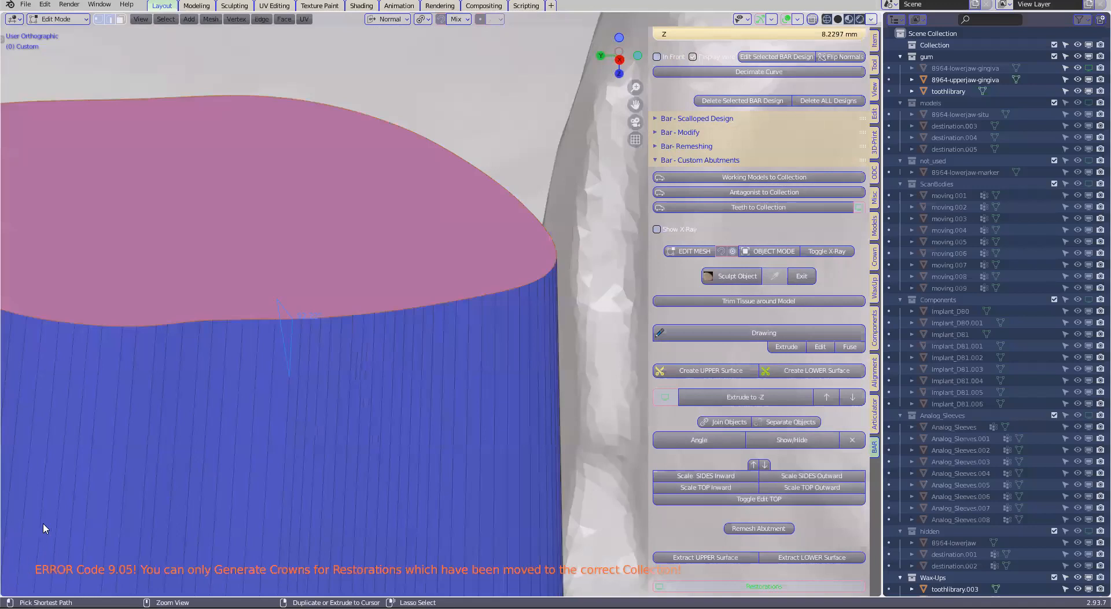
key("ctrl+b")
scroll(485, 351, "up", 5)
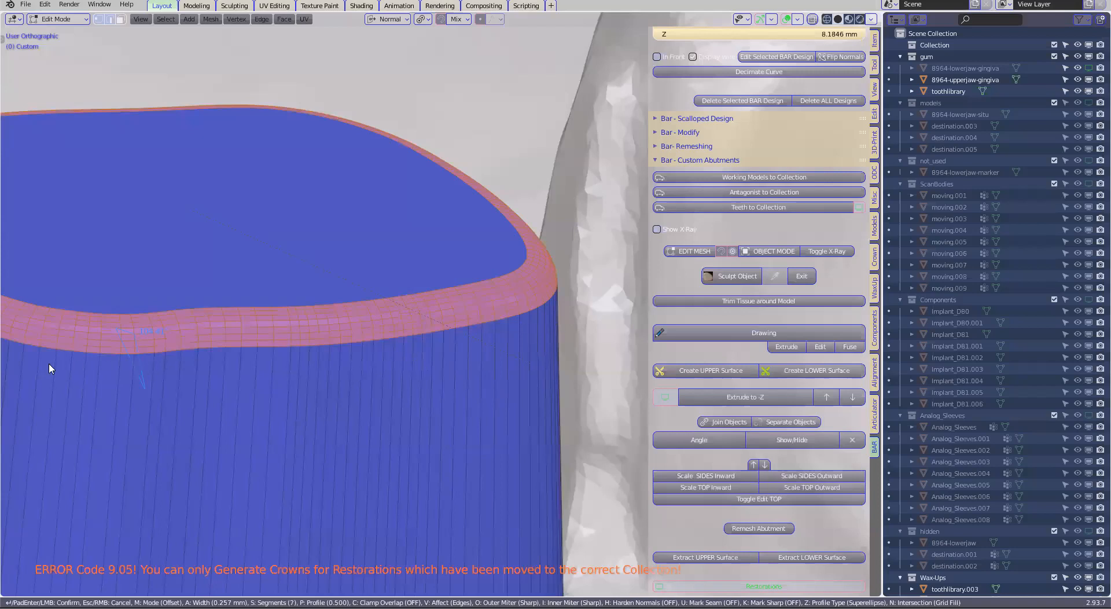
left_click(10, 365)
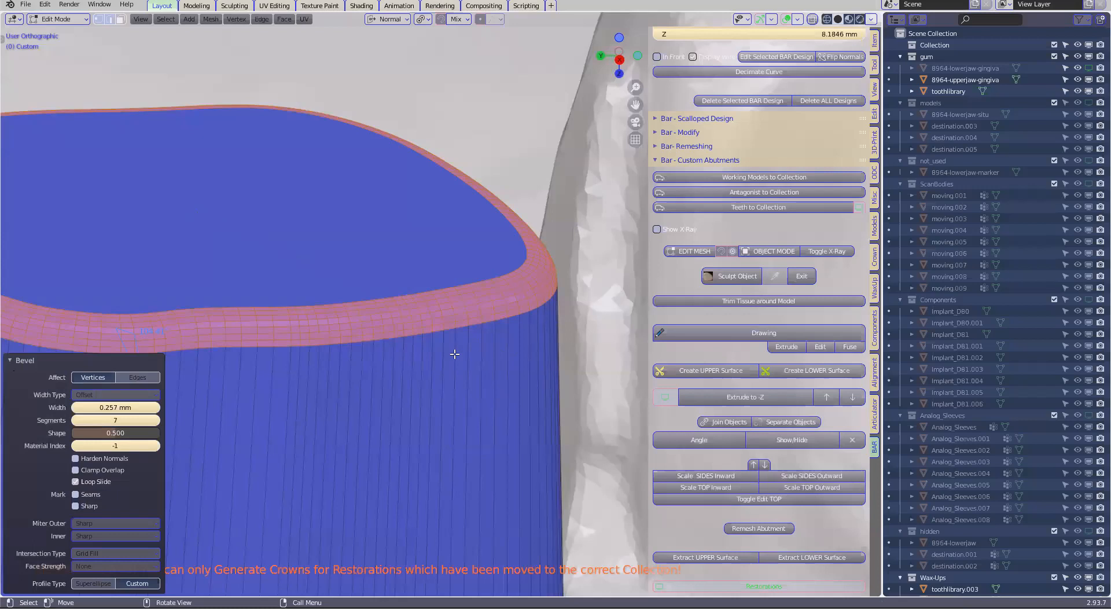
scroll(454, 353, "down", 2)
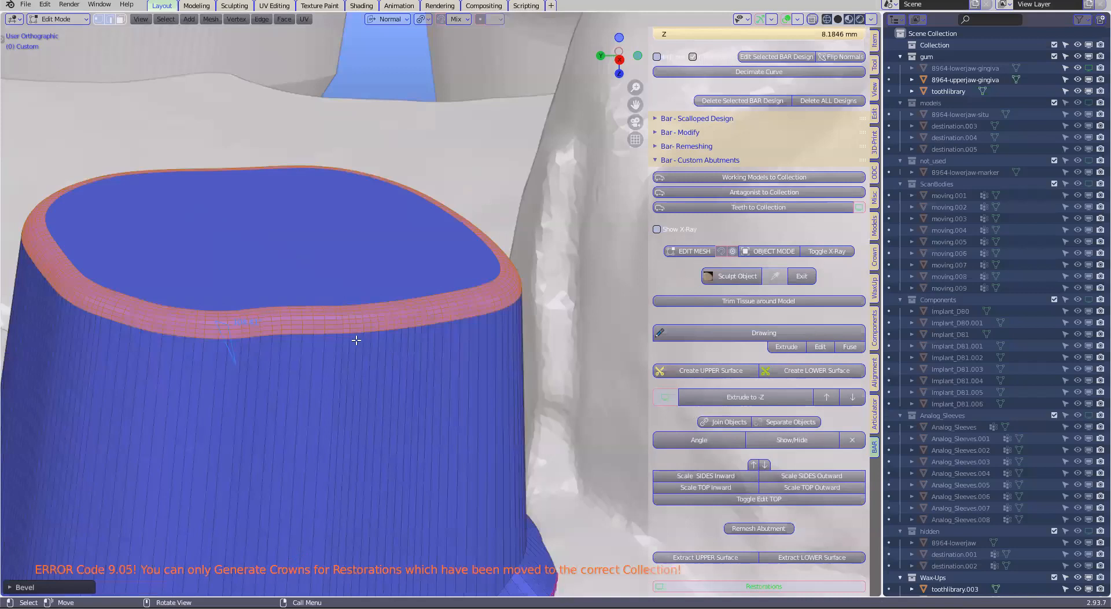
scroll(477, 311, "up", 5)
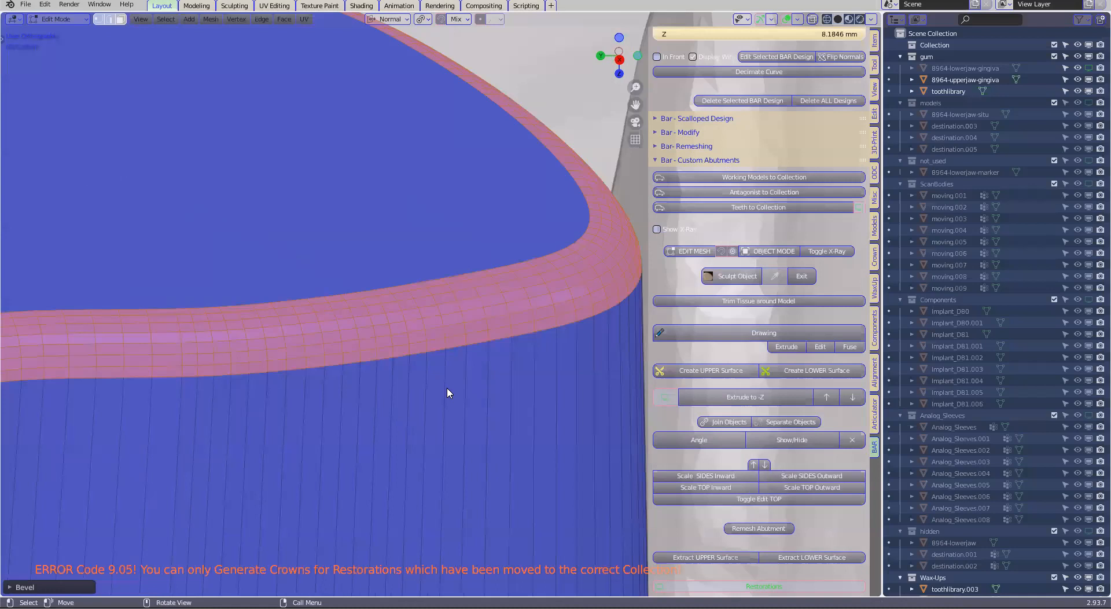
scroll(447, 393, "down", 5)
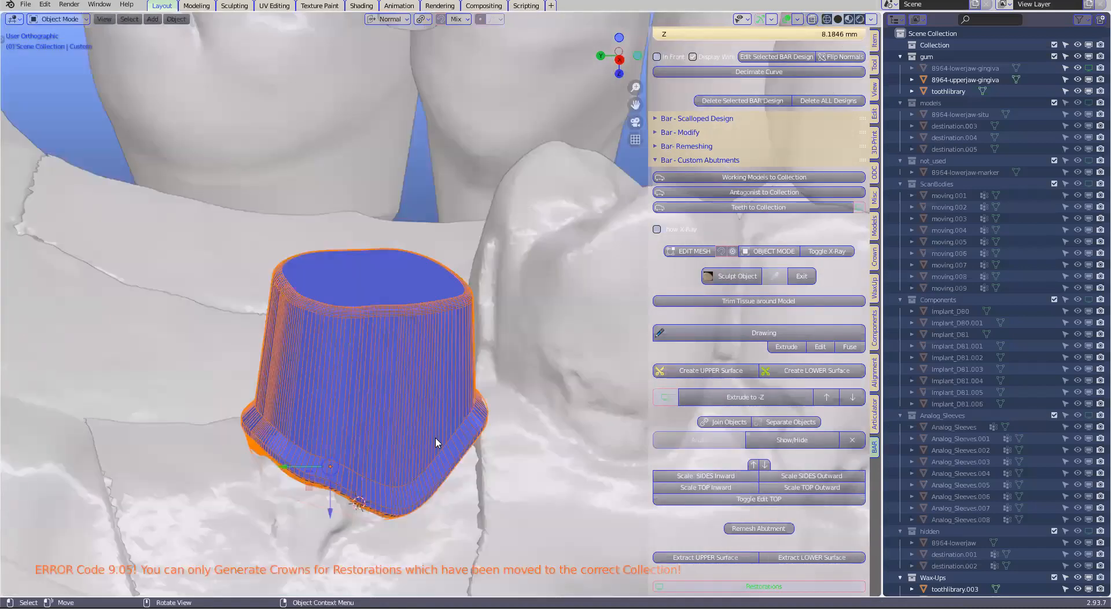
Reshape the custom abutment's underside beside the implant base by moving its mesh with smooth proportional editing
middle_click_drag(441, 462, 480, 401)
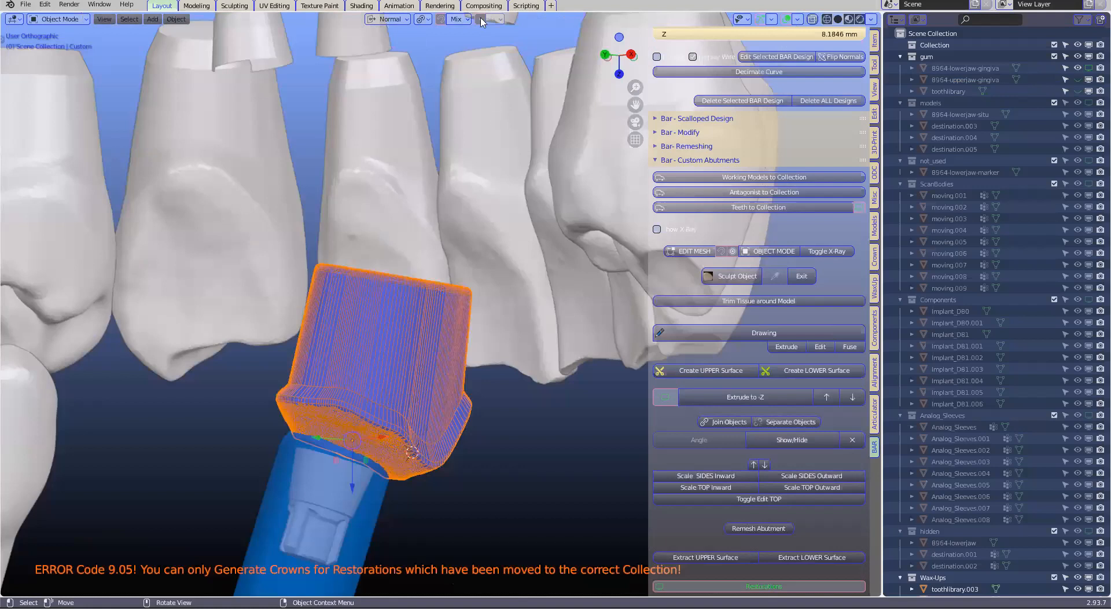
key("KP_Decimal")
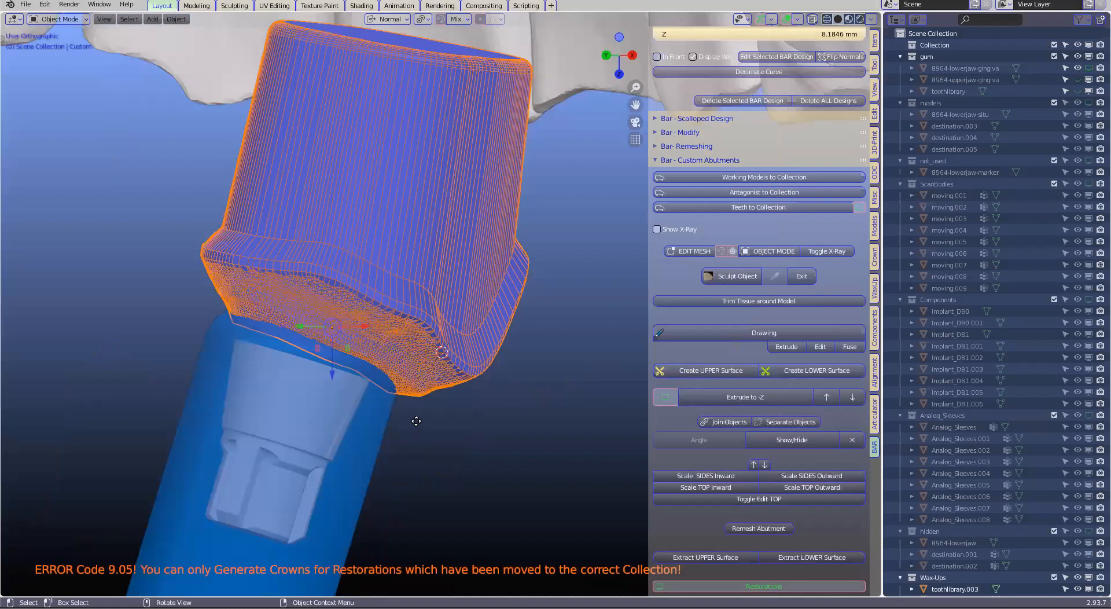
middle_click_drag(393, 385, 372, 329)
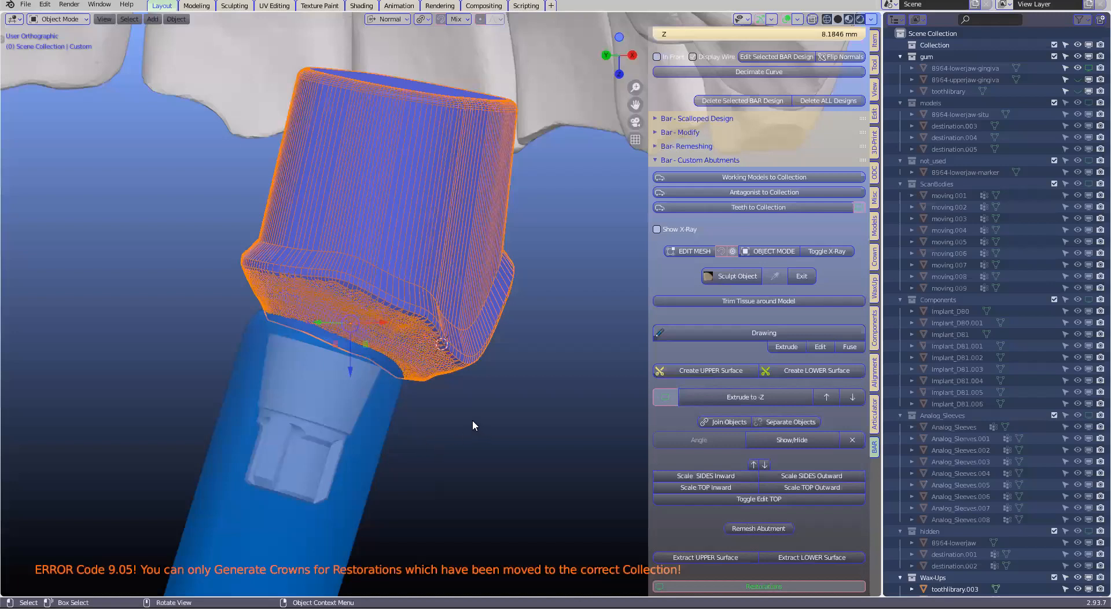
key("Tab")
scroll(457, 422, "up", 3)
key("g")
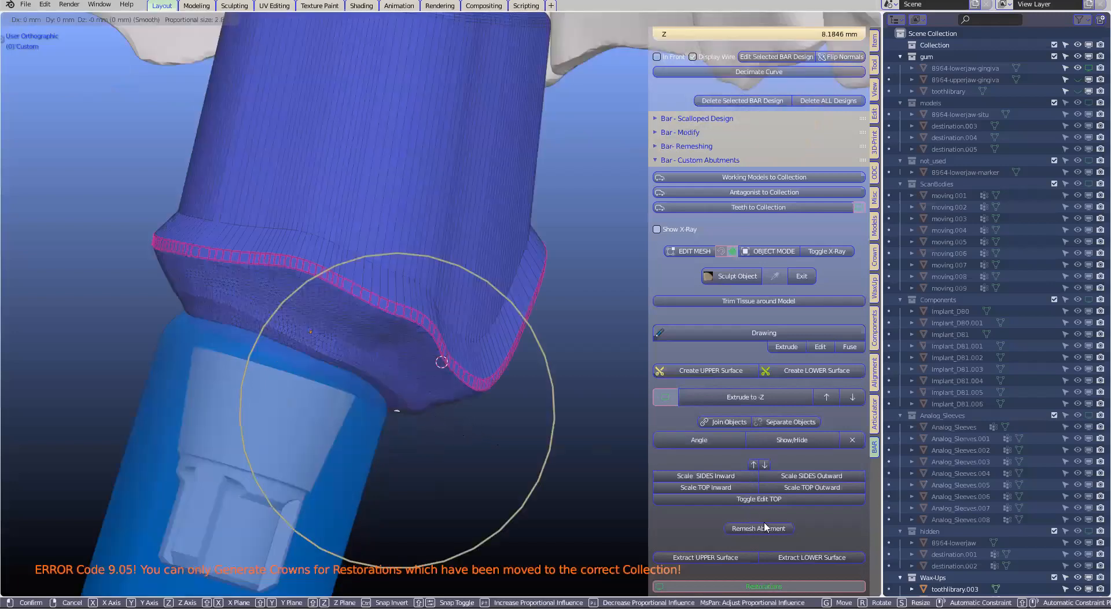
left_click(445, 471)
scroll(446, 471, "down", 3)
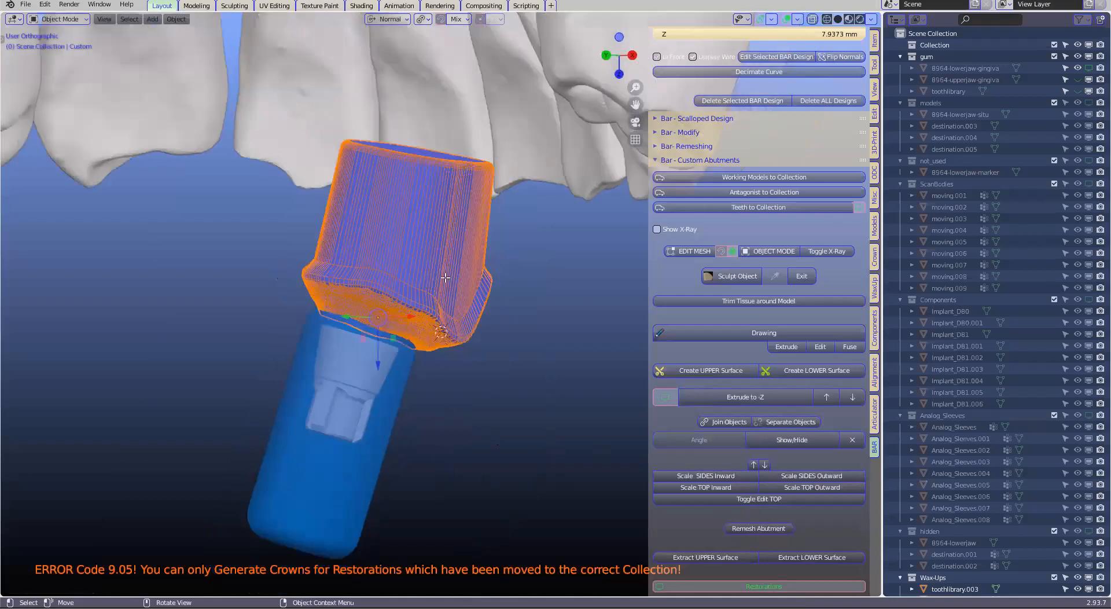
Remesh the custom abutment into an even surface and check its mesh around the underside in edit mode
middle_click_drag(445, 278, 446, 279)
key("ctrl+z")
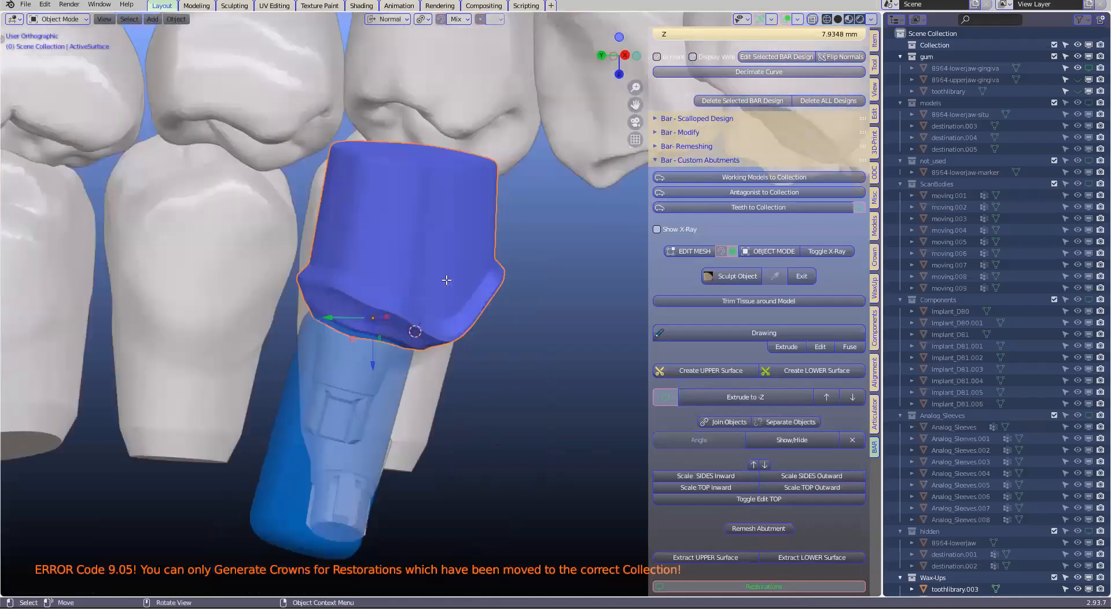
key("Tab")
scroll(459, 302, "up", 1)
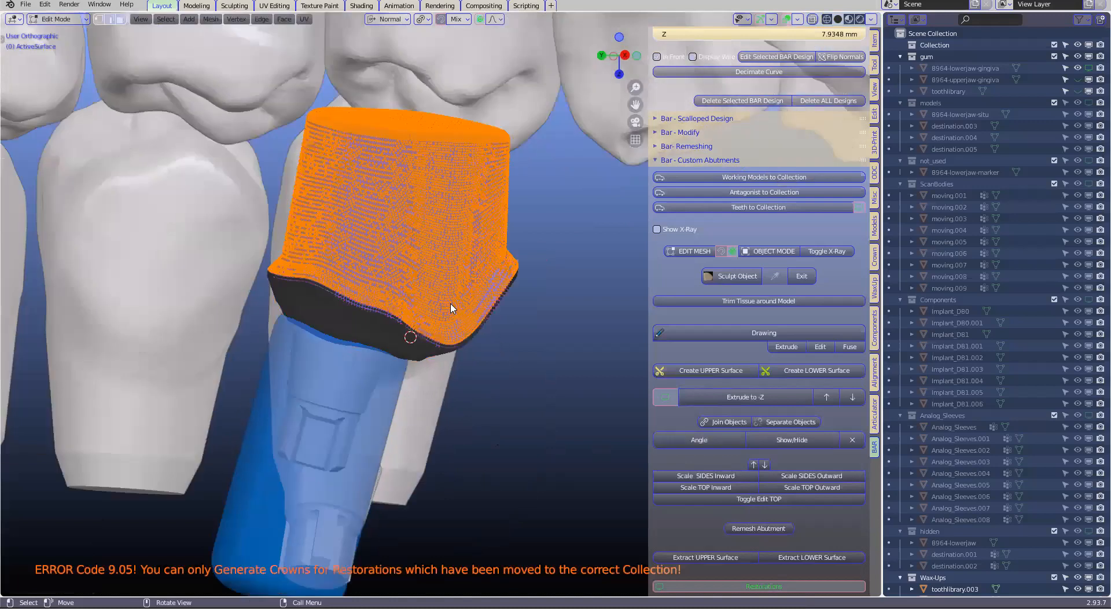
scroll(428, 369, "up", 3)
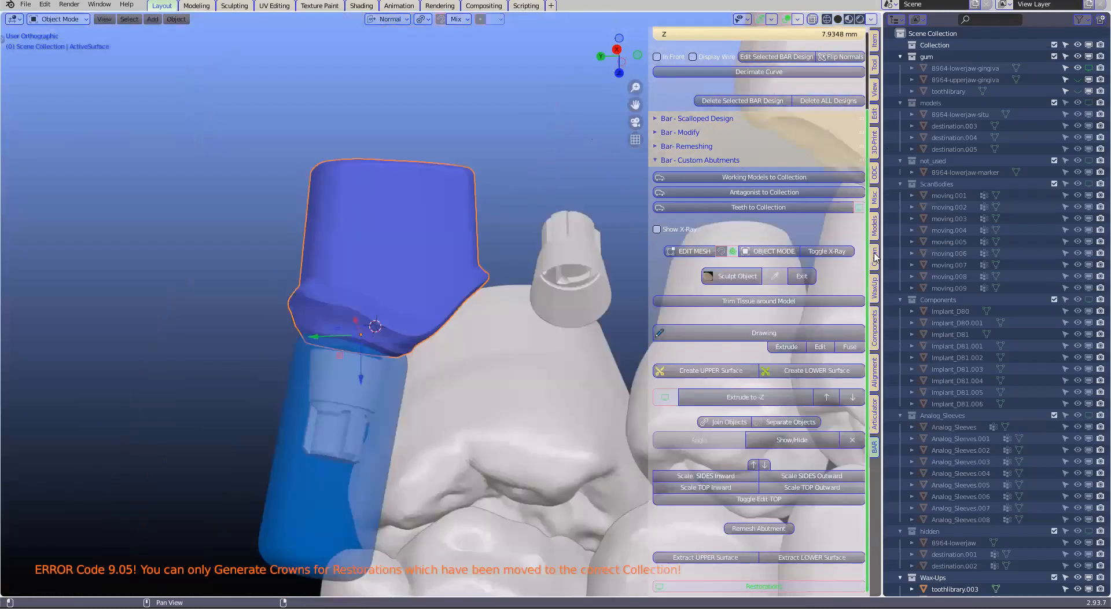
Generate an implant fixture from the remeshed abutment and its implant base, proposing the border and cutting the mesh along it
left_click(876, 256)
scroll(687, 334, "down", 5)
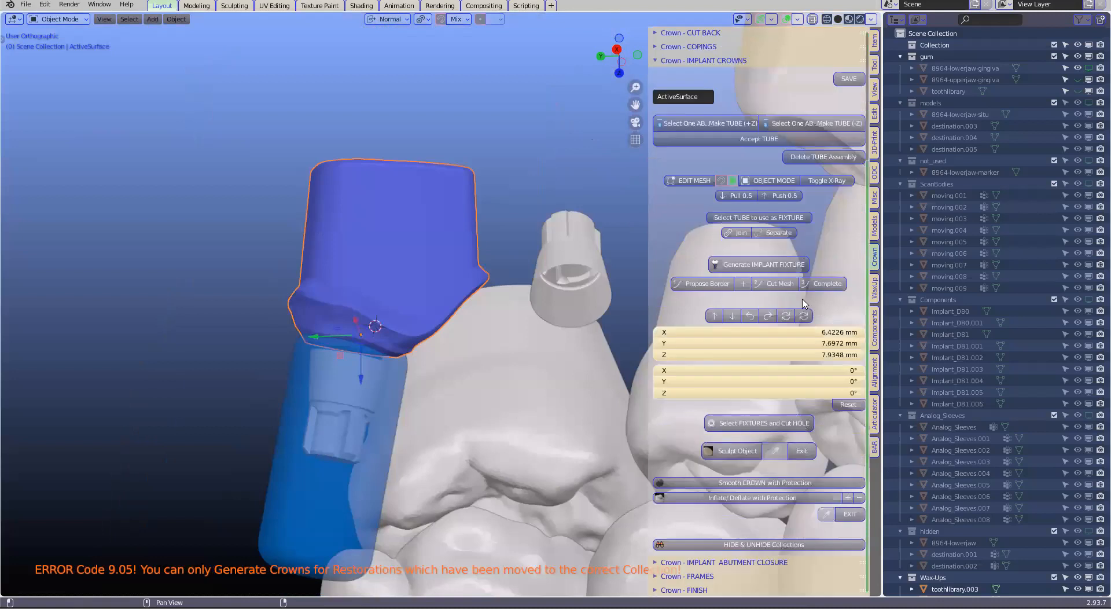
left_click(697, 334)
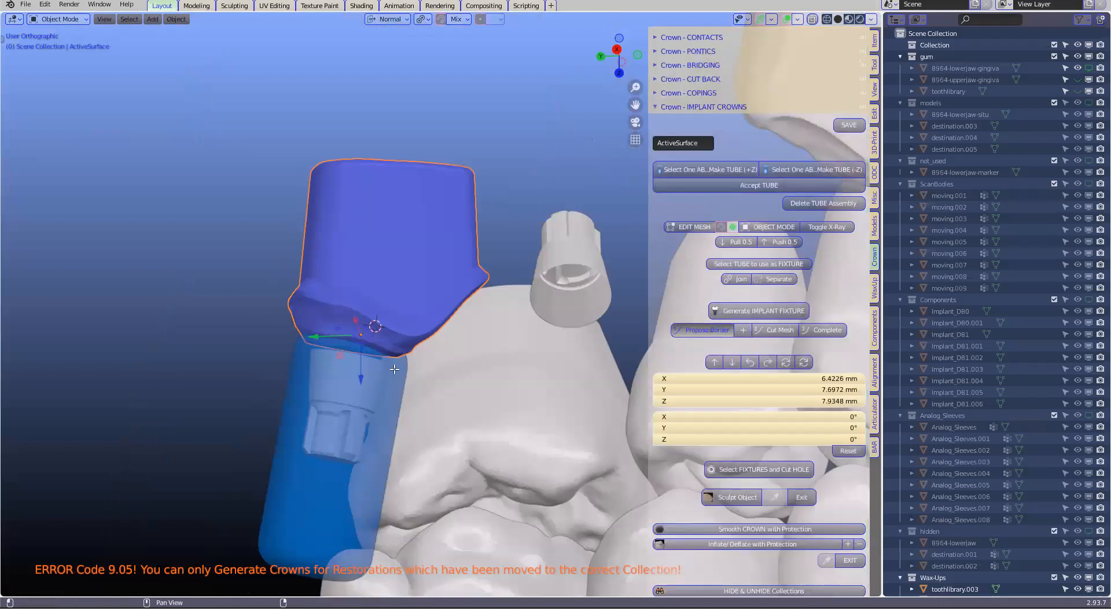
scroll(302, 368, "up", 3)
middle_click_drag(330, 365, 762, 349)
scroll(778, 337, "down", 2)
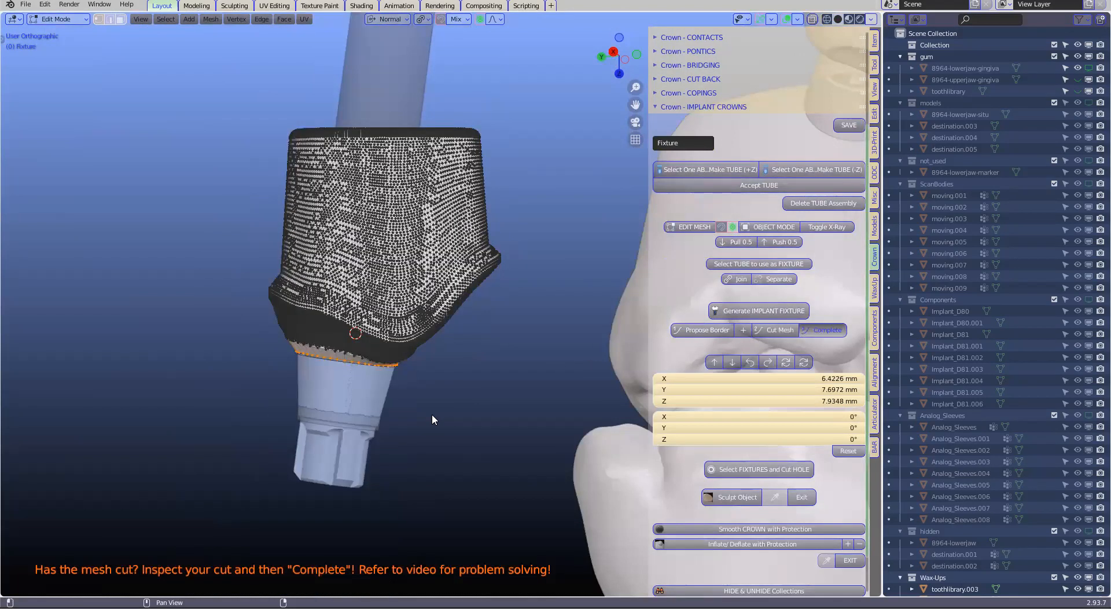
Complete the fixture cut so abutment and implant connection form one body, and inspect the joint
middle_click_drag(422, 371, 504, 332)
scroll(476, 296, "down", 3)
scroll(504, 332, "down", 1)
scroll(503, 333, "up", 2)
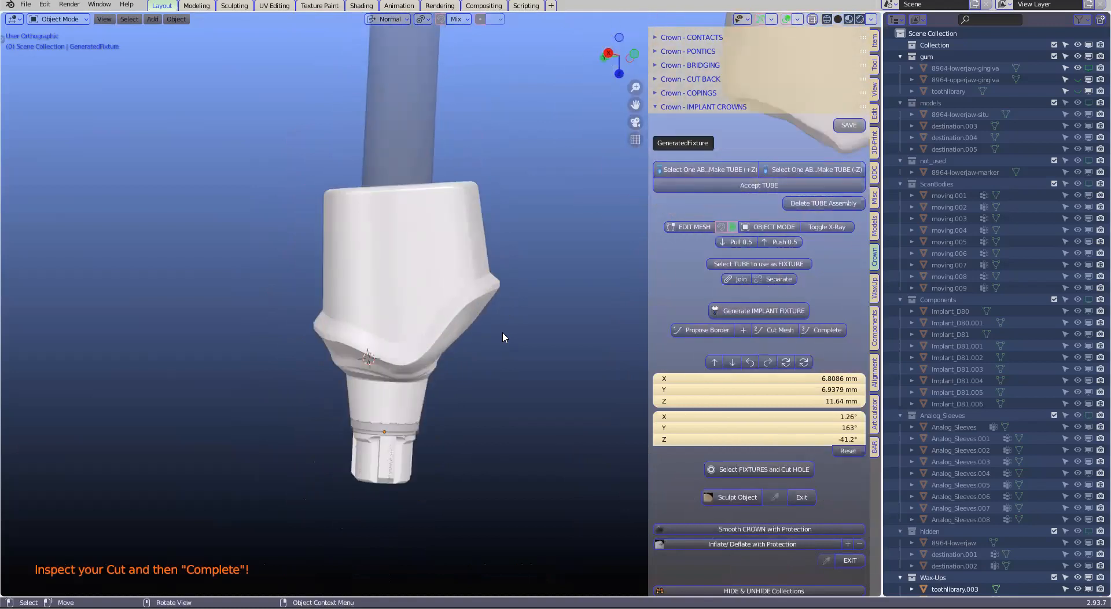
Unhide the teeth and gingiva models and examine how the finished abutment sits between the gum and the neighbouring and opposing teeth
key("alt+h")
scroll(496, 331, "down", 2)
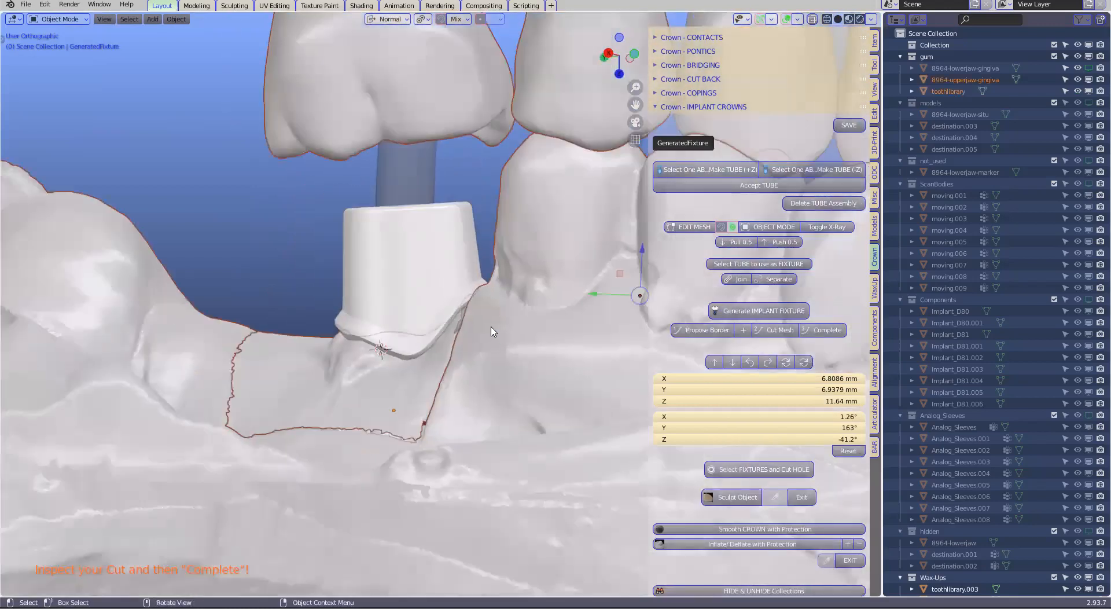
left_click(498, 284)
middle_click_drag(498, 284, 512, 325)
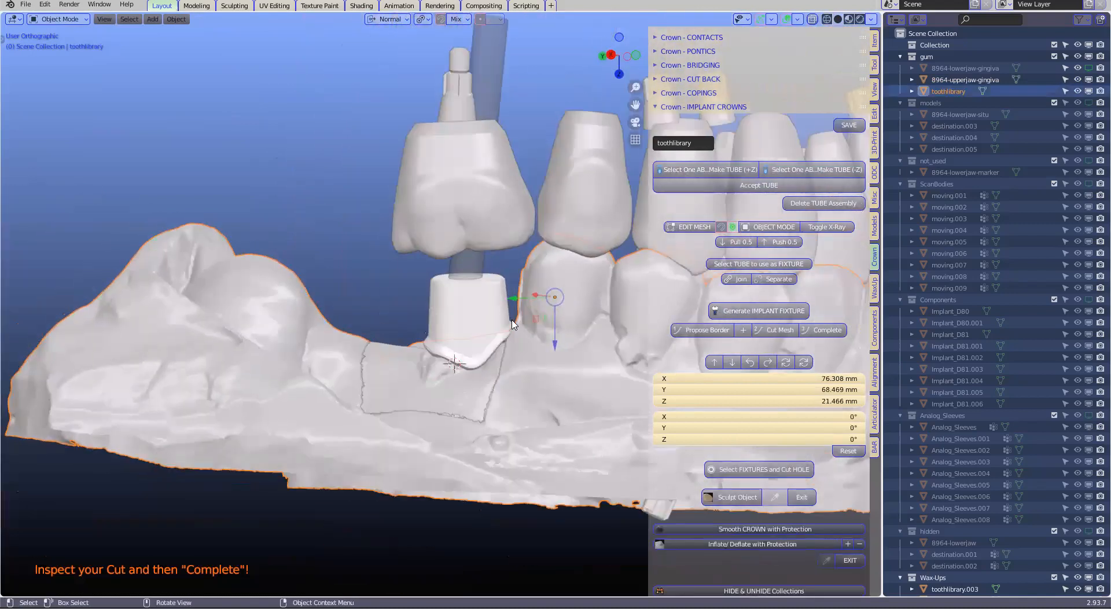
scroll(479, 293, "up", 3)
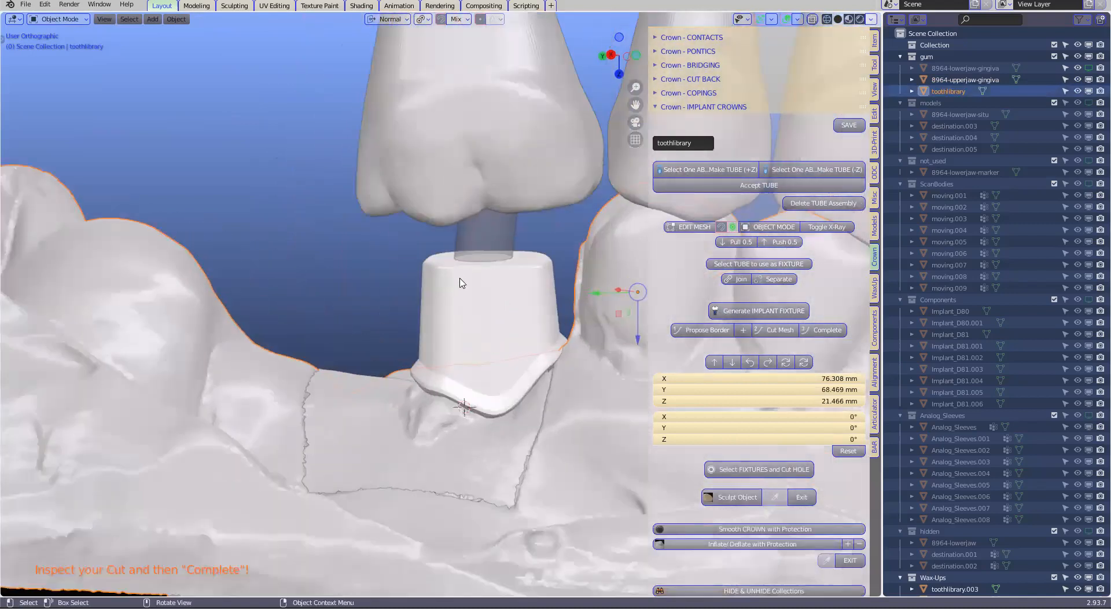
middle_click_drag(490, 316, 365, 347, "shift")
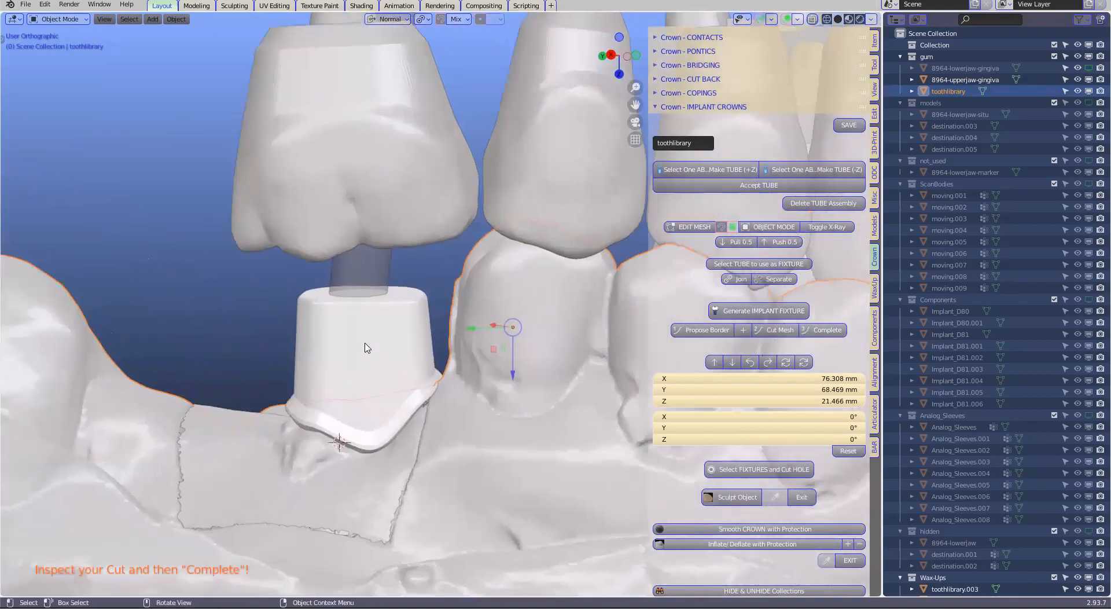
scroll(427, 359, "down", 1)
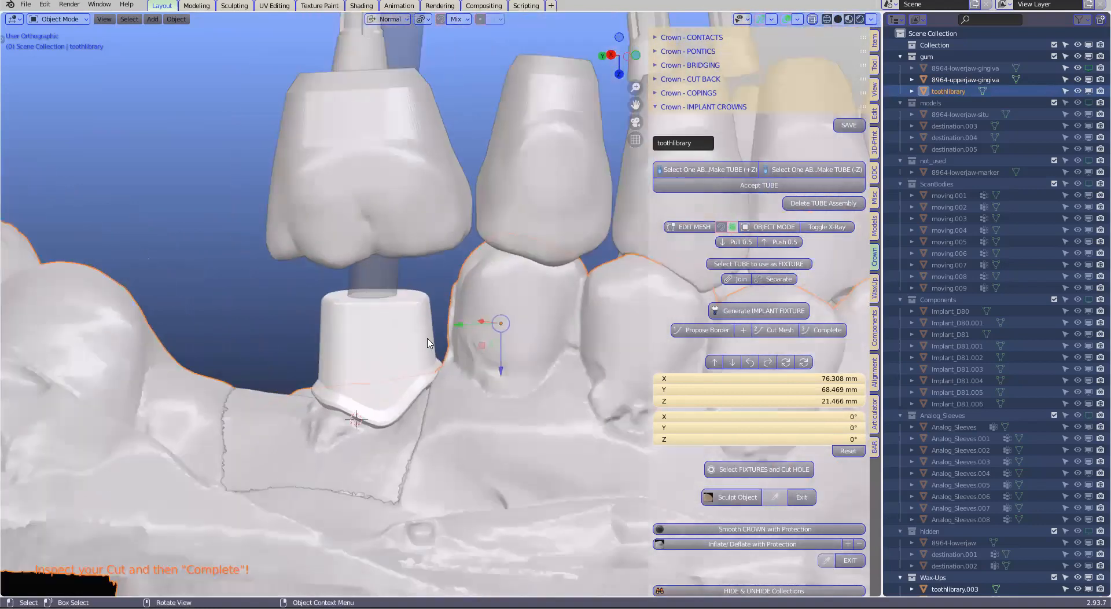
left_click(425, 338)
scroll(427, 340, "down", 3)
middle_click_drag(533, 342, 507, 352)
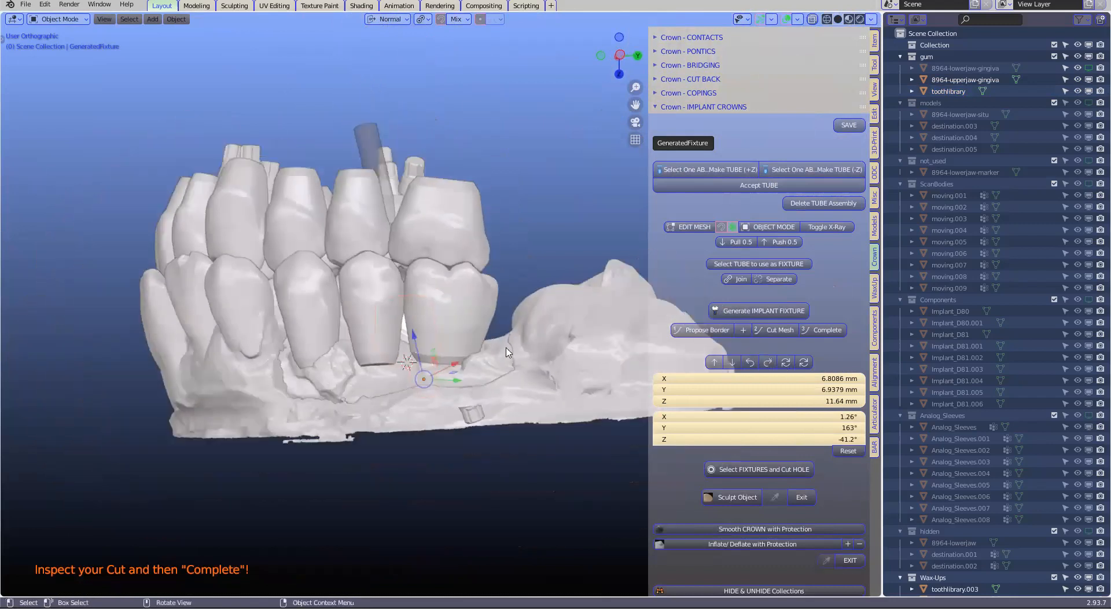
Hide the toothlibrary gum and the 8964-upperjaw-gingiva models, leaving the teeth and implant components in view
left_click(615, 325)
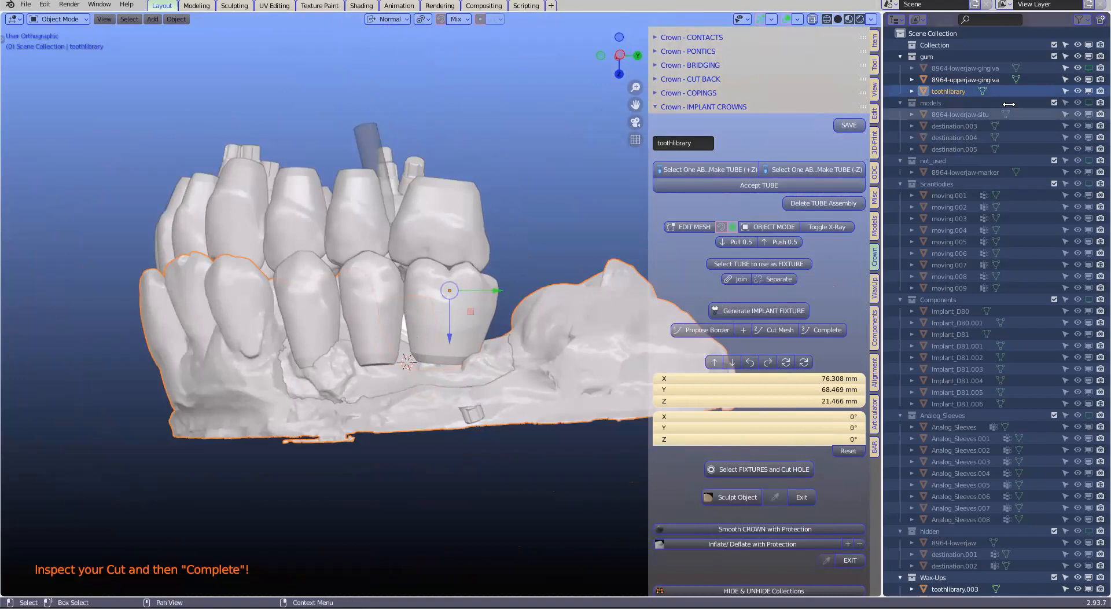
left_click(1088, 91)
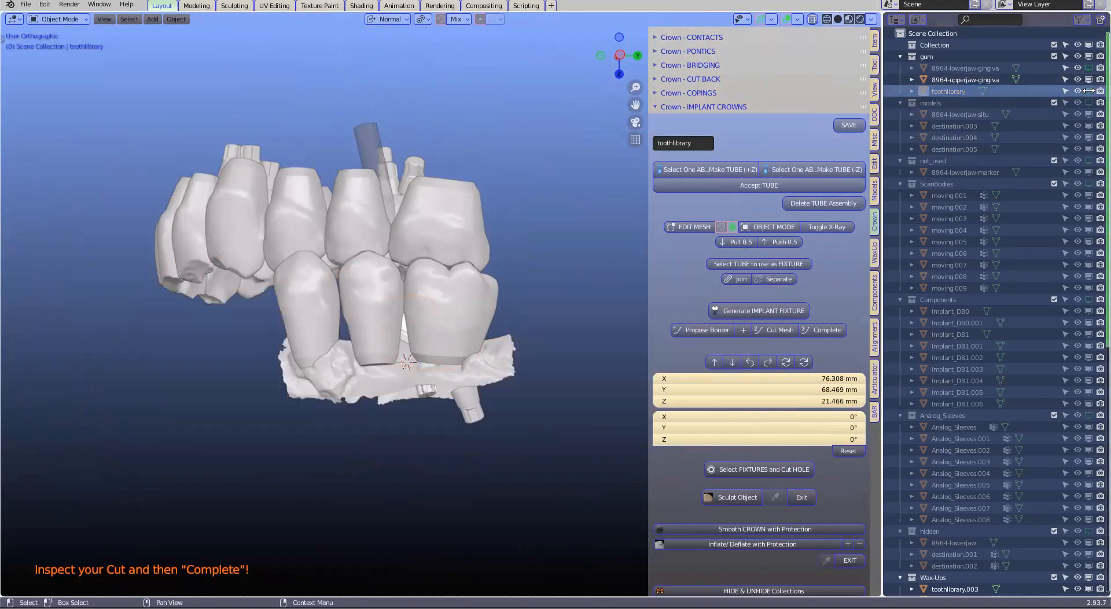
middle_click_drag(440, 324, 473, 358)
left_click(522, 373)
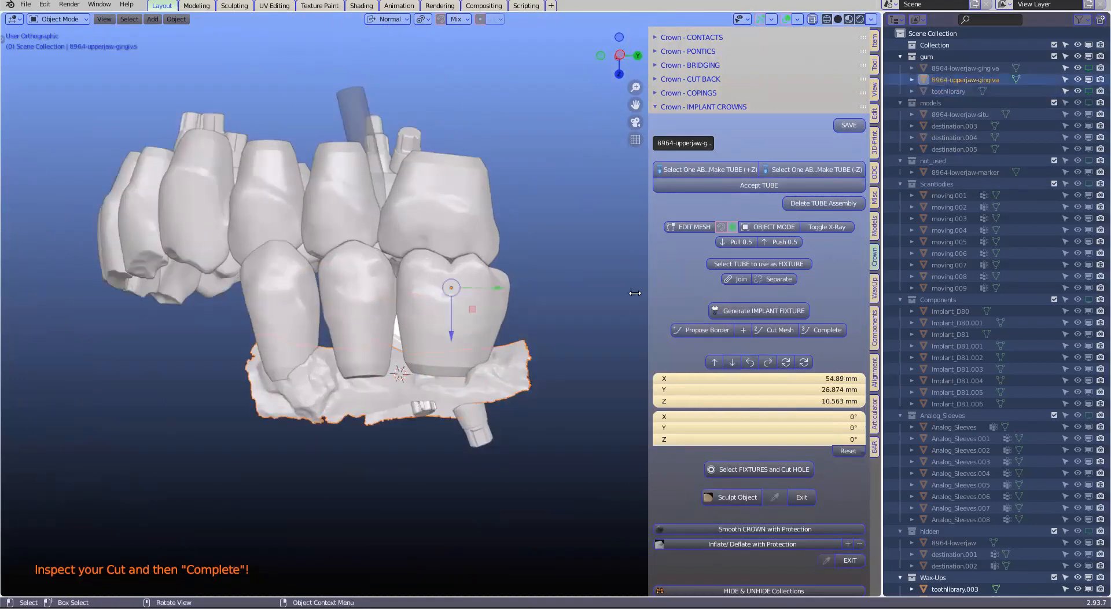
left_click(1089, 80)
scroll(447, 352, "up", 5)
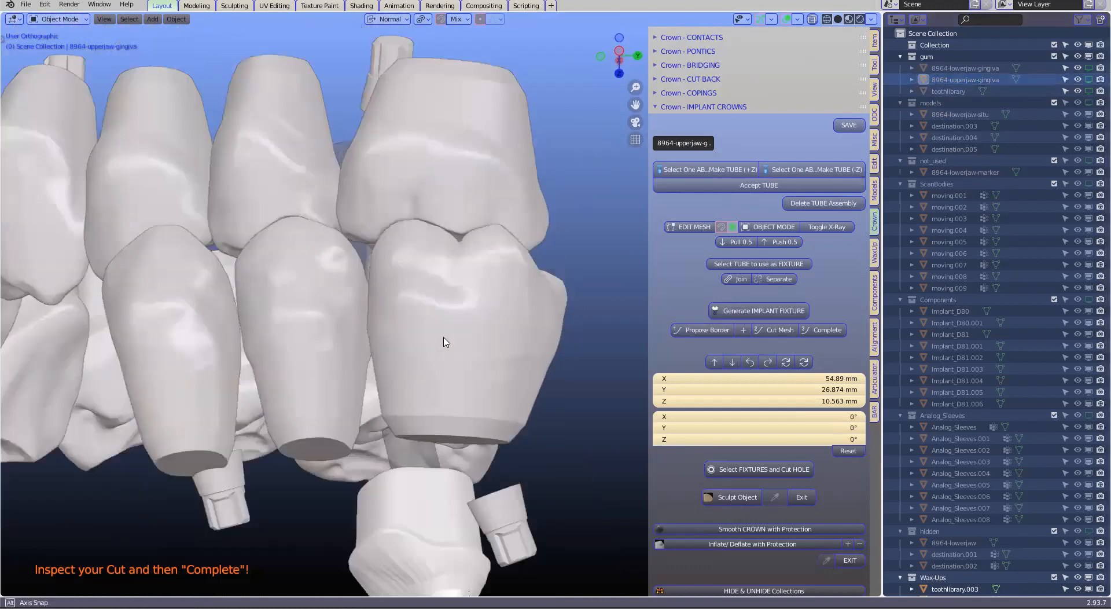
scroll(457, 260, "down", 2)
Hide the upper molar toothlibrary.006 and the upper premolar toothlibrary.010 above the lower restorations
left_click(462, 208)
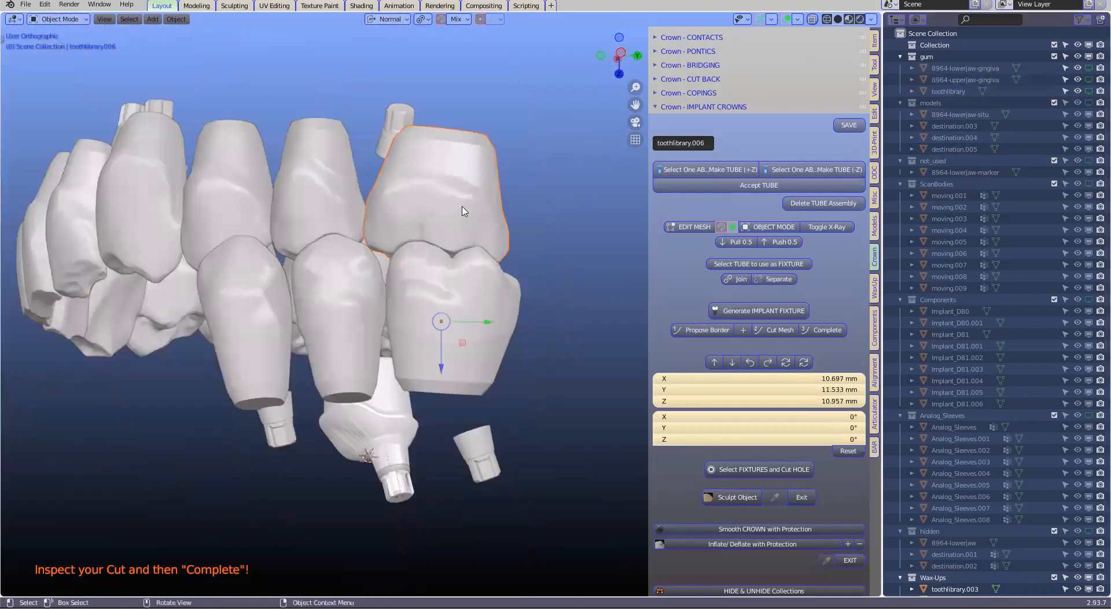
key("h")
left_click(329, 208)
key("h")
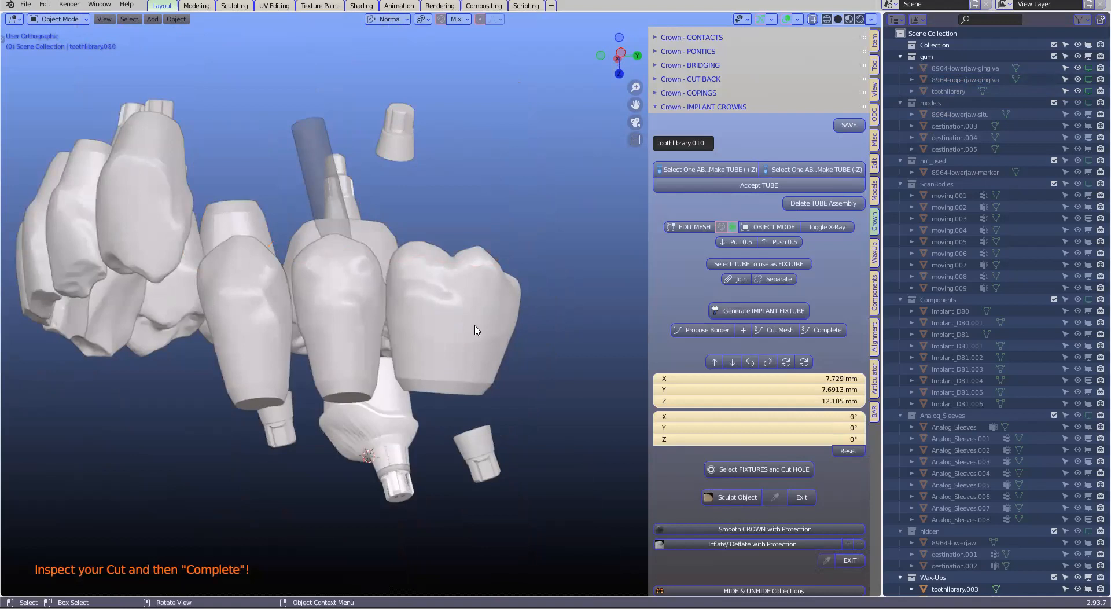
Select the lower molar toothlibrary.004 and the implant base beneath it, and examine their alignment with the neighbouring teeth
left_click(474, 325)
middle_click_drag(475, 326, 438, 333)
scroll(488, 375, "up", 1)
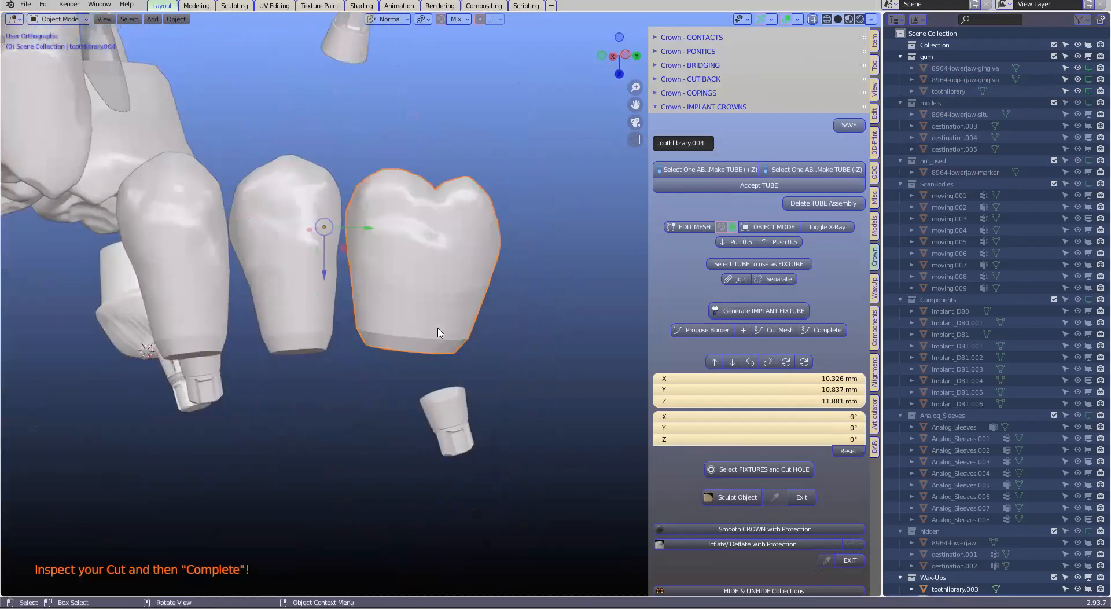
left_click(457, 418)
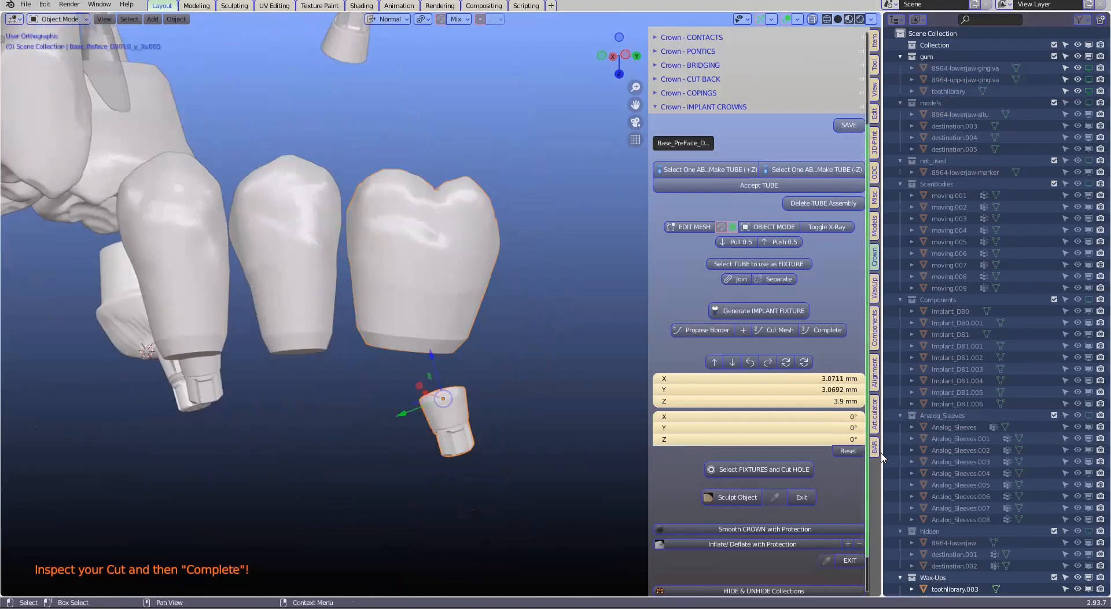
scroll(463, 284, "down", 2)
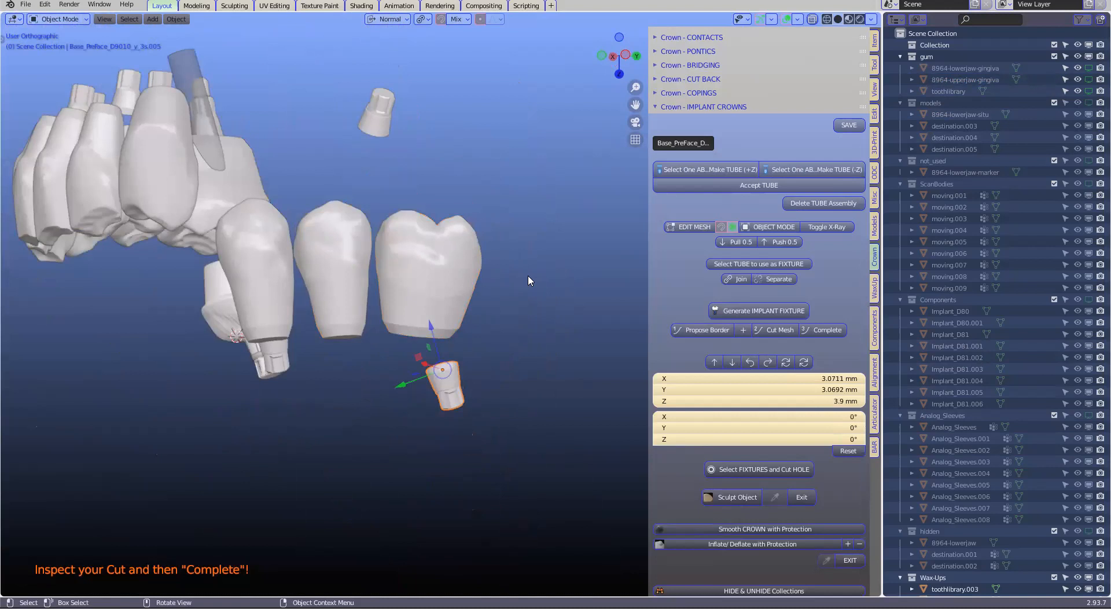
mouse_move(528, 281)
middle_mouse_down()
mouse_move(518, 256)
mouse_move(527, 286)
middle_mouse_up()
key("b")
key("Escape")
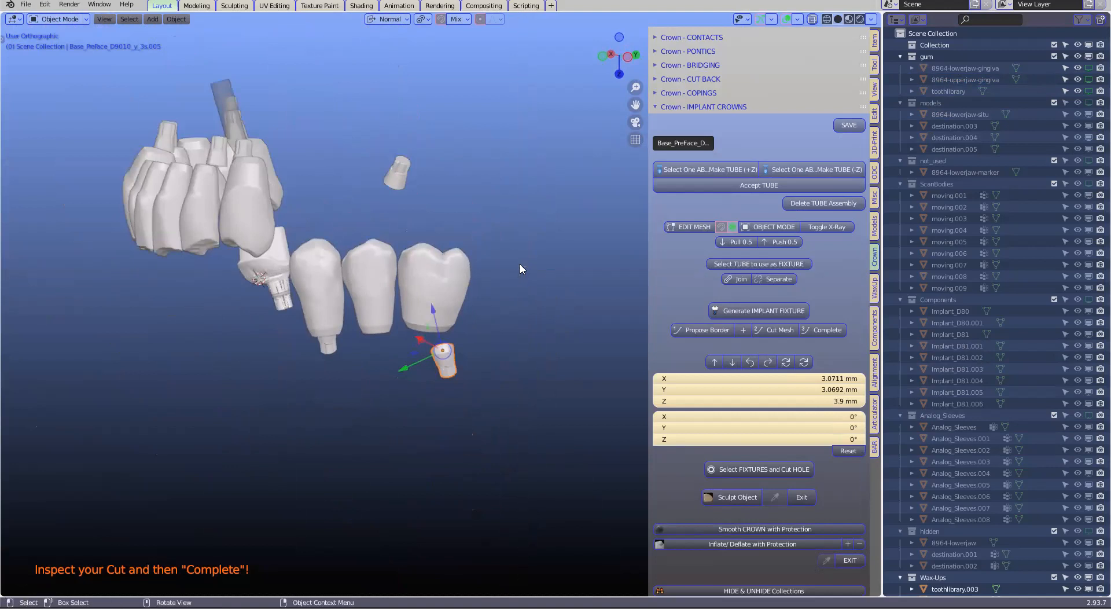
Unhide the hidden upper teeth and examine the tube, abutment and opposing teeth across the full arch
key("alt+h")
left_click(460, 223)
middle_click_drag(476, 231, 261, 228)
middle_click_drag(519, 232, 536, 243)
middle_click_drag(615, 230, 577, 233, "shift")
scroll(423, 300, "up", 4)
scroll(600, 186, "down", 1)
left_click(601, 186)
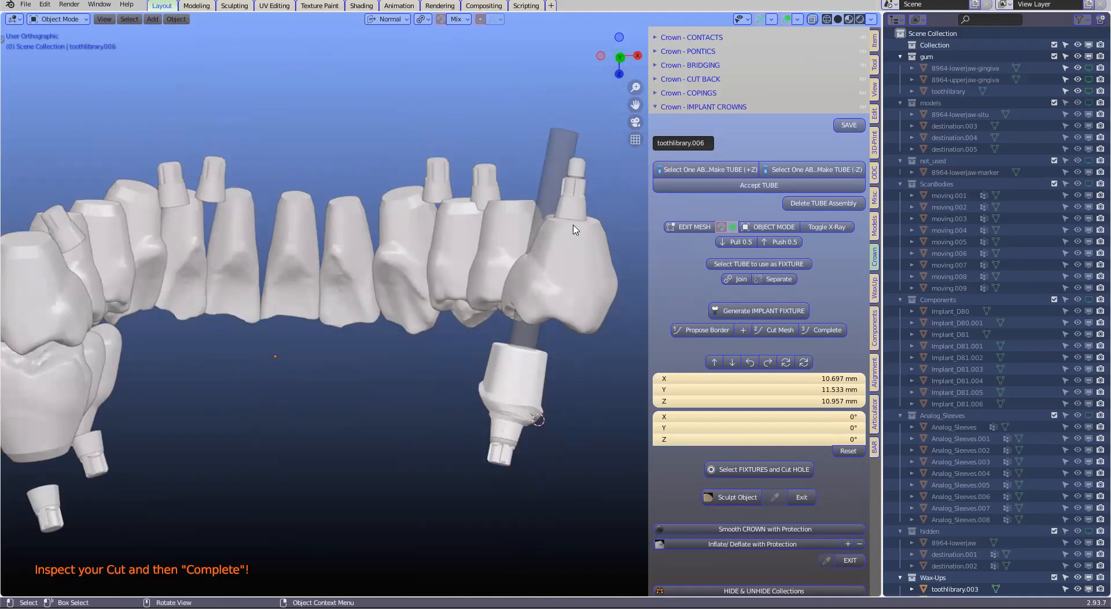
scroll(555, 288, "down", 3)
scroll(522, 359, "up", 2)
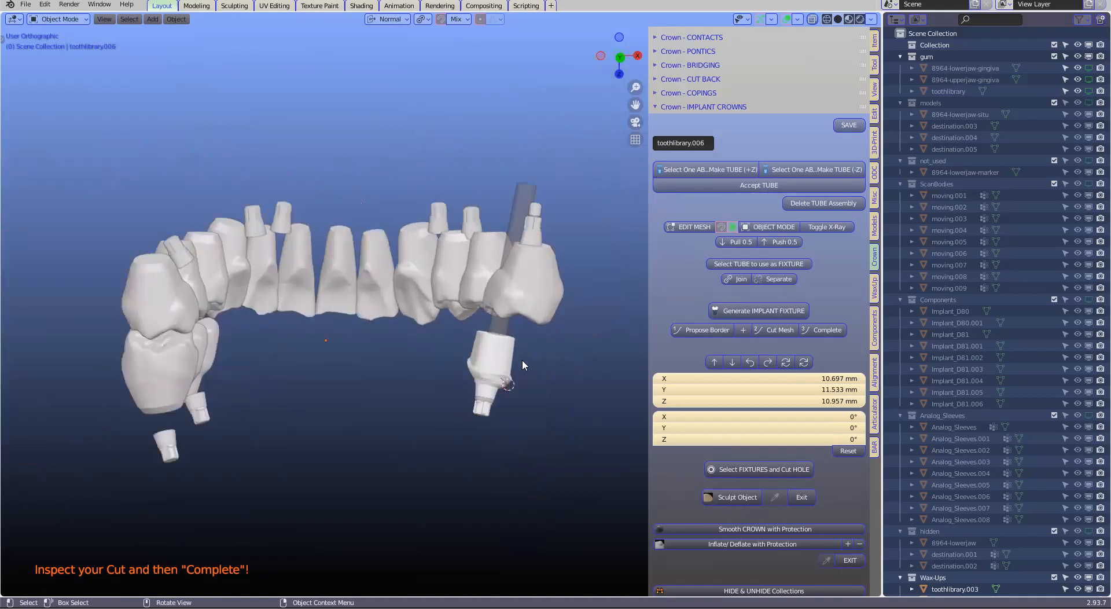
scroll(510, 306, "down", 1)
middle_click_drag(294, 310, 480, 270)
Hide the upper molar toothlibrary.006 and the two upper premolars beside it, above the lower restorations
left_click(463, 253)
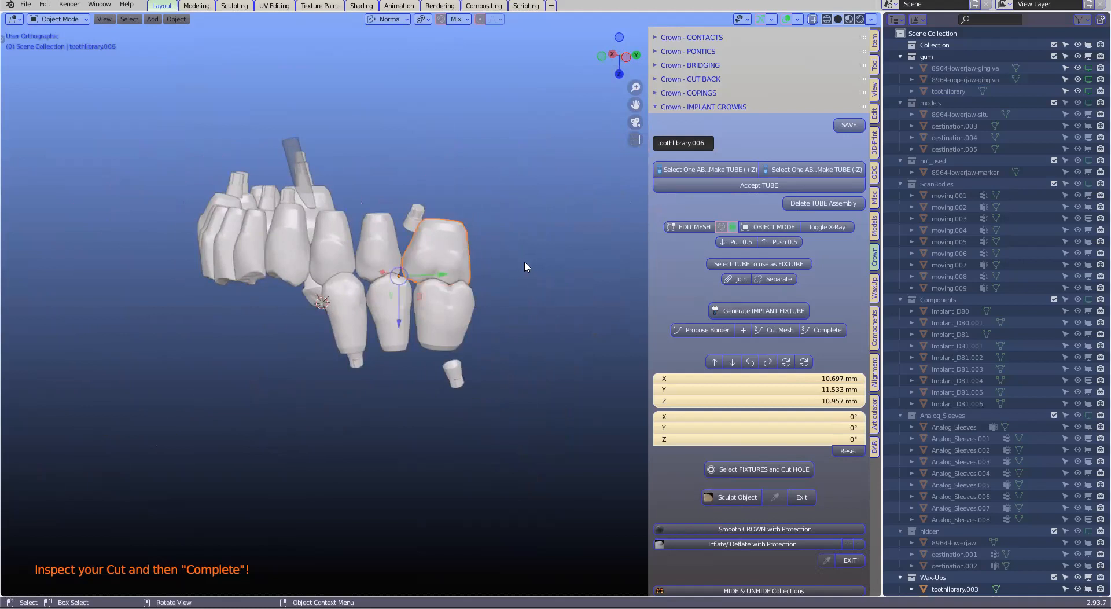
key("h")
left_click(376, 248)
key("h")
left_click(342, 249)
key("h")
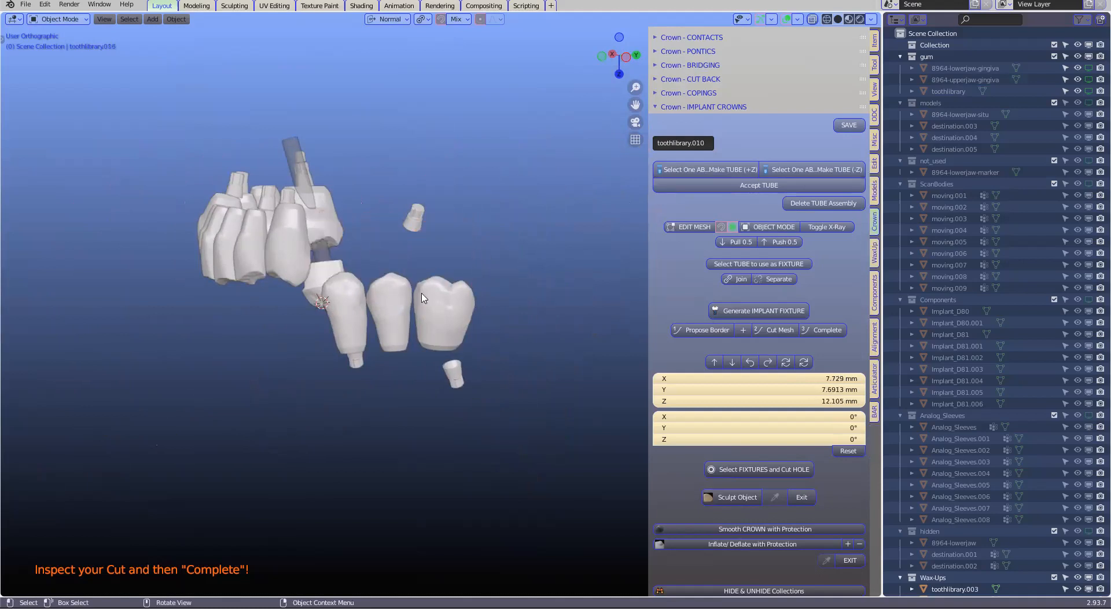
Examine the lower molar toothlibrary.004 from the side, checking the gap and angle to the implant base below it
scroll(423, 299, "up", 4)
scroll(311, 234, "down", 2)
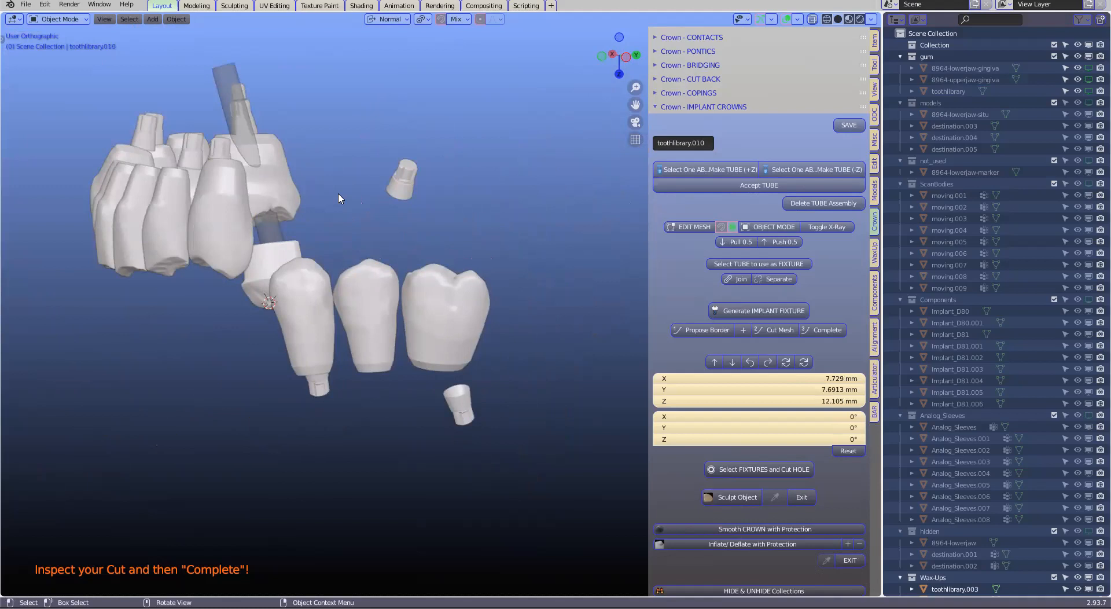
left_click(484, 310)
scroll(482, 317, "up", 1)
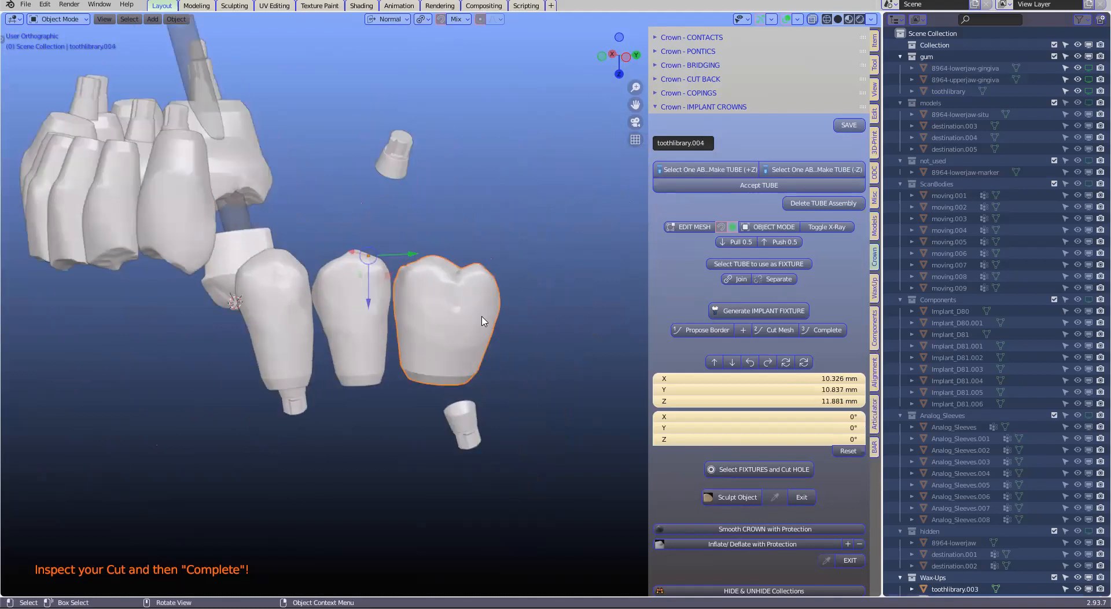
scroll(484, 323, "down", 3)
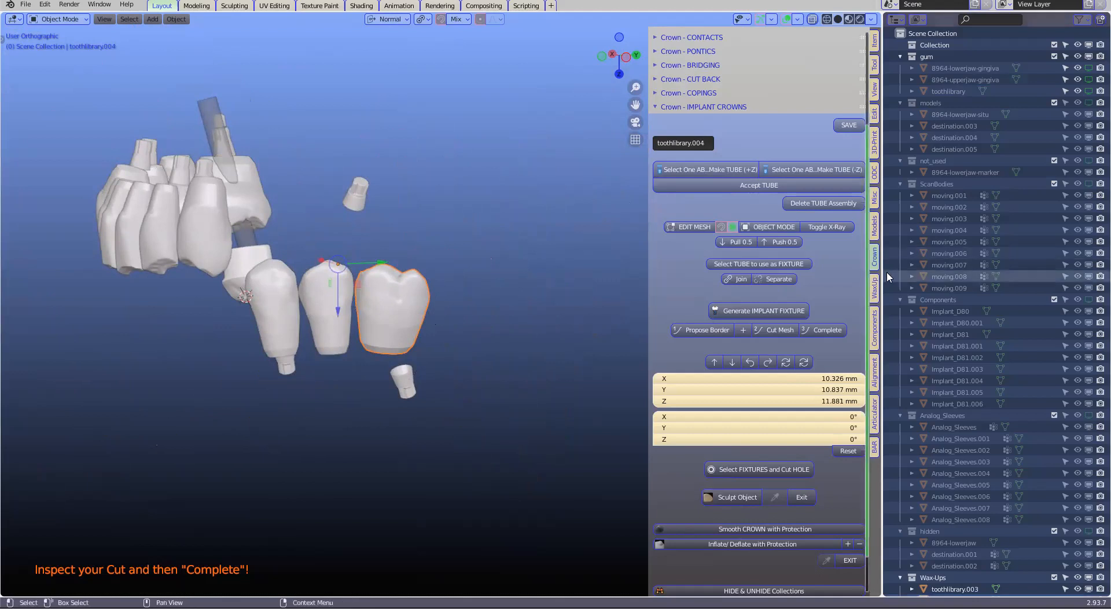
mouse_move(883, 271)
left_mouse_down()
mouse_move(941, 263)
mouse_move(871, 258)
left_mouse_up()
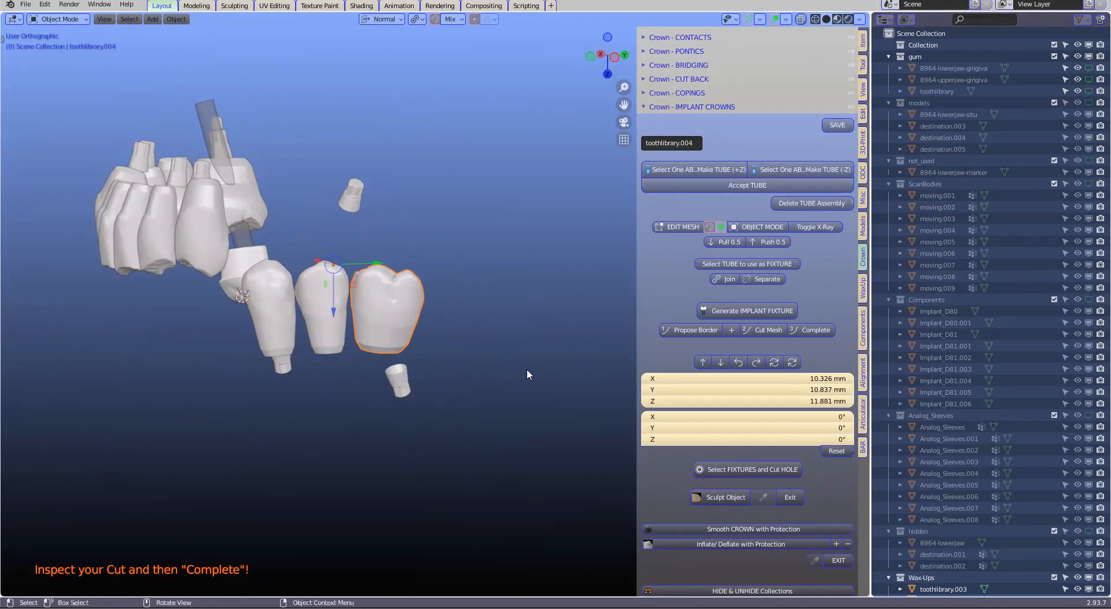
scroll(528, 374, "up", 2)
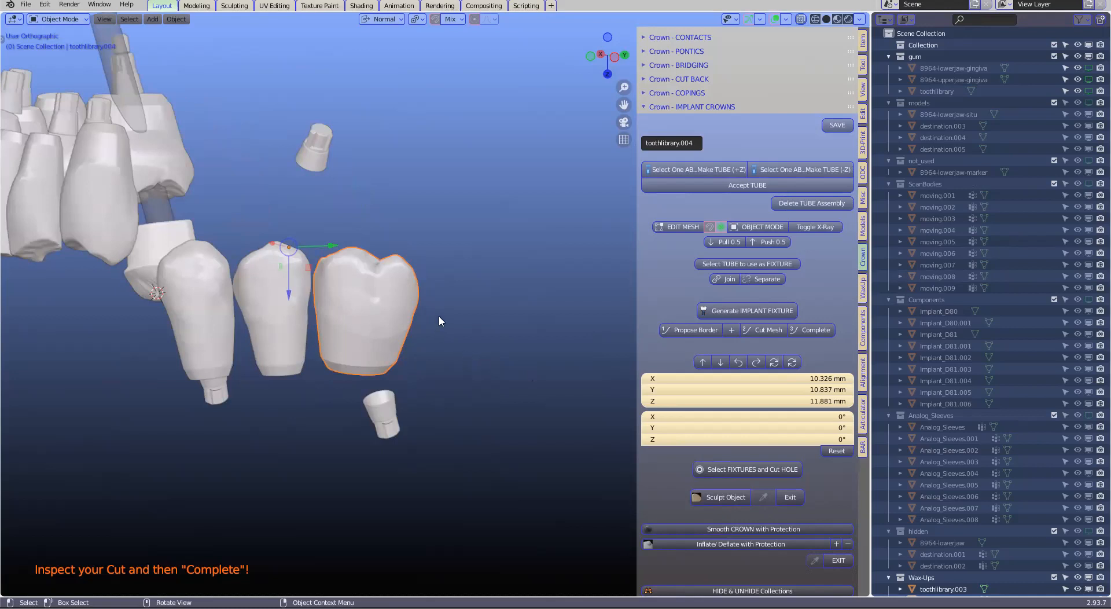
scroll(440, 322, "down", 2)
mouse_move(441, 325)
middle_mouse_down()
mouse_move(426, 278)
mouse_move(430, 312)
middle_mouse_up()
scroll(432, 318, "up", 2)
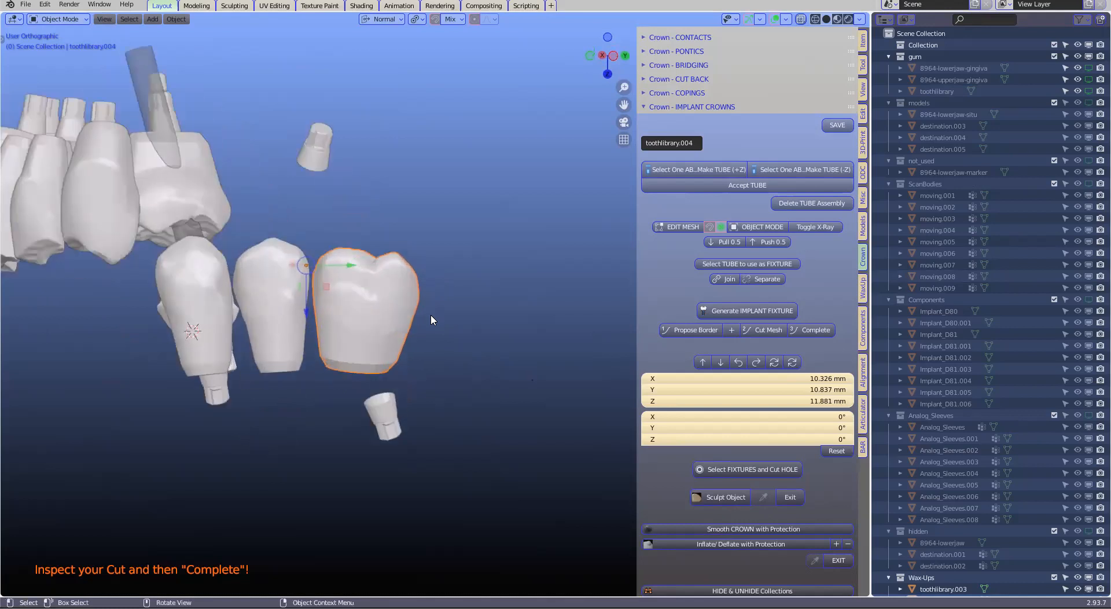
Select the implant base below the lower molar as the part to build the tube on
left_click(389, 414)
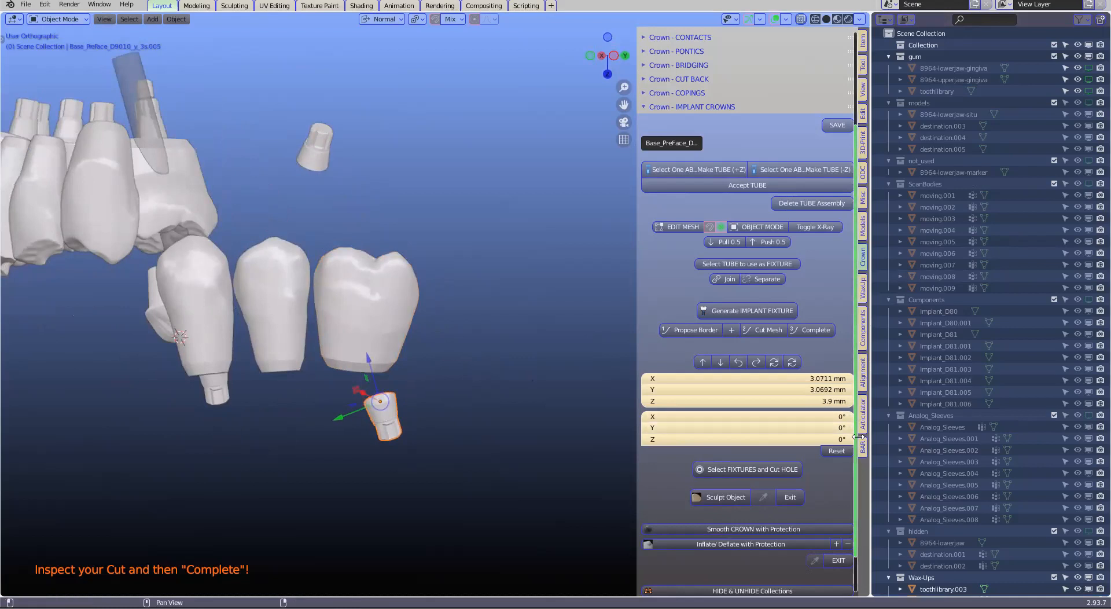
scroll(848, 263, "up", 6)
scroll(842, 265, "down", 2)
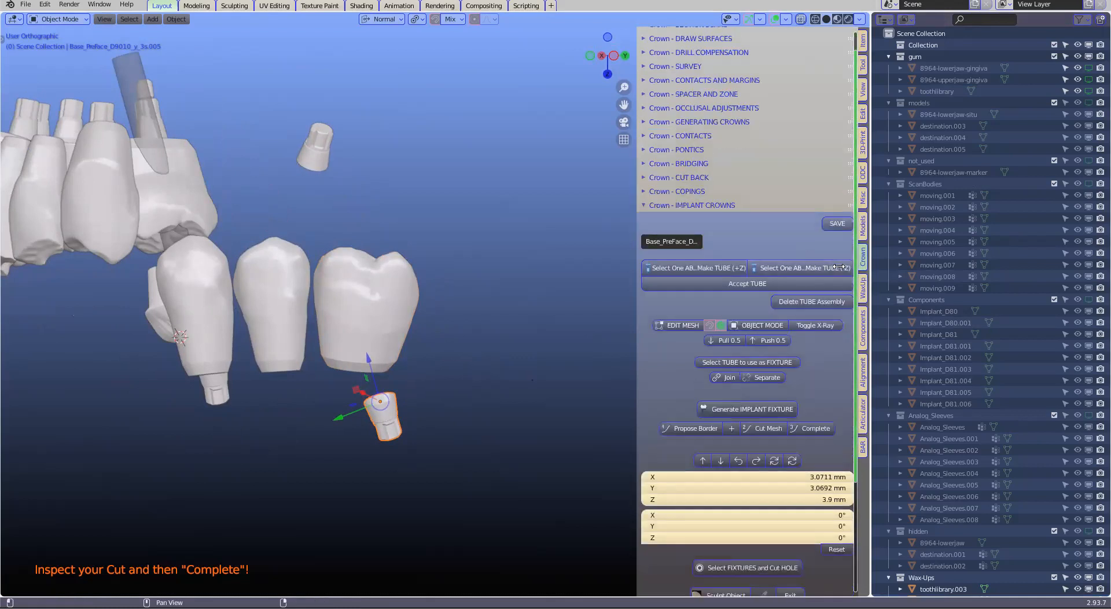
Try generating a +Z tube around the selected implant base, and undo it
left_click(676, 244)
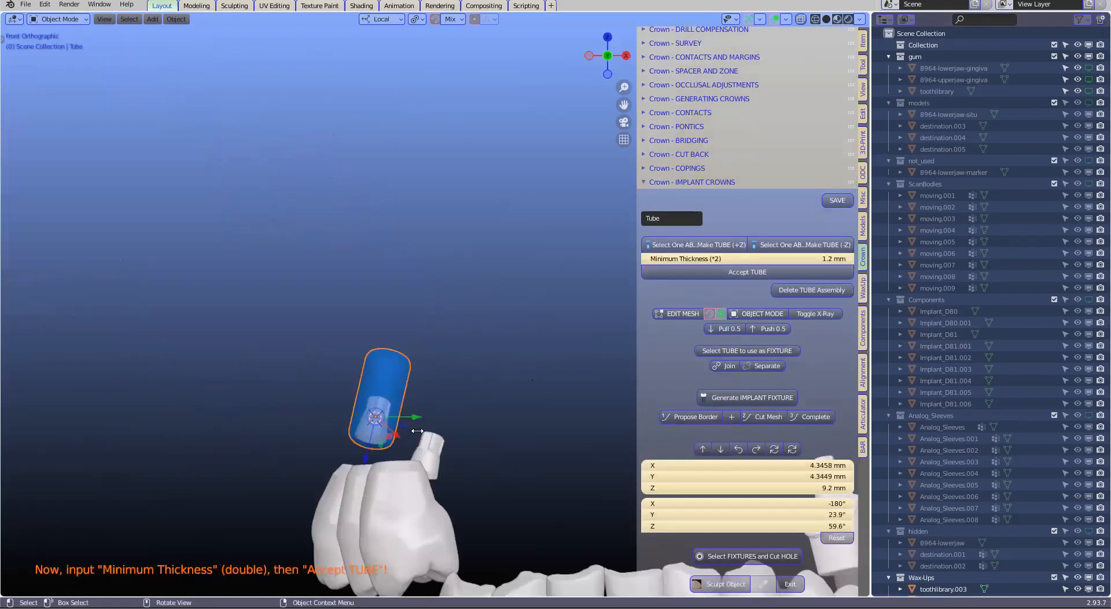
middle_click_drag(441, 409, 474, 289, "shift")
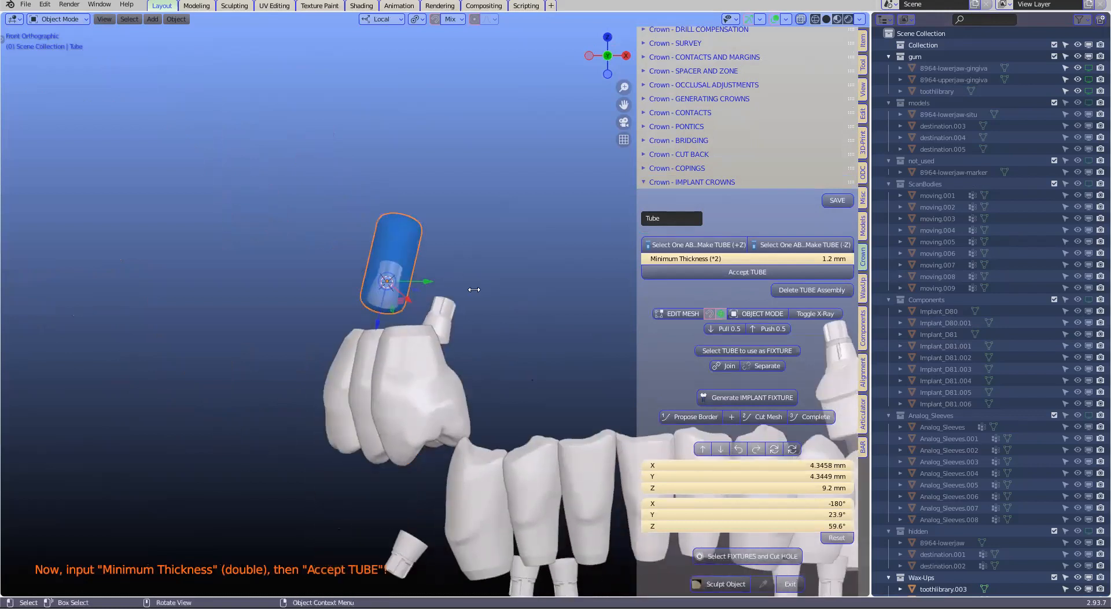
scroll(474, 290, "up", 3)
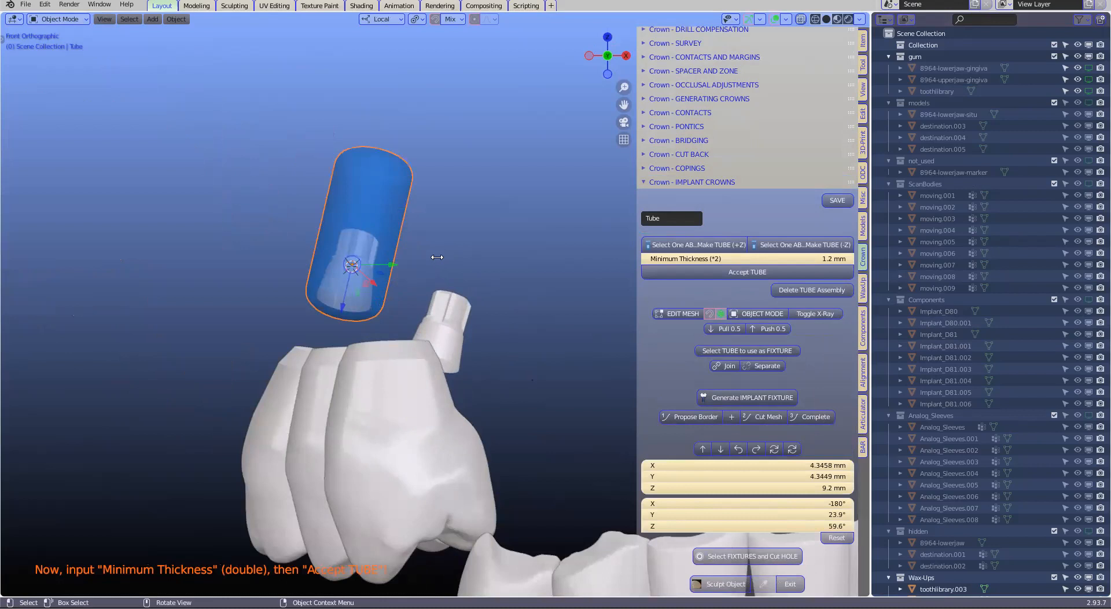
key("ctrl")
key("ctrl+z")
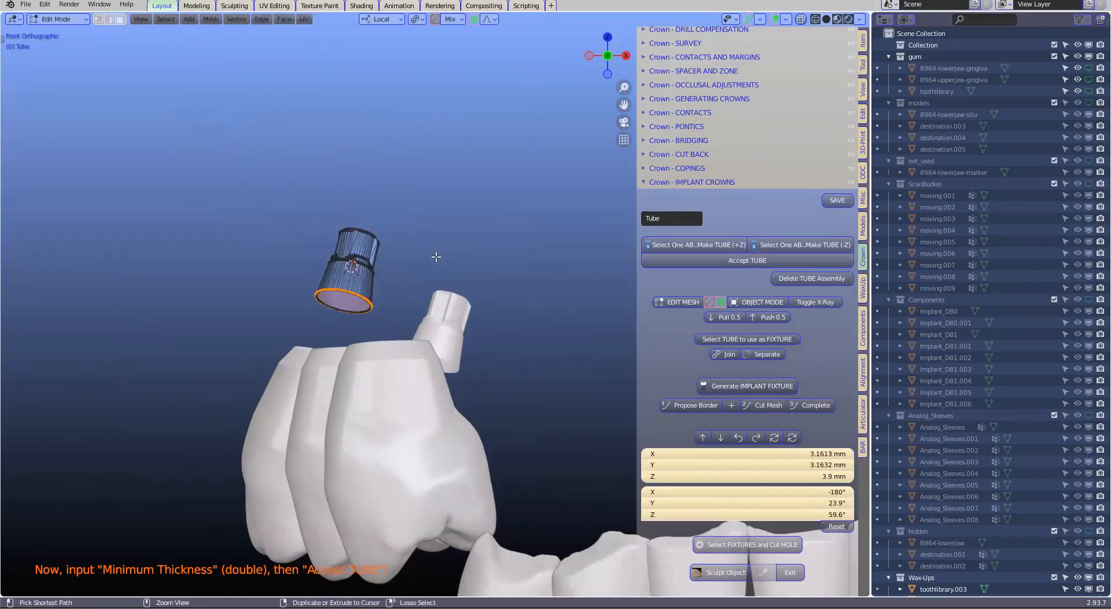
key("ctrl+z")
Save the scene as a new file named hrr.blend in the Zoom_Custom_9FEB folder
left_click(26, 7)
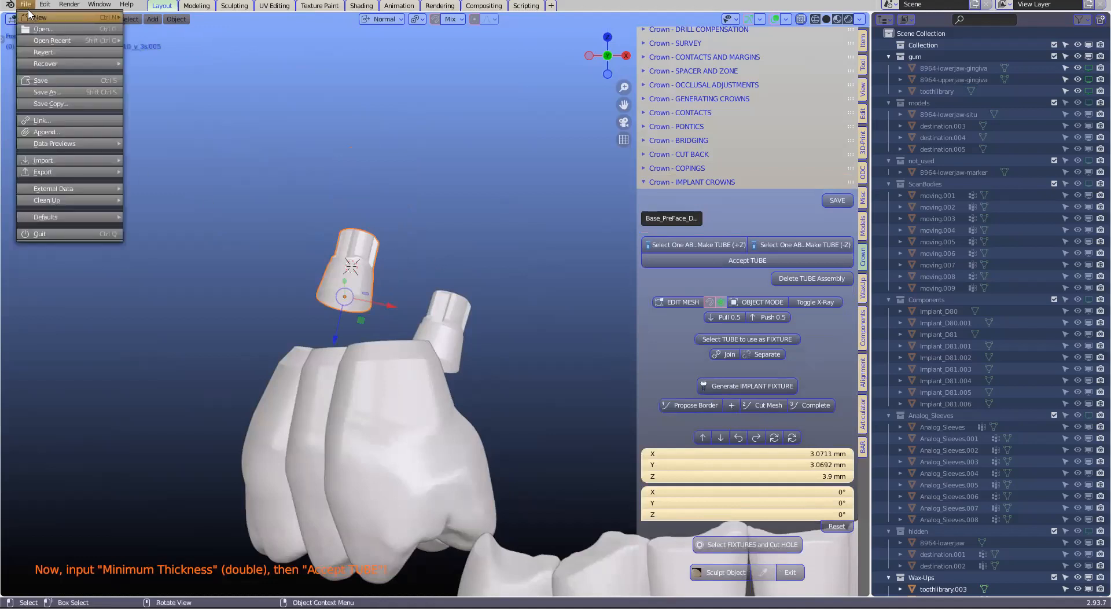
left_click(48, 92)
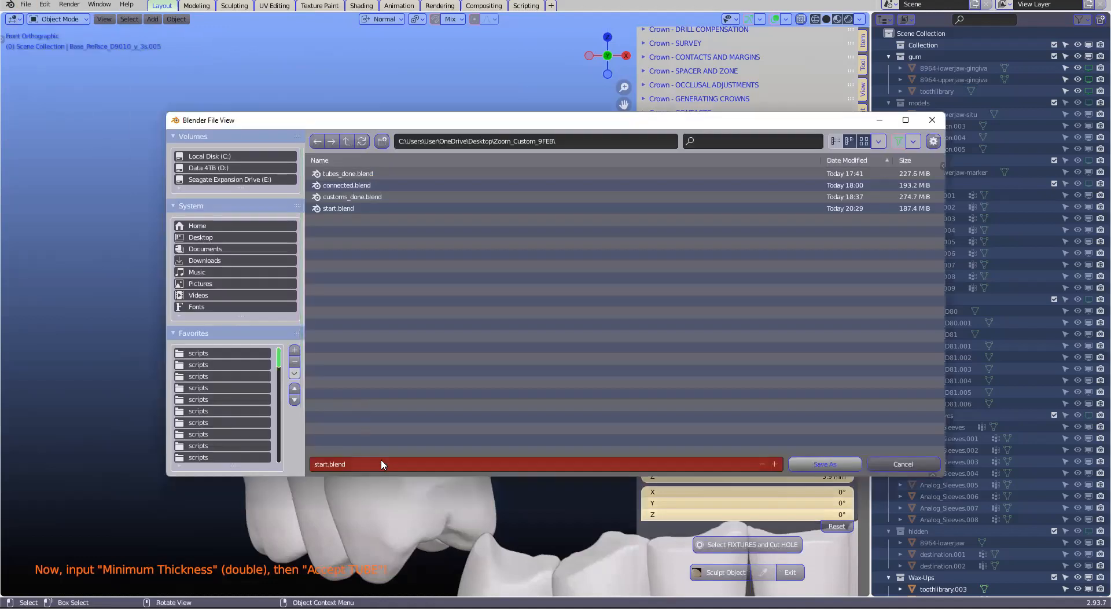
left_click(381, 464)
type("hrr")
left_click(800, 466)
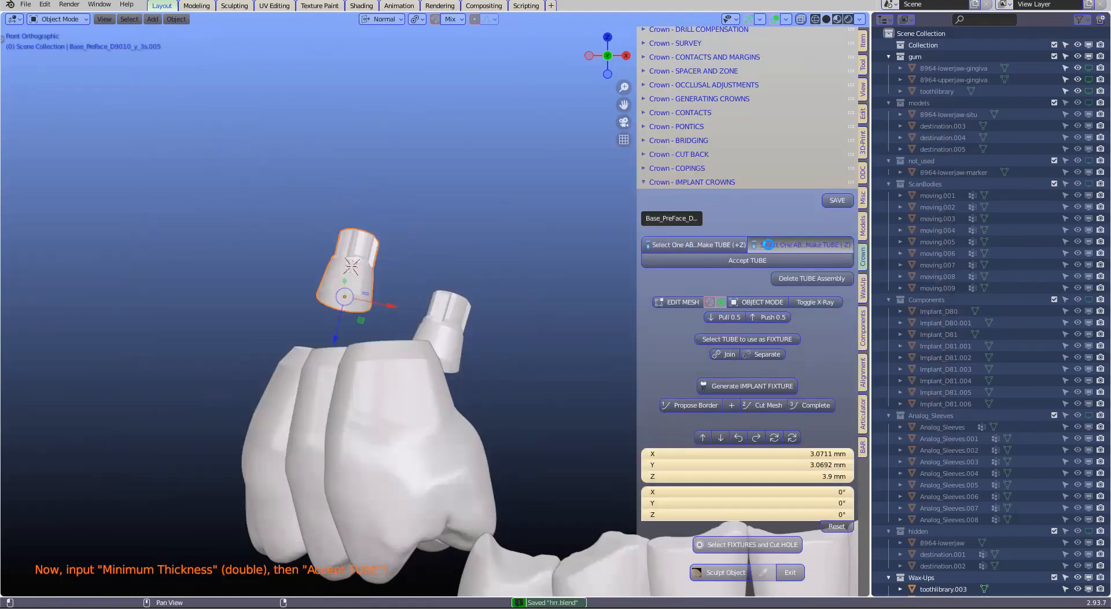
Try generating the tube in the -Z direction on the implant base, and undo it
left_click(764, 245)
scroll(398, 301, "up", 3)
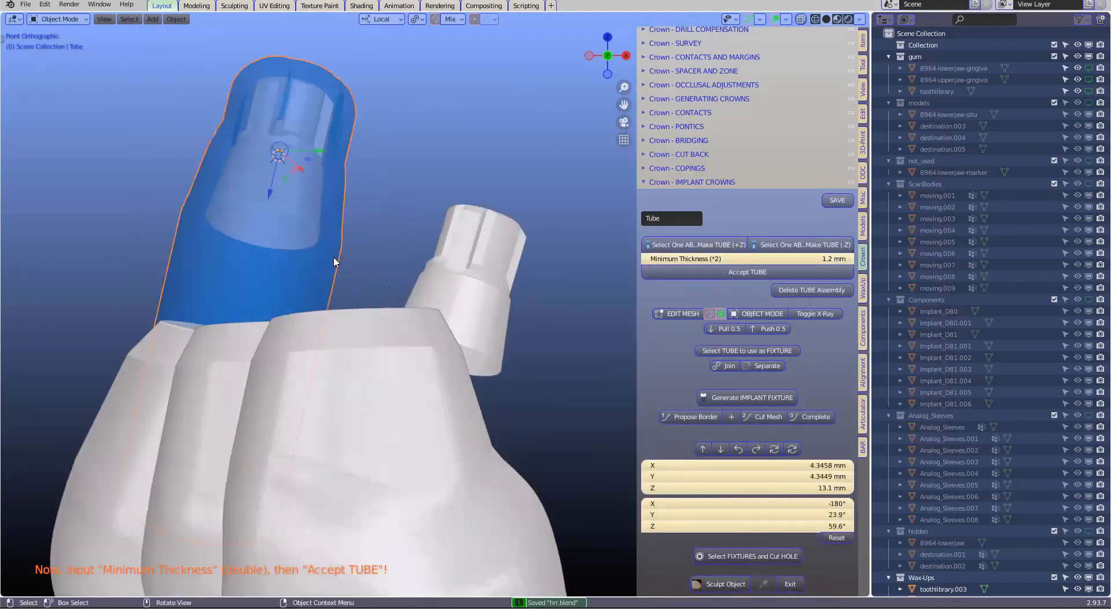
key("ctrl+z")
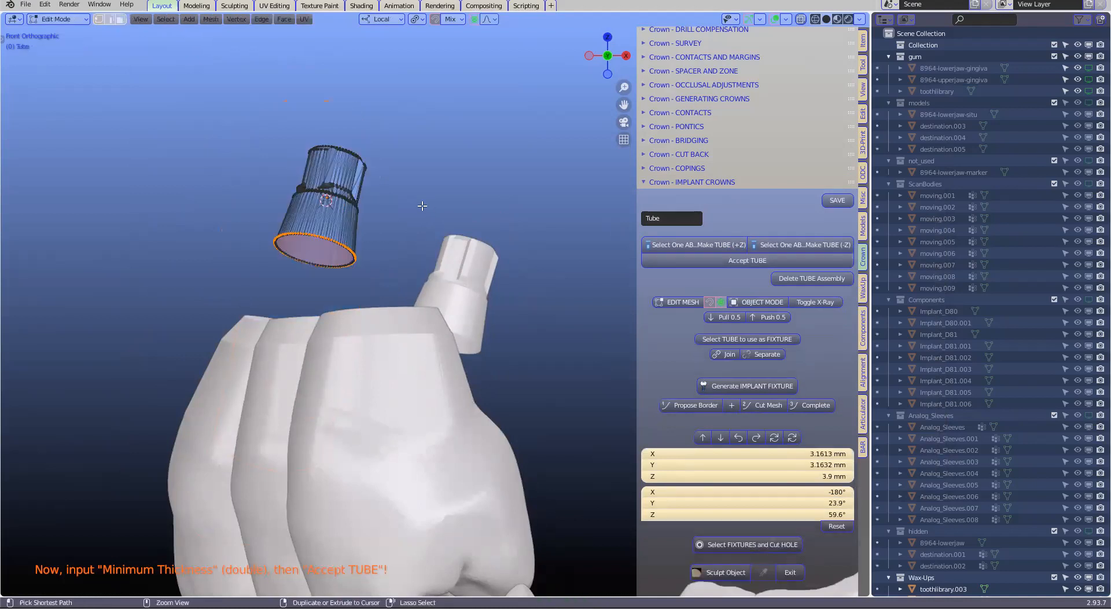
Generate a +Z tube around the lower molar's implant base with 1.2 mm minimum thickness and accept it
left_click(694, 247)
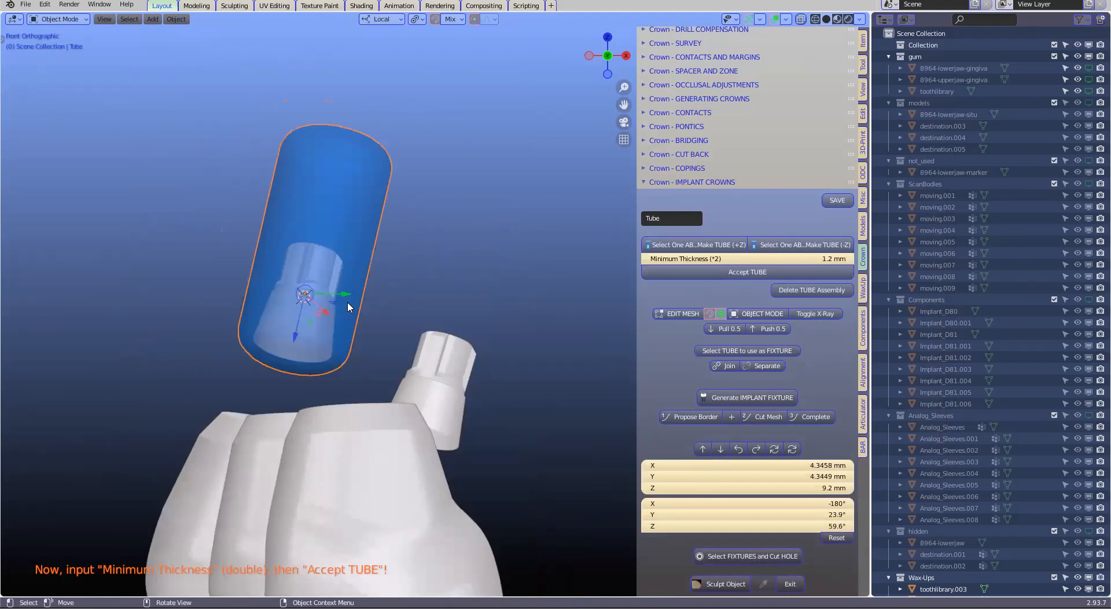
middle_click_drag(338, 319, 271, 348)
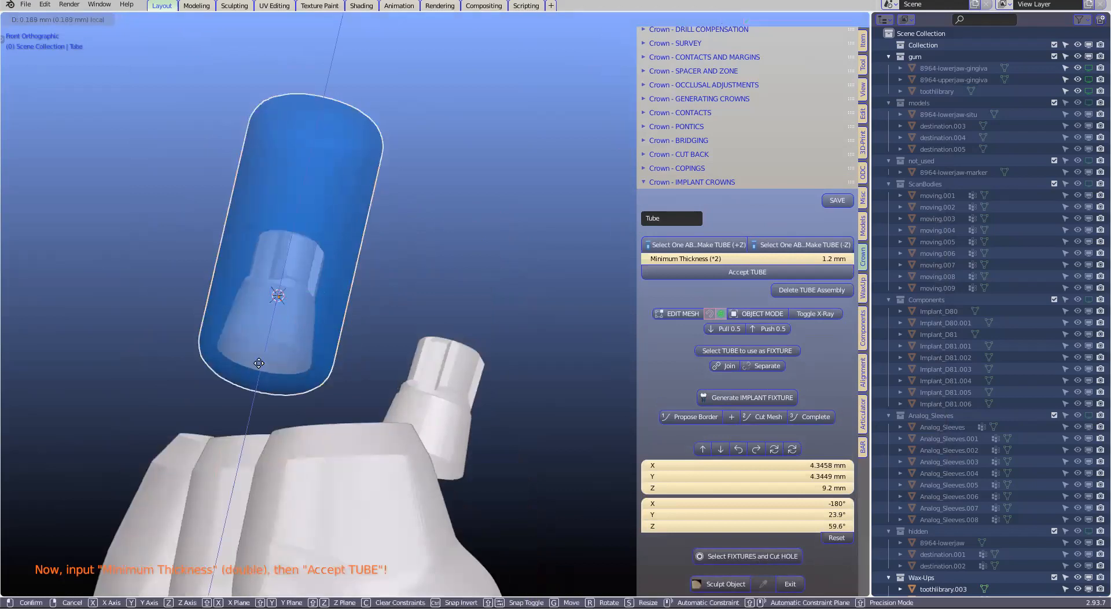
scroll(357, 320, "down", 2)
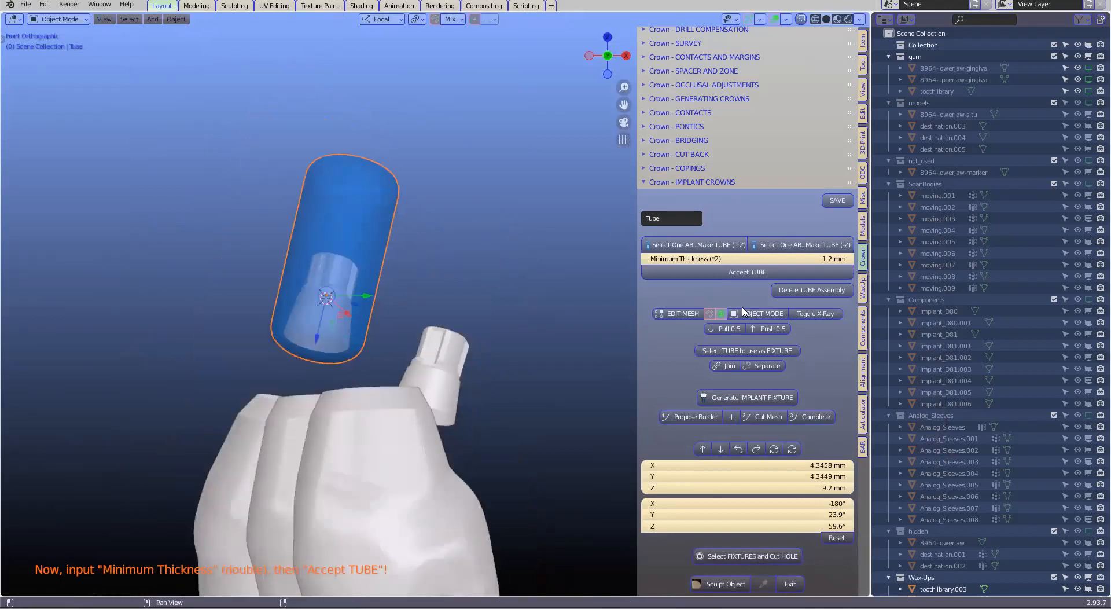
left_click(724, 272)
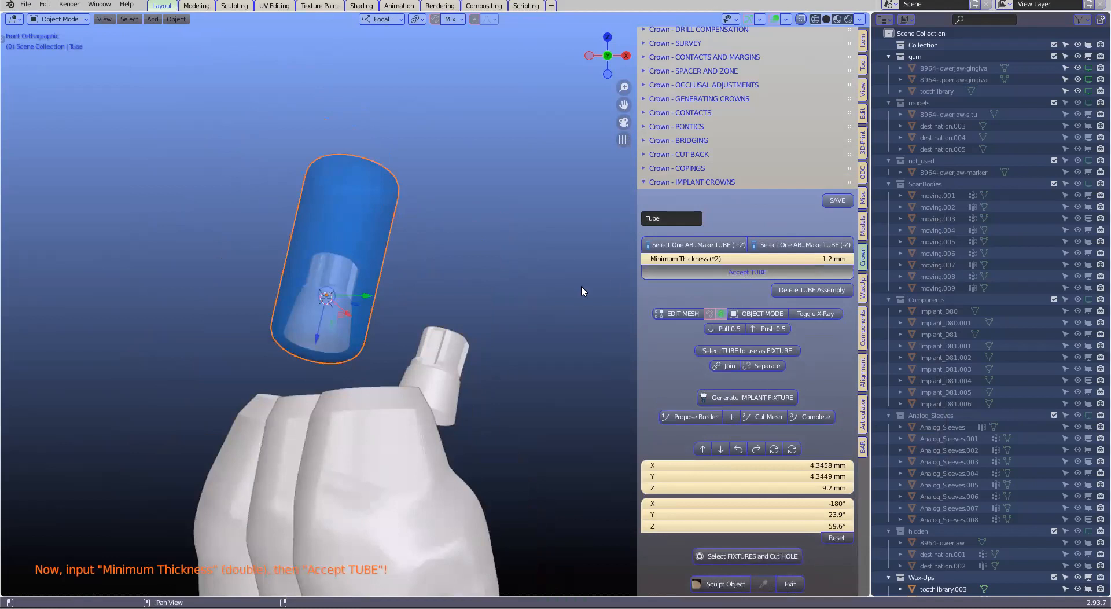
Slide the accepted tube slightly along its local Z axis and inspect how its rim encloses the implant base
key("g")
key("z")
left_click(322, 346)
middle_click_drag(322, 345, 348, 366)
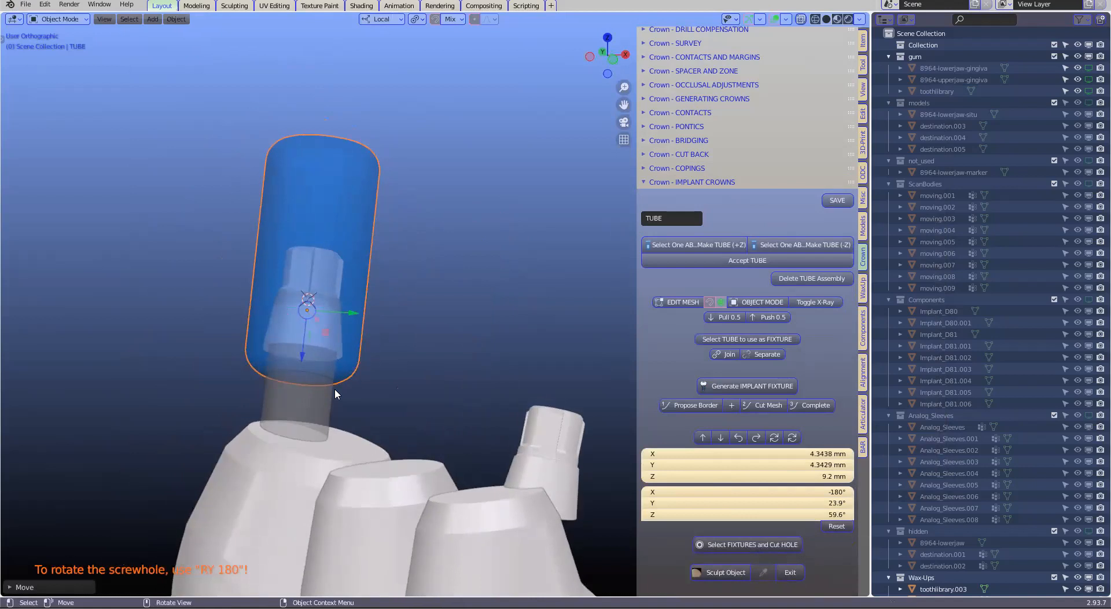
scroll(302, 355, "up", 2)
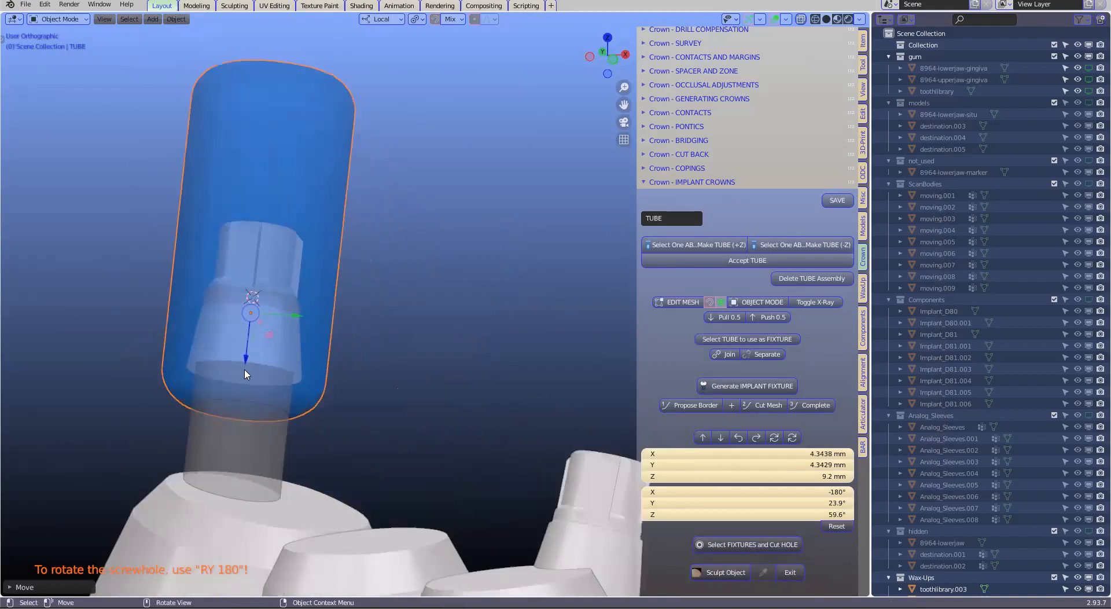
left_click_drag(245, 377, 280, 373)
scroll(329, 384, "up", 3)
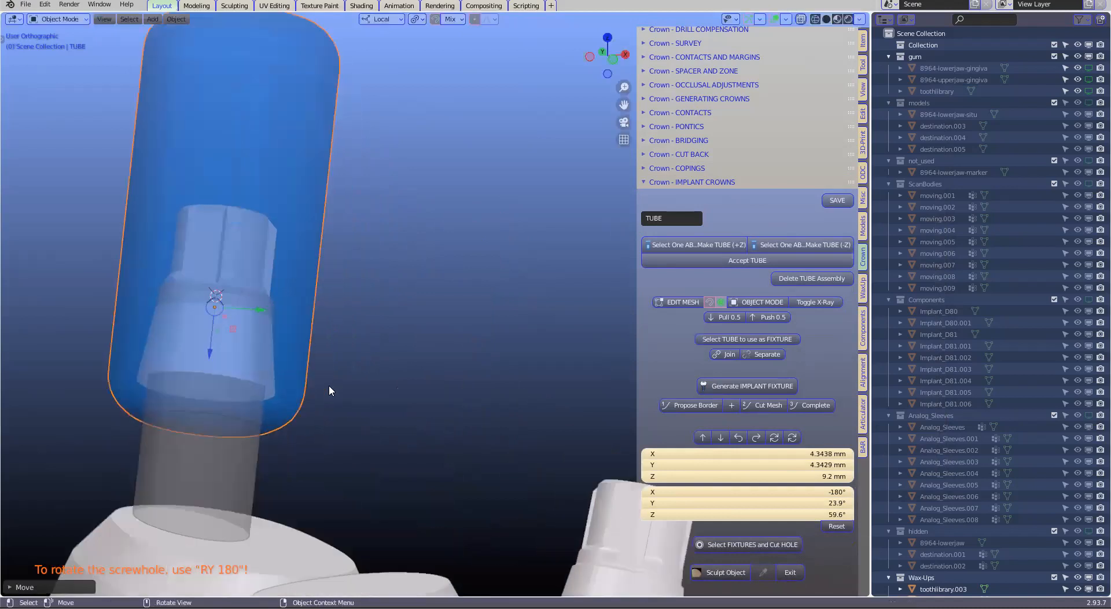
scroll(207, 435, "up", 2)
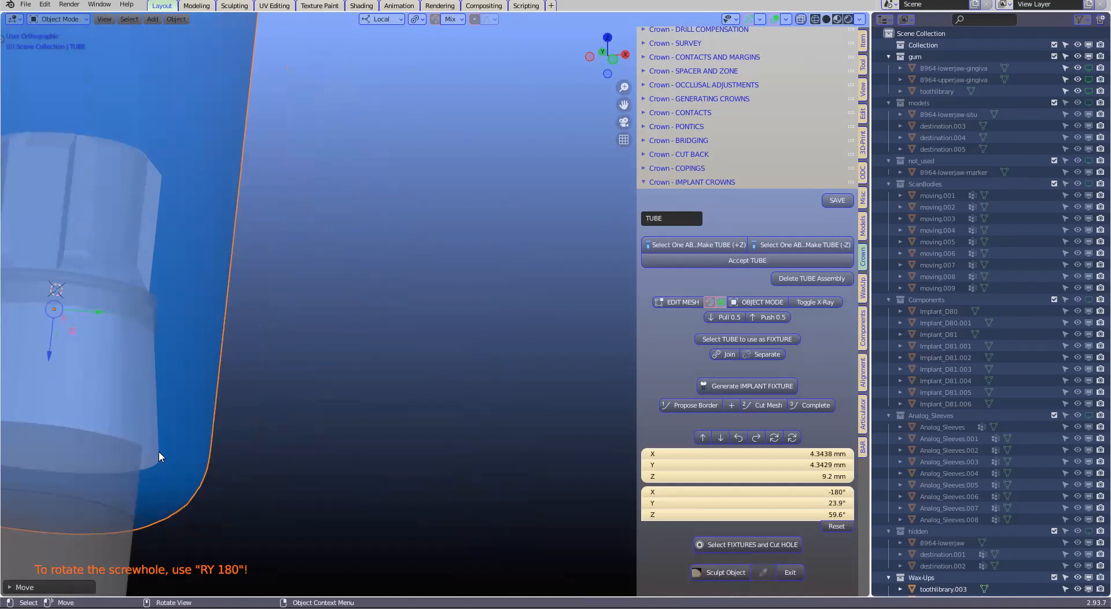
scroll(233, 421, "down", 5)
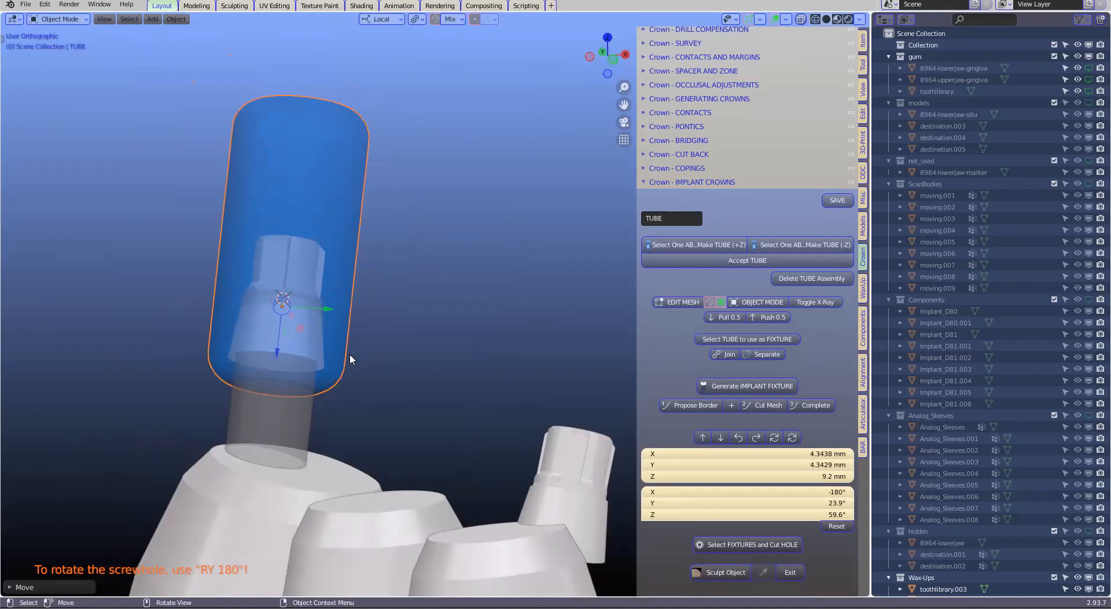
scroll(382, 339, "down", 2)
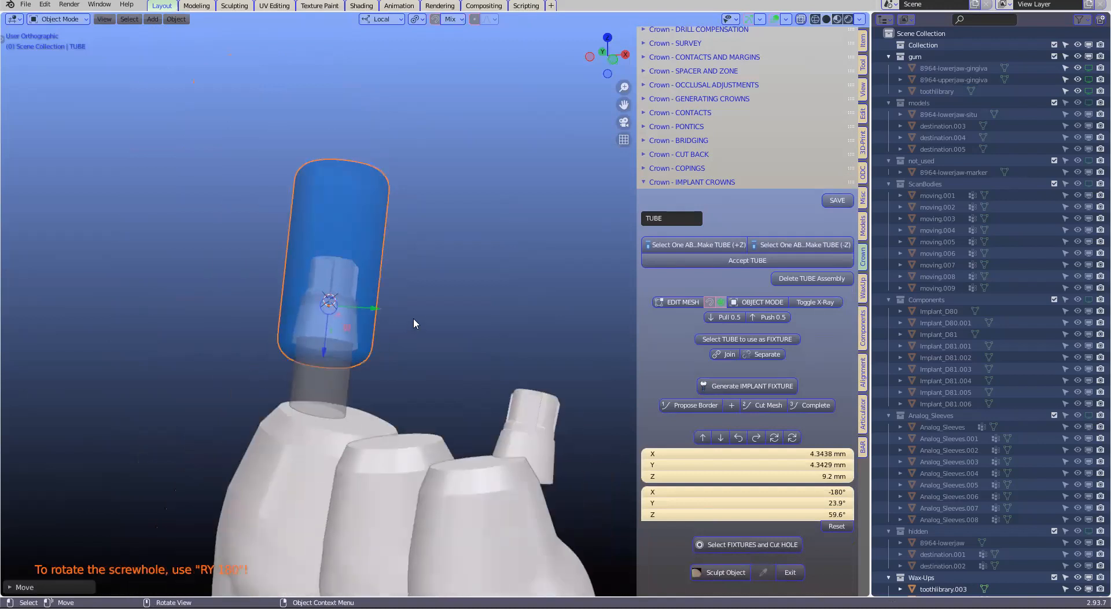
Generate a +Z tube with 1.2 mm minimum thickness around the second implant base, accept it and slide it slightly along its local Z axis
middle_click_drag(410, 328, 487, 312)
left_click(473, 279)
middle_click_drag(198, 322, 212, 330)
middle_click_drag(283, 347, 331, 327, "shift")
scroll(332, 327, "up", 1)
left_click(166, 339)
scroll(340, 366, "down", 1)
middle_click_drag(340, 366, 386, 382, "shift")
left_click(685, 245)
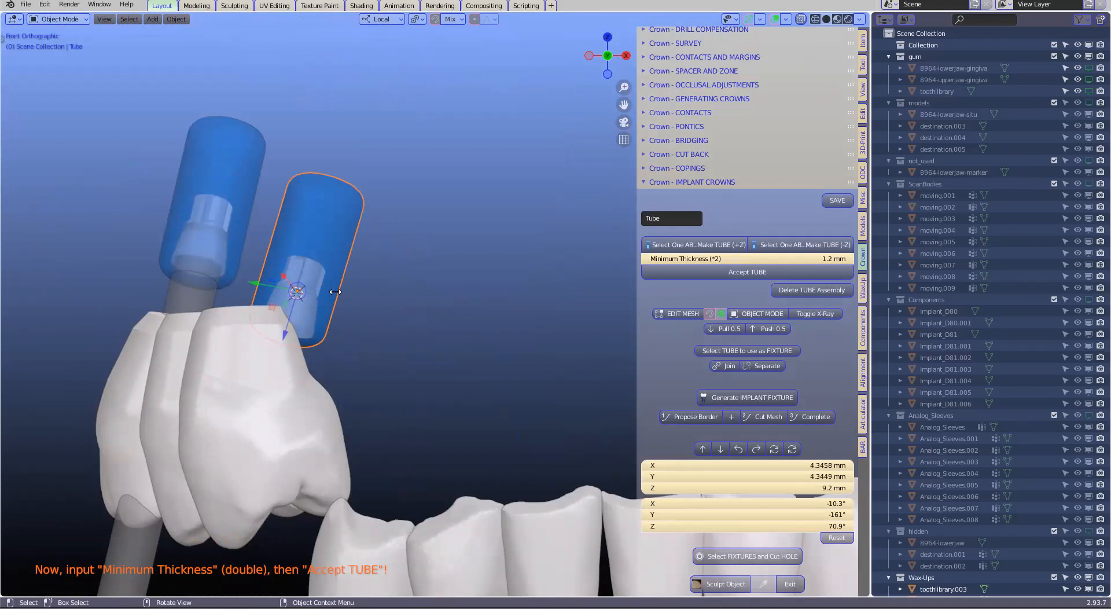
left_click(747, 272)
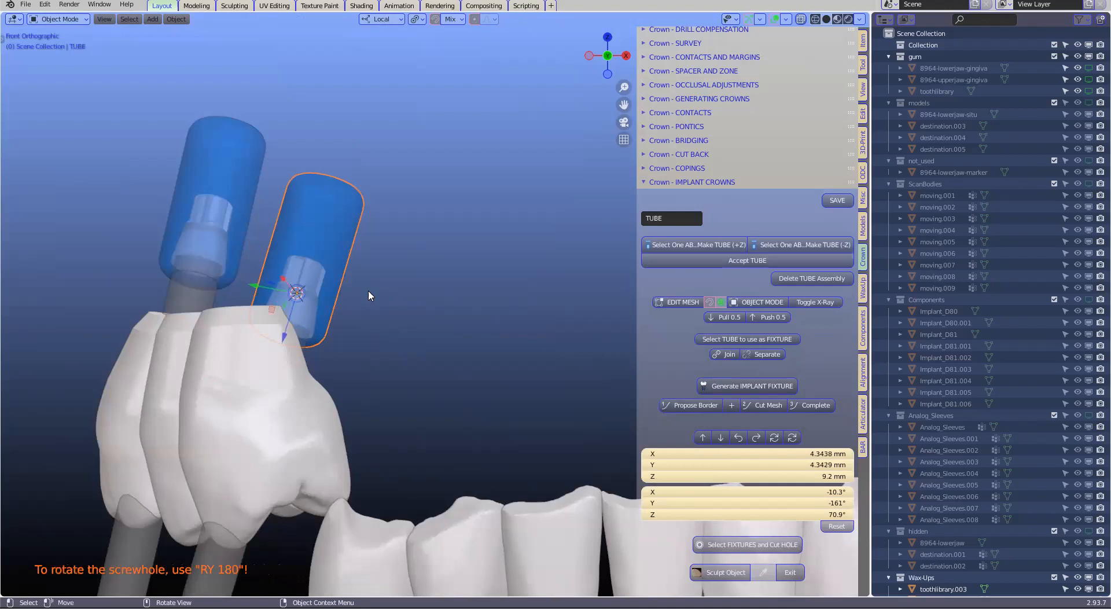
left_click_drag(285, 323, 284, 329)
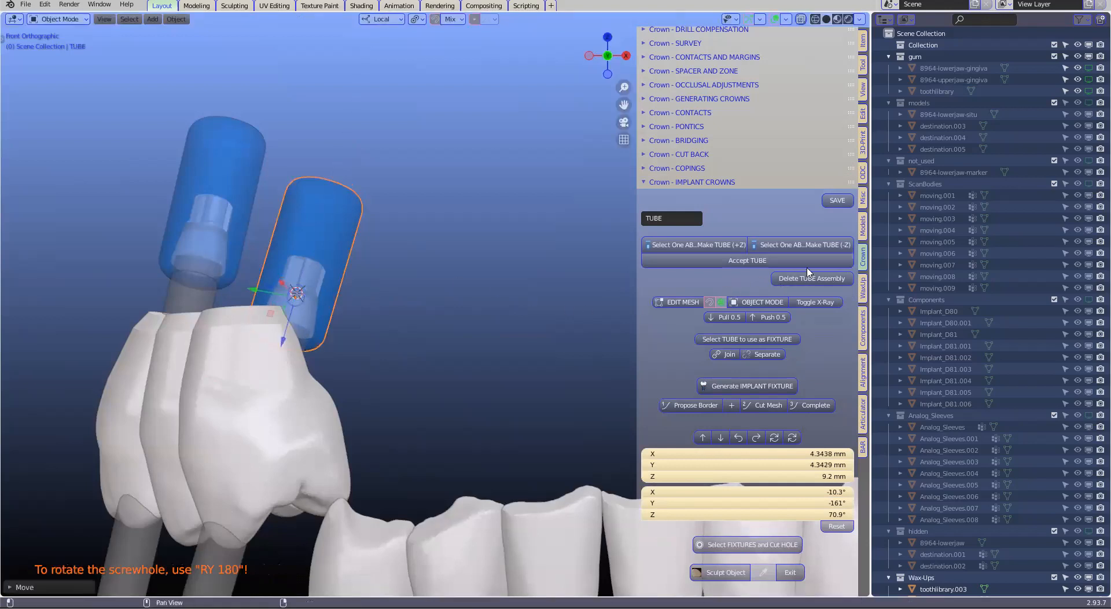
Examine the tooth crowns above the two tubes and the mesh structure of the molar toothlibrary.004
middle_click_drag(439, 314, 398, 421)
left_click(346, 262)
middle_click_drag(355, 349, 354, 368)
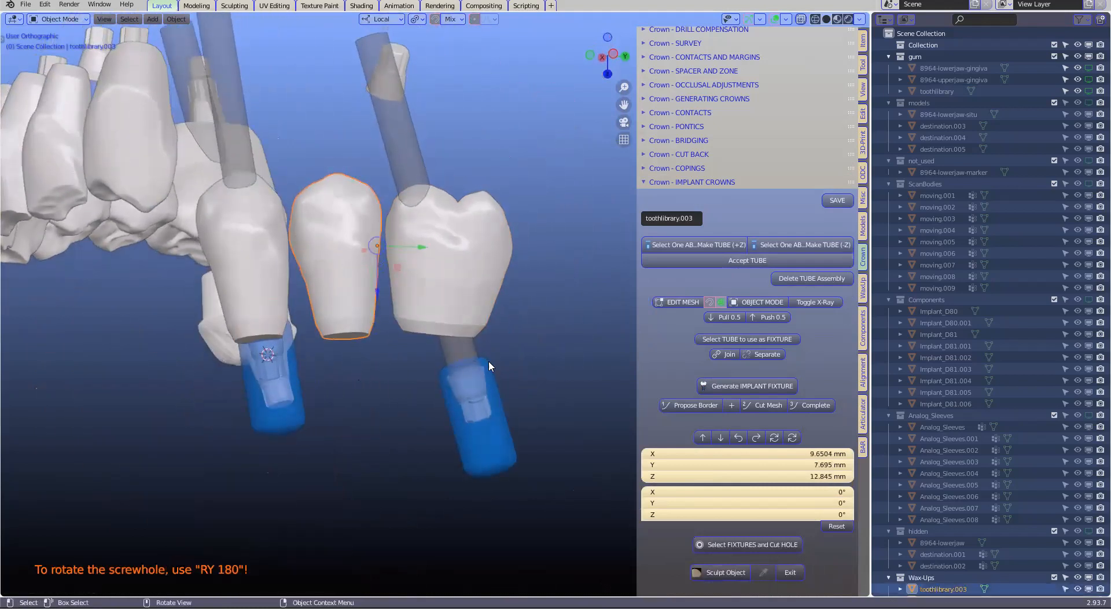
scroll(489, 361, "up", 3)
left_click(493, 322)
scroll(513, 322, "down", 2)
middle_click_drag(515, 333, 517, 340)
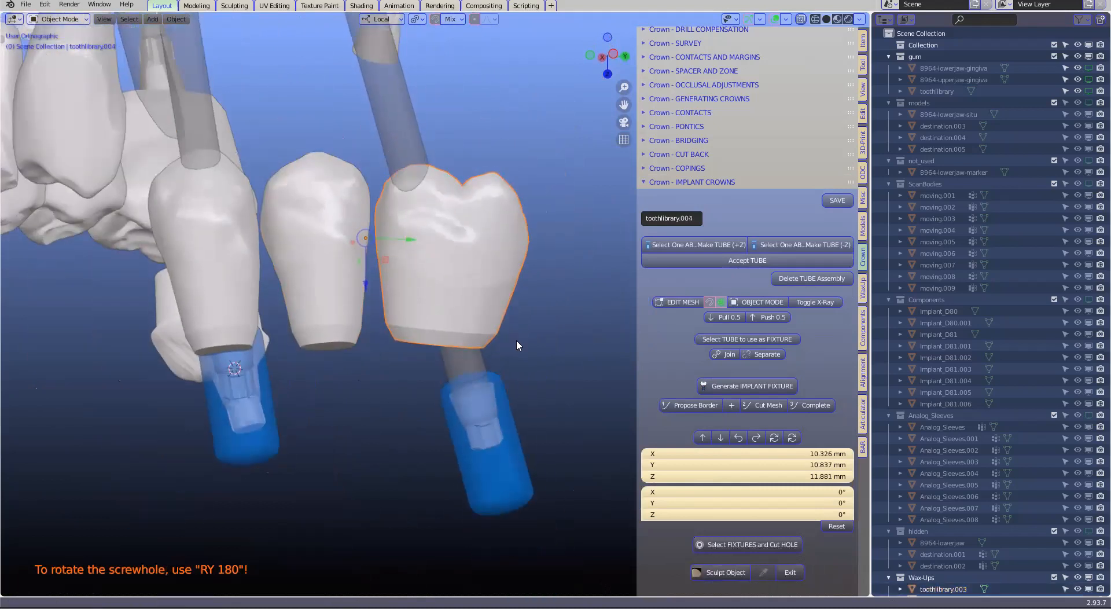
scroll(518, 340, "down", 1)
key("Tab")
key("Tab")
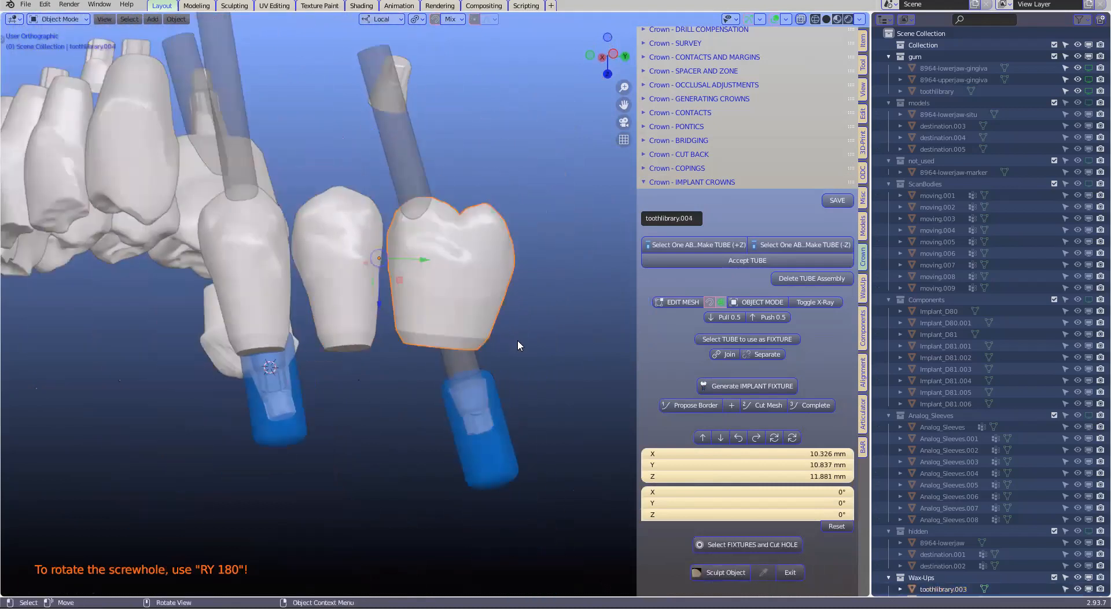
scroll(518, 339, "up", 2)
key("Tab")
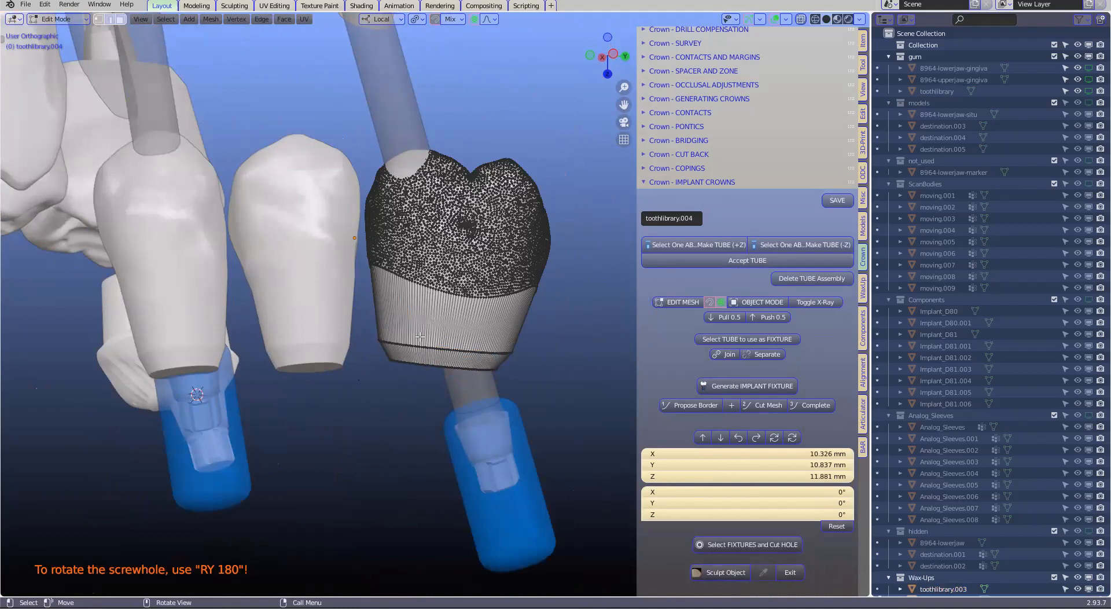
scroll(456, 335, "down", 1)
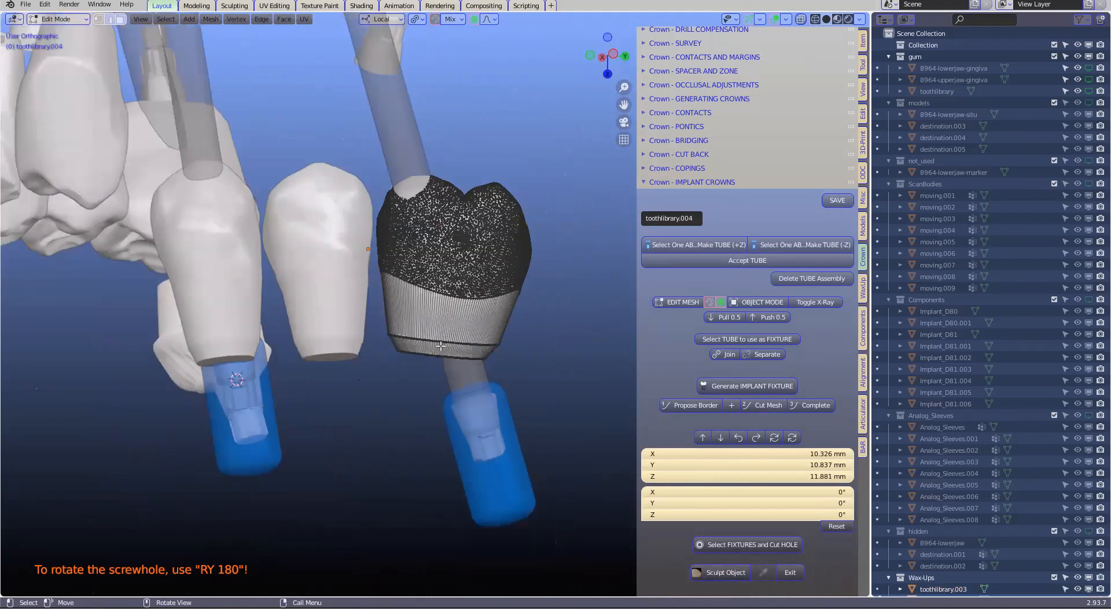
key("Tab")
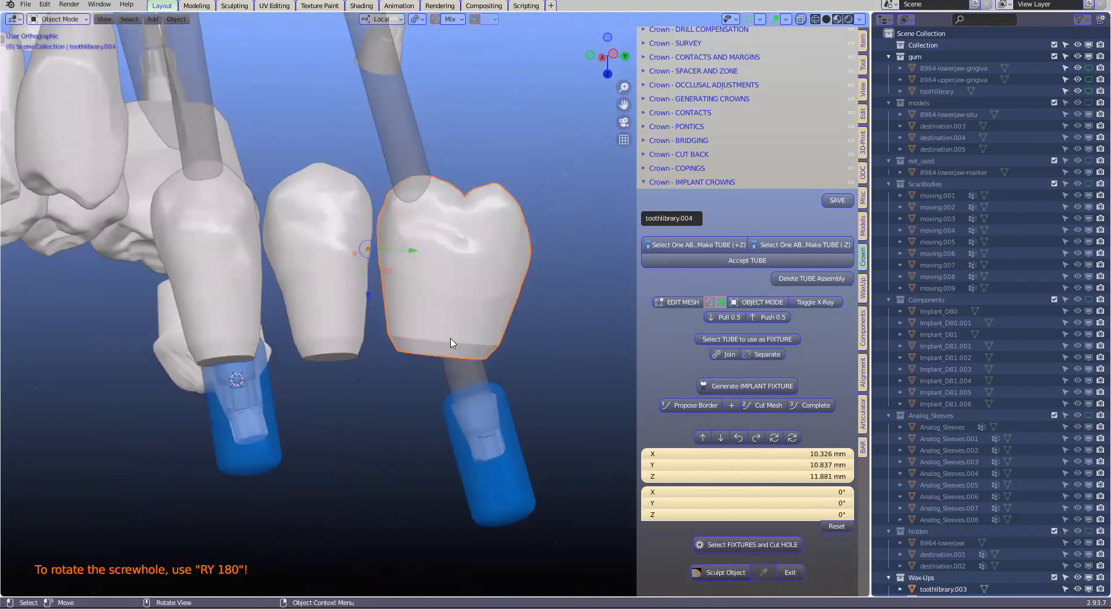
Send the three neighbouring teeth above the tubes to the teeth collection for the custom abutment design
left_click(863, 452)
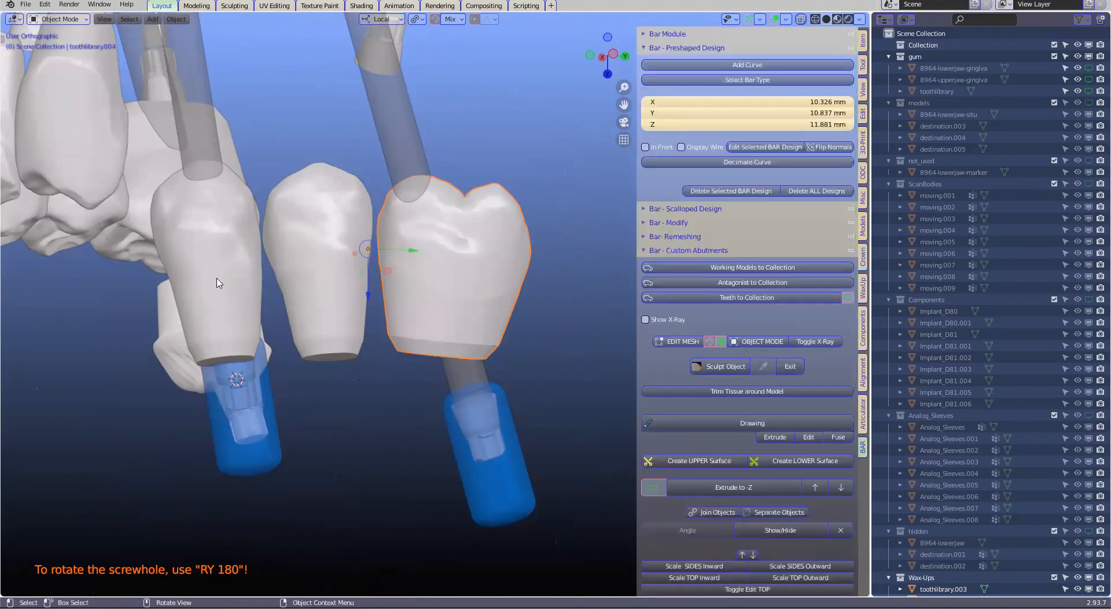
left_click(266, 249, "shift")
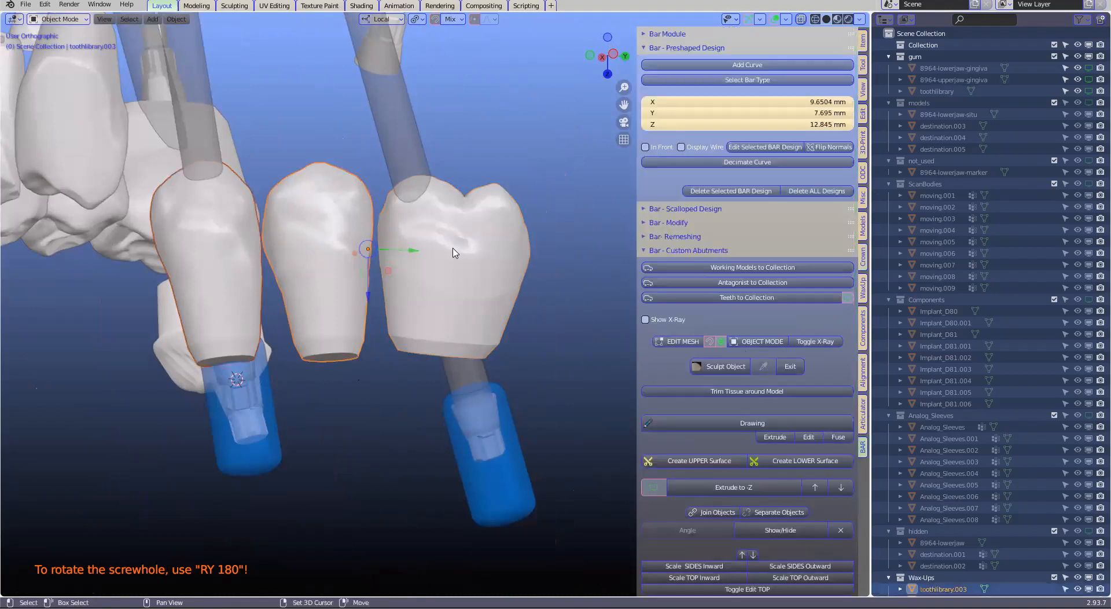
left_click(749, 299)
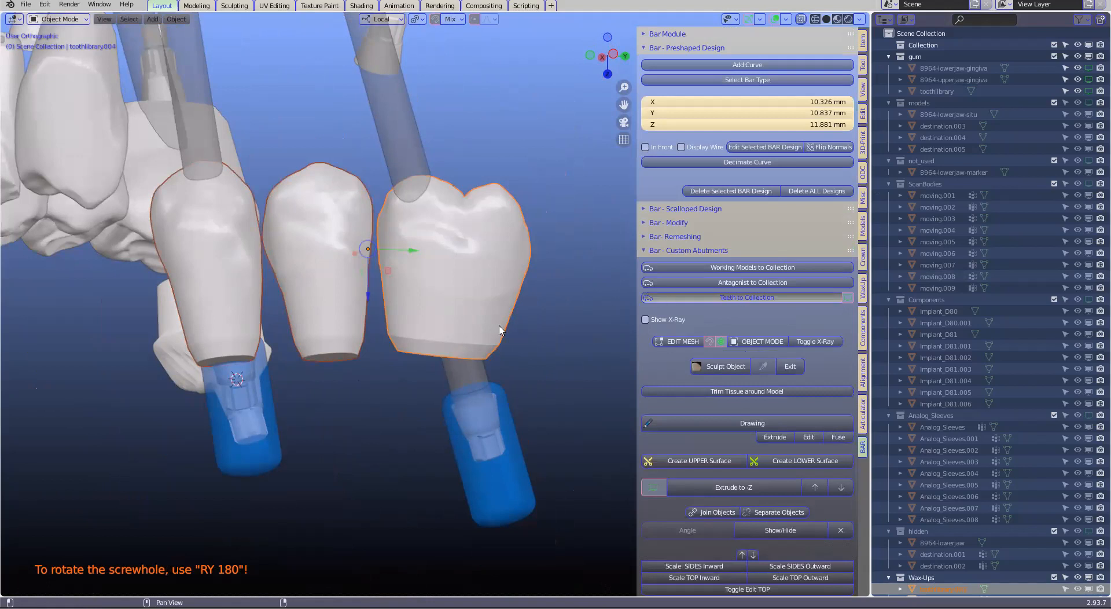
left_click(847, 297)
left_click(848, 297)
Open the molar restoration for mesh editing and inspect its base edge against the tube below
left_click(502, 289)
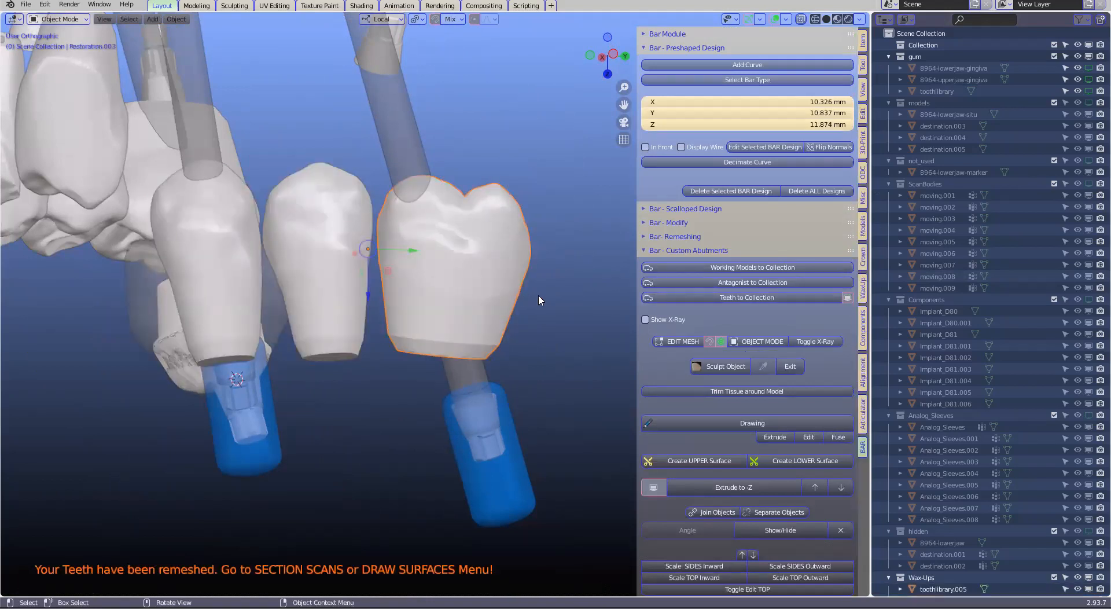
left_click(682, 341)
scroll(482, 339, "up", 4)
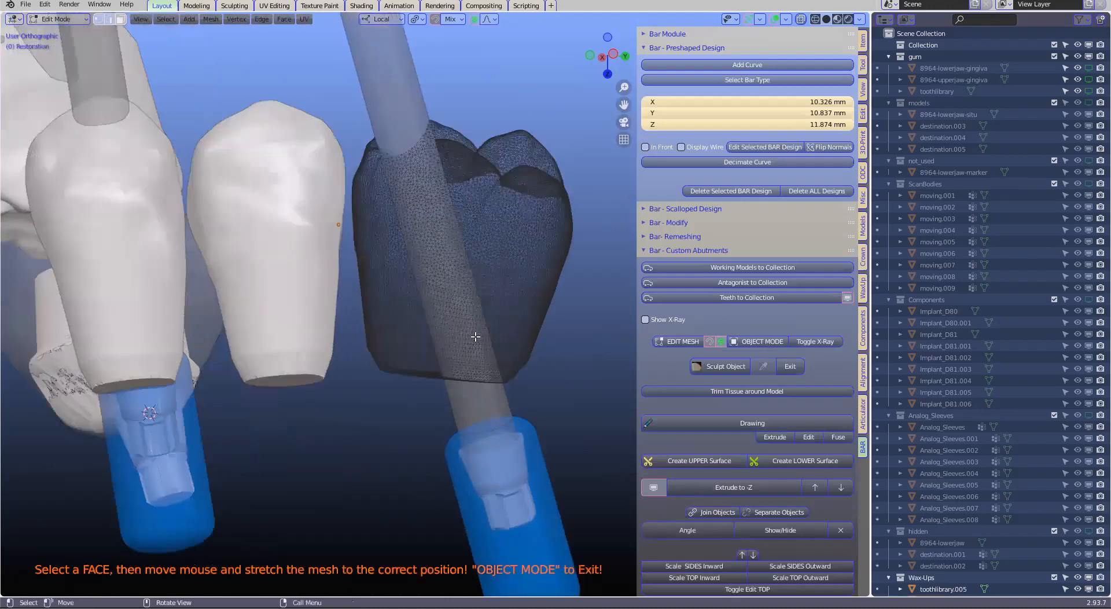
scroll(482, 338, "down", 3)
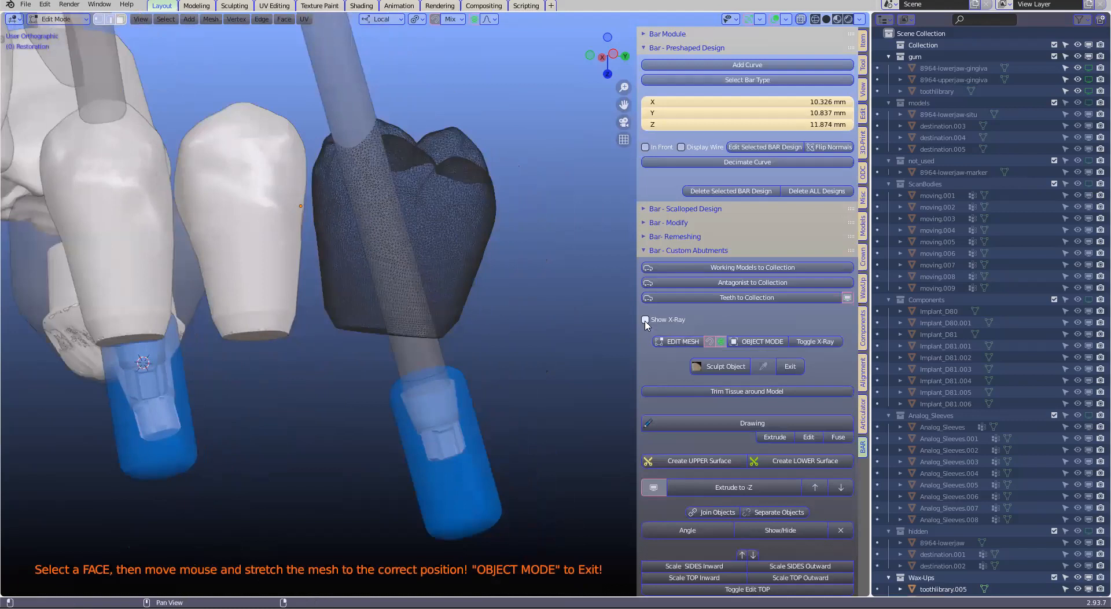
scroll(489, 326, "up", 5)
scroll(489, 326, "down", 3)
scroll(492, 330, "up", 1)
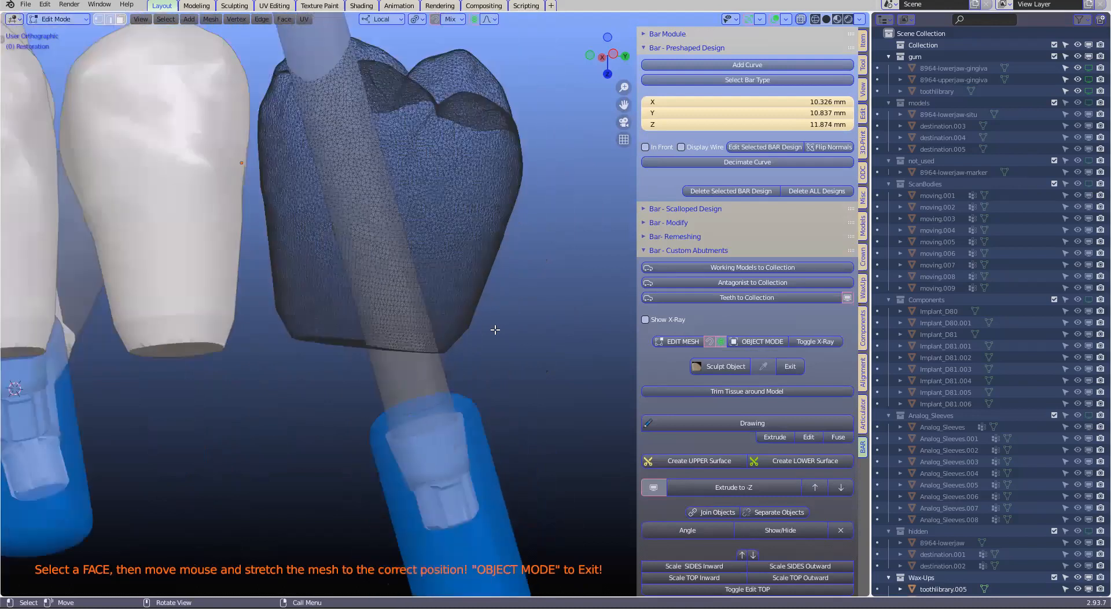
scroll(509, 322, "down", 1)
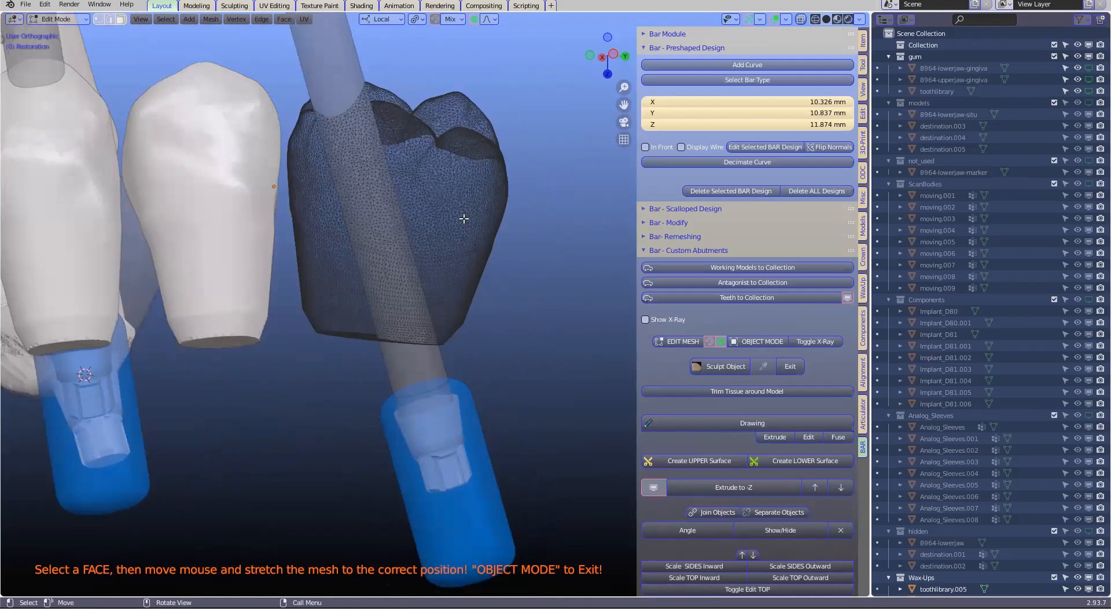
scroll(503, 264, "up", 2)
scroll(434, 291, "down", 1)
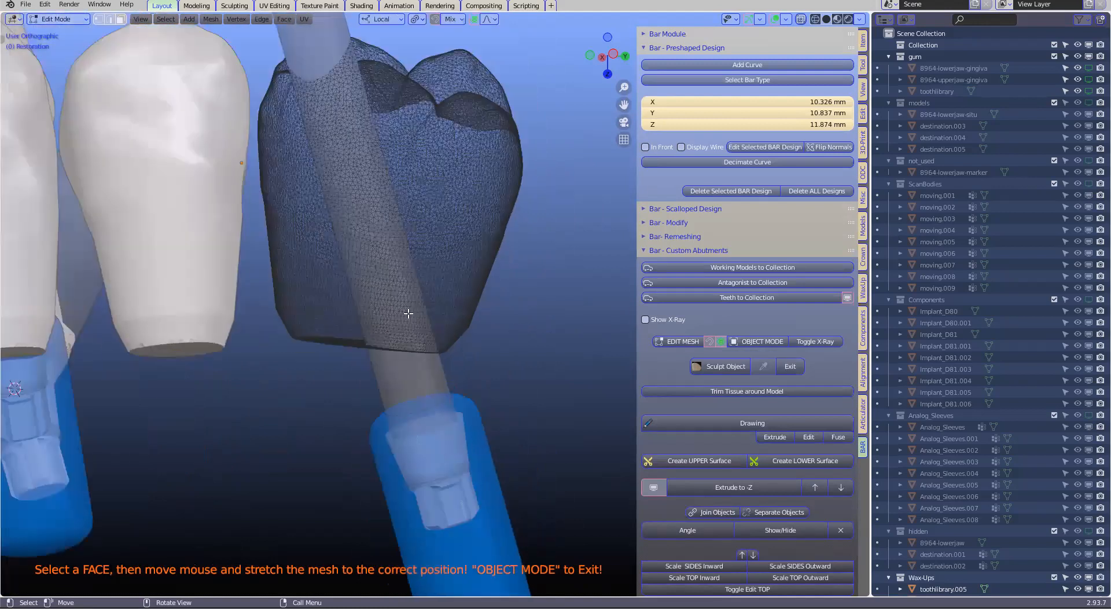
Paint-select the visible band of mesh along the molar restoration's base edge
key("c")
left_click_drag(271, 327, 485, 338)
right_click(485, 338)
scroll(446, 339, "up", 1)
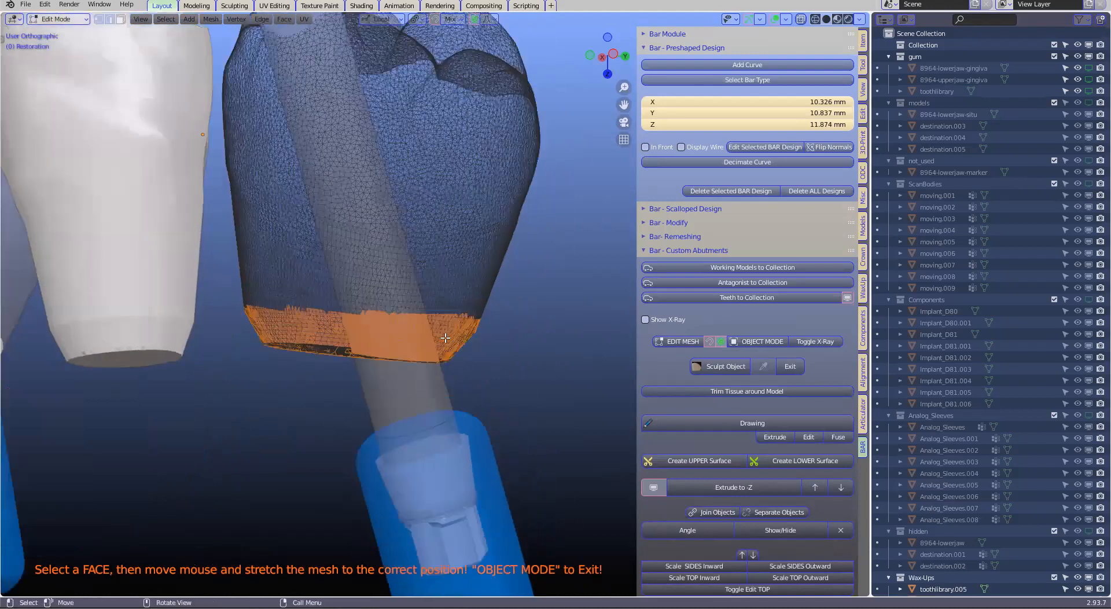
scroll(449, 337, "up", 3)
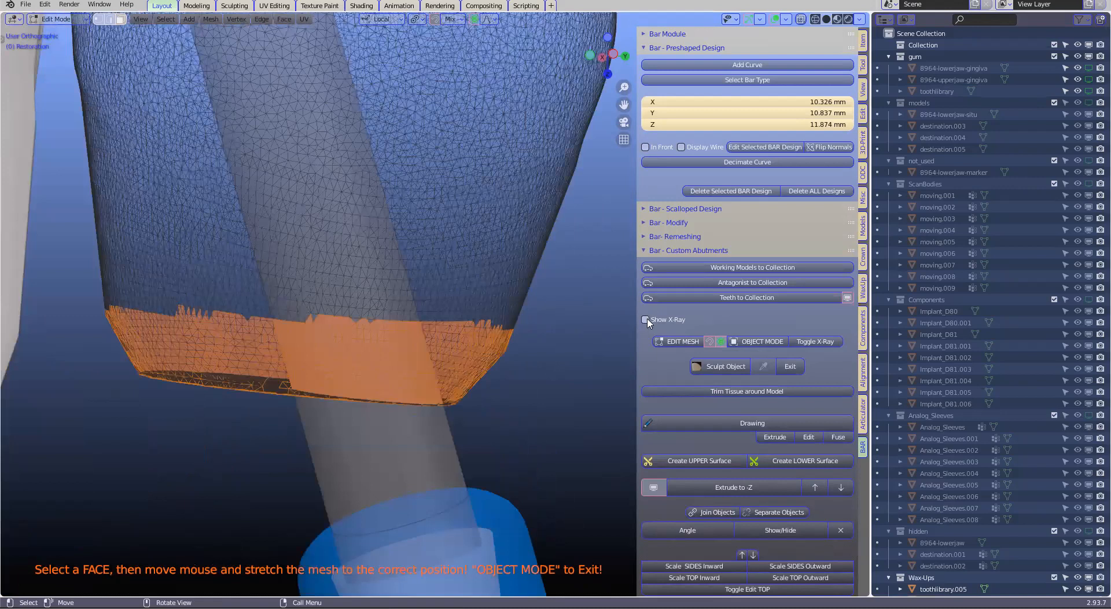
scroll(647, 319, "down", 1)
scroll(281, 359, "down", 1)
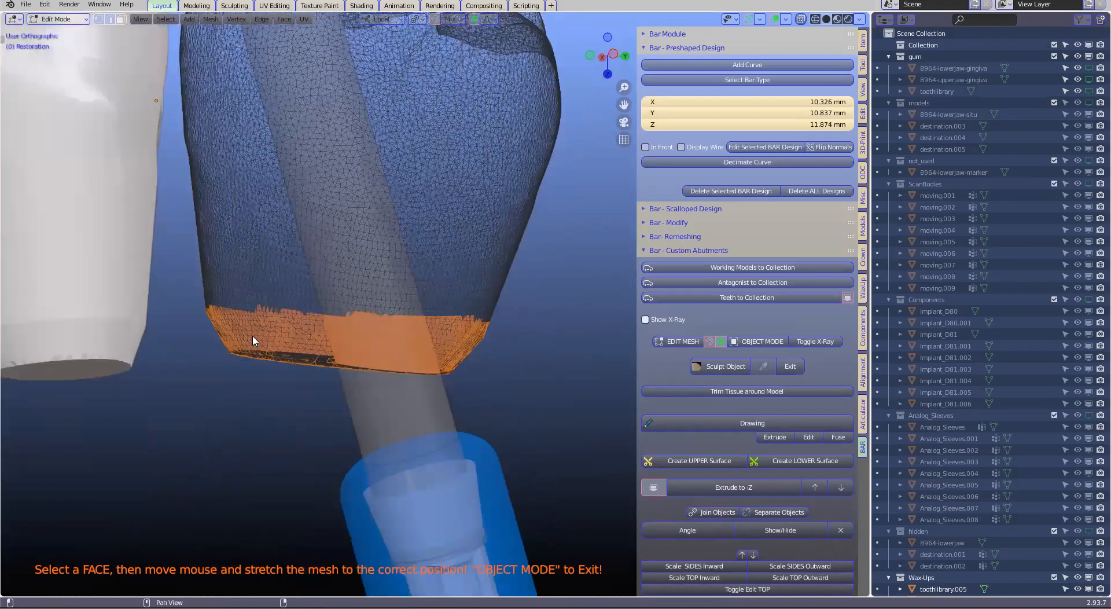
Extend the base-edge selection with see-through mesh display so the band covers the whole circumference
key("alt+z")
key("c")
left_click_drag(259, 321, 241, 319)
key("Escape")
key("alt+z")
scroll(503, 359, "down", 2)
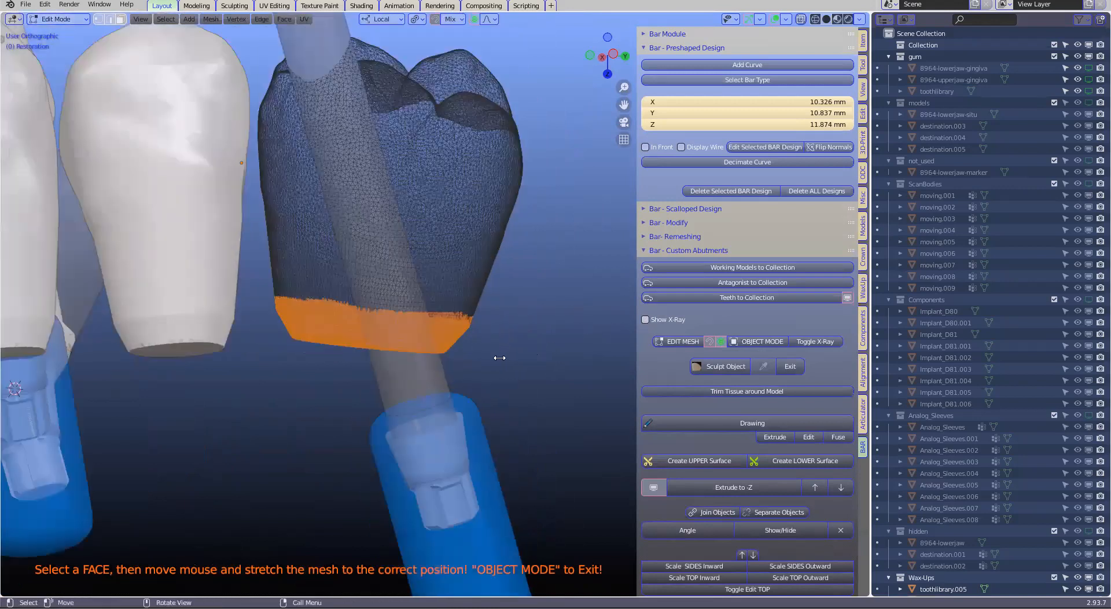
Try scaling the selected base band inward, and undo both the scaling and the selection
scroll(501, 357, "up", 1)
scroll(503, 356, "up", 1)
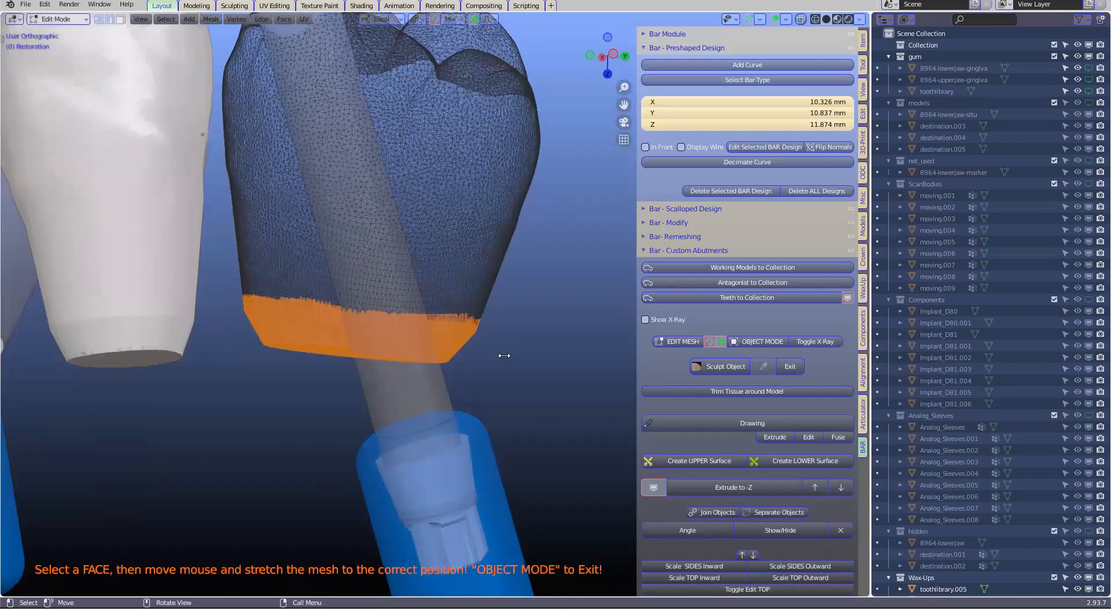
key("s")
key("Escape")
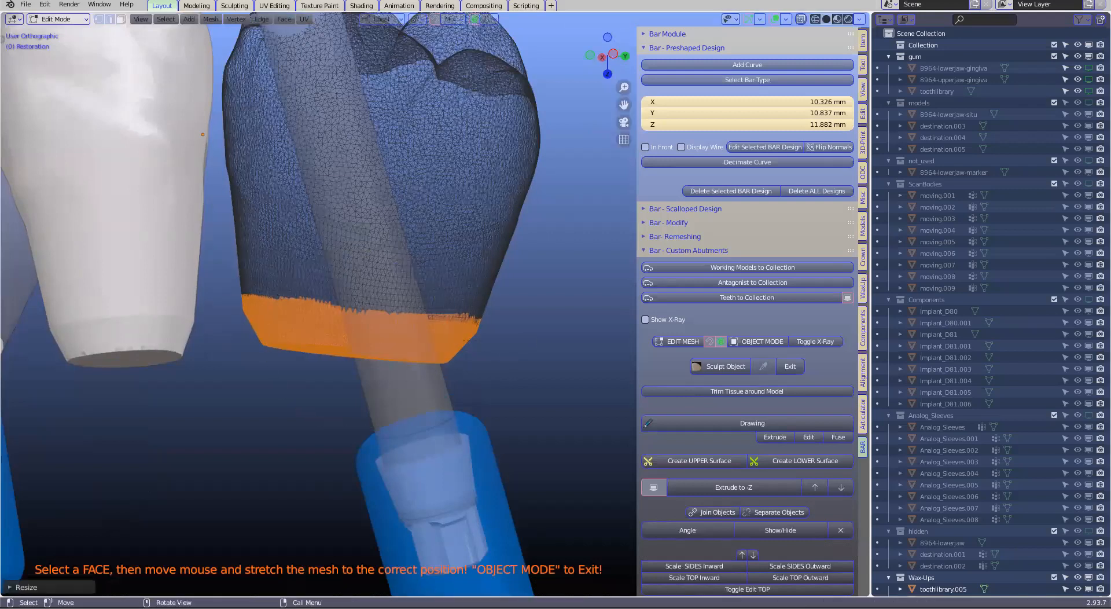
key("s")
left_click(513, 346)
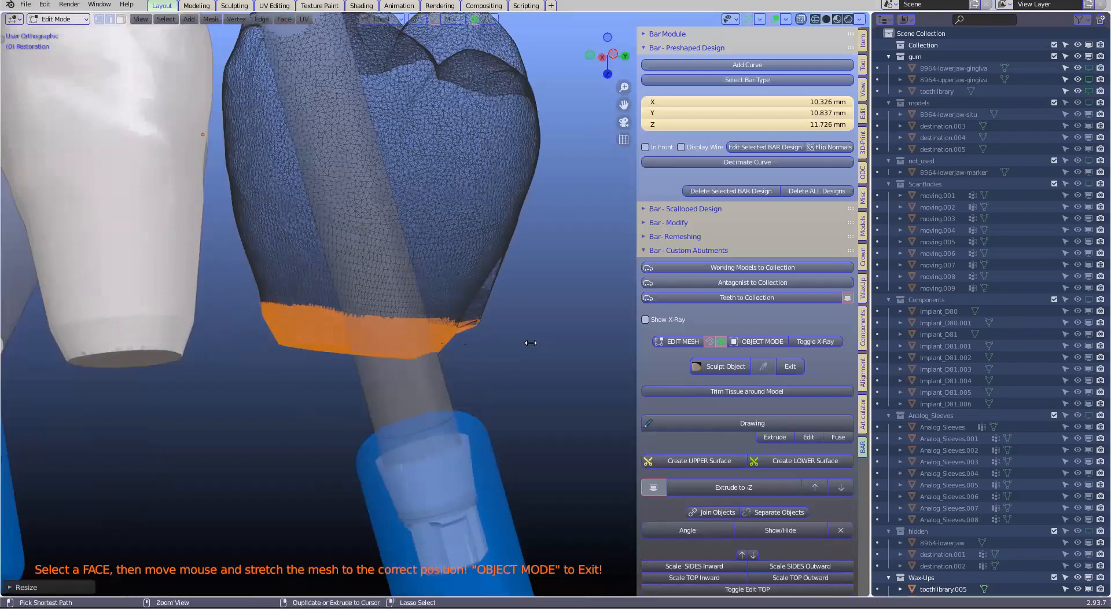
key("ctrl+z")
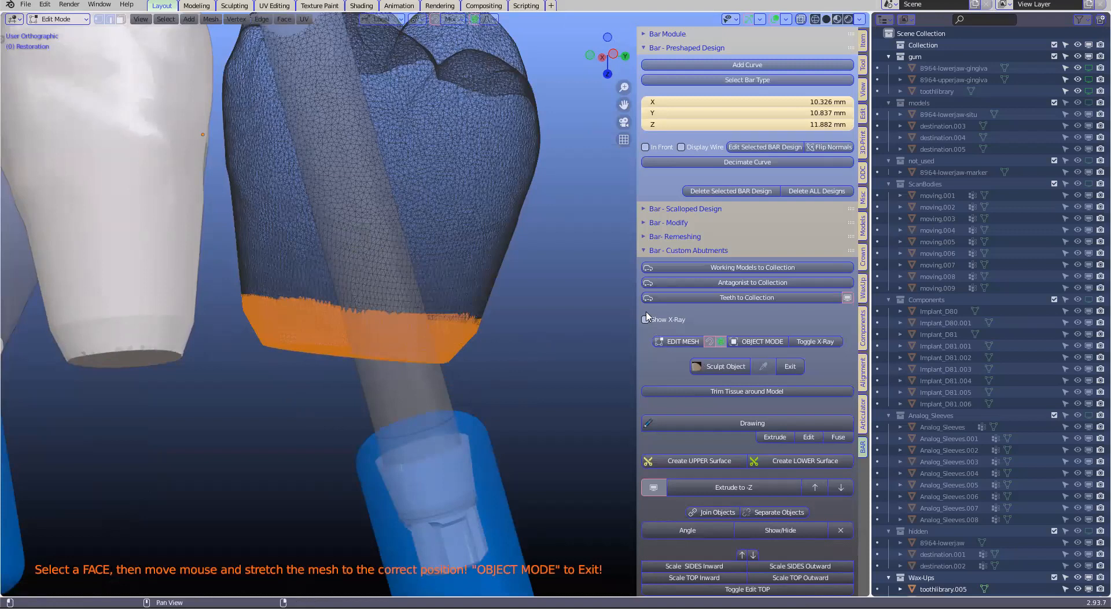
key("ctrl+z")
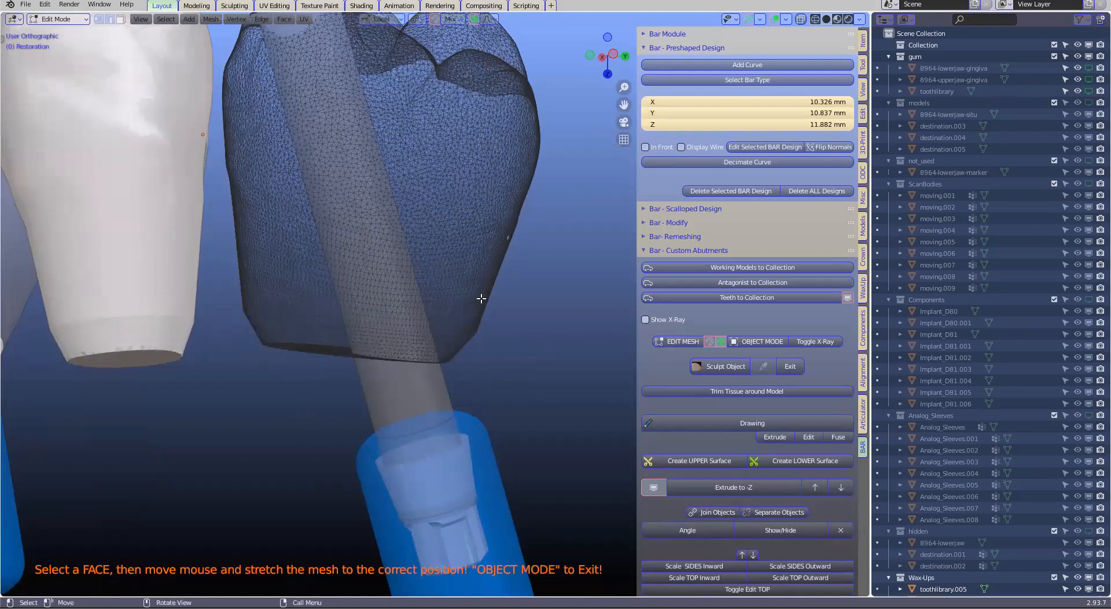
Reselect the molar's base band through the mesh, try scaling it inward with smooth proportional editing, and undo it
left_click(646, 320)
key("c")
mouse_move(298, 335)
left_mouse_down()
mouse_move(260, 325)
mouse_move(496, 352)
left_mouse_up()
right_click(498, 353)
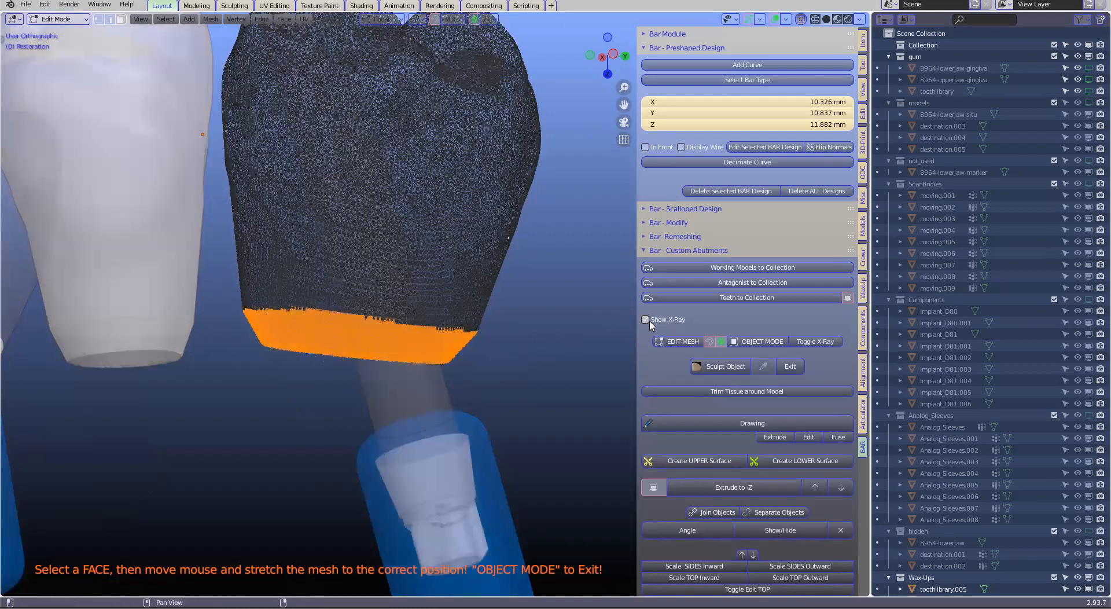
left_click(647, 320)
key("s")
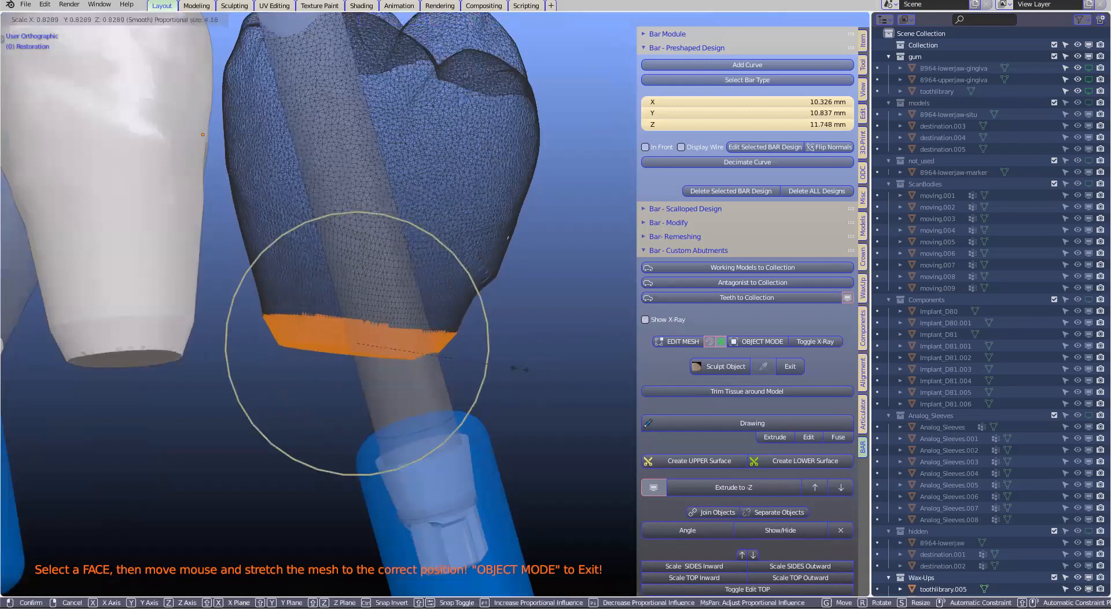
left_click(521, 367)
mouse_move(485, 322)
middle_mouse_down()
mouse_move(512, 332)
mouse_move(504, 328)
middle_mouse_up()
key("ctrl+z")
key("ctrl+z")
Select the full band around the molar restoration's base edge, using X-ray display only while selecting
middle_click_drag(513, 253, 470, 294)
middle_click_drag(629, 336, 654, 359)
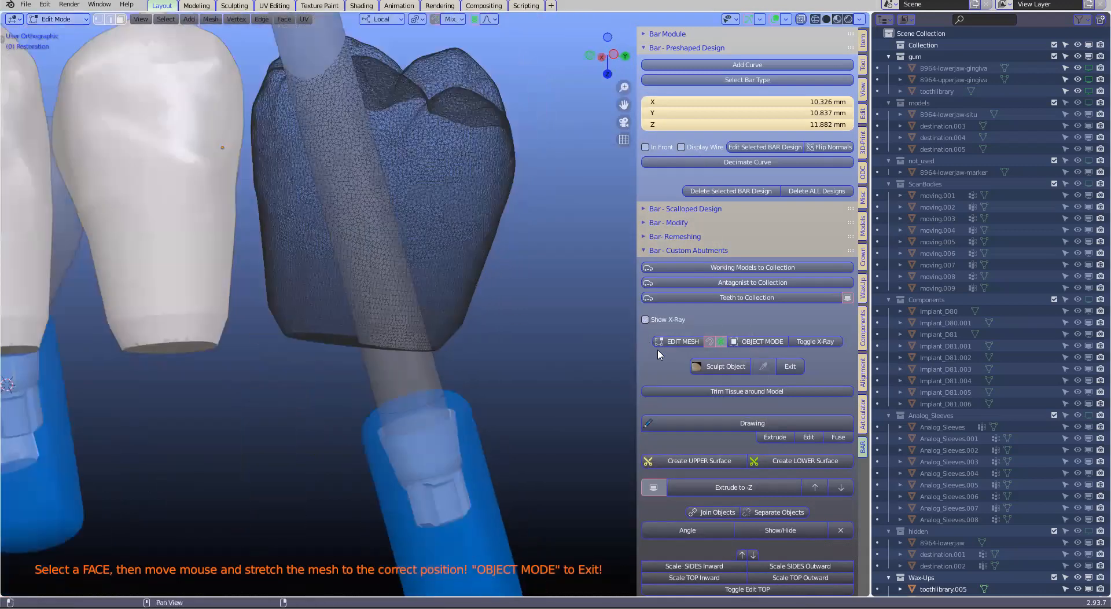
left_click(646, 319)
middle_click_drag(496, 322, 426, 329)
key("c")
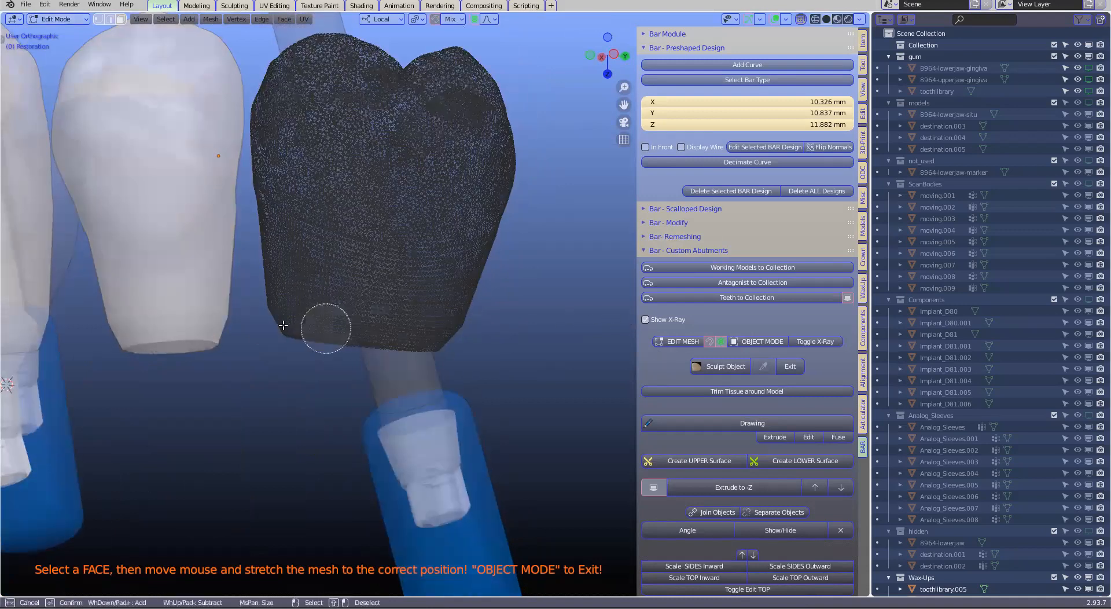
left_click_drag(265, 328, 466, 348)
right_click(500, 338)
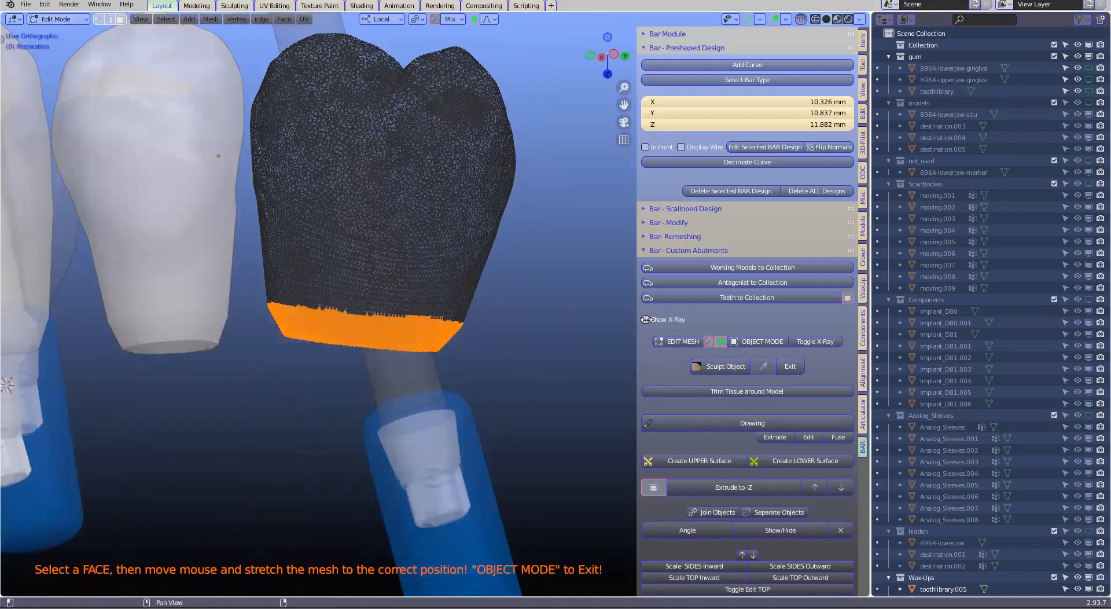
key("alt+z")
Rotate the molar's selected base band and move it down to the top of its implant with smooth proportional editing
key("r")
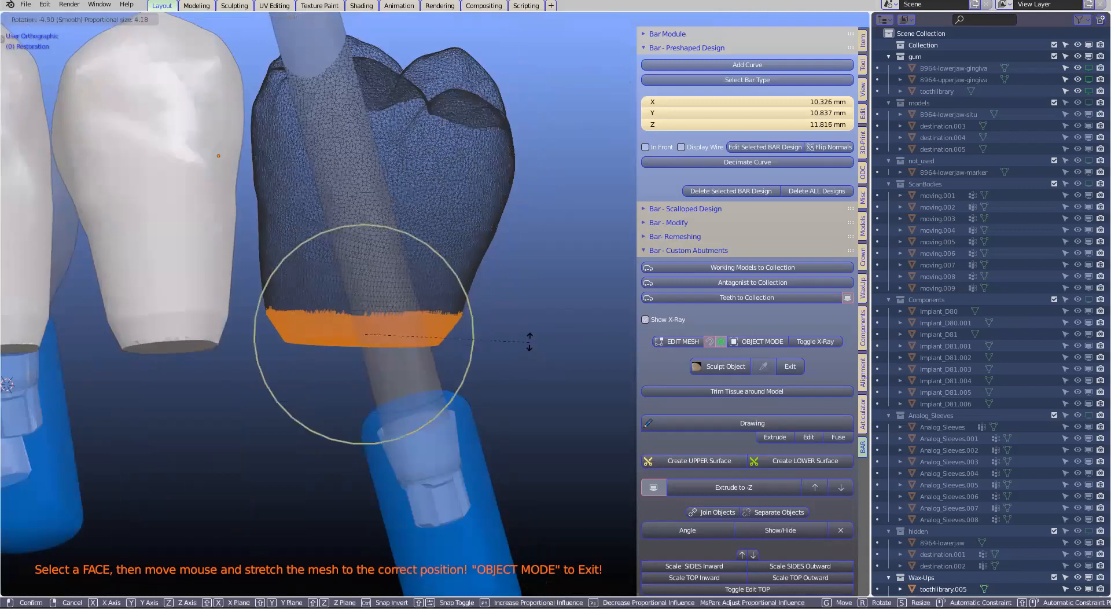
left_click(504, 310)
middle_click_drag(431, 356, 369, 320)
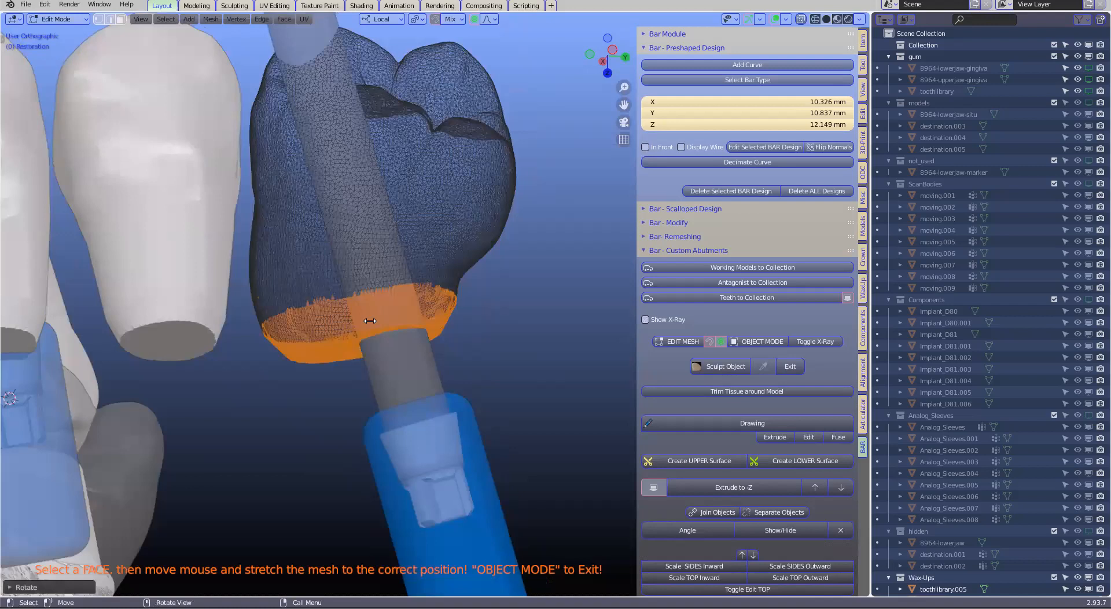
key("g")
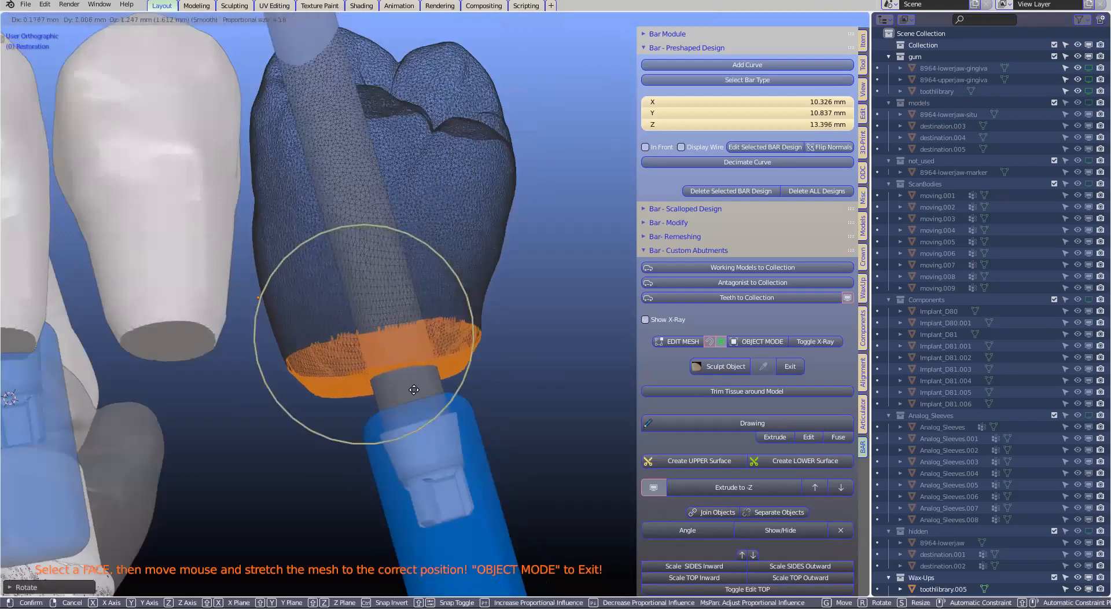
left_click(340, 447)
middle_click_drag(341, 444, 326, 450)
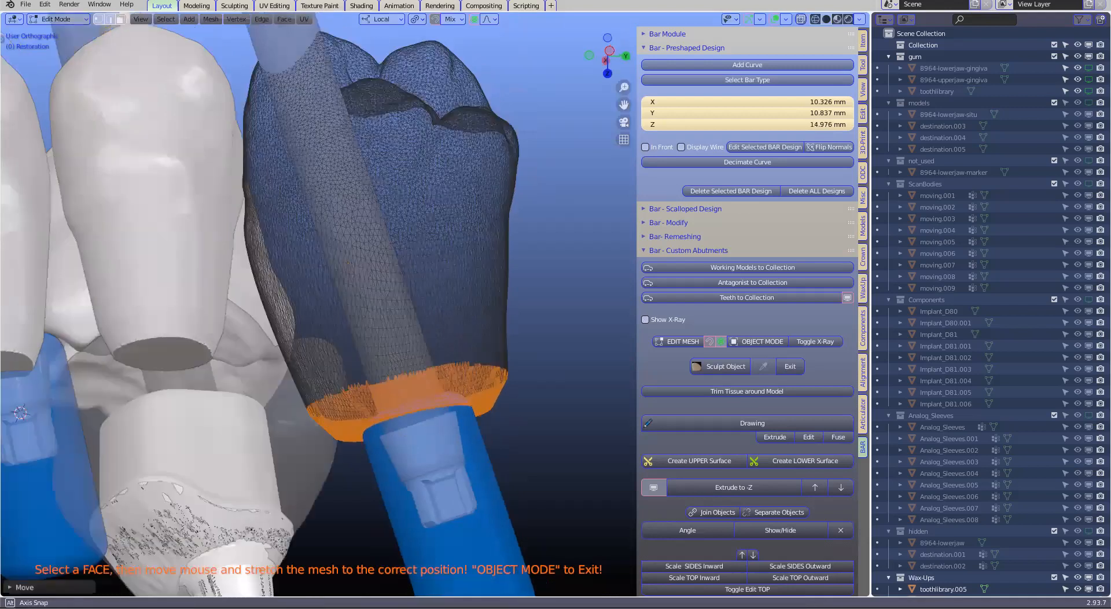
Rotate the molar's base band further, checking it from several sides, to align it with the implant's axis
middle_click_drag(513, 407, 374, 410)
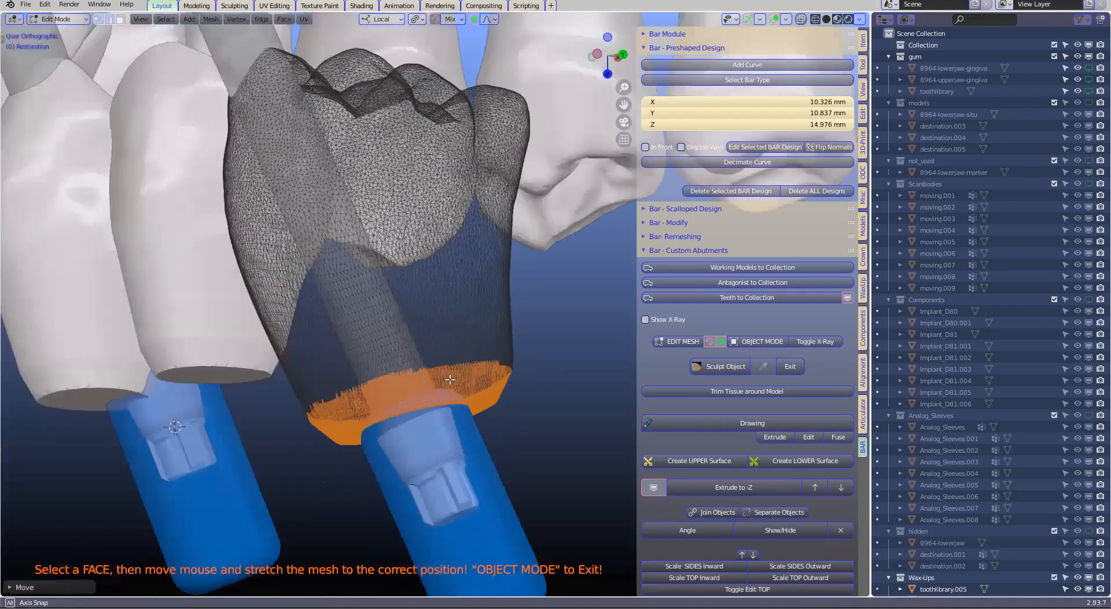
middle_click_drag(449, 379, 506, 404)
key("r")
left_click(503, 385)
middle_click_drag(418, 383, 515, 377)
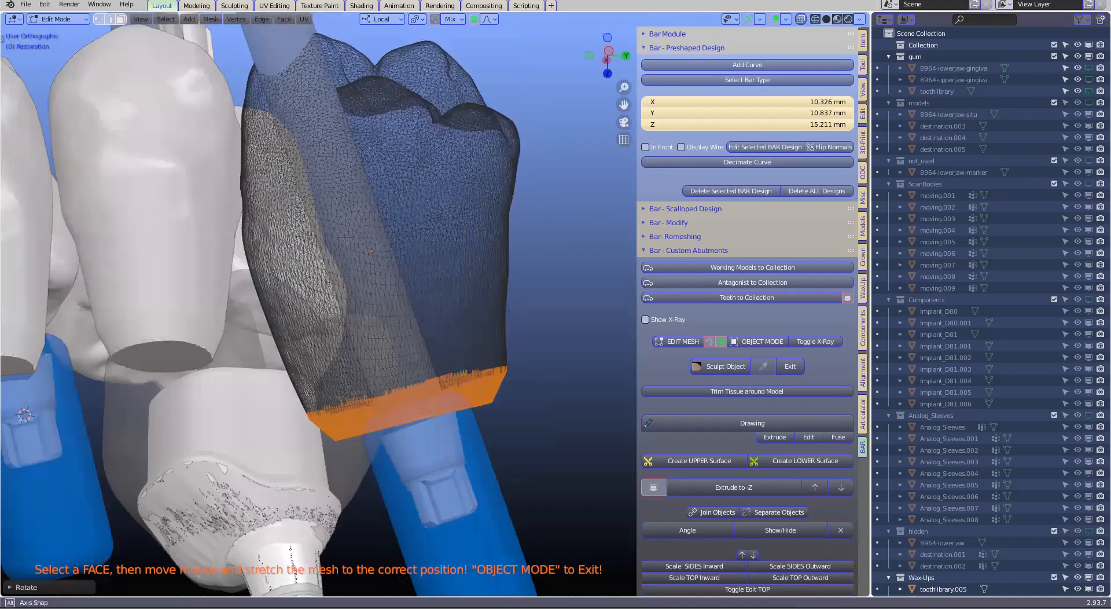
key("r")
left_click(512, 382)
Scale the base band inward to about the implant's width and move it into place on the implant's top
key("s")
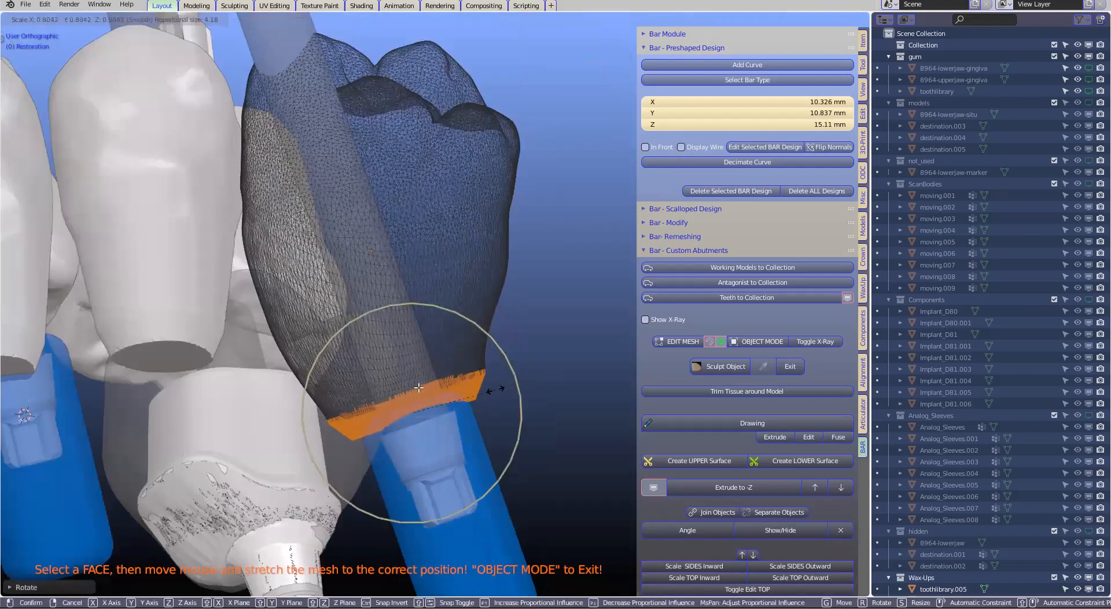
left_click(425, 405)
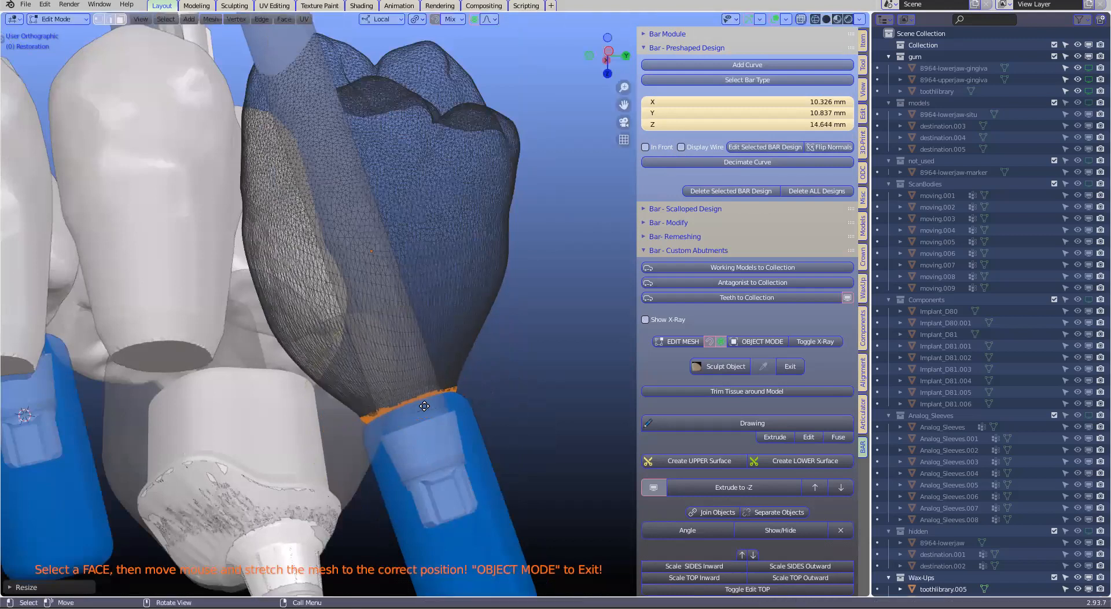
middle_click_drag(426, 408, 426, 389)
key("g")
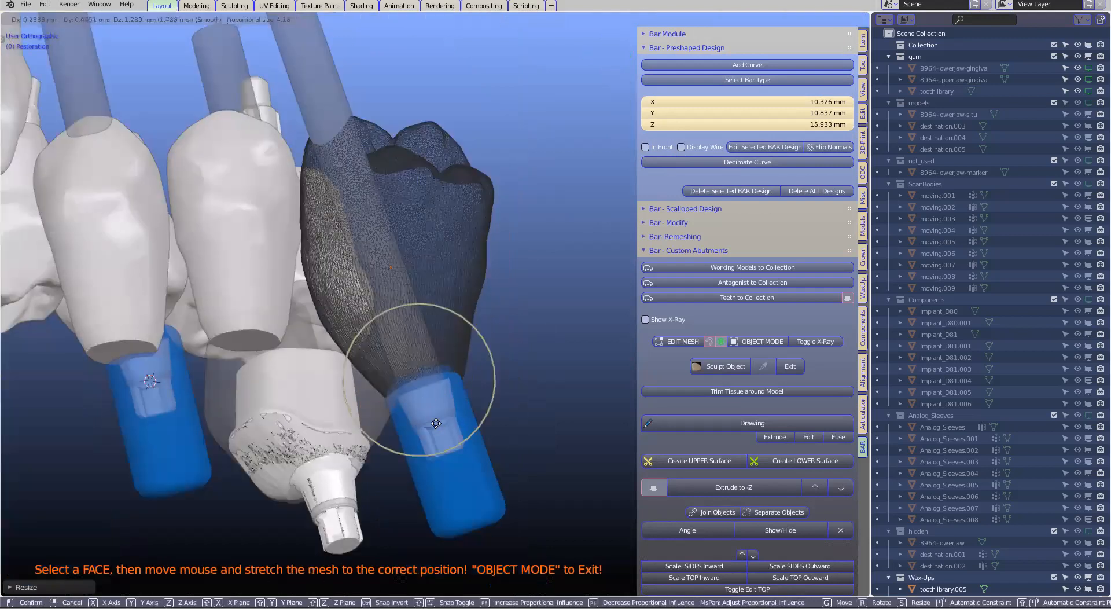
left_click(429, 401)
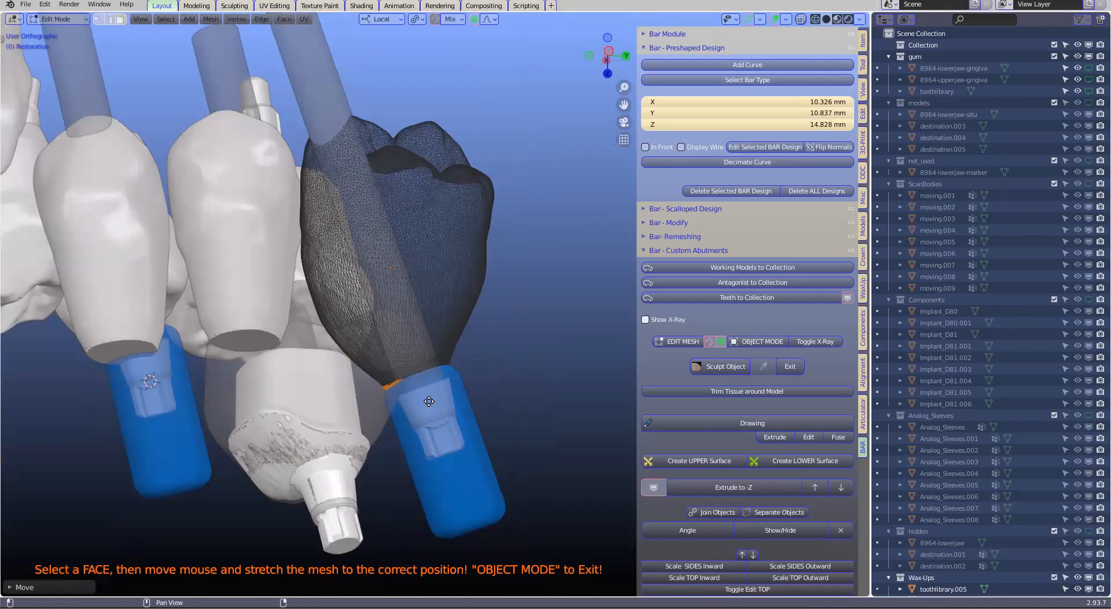
key("alt+z")
key("g")
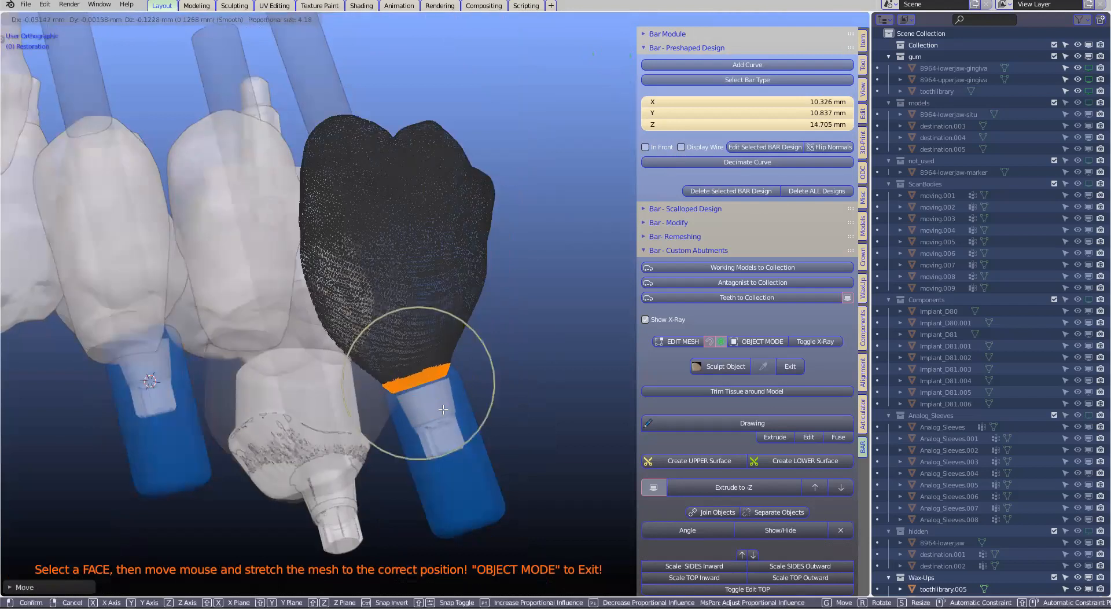
left_click(378, 480)
Fine-tune the base band's size and position over the implant from another side, using X-ray display
scroll(378, 480, "up", 3)
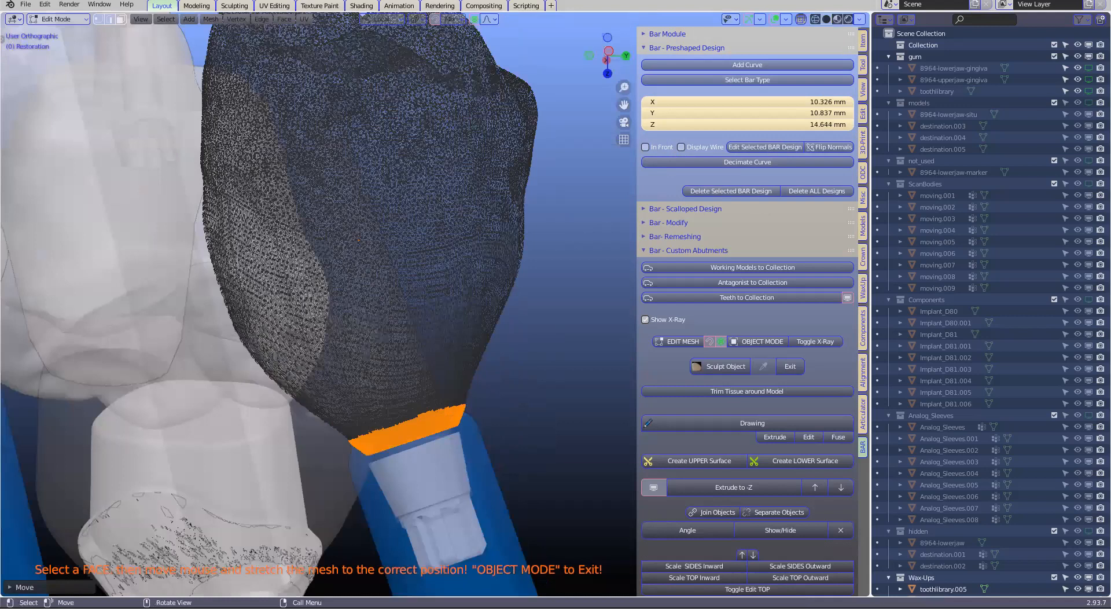
scroll(499, 456, "up", 1)
middle_click_drag(431, 460, 412, 422)
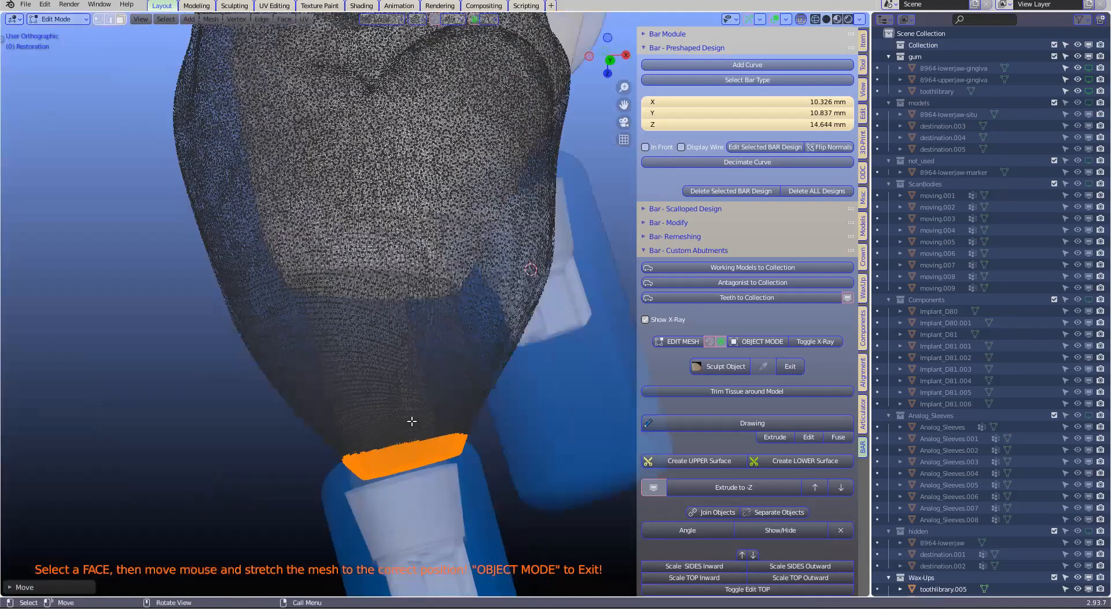
key("g")
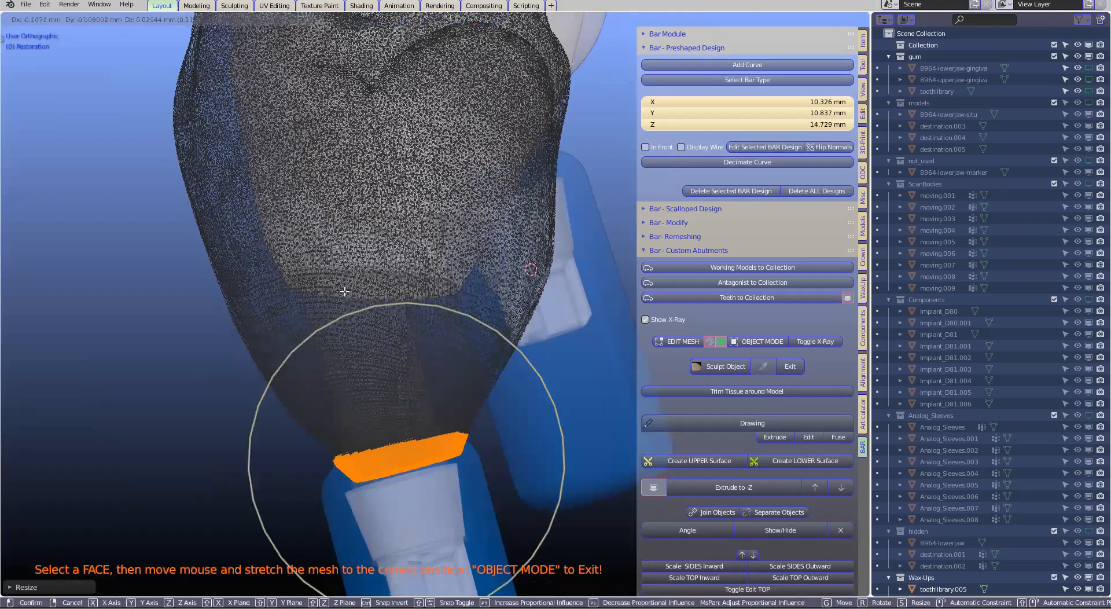
left_click(426, 335)
middle_click_drag(427, 335, 400, 360)
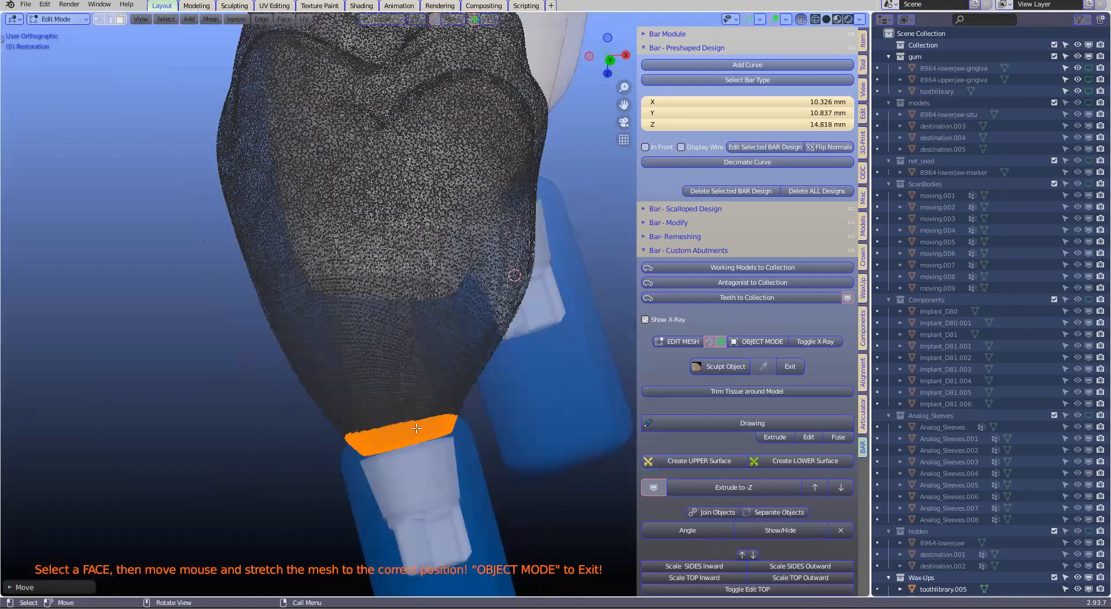
Examine how the molar's narrowed base edge meets the implant from several sides
middle_click_drag(480, 476, 508, 458)
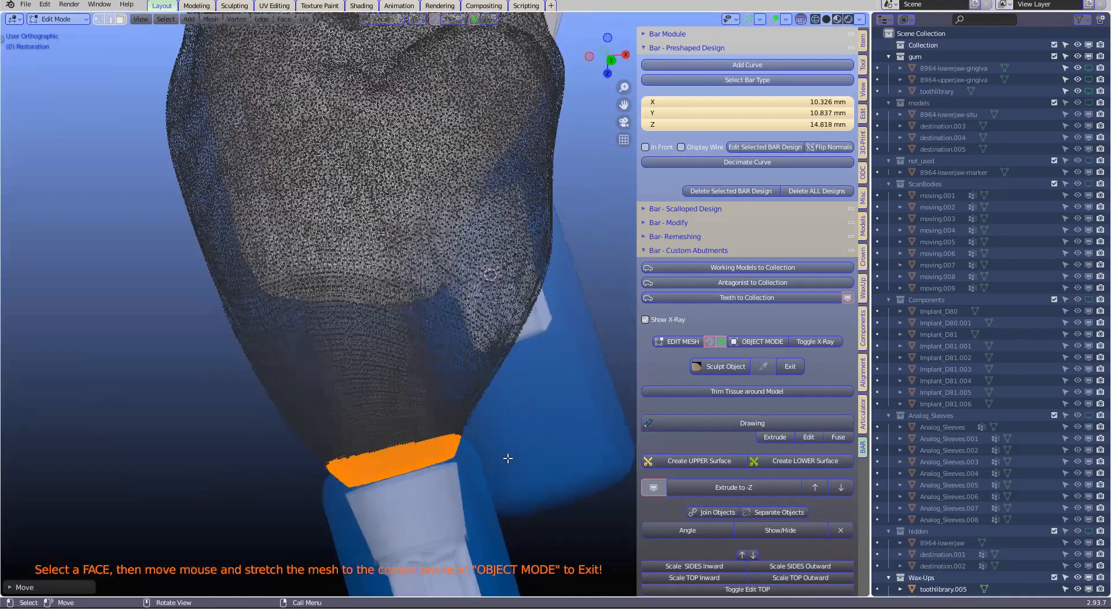
scroll(508, 458, "down", 3)
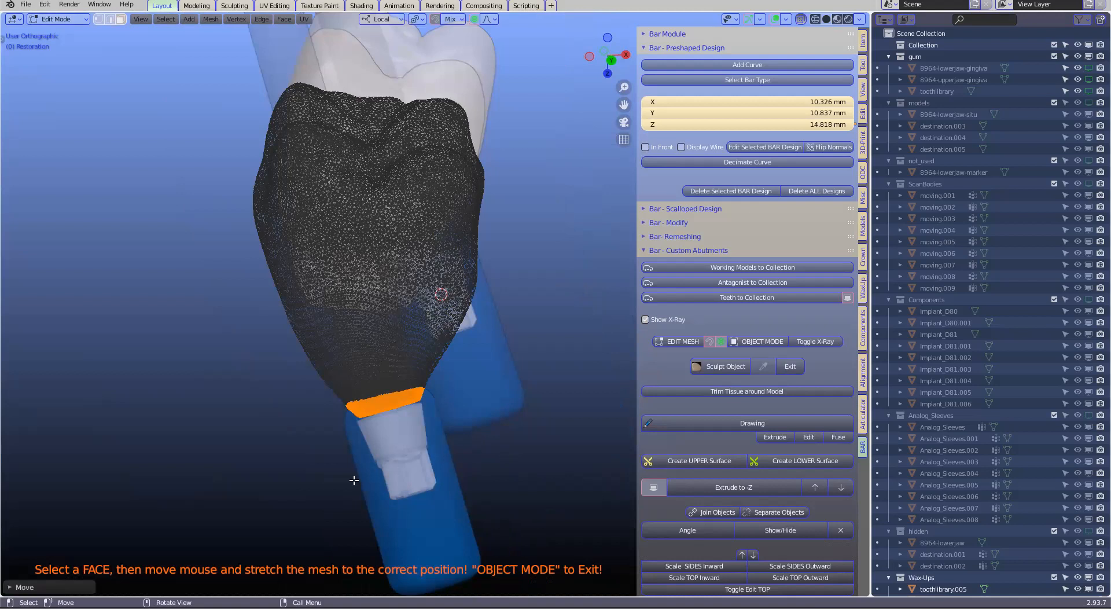
scroll(394, 497, "up", 4)
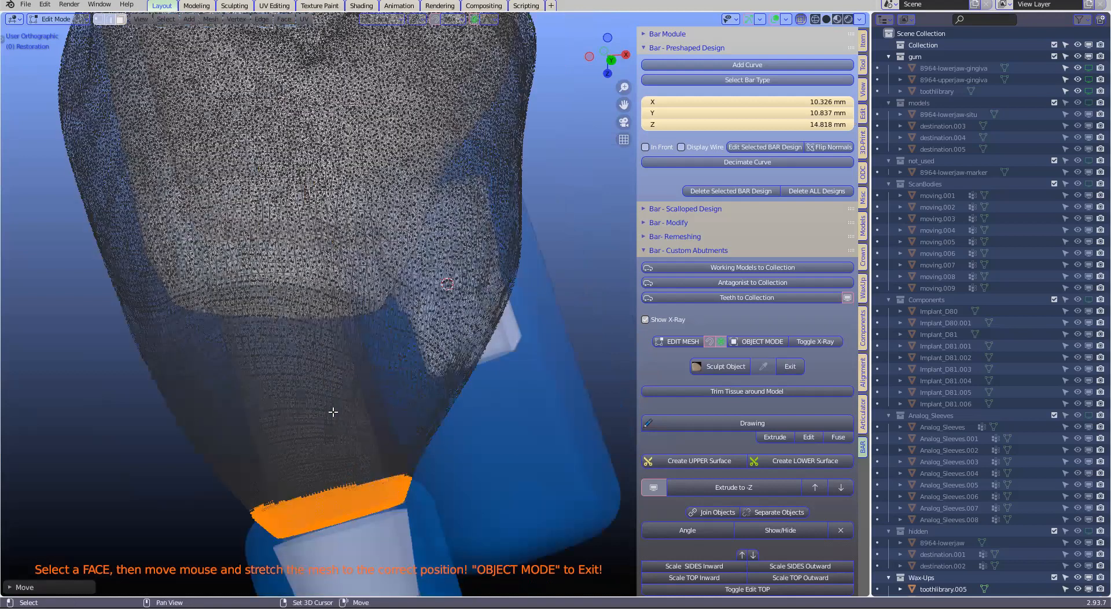
middle_click_drag(333, 412, 289, 440)
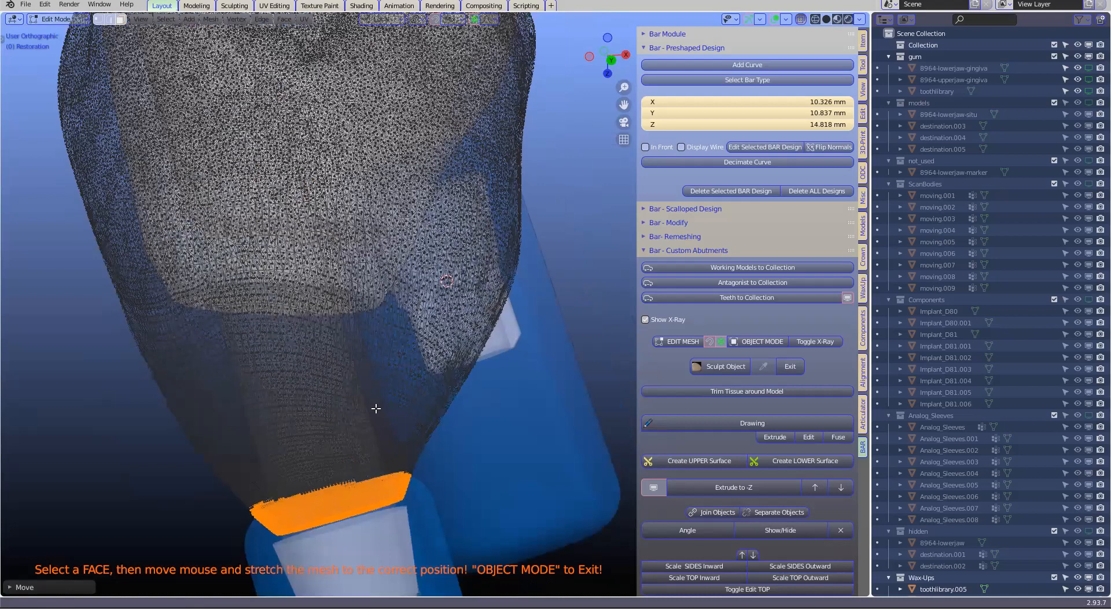
scroll(428, 383, "down", 5, "shift")
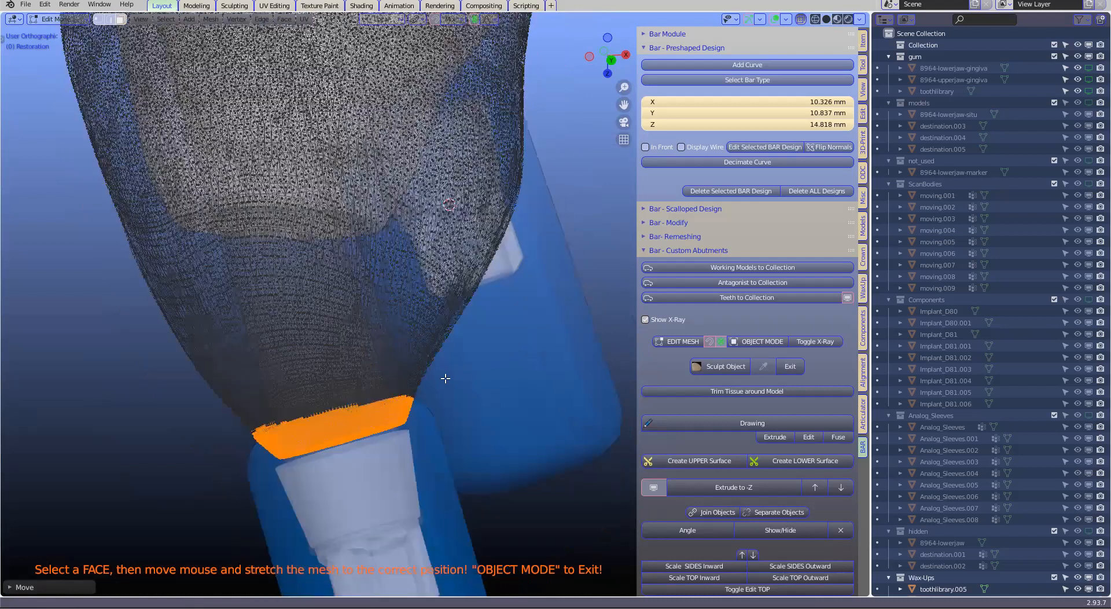
middle_click_drag(394, 413, 398, 377, "shift")
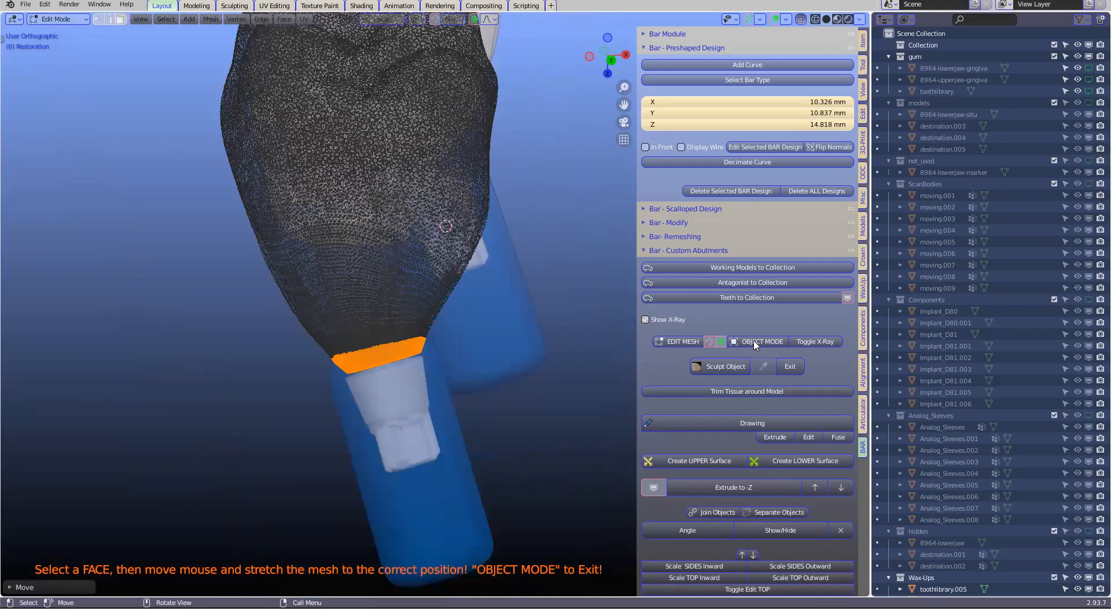
middle_click_drag(513, 350, 519, 357)
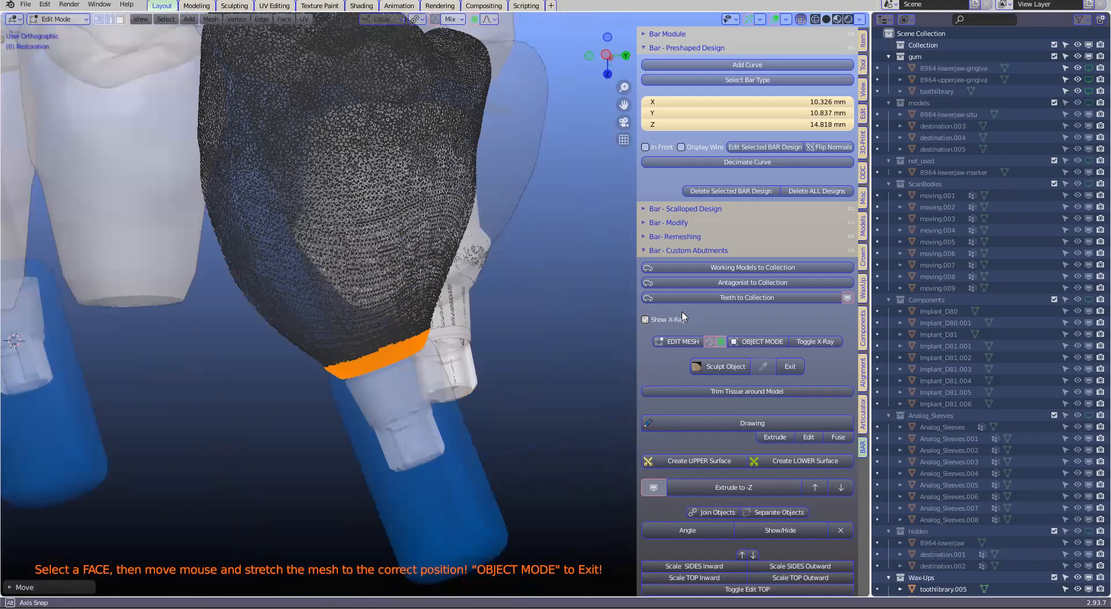
Return the molar restoration to Object Mode and turn off X-ray display
middle_click_drag(649, 320, 656, 320)
key("Tab")
scroll(427, 331, "down", 1)
middle_click_drag(434, 328, 408, 286)
key("alt+z")
scroll(353, 243, "down", 2)
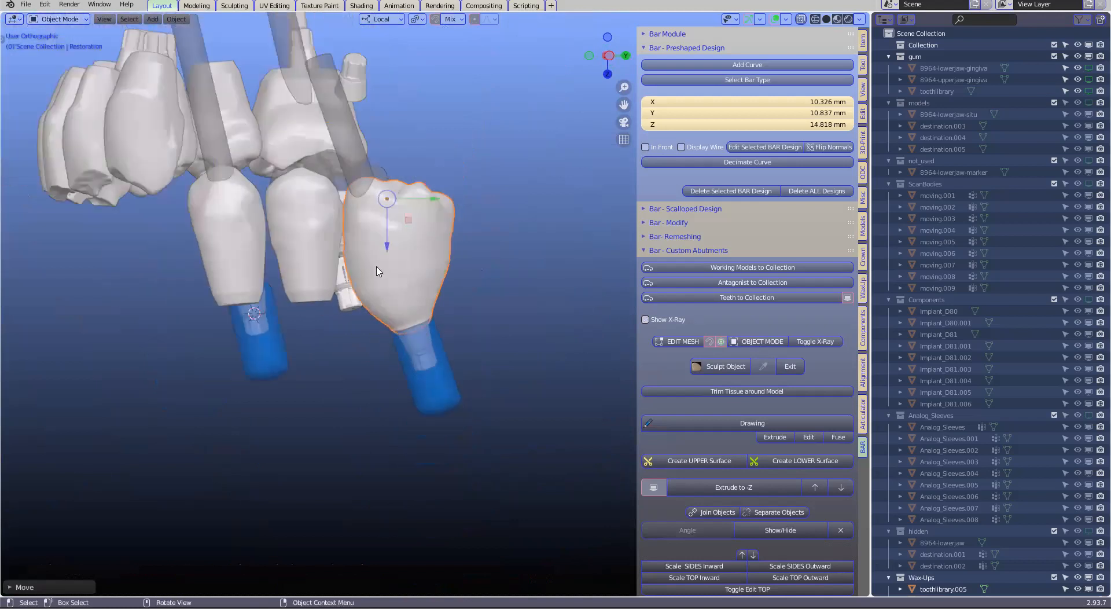
Check the stretched mesh of the molar's base and remesh the restoration with Teeth to Collection
key("Tab")
scroll(405, 330, "up", 2)
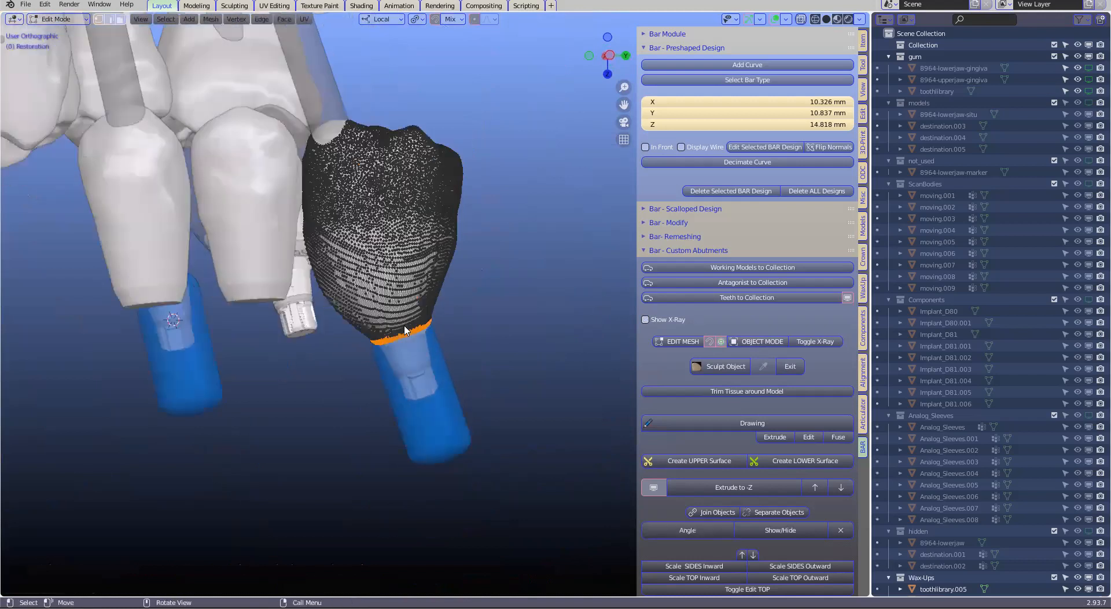
key("Tab")
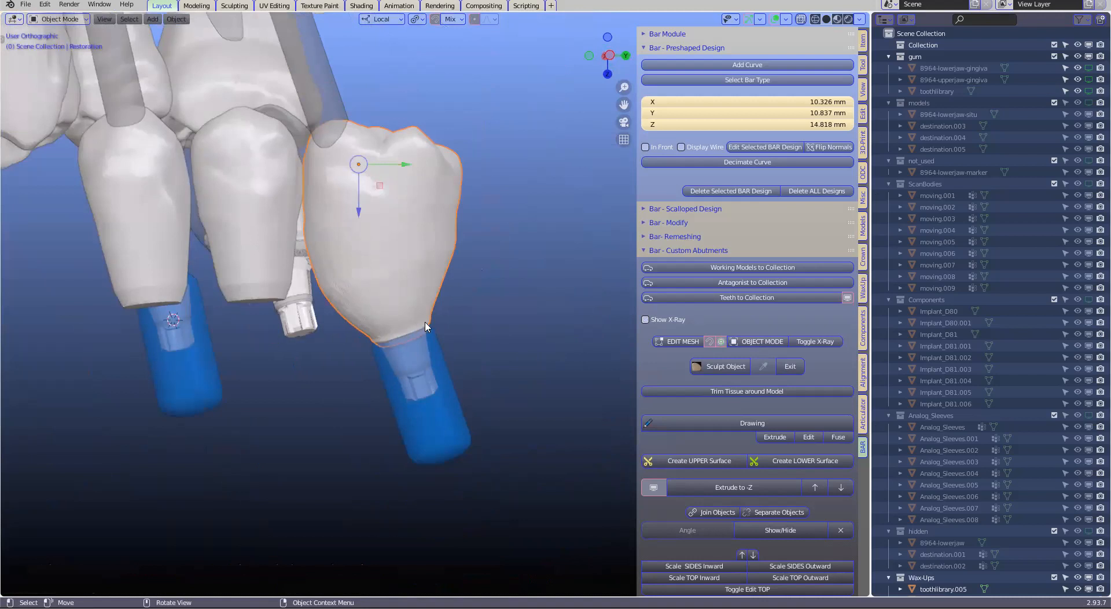
left_click(738, 300)
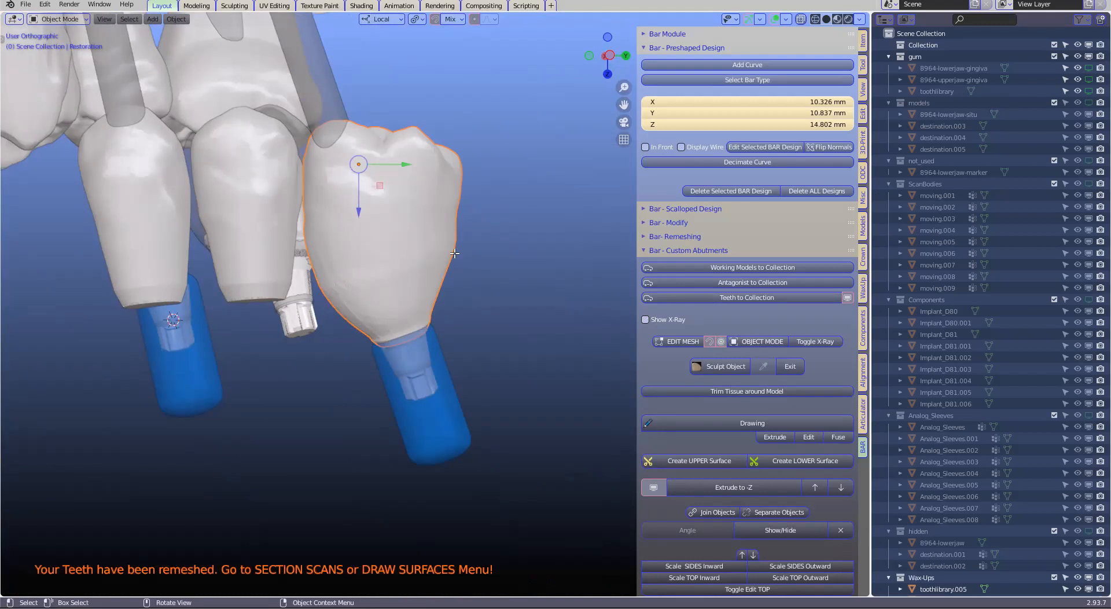
Inspect the remeshed molar's vertex density around its base in Edit Mode and in Object Mode
key("Tab")
scroll(456, 275, "up", 4)
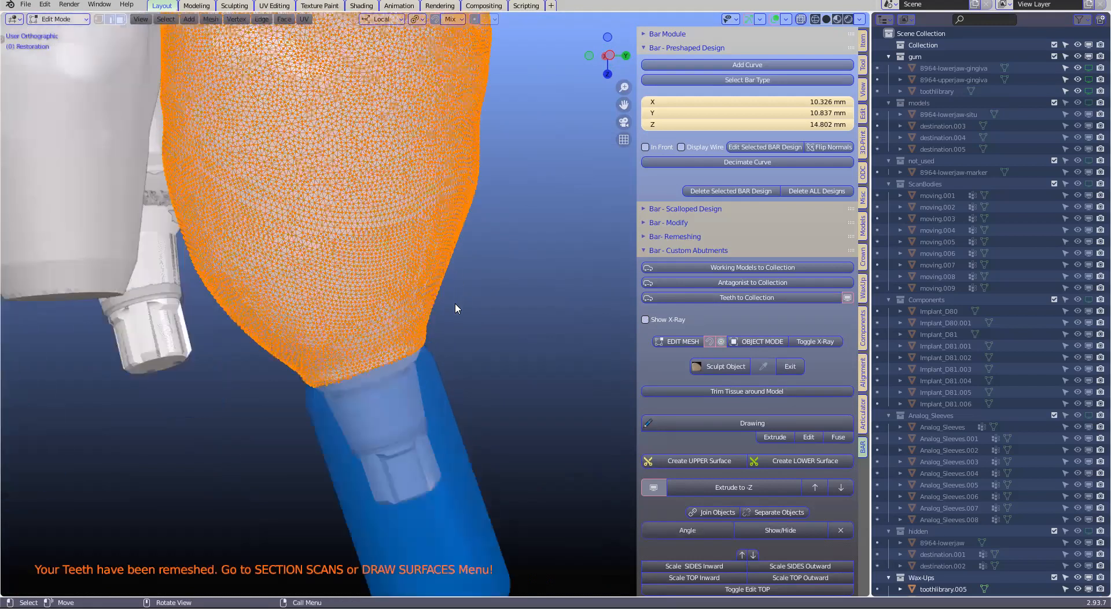
scroll(455, 308, "down", 4)
key("Tab")
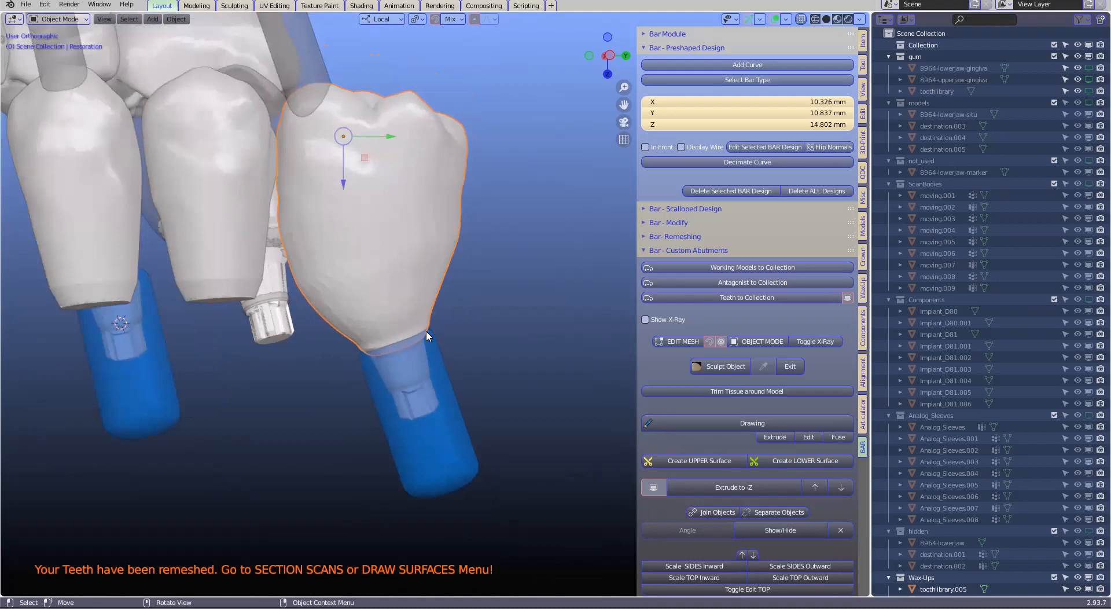
mouse_move(452, 314)
middle_mouse_down()
mouse_move(447, 296)
mouse_move(450, 306)
middle_mouse_up()
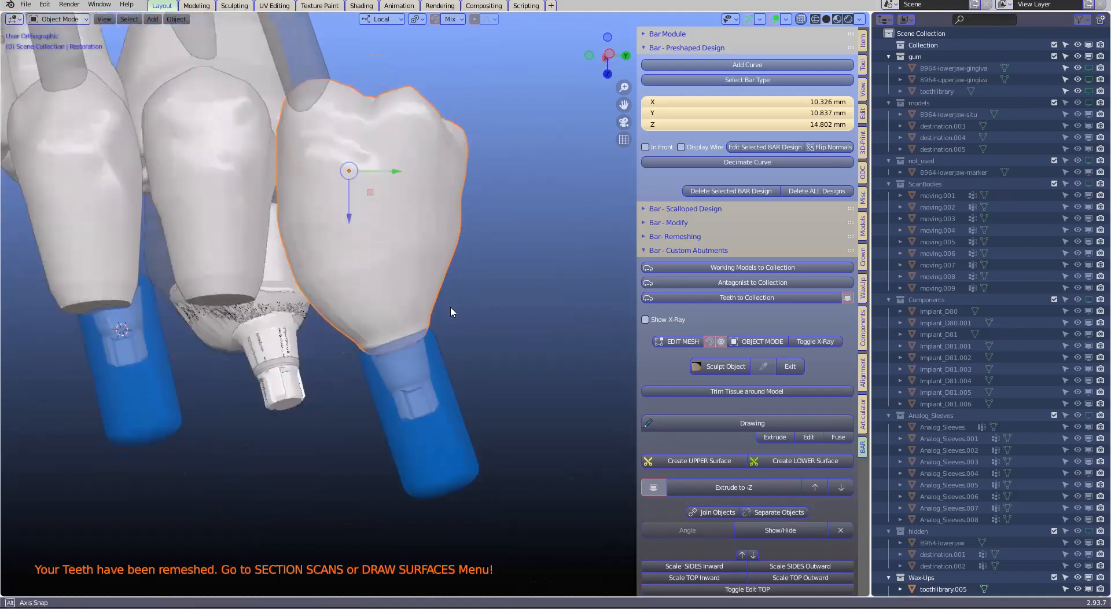
Show the 8964-upperjaw-gingiva model and examine where the molar's base passes through the gum
left_click(1089, 69)
left_click(1089, 80)
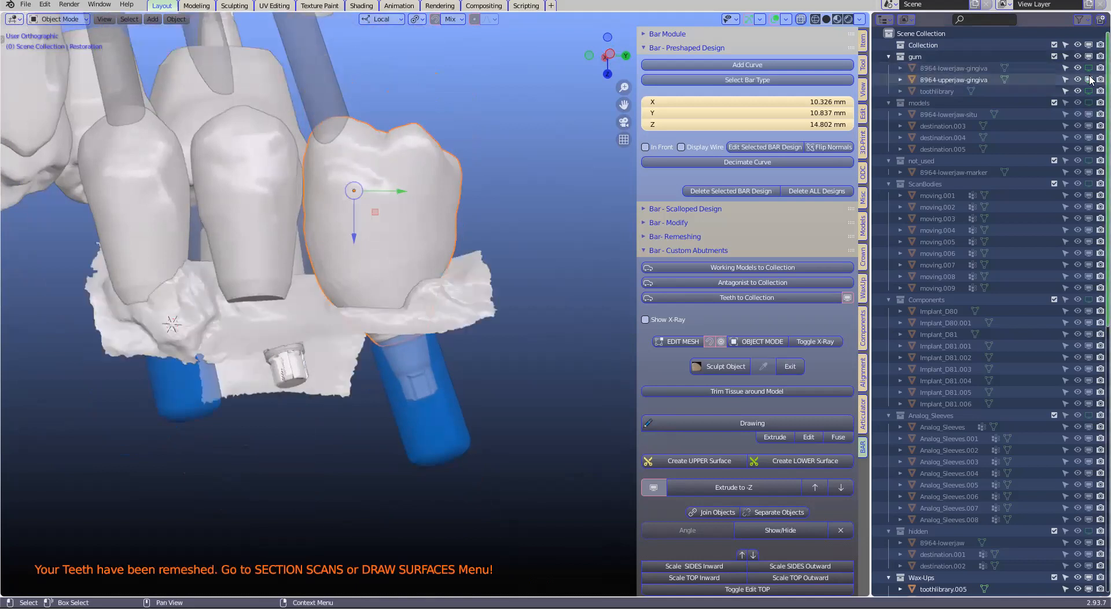
scroll(367, 325, "up", 3)
middle_click_drag(376, 279, 388, 338)
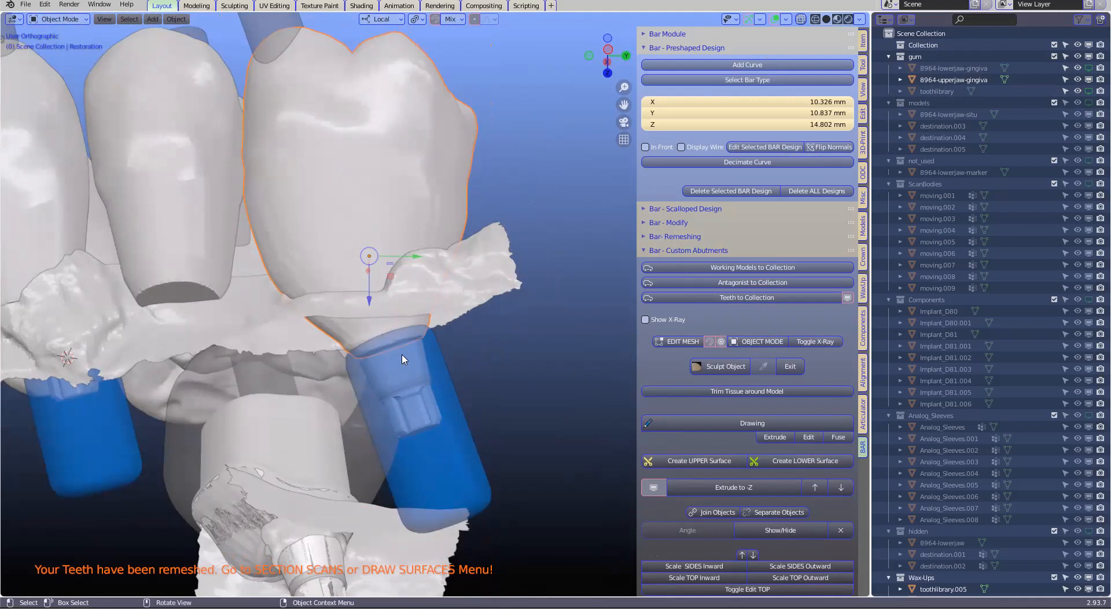
middle_click_drag(331, 281, 367, 209)
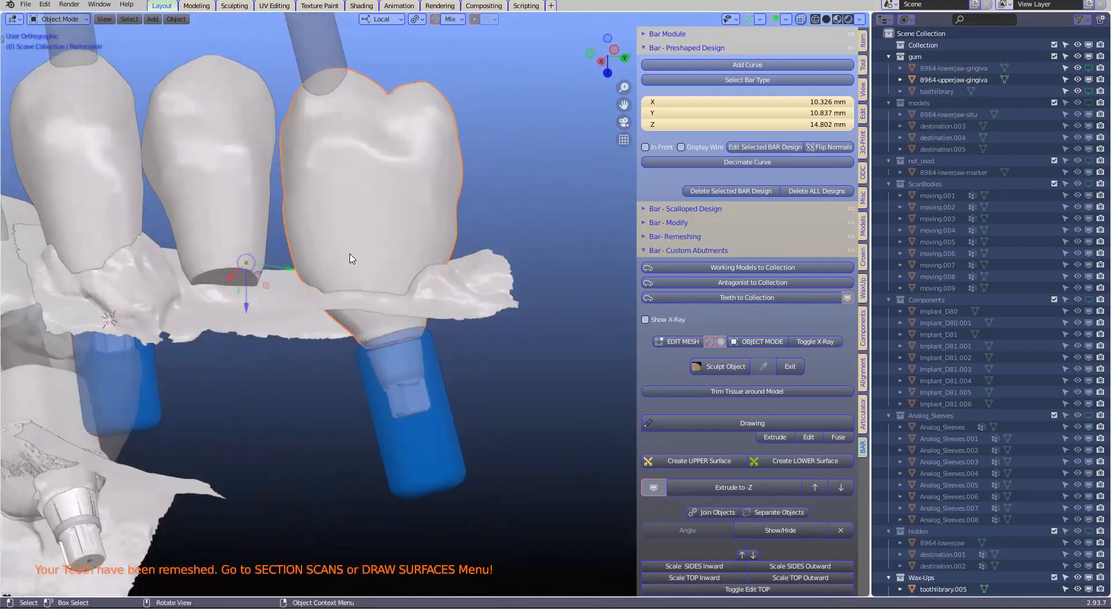
middle_click_drag(351, 260, 362, 294)
left_click(326, 280)
left_click(350, 285)
middle_click_drag(427, 257, 517, 264)
scroll(516, 266, "down", 2)
Edit the molar restoration's mesh and pull the protruding faces of its base in toward the gum with proportional editing
left_click(677, 341)
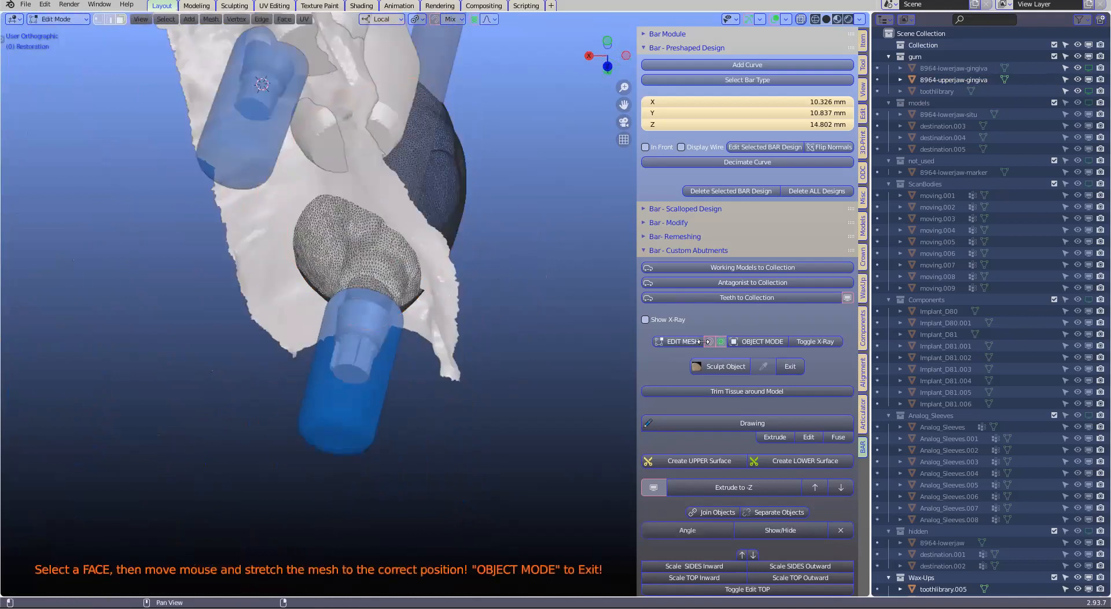
middle_click_drag(357, 274, 342, 246)
scroll(342, 246, "up", 4)
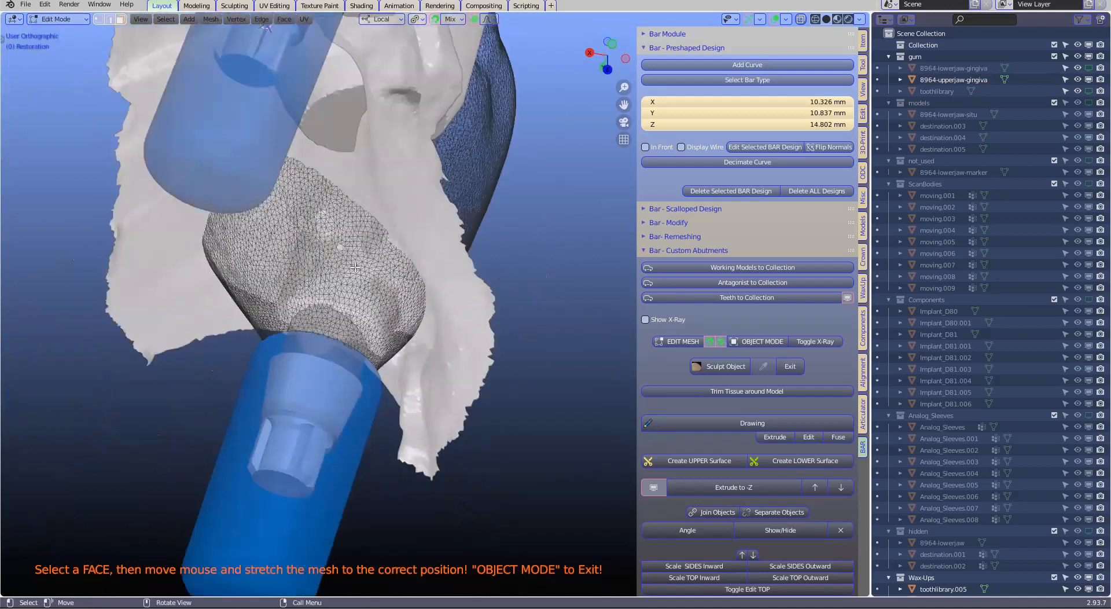
key("g")
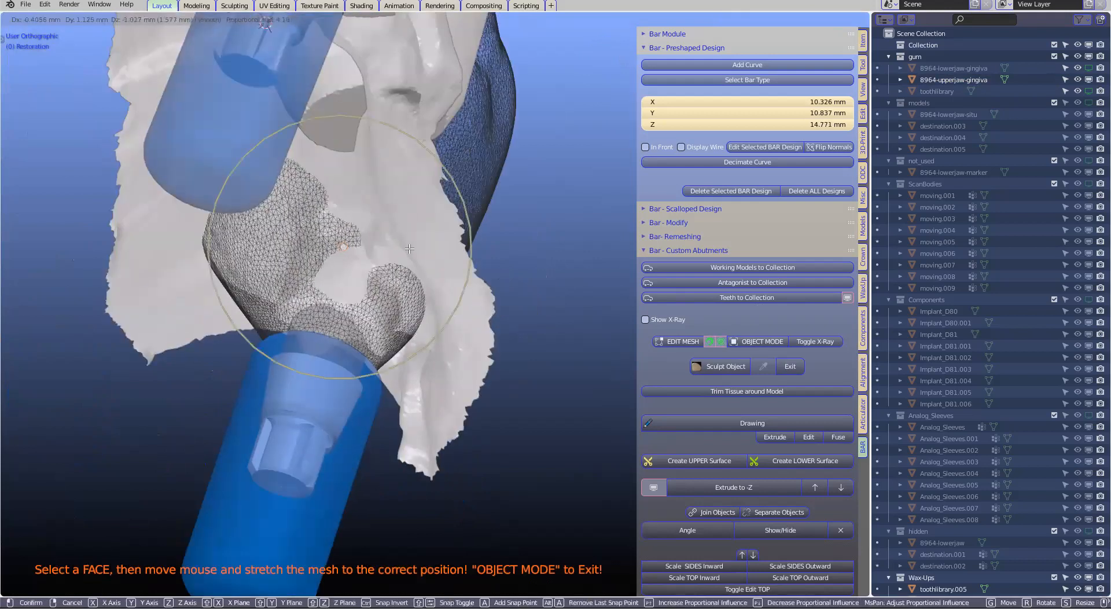
left_click(327, 209)
middle_click_drag(327, 208, 258, 266)
key("g")
left_click(334, 248)
left_click_drag(339, 245, 282, 229)
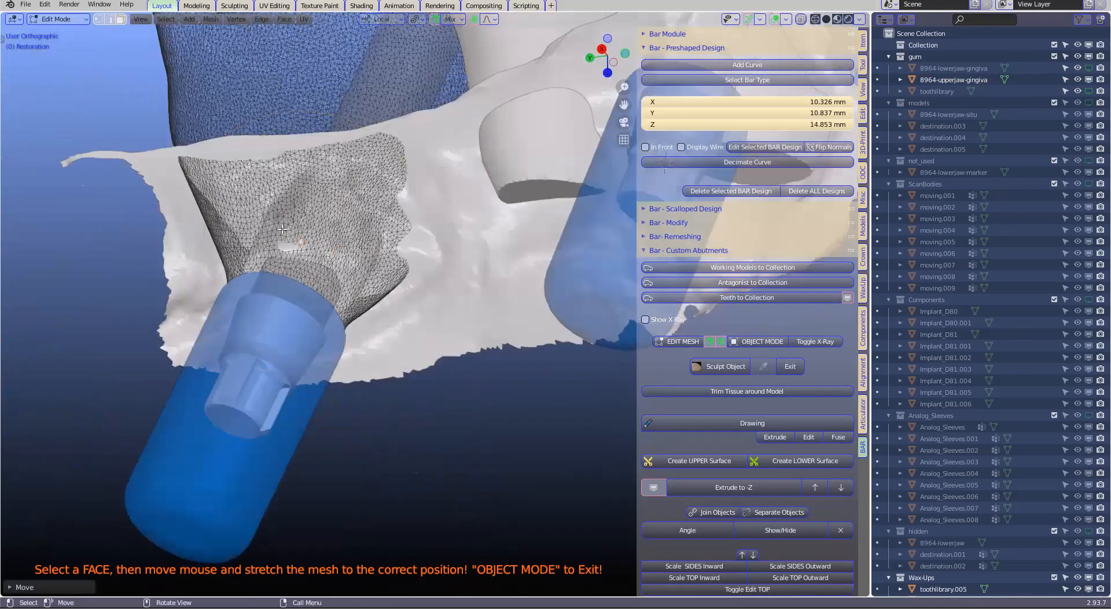
Reshape the next side of the molar's base by proportionally moving its faces in toward the gum
middle_click_drag(282, 229, 246, 228)
left_click_drag(294, 223, 216, 198)
middle_click_drag(230, 210, 272, 224)
left_click_drag(218, 202, 239, 220)
middle_click_drag(182, 248, 194, 213)
left_click_drag(194, 213, 198, 216)
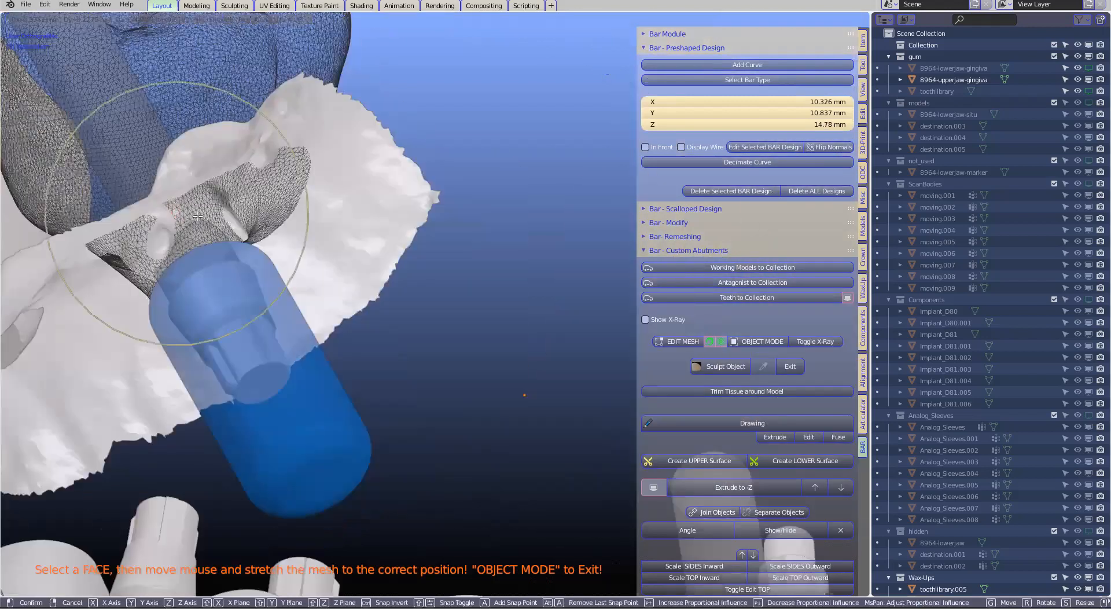
Adjust the remaining bulges around the molar's base so its emergence narrows smoothly to the implant tube
middle_click_drag(272, 164, 307, 234)
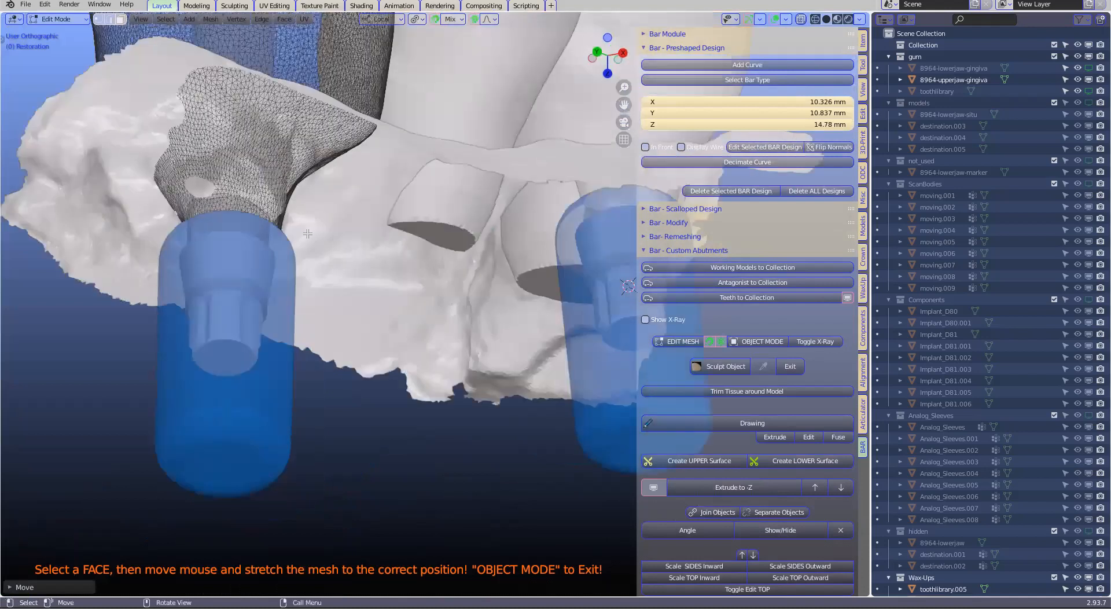
middle_click_drag(246, 187, 274, 162)
left_click_drag(274, 162, 264, 223)
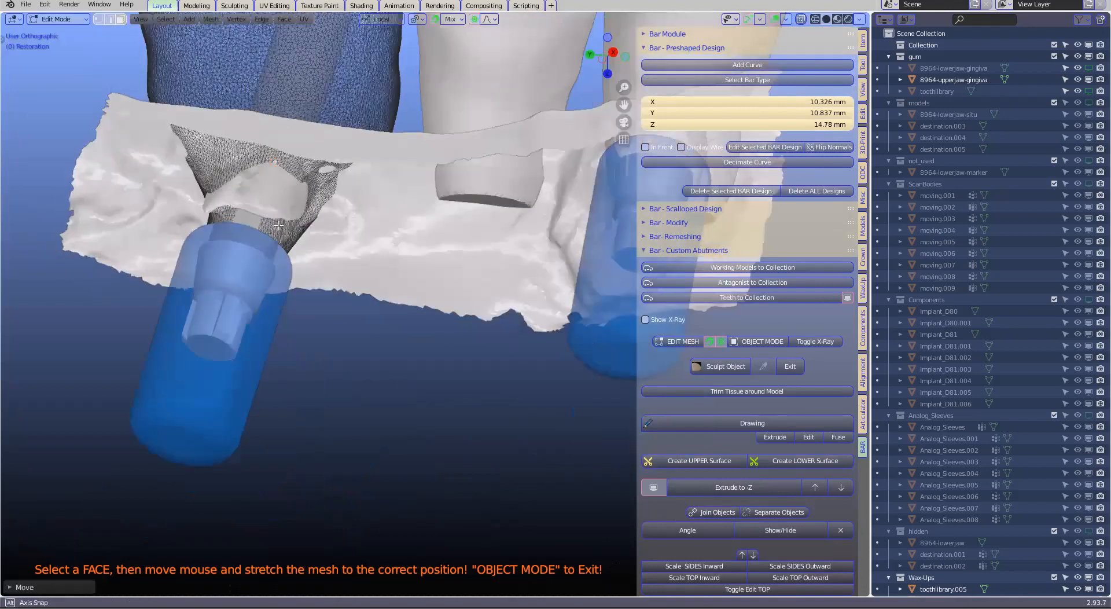
left_click_drag(296, 258, 629, 297)
left_click_drag(740, 334, 741, 334)
middle_click_drag(740, 333, 679, 341)
middle_click_drag(552, 339, 384, 274)
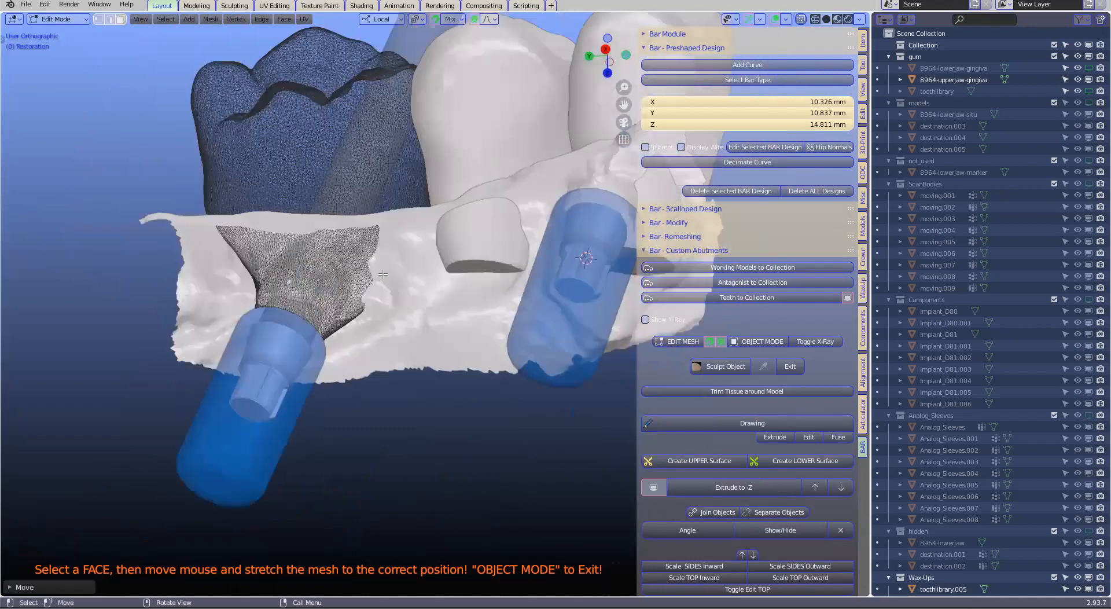
Turn off snapping, check the reshaped molar against the gum from several sides, and return it to Object Mode
middle_click_drag(157, 355, 405, 298)
middle_click_drag(213, 225, 275, 363, "shift")
scroll(329, 260, "up", 1)
key("shift+Tab")
scroll(283, 366, "up", 1)
left_click_drag(346, 277, 341, 305)
middle_click_drag(313, 339, 309, 412)
left_click_drag(296, 325, 323, 321)
middle_click_drag(324, 320, 410, 314)
middle_click_drag(499, 317, 446, 315)
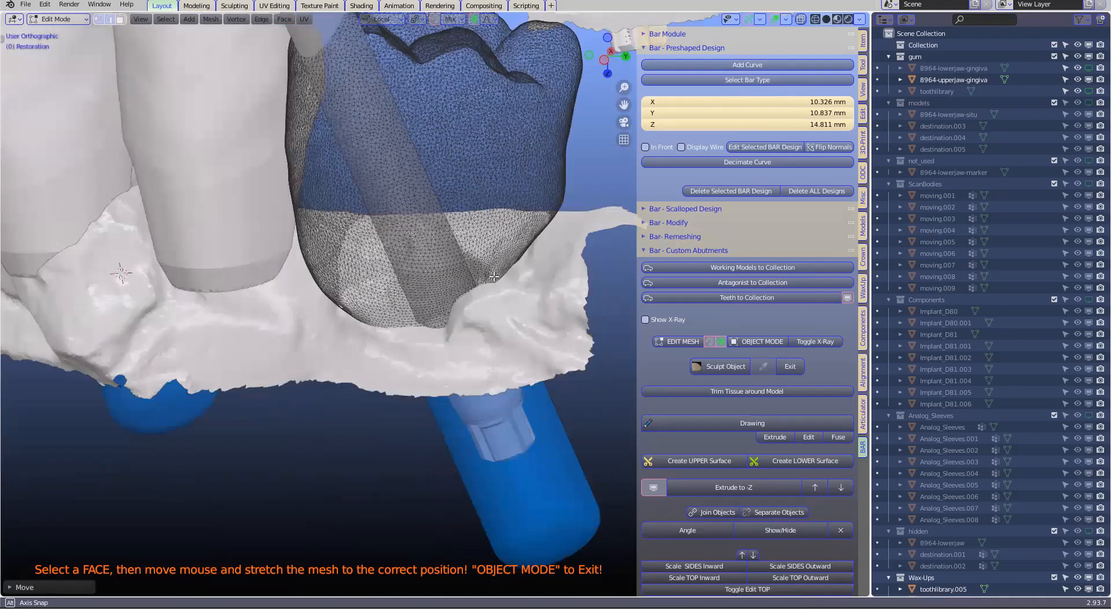
middle_click_drag(536, 309, 843, 353)
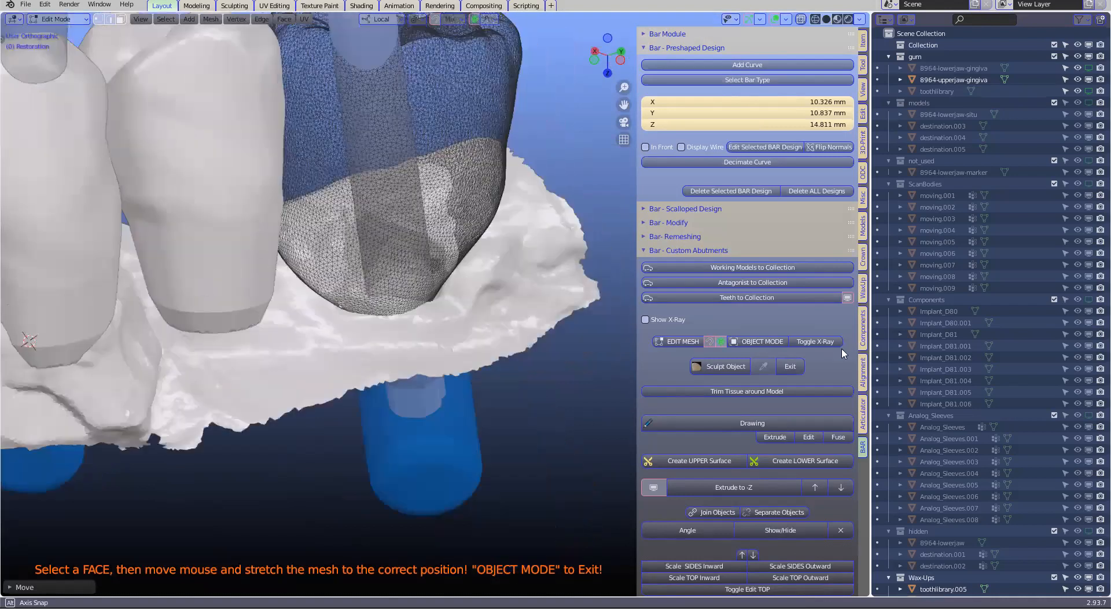
left_click(770, 344)
middle_click_drag(465, 278, 359, 313)
scroll(406, 293, "down", 2)
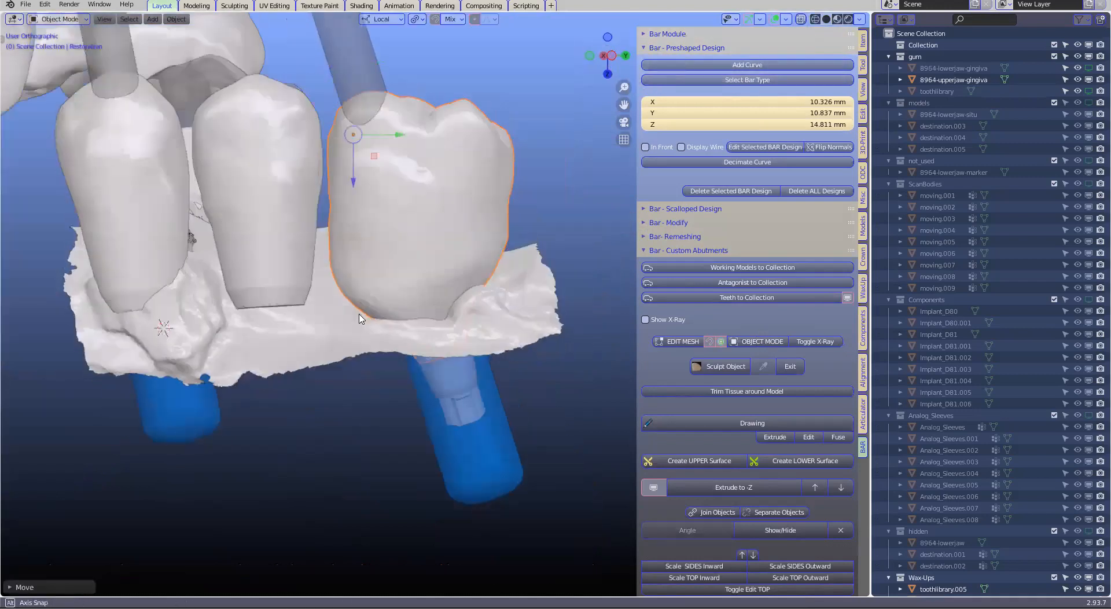
scroll(359, 314, "up", 1)
scroll(497, 327, "up", 1)
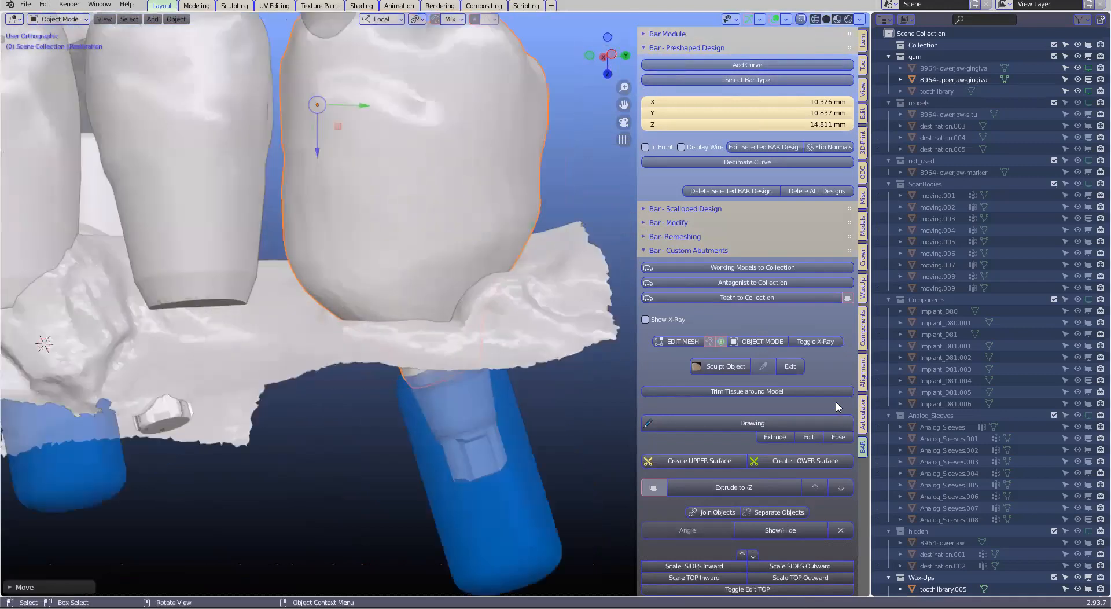
Start Drawing on the molar and place margin points along the gum line of its outer side
scroll(764, 393, "down", 2)
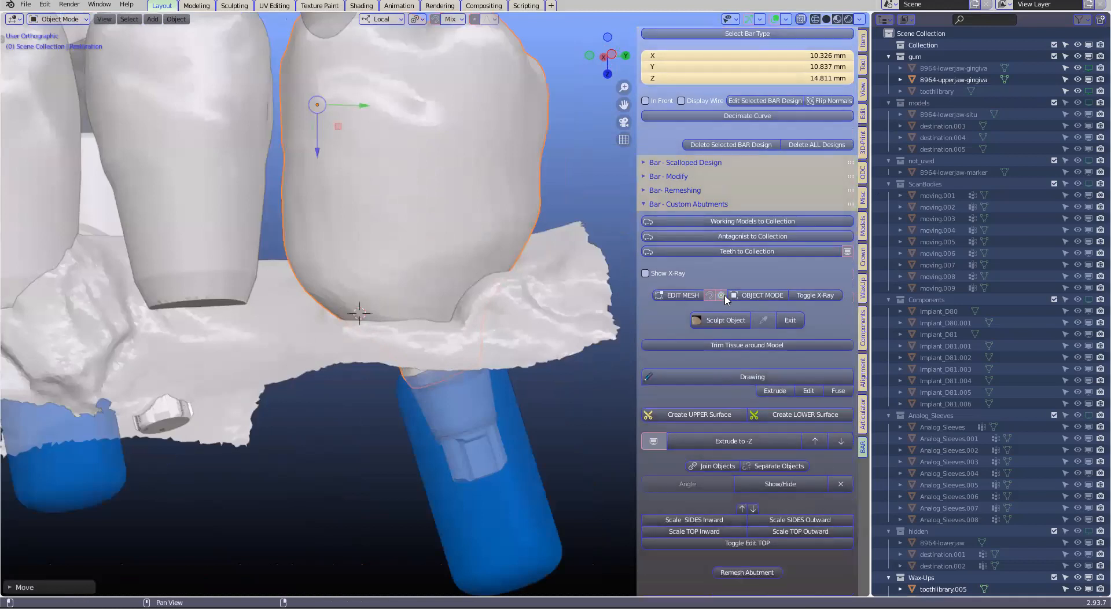
scroll(717, 293, "down", 2)
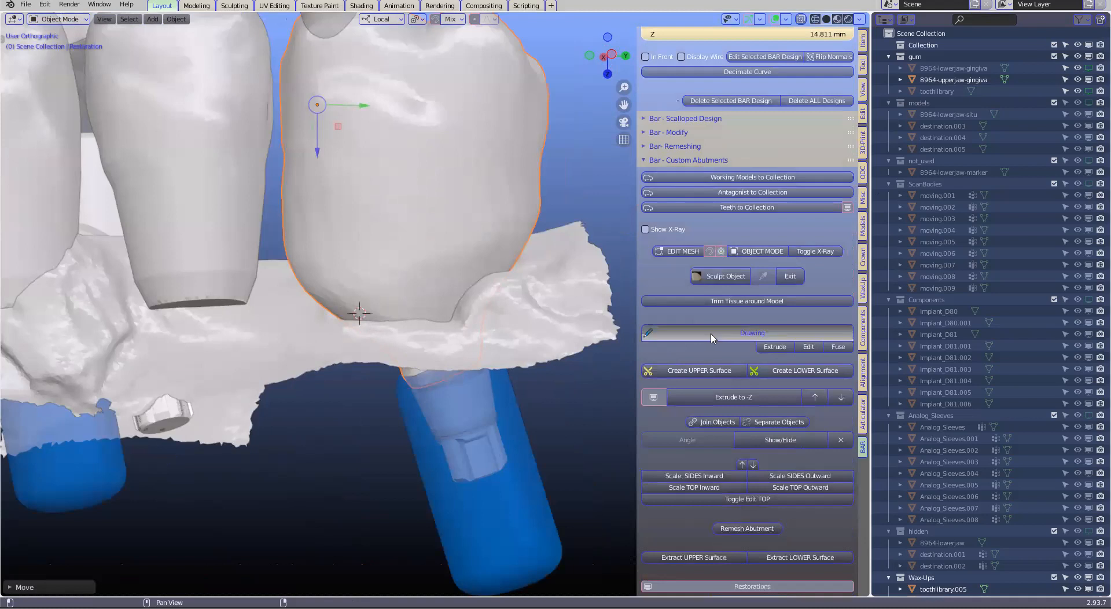
left_click(712, 338)
key("e")
left_click(379, 317)
key("e")
left_click(422, 315)
key("e")
left_click(447, 301)
key("e")
left_click(464, 283)
key("e")
left_click(480, 269)
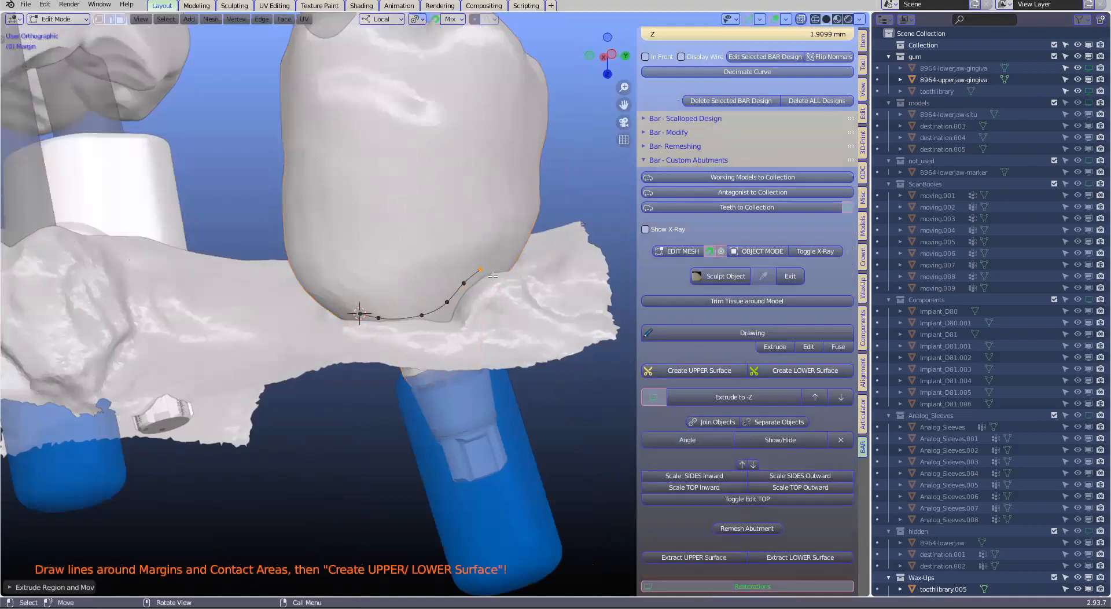
Extend the margin line around the rear end of the molar where it meets the gum
middle_click_drag(492, 276, 407, 301)
key("e")
left_click(514, 267)
key("e")
left_click(534, 260)
key("e")
left_click(556, 245)
left_click(582, 226)
middle_click_drag(556, 245, 309, 293)
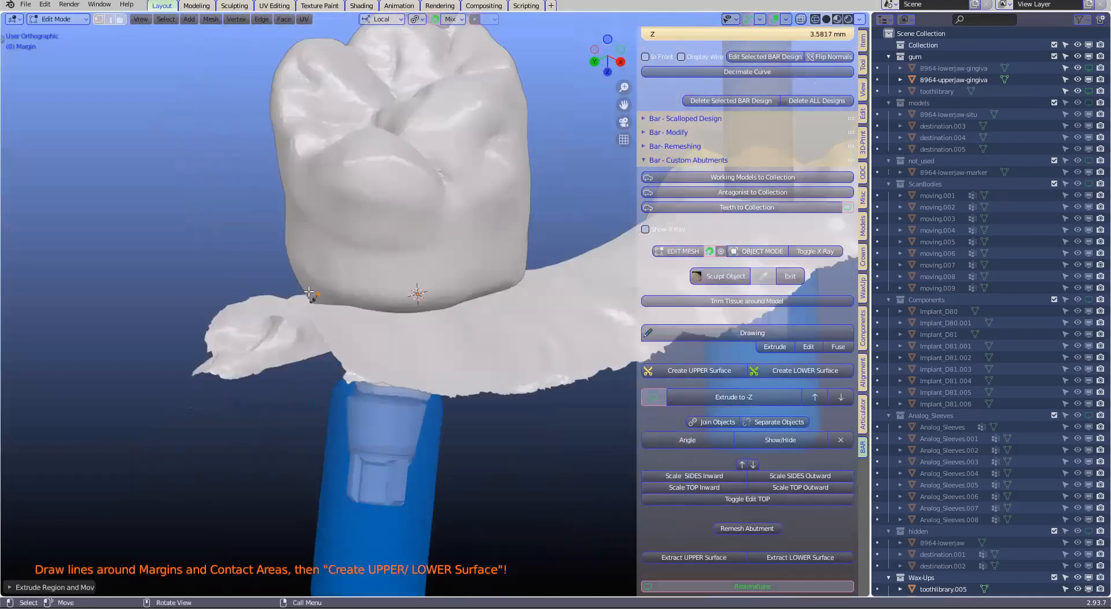
Continue the margin points along the gum line on the molar's opposite, inner side
key("e")
left_click(331, 294)
key("e")
left_click(358, 298)
key("e")
left_click(389, 299)
key("e")
left_click(425, 300)
key("e")
left_click(460, 295)
key("e")
left_click(489, 286)
key("e")
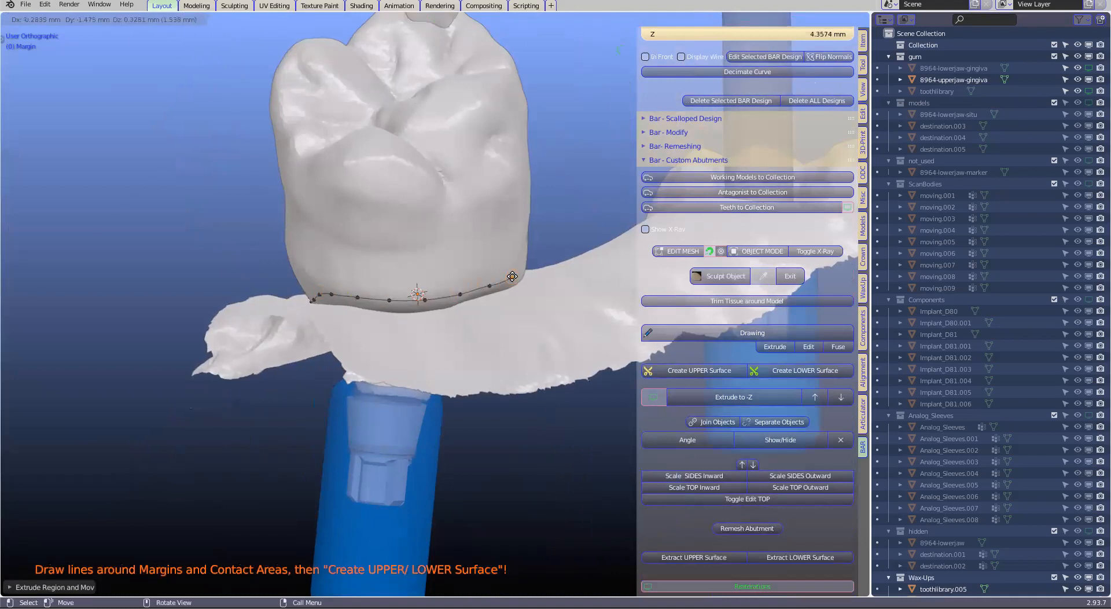
left_click(512, 277)
Carry the margin line around the molar's front end, facing the neighbouring tooth
mouse_move(486, 275)
middle_mouse_down()
mouse_move(333, 259)
mouse_move(501, 271)
middle_mouse_up()
scroll(502, 270, "up", 1)
key("e")
left_click(545, 295)
key("e")
left_click(577, 305)
key("e")
left_click(592, 319)
Place the last margin points on the molar's outer side to bring the line back to its starting point
middle_click_drag(592, 319, 408, 305)
scroll(599, 319, "up", 1)
scroll(596, 323, "down", 1)
key("e")
left_click(425, 317)
key("e")
left_click(452, 338)
key("e")
left_click(475, 351)
key("e")
left_click(492, 357)
right_click(517, 362, "shift")
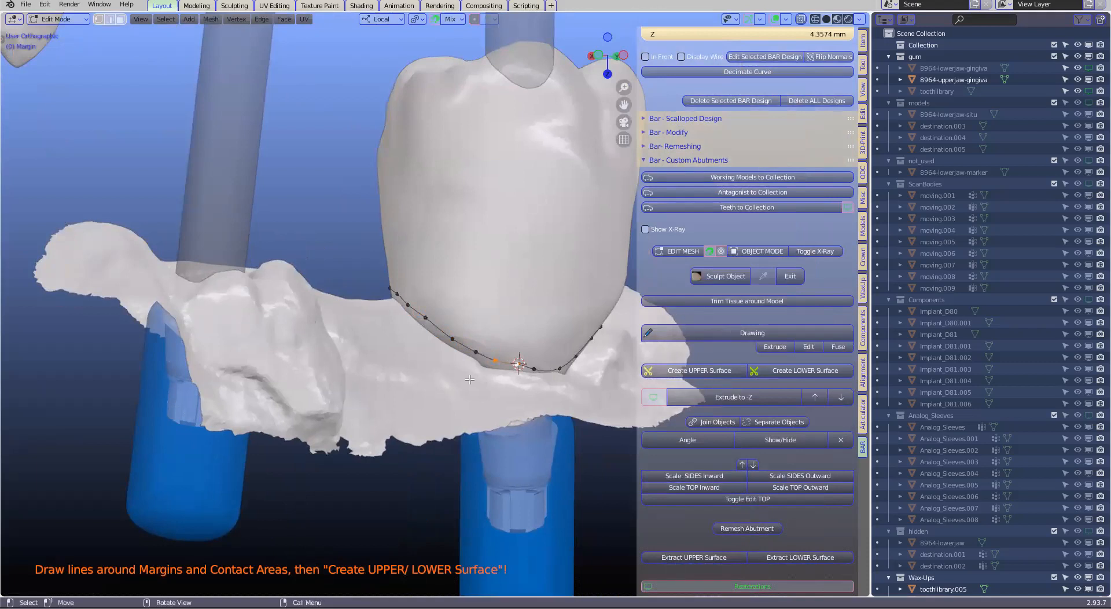
Create the upper surface from the margin line drawn around the molar
middle_click_drag(548, 368, 704, 372)
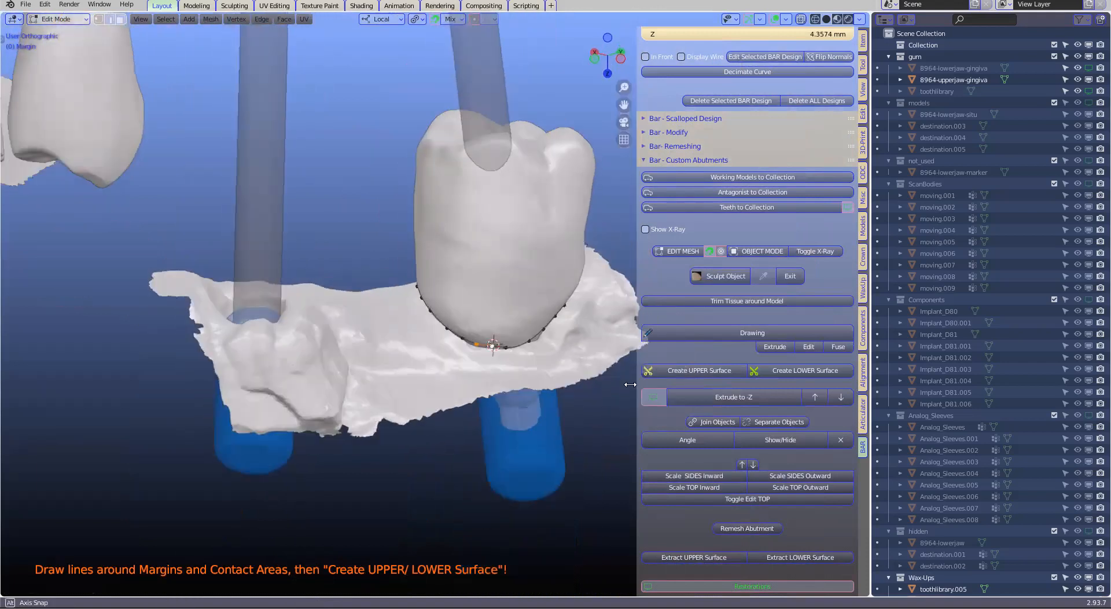
left_click(705, 372)
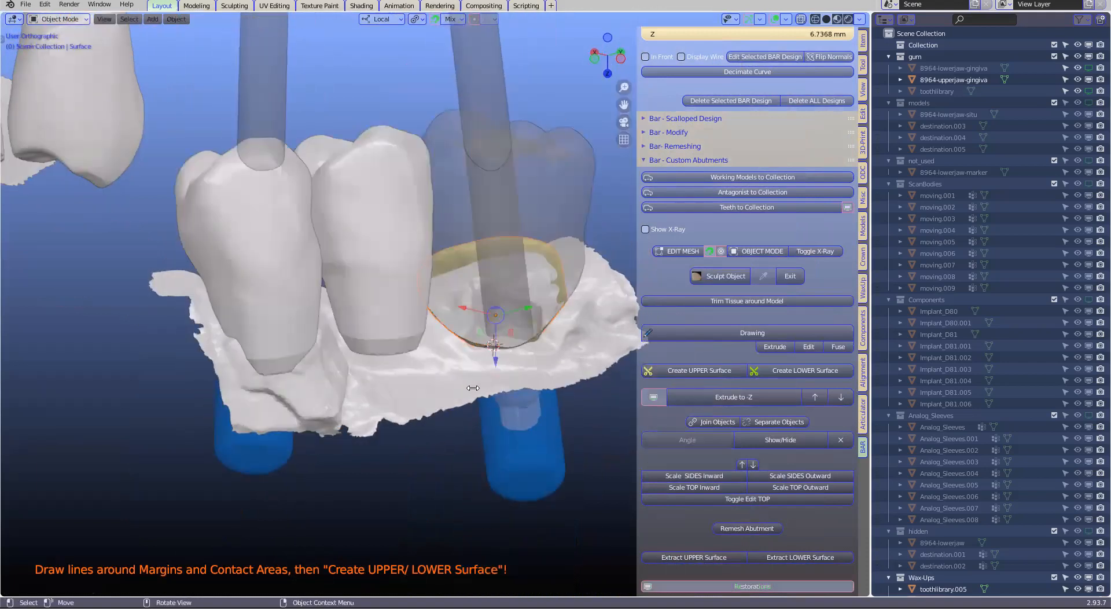
middle_click_drag(345, 311, 350, 276)
Hide the 8964-upperjaw-gingiva model and select the premolar restoration over the next implant
left_click(490, 404)
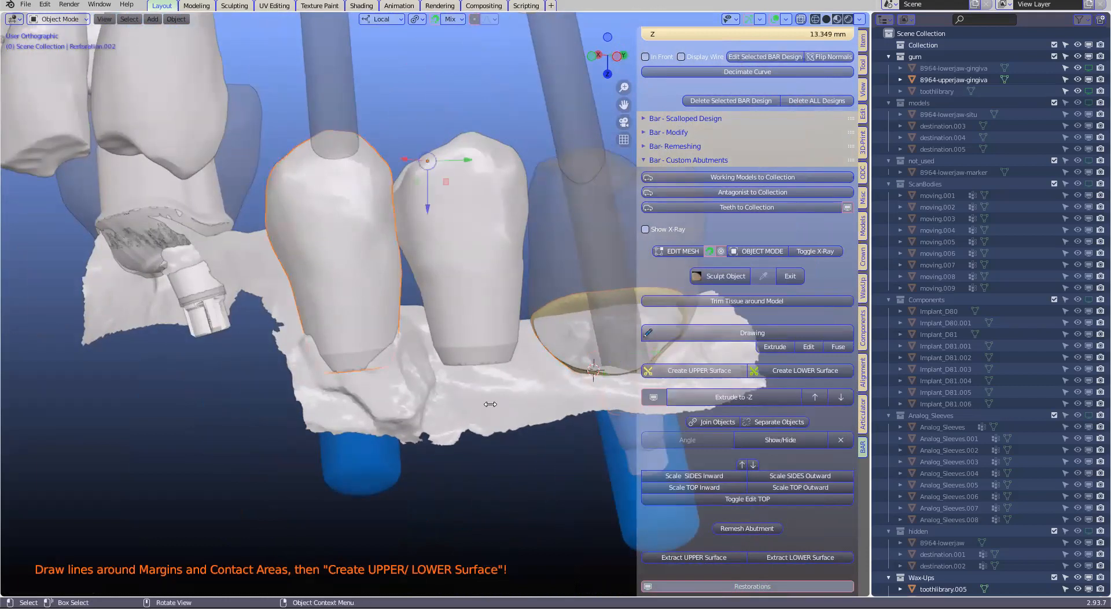
key("h")
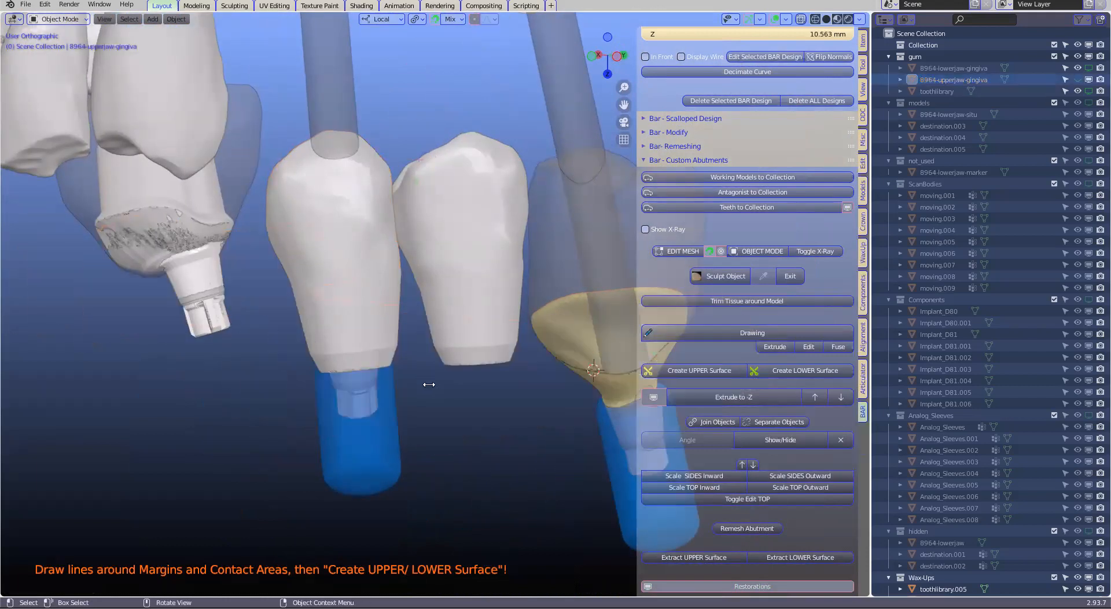
left_click(350, 319)
middle_click_drag(395, 363, 548, 307)
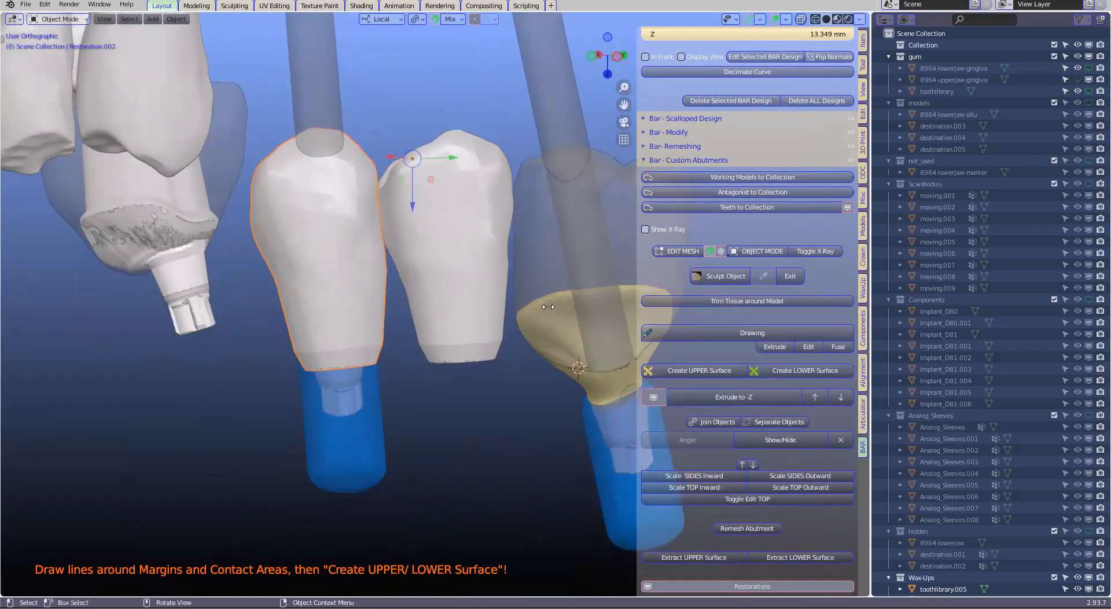
Open the premolar restoration's mesh for editing with X-ray display on and circle-select the band of vertices at its base
left_click(680, 251)
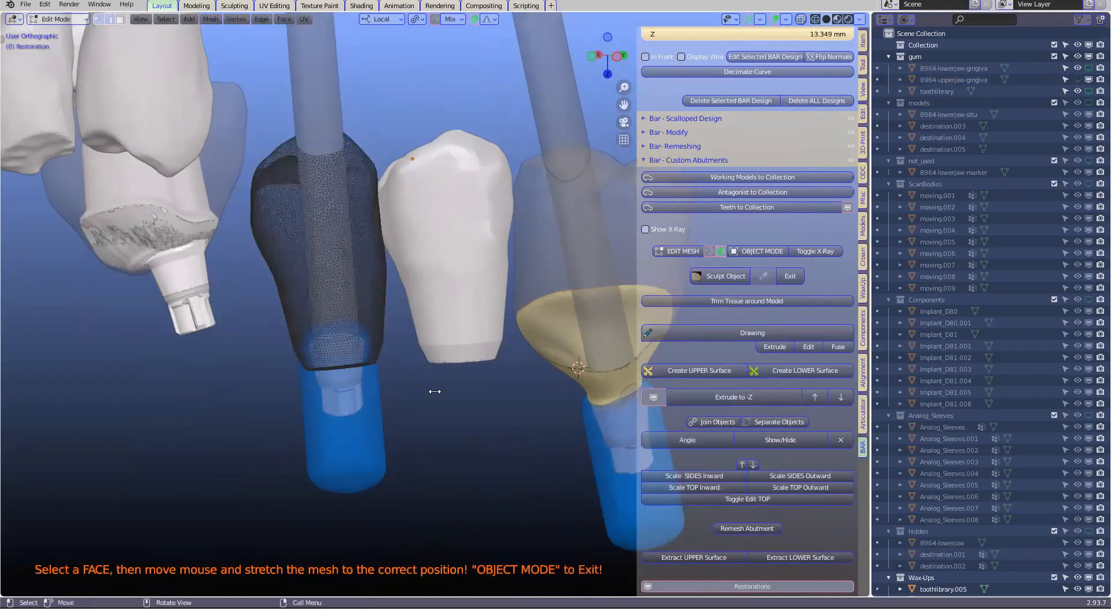
left_click(645, 229)
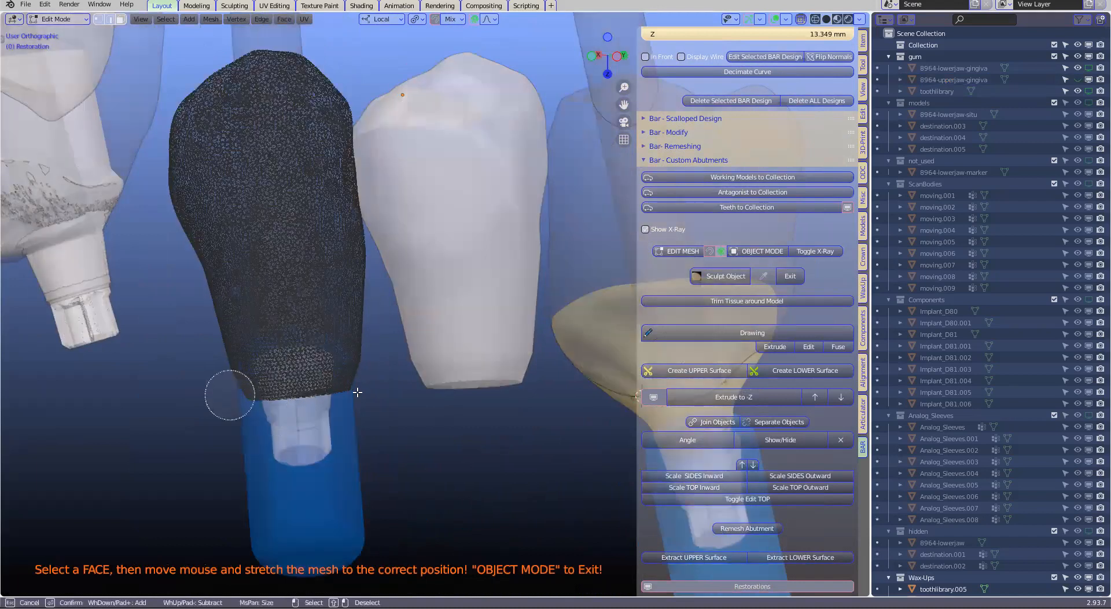
left_click_drag(228, 392, 364, 392)
right_click(385, 435)
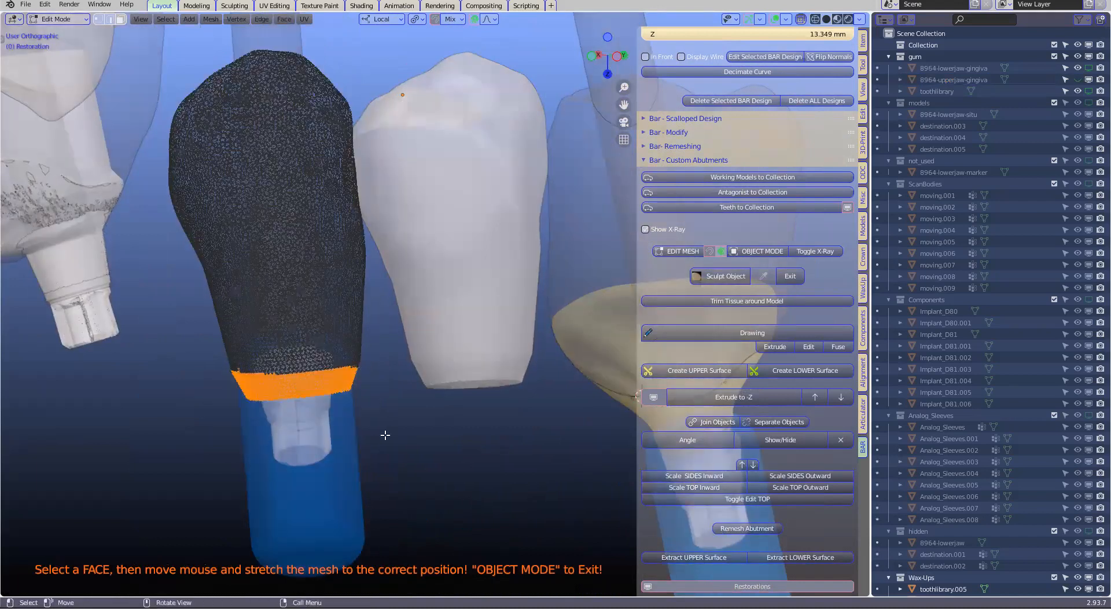
Scale the selected base of the premolar restoration down and move it onto the top of the implant component
scroll(386, 435, "up", 1)
key("s")
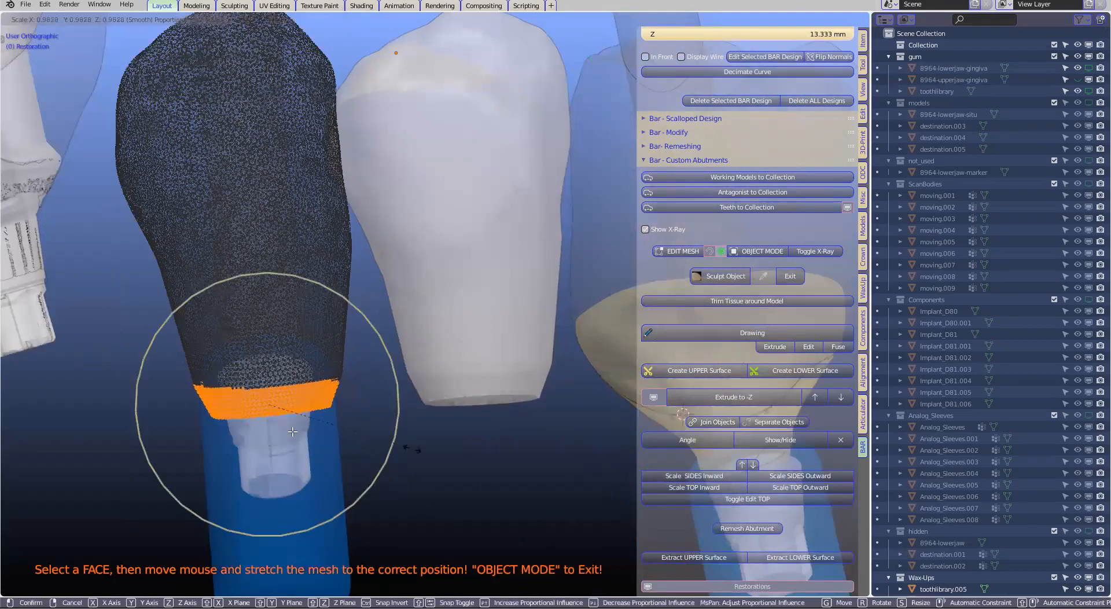
left_click(286, 382)
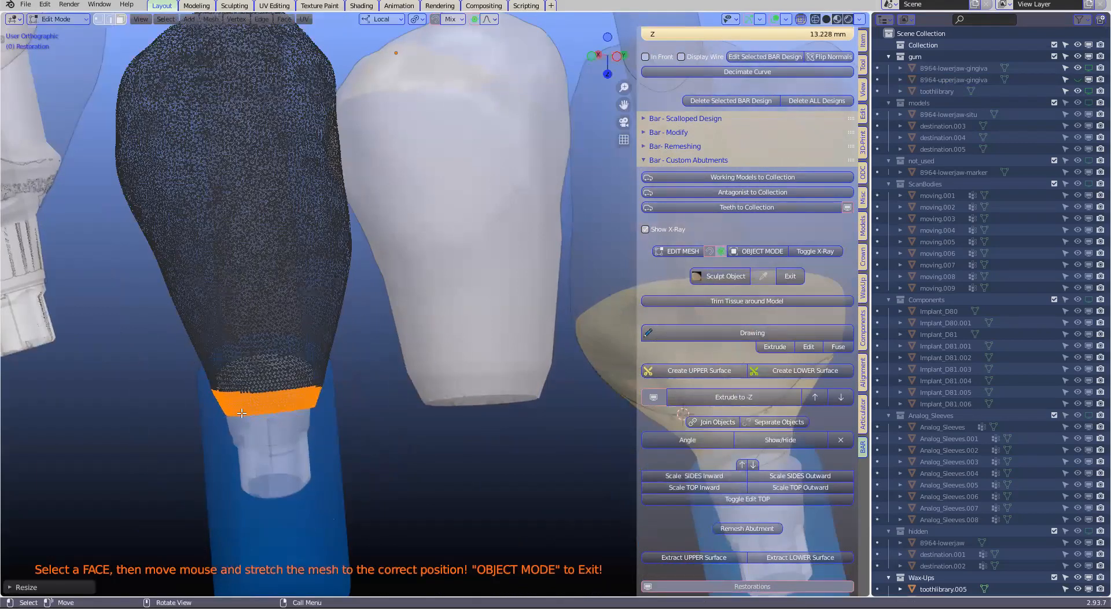
key("g")
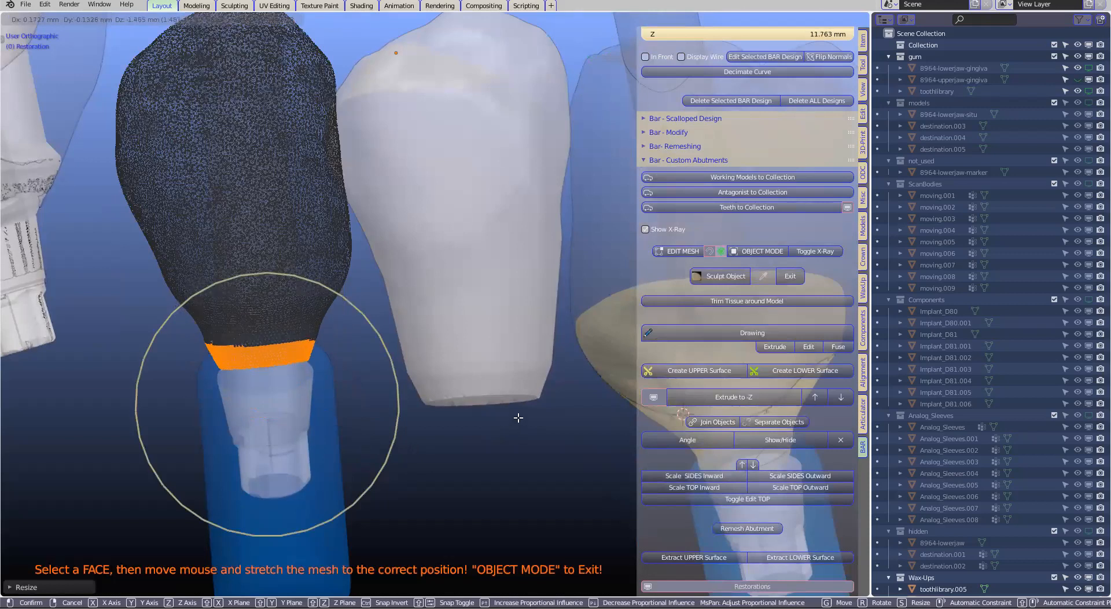
left_click(512, 417)
middle_click_drag(512, 417, 508, 415)
Rotate the premolar's base to match the implant's tilt and move it over the implant component from the side
middle_click_drag(677, 412, 308, 433)
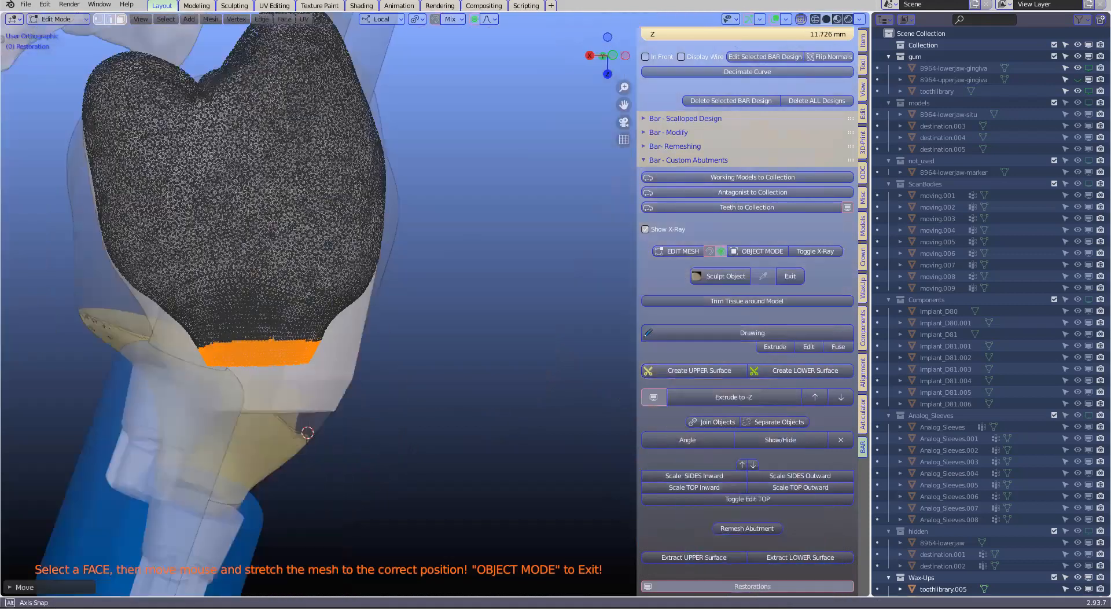
scroll(471, 409, "up", 1)
middle_click_drag(487, 432, 503, 412)
key("r")
left_click(359, 421)
middle_click_drag(358, 421, 346, 426)
key("g")
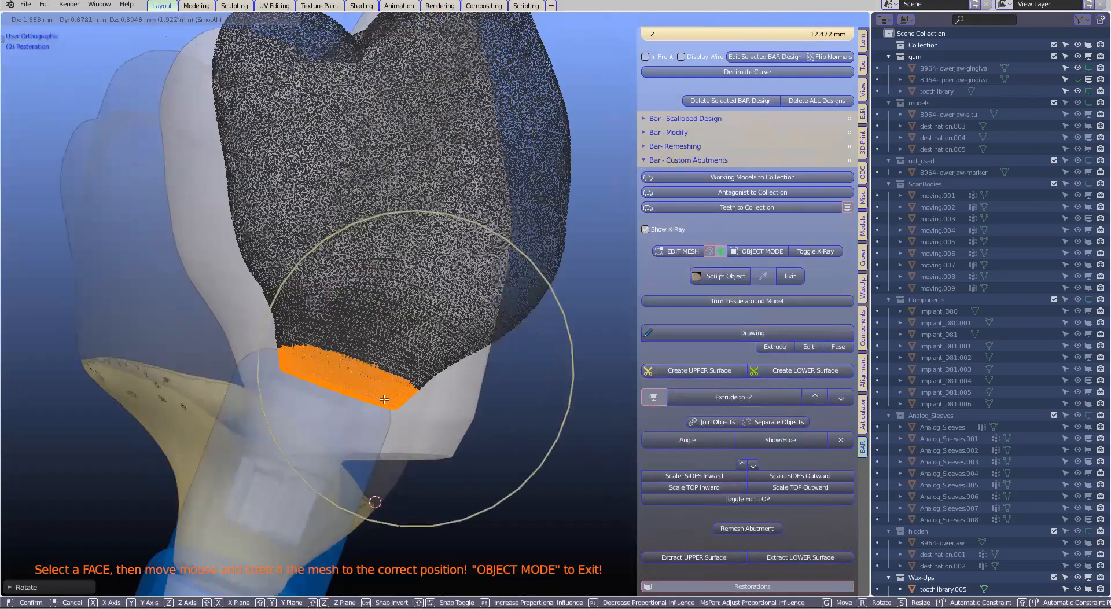
left_click(412, 399)
Fine-tune the rotation and position of the premolar's base so it sits flush on the implant component
middle_click_drag(364, 396, 409, 395)
key("r")
left_click(409, 391)
key("g")
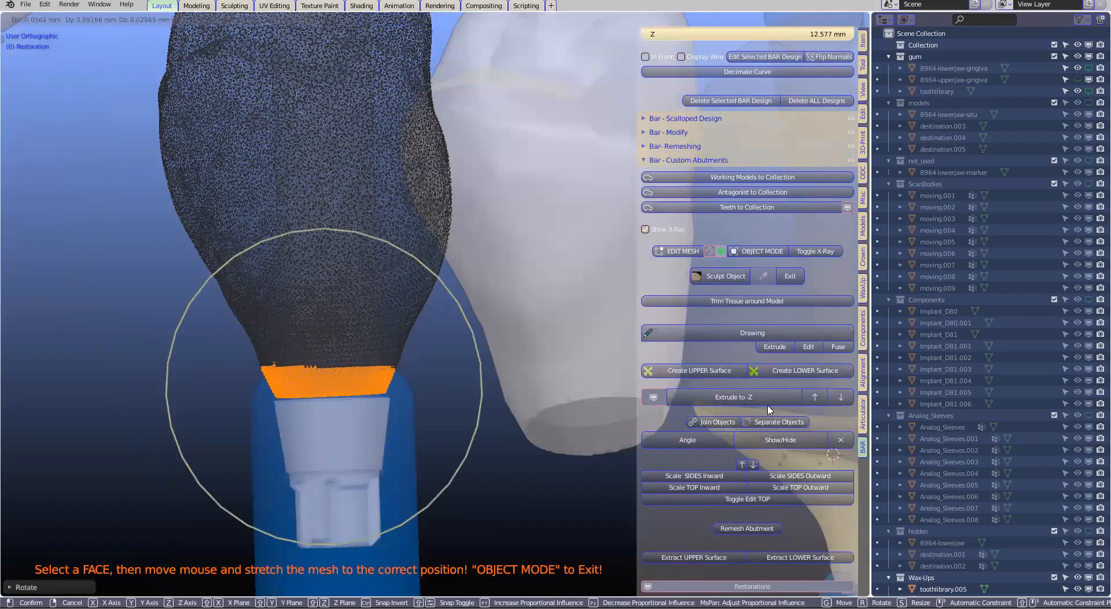
left_click(770, 409)
middle_click_drag(745, 295, 768, 246, "shift")
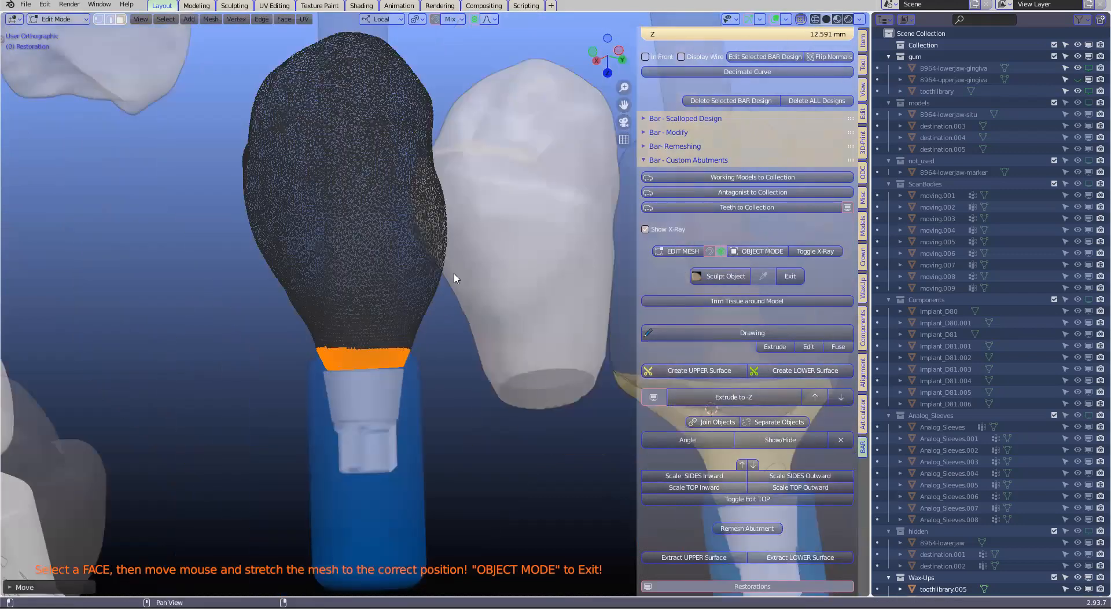
Return the premolar restoration to Object Mode, turn off X-ray display, and check its base beside the neighbouring tooth
key("Tab")
left_click(645, 229)
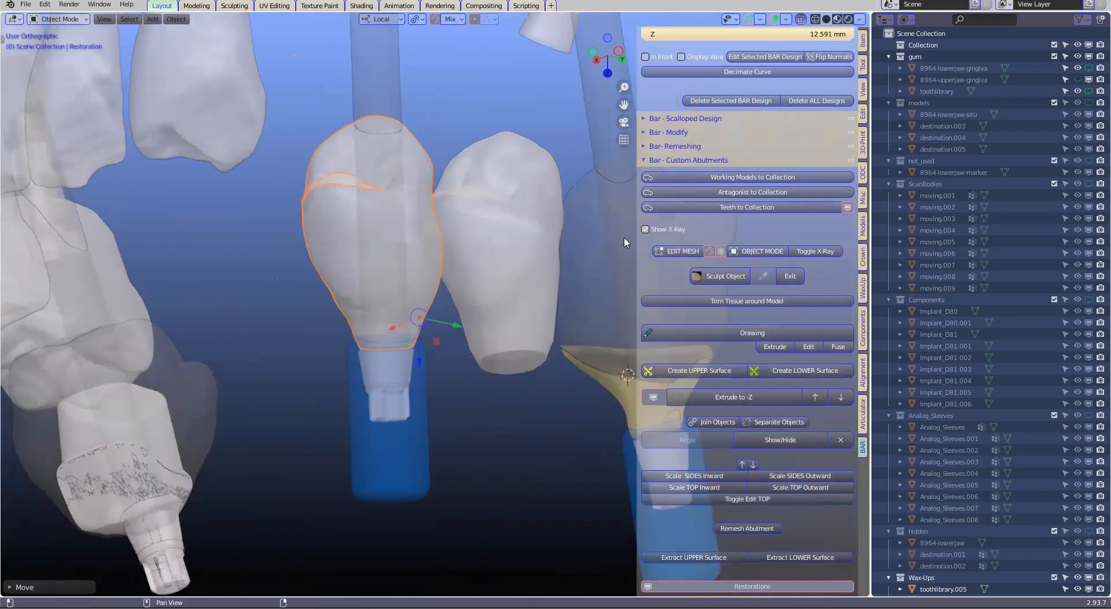
middle_click_drag(431, 336, 427, 346)
middle_click_drag(371, 357, 334, 369, "shift")
scroll(324, 377, "down", 1)
scroll(290, 379, "up", 5)
middle_click_drag(427, 345, 438, 334)
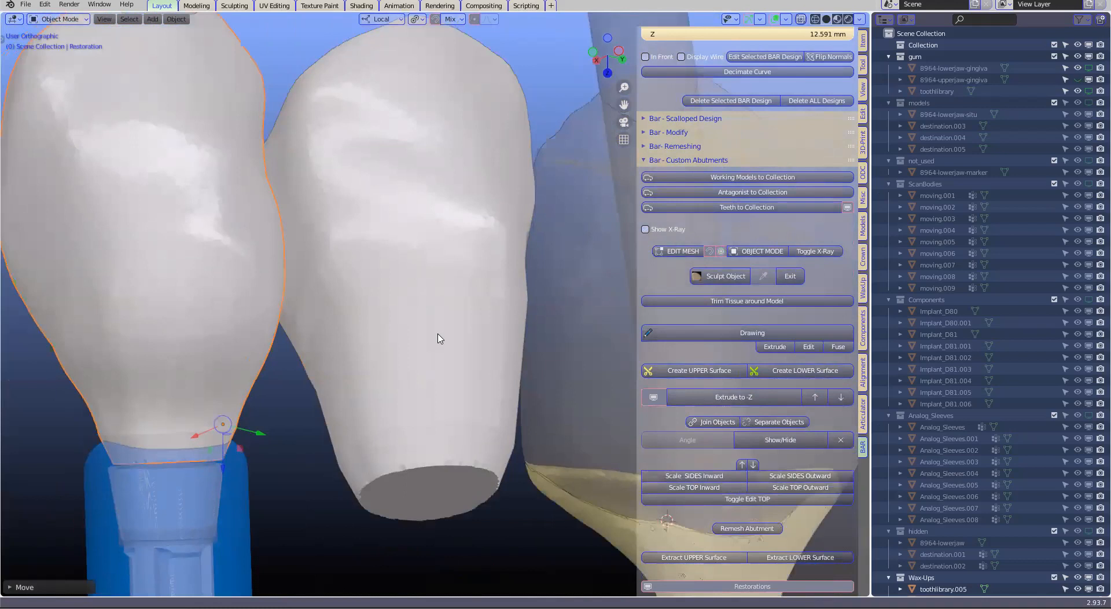
Unhide all hidden objects and select the premolar restoration above the gum model and its implant
scroll(438, 334, "down", 1)
middle_click_drag(346, 388, 452, 346, "shift")
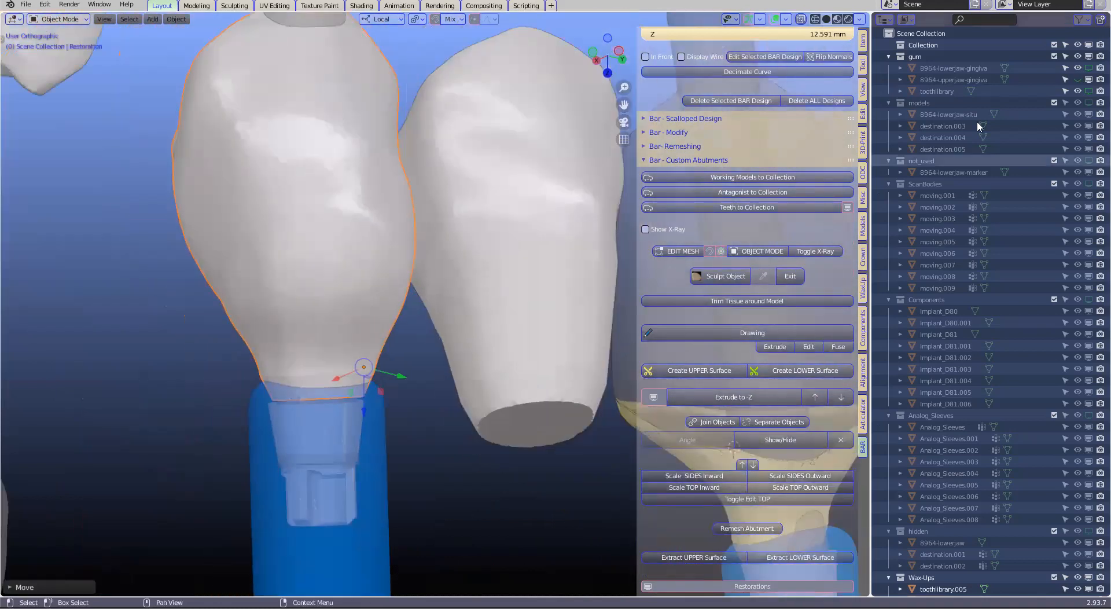
left_click(449, 451)
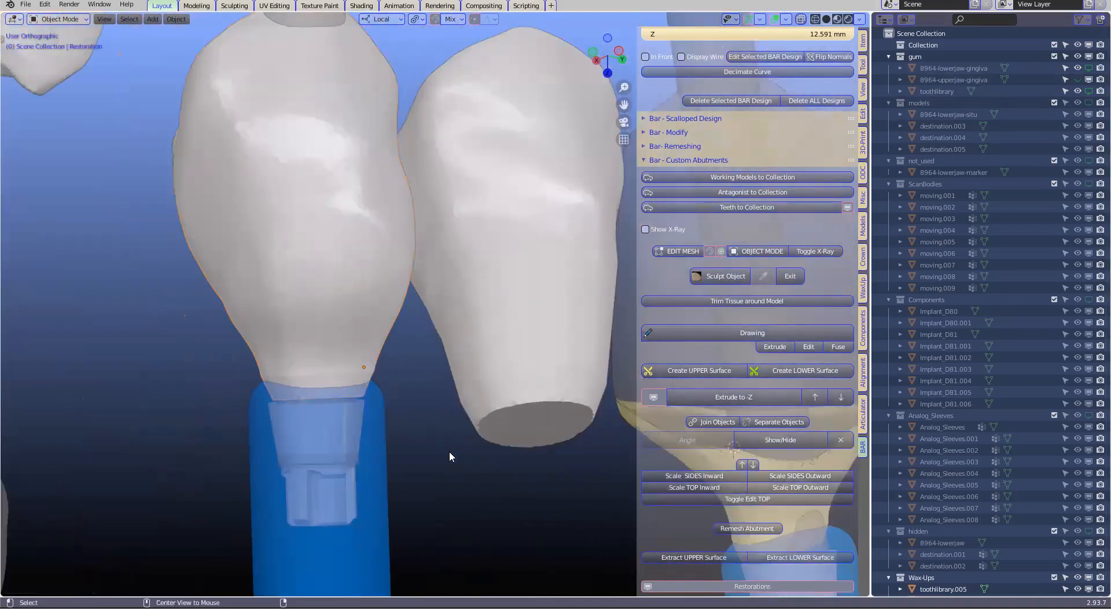
key("alt+h")
middle_click_drag(366, 433, 356, 452)
left_click(311, 348)
middle_click_drag(309, 350, 313, 326)
scroll(304, 339, "up", 1)
middle_click_drag(241, 342, 288, 312)
middle_click_drag(340, 369, 463, 275, "shift")
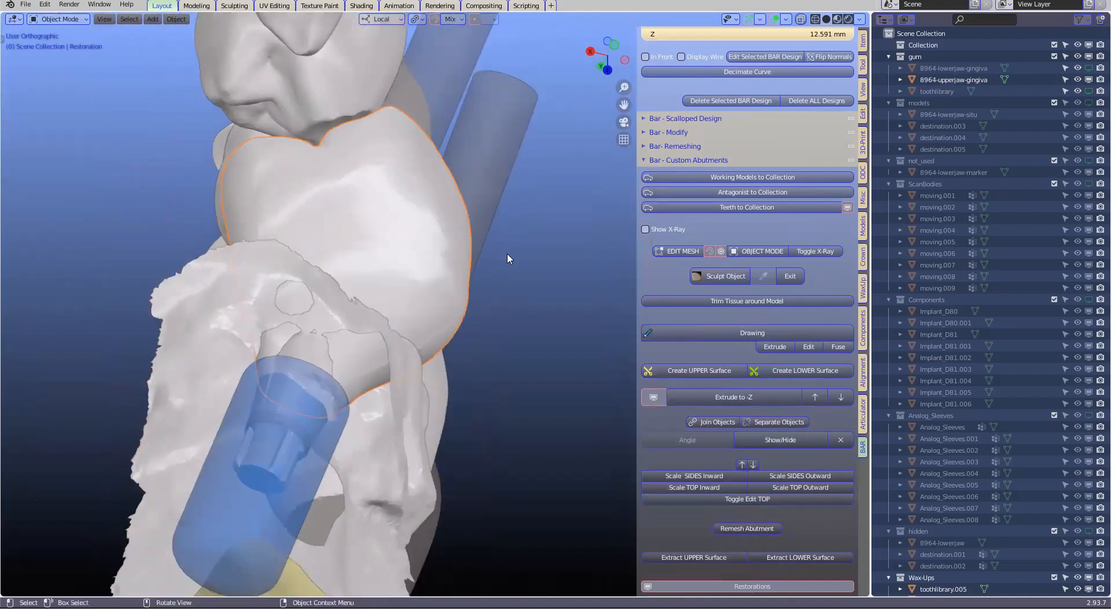
Pull the lower part of the premolar restoration's mesh with proportional editing to fit the gum contour, and return to Object Mode
left_click(675, 253)
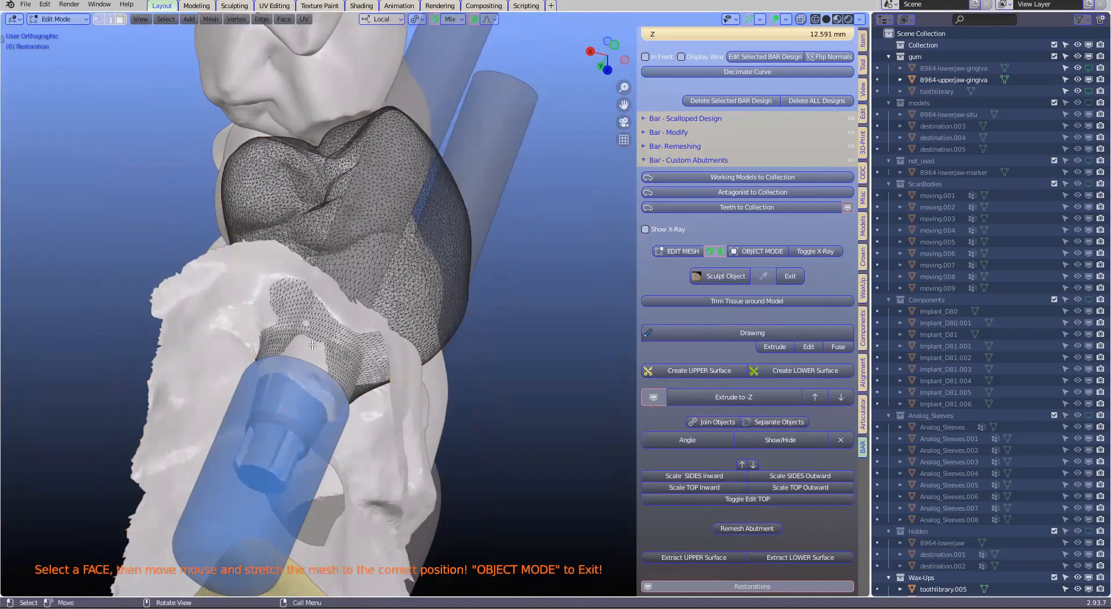
left_click_drag(300, 331, 328, 315)
middle_click_drag(251, 315, 256, 290)
middle_click_drag(201, 247, 411, 273)
middle_click_drag(317, 267, 468, 318)
middle_click_drag(549, 299, 778, 249)
key("g")
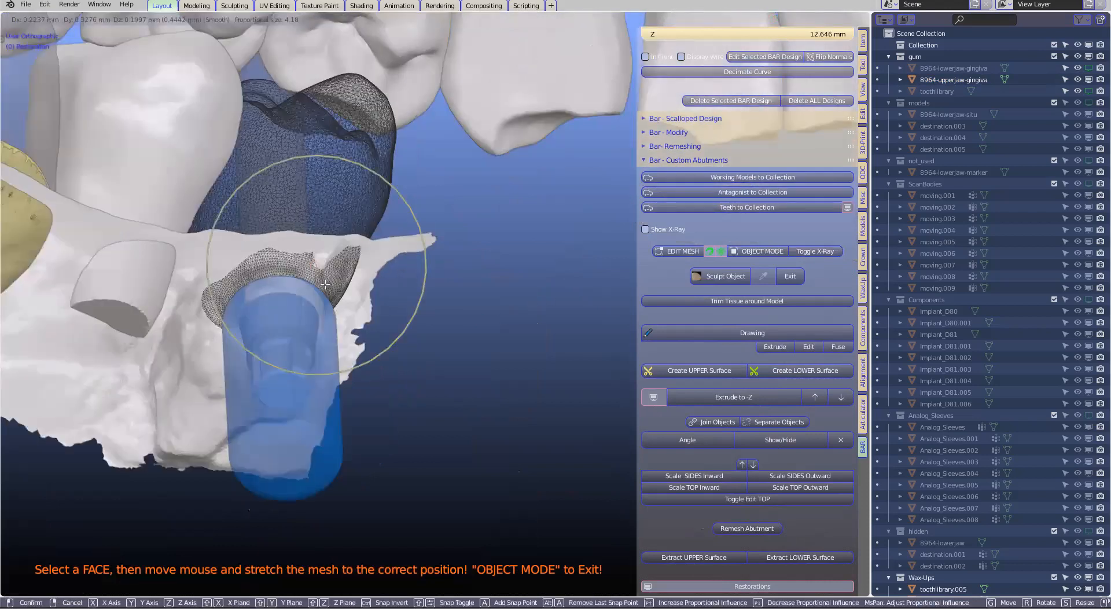
left_click(423, 301)
middle_click_drag(293, 267, 335, 267)
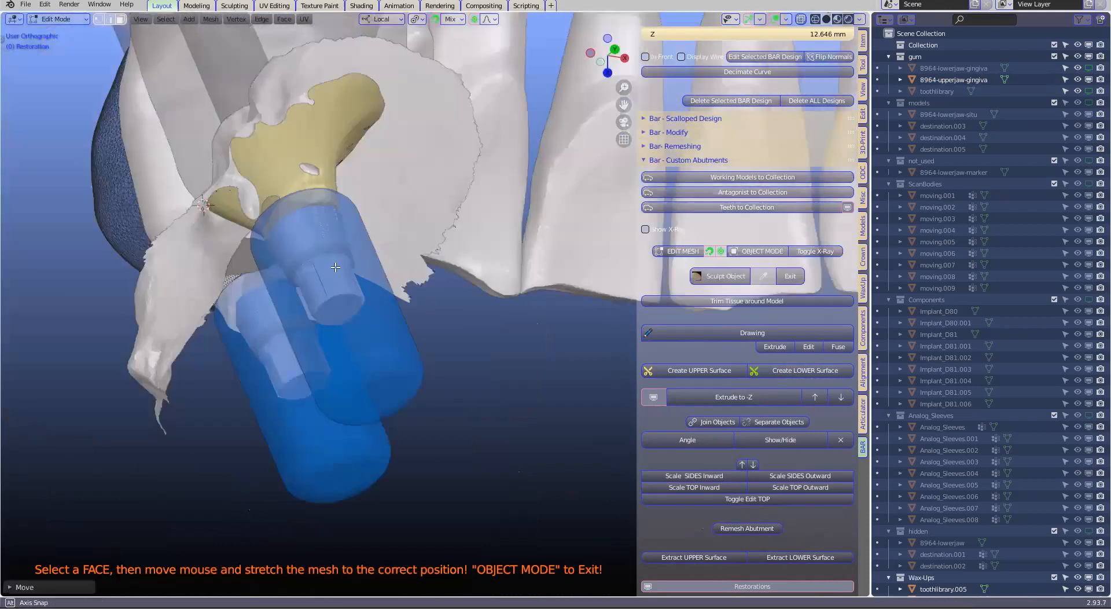
middle_click_drag(255, 229, 430, 294)
left_click(757, 252)
Start a margin line on the premolar restoration by extruding points along the gum edge above the implant
middle_click_drag(307, 282, 311, 319, "shift")
key("ctrl+z")
key("e")
left_click(306, 299)
key("e")
left_click(311, 320)
key("e")
left_click(323, 332)
key("e")
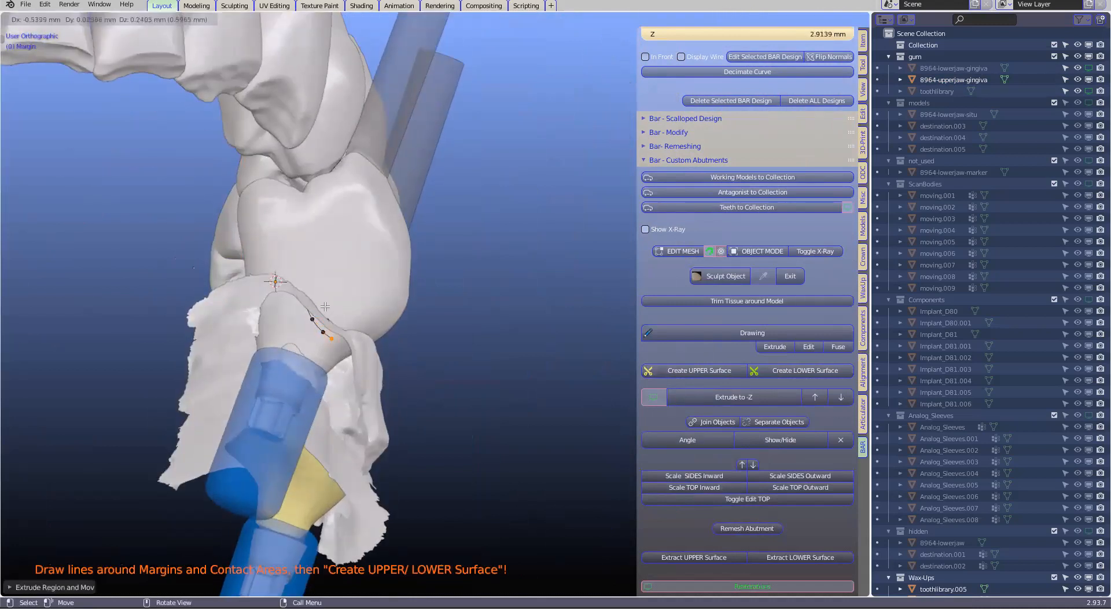
left_click(335, 340)
Extend the premolar's margin line with three more points along the gum edge on the adjacent side
middle_click_drag(335, 340, 378, 317)
key("e")
left_click(386, 318)
key("e")
left_click(425, 322)
key("e")
left_click(462, 326)
middle_click_drag(463, 331, 513, 270)
key("e")
left_click(495, 290)
key("e")
left_click(503, 304)
key("e")
left_click(525, 305)
key("ctrl+z")
key("ctrl+z")
key("ctrl+z")
key("ctrl+z")
Continue the premolar's margin line across the remaining side of the tooth, just above the gum edge
key("e")
left_click(508, 273)
key("e")
left_click(522, 260)
Complete the margin line around the premolar and create the UPPER surface from it
key("e")
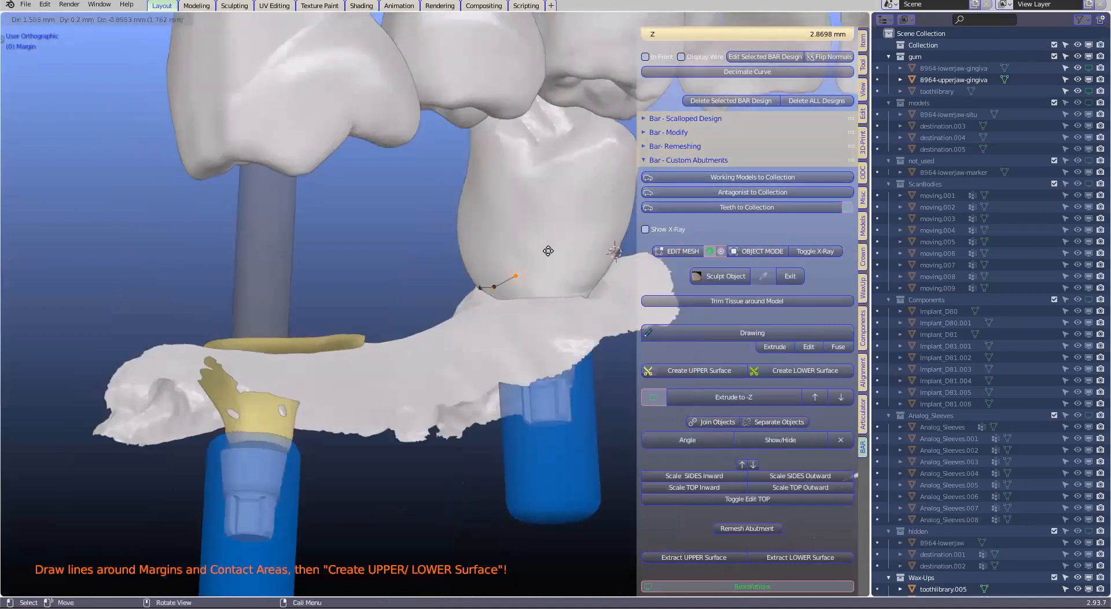
left_click(550, 250)
left_click(588, 252)
key("e")
left_click(616, 255)
middle_click_drag(616, 255, 507, 272)
scroll(518, 281, "up", 1)
key("e")
left_click(477, 284)
left_click(673, 371)
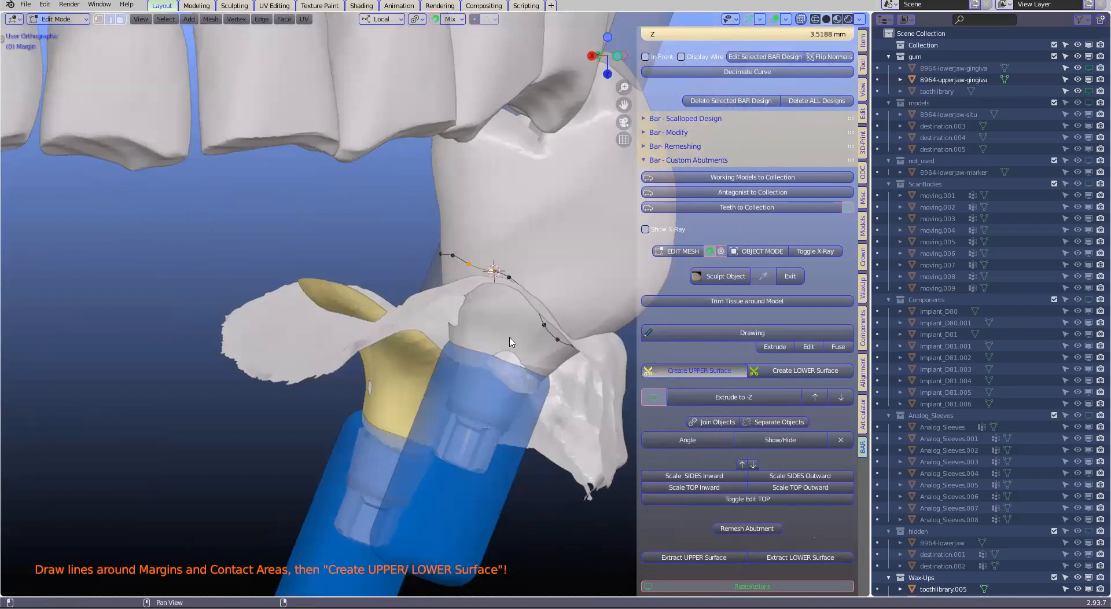
middle_click_drag(518, 342, 490, 213)
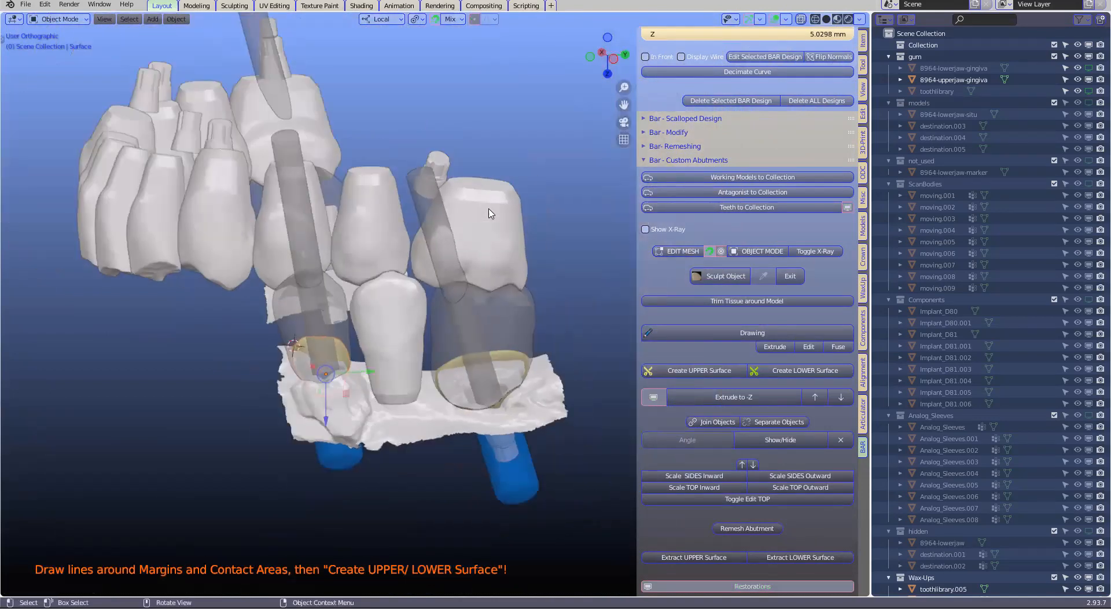
Hide the opposing teeth above the restorations and the wax-up tooth between the two implants
left_click(430, 242)
key("h")
left_click(385, 250)
key("h")
left_click(322, 262)
key("h")
middle_click_drag(327, 265, 421, 255)
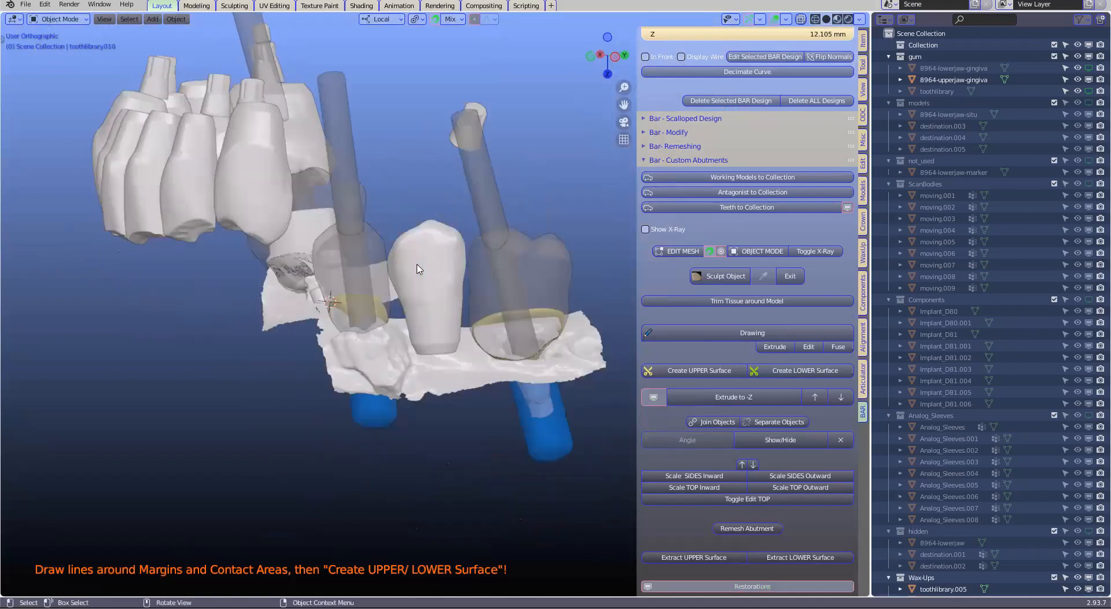
scroll(427, 276, "down", 1)
Hide the restorations temporarily, select both abutment surfaces, and examine them along the ridge
left_click(657, 397)
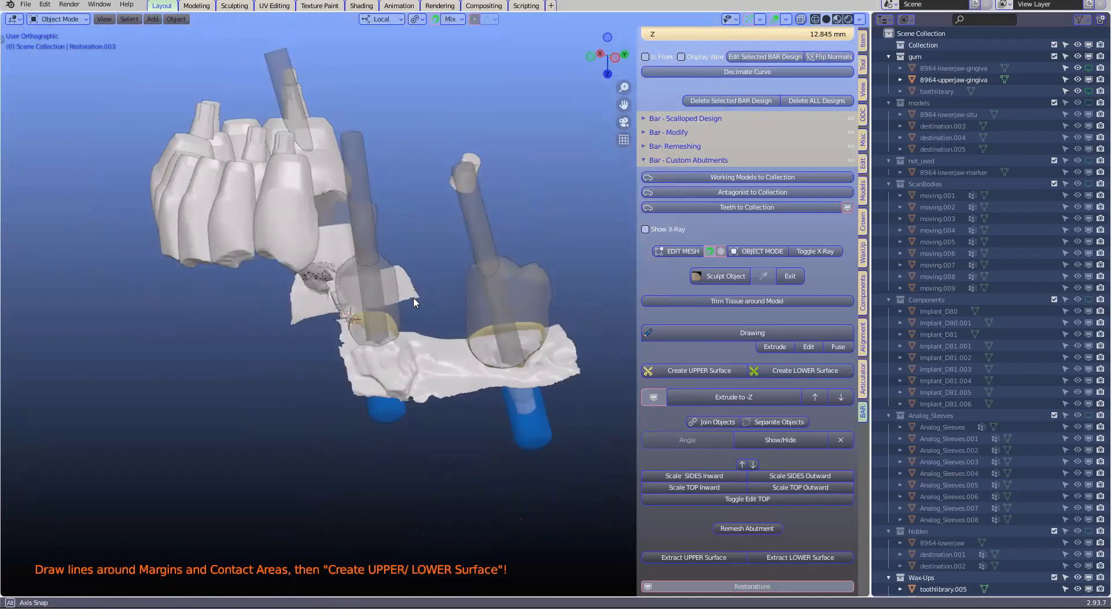
middle_click_drag(401, 336, 400, 339)
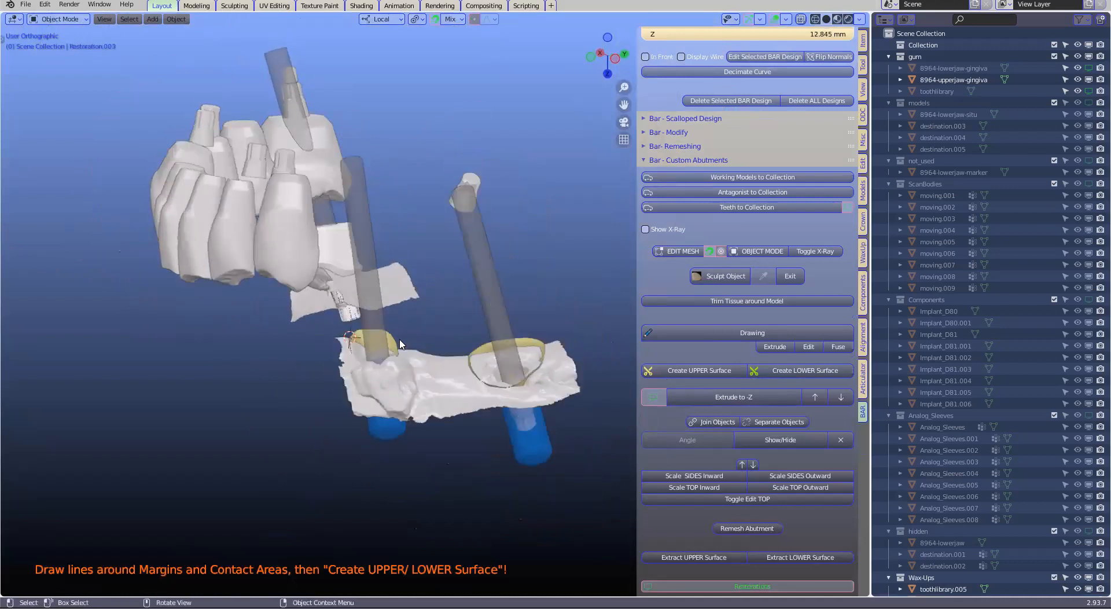
left_click(472, 348)
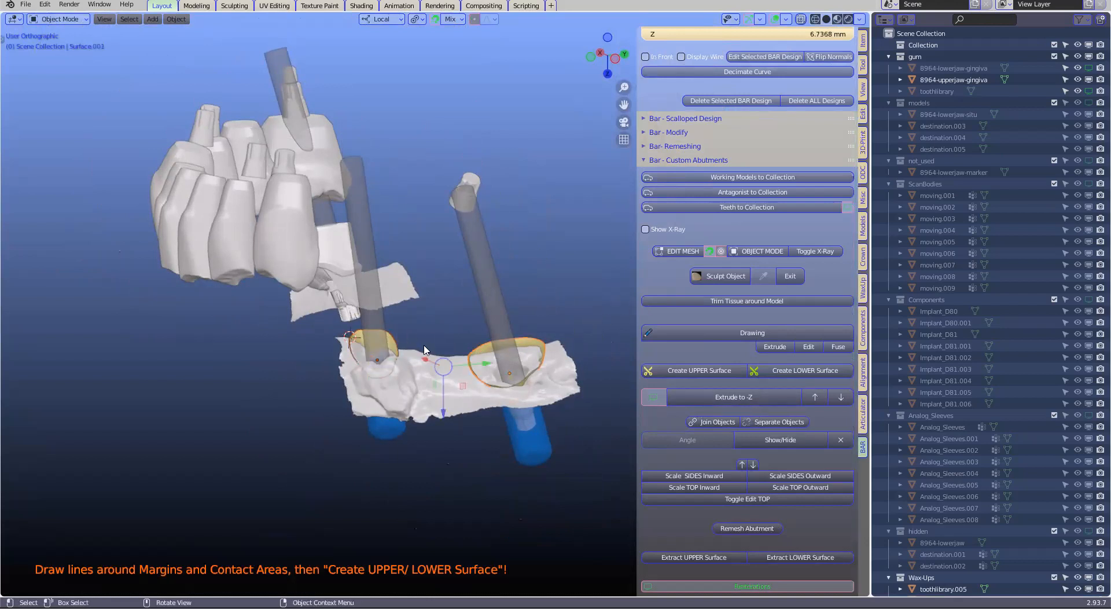
scroll(431, 348, "down", 1)
middle_click_drag(410, 290, 438, 405)
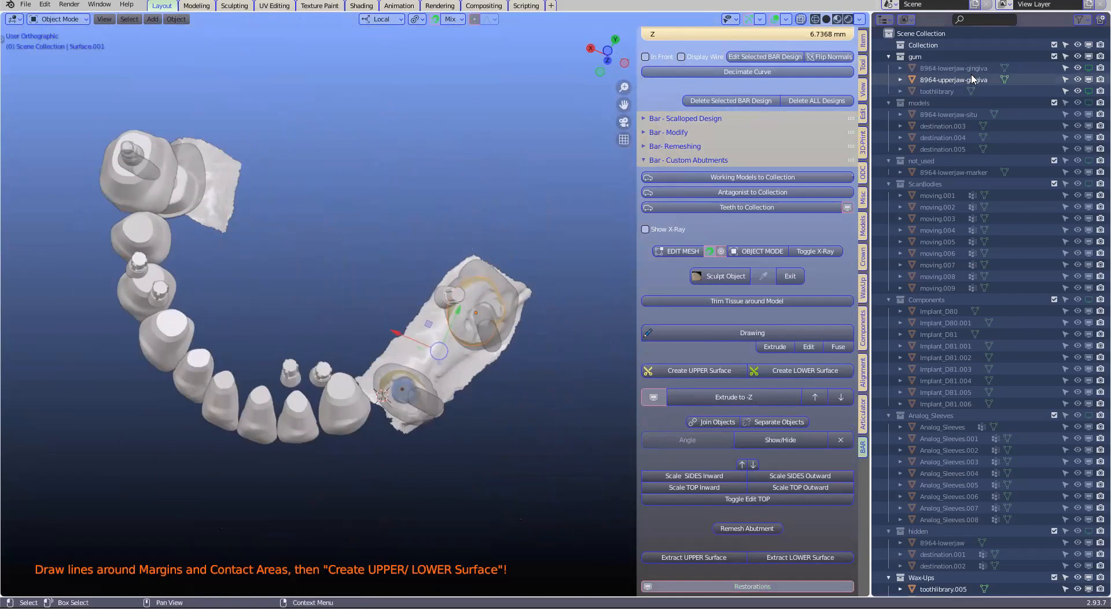
Show the full gum model and remove the wax-up tooth next to the premolar implant from view
left_click(1089, 90)
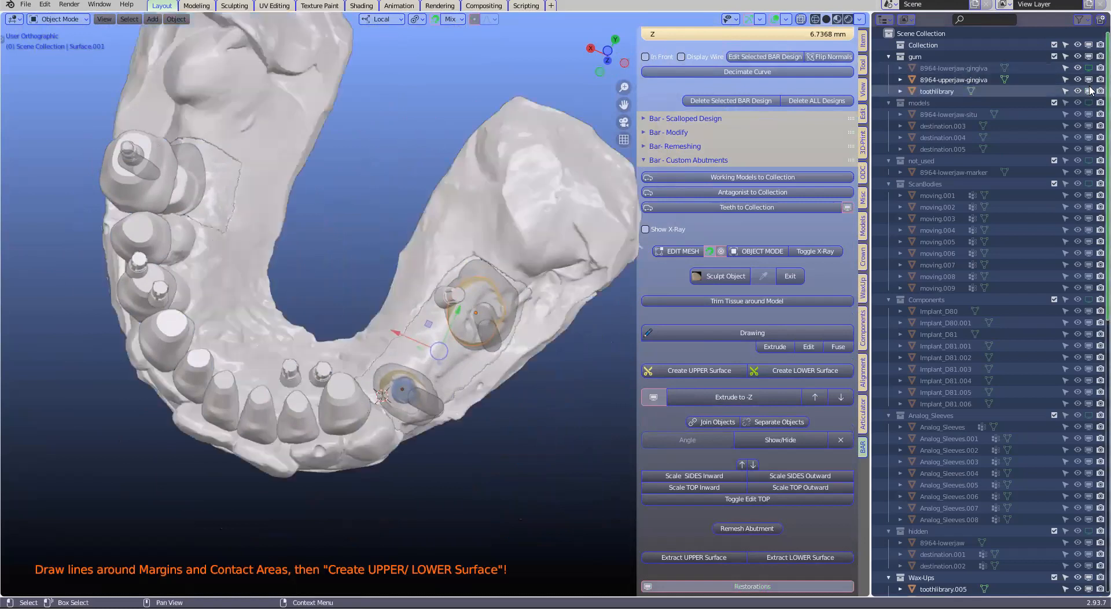
scroll(483, 323, "up", 1)
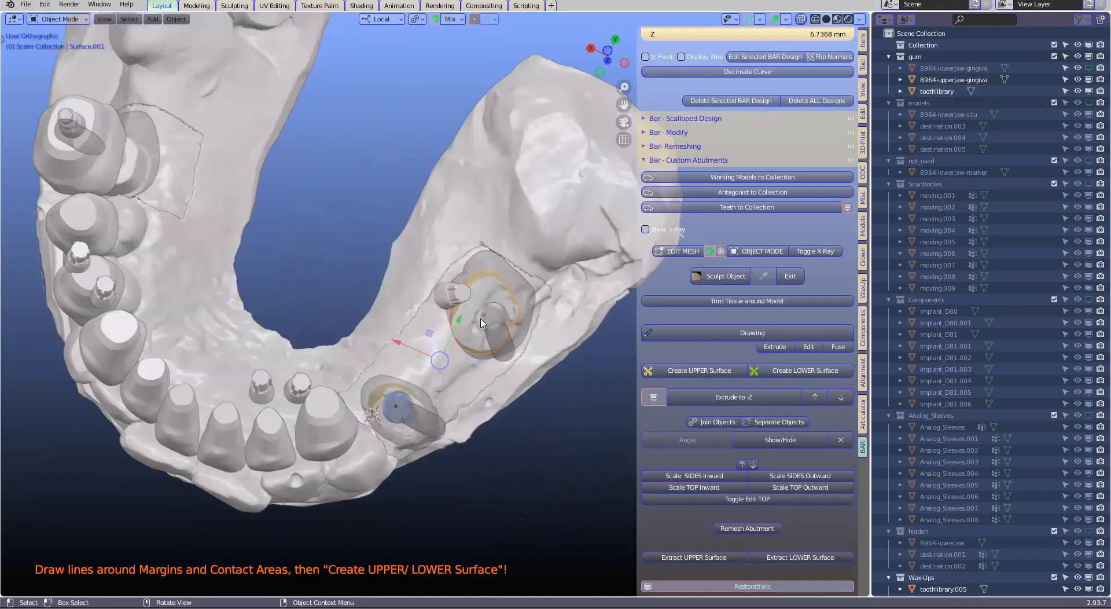
key("Delete")
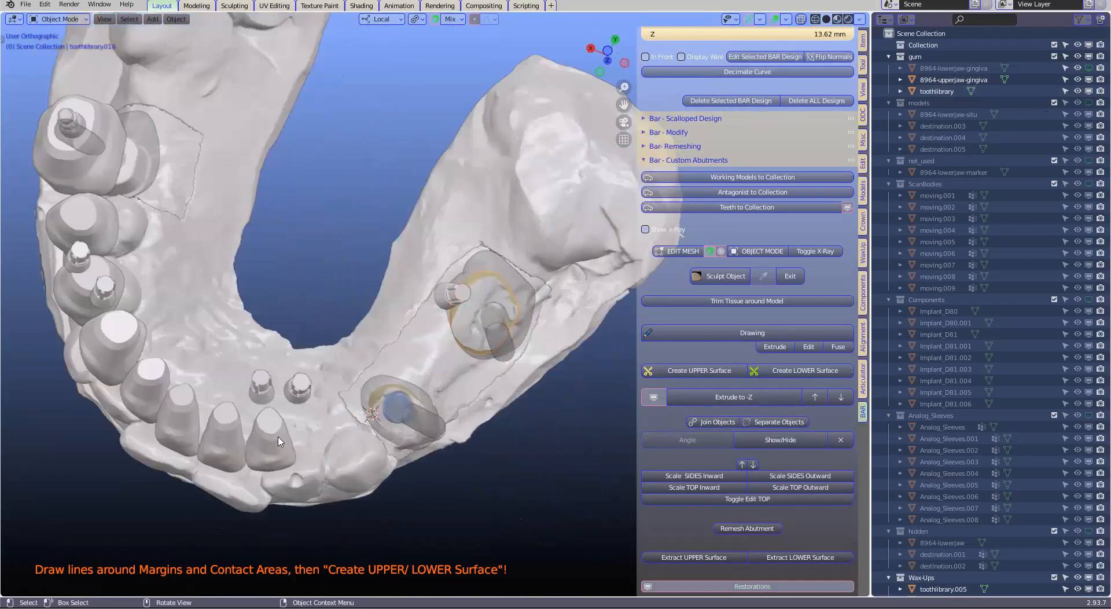
Examine both abutment surfaces against the gum and the implant axes, with the restorations hidden and shown, from the side and above
scroll(361, 322, "up", 3)
middle_click_drag(361, 323, 89, 271)
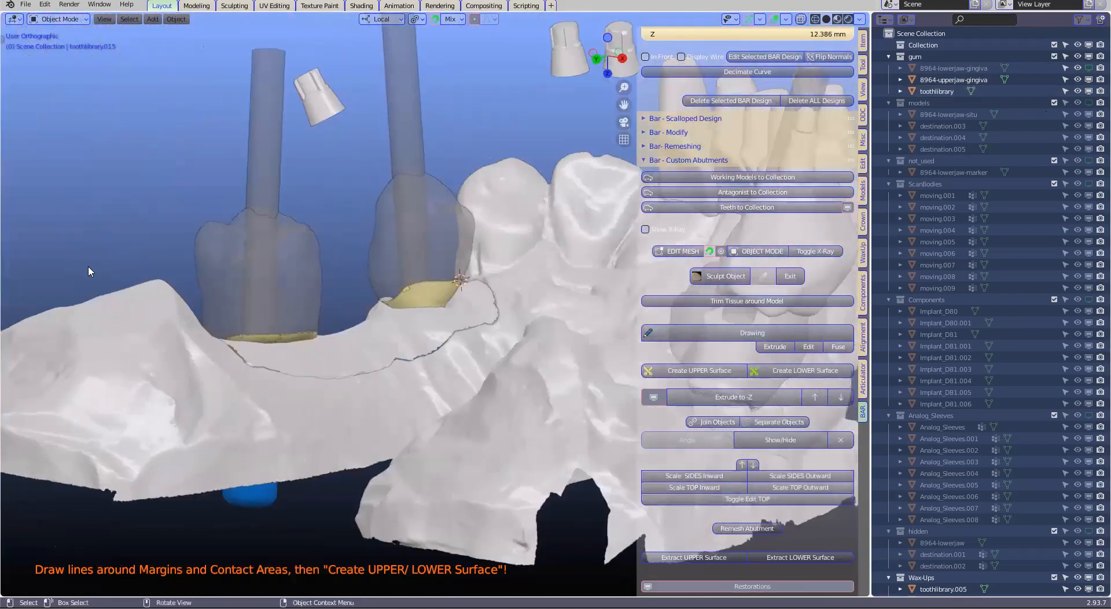
scroll(316, 311, "up", 3)
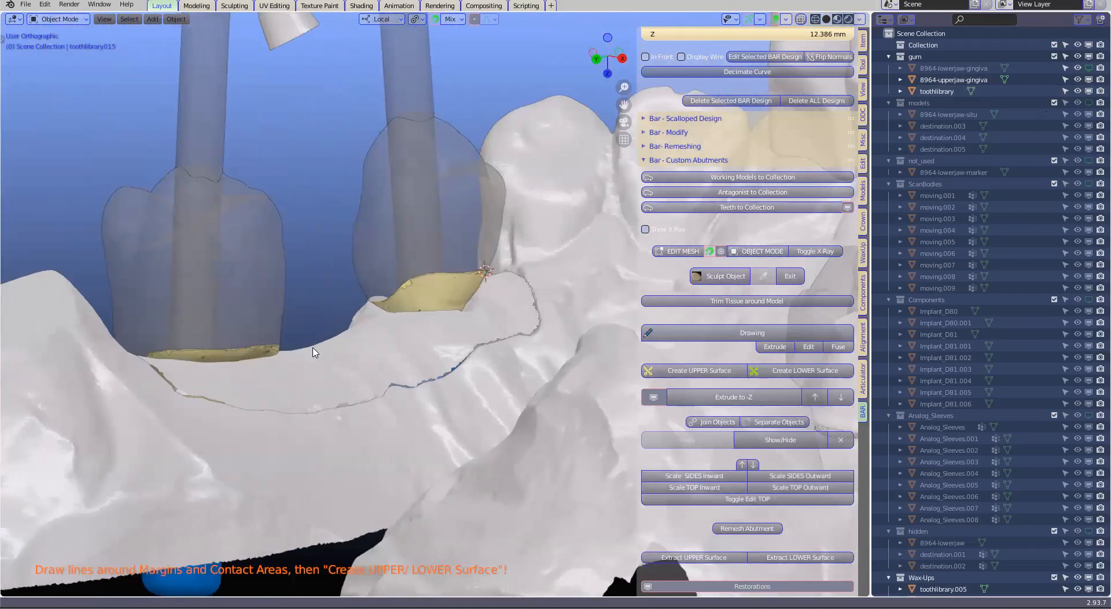
middle_click_drag(458, 304, 513, 303, "shift")
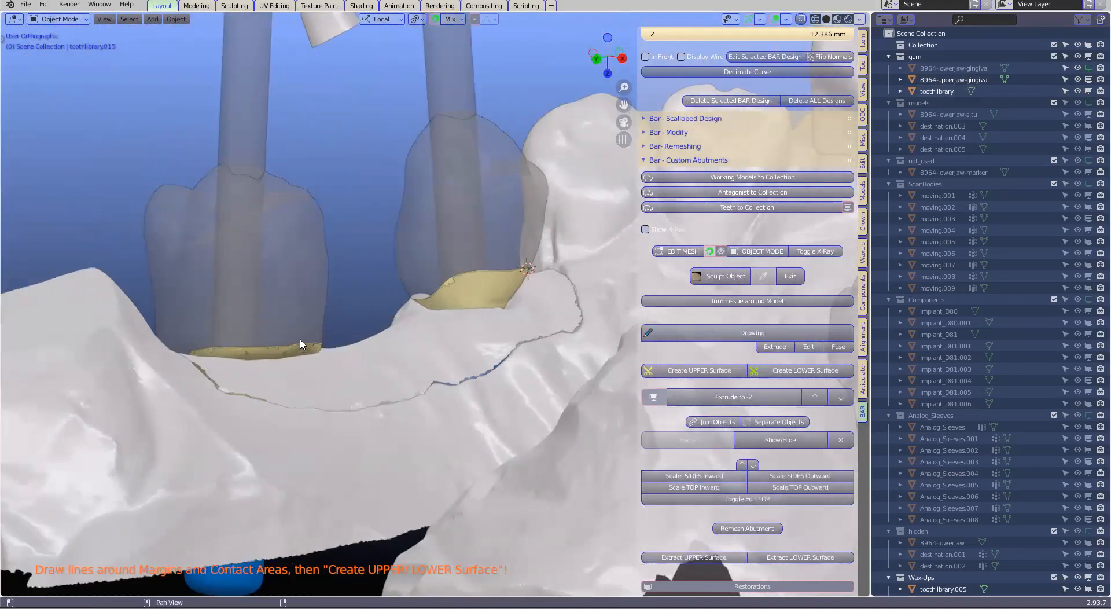
left_click(653, 397)
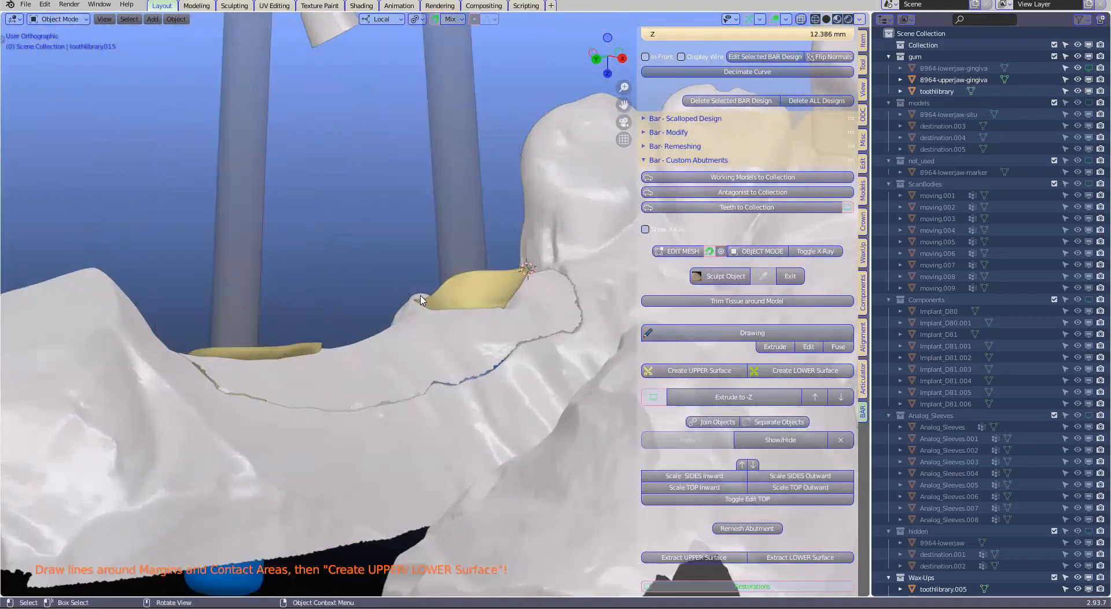
left_click(652, 396)
scroll(400, 223, "down", 3)
middle_click_drag(349, 341, 396, 327)
scroll(283, 334, "up", 3)
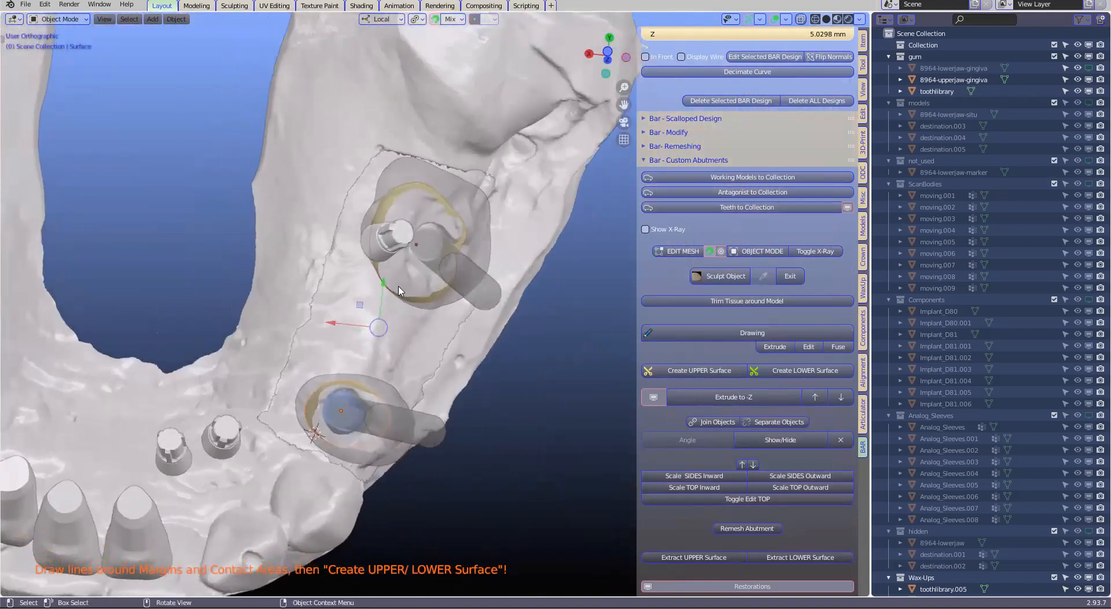
middle_click_drag(441, 360, 360, 446)
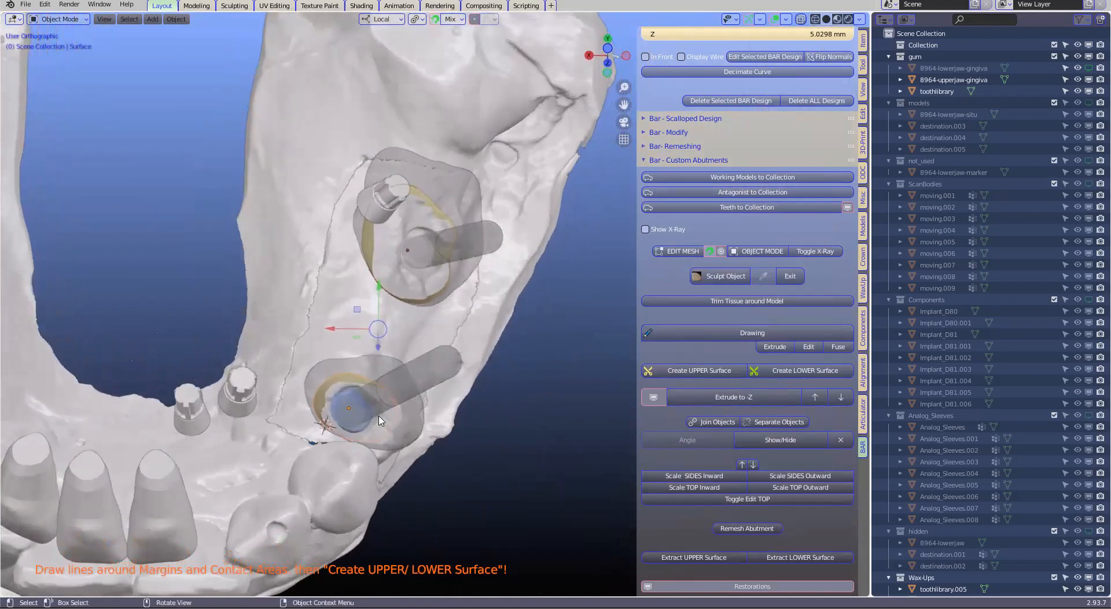
mouse_move(425, 302)
middle_mouse_down()
mouse_move(415, 317)
mouse_move(426, 323)
middle_mouse_up()
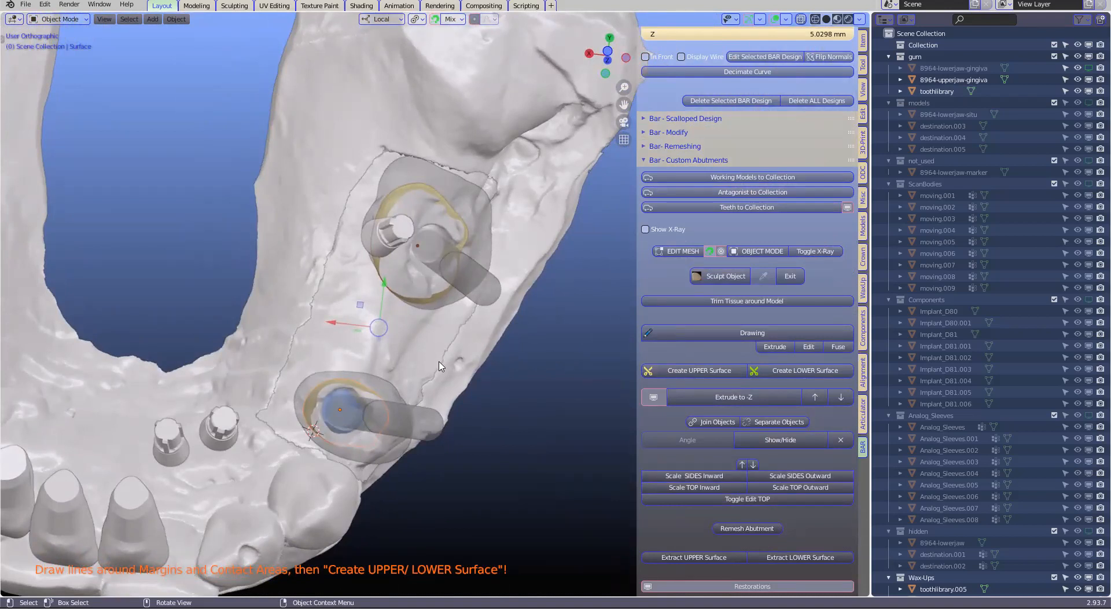
Try extruding both abutment surfaces to -Z, check the result inside the restorations, and undo the extrusion
left_click(734, 398)
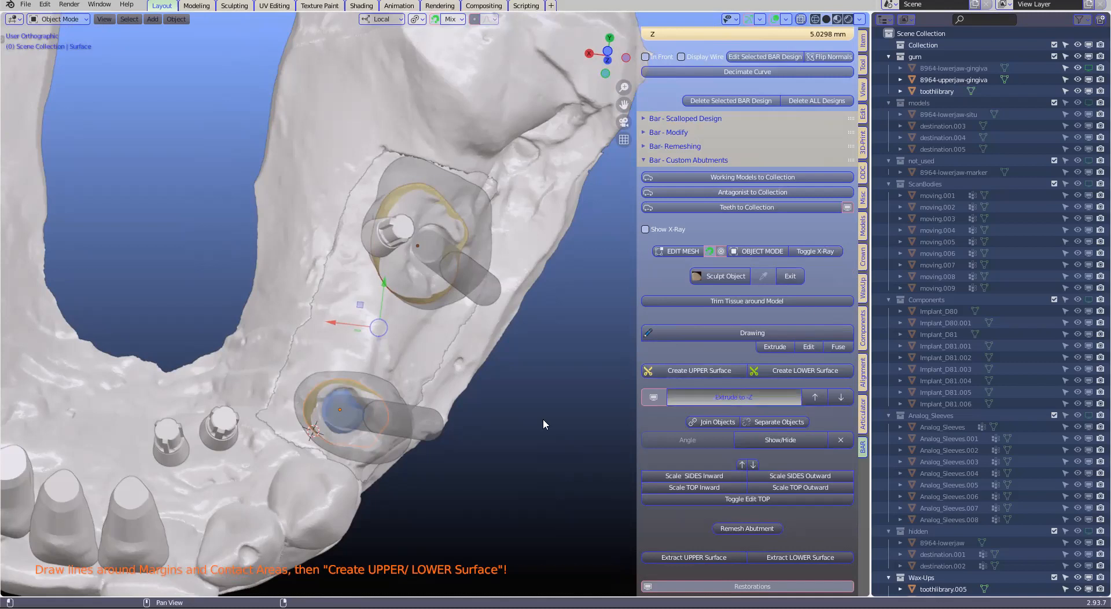
middle_click_drag(542, 418, 442, 324)
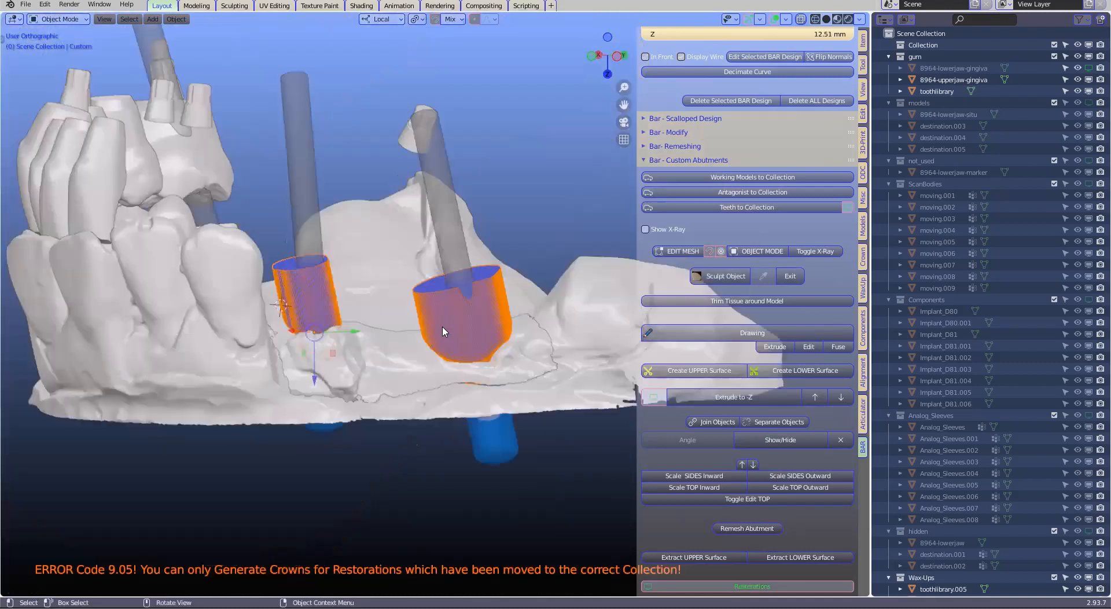
scroll(440, 323, "up", 6)
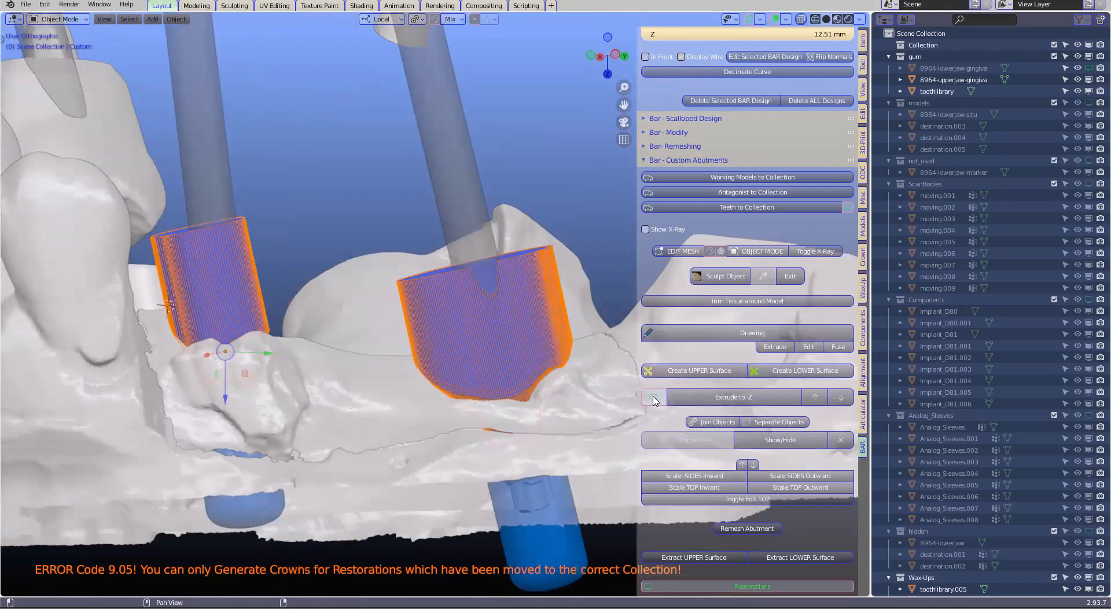
left_click(654, 397)
mouse_move(494, 367)
middle_mouse_down()
mouse_move(405, 288)
mouse_move(426, 257)
mouse_move(409, 254)
middle_mouse_up()
scroll(486, 327, "up", 1)
scroll(479, 317, "down", 3)
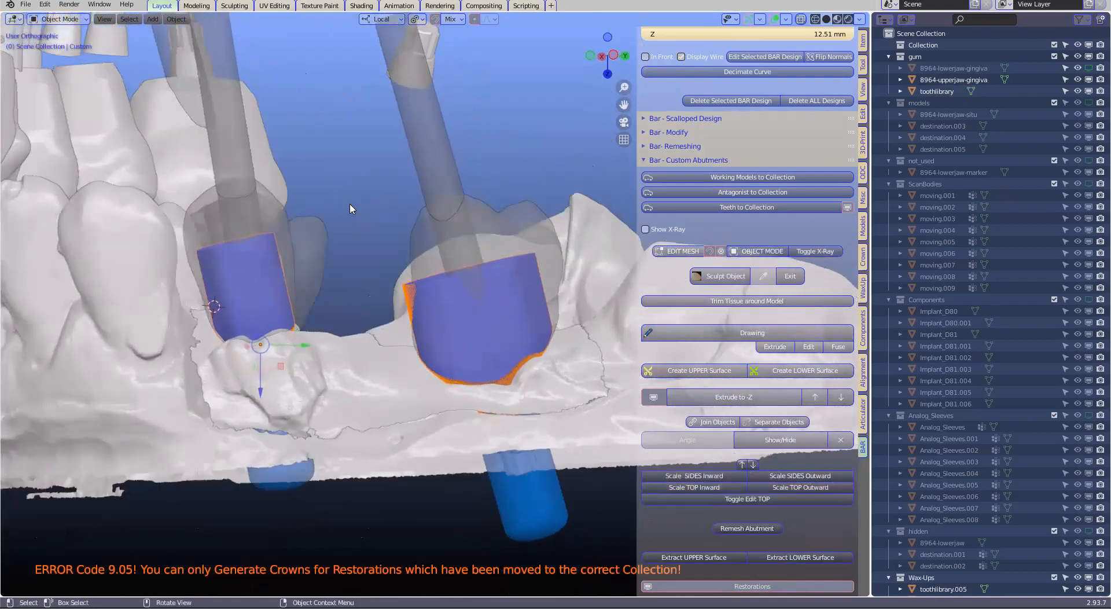
key("ctrl+z")
key("ctrl+z")
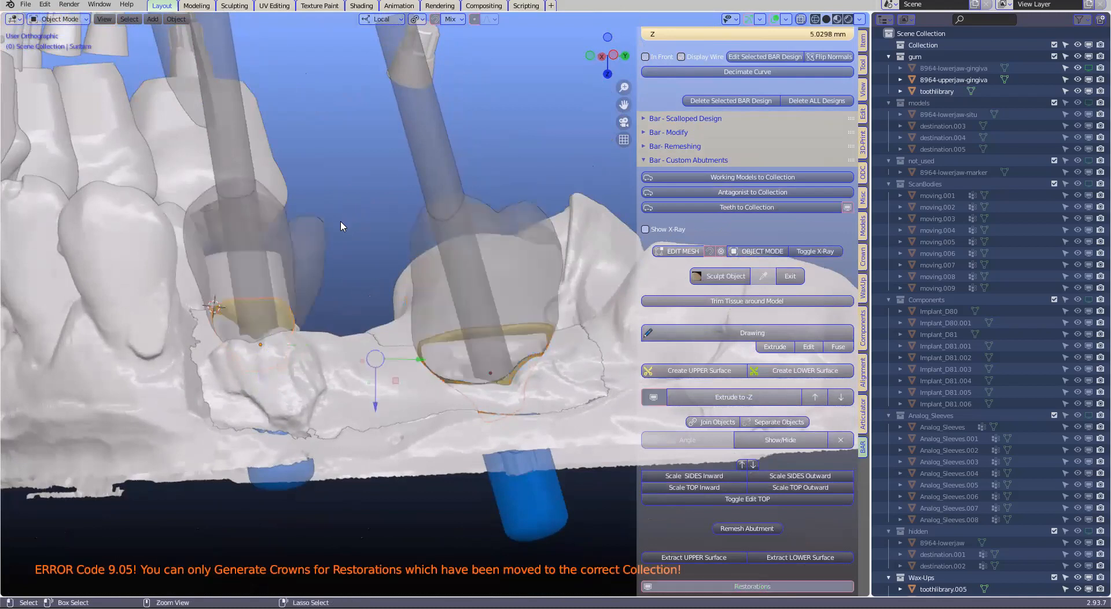
Extrude both abutment surfaces to -Z in an adjusted direction and check how they fit inside the displayed restorations
scroll(328, 244, "down", 1)
middle_click_drag(327, 246, 579, 363)
middle_click_drag(687, 370, 720, 399)
middle_click_drag(459, 368, 654, 398)
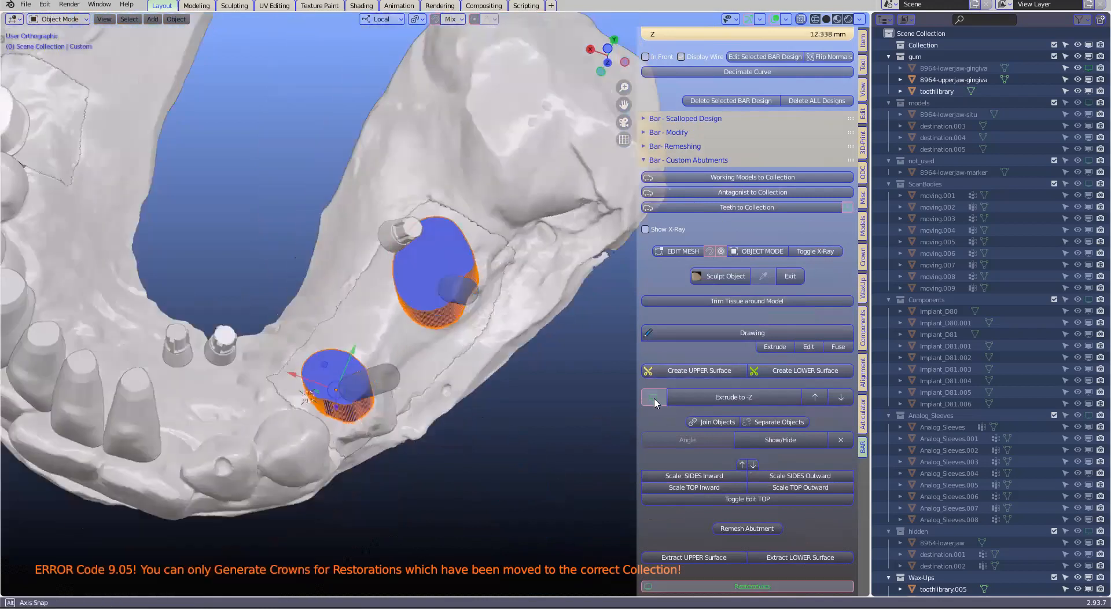
middle_click_drag(566, 384, 463, 376)
left_click(653, 398)
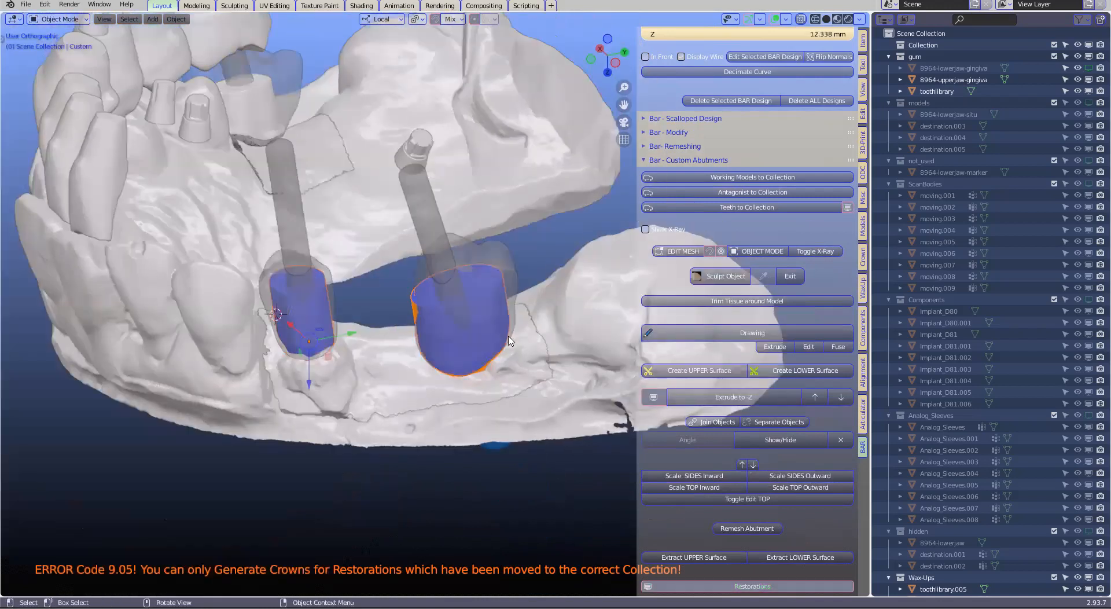
scroll(491, 290, "up", 1)
scroll(423, 256, "up", 1)
mouse_move(511, 261)
middle_mouse_down()
mouse_move(531, 251)
mouse_move(509, 255)
middle_mouse_up()
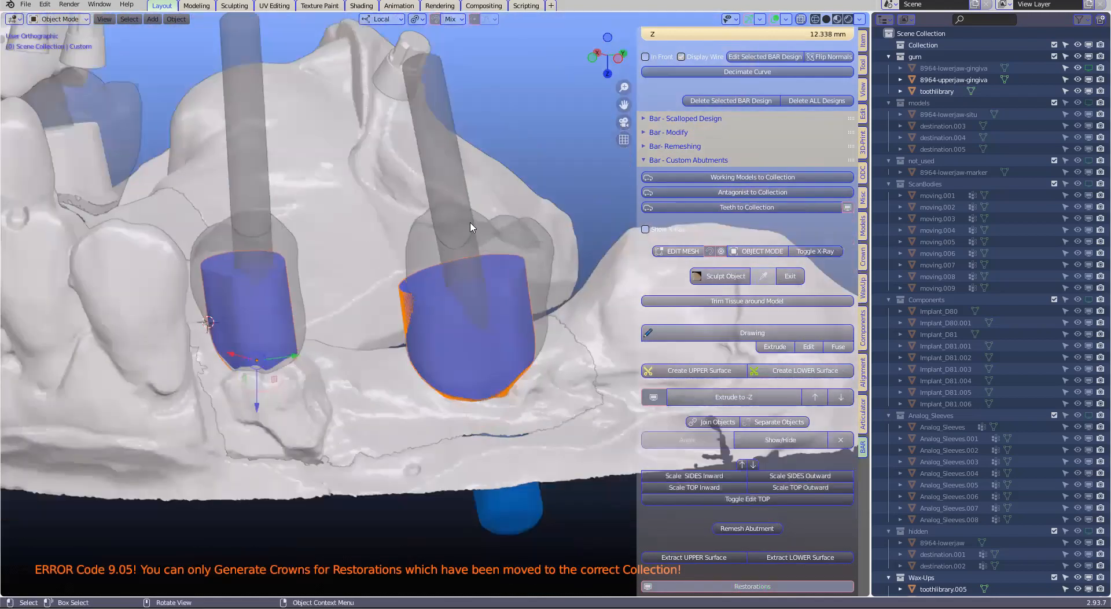
middle_click_drag(620, 329, 617, 310)
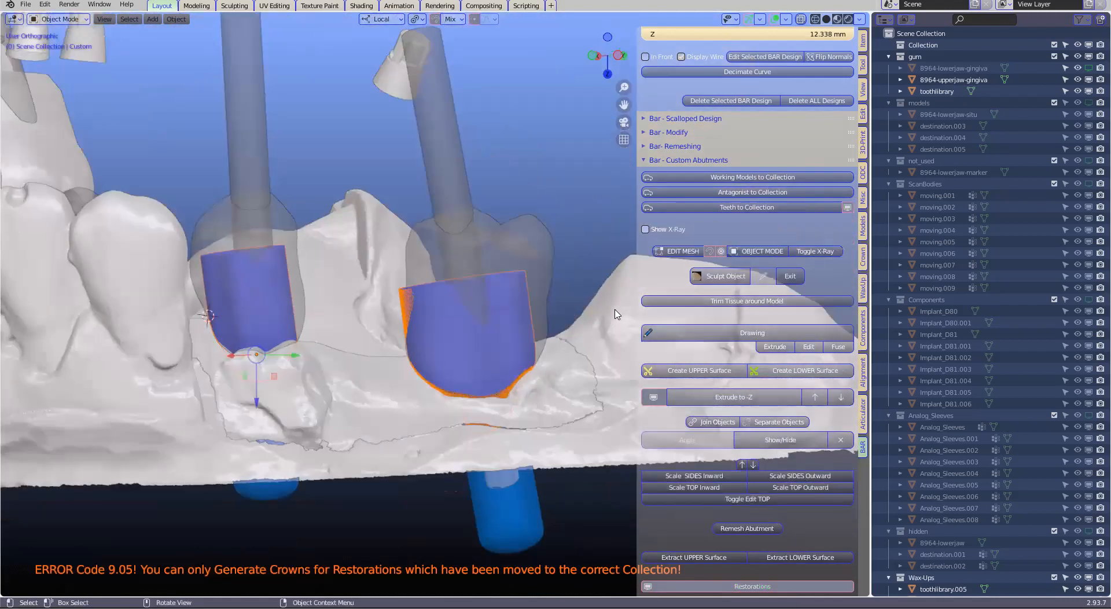
Hide the restorations and scale the sides of both abutments inward repeatedly to form a shoulder above the margins
left_click(654, 397)
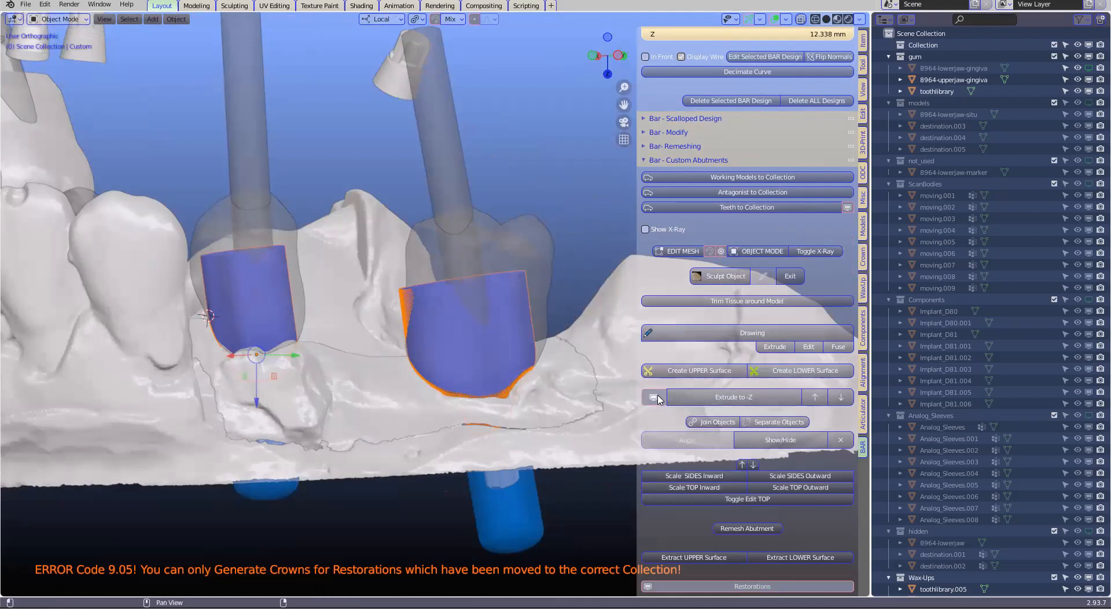
scroll(541, 315, "up", 1)
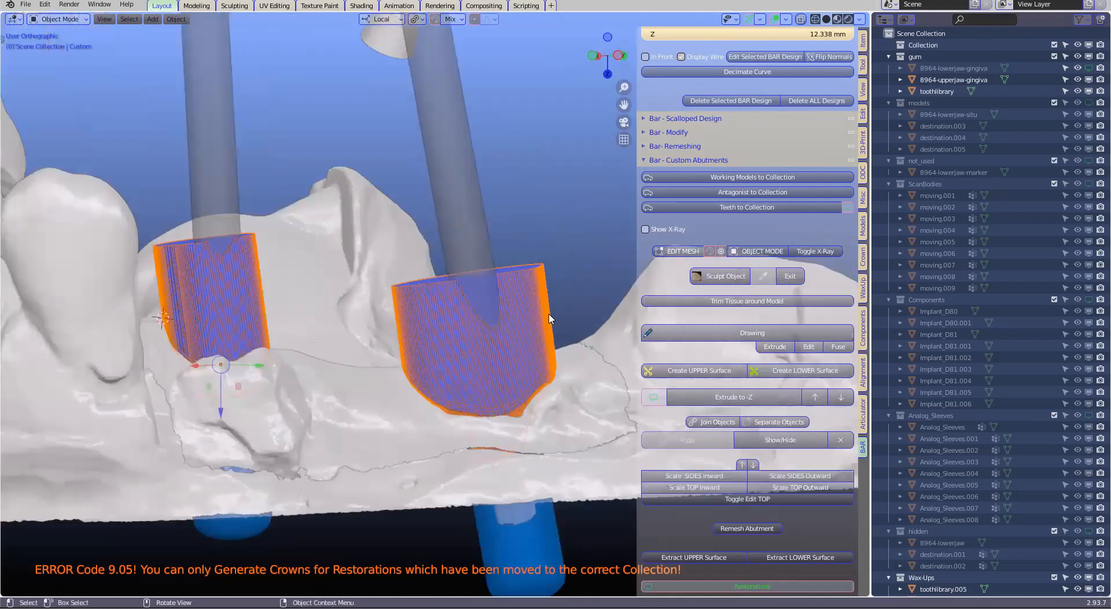
scroll(549, 318, "up", 1)
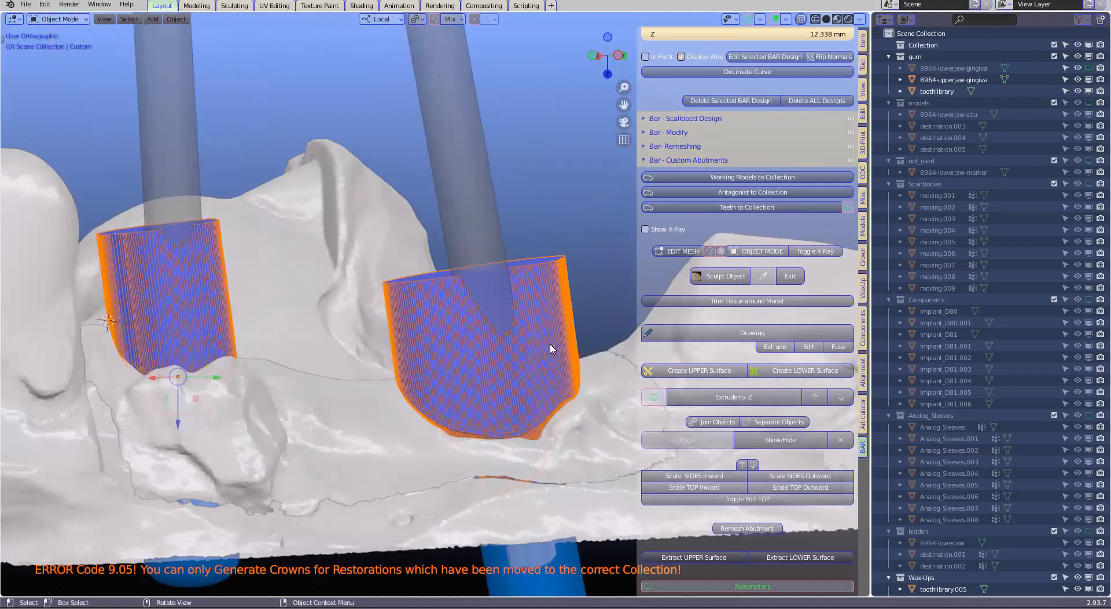
scroll(484, 365, "down", 1)
middle_click_drag(453, 374, 458, 394)
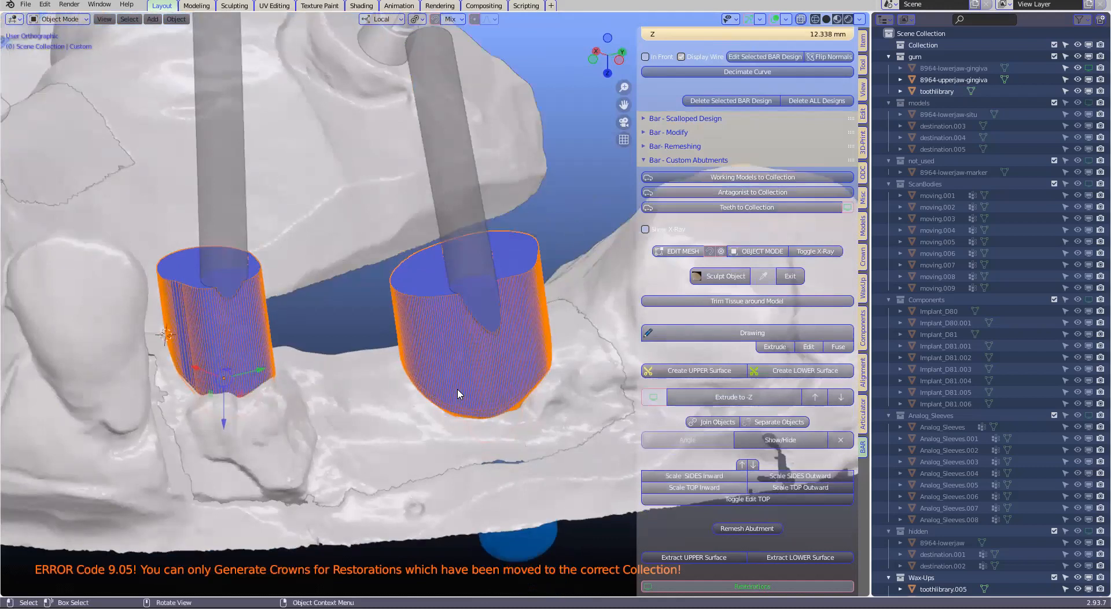
scroll(554, 355, "up", 1)
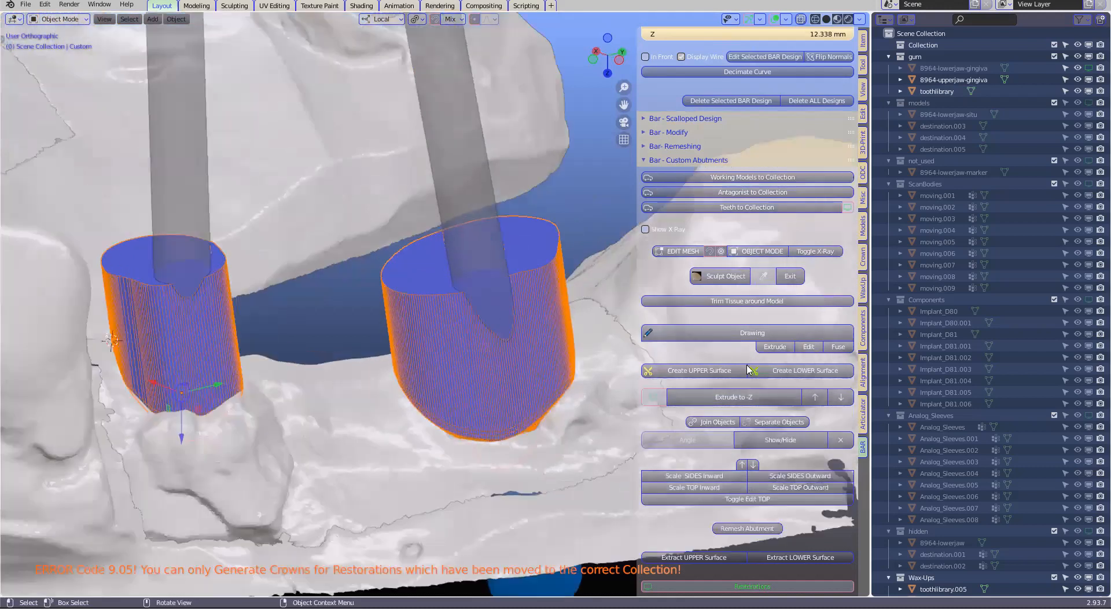
left_click(706, 480)
left_click(706, 480)
left_click(706, 481)
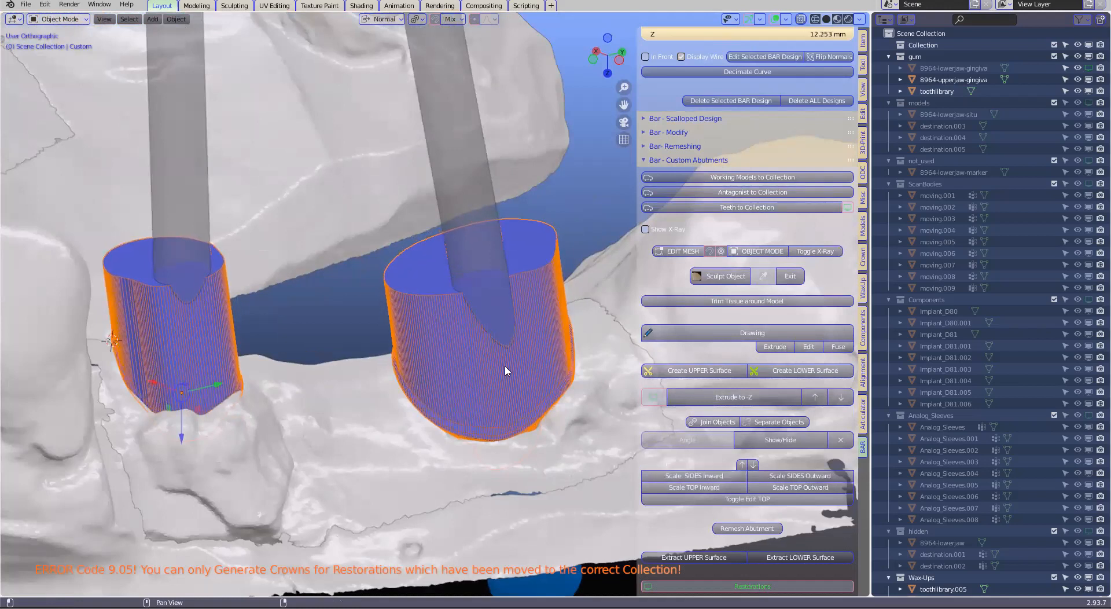
left_click(665, 475)
left_click(714, 481)
left_click(715, 481)
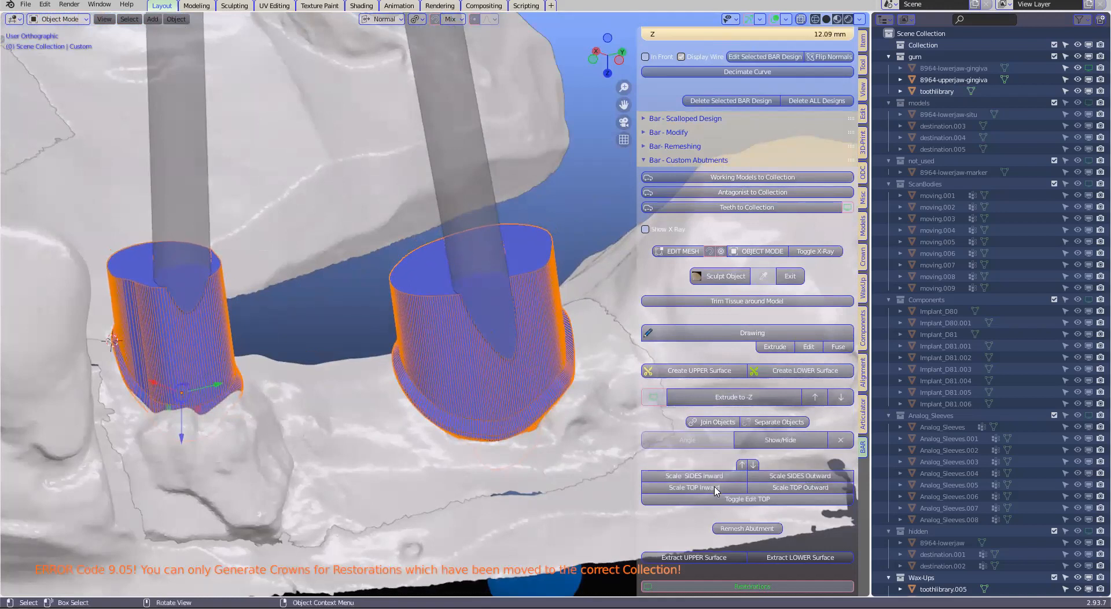
Scale the tops of both abutments inward repeatedly and check the tapered shapes inside the displayed restorations
left_click(715, 490)
left_click(715, 491)
left_click(716, 491)
left_click(716, 491)
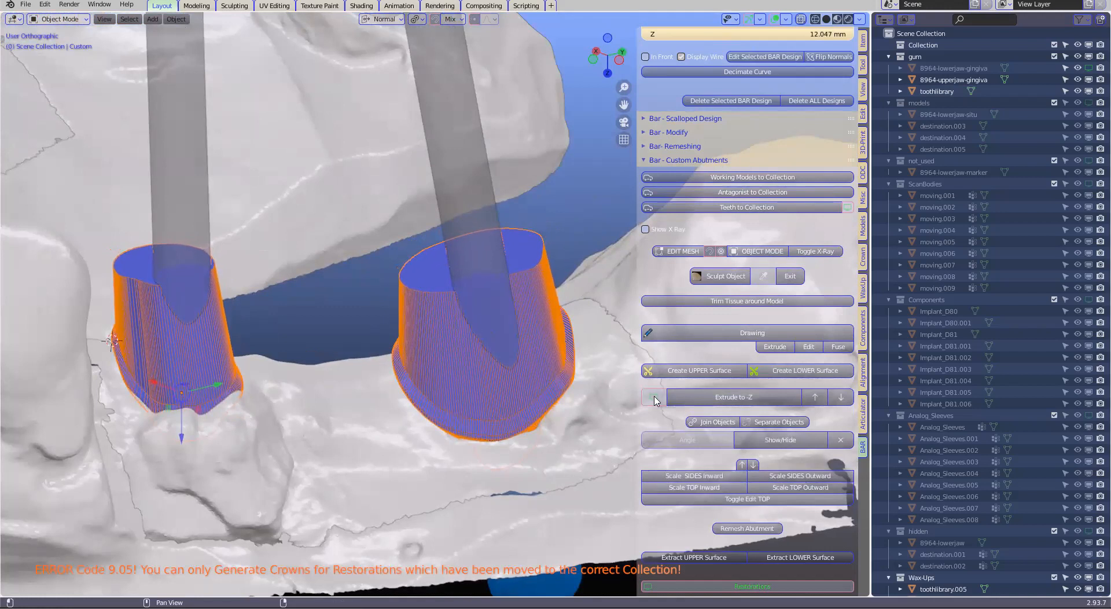
middle_click_drag(452, 316, 442, 328)
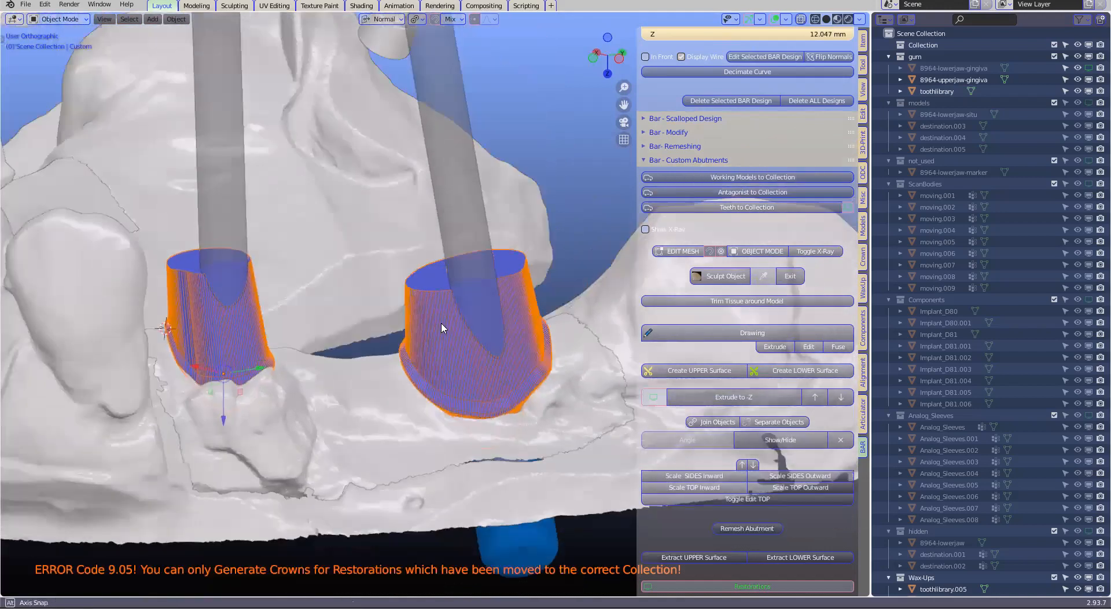
left_click(653, 397)
middle_click_drag(525, 317, 580, 252)
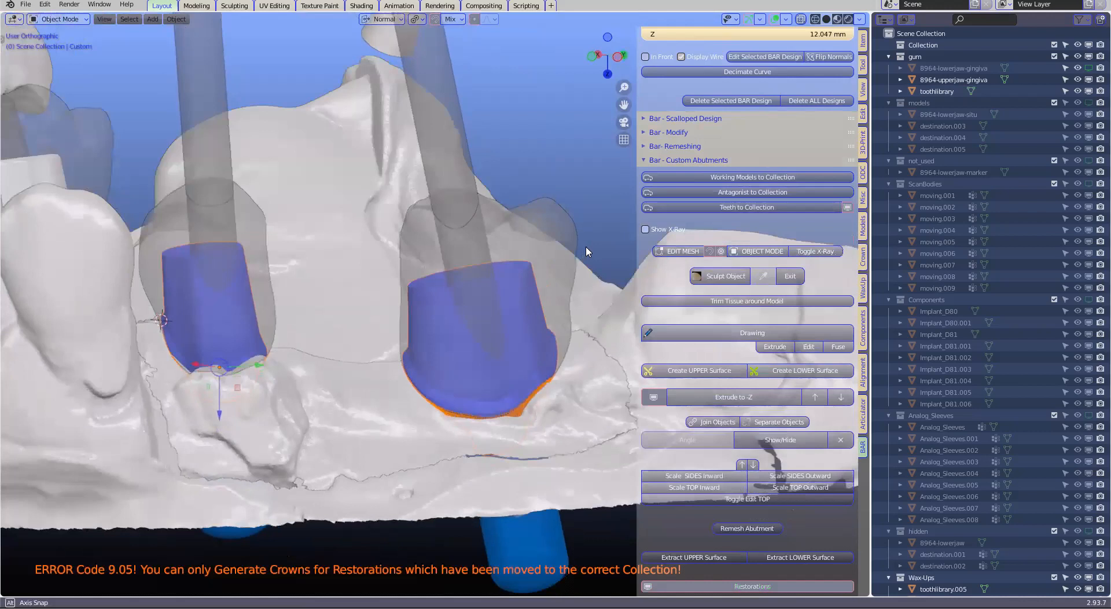
With the restorations hidden, round the top rims of both abutments with a 7-segment bevel and finish mesh editing
key("ctrl+z")
key("ctrl+b")
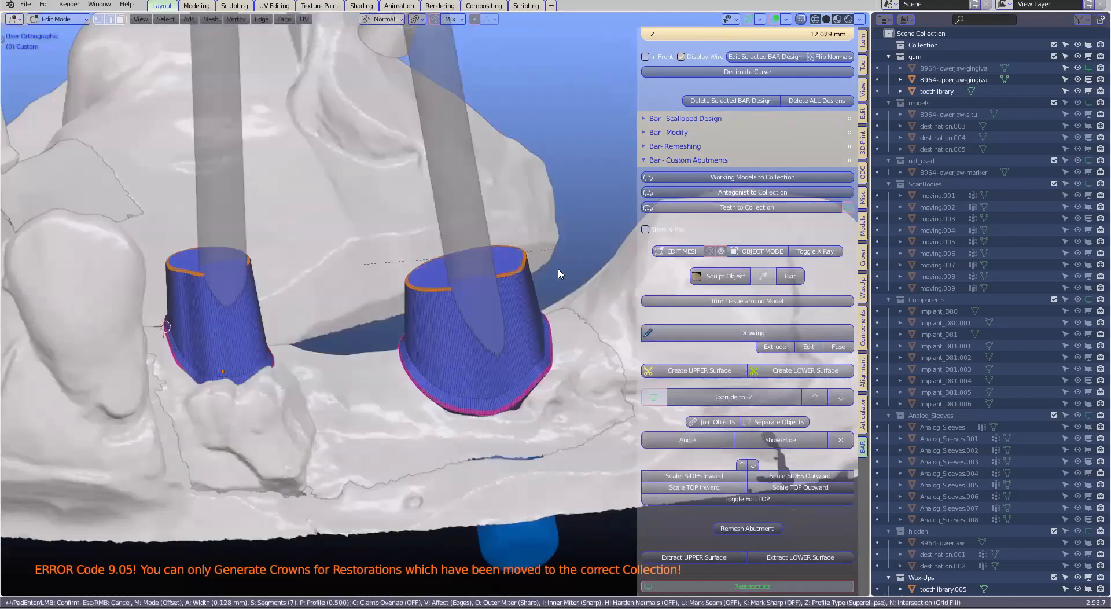
left_click(396, 241)
scroll(404, 283, "up", 2)
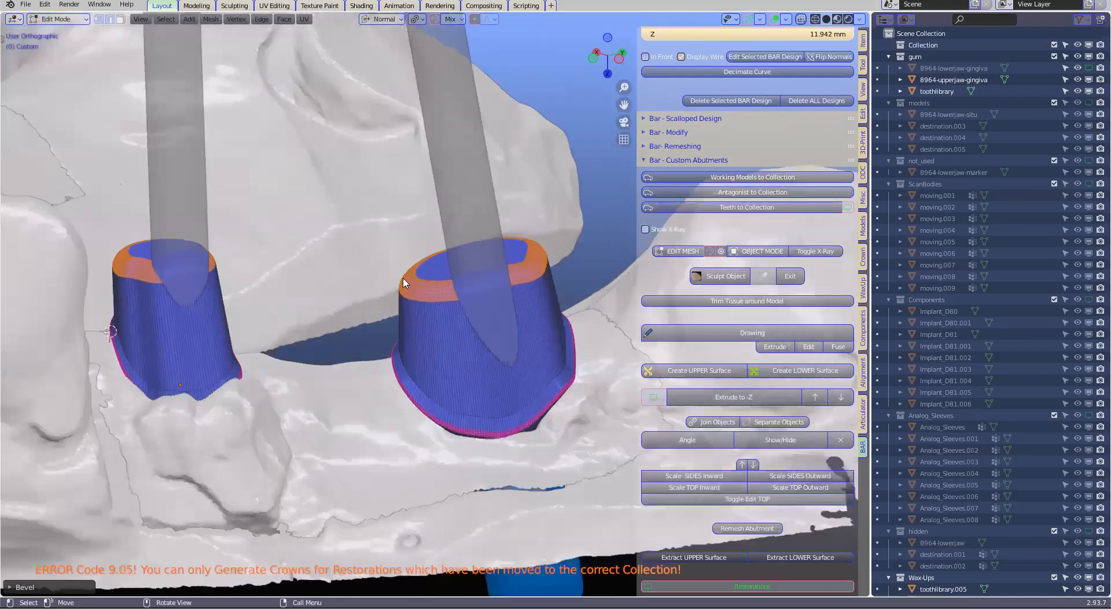
scroll(574, 252, "up", 2)
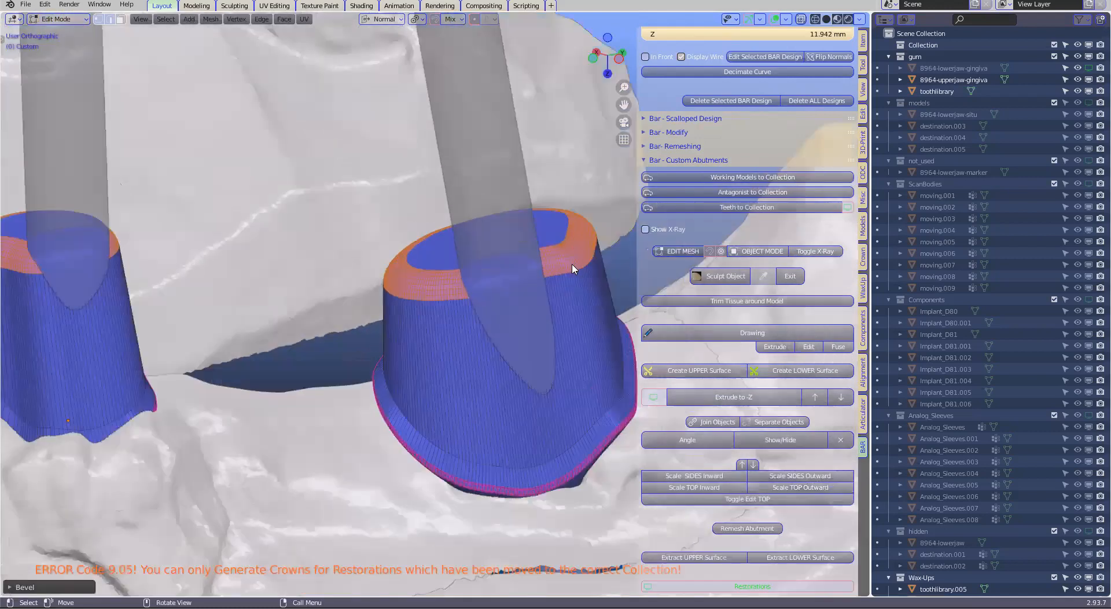
scroll(556, 328, "up", 2)
scroll(555, 329, "down", 1)
scroll(557, 326, "down", 2)
scroll(542, 352, "down", 1)
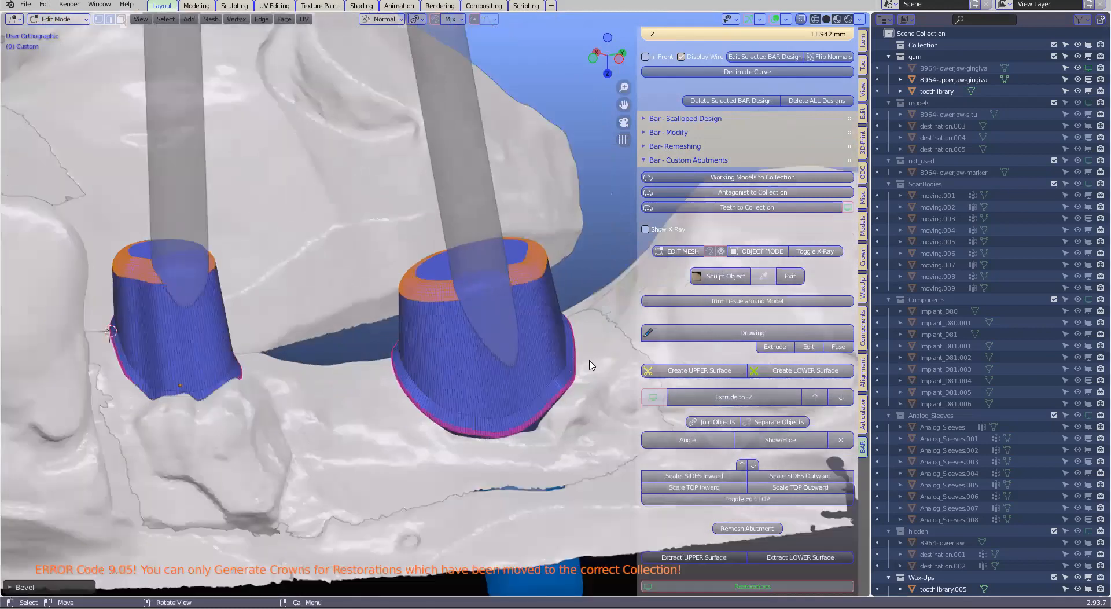
key("Tab")
Hide the 8964-upperjaw-gingiva and toothlibrary models in the gum collection to expose the abutments and implants
scroll(607, 322, "down", 1)
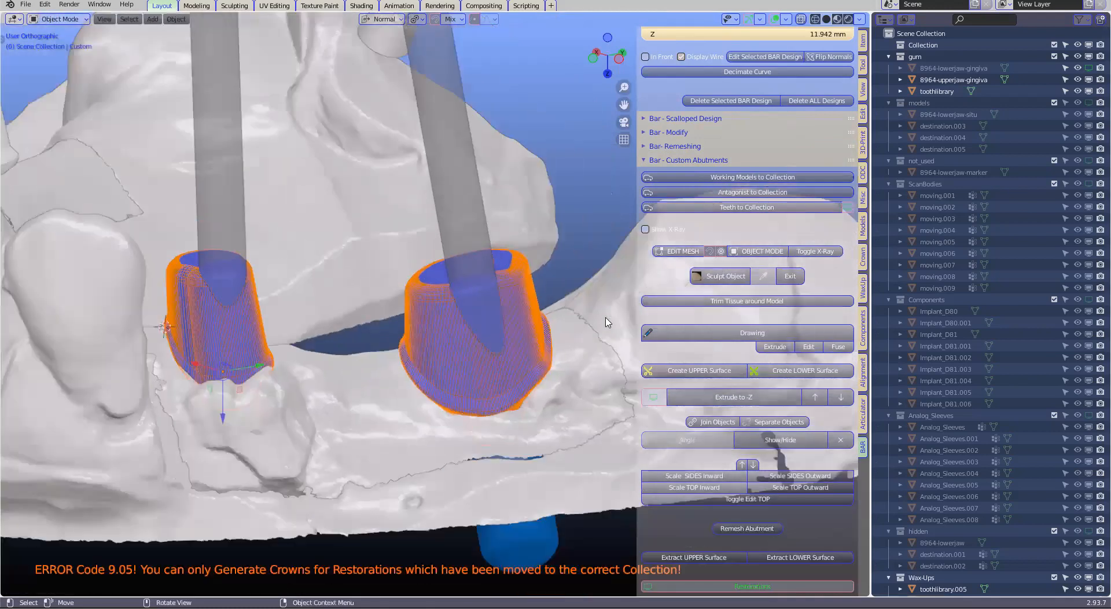
scroll(604, 324, "down", 1)
left_click(954, 79)
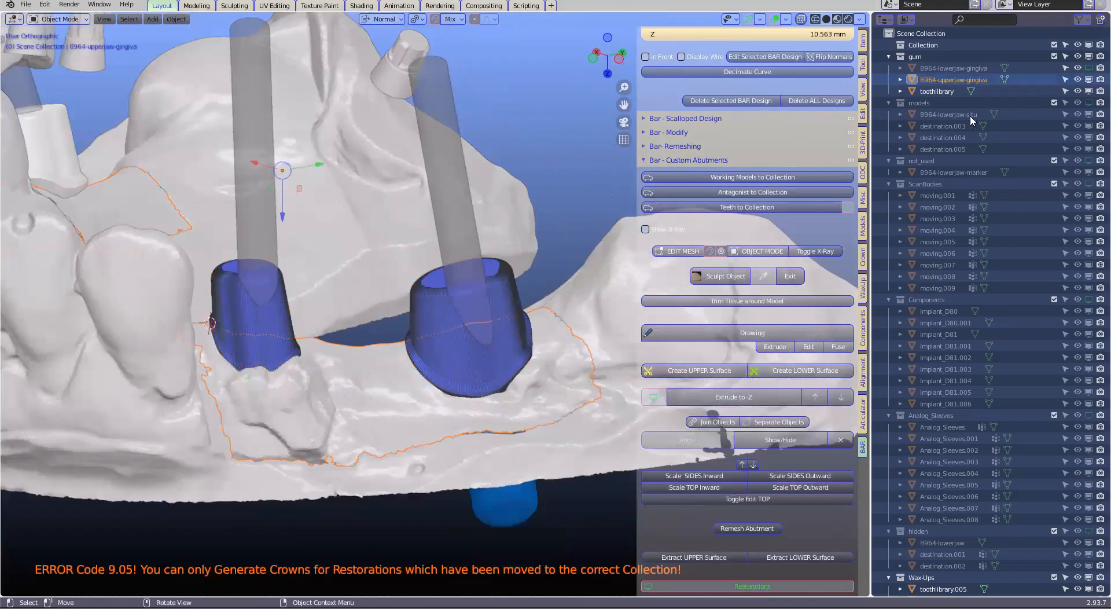
left_click(1088, 79)
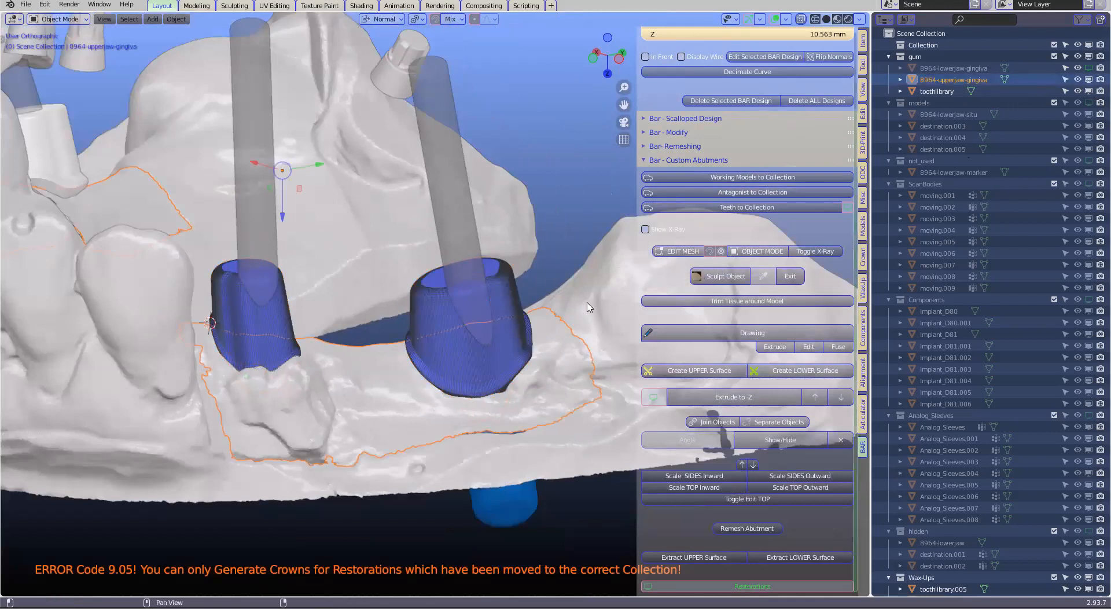
left_click(1084, 92)
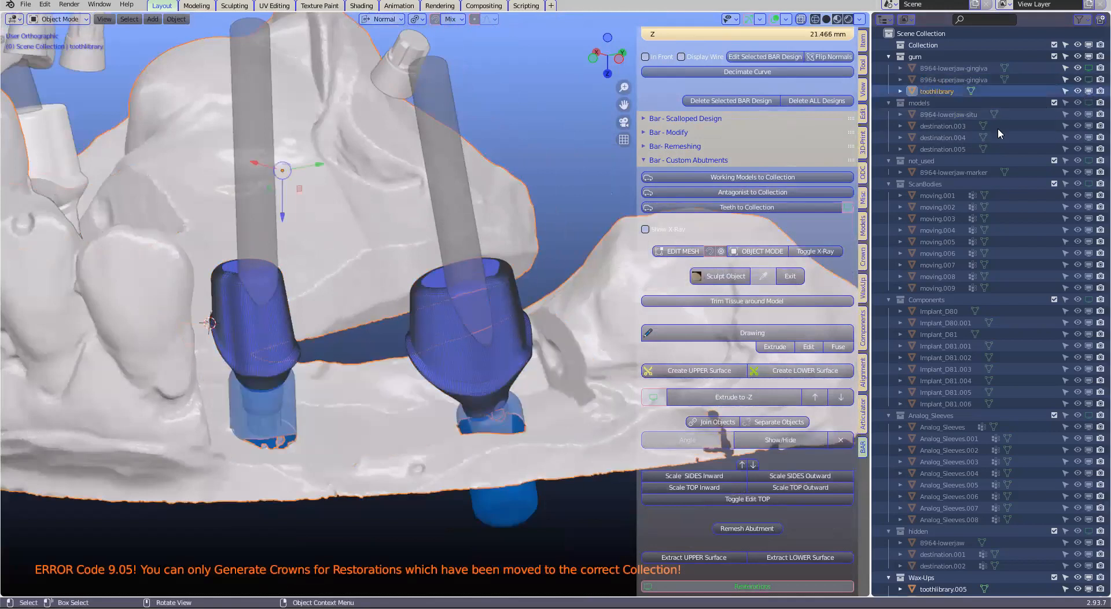
Remesh both custom abutments into smooth solid bodies down to their implant connections
middle_click_drag(467, 321, 501, 396)
scroll(436, 337, "up", 1)
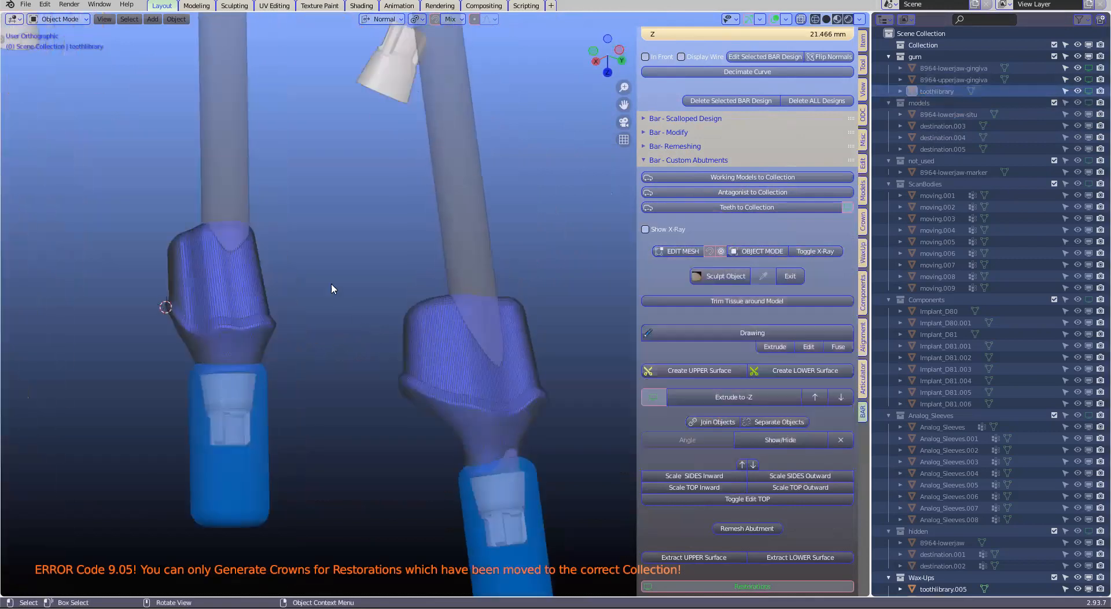
middle_click_drag(331, 287, 283, 162, "shift")
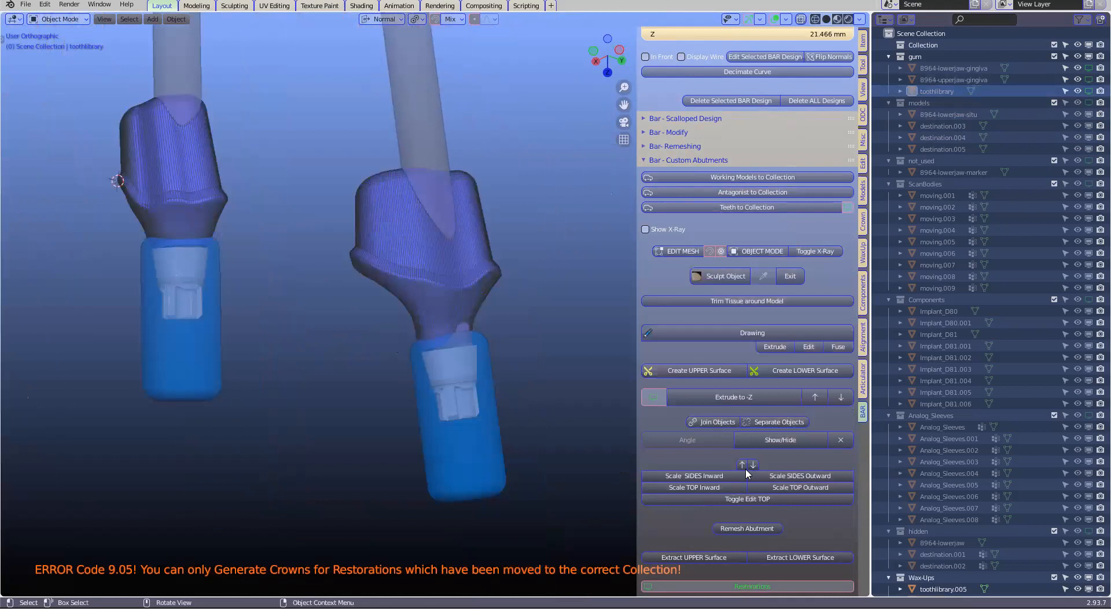
left_click(745, 528)
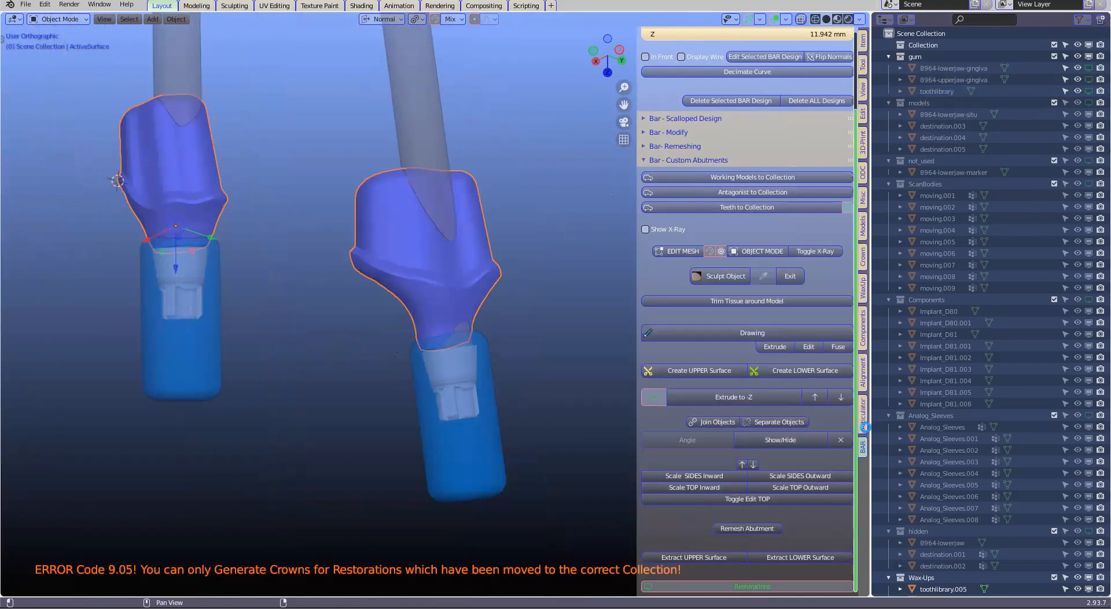
Using the implant crown tools, cut the mesh at the proposed borders where both abutments meet their fixtures and complete the joined abutments
left_click(863, 245)
scroll(667, 359, "down", 5)
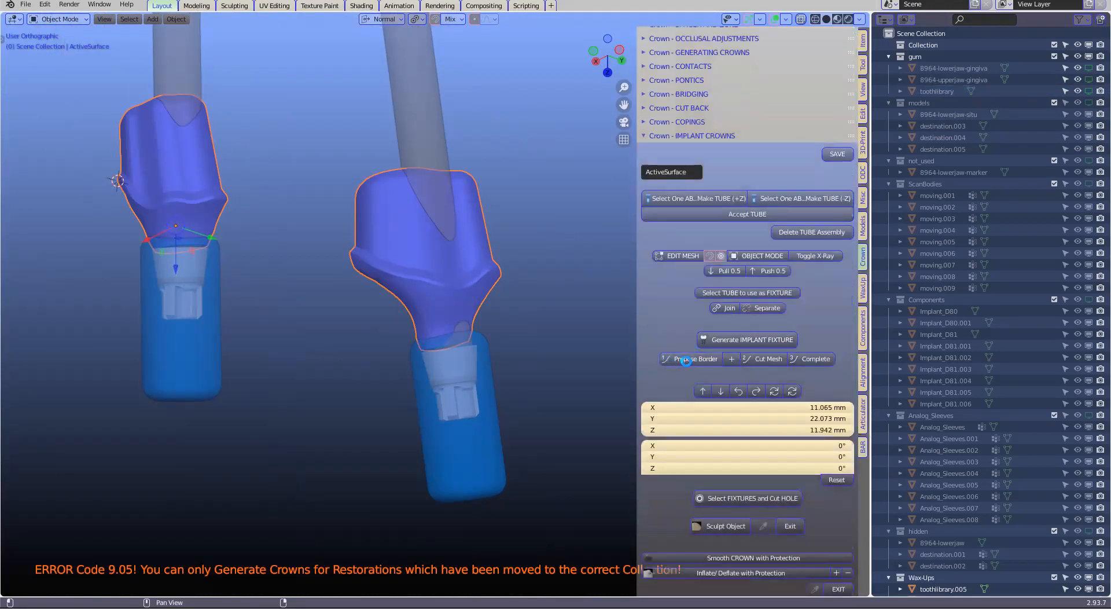
left_click(685, 359)
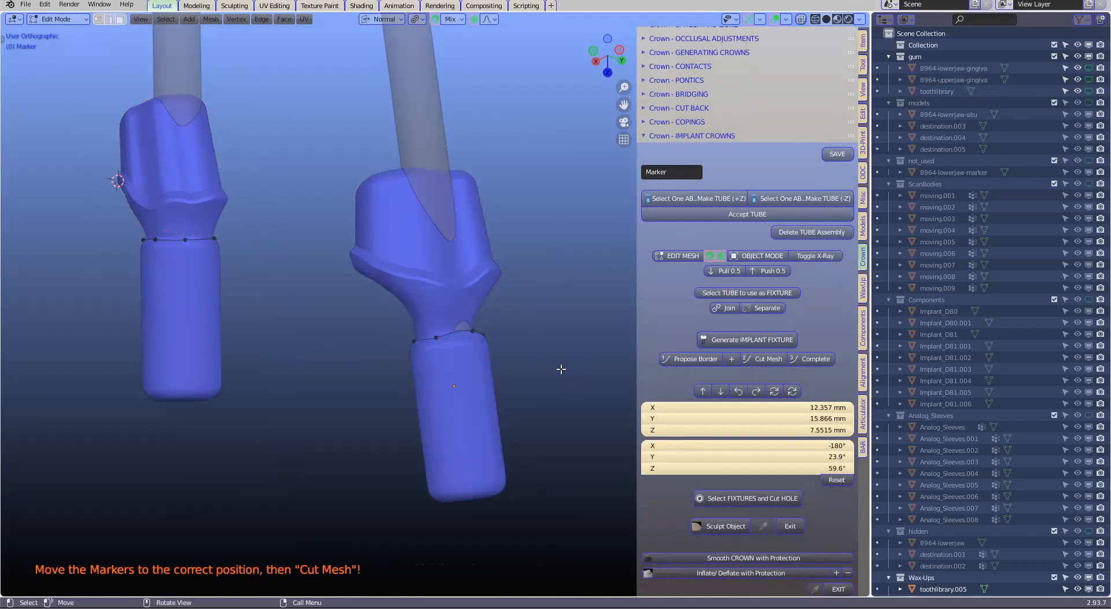
left_click(769, 359)
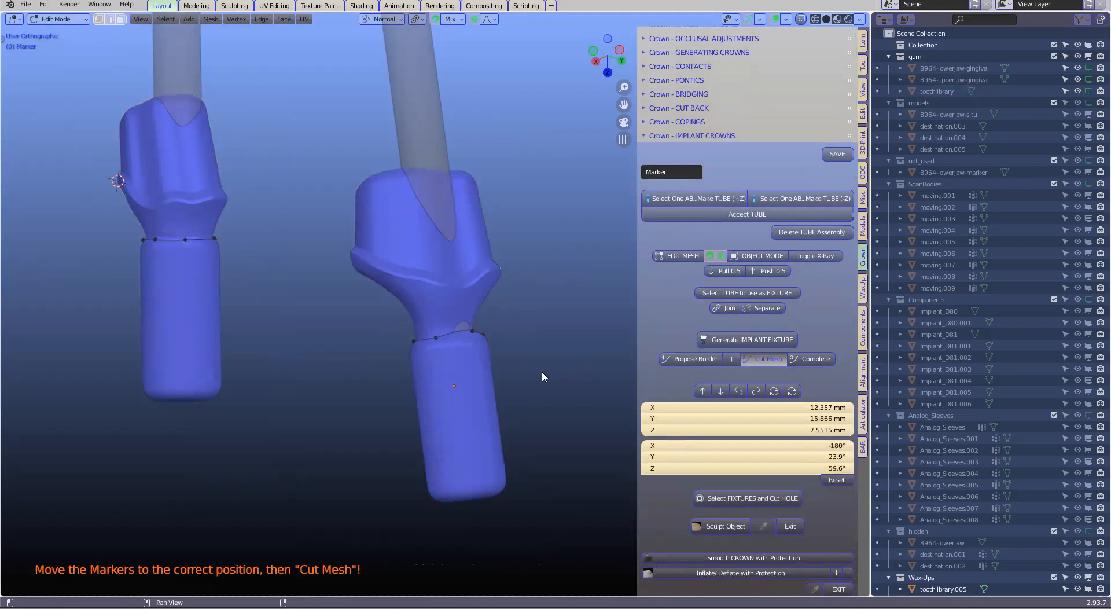
left_click(814, 358)
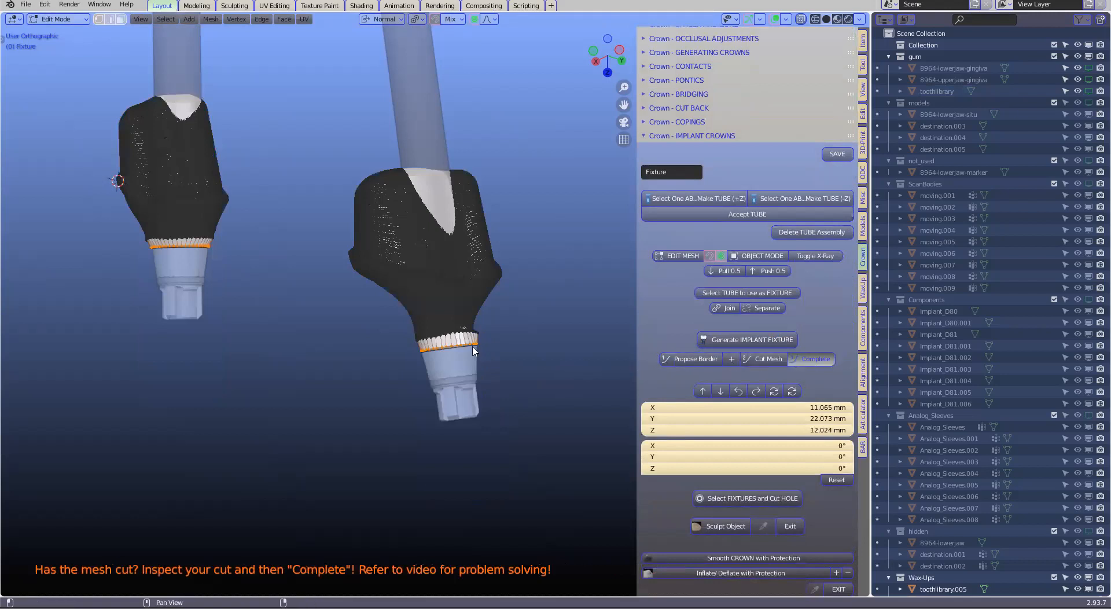
scroll(461, 352, "up", 4)
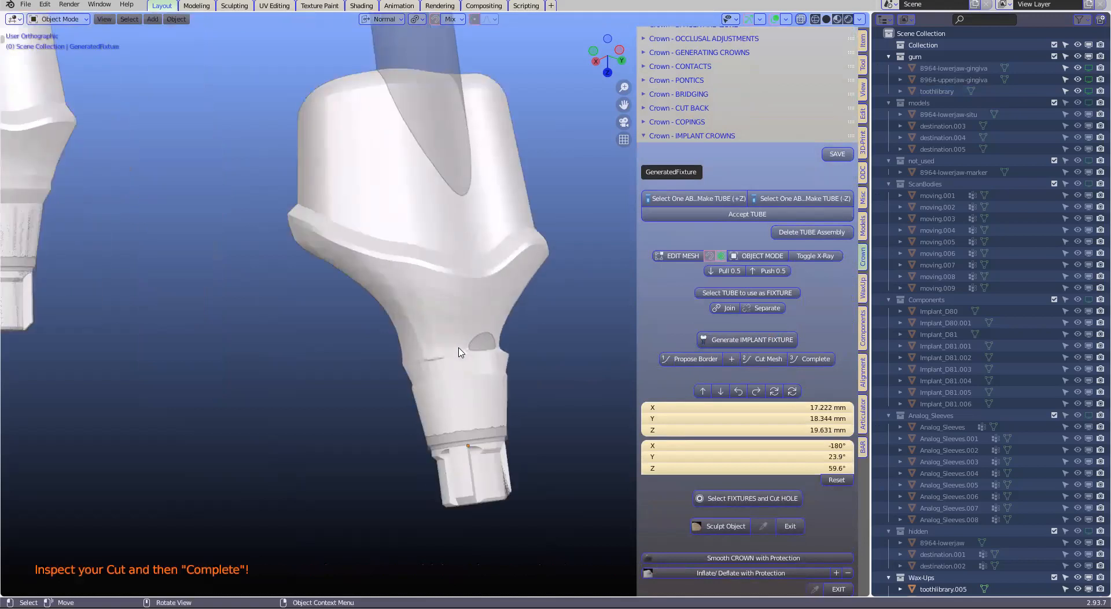
Inspect the cut and joined fixtures of both custom abutments from several sides
left_click(447, 351)
middle_click_drag(427, 357, 475, 293)
scroll(475, 290, "down", 1)
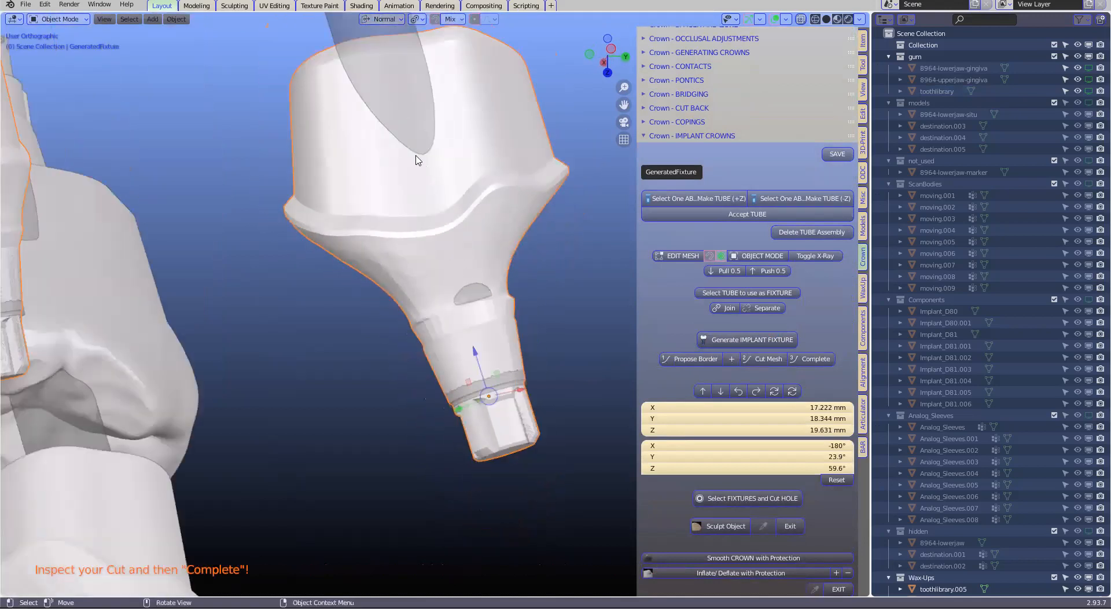
scroll(399, 126, "down", 3)
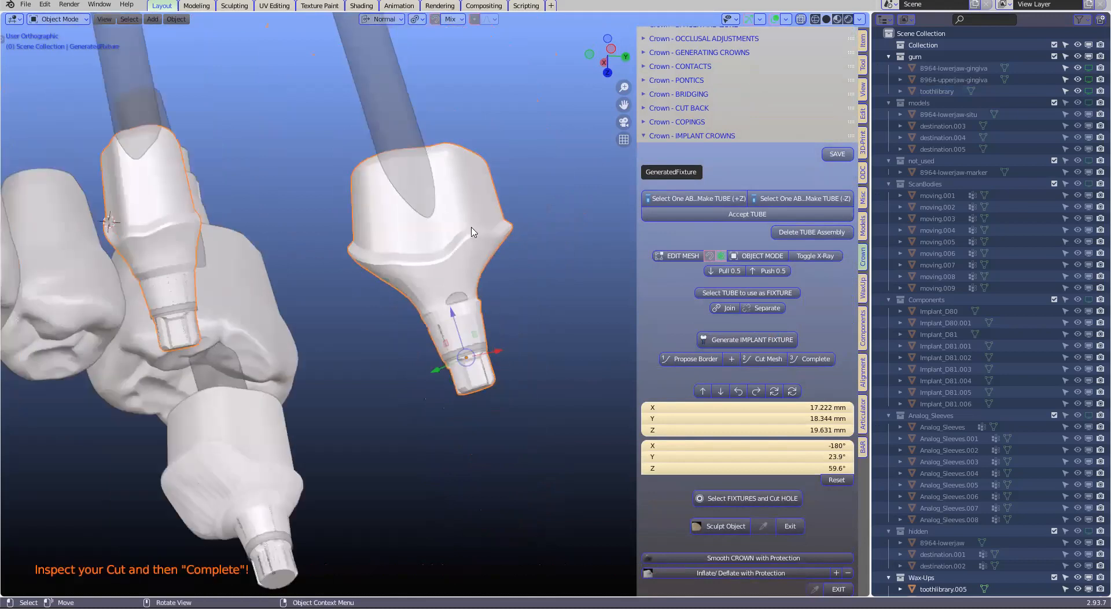
scroll(466, 230, "down", 1)
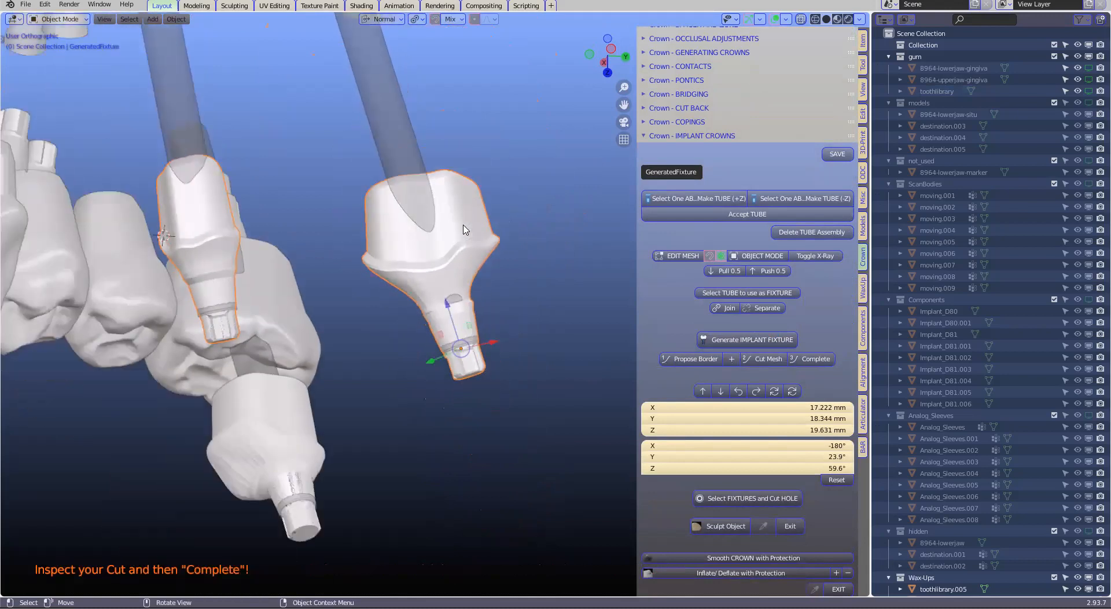
middle_click_drag(476, 254, 474, 254)
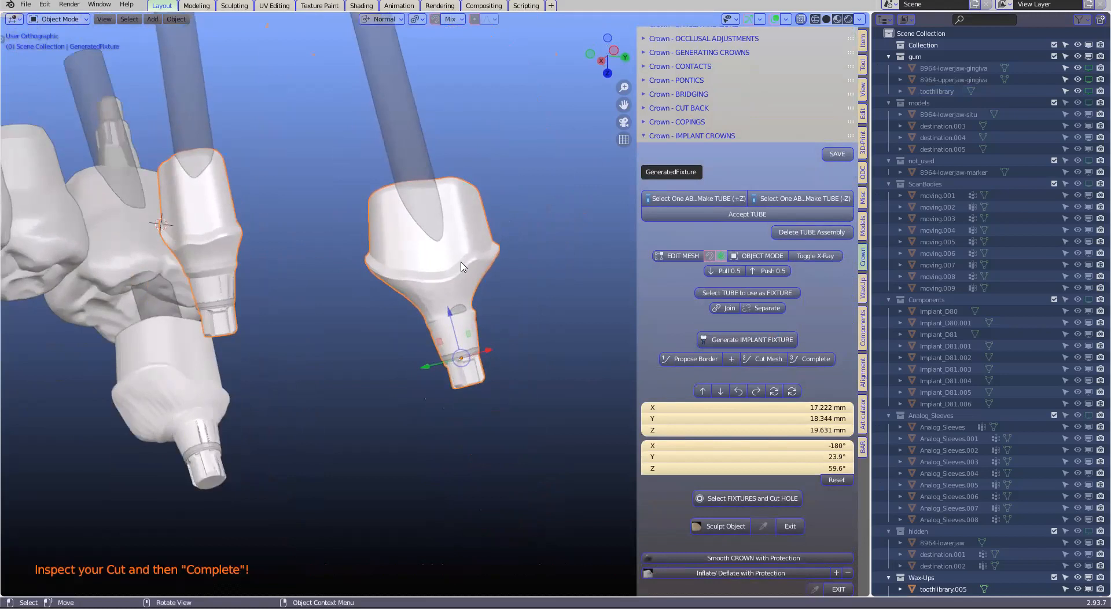
middle_click_drag(417, 276, 481, 316, "shift")
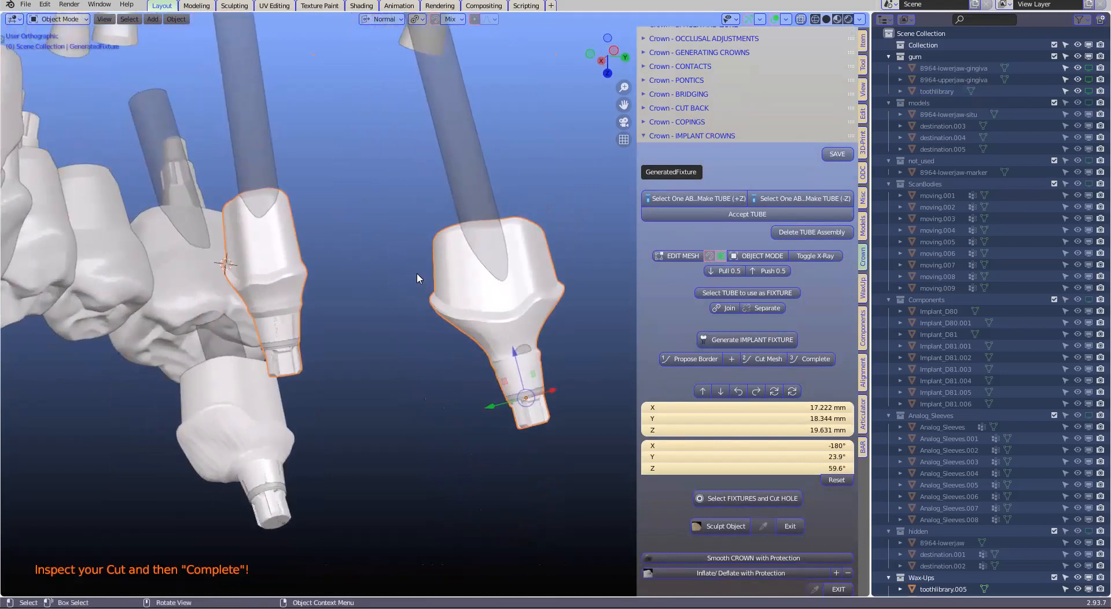
middle_click_drag(435, 264, 515, 293)
scroll(529, 315, "up", 1)
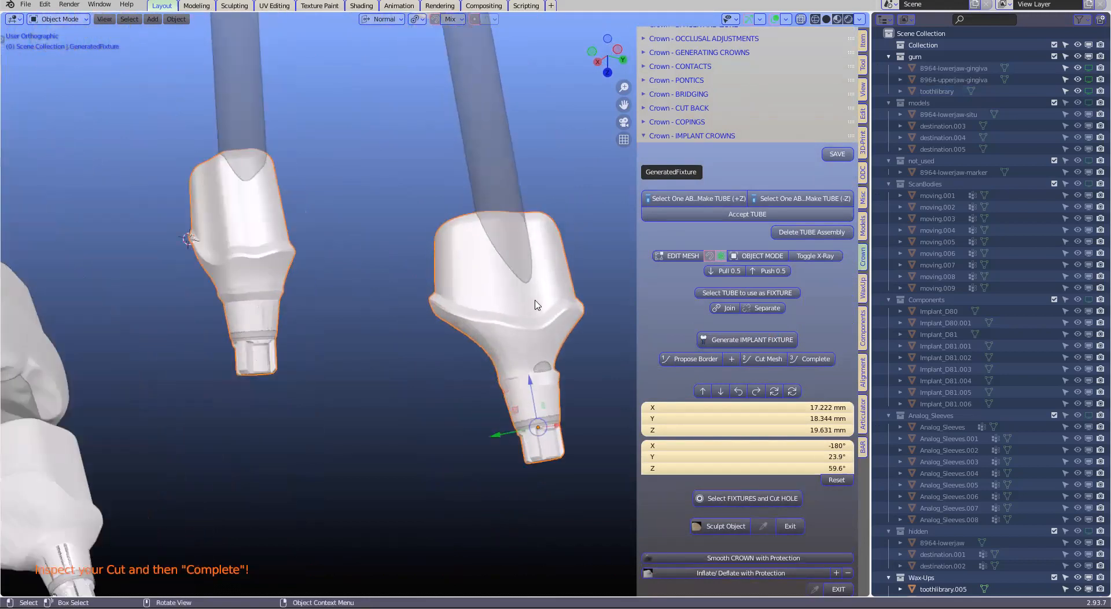
scroll(537, 305, "down", 2)
Slide the screw-hole tubes of both custom abutments along their own long axes
left_click(476, 222)
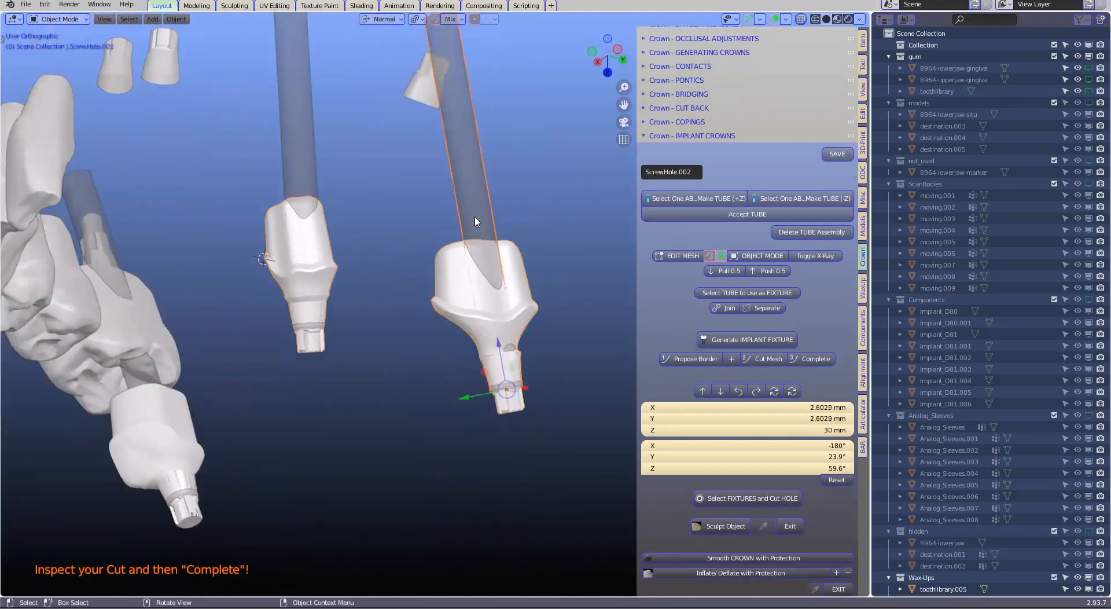
key("g")
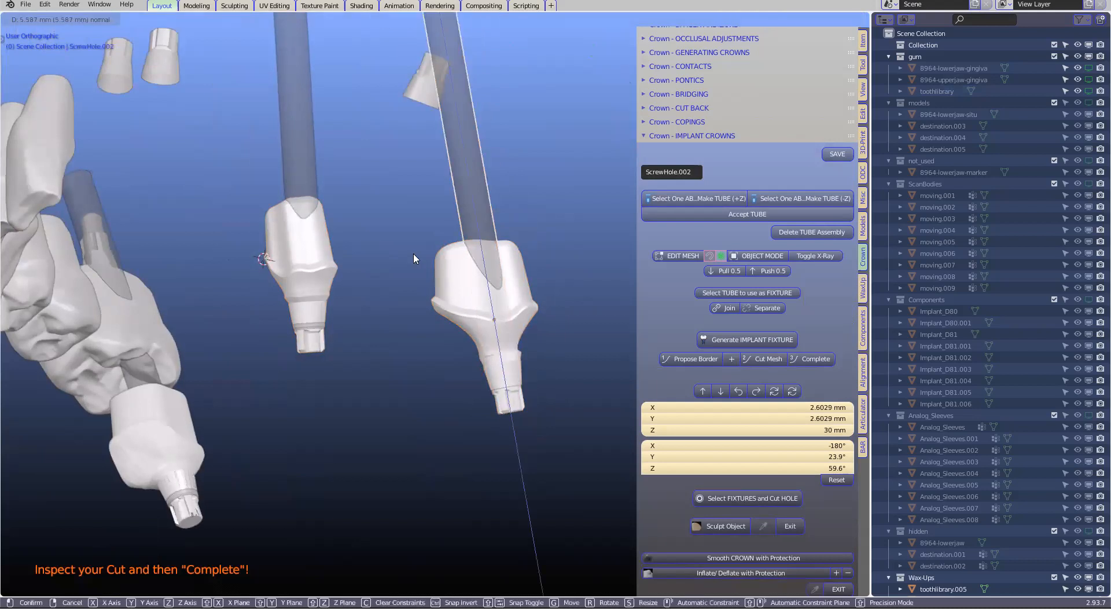
left_click(301, 197)
left_click(297, 199)
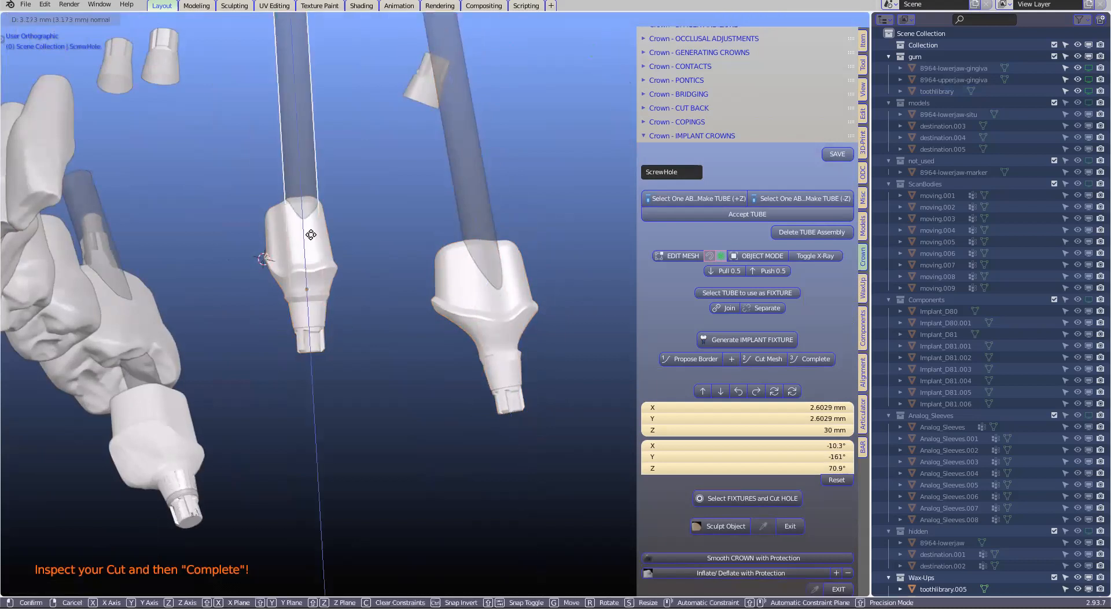
scroll(440, 306, "up", 2)
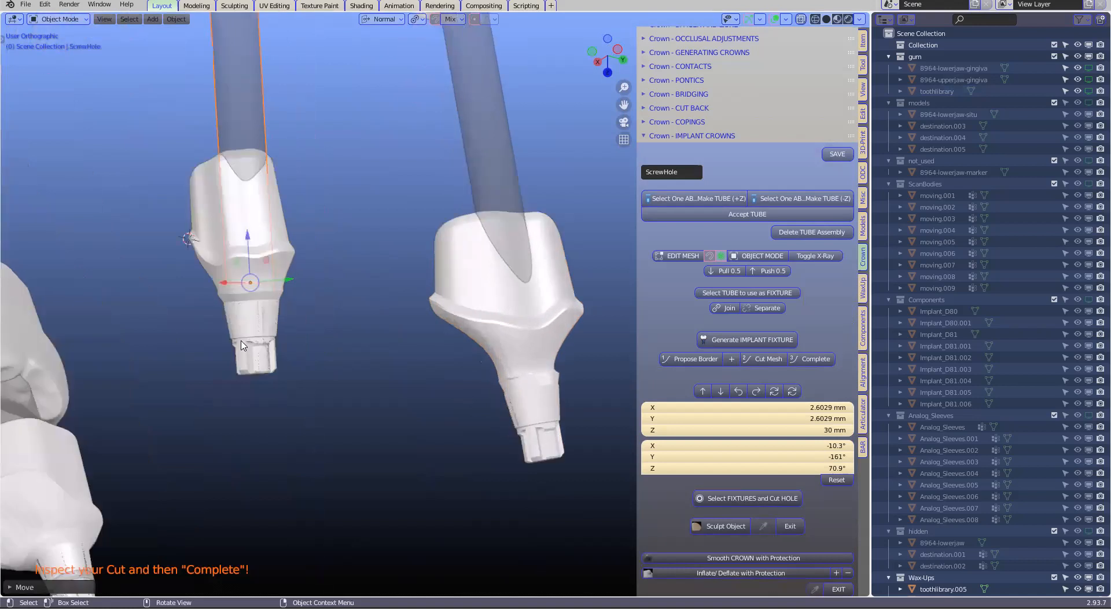
Delete the leftover Base_PreFace parts at the implant connections of both custom abutments
left_click(243, 345)
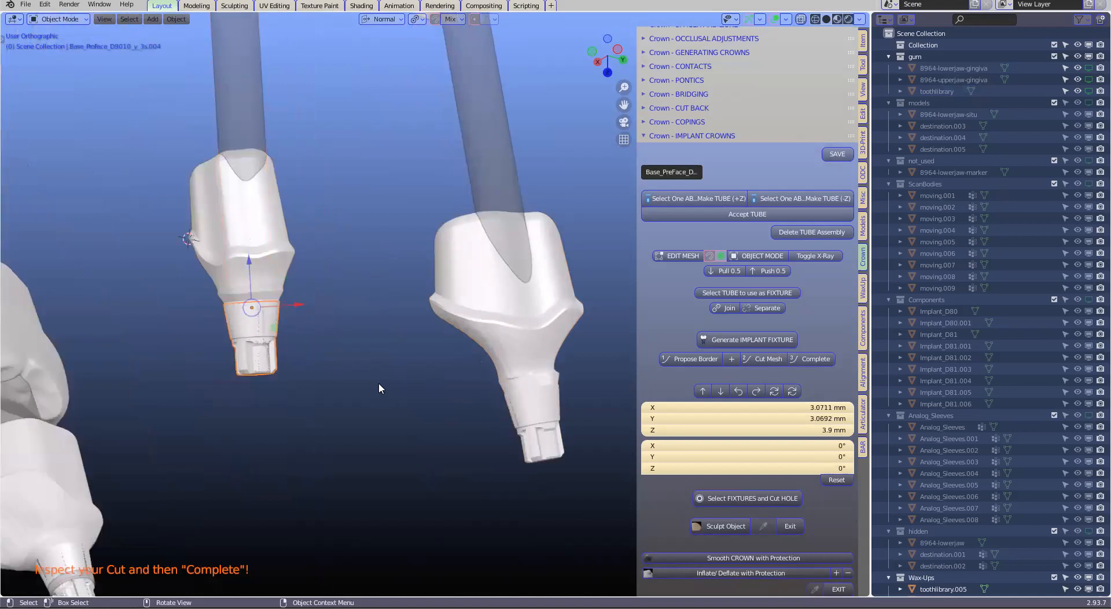
key("x")
left_click(338, 375)
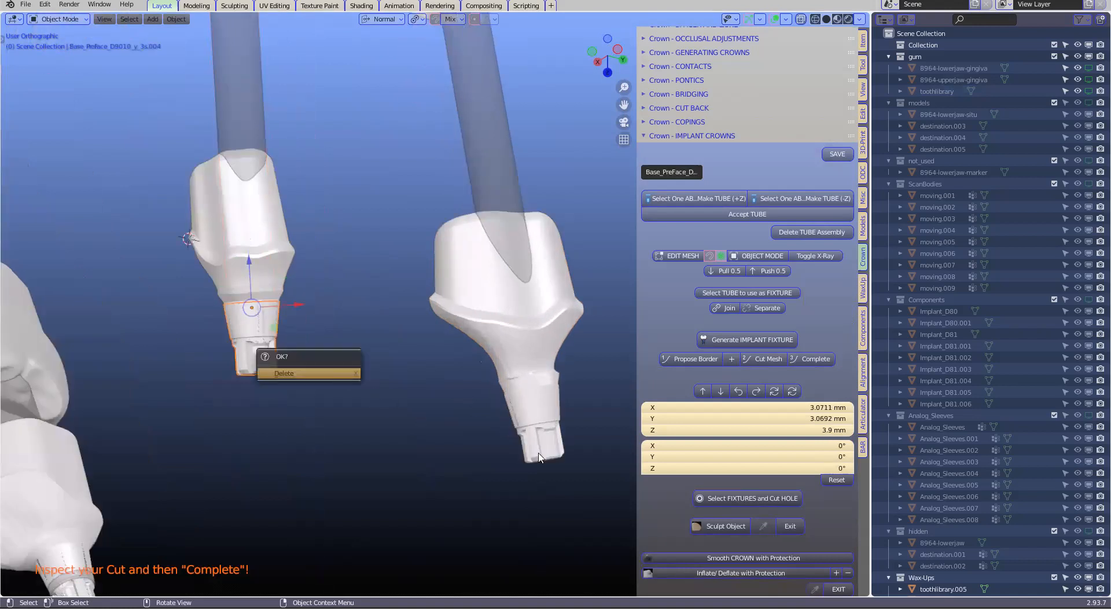
left_click(548, 445)
key("x")
left_click(529, 441)
scroll(518, 425, "down", 2)
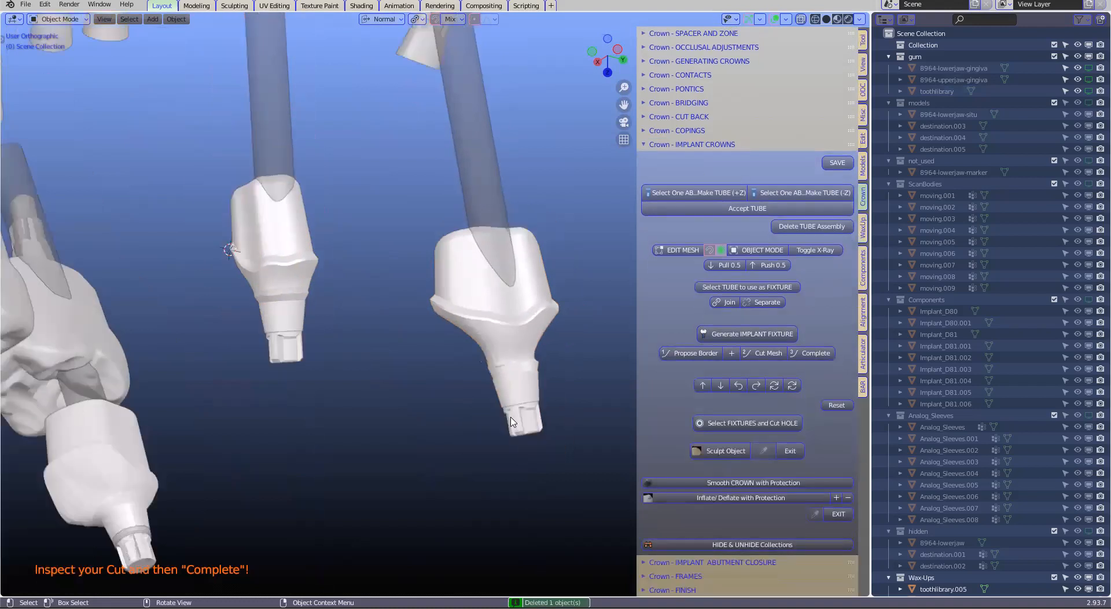
Extract the upper surfaces of the two joined custom abutments with the bar module's custom abutment tools
left_click(499, 381)
middle_click_drag(475, 364, 451, 372)
scroll(497, 305, "up", 2)
scroll(388, 349, "down", 2)
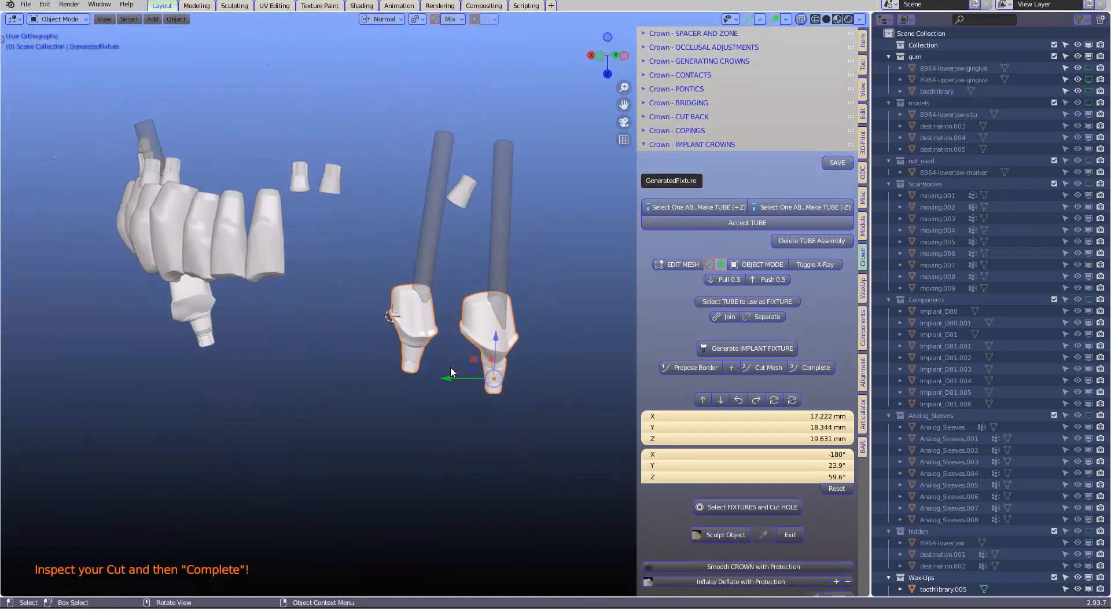
scroll(709, 422, "up", 2)
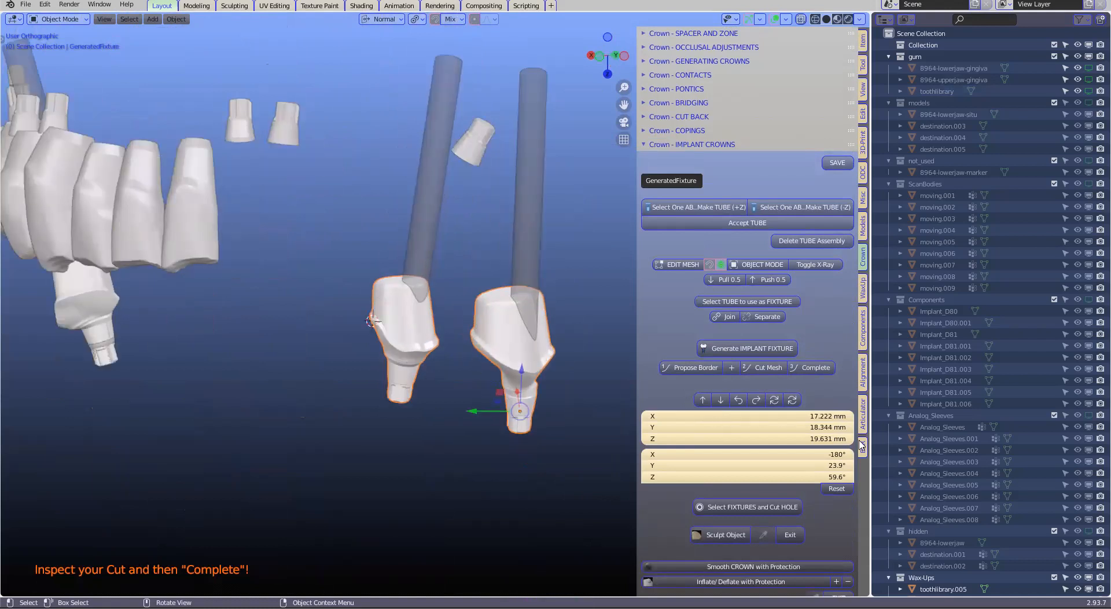
left_click(862, 446)
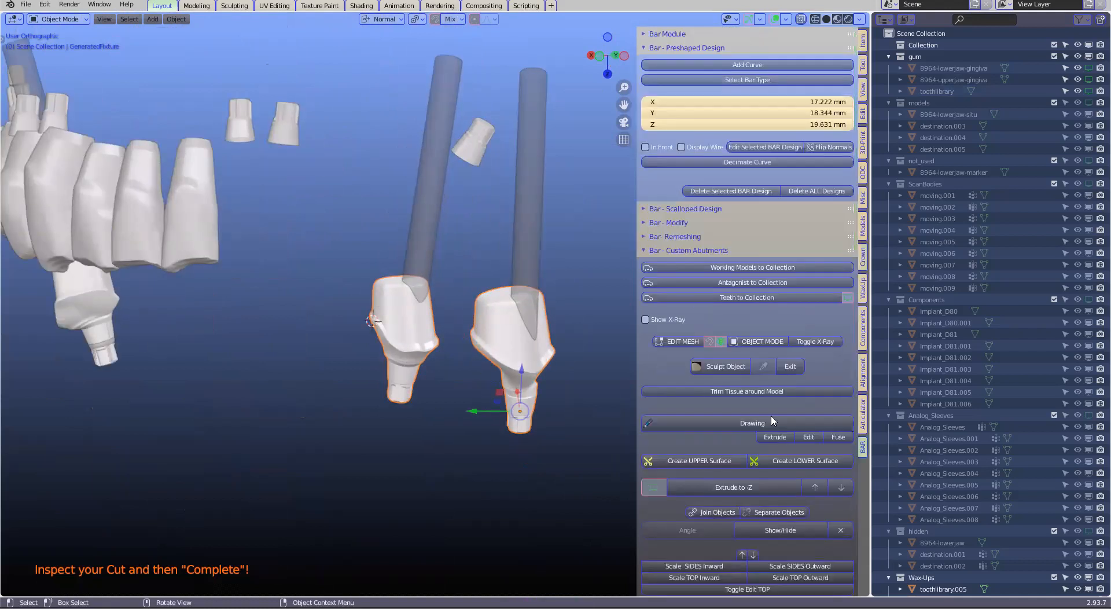
scroll(768, 423, "down", 5)
scroll(770, 429, "down", 1)
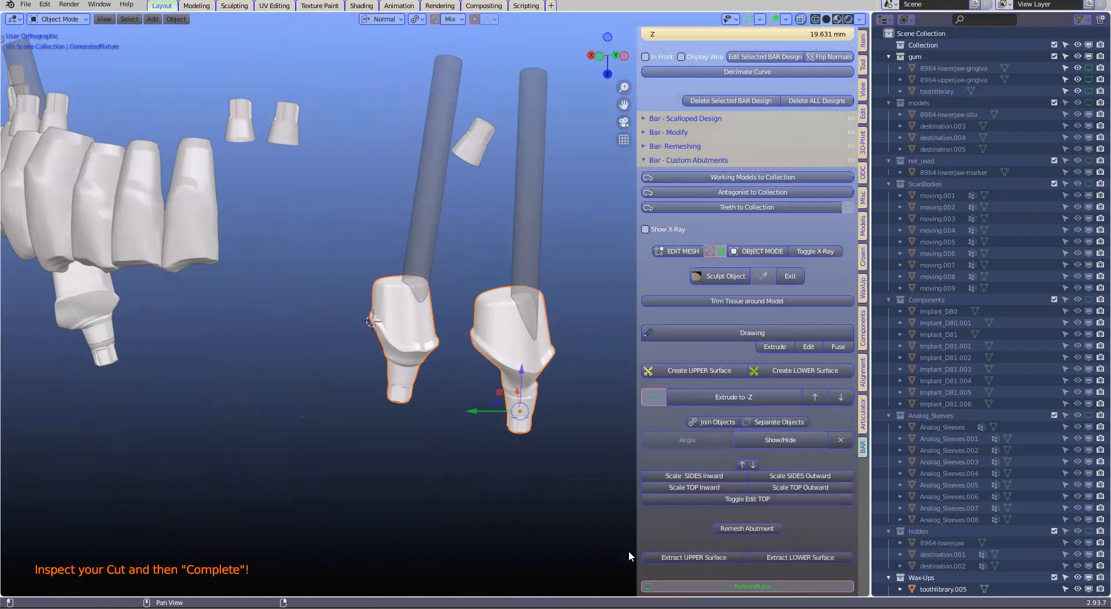
left_click(695, 558)
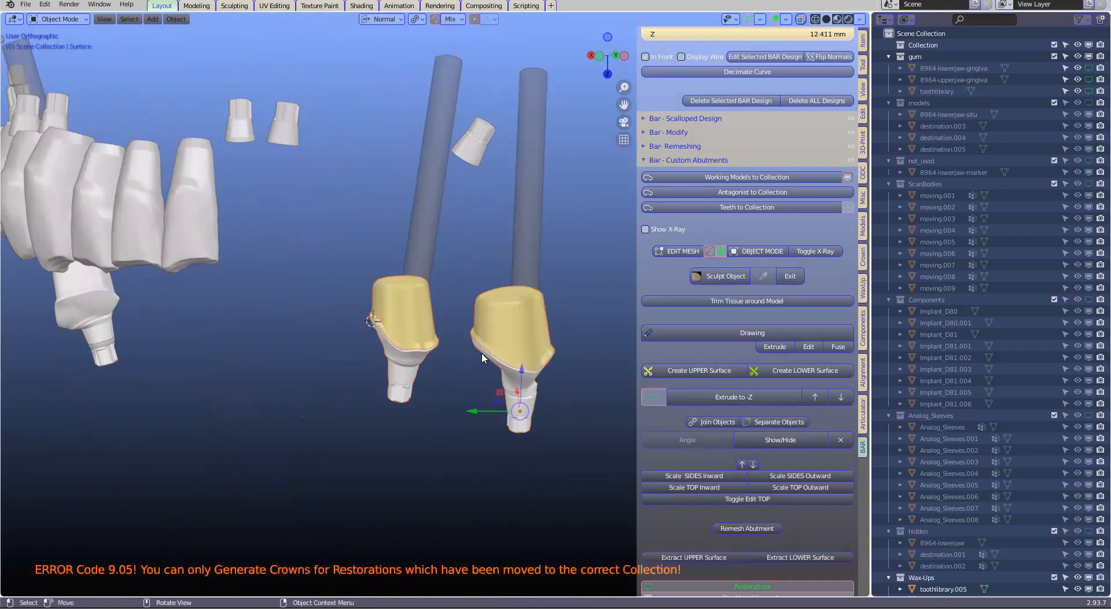
Extract the upper surface of the third custom abutment and turn the model to show the restorations
middle_click_drag(462, 359, 222, 307)
left_click(220, 307)
left_click(703, 556)
middle_click_drag(304, 317, 362, 331)
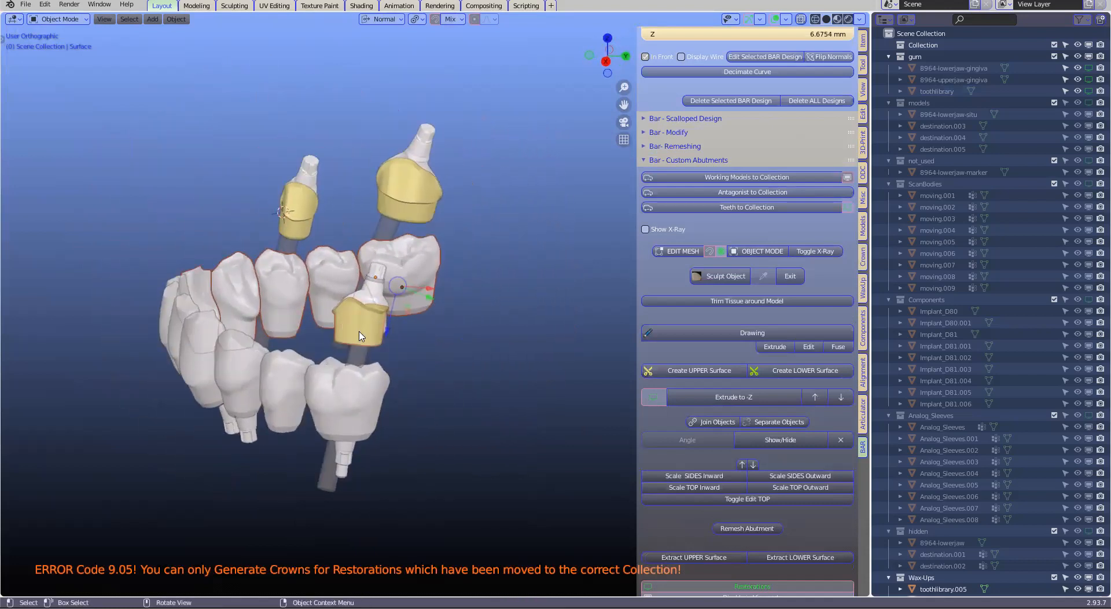
Start an upper surface survey on the third abutment's extracted surface using the crown survey tools
left_click(347, 332)
scroll(350, 329, "up", 2)
left_click(341, 338)
middle_click_drag(359, 343, 405, 346)
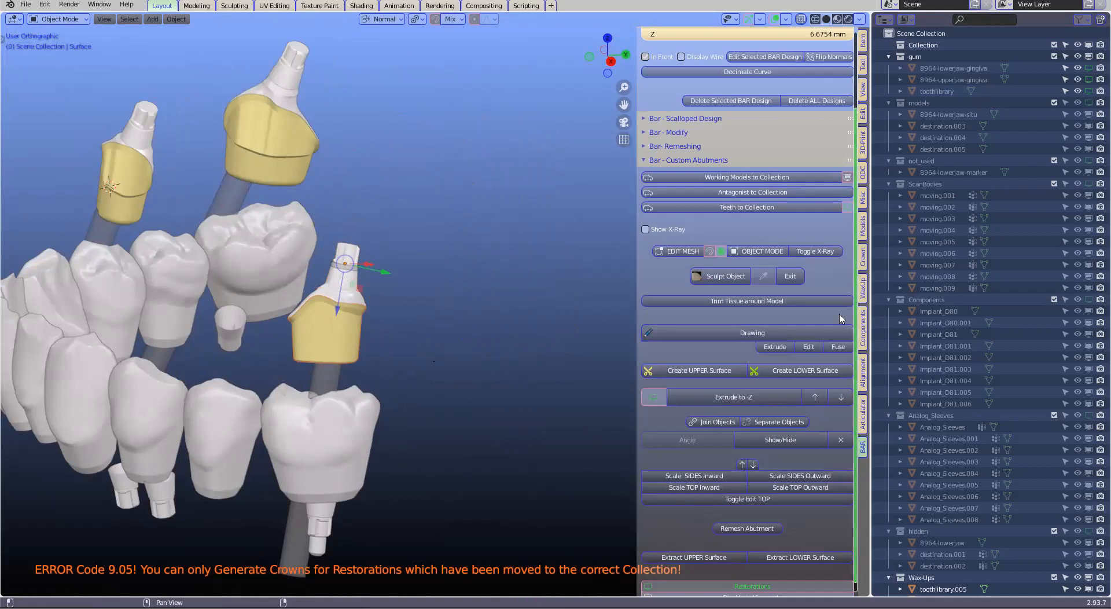
left_click(863, 257)
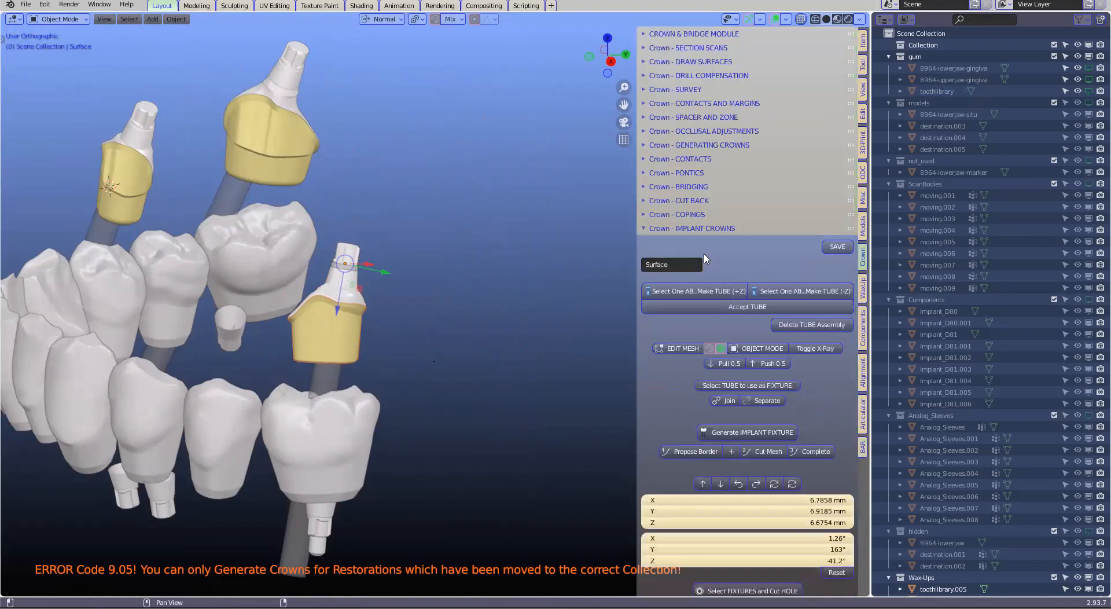
left_click(672, 90)
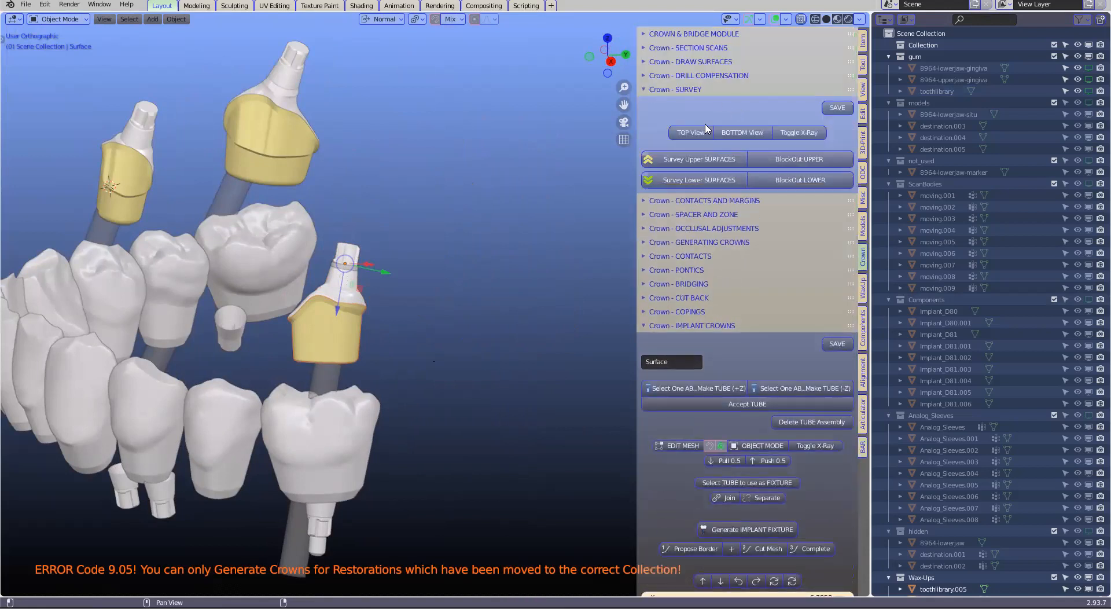
left_click(690, 162)
scroll(461, 329, "up", 4, "shift")
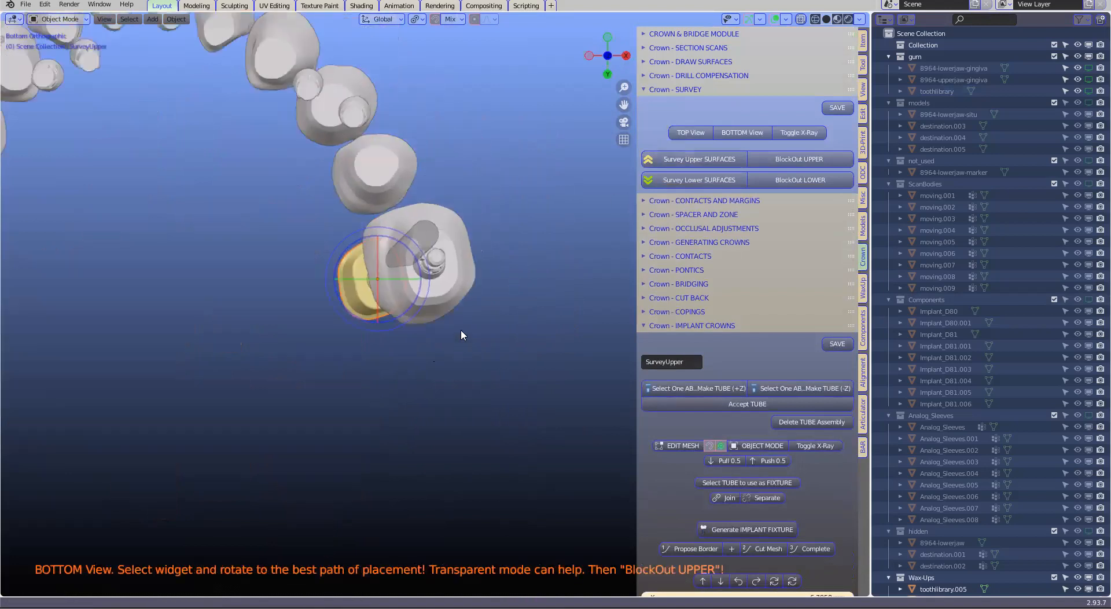
scroll(469, 307, "up", 2)
Hide the molar restoration covering the abutment, rotate the survey to its path of placement and block out the upper surface
left_click(469, 307)
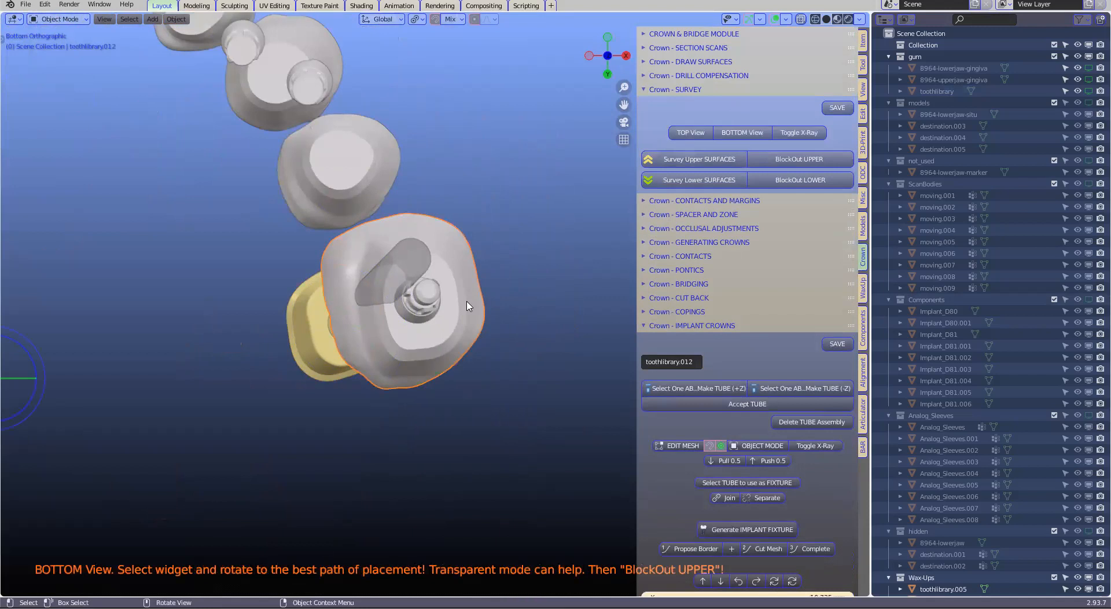
key("h")
left_click(327, 364)
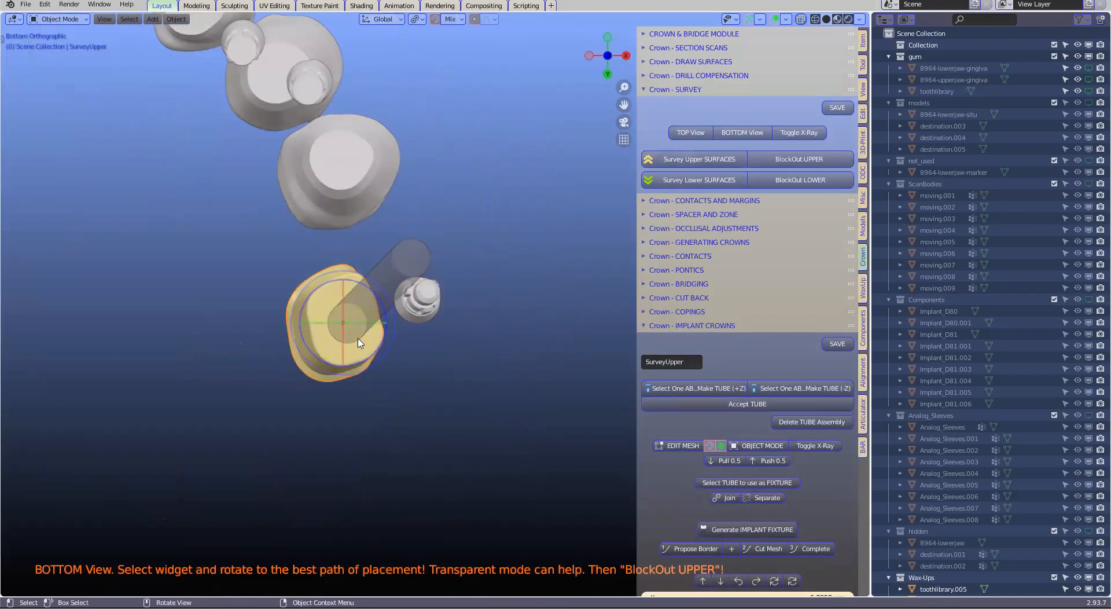
key("r")
key("r")
left_click(370, 345)
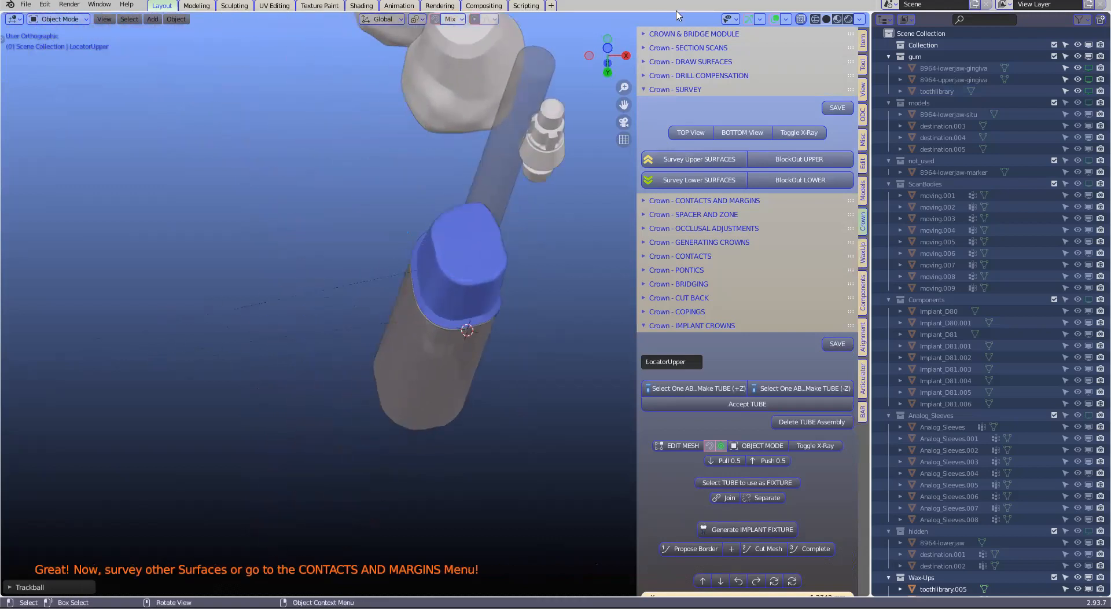
Turn off the relationship lines overlay and add a 0.2 support margin to the surveyed abutment
left_click(787, 20)
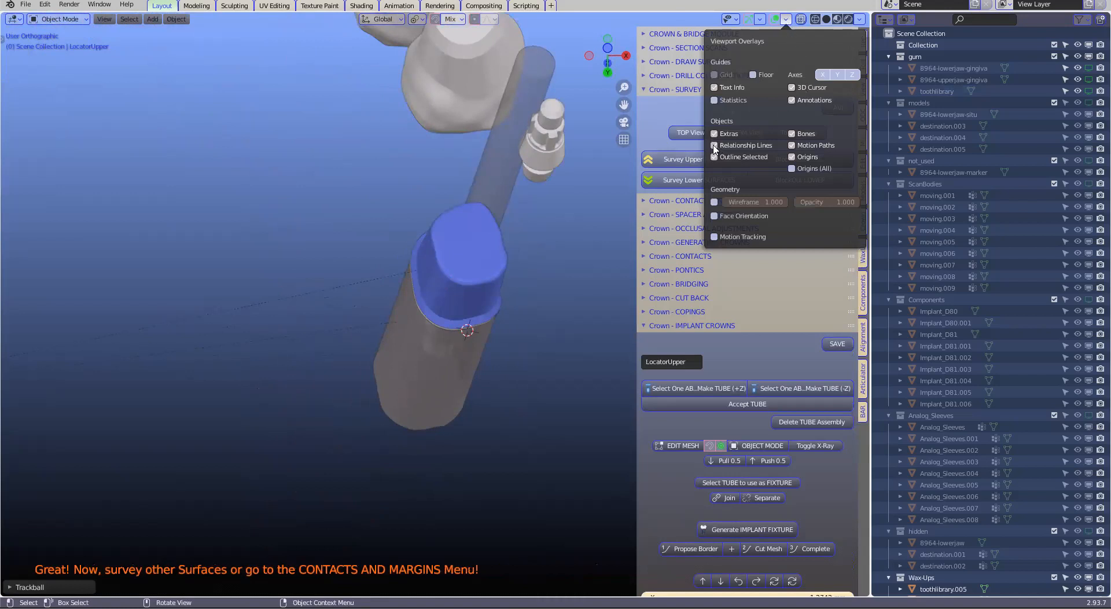
left_click(466, 267)
scroll(806, 399, "down", 5)
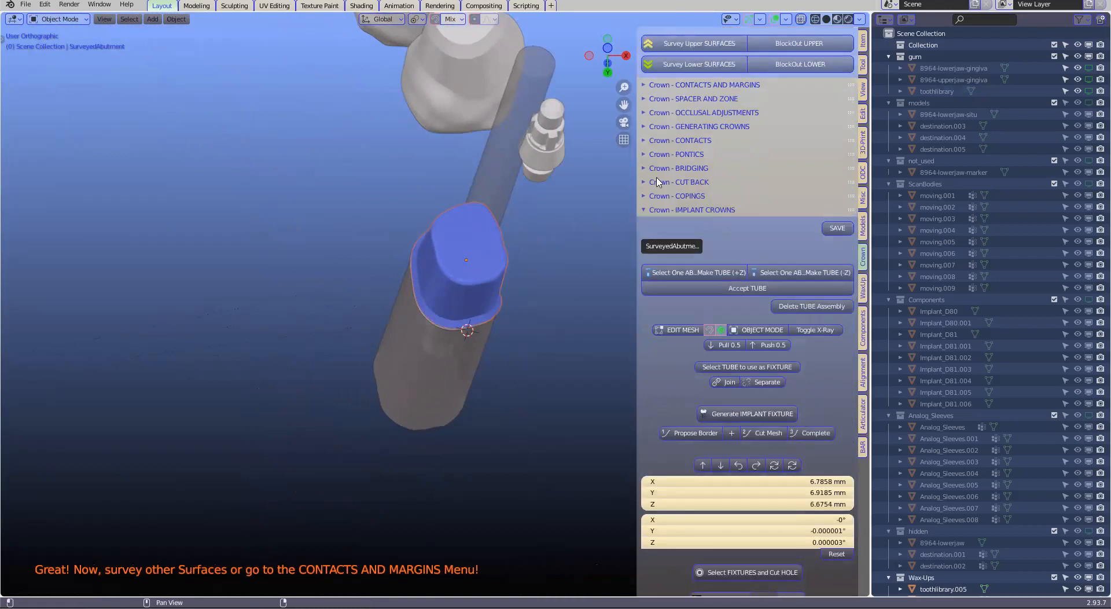
scroll(657, 151, "up", 2)
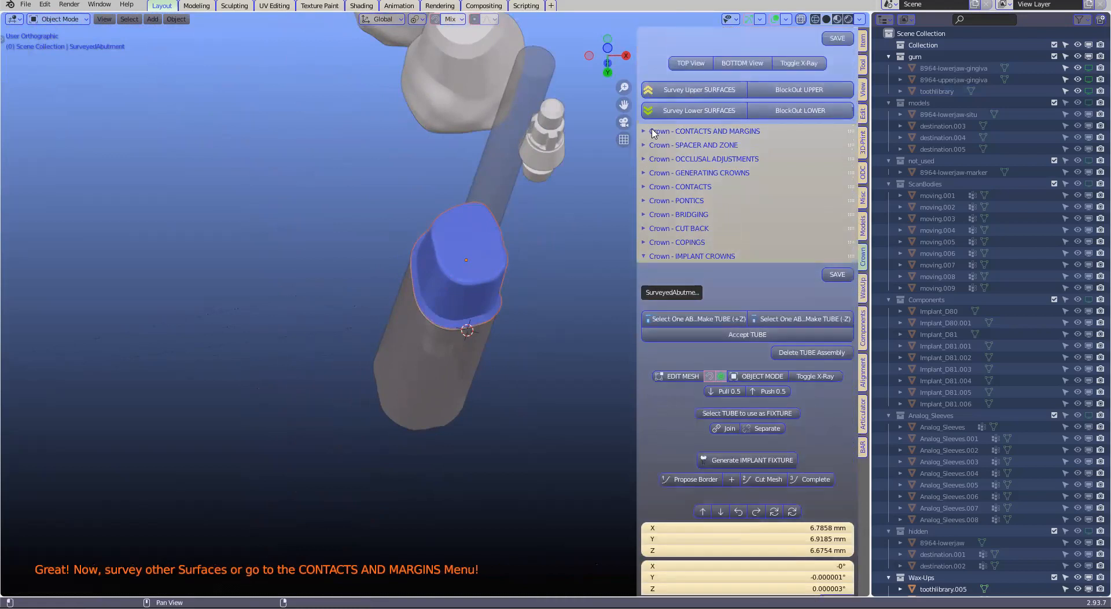
left_click(648, 132)
left_click(768, 255)
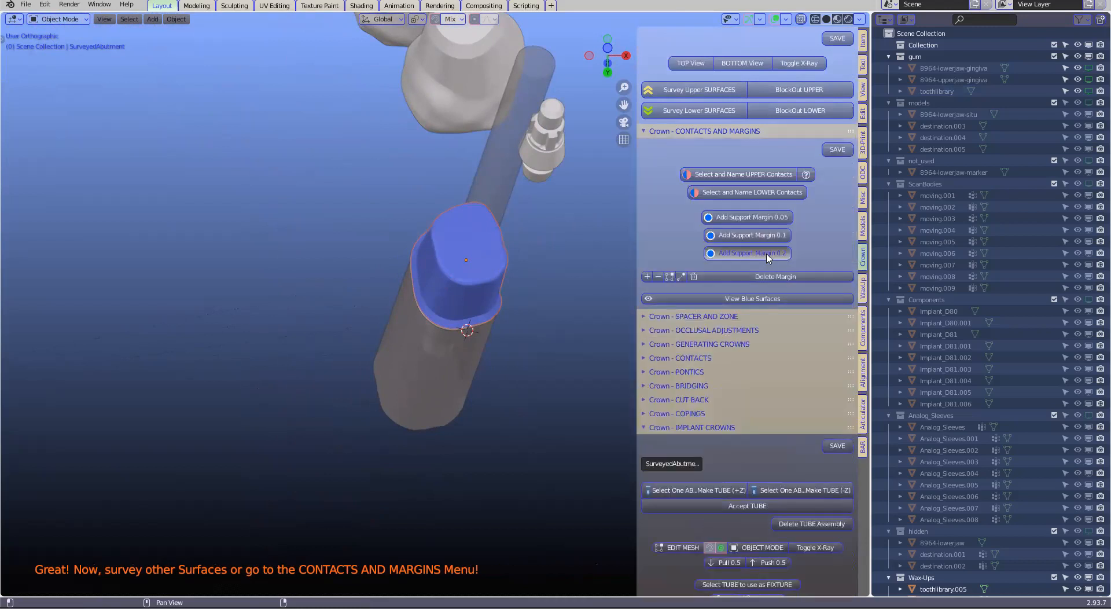
scroll(488, 318, "up", 2)
left_click(573, 301)
middle_click_drag(574, 302, 539, 321, "shift")
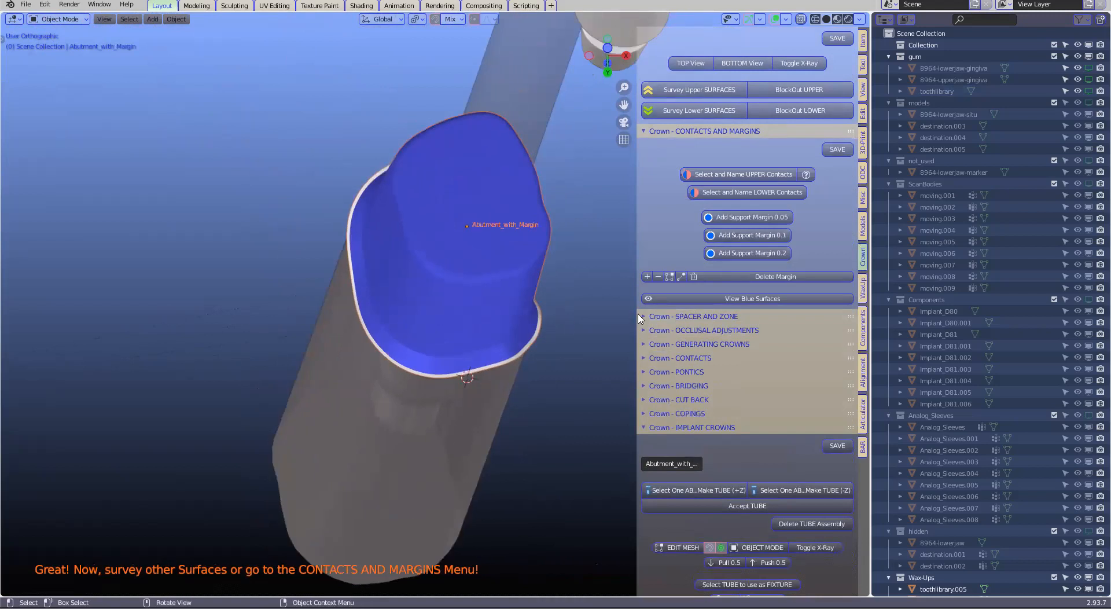
Generate the automatic spacer and safety zone for the abutment with its support margin
left_click(642, 316)
left_click(696, 366)
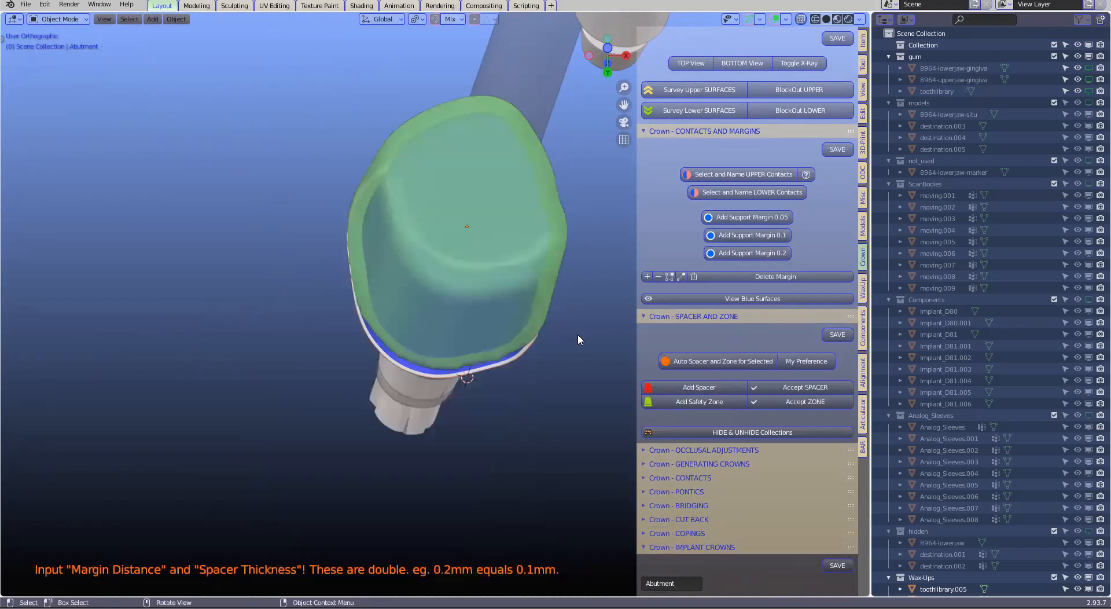
scroll(578, 334, "down", 2)
scroll(670, 427, "down", 2)
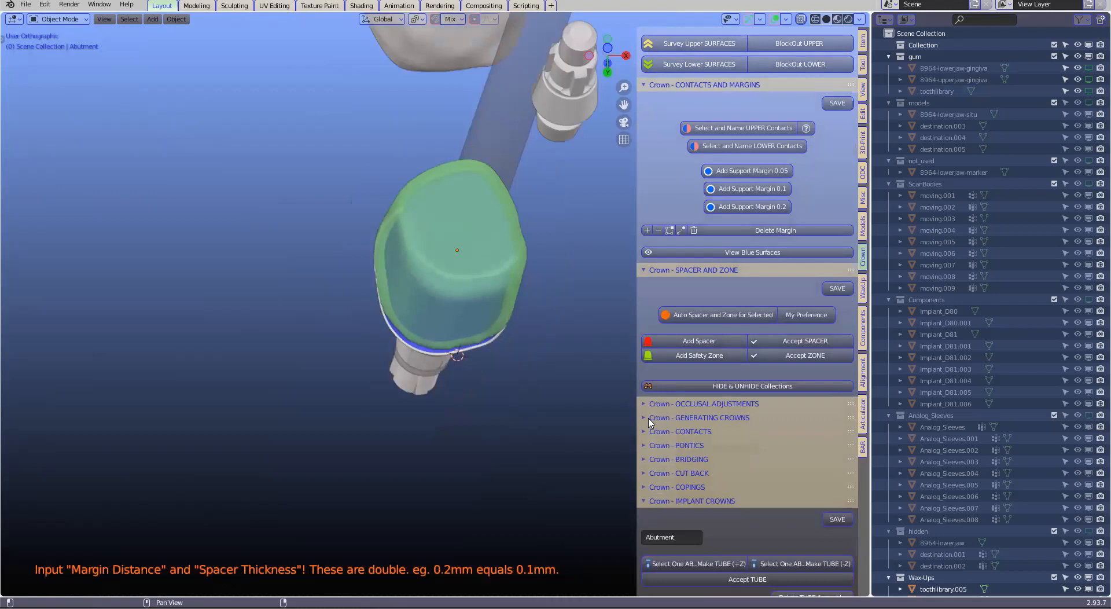
Open the crown generation tools and unhide the Restorations collection around the prepared abutment
left_click(649, 419)
scroll(758, 383, "down", 10)
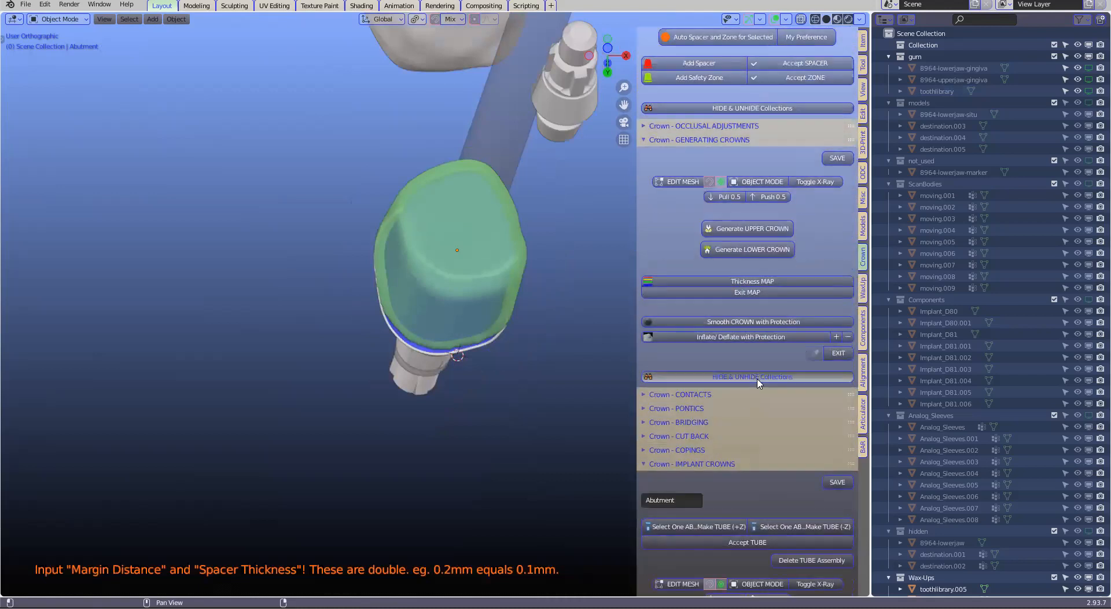
left_click(758, 378)
left_click(760, 420)
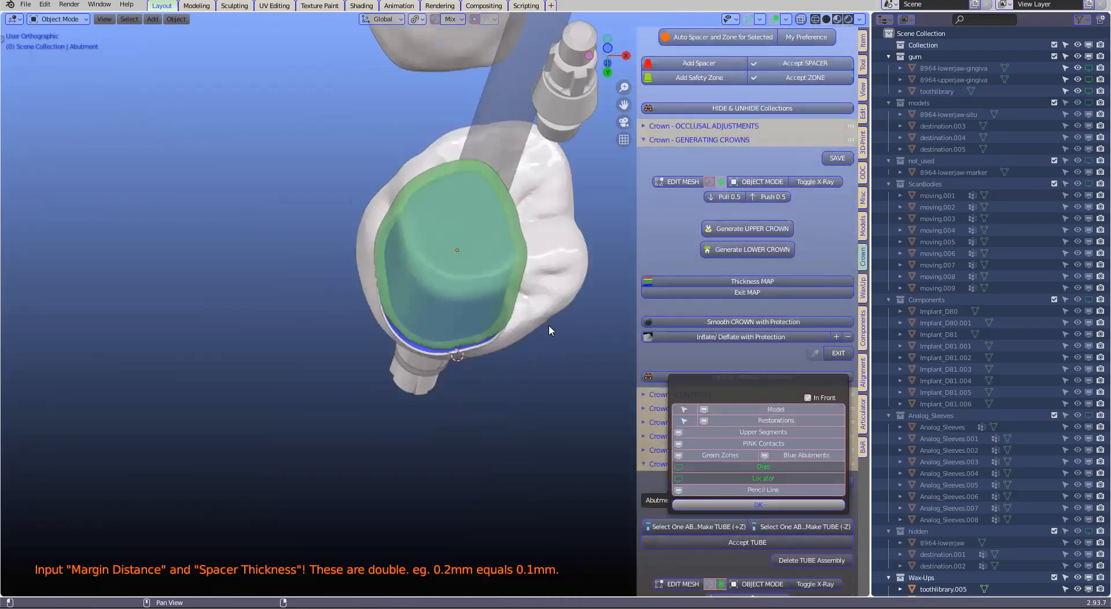
Generate the upper crown from the molar restoration over its abutment and safety zone
middle_click_drag(547, 305, 564, 277)
left_click(566, 281)
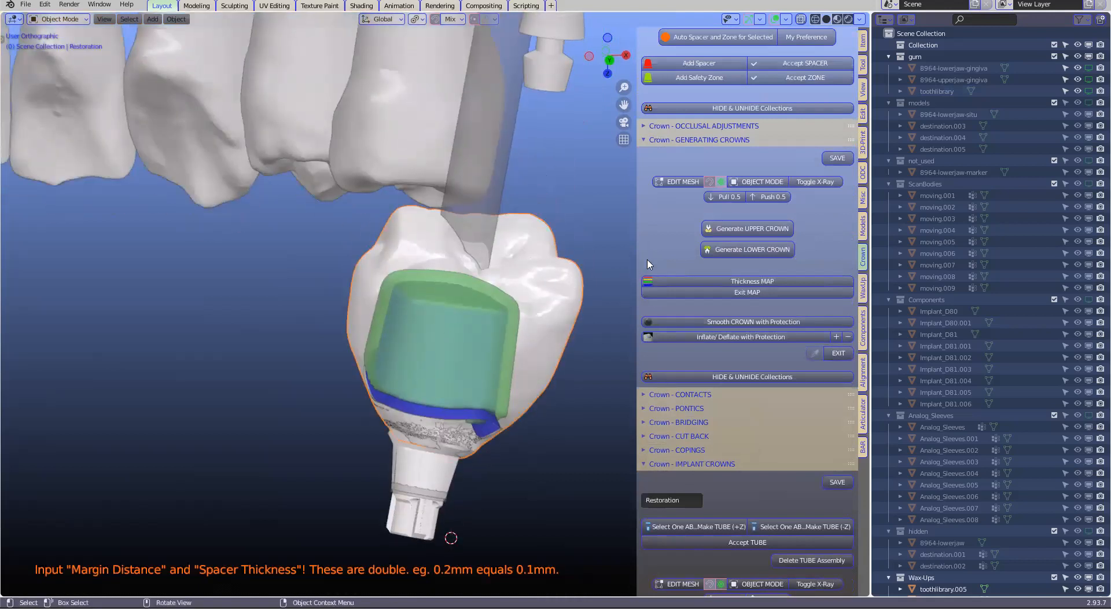
left_click(728, 231)
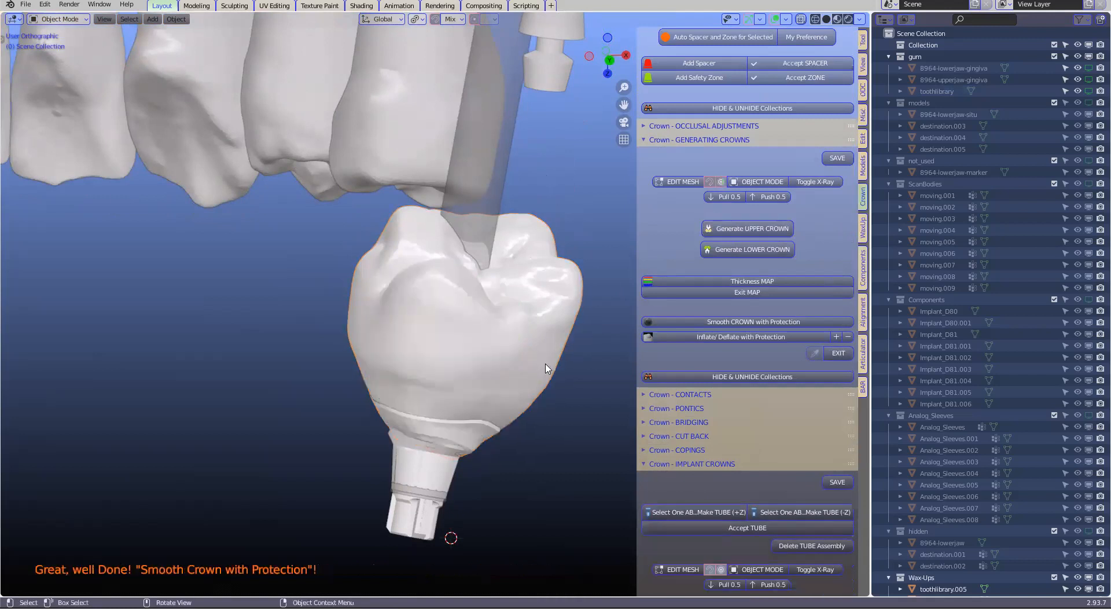
Turn on X-ray display and select the screw-hole cylinder running through the generated molar crown
left_click(425, 364)
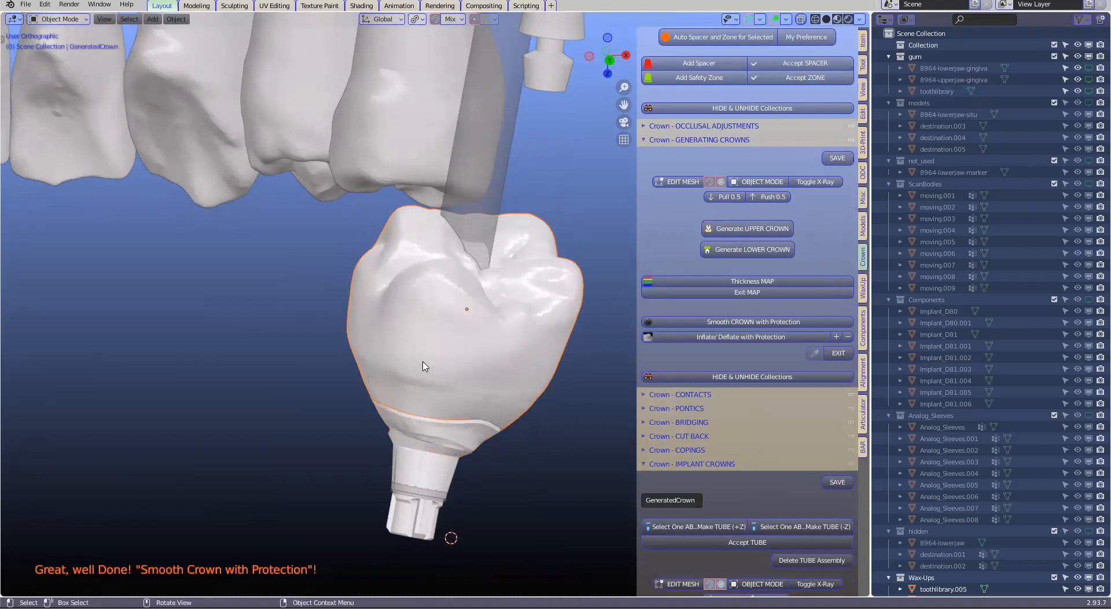
scroll(426, 368, "up", 2)
middle_click_drag(425, 368, 397, 248)
left_click(397, 249)
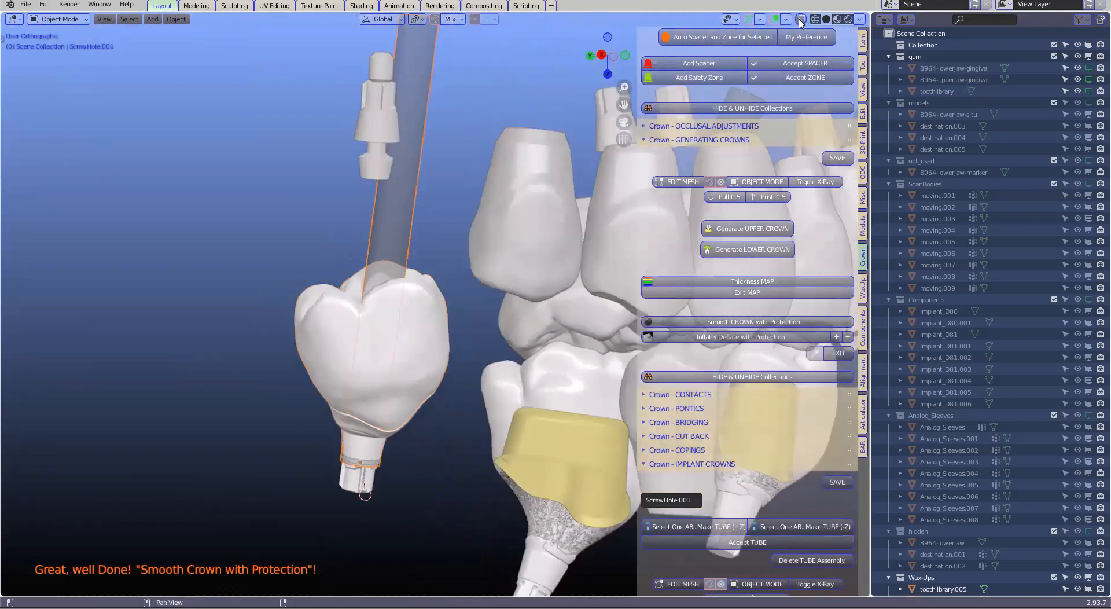
left_click(800, 21)
left_click(390, 269)
left_click(391, 270)
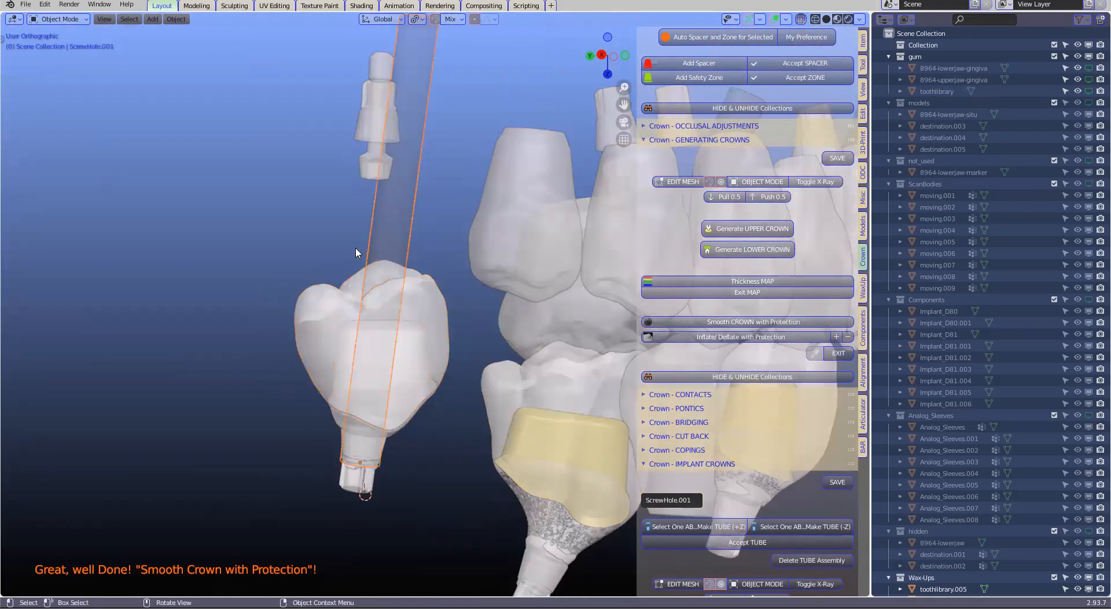
Set the transform orientation to Local and move the screw-hole cylinder about 7.9 mm along its local Z axis into the crown
key("t")
left_click(17, 84)
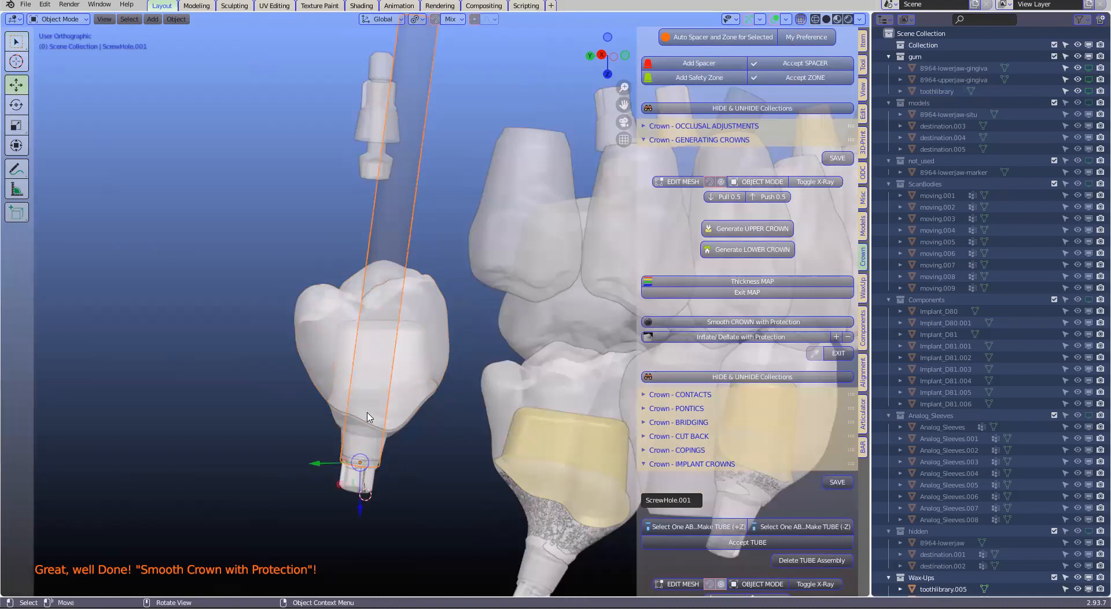
middle_click_drag(368, 418, 347, 457)
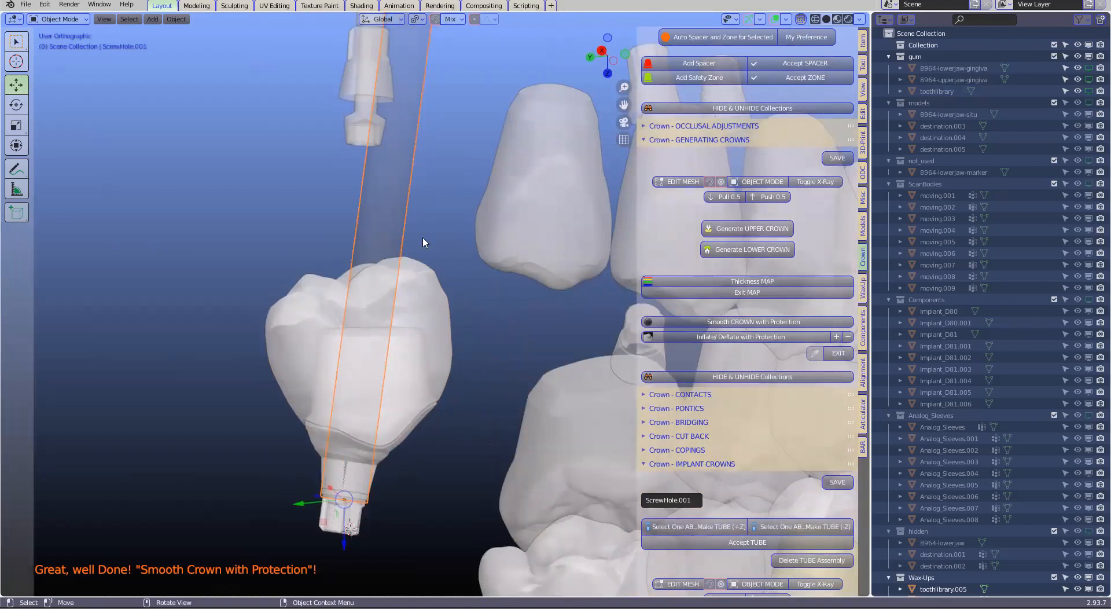
left_click(396, 22)
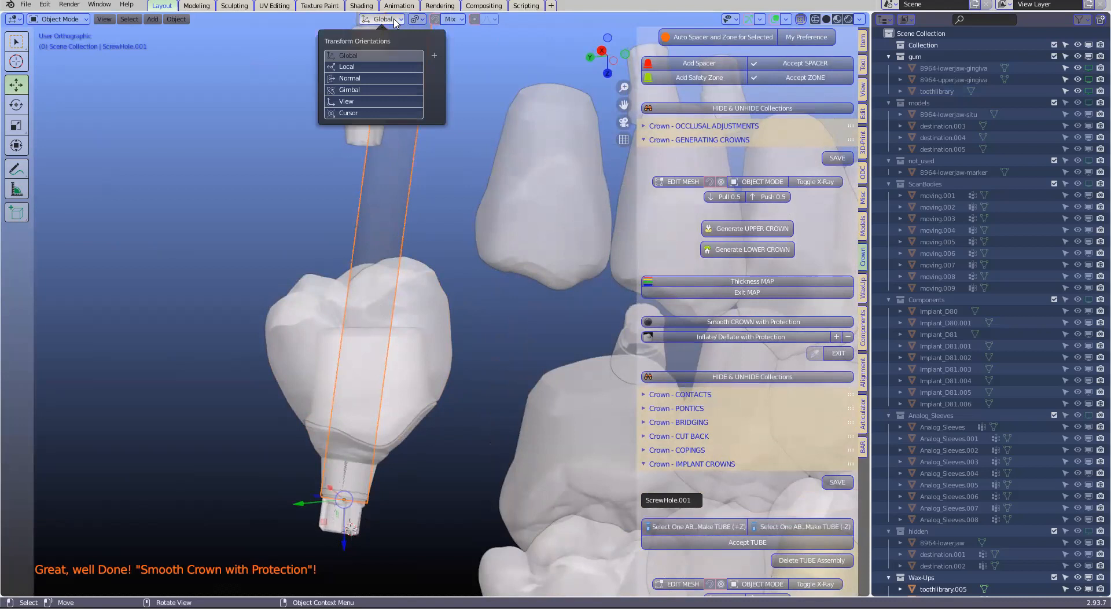
left_click(347, 67)
key("g")
key("z")
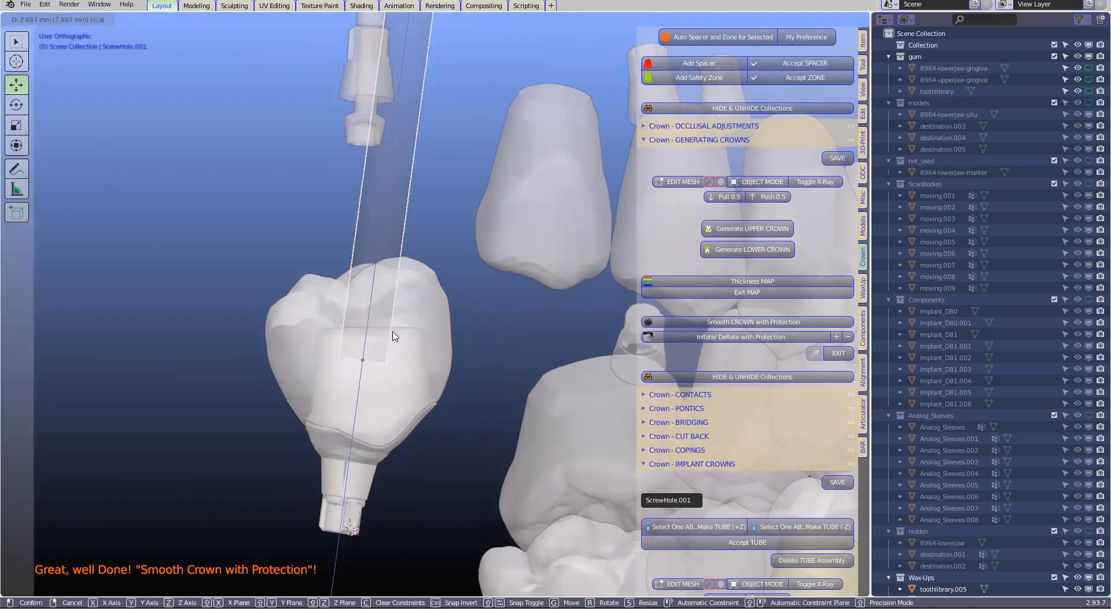
left_click_drag(392, 332, 392, 333)
Cut the screw-access hole through the generated crown using the repositioned cylinder
scroll(393, 333, "up", 2)
middle_click_drag(404, 328, 421, 300)
left_click(414, 319)
scroll(763, 411, "down", 7)
scroll(763, 424, "down", 10)
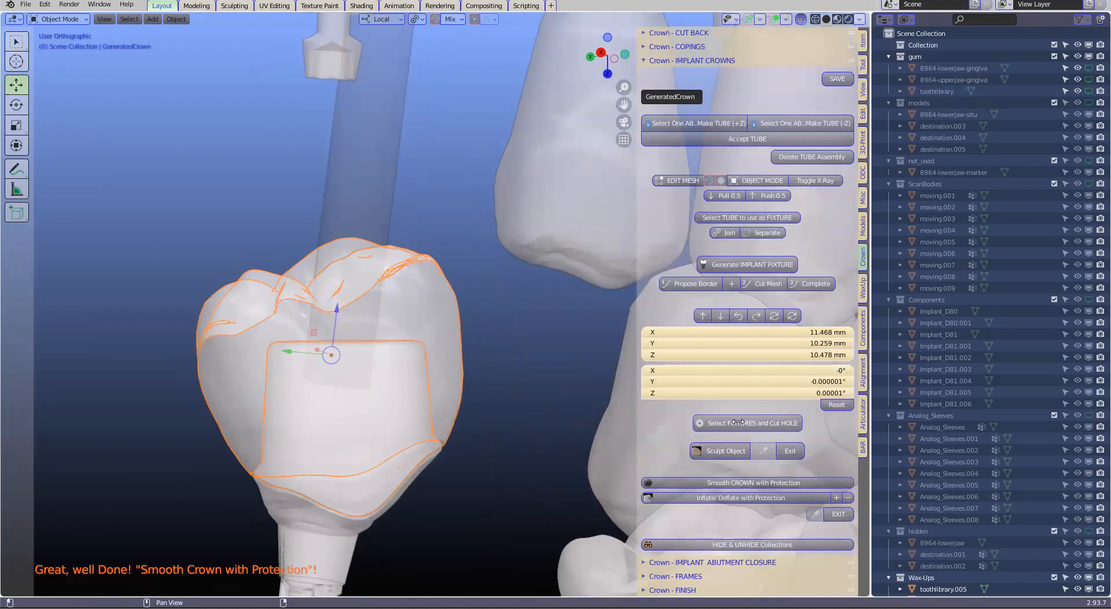
left_click(737, 423)
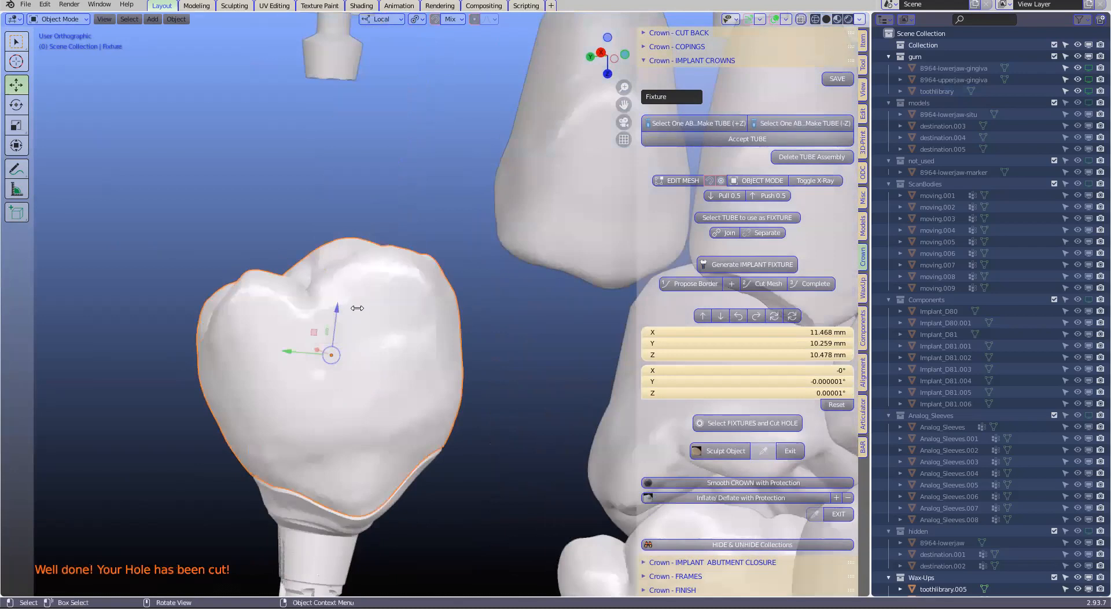
Isolate the cut molar crown to inspect its screw hole and inner surface, and bring the hidden objects back
middle_click_drag(368, 343, 415, 296)
key("ctrl+i")
key("h")
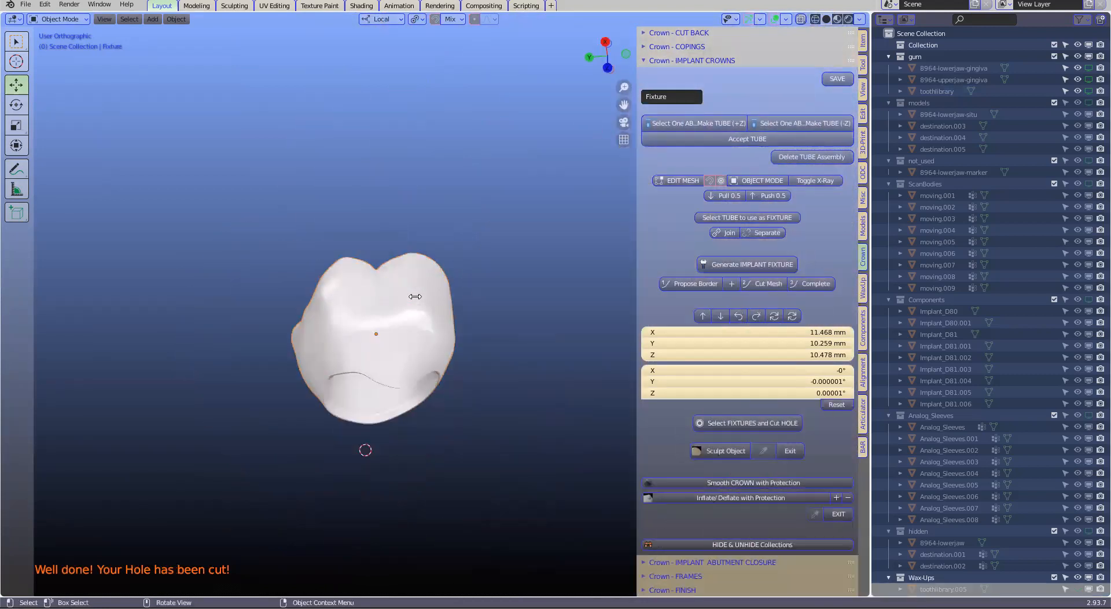
left_click(342, 372)
scroll(342, 372, "up", 3)
middle_click_drag(342, 372, 333, 400)
scroll(333, 400, "down", 3)
key("alt+h")
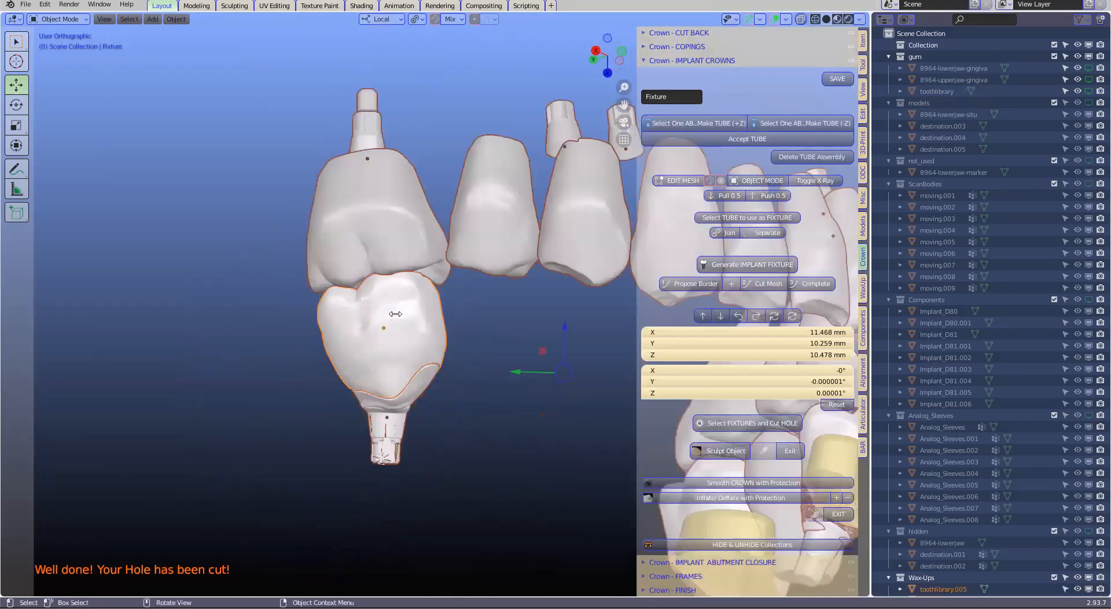
Hide the finished molar crown and delete the Base_PreFace component at the abutment's connection
left_click(416, 368)
scroll(417, 312, "up", 2)
left_click(467, 359)
key("h")
left_click(422, 406)
middle_click_drag(422, 407, 333, 453)
scroll(330, 452, "down", 1)
left_click(327, 443, "shift")
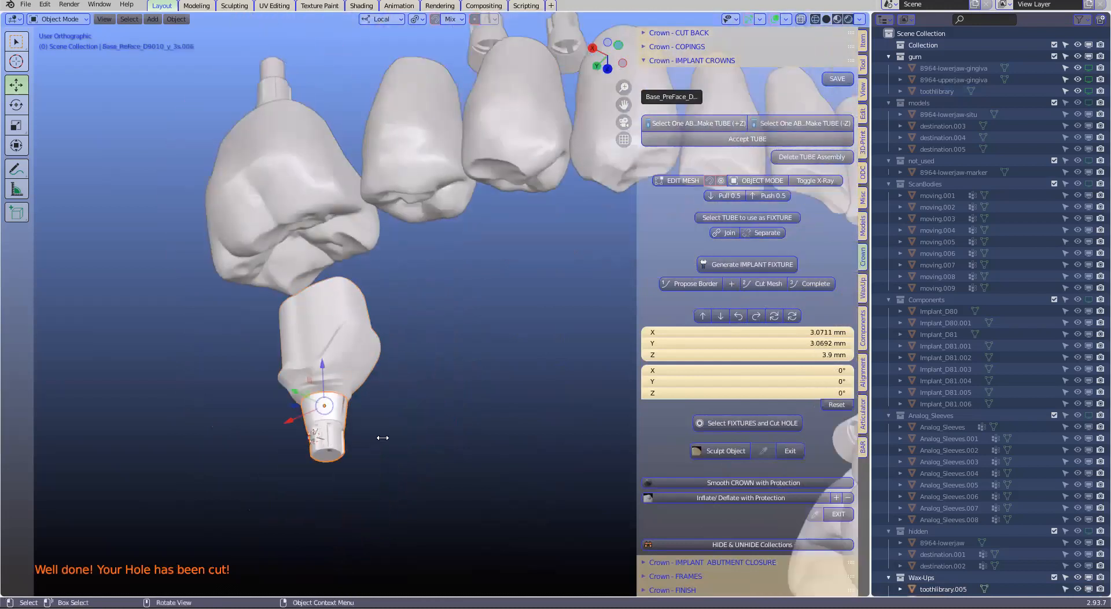
key("x")
left_click(366, 438)
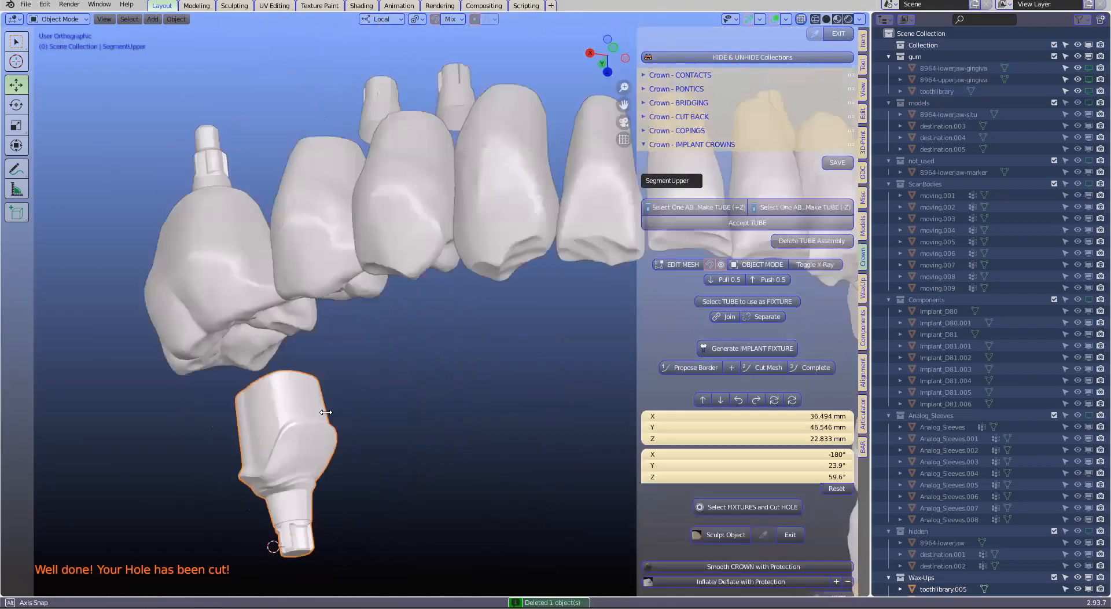
Unhide all hidden crowns and teeth and bring the other implant-supported posterior units into focus
key("alt+h")
middle_click_drag(392, 399, 440, 359)
scroll(419, 264, "up", 5)
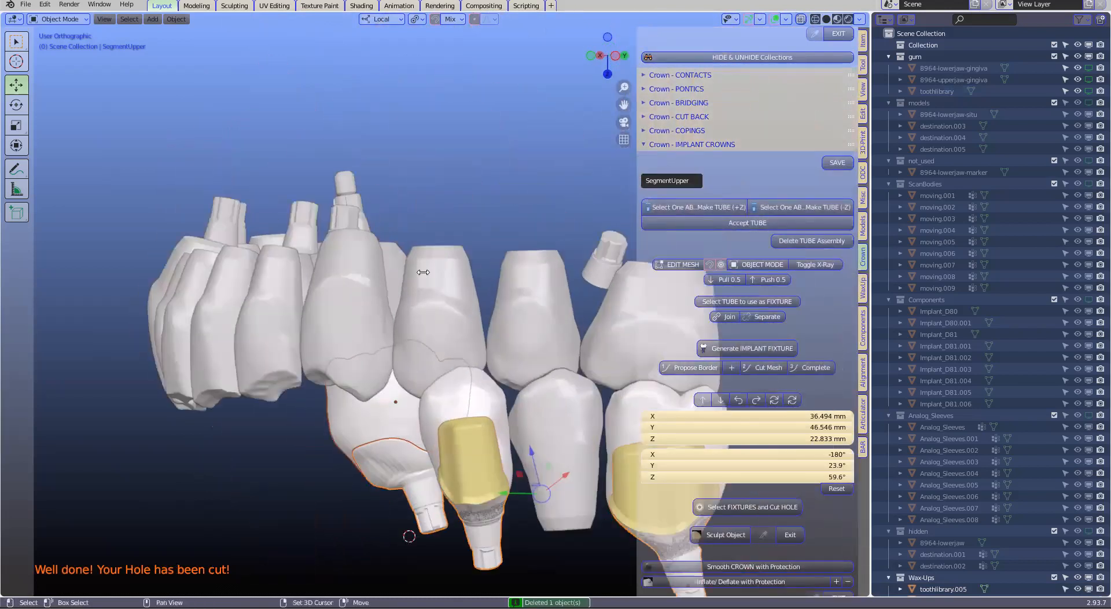
left_click(498, 316)
left_click_drag(498, 316, 487, 270)
key("ctrl+z")
Hide the three opposing teeth facing the remaining posterior implant units
left_click(474, 182)
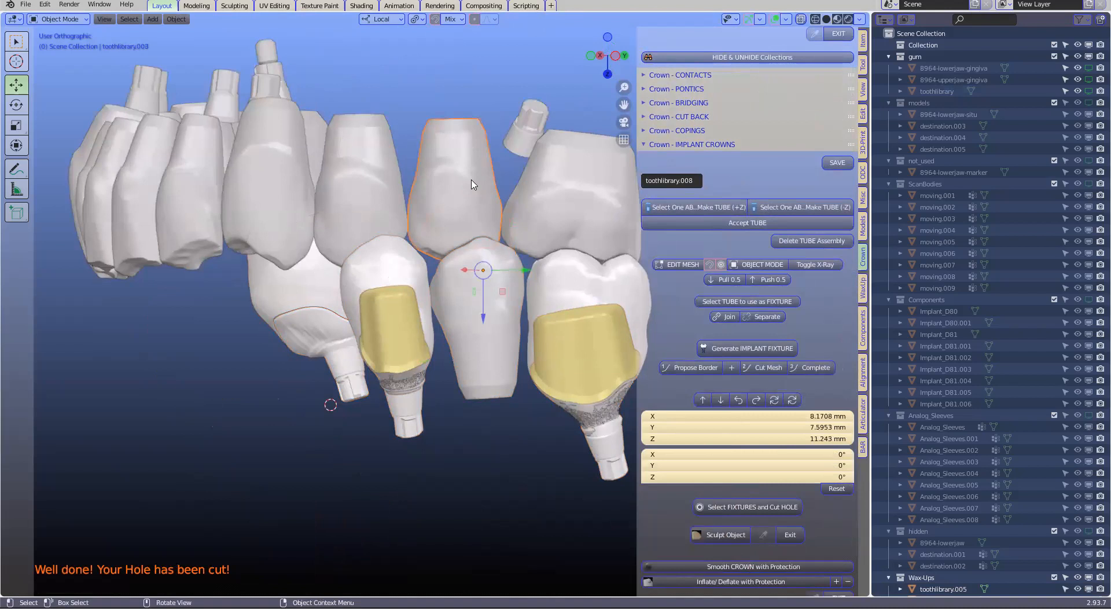
key("h")
left_click(393, 193)
key("h")
left_click(555, 197)
key("h")
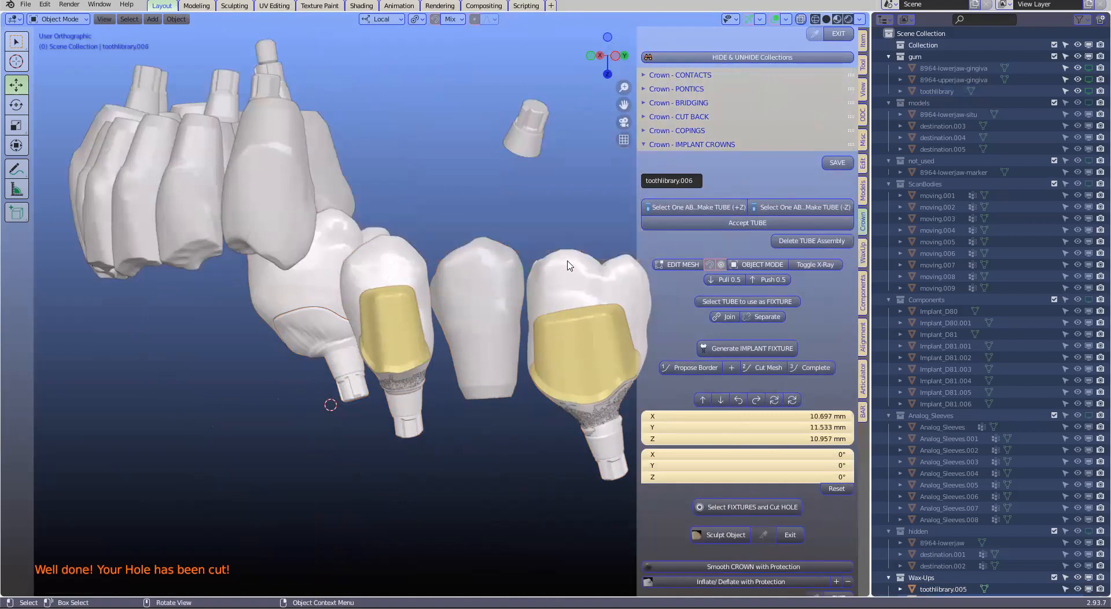
Hide the premolar and molar restorations and the tooth between them to expose both yellow abutment surfaces
left_click(553, 276)
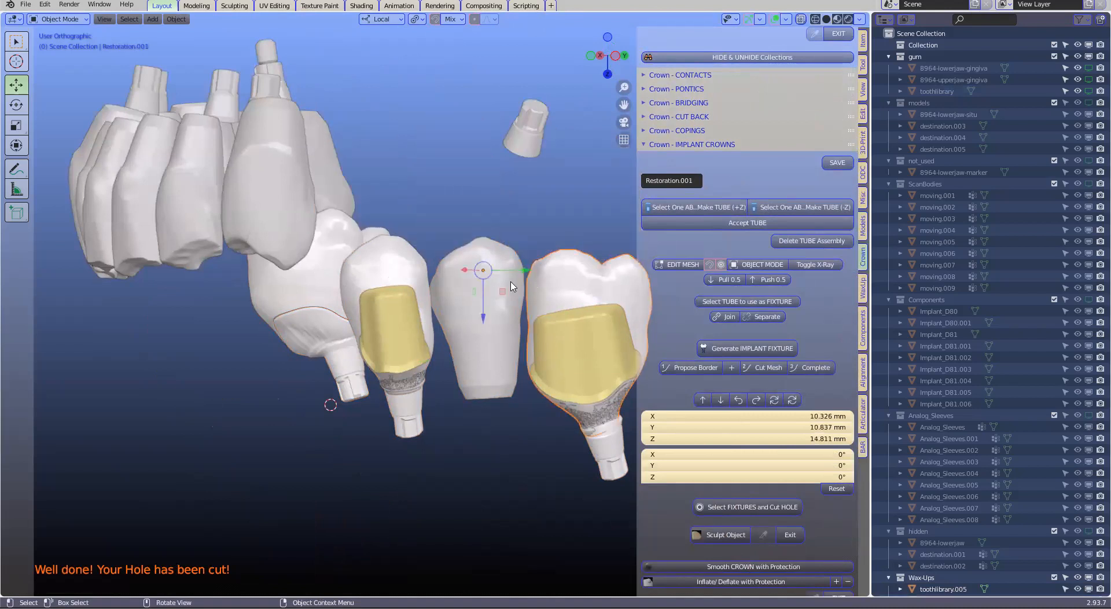
left_click(512, 286)
key("h")
left_click(421, 264)
key("h")
left_click(551, 271)
key("h")
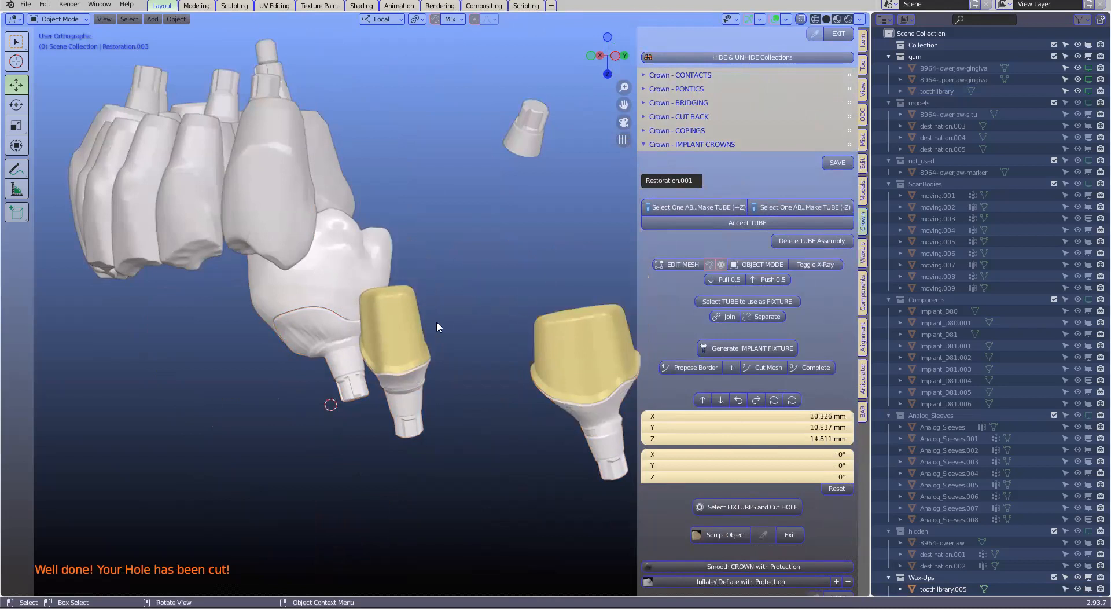
Survey both extracted abutment surfaces as upper surfaces, rotate them to a shared path of placement and block them out
left_click(411, 329)
middle_click_drag(553, 365, 527, 371, "shift")
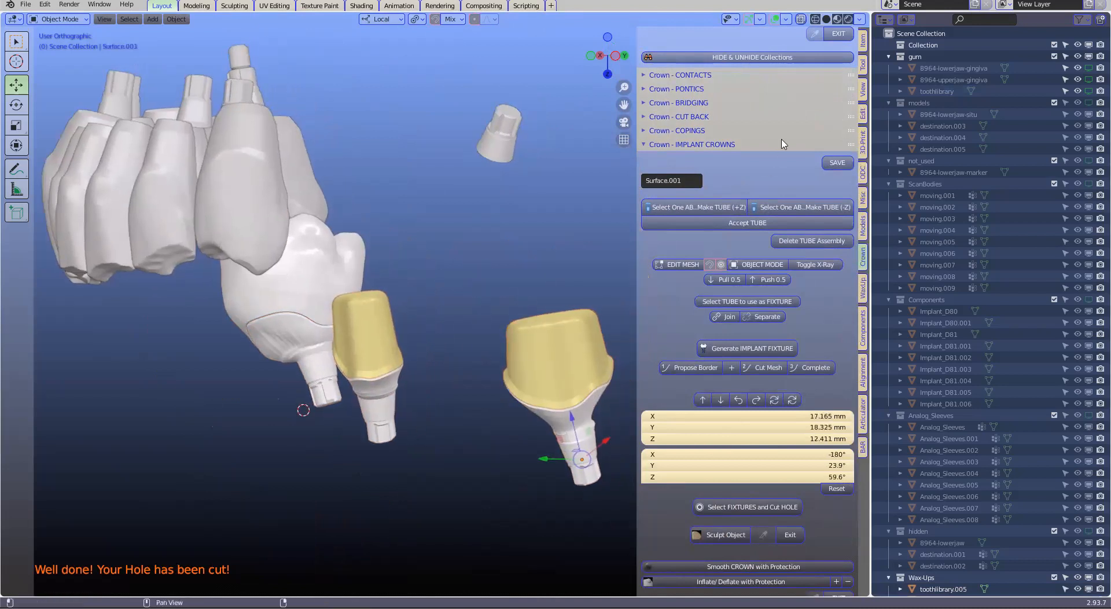
scroll(789, 136, "up", 4)
scroll(788, 134, "up", 12)
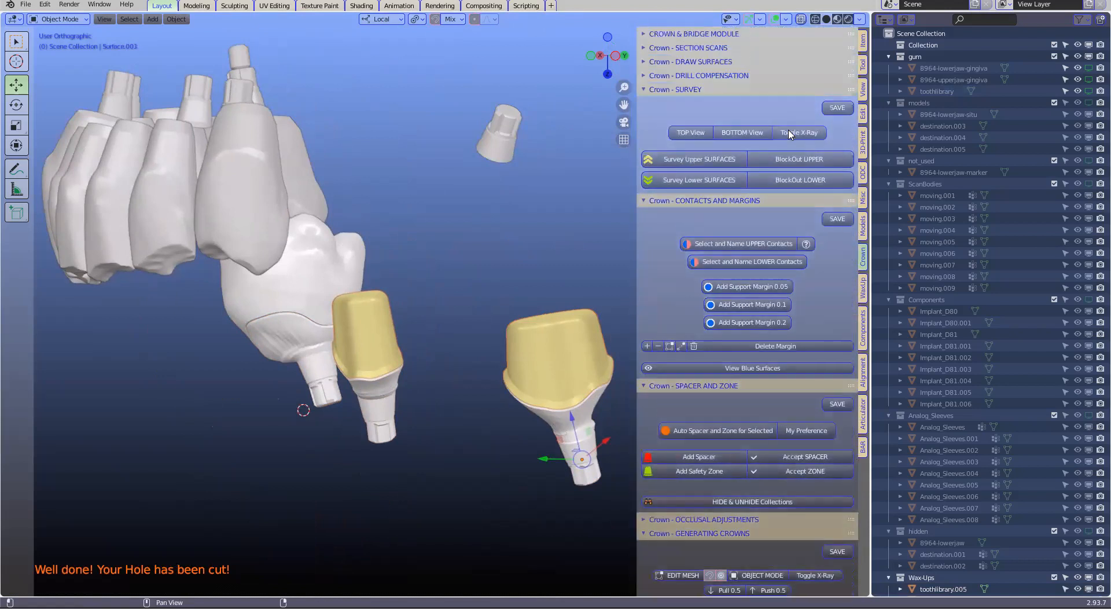
left_click(696, 164)
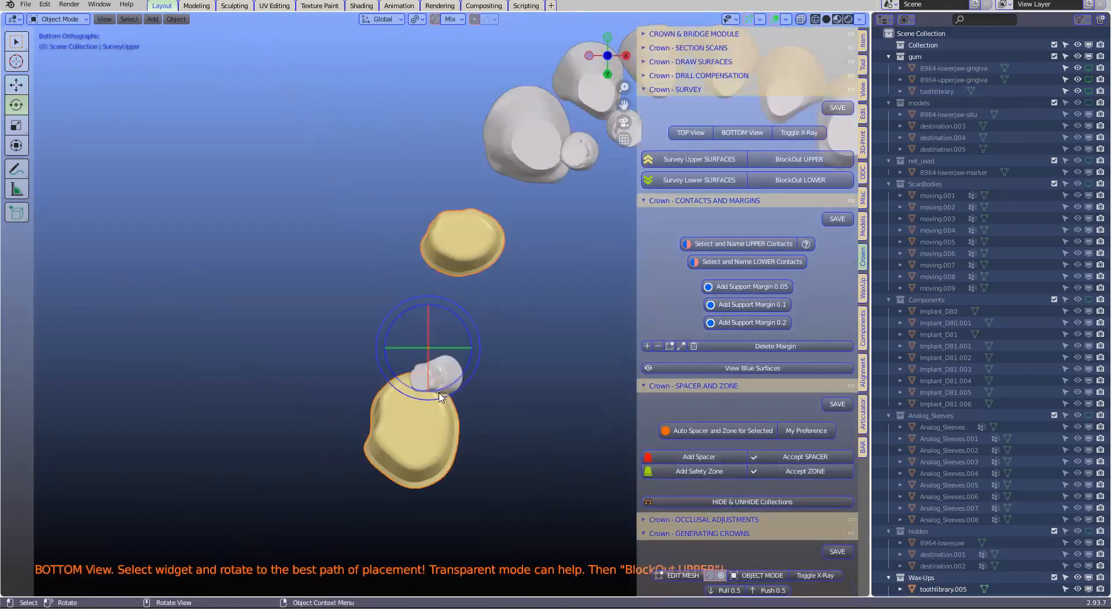
left_click_drag(442, 376, 415, 325)
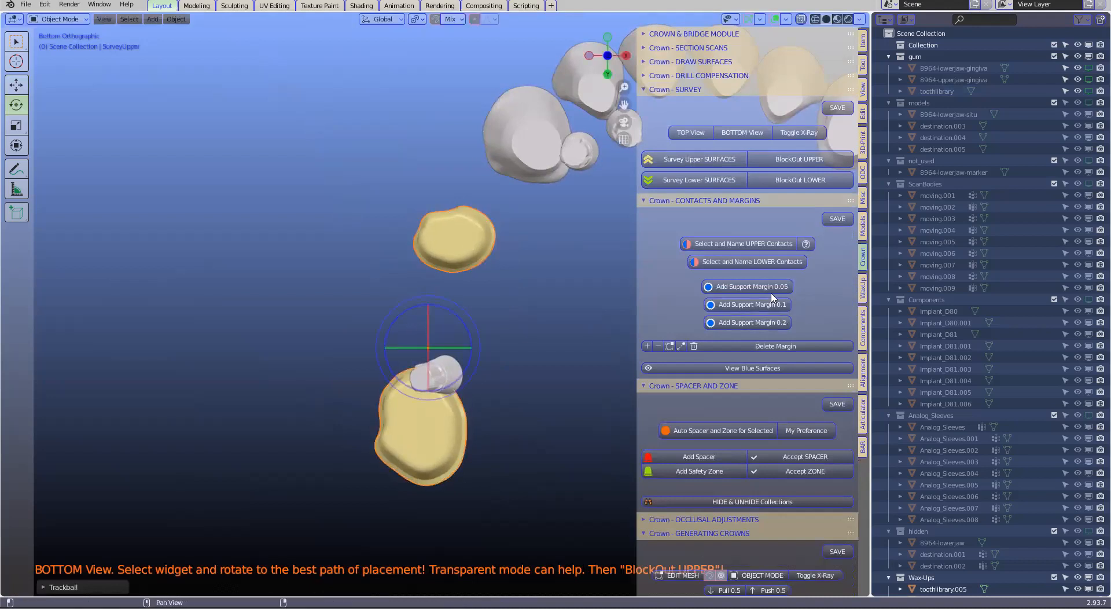
left_click(793, 163)
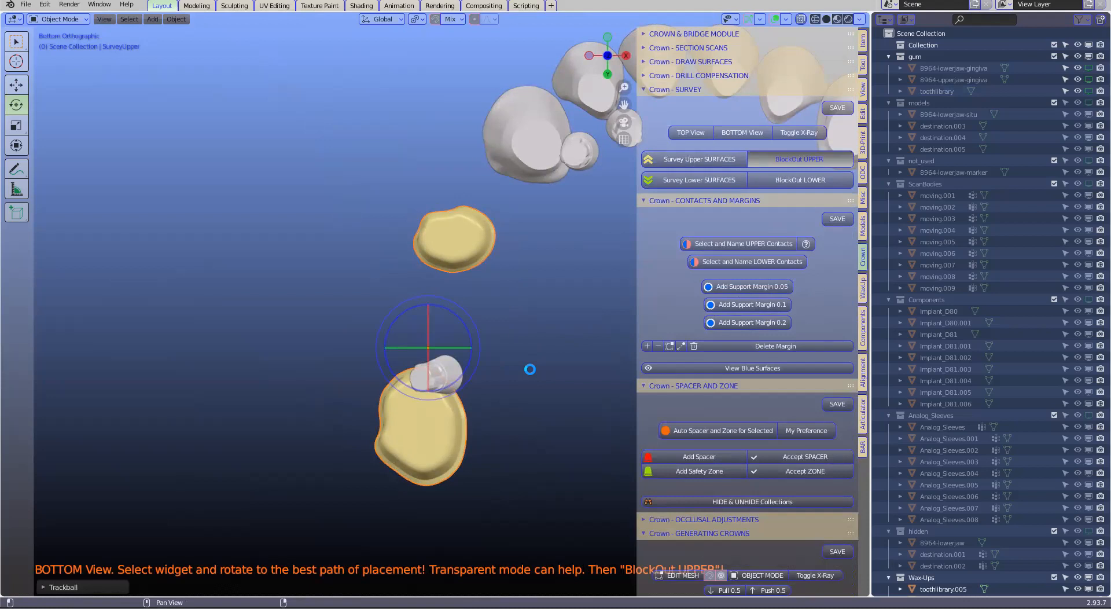
Add a 0.2 support margin to both surveyed abutments
middle_click_drag(411, 448, 419, 441)
scroll(417, 441, "up", 1)
left_click(399, 412)
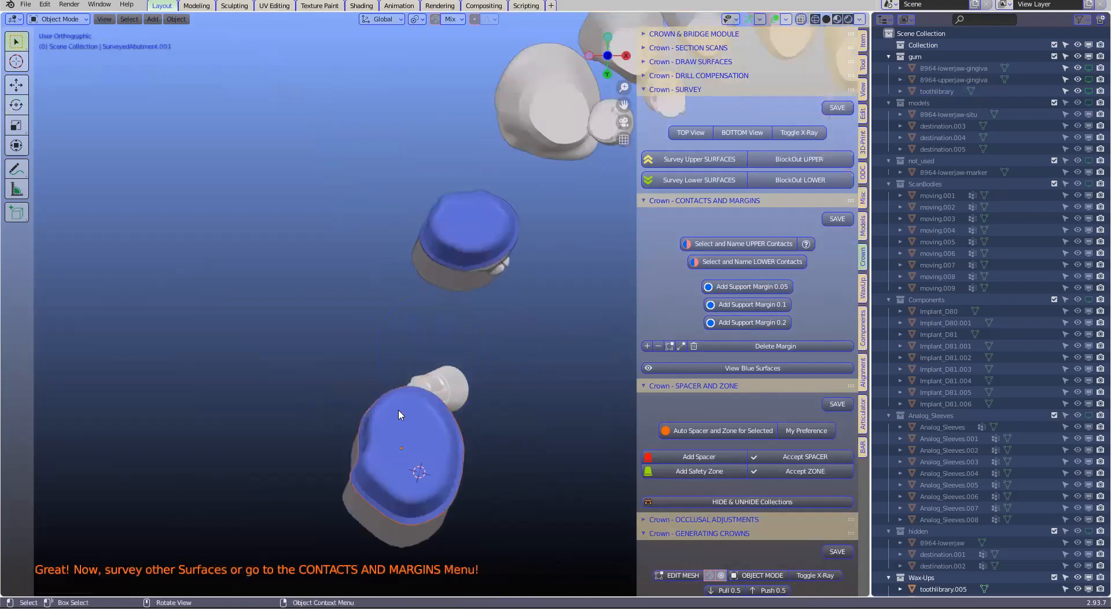
left_click(458, 239, "shift")
scroll(738, 394, "down", 2)
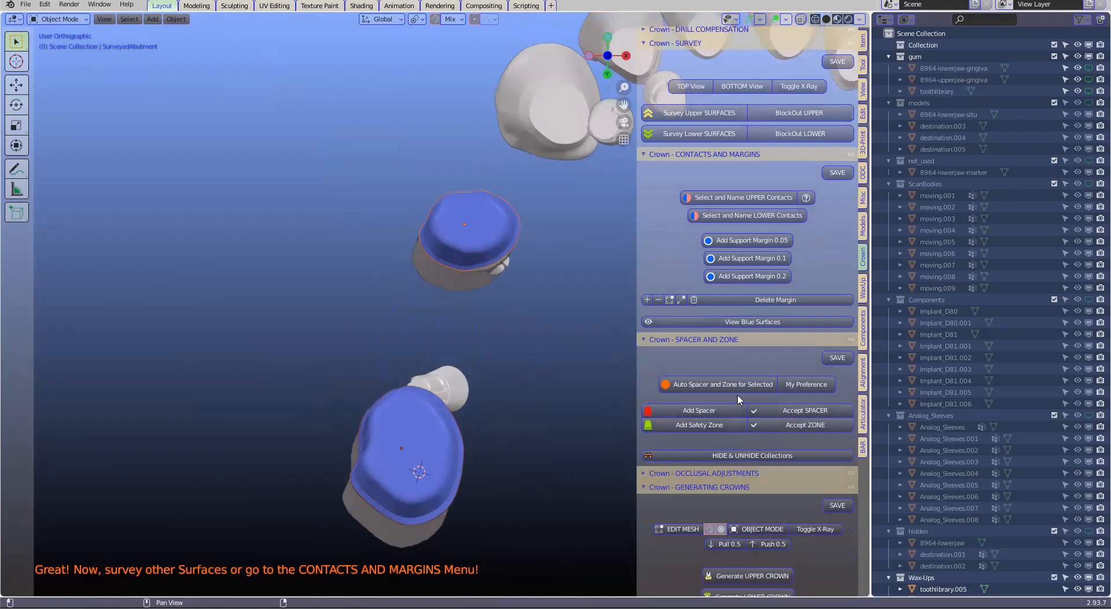
left_click(760, 277)
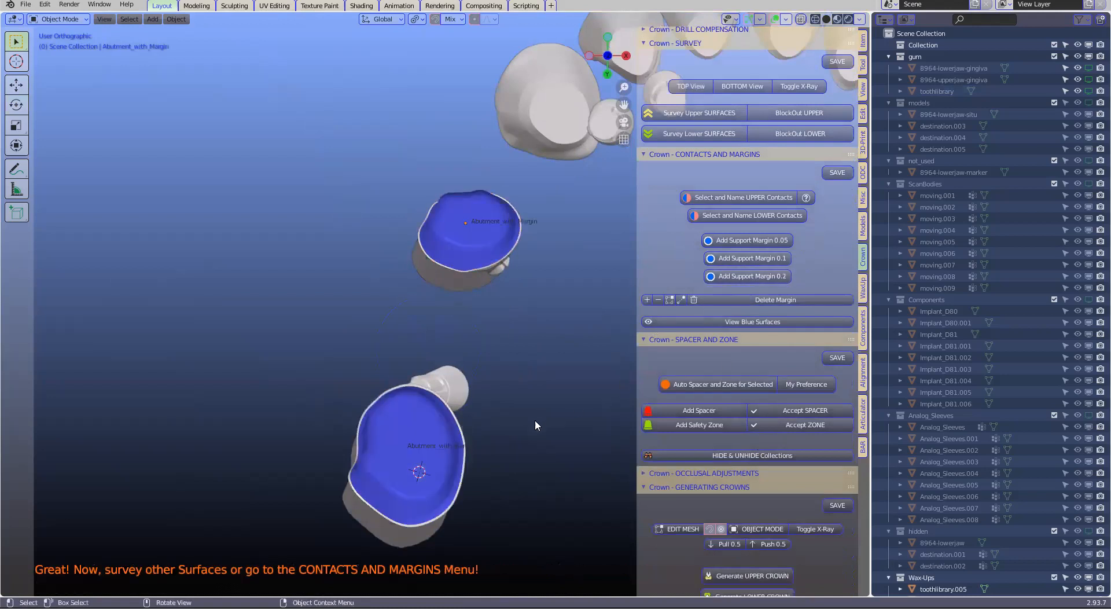
Generate the automatic spacer and safety zone for both abutments with their support margins
left_click(414, 416)
left_click(495, 258, "shift")
left_click(715, 385)
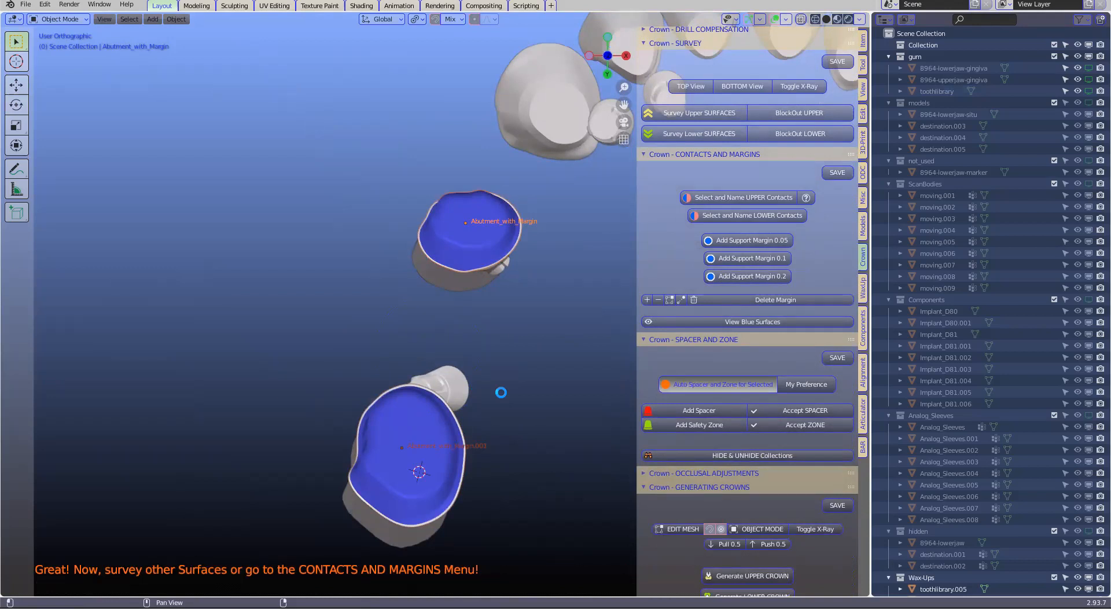
middle_click_drag(501, 392, 493, 305)
left_click(375, 332)
scroll(410, 336, "up", 5)
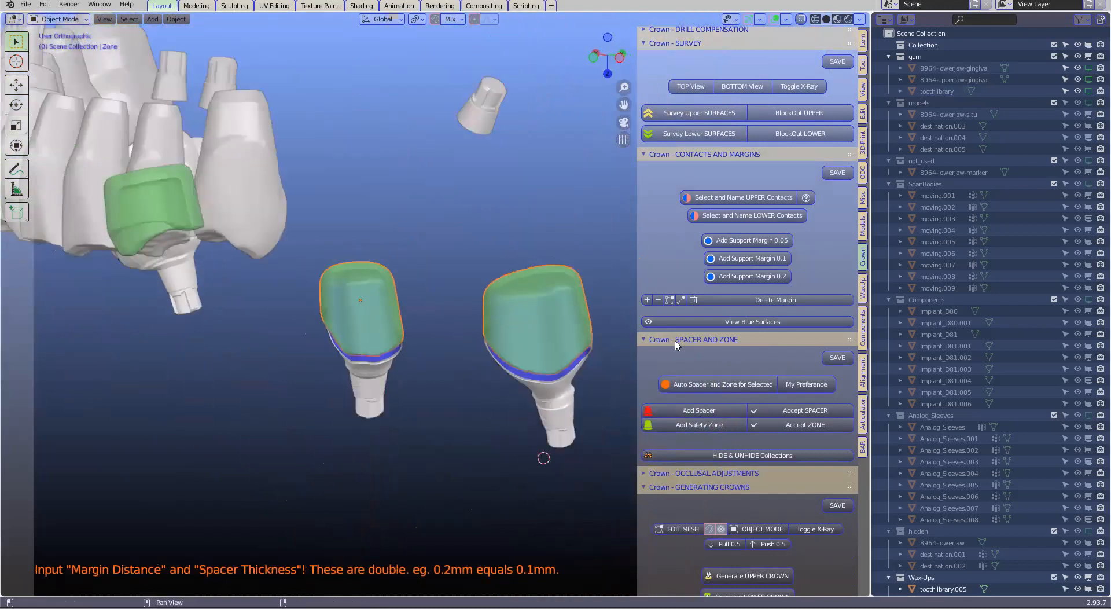
Unhide the Restorations collection around the two prepared abutments and hide the three opposing teeth
scroll(706, 382, "down", 3)
scroll(706, 382, "down", 10)
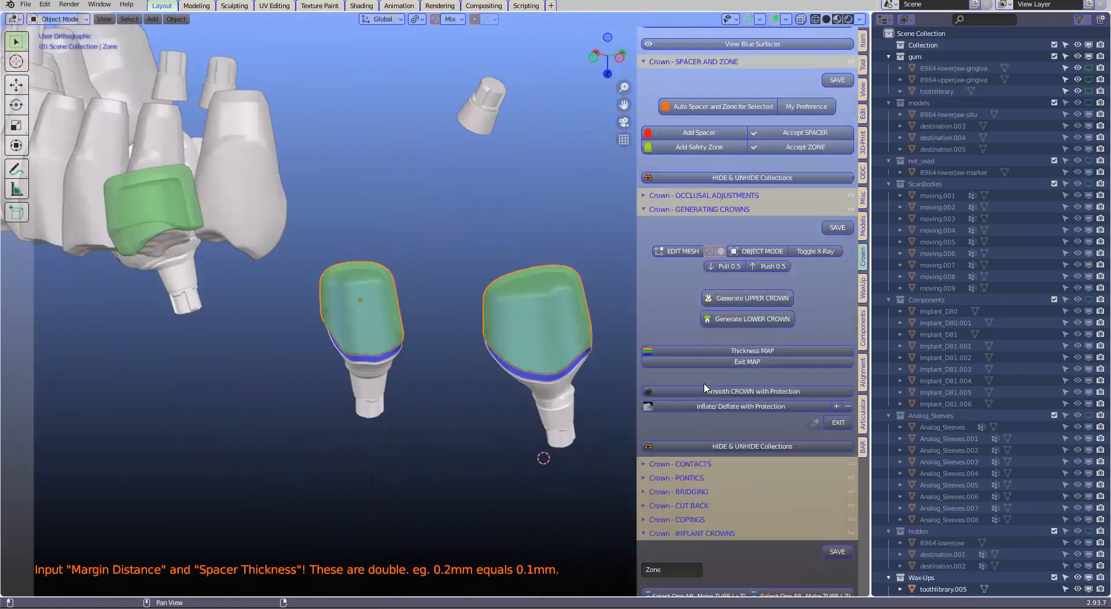
left_click(730, 400)
left_click(733, 447)
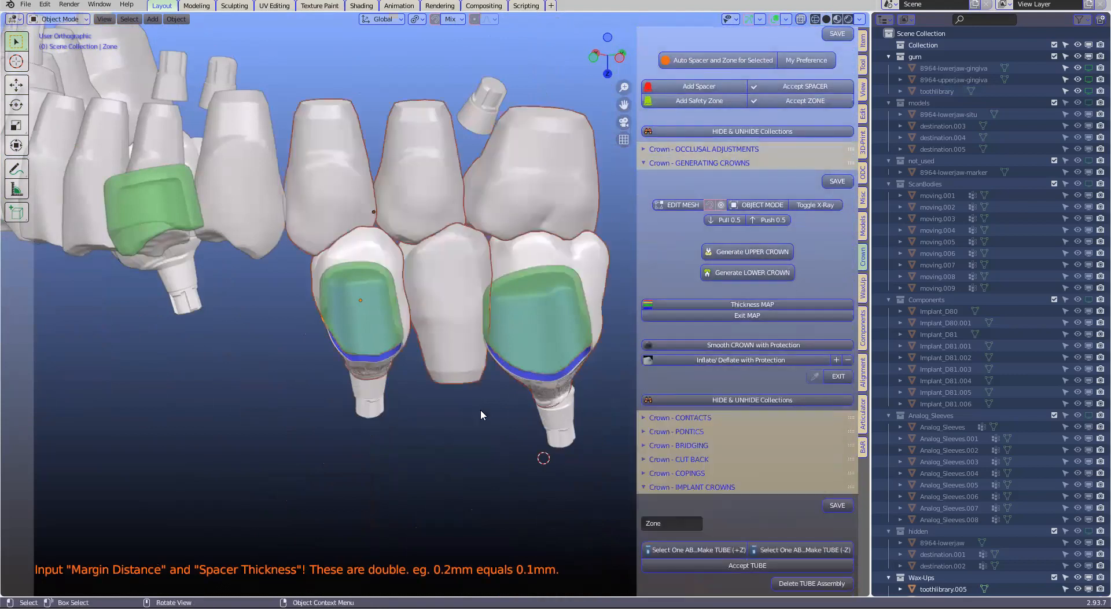
left_click(337, 199)
key("h")
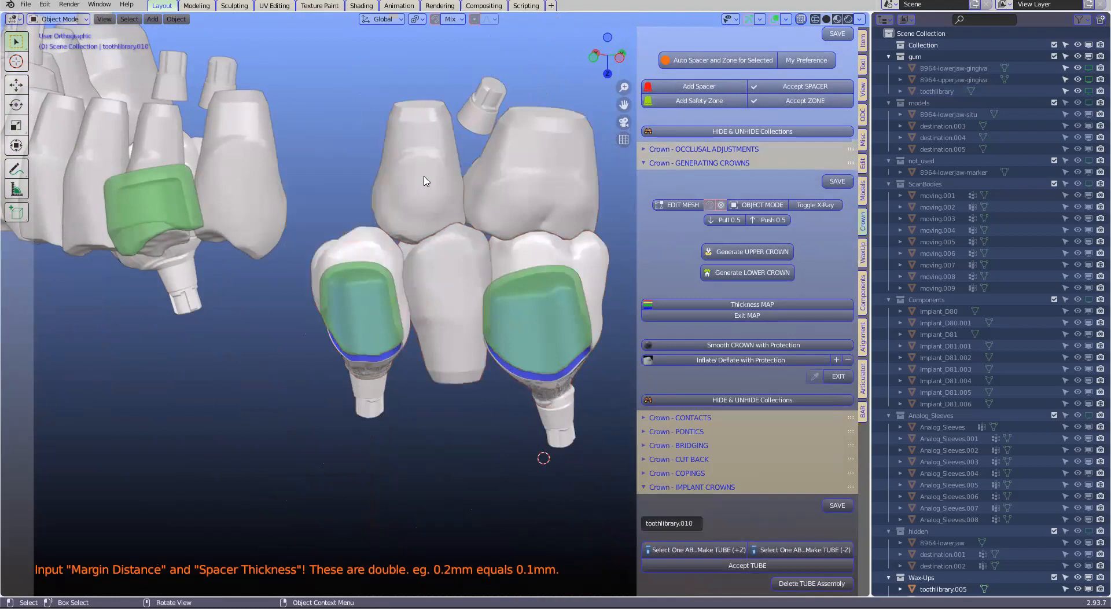
left_click(426, 181)
key("h")
left_click(529, 191)
key("h")
Edit the molar restoration's mesh, stretching its side outward to cover the protruding part of the green safety zone
mouse_move(534, 271)
middle_mouse_down()
mouse_move(546, 303)
mouse_move(588, 303)
mouse_move(563, 303)
mouse_move(563, 261)
mouse_move(552, 272)
middle_mouse_up()
left_click(564, 303)
left_click(675, 208)
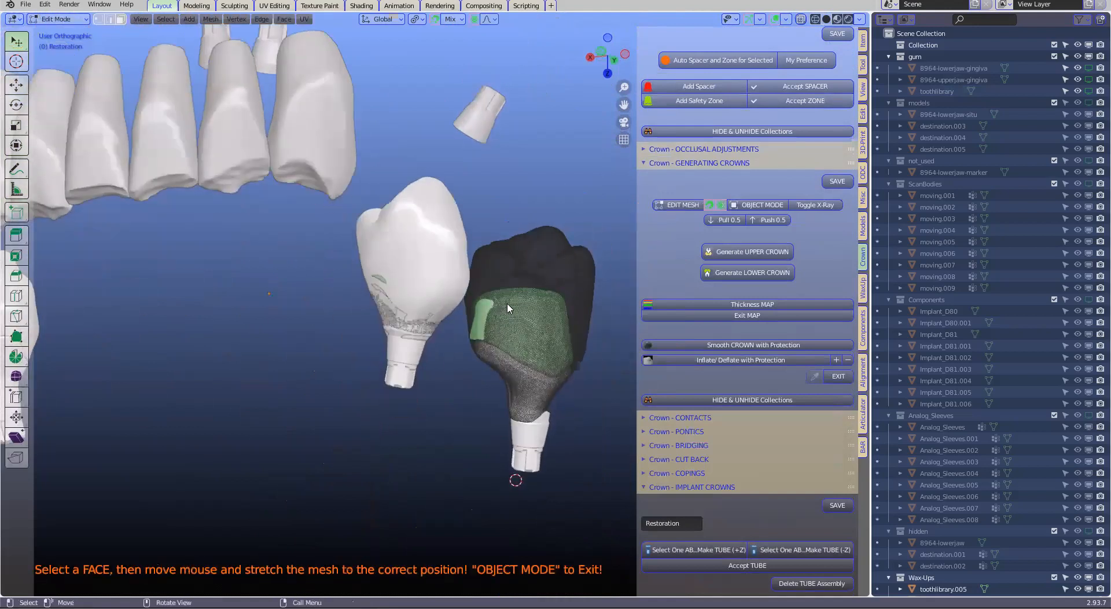
key("g")
left_click(478, 320)
middle_click_drag(478, 320, 502, 347)
scroll(502, 347, "down", 2)
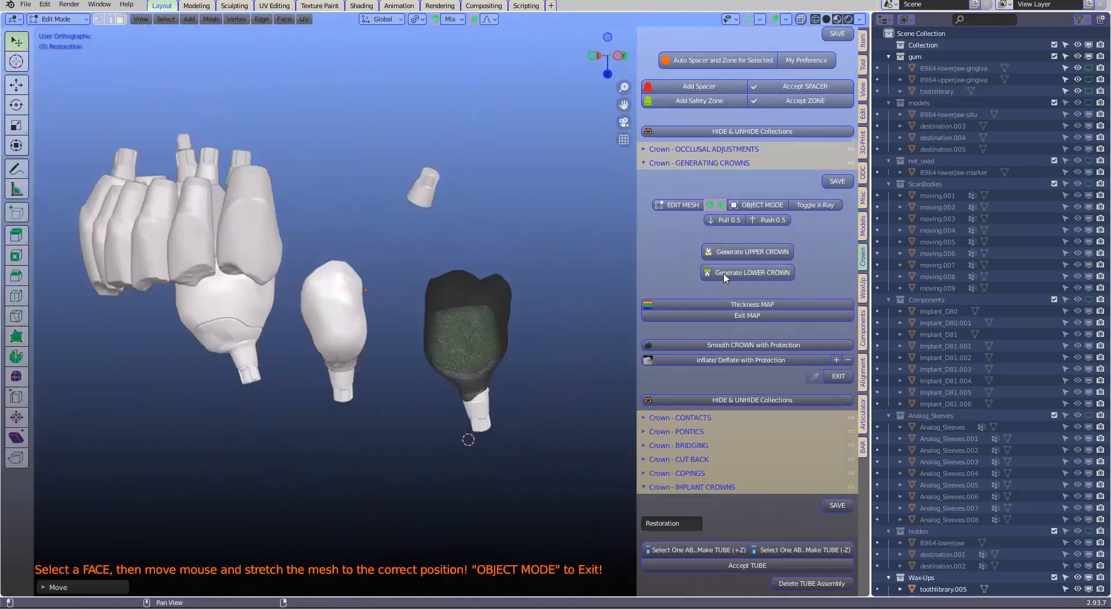
Finish the mesh edit and generate the upper crown from the molar restoration
left_click(759, 204)
scroll(552, 373, "up", 2)
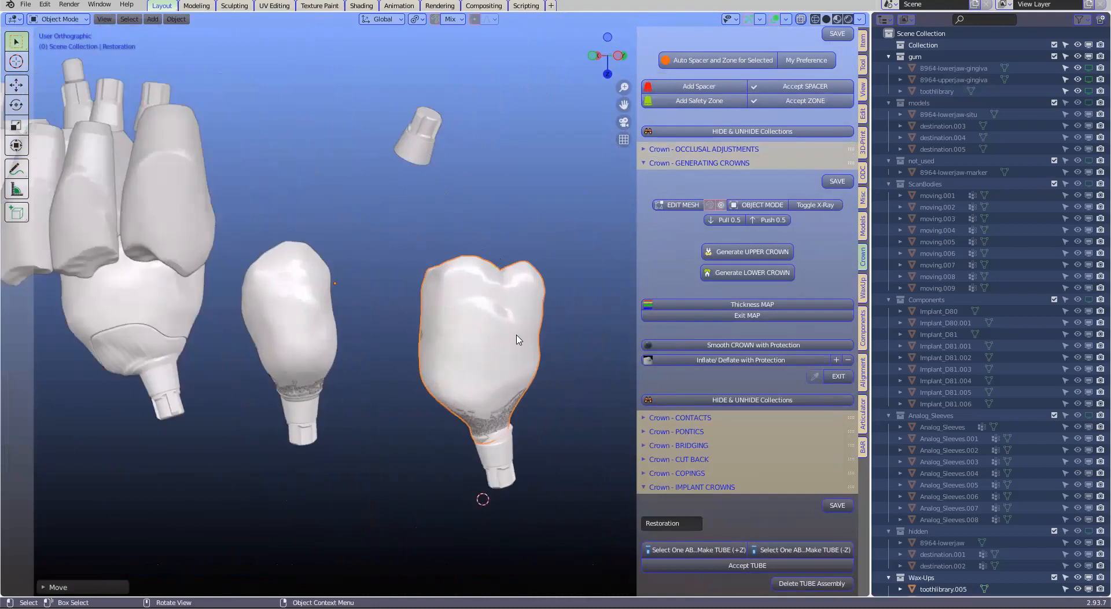
left_click(744, 252)
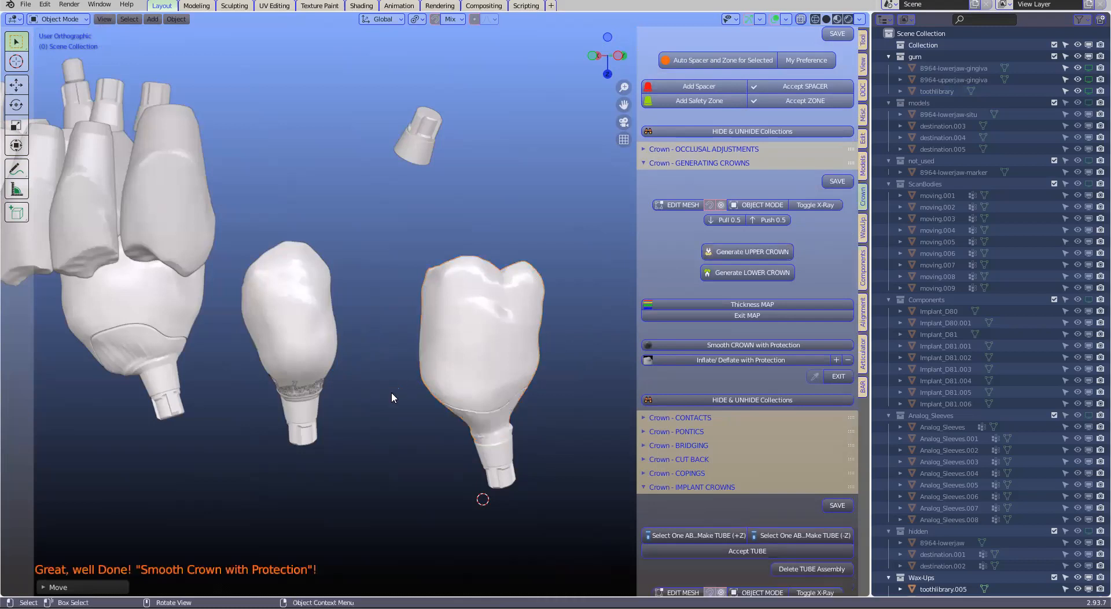
left_click(463, 369)
scroll(463, 370, "up", 1)
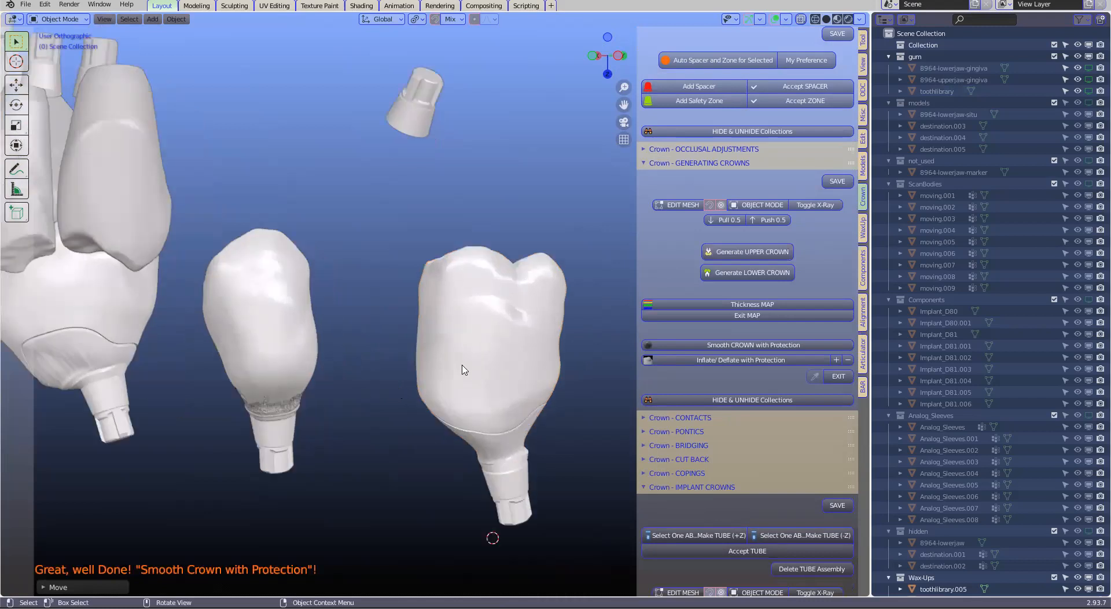
Generate the upper crown from the narrower restoration beside the molar crown
middle_click_drag(485, 378, 268, 325)
left_click(268, 324)
left_click(732, 251)
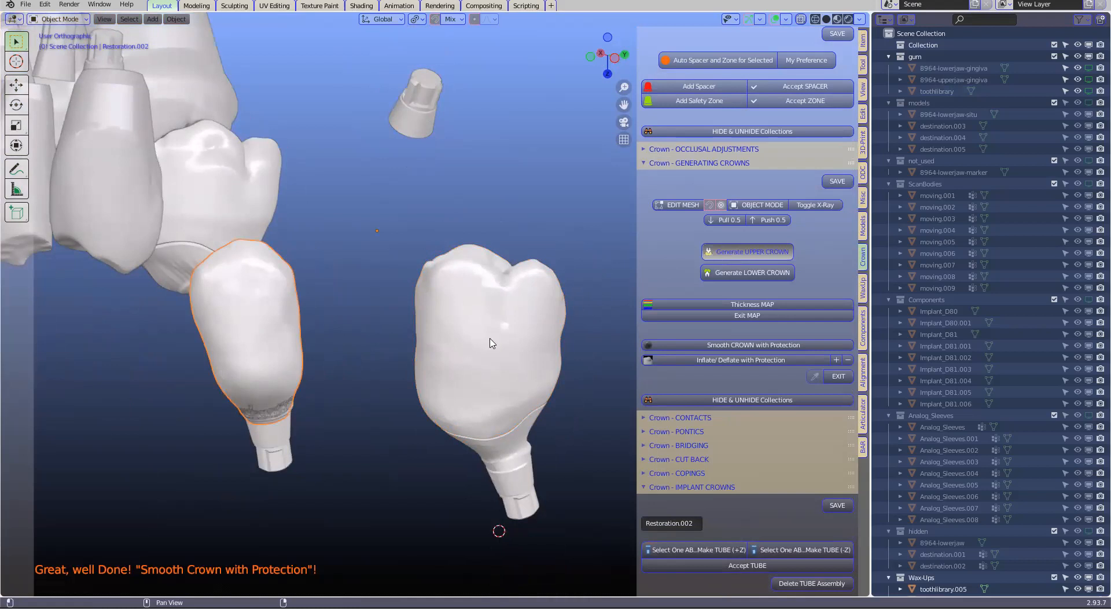
Unhide the hidden neighbouring and opposing teeth around the two generated crowns
left_click(362, 401)
middle_click_drag(362, 401, 374, 434)
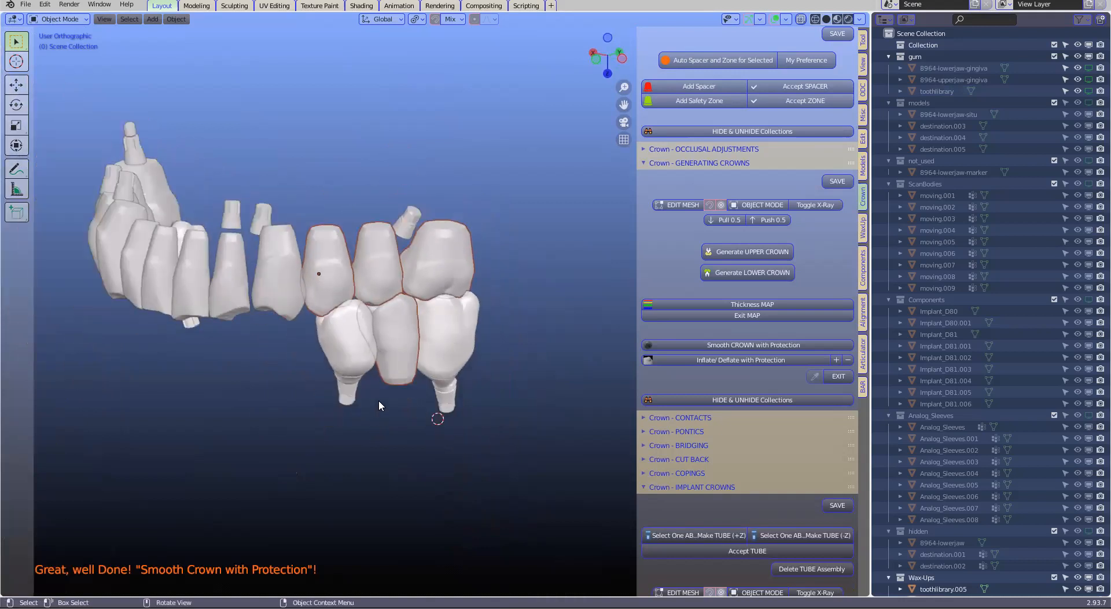
middle_click_drag(409, 280, 354, 466)
scroll(344, 408, "up", 2)
middle_click_drag(398, 405, 286, 367)
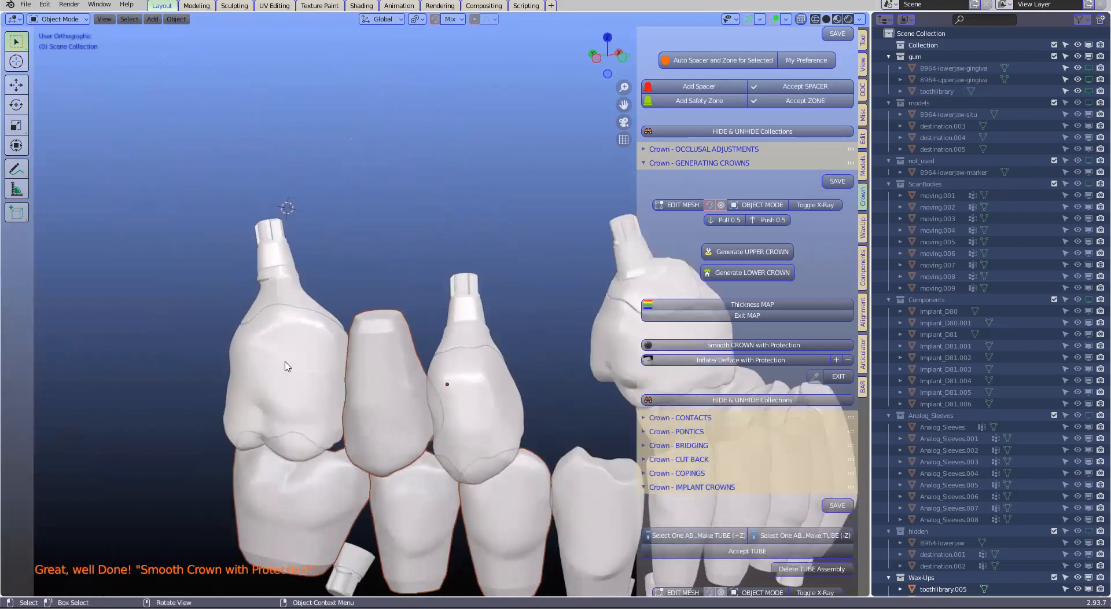
Temporarily hide the generated molar crown and examine the shape and emergence of the custom abutments
left_click(287, 366)
key("h")
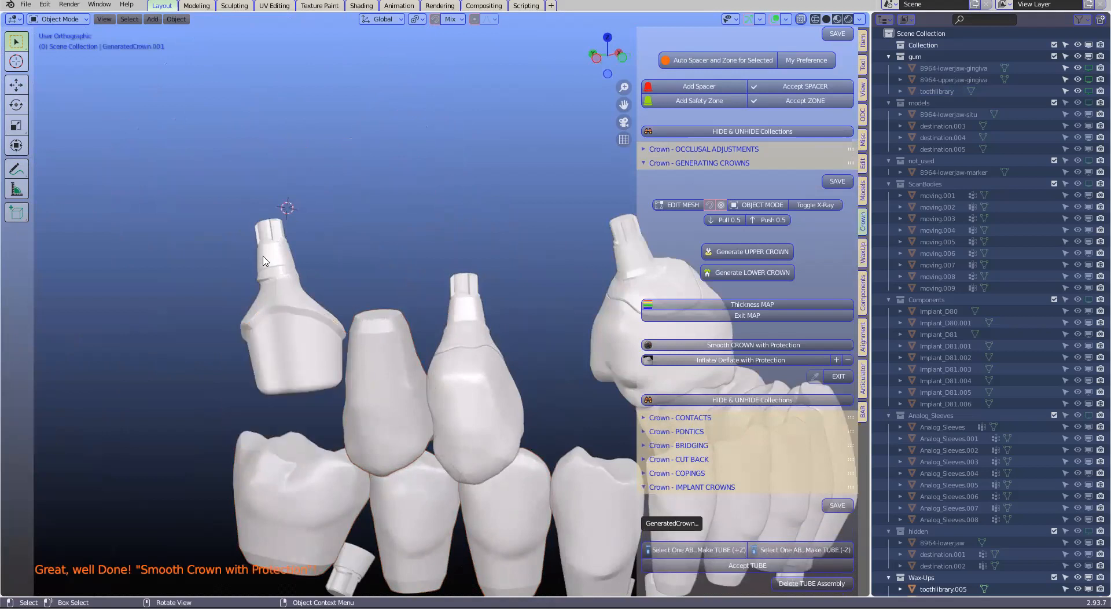
left_click(270, 236)
scroll(284, 249, "up", 3)
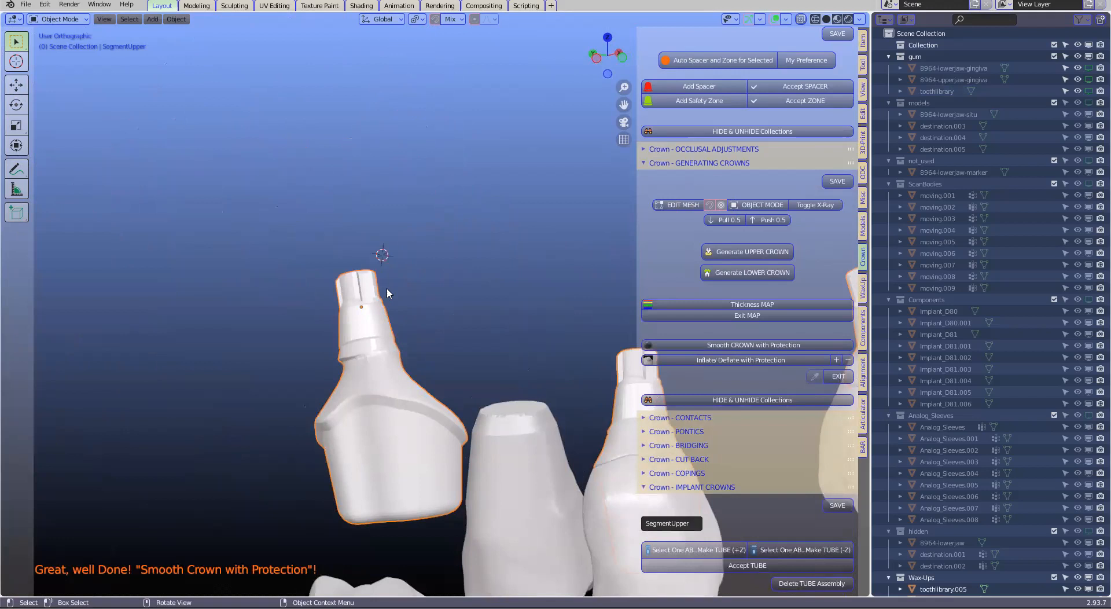
middle_click_drag(336, 392, 323, 385)
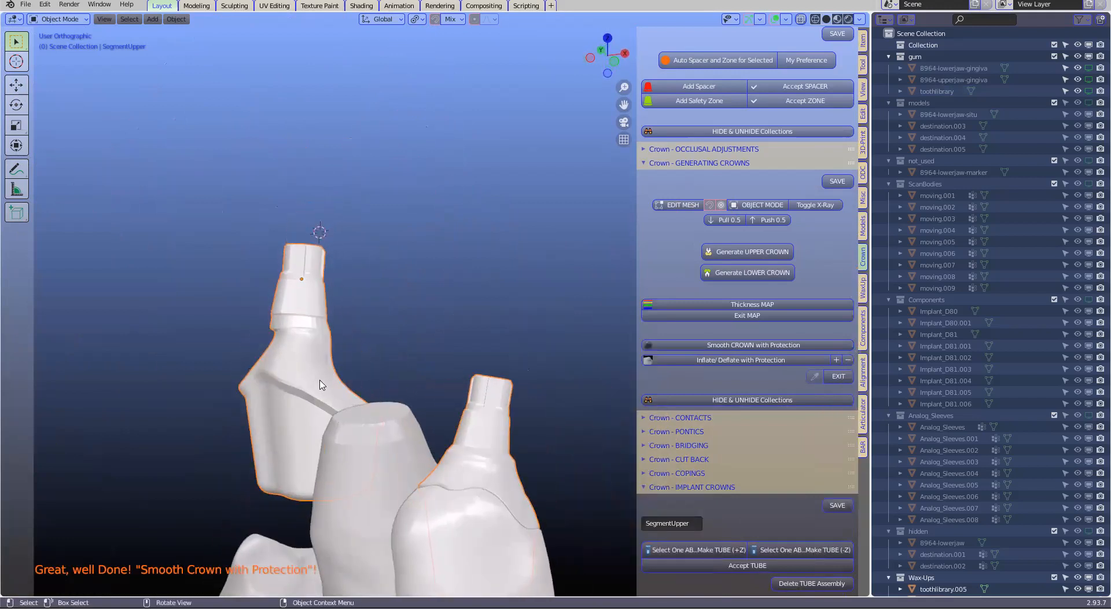
middle_click_drag(476, 447, 559, 296)
scroll(541, 428, "down", 2)
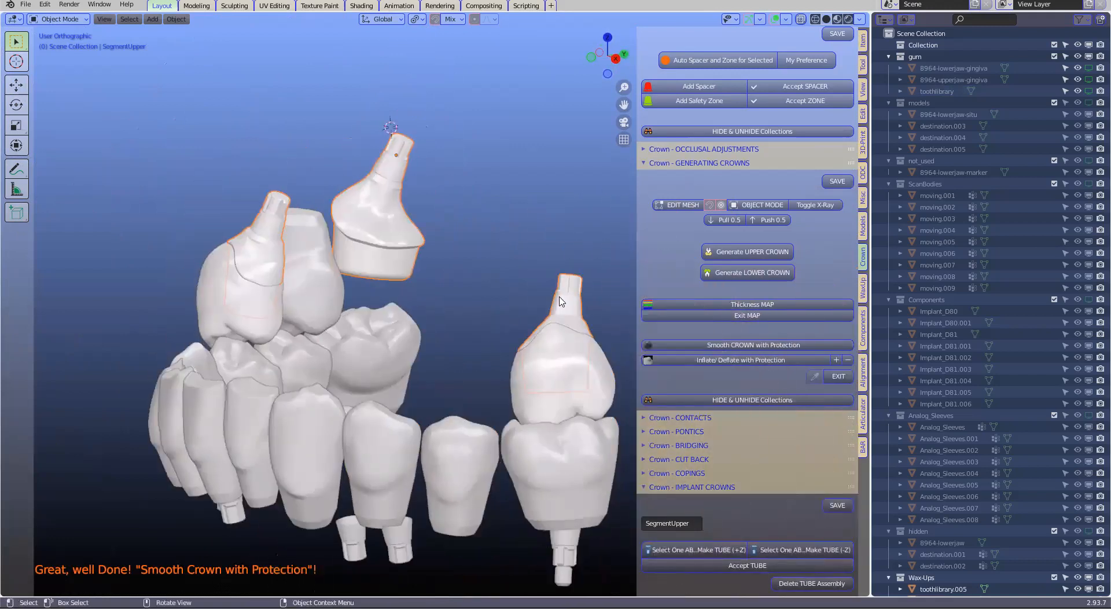
scroll(579, 307, "up", 3)
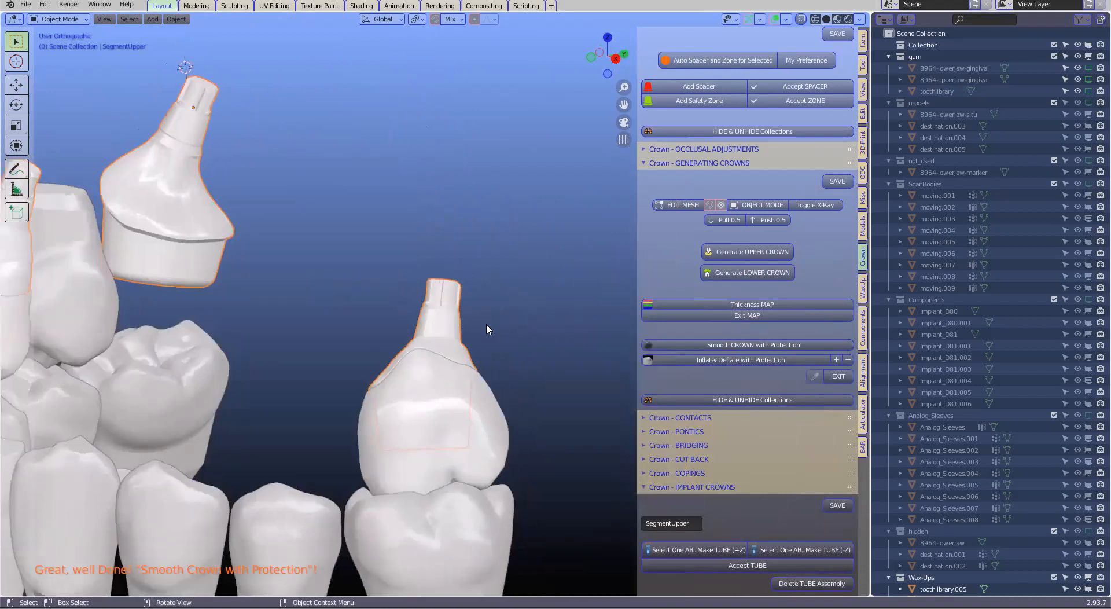
scroll(486, 329, "down", 2)
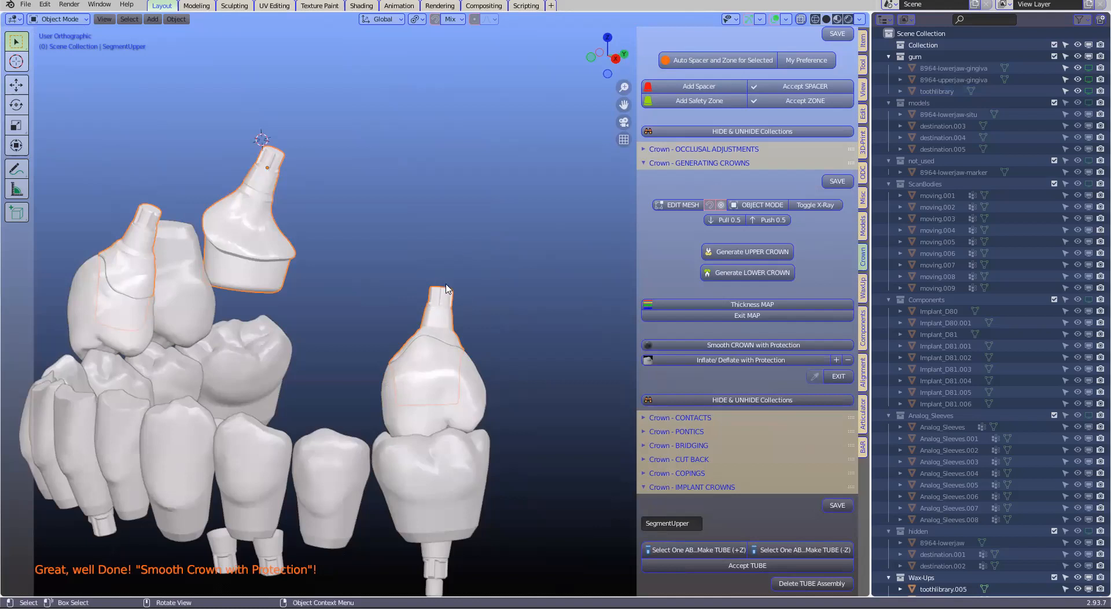
middle_click_drag(431, 296, 308, 296)
middle_click_drag(362, 254, 370, 359)
Switch the components library to the Medentika D-Series category ABUTMENT BLANKS - 11,5 & 16mm
left_click(222, 439)
scroll(370, 359, "up", 3)
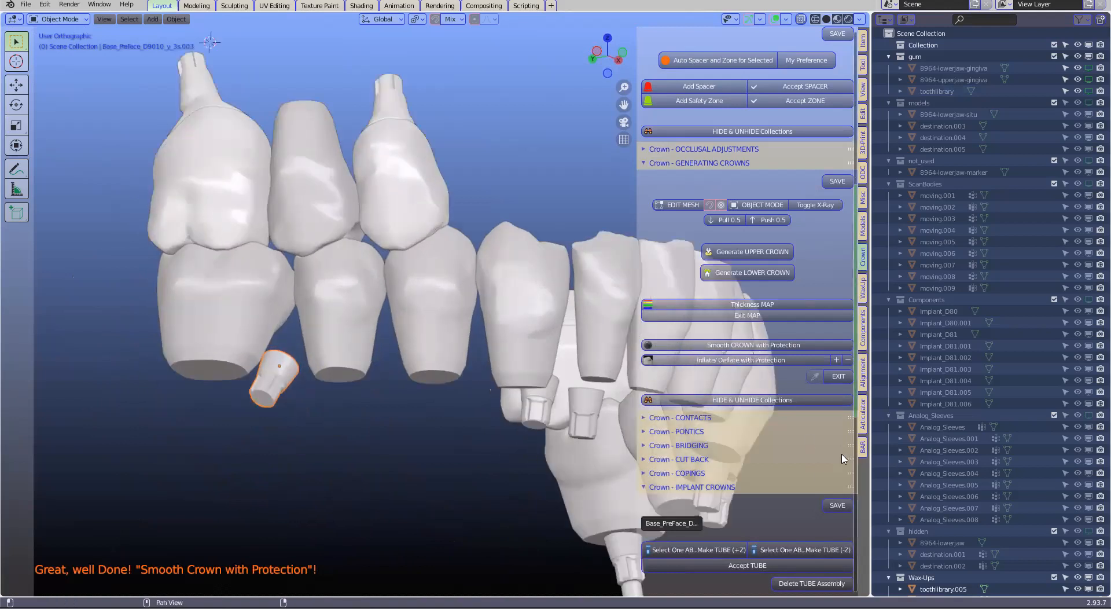
middle_click_drag(469, 315, 498, 440)
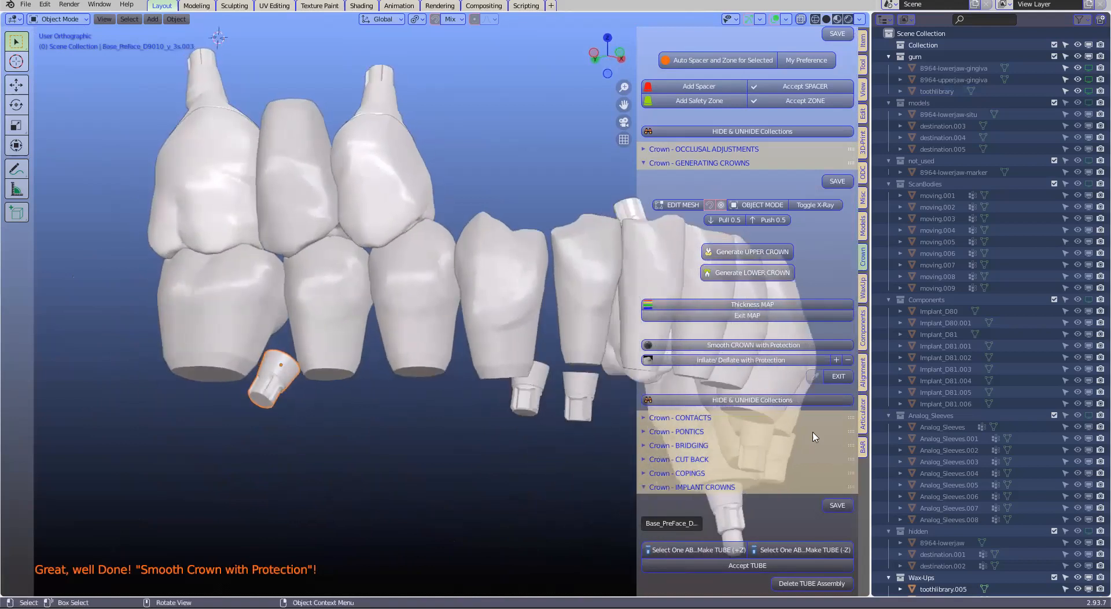
left_click(863, 324)
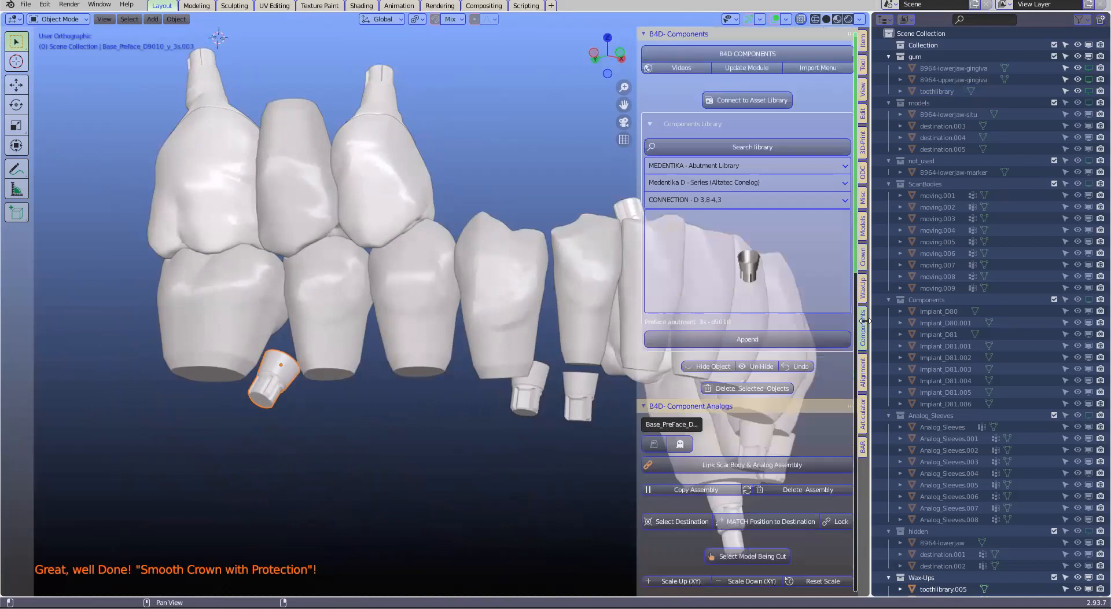
left_click(760, 254)
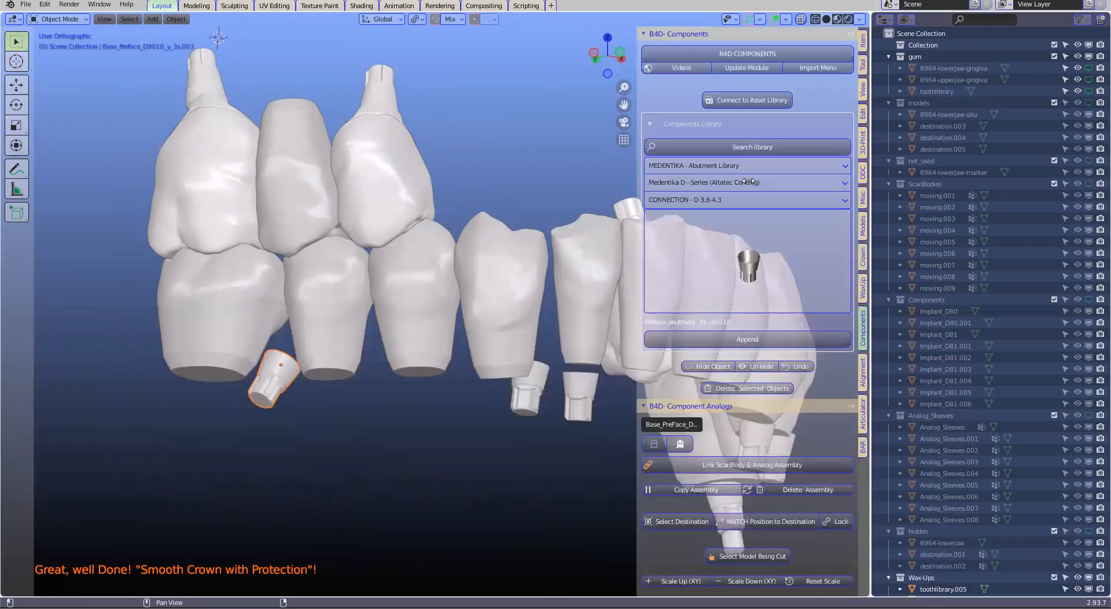
left_click(750, 181)
left_click(747, 188)
left_click(745, 198)
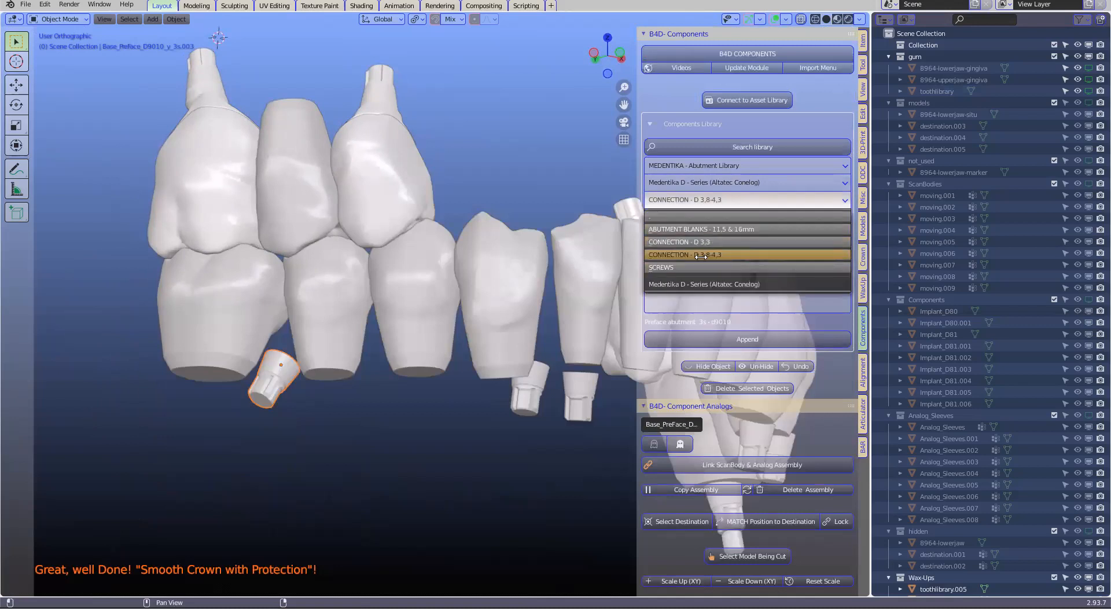
left_click(721, 230)
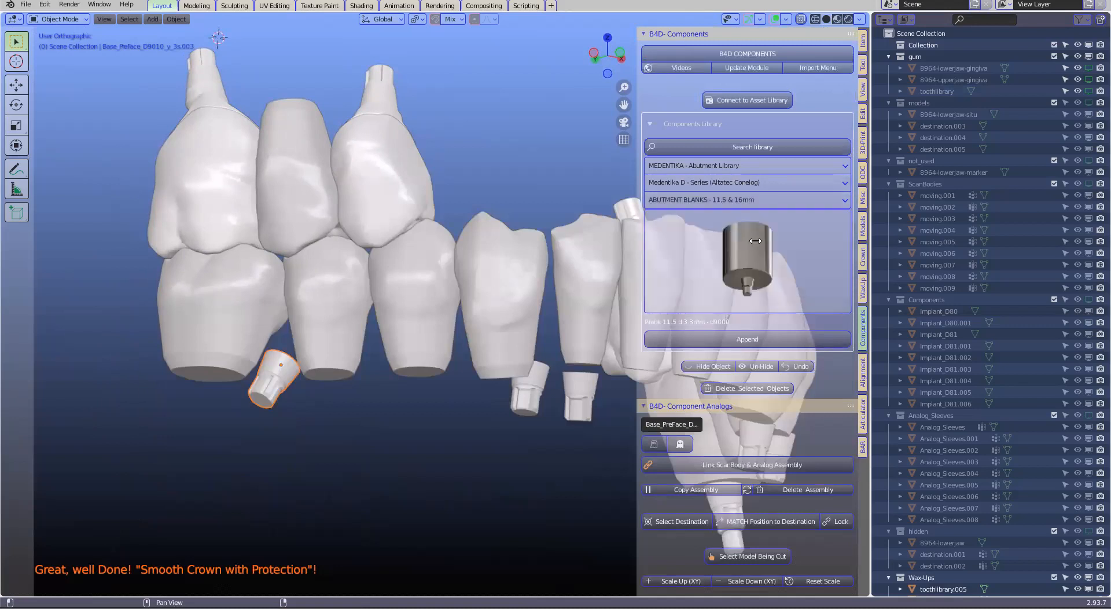
Append the Blank 16 d 3,8-4,3mm - d9010 from the abutment blanks library
left_click(752, 241)
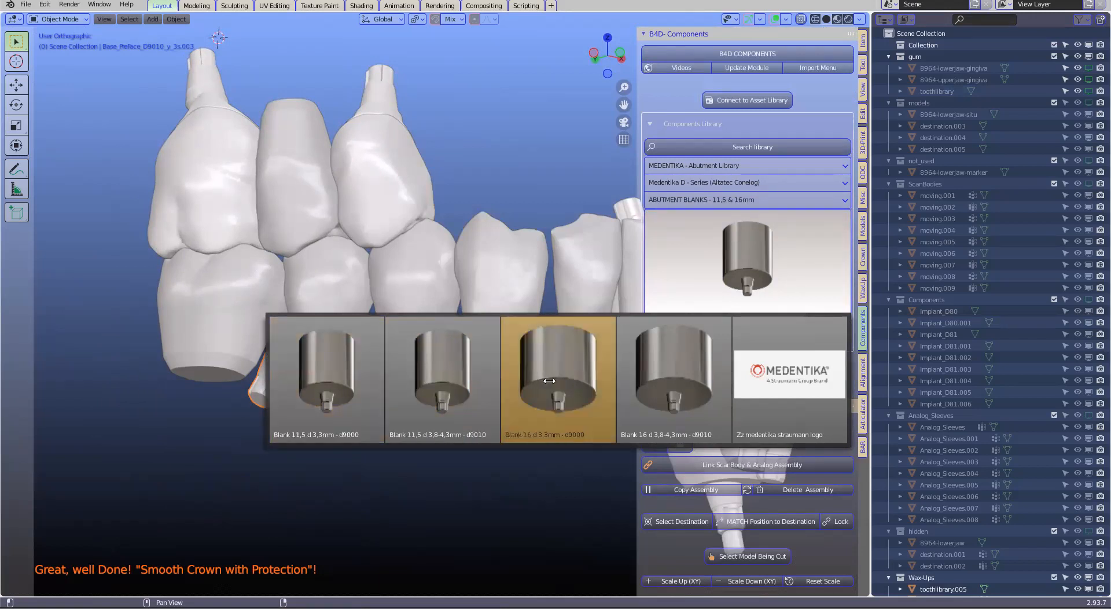
left_click(671, 381)
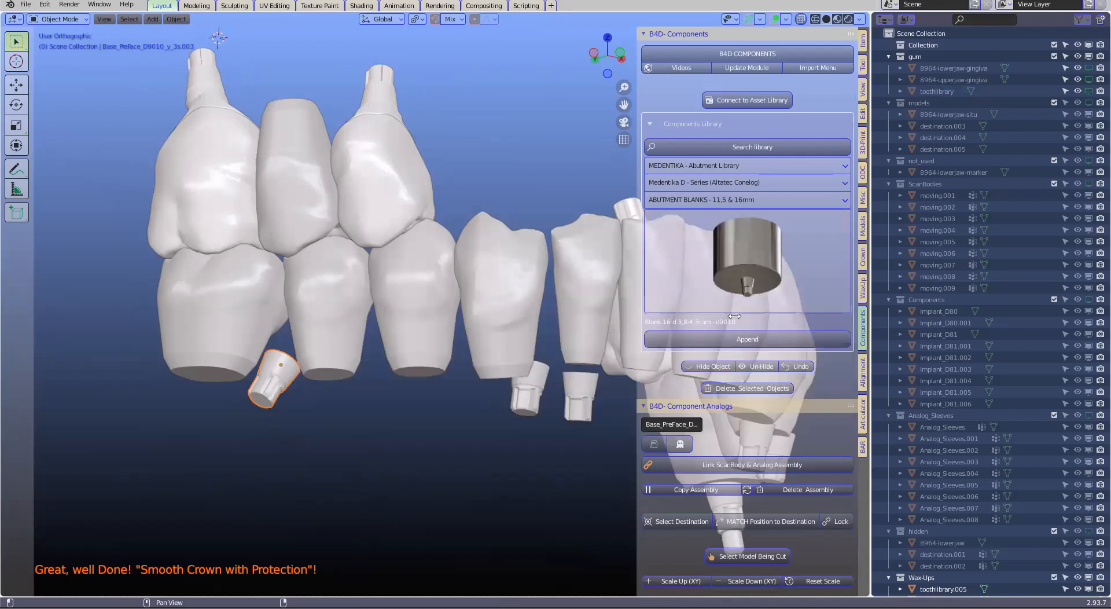
left_click(759, 337)
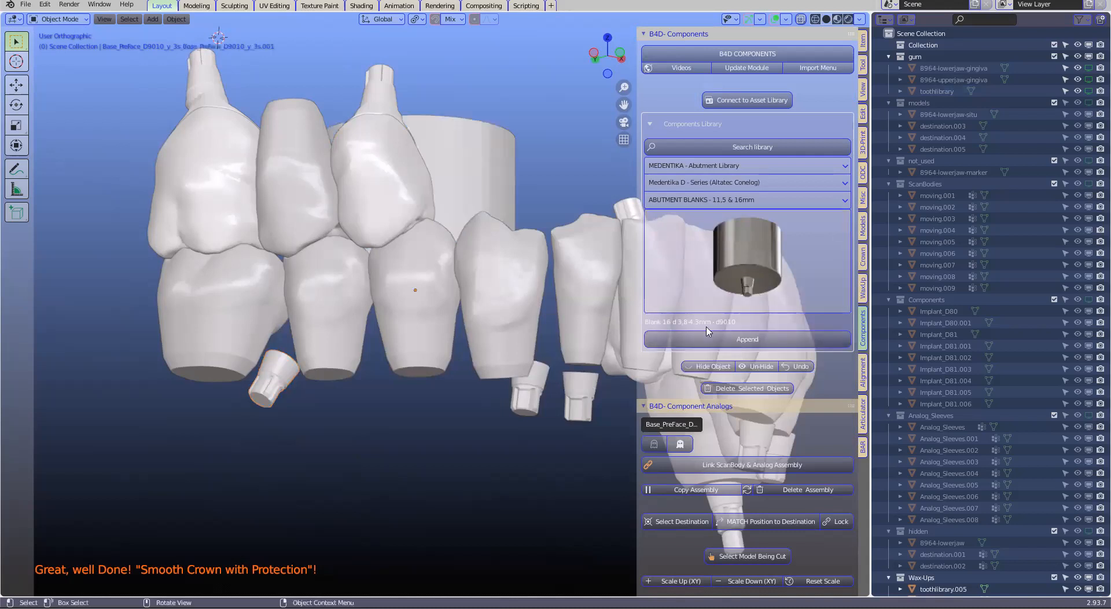
scroll(509, 310, "down", 5)
middle_click_drag(508, 308, 495, 351)
Delete the appended 16 mm abutment blank
left_click(472, 192)
middle_click_drag(472, 229, 439, 310)
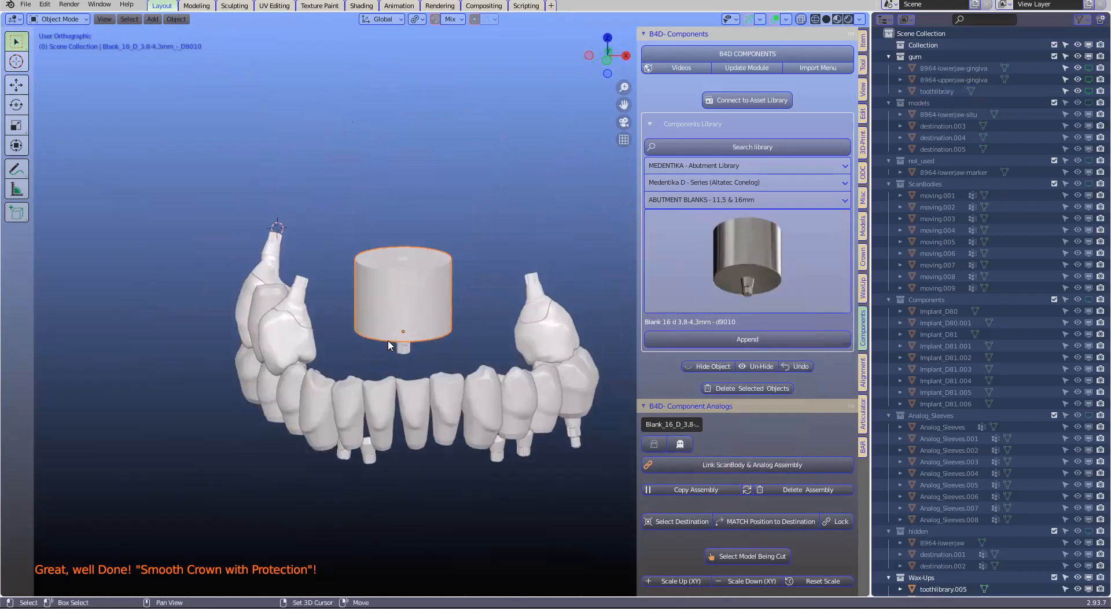
scroll(440, 307, "up", 3)
key("Delete")
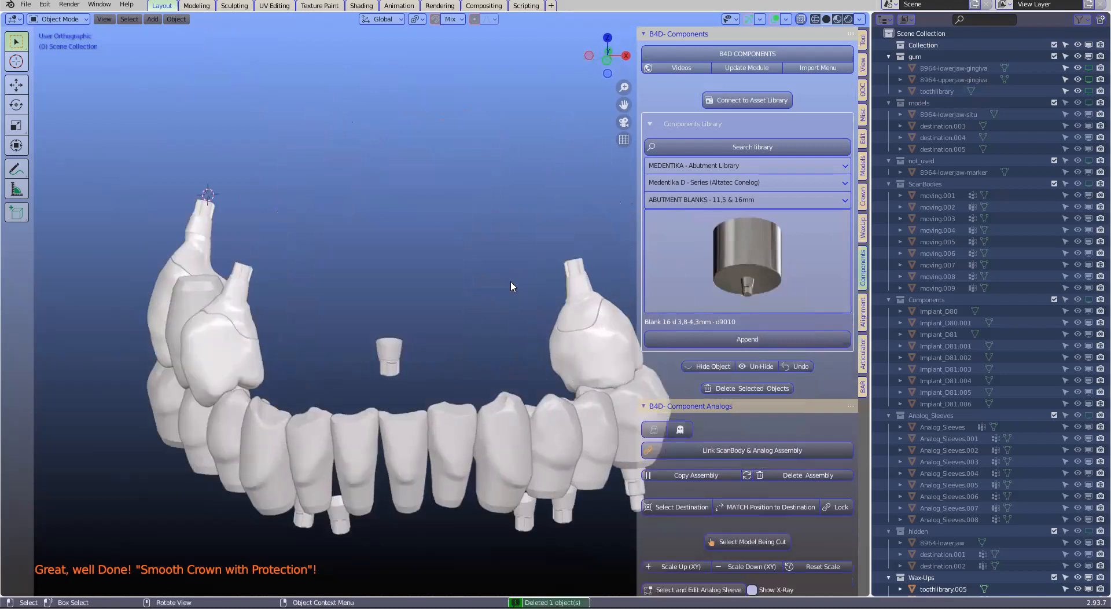
Append the Blank 11,5 d 3,3mm - d9000 from the abutment blanks library
left_click(744, 271)
left_click(325, 370)
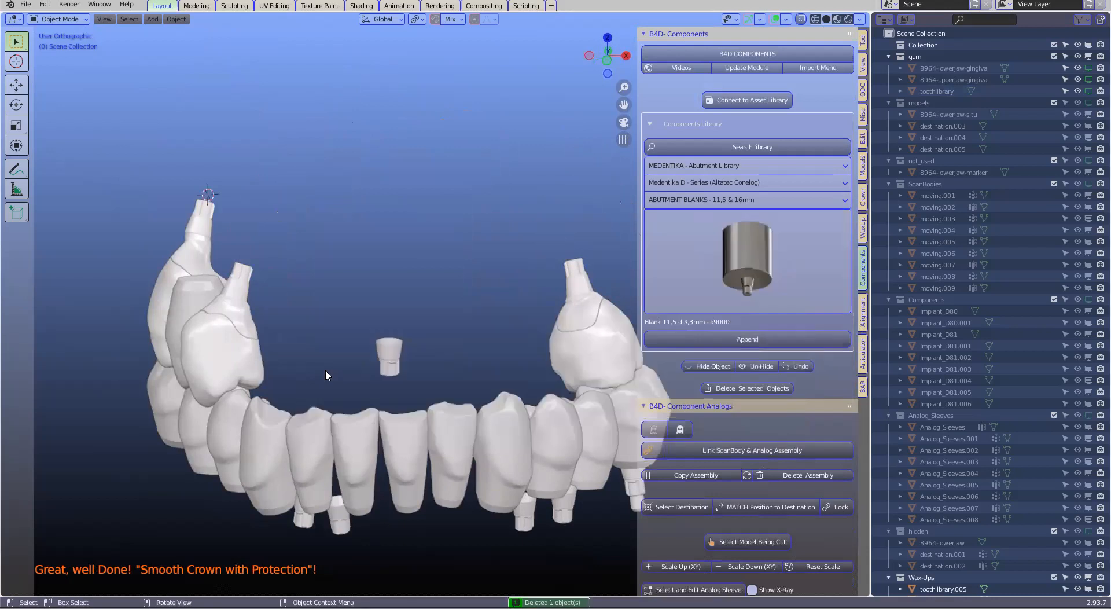
left_click(760, 341)
left_click(387, 323)
middle_click_drag(388, 323, 460, 369)
scroll(298, 388, "up", 2)
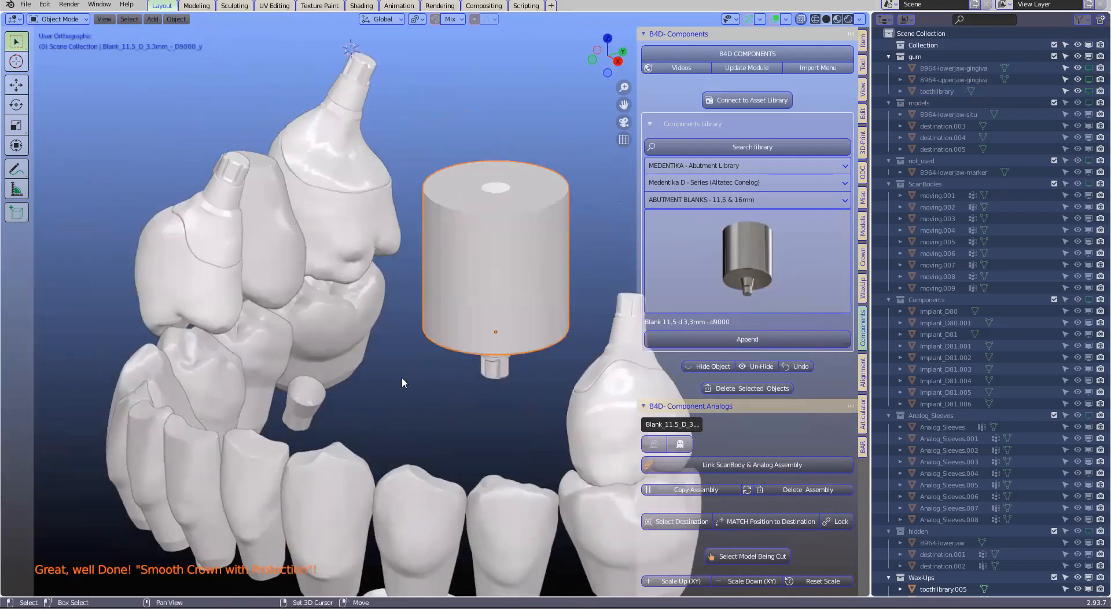
Set the tilted preface base below the lower molar as destination and match the 11.5 mm blank's position to it
left_click(313, 408)
scroll(738, 432, "down", 3)
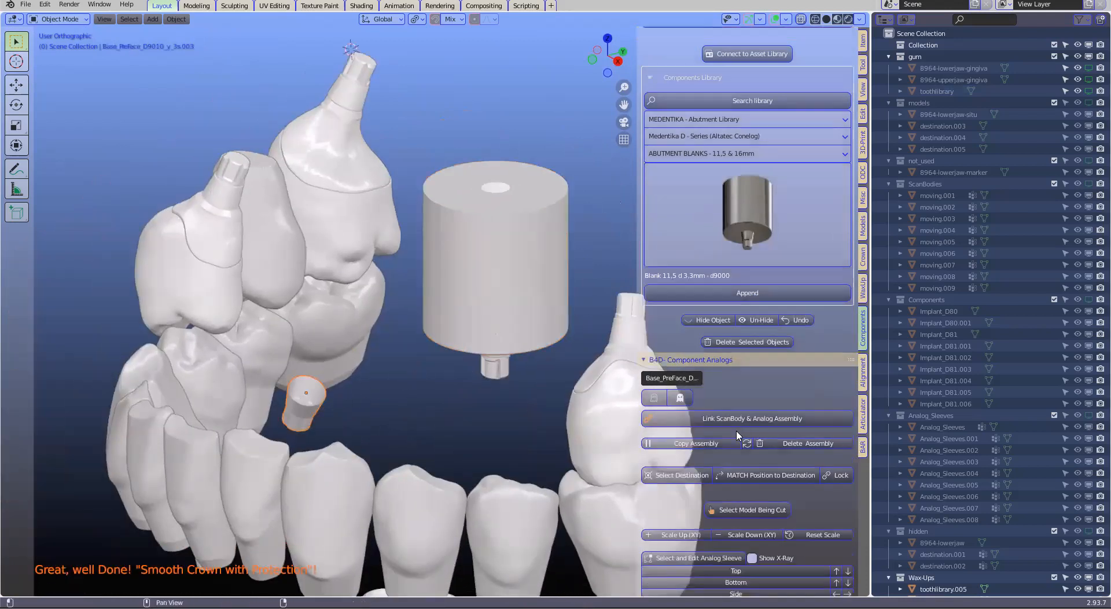
scroll(738, 435, "down", 3)
left_click(687, 408)
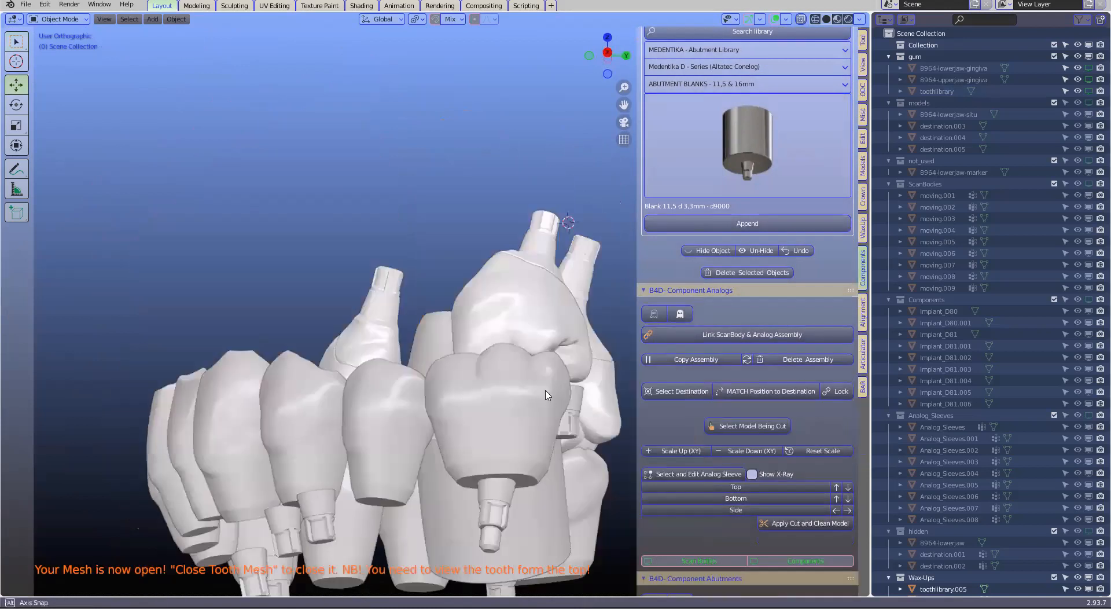
middle_click_drag(549, 396, 238, 420)
scroll(239, 419, "up", 5)
left_click(482, 444)
middle_click_drag(481, 444, 481, 304)
left_click(368, 365)
scroll(529, 322, "up", 2)
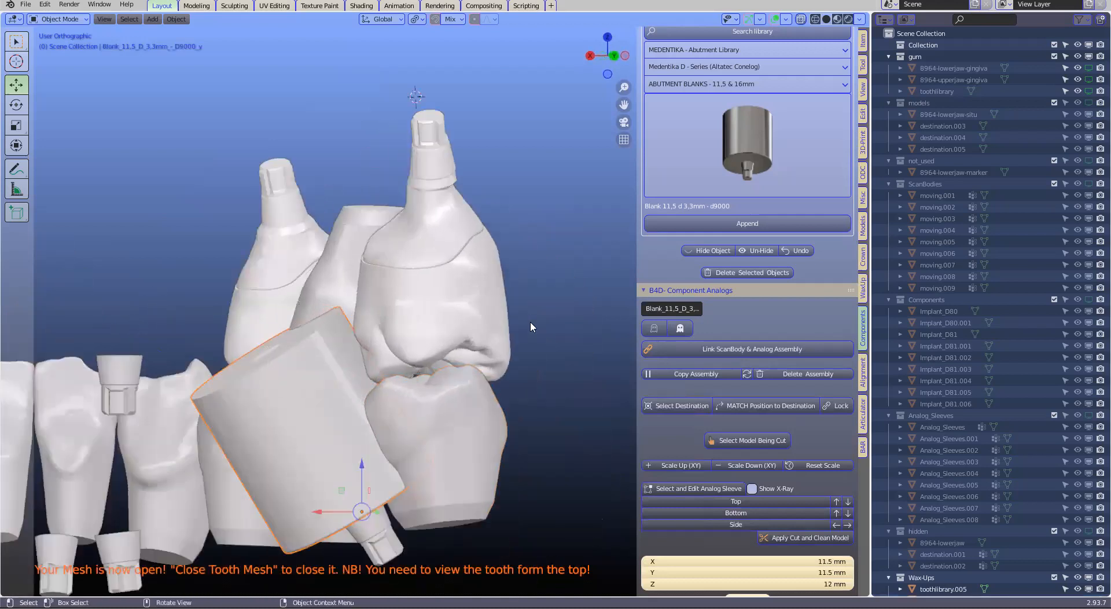
Examine from several sides how the tilted 11.5 mm blank fits relative to the lower molar and neighbouring teeth
middle_click_drag(526, 340, 547, 307, "shift")
middle_click_drag(526, 462, 565, 366, "shift")
left_click(536, 332)
middle_click_drag(536, 332, 409, 411)
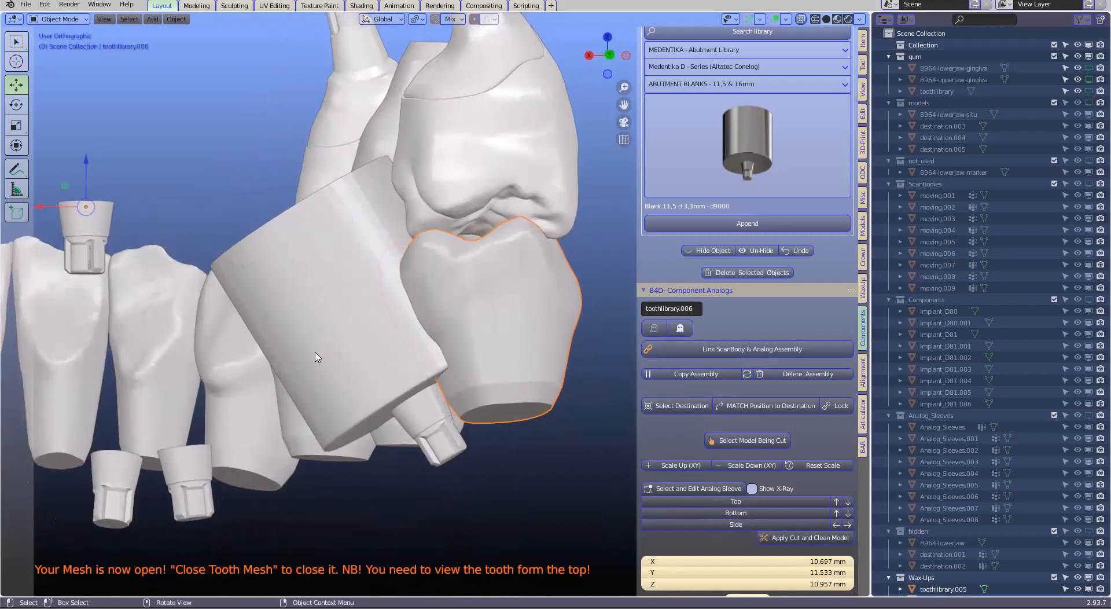
left_click(476, 356)
middle_click_drag(416, 355, 462, 330)
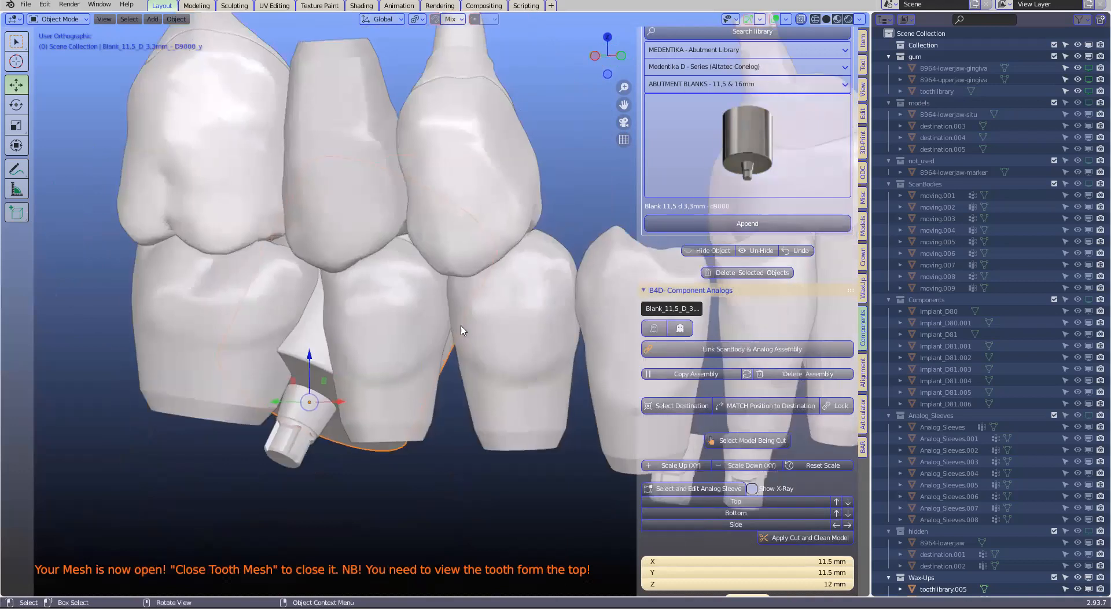
scroll(463, 333, "down", 2)
middle_click_drag(416, 357, 527, 336)
scroll(602, 250, "down", 2)
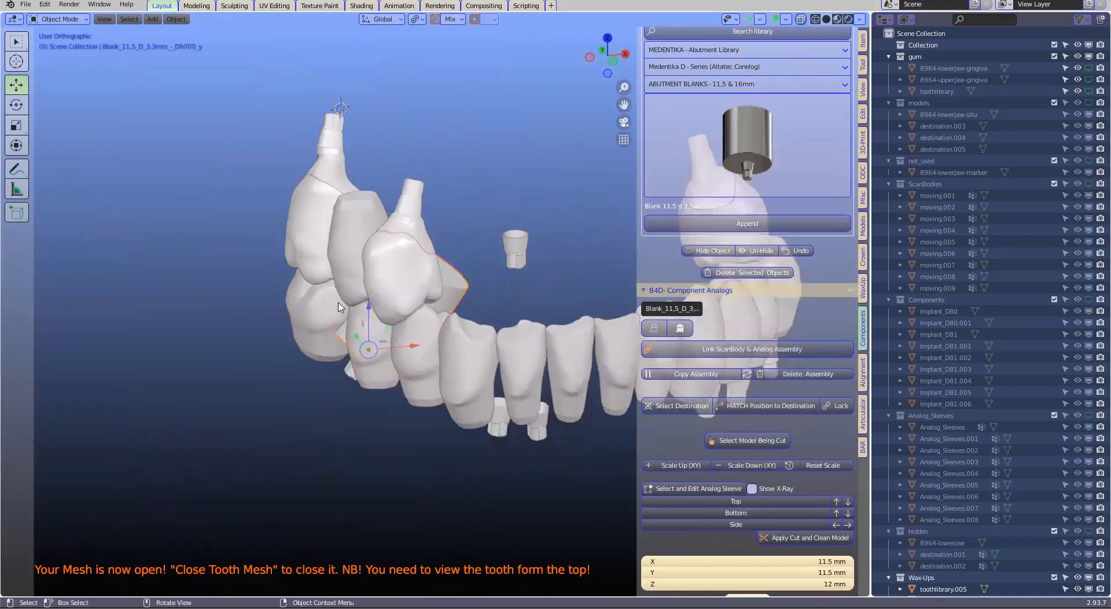
middle_click_drag(344, 240, 206, 290, "shift")
left_click(429, 322)
middle_click_drag(495, 302, 424, 511)
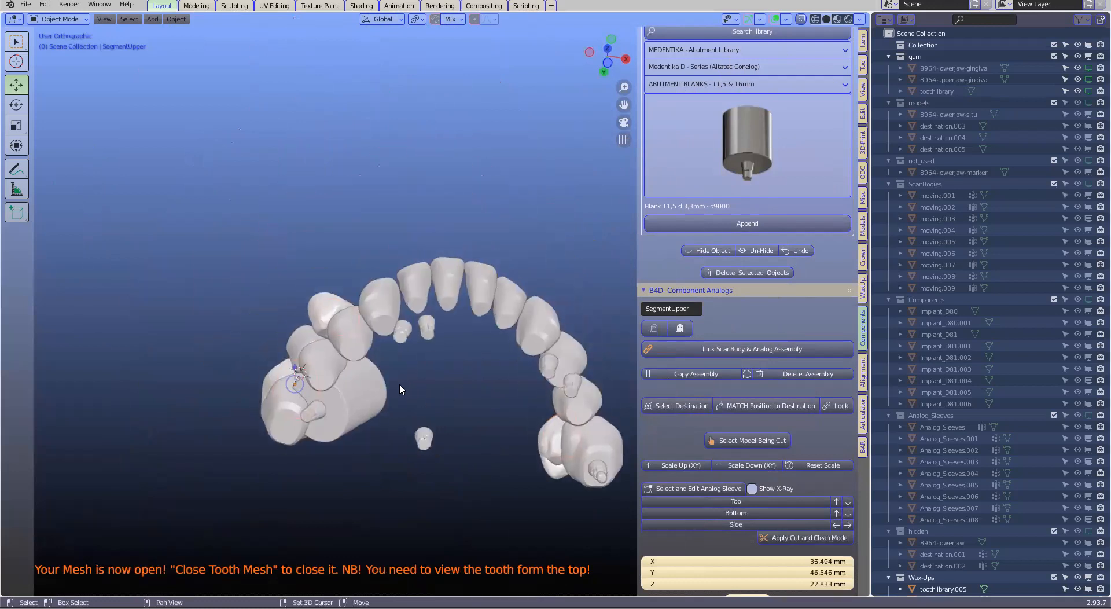
Delete the aligned 11.5 mm abutment blank
key("ctrl+z")
key("x")
key("Return")
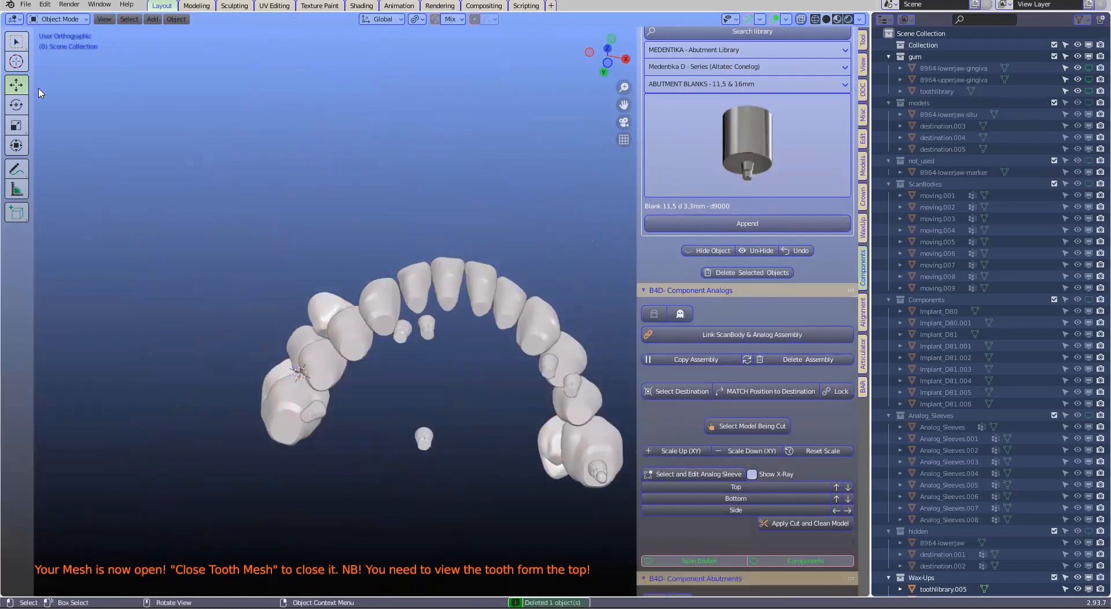
Save the current case as a new file named part2.blend in the Zoom_Custom_9FEB folder
left_click(26, 5)
left_click(55, 92)
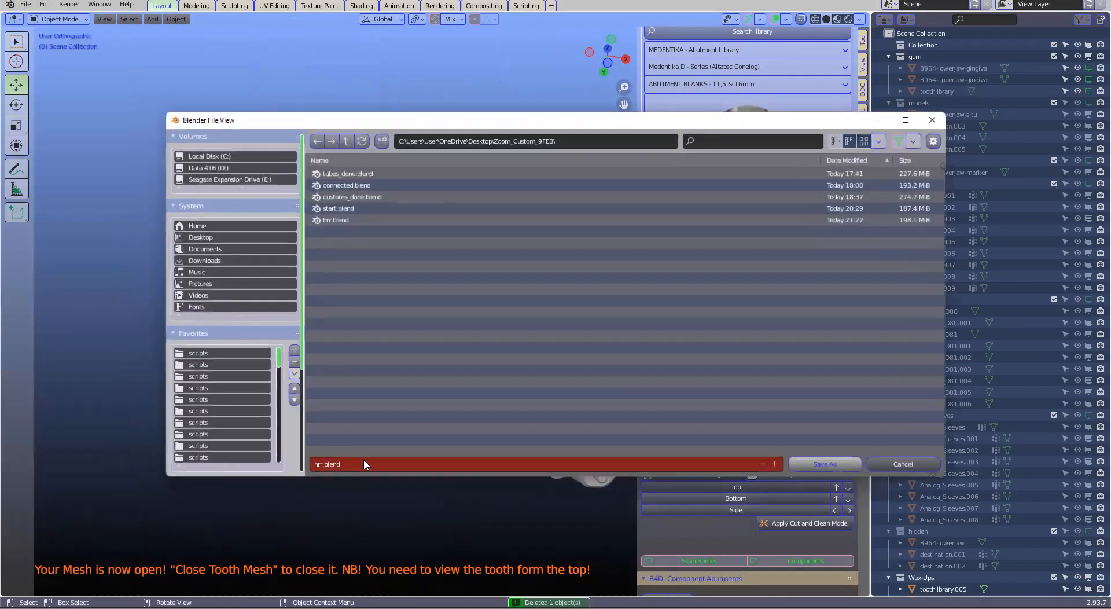
type("part2")
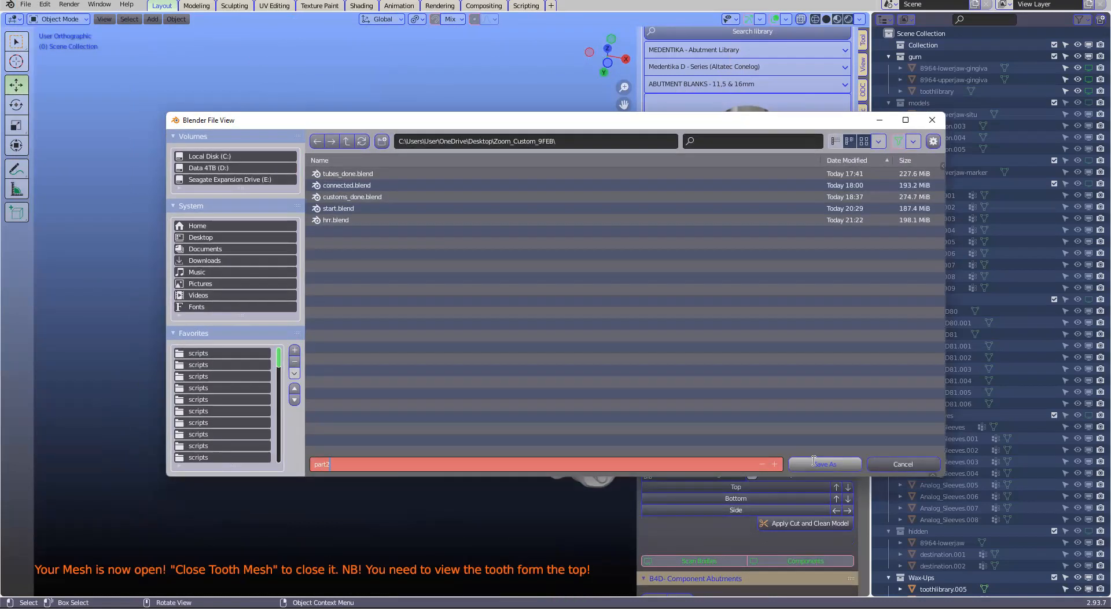
left_click(813, 463)
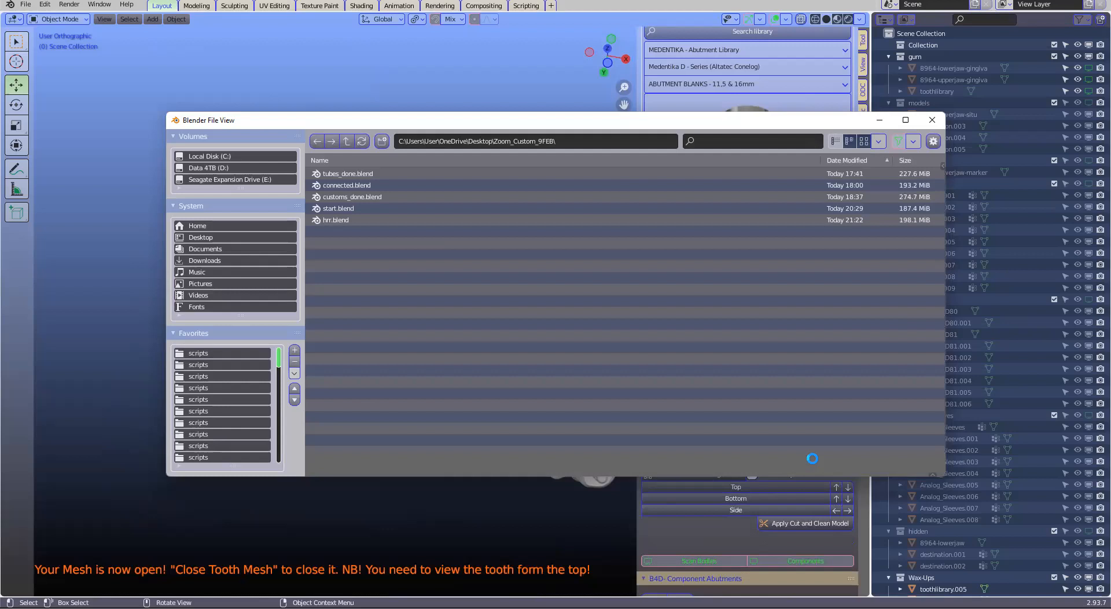
Generate a +Z implant tube on the preface base below the toothlibrary.015 tooth and accept it with 1.2 mm minimum thickness
scroll(424, 322, "up", 2)
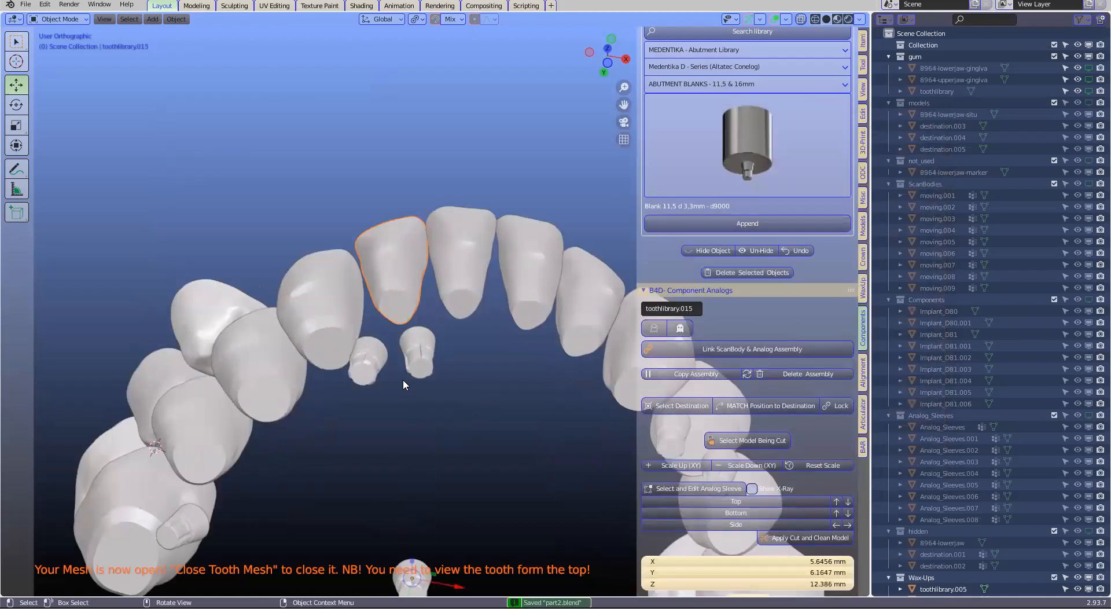
middle_click_drag(437, 392, 376, 339)
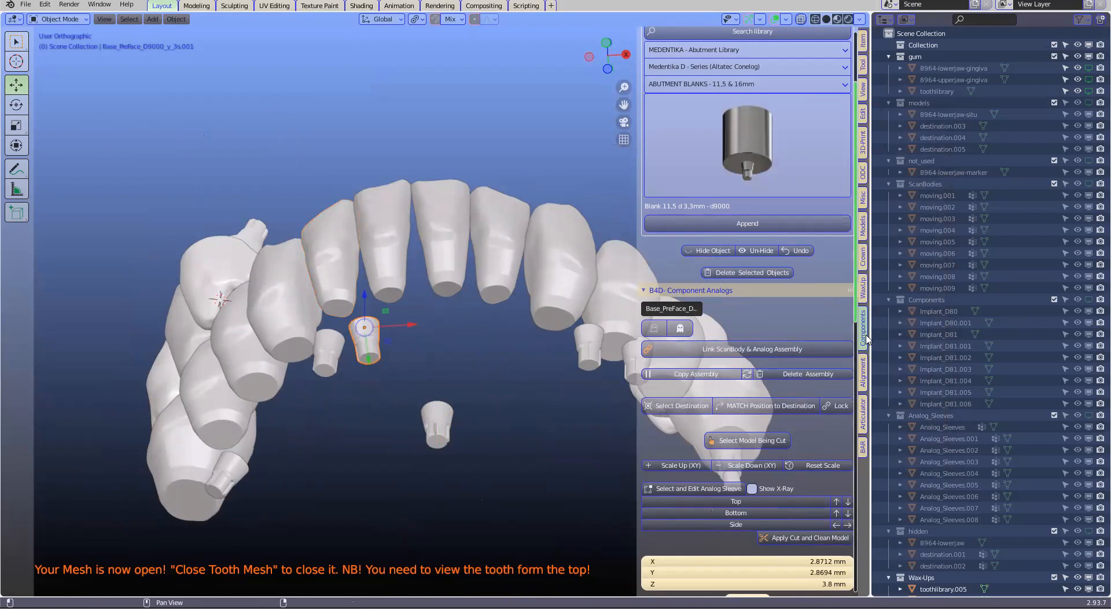
left_click(863, 257)
scroll(789, 338, "down", 10)
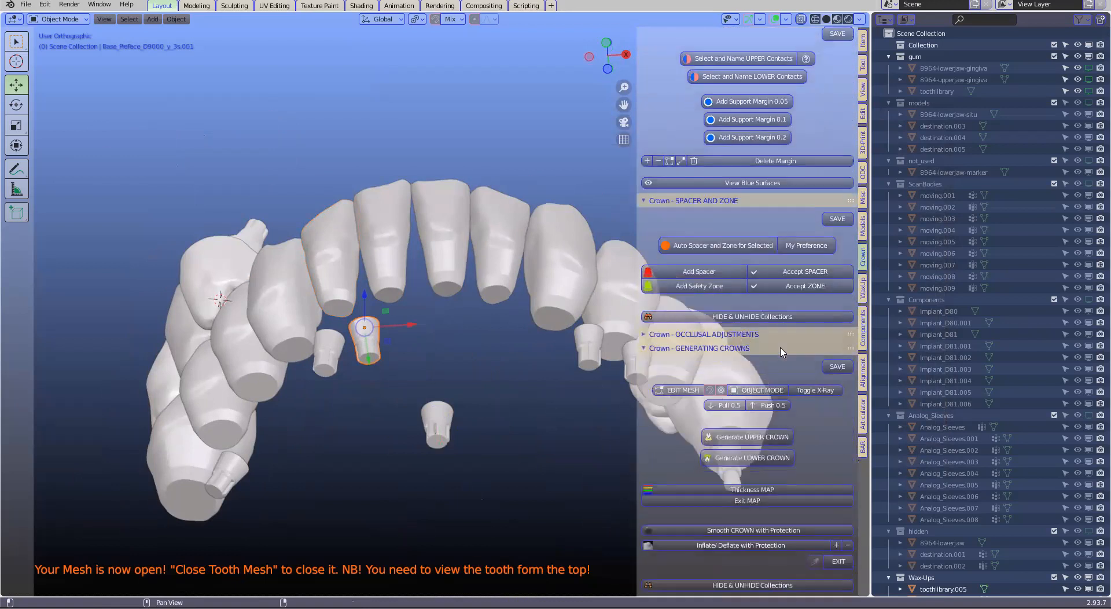
scroll(782, 352, "down", 10)
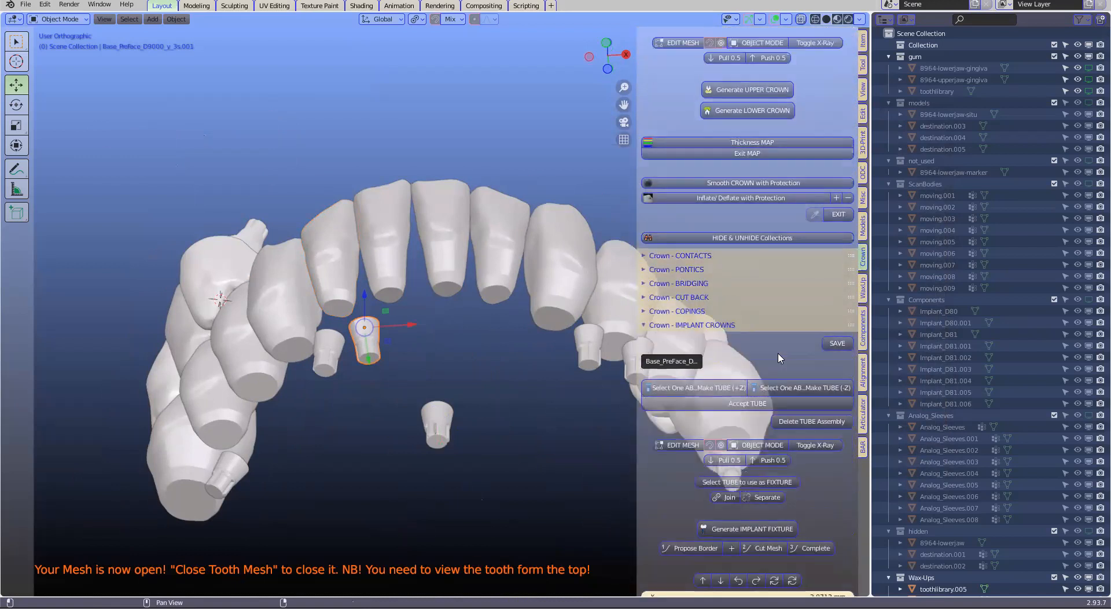
scroll(778, 358, "down", 4)
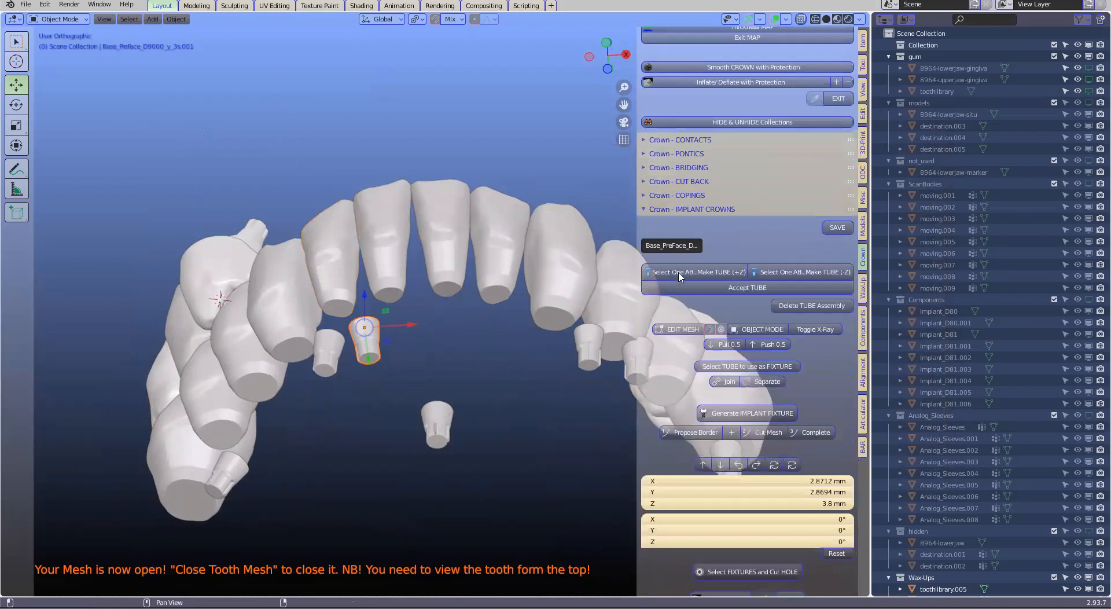
left_click(680, 273)
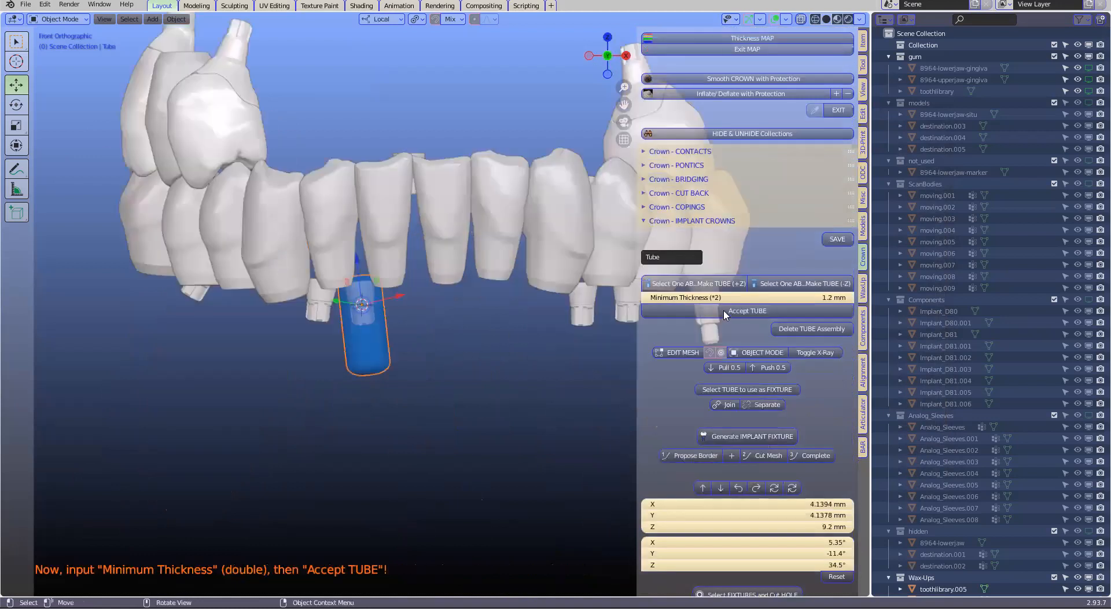
left_click(725, 312)
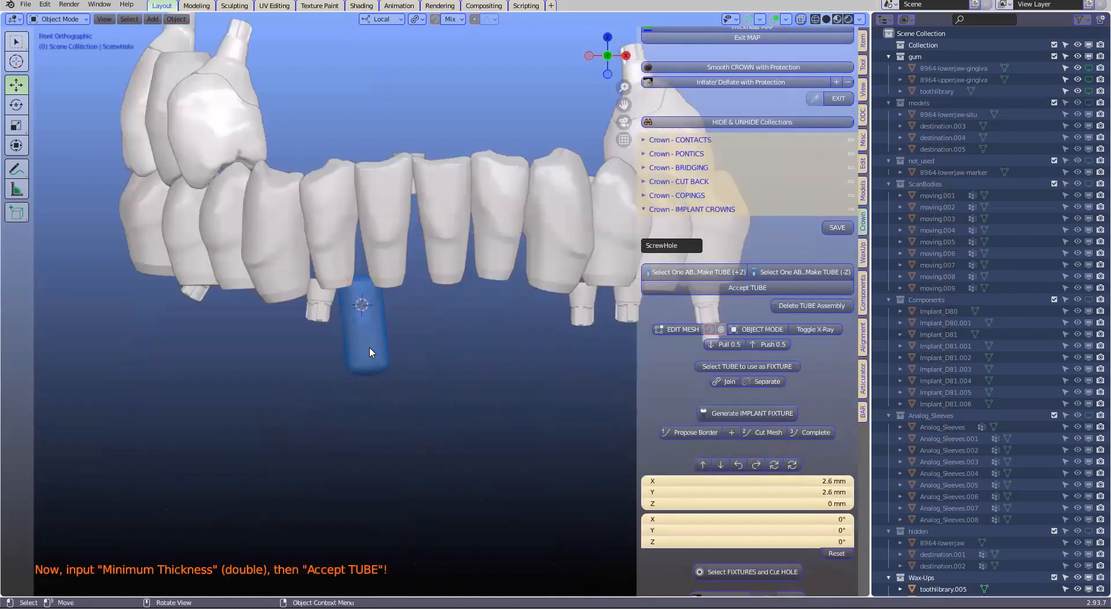
Shift the tube about 0.39 mm along its local axis and add a second 1.2 mm minimum-thickness tube on the opposite anterior preface base
left_click_drag(357, 265, 359, 270)
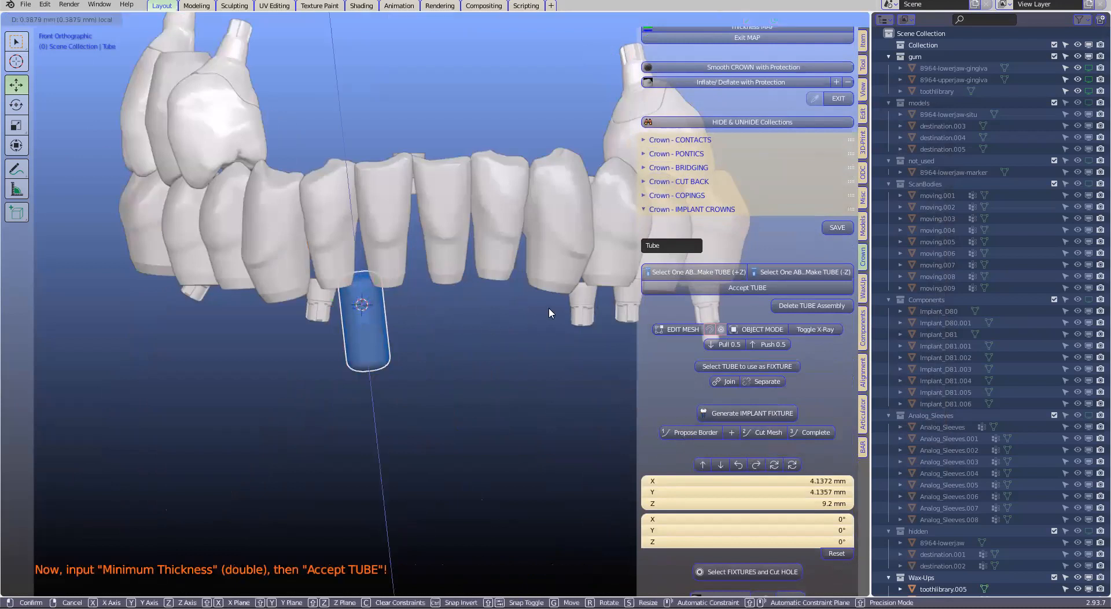
left_click_drag(549, 308, 585, 306)
left_click(721, 273)
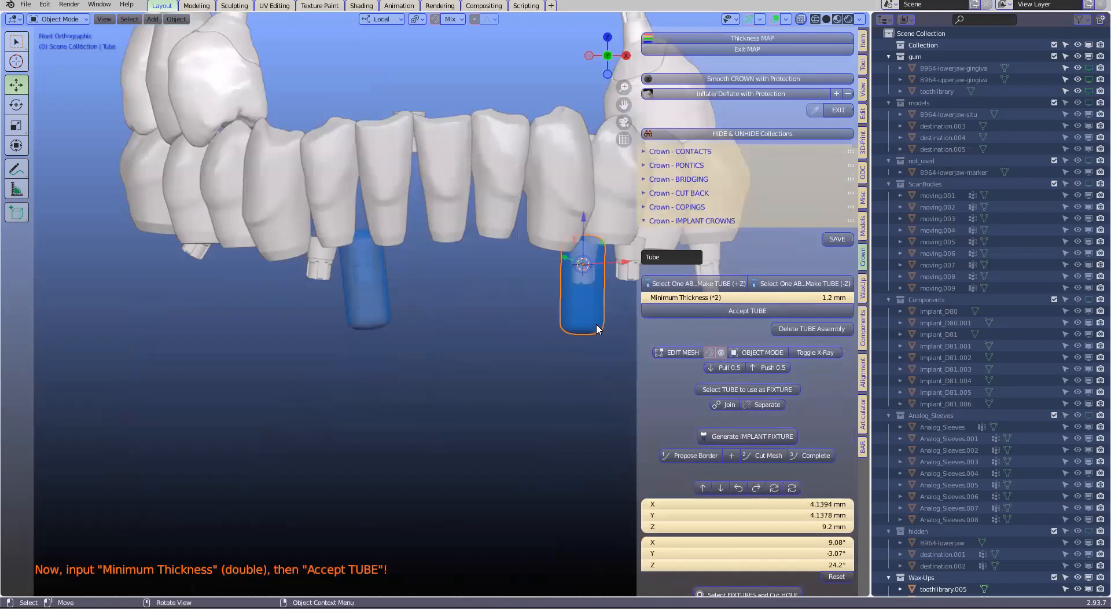
left_click(747, 310)
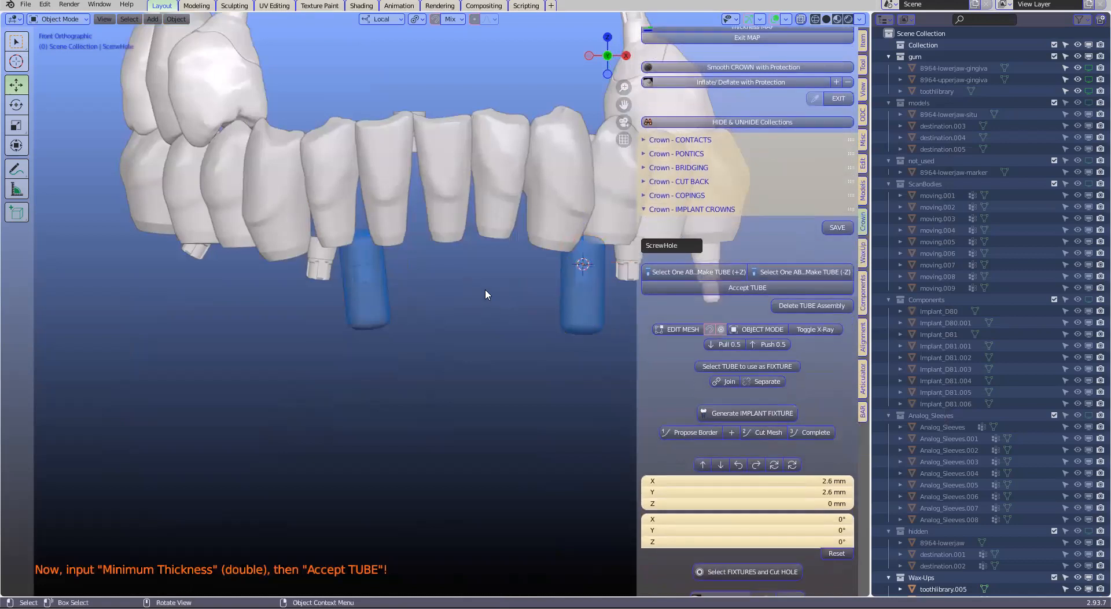
middle_click_drag(498, 298, 552, 336)
scroll(552, 336, "up", 1)
scroll(552, 335, "down", 2)
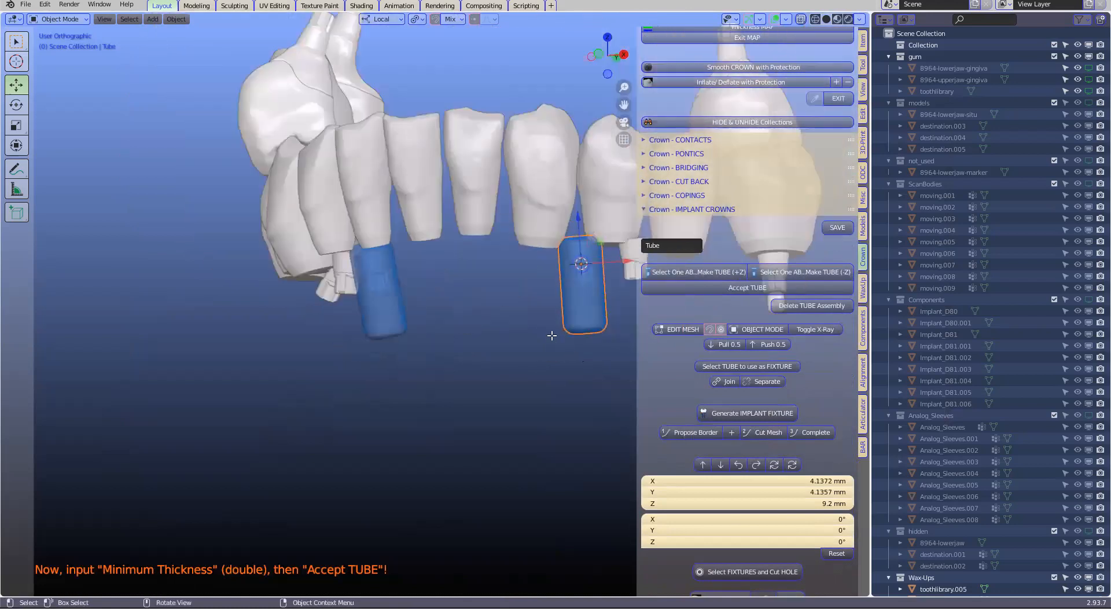
scroll(551, 335, "down", 2)
Undo the creation of both implant tubes
key("ctrl+z")
key("ctrl+z")
key("ctrl+z")
key("ctrl+z")
key("ctrl+z")
key("ctrl+z")
key("ctrl+z")
key("ctrl+z")
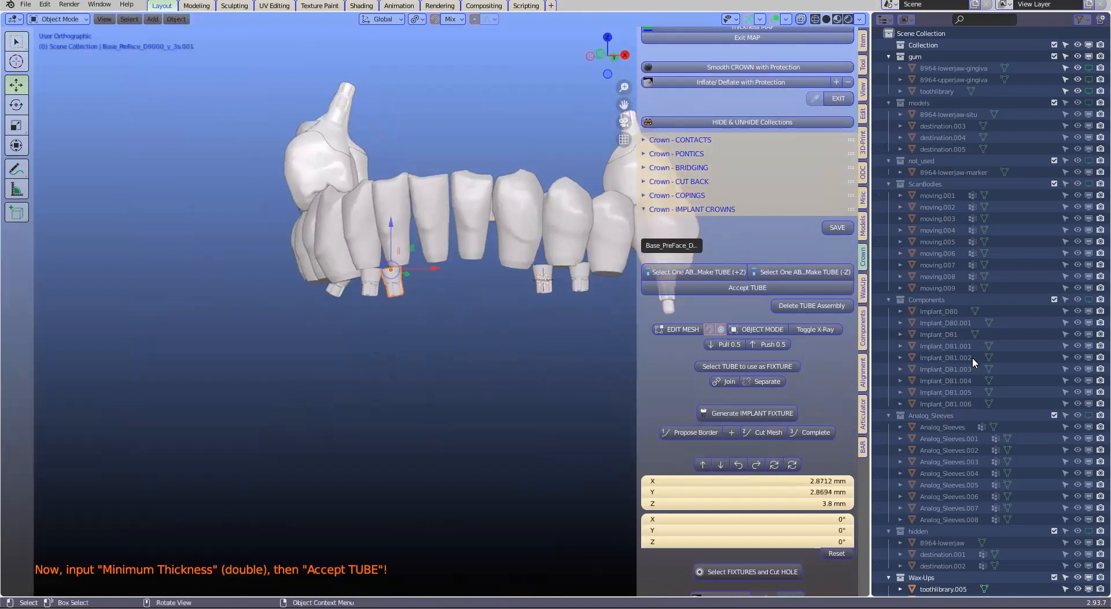
Unhide the Screw_Holes collection so the screw channels are displayed with the wax-up teeth
scroll(972, 357, "up", 1)
middle_click_drag(972, 358, 974, 358, "shift")
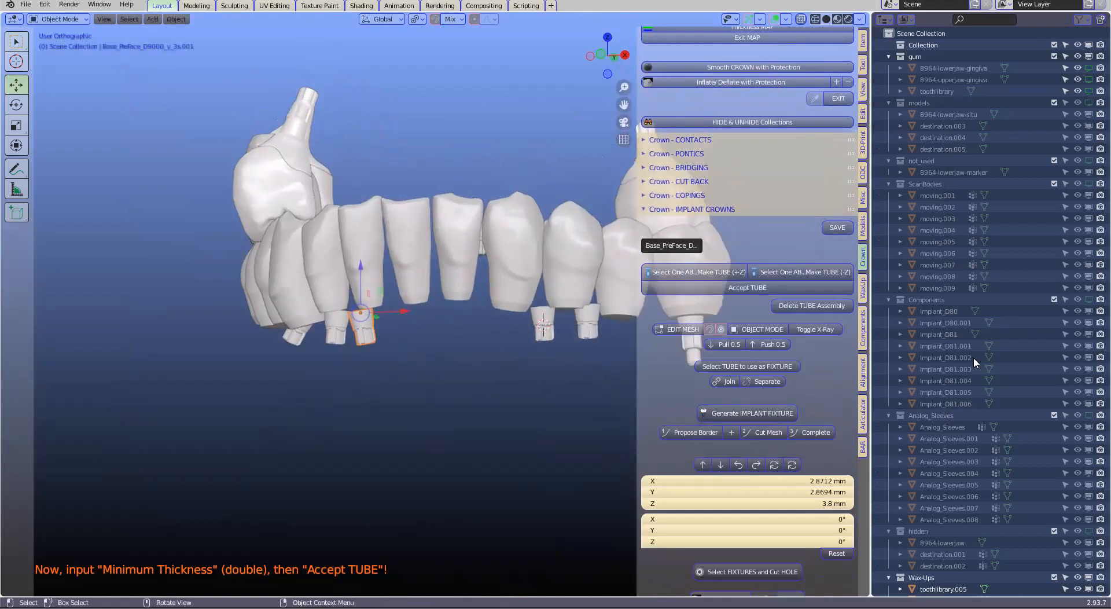
scroll(1090, 266, "down", 10)
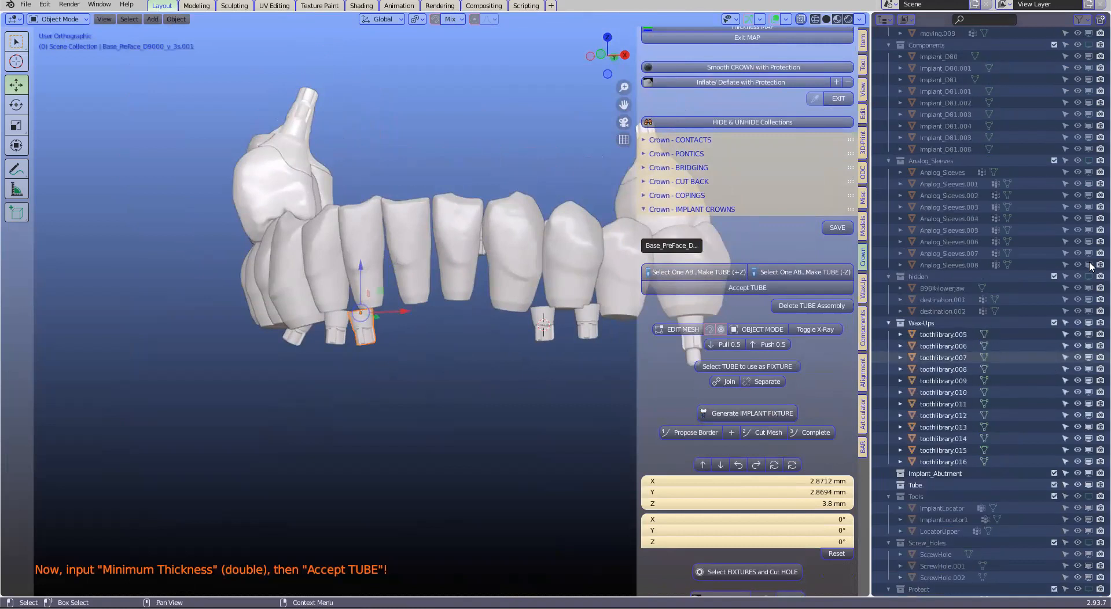
scroll(1090, 266, "down", 12)
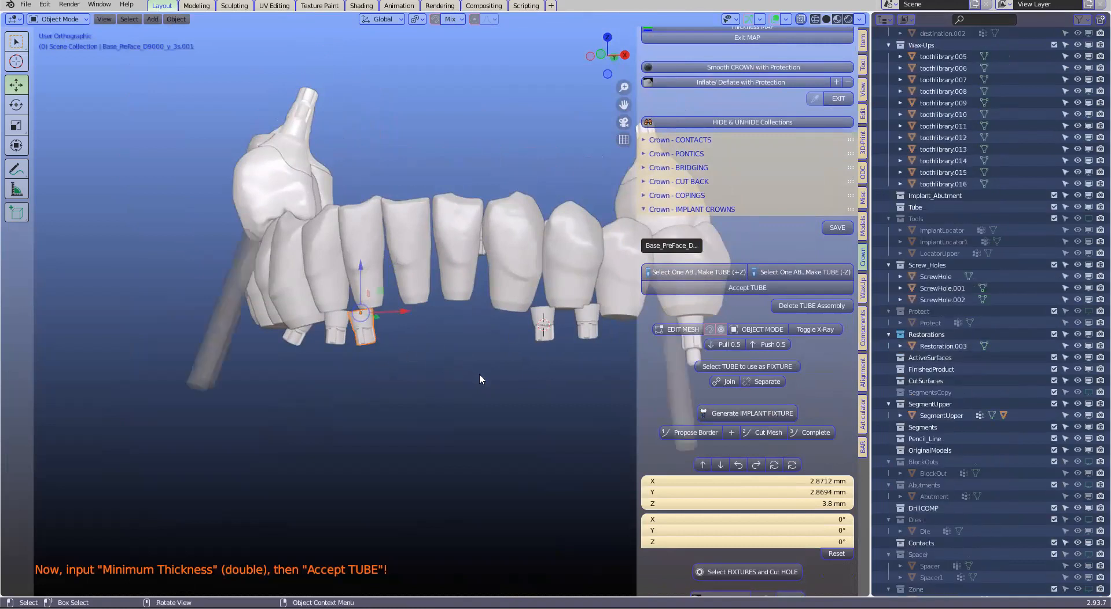
Generate and accept +Z implant tubes on the same two anterior preface bases, with their screw channels shown
scroll(479, 379, "up", 1)
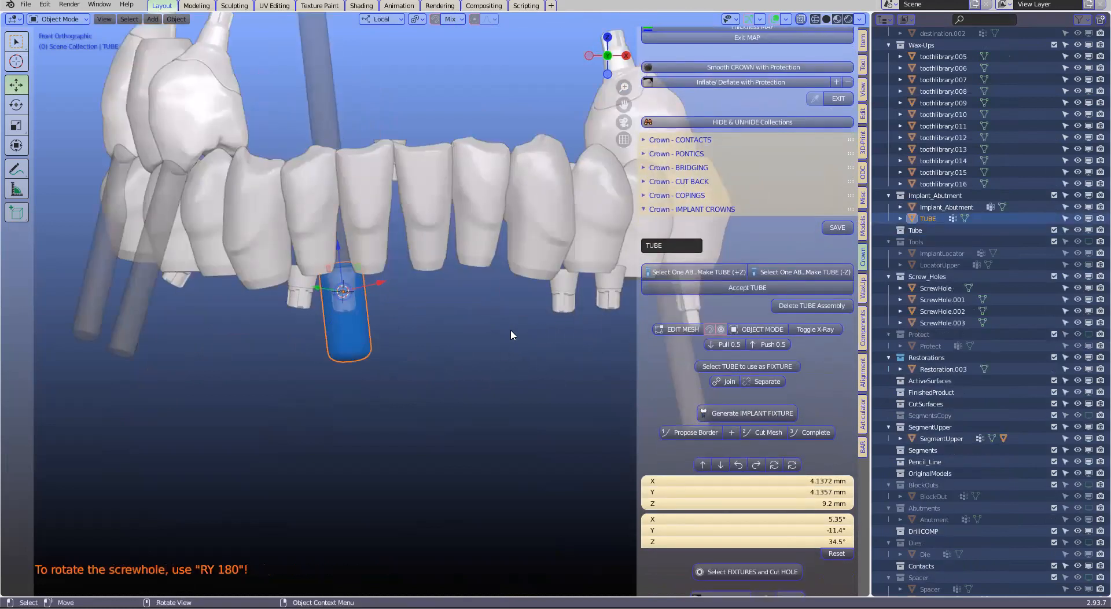
left_click(562, 293)
middle_click_drag(559, 296, 760, 336)
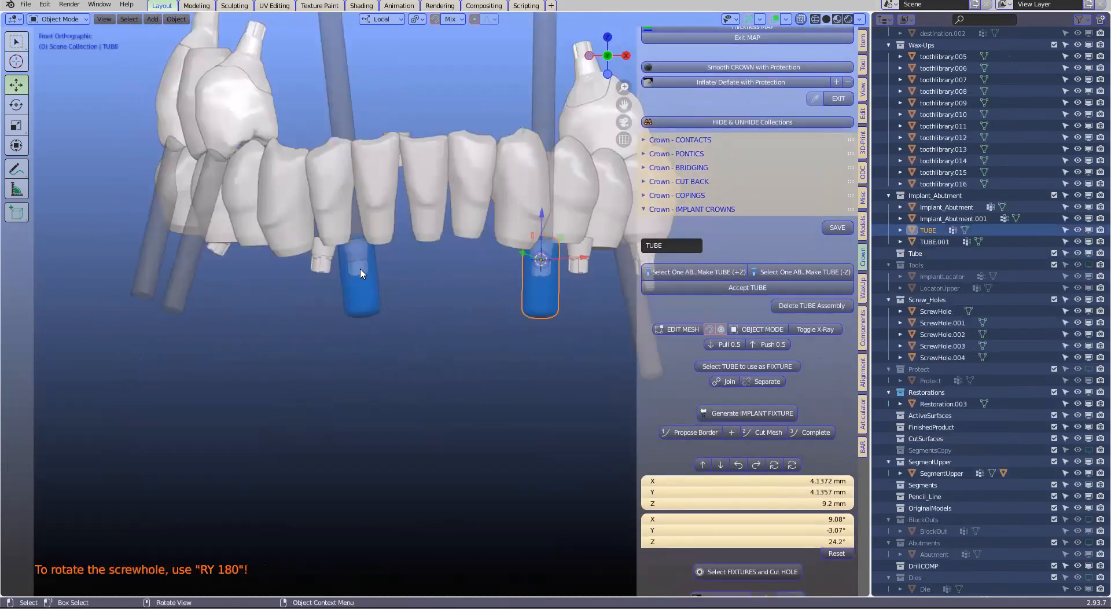
Hide the wax-up teeth toothlibrary.014, toothlibrary.009 and toothlibrary.016 so that toothlibrary.015 stands alone above its tube
mouse_move(352, 325)
middle_mouse_down()
mouse_move(366, 301)
mouse_move(372, 330)
middle_mouse_up()
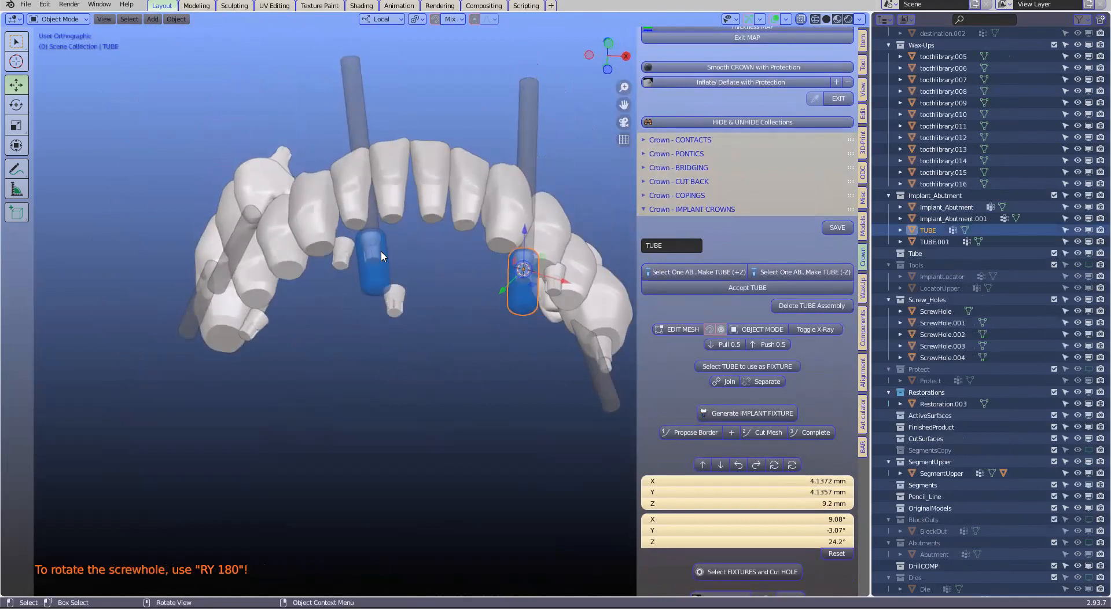
middle_click_drag(387, 180, 381, 252, "shift")
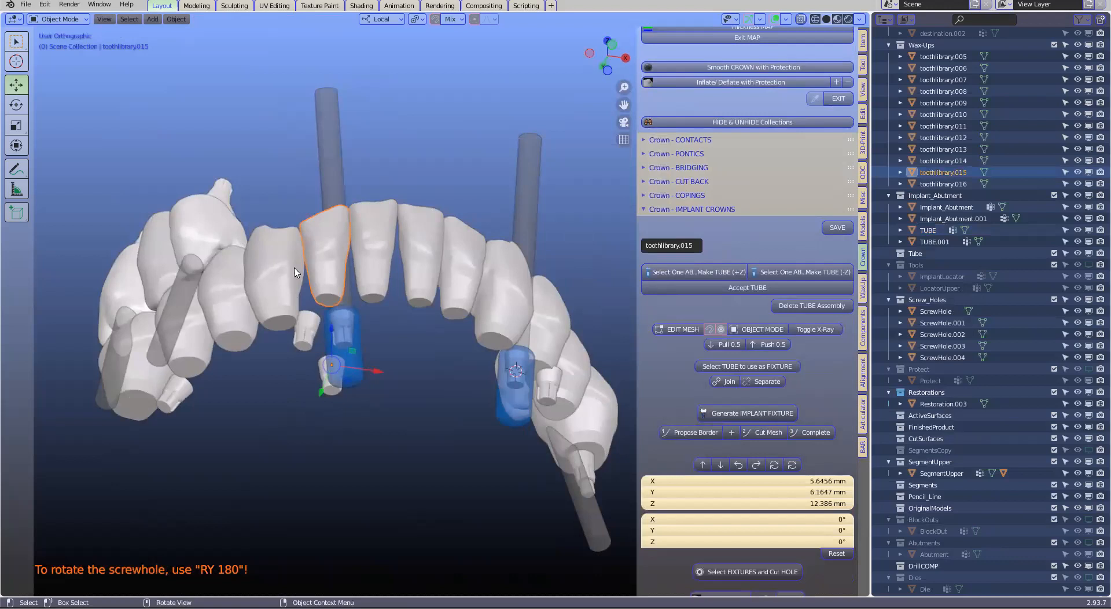
left_click(373, 254)
key("h")
left_click(420, 255)
key("h")
left_click(294, 267)
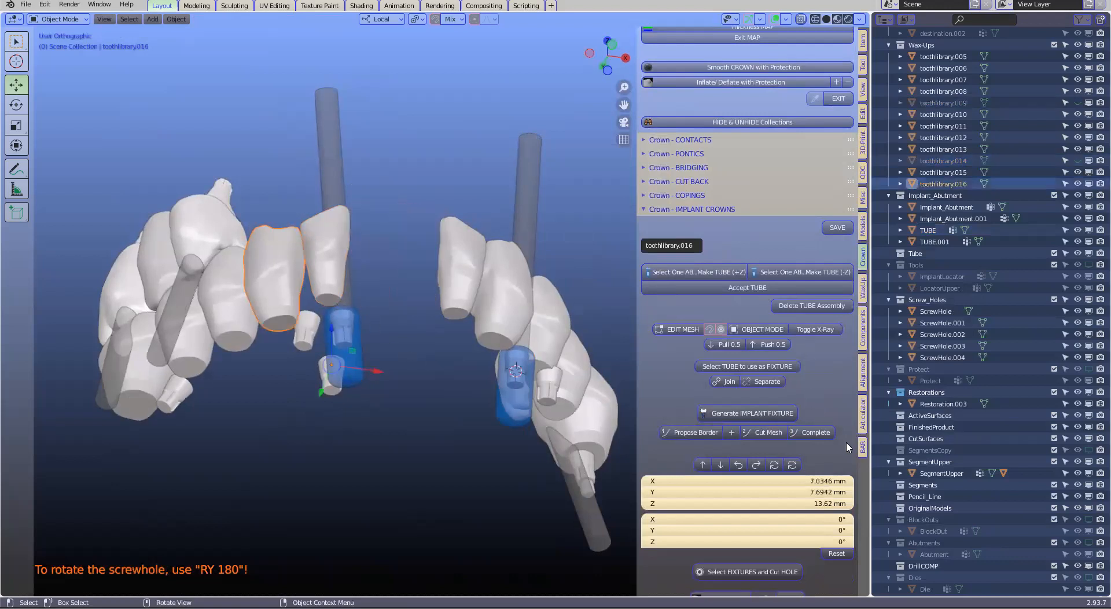
key("h")
Send the isolated toothlibrary.015 tooth to the Restorations collection as a remeshed tooth
left_click(328, 260)
left_click(863, 447)
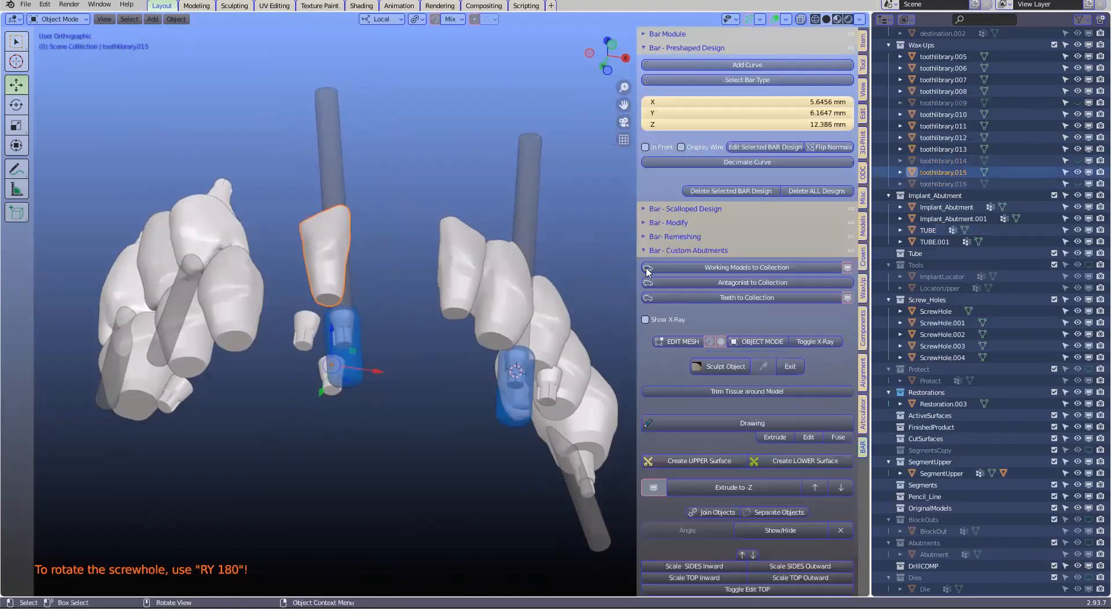
left_click(747, 299)
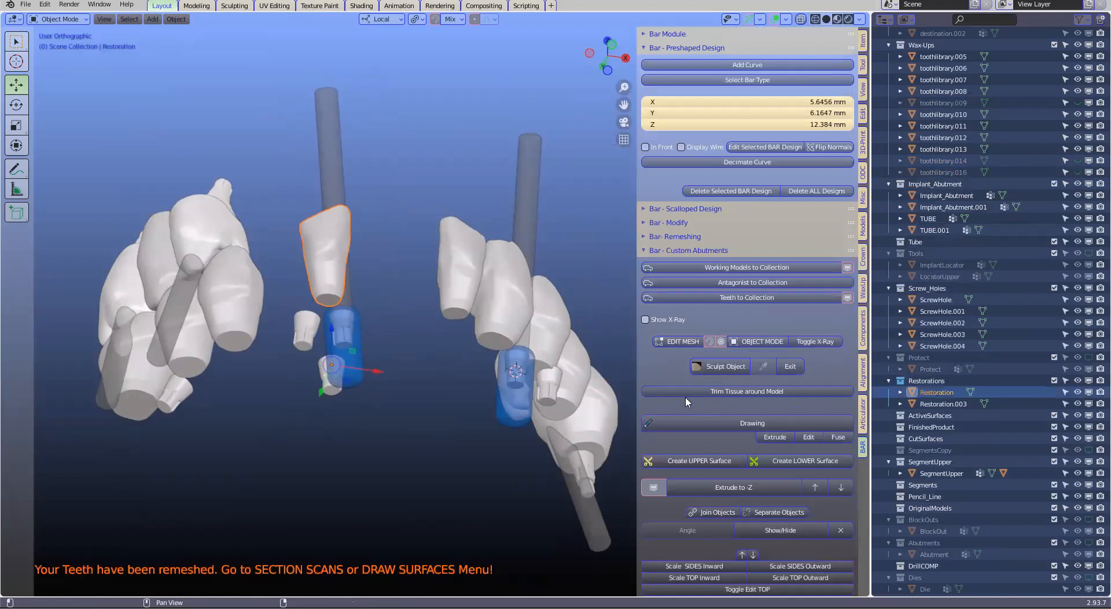
Edit the restoration's mesh with X-ray on and select only the narrow band of faces at its gingival end
left_click(682, 342)
scroll(631, 323, "up", 1)
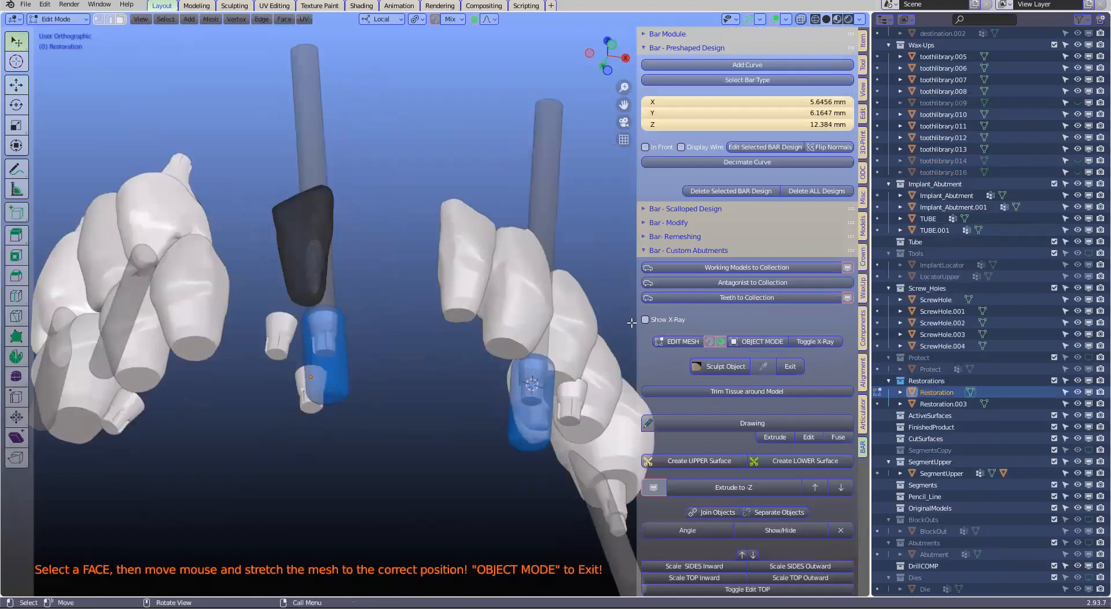
key("alt+z")
middle_click_drag(337, 341, 300, 324)
key("c")
left_click(299, 324)
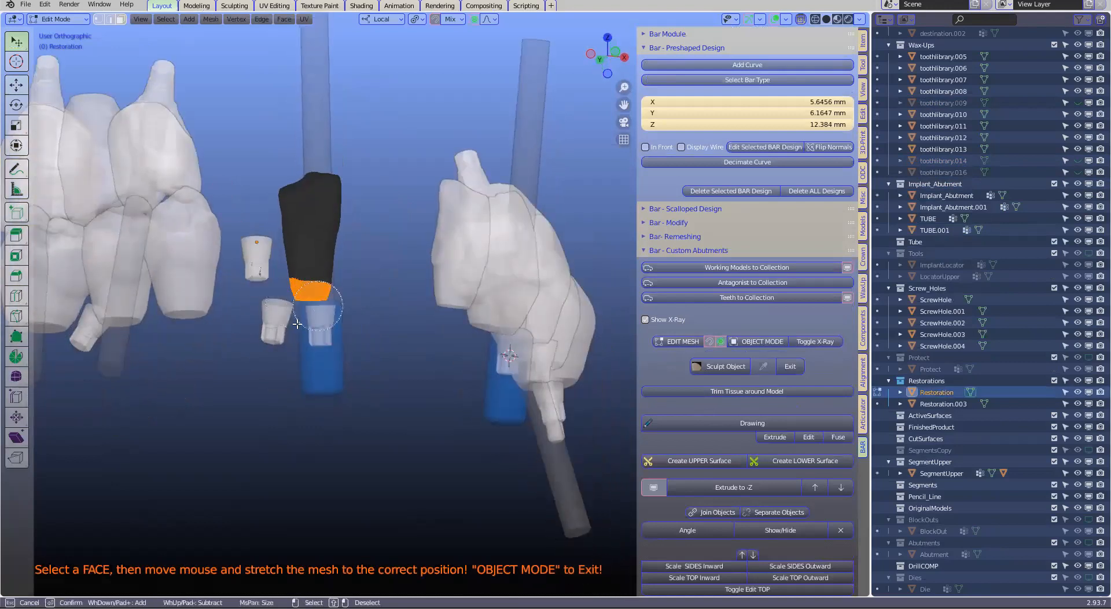
key("Escape")
key("alt+a")
key("c")
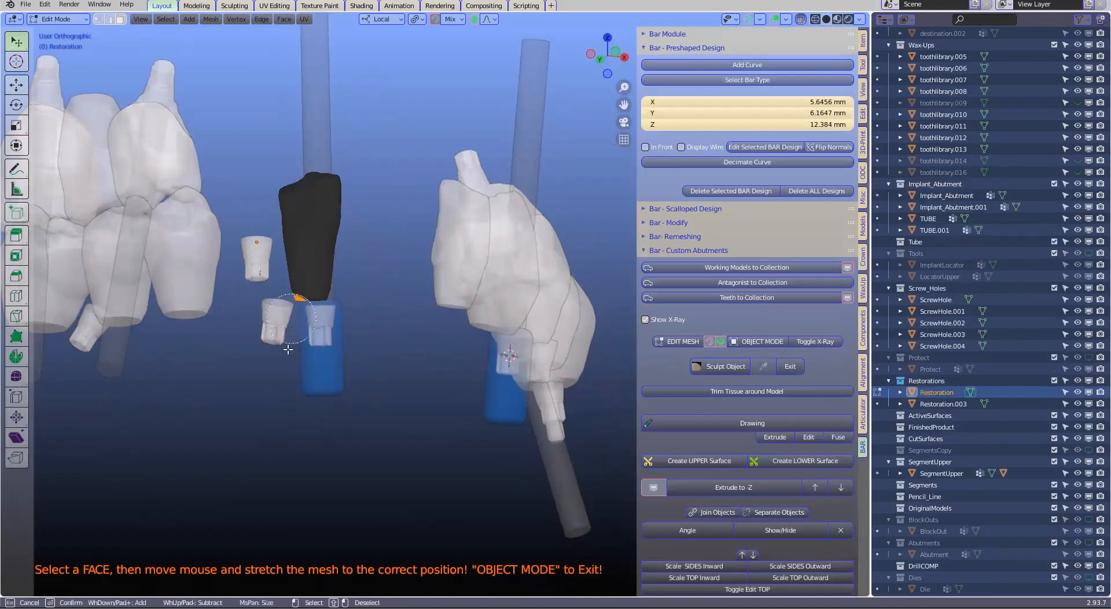
left_click_drag(291, 319, 334, 320)
key("Escape")
Move the selected end band into line with the blue tube using smooth proportional editing
scroll(373, 330, "up", 4)
middle_click_drag(359, 317, 377, 321, "shift")
key("g")
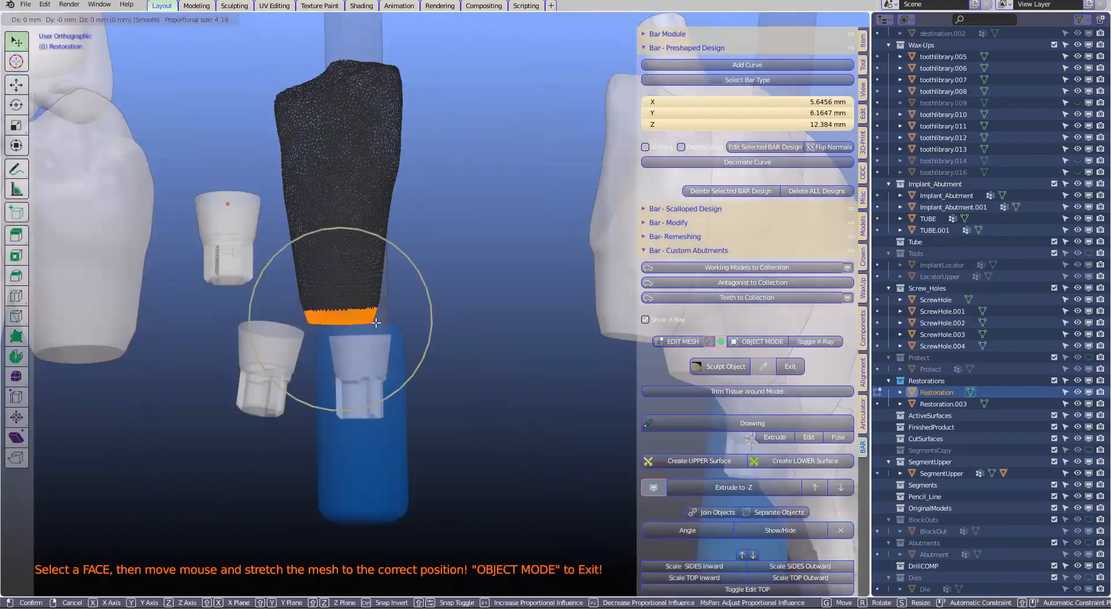
left_click(372, 164)
Clip the view to a box covering about half of the restoration and its tube to show them in section
scroll(427, 342, "down", 1)
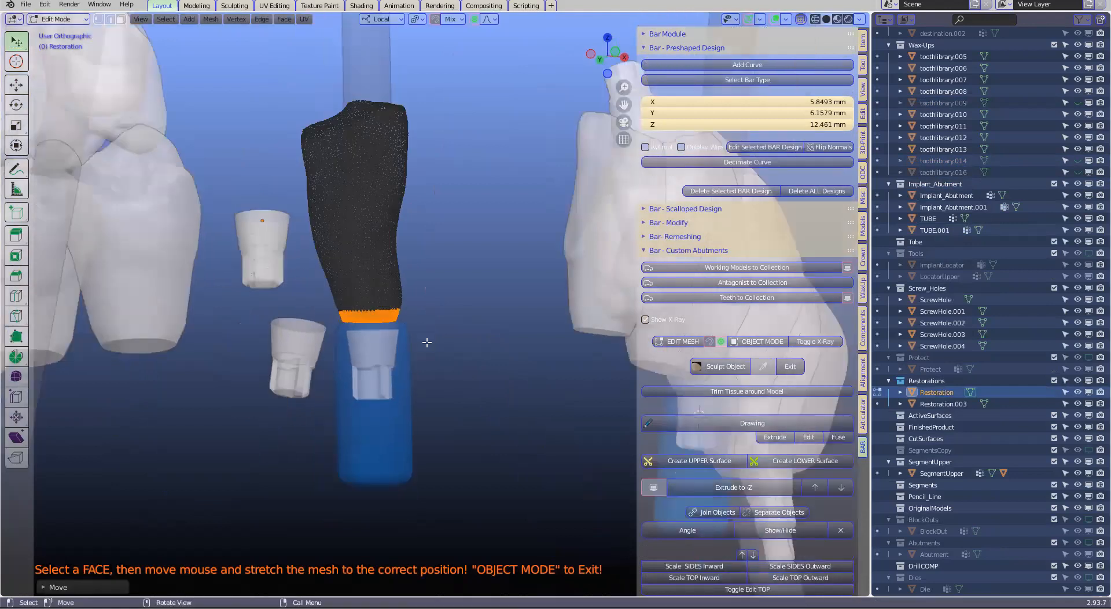
scroll(428, 342, "down", 1)
key("b")
left_click_drag(372, 162, 418, 404)
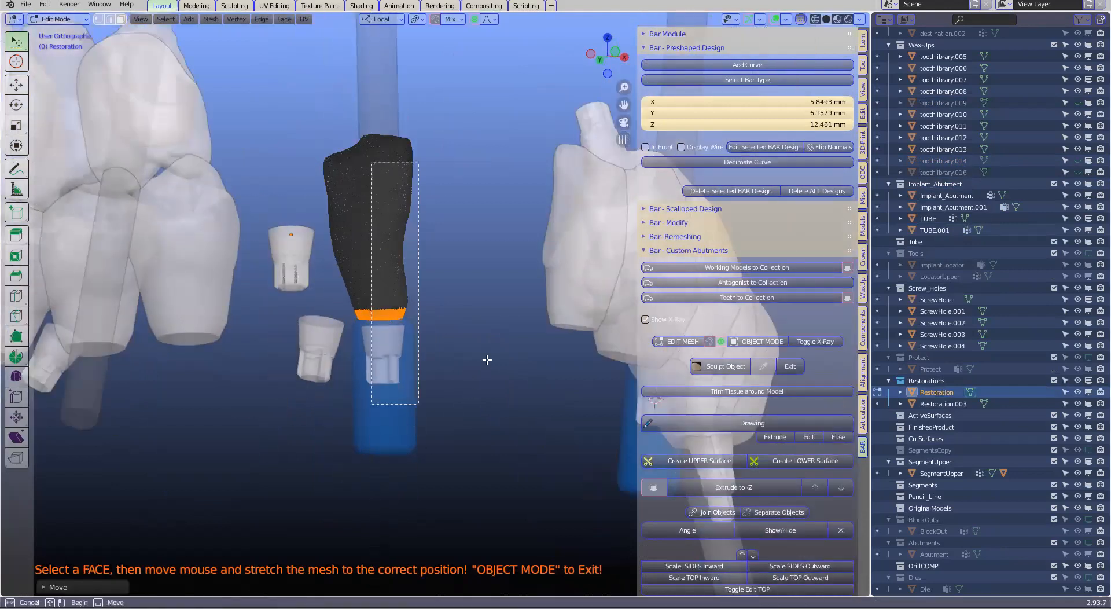
Move the end band about 3 mm over the abutment base in the section view, with a proportional size of 4.18
middle_click_drag(330, 377, 283, 435)
scroll(272, 375, "up", 3)
middle_click_drag(321, 321, 276, 372, "shift")
key("g")
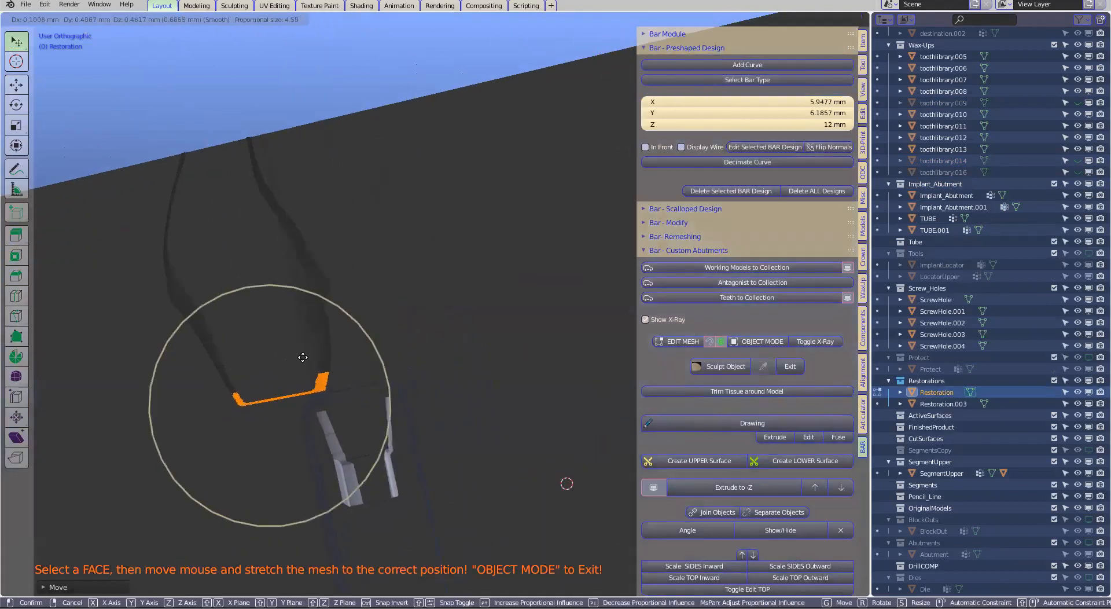
scroll(312, 355, "up", 3)
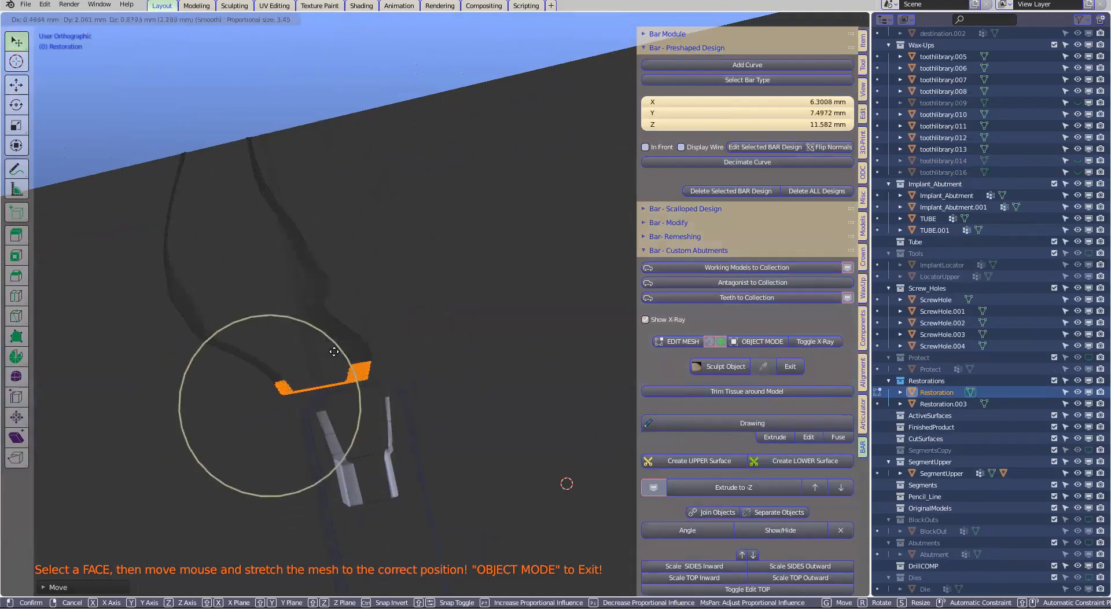
scroll(342, 350, "down", 2)
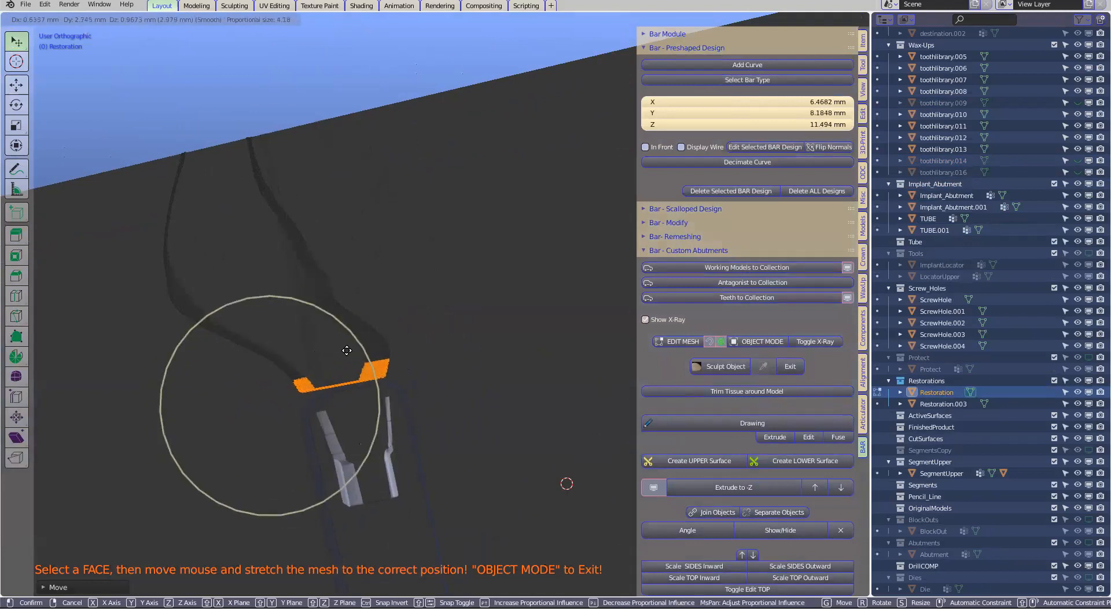
left_click(353, 350)
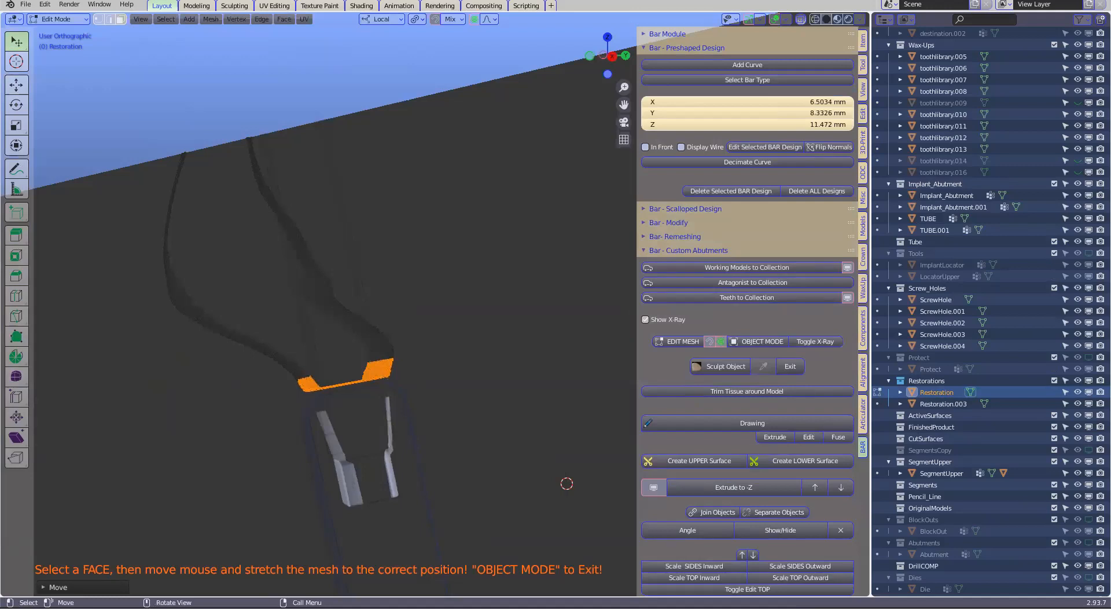
Scale the selected end band to about 0.83 and nudge it over the abutment base, with a proportional size of 4.18
key("s")
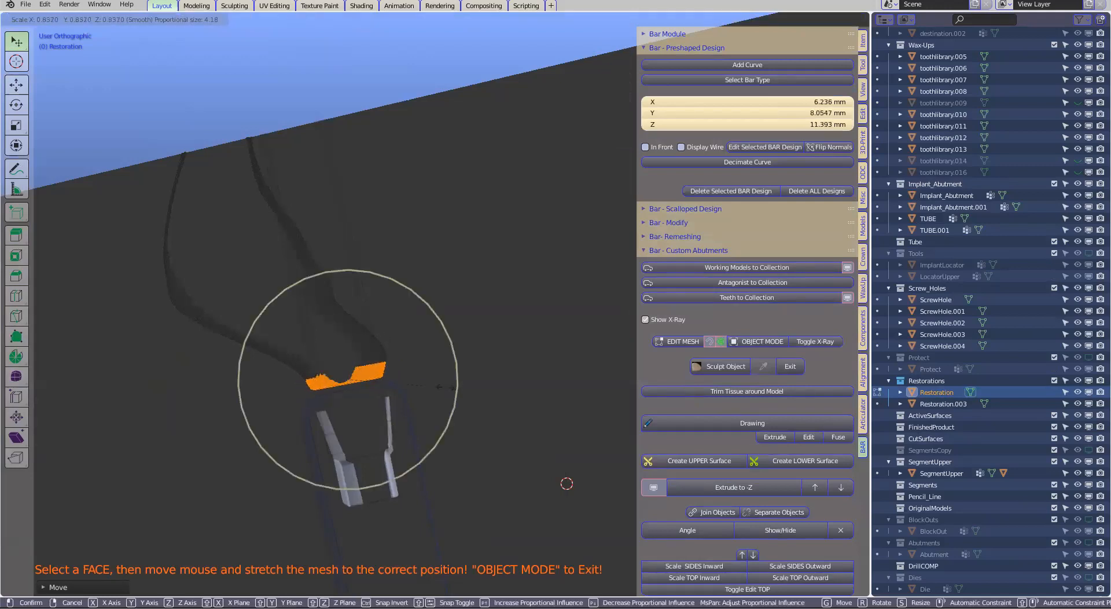
left_click(445, 387)
key("g")
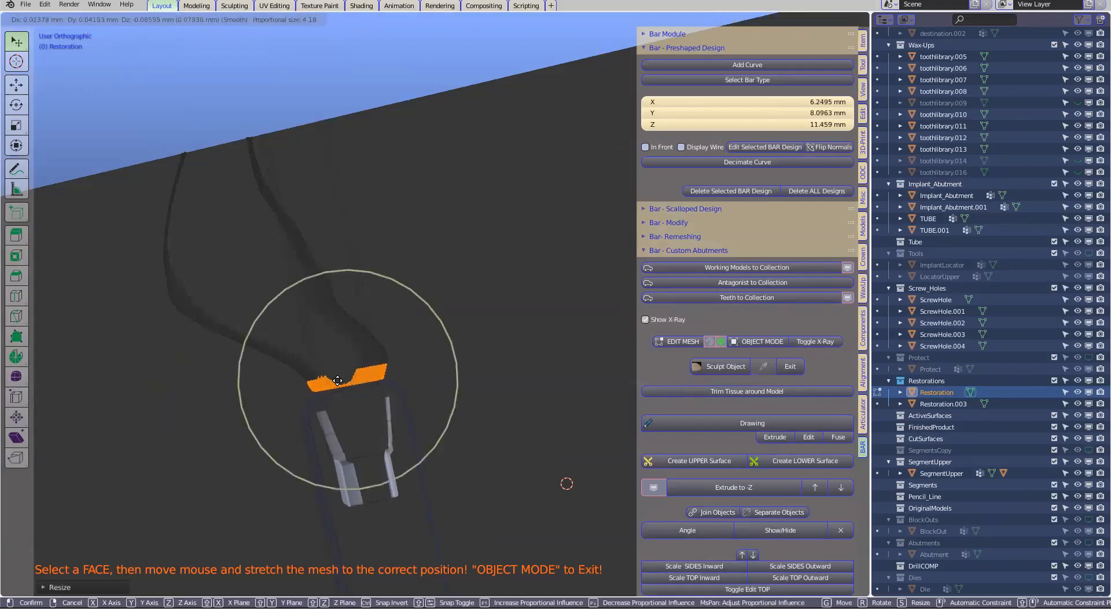
left_click(347, 386)
middle_click_drag(346, 386, 353, 390)
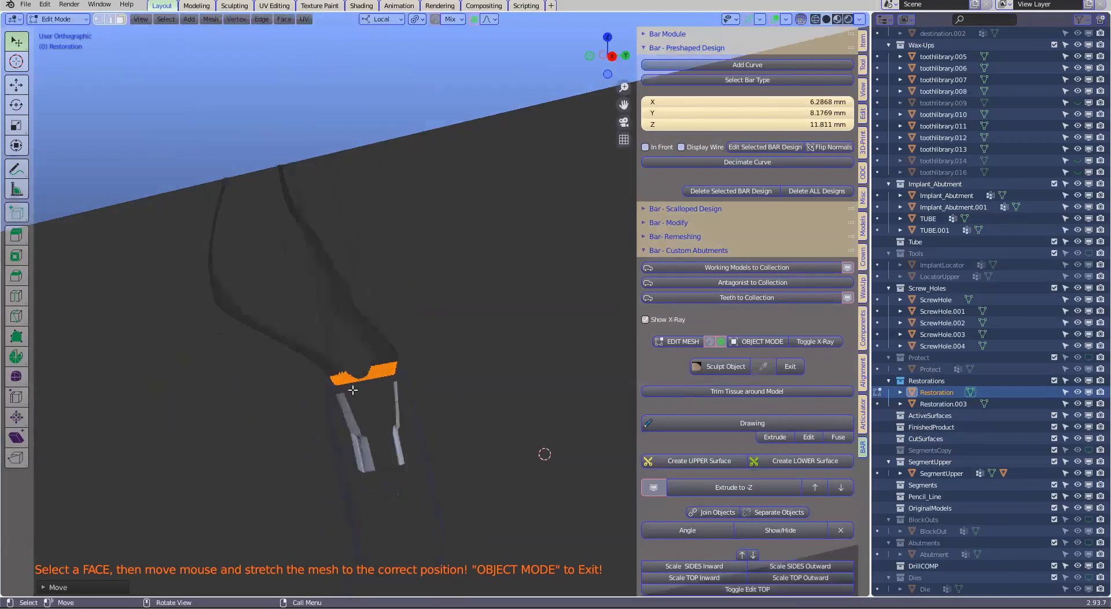
Clear the section clipping and X-ray, and finish editing the restoration's mesh by returning to object mode
key("alt+z")
scroll(433, 366, "down", 1)
scroll(413, 364, "down", 1)
middle_click_drag(412, 364, 478, 366)
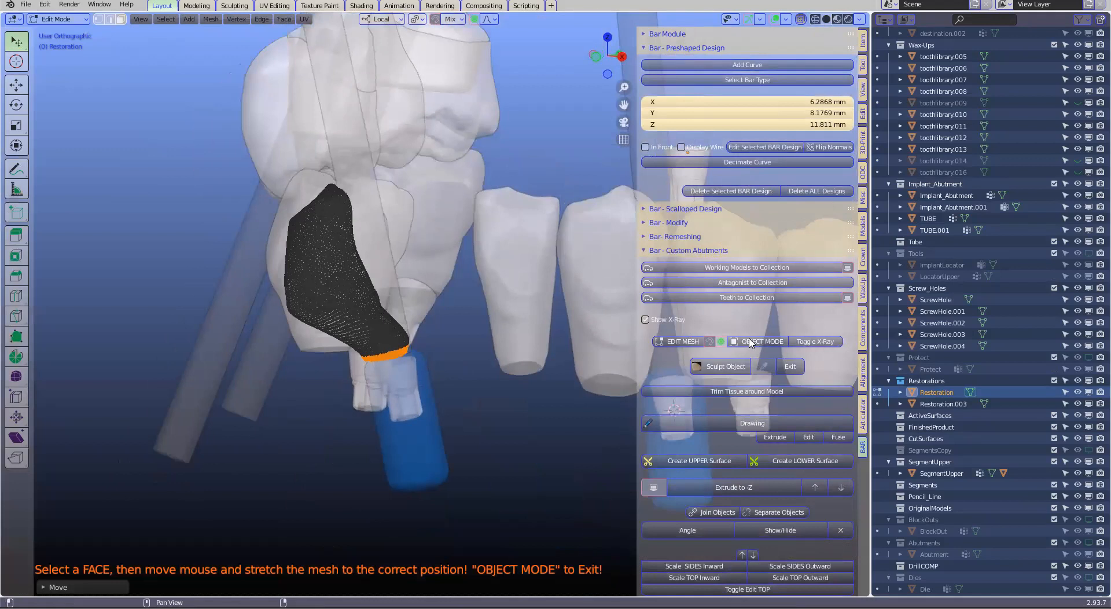
left_click(751, 342)
middle_click_drag(384, 340, 481, 253)
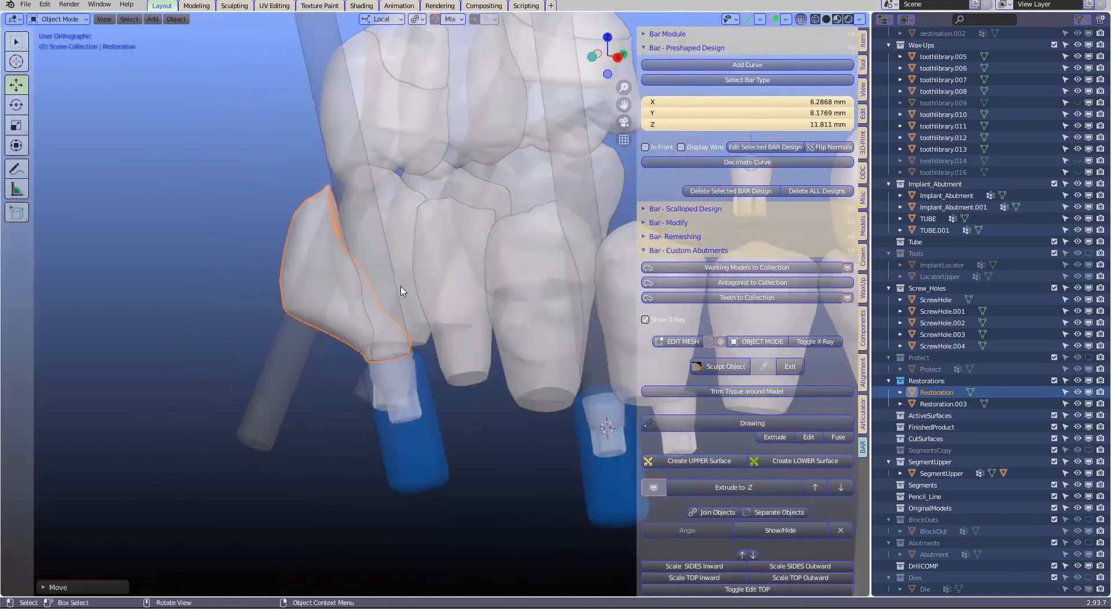
mouse_move(295, 313)
middle_mouse_down()
mouse_move(355, 308)
mouse_move(303, 327)
middle_mouse_up()
scroll(324, 327, "up", 1)
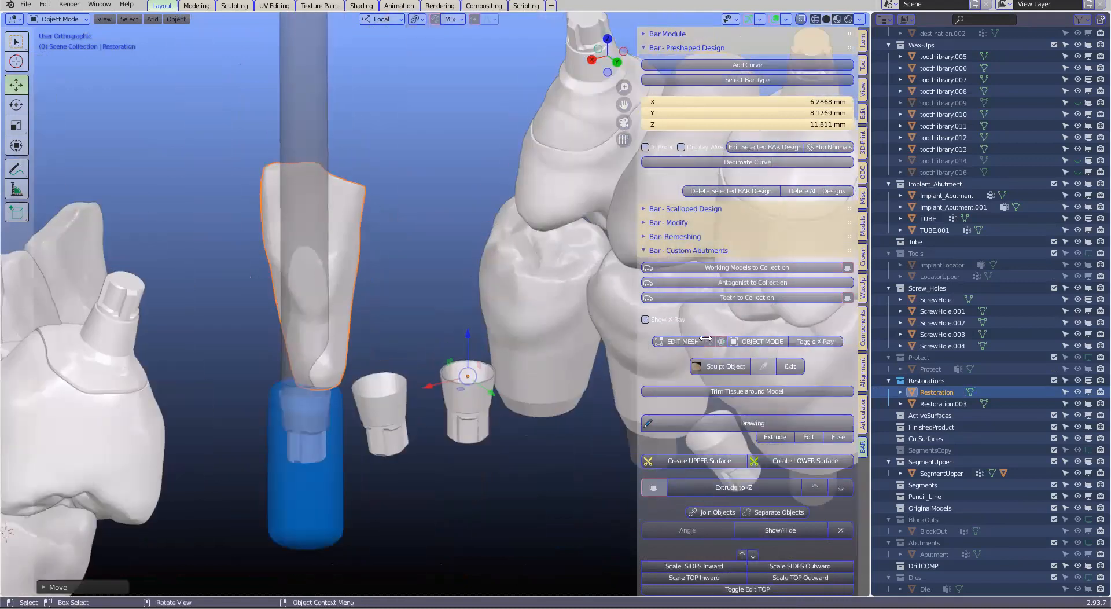
Stretch the restoration's lower faces outward over the screw channel and down to the implant tube, and finish the mesh edit
middle_click_drag(303, 337, 302, 308)
left_click_drag(303, 308, 299, 265)
middle_click_drag(299, 265, 291, 367)
left_click_drag(291, 366, 293, 363)
middle_click_drag(294, 363, 295, 377)
left_click_drag(279, 376, 283, 380)
middle_click_drag(283, 379, 269, 387)
left_click_drag(269, 387, 279, 382)
mouse_move(320, 369)
middle_mouse_down()
mouse_move(309, 427)
mouse_move(259, 427)
mouse_move(282, 399)
mouse_move(365, 361)
mouse_move(338, 366)
middle_mouse_up()
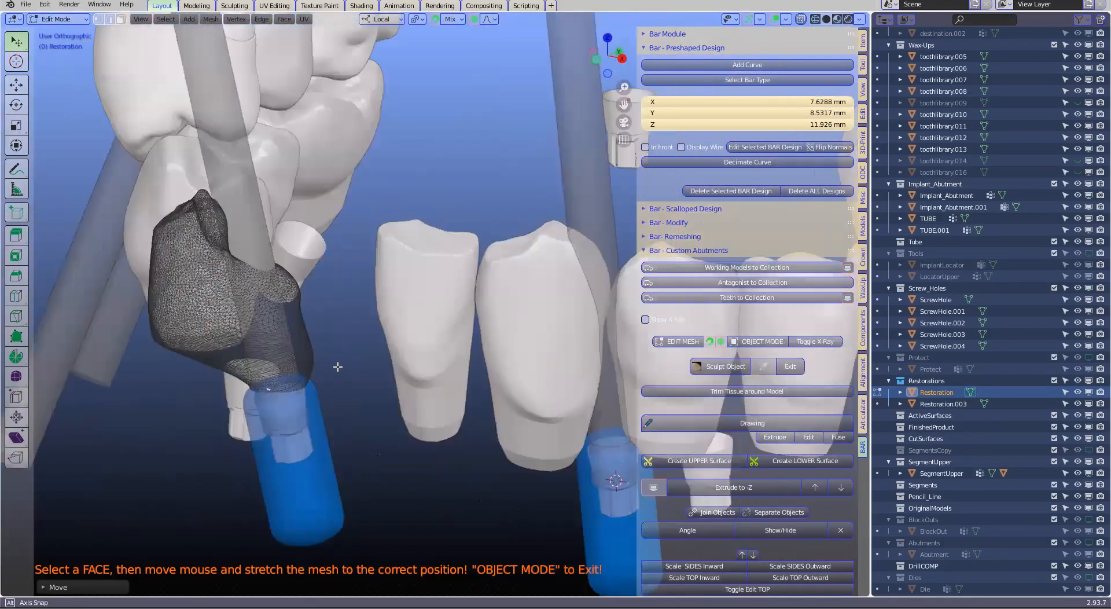
middle_click_drag(221, 379, 713, 362)
left_click(752, 341)
Remesh the reshaped restoration by processing the teeth into their collection
middle_click_drag(380, 372, 309, 353, "shift")
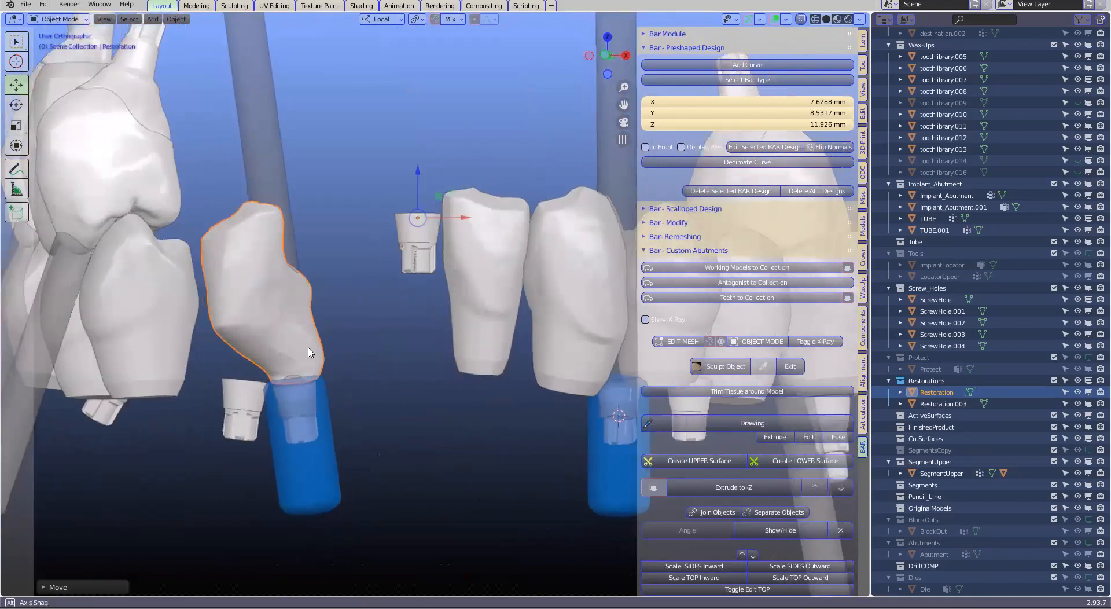
scroll(309, 353, "down", 1)
left_click(682, 341)
key("Tab")
left_click(699, 310)
middle_click_drag(293, 347, 388, 359)
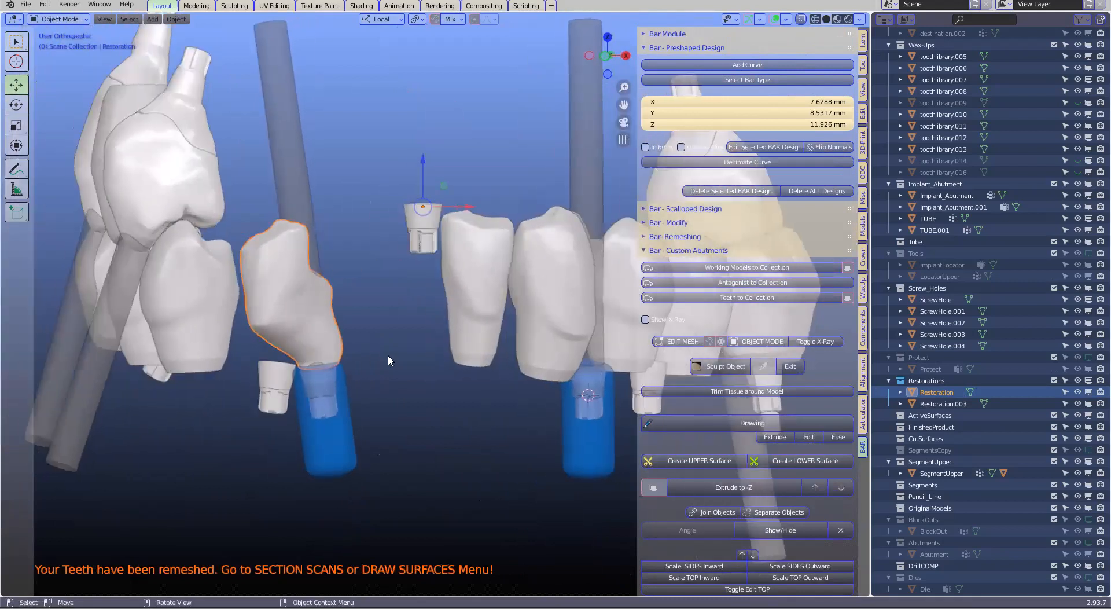
scroll(388, 356, "up", 2)
middle_click_drag(291, 389, 857, 280, "shift")
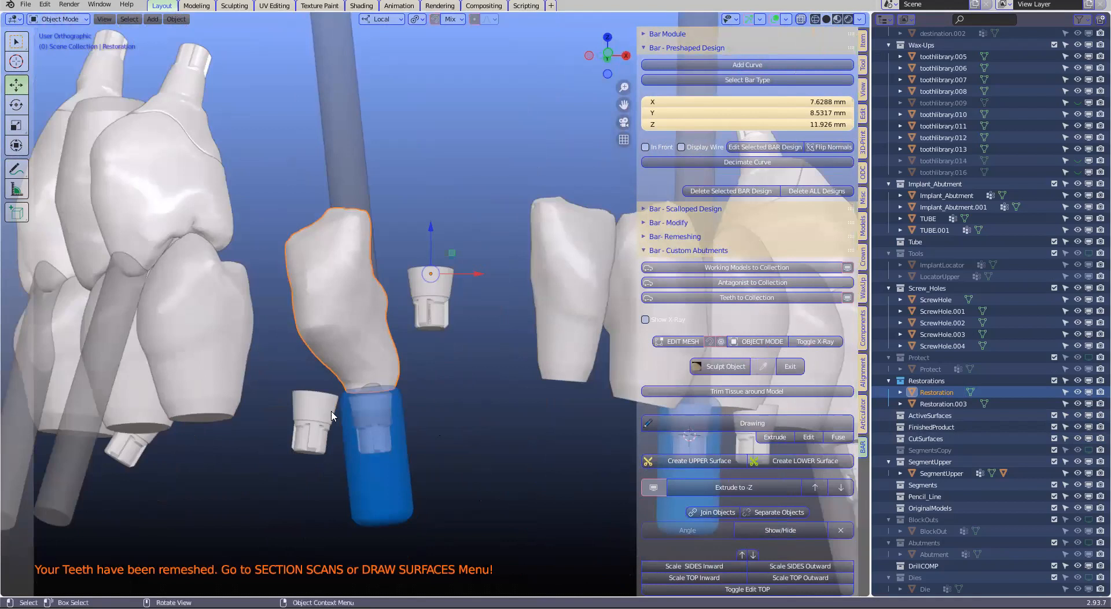
Show the 8964-lowerjaw-gingiva model around the restoration
scroll(360, 402, "up", 1)
scroll(1065, 108, "up", 1)
middle_click_drag(1065, 107, 1071, 94)
scroll(1090, 67, "up", 20)
left_click(1088, 68)
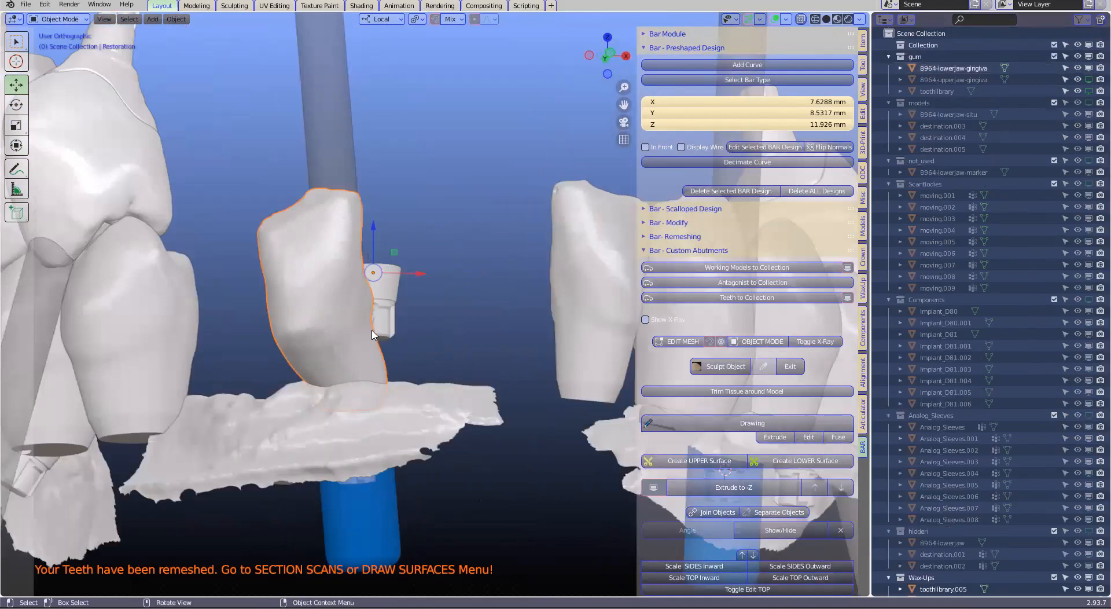
scroll(373, 334, "up", 1)
Stretch the restoration's gingival faces around the implant tube to fit the surrounding tissue, and finish the mesh edit
middle_click_drag(343, 344, 680, 344)
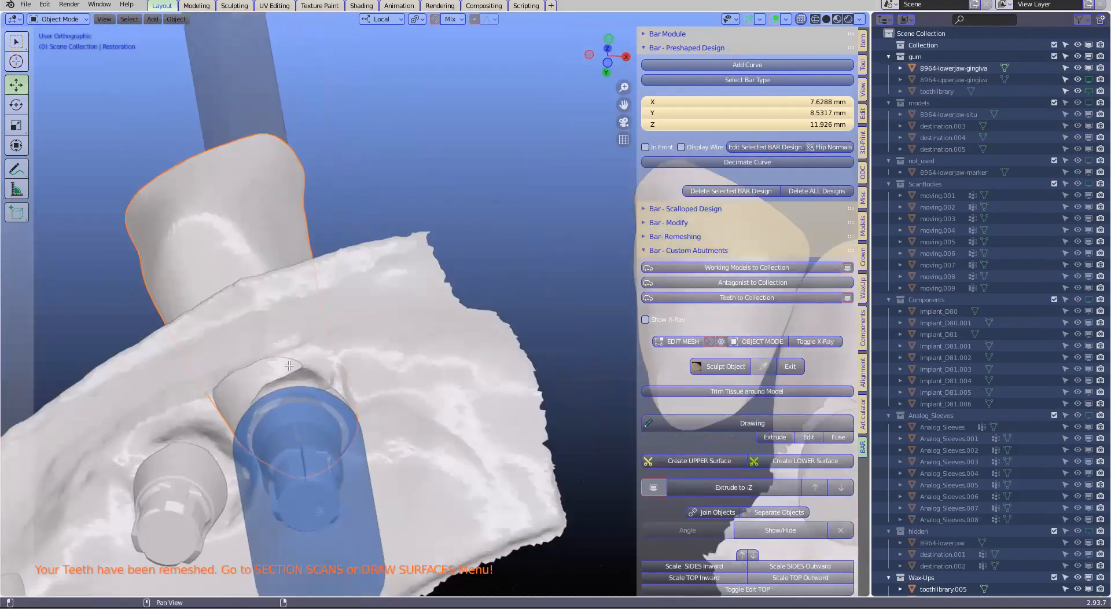
middle_click_drag(307, 342, 340, 346)
left_click_drag(319, 346, 313, 337)
middle_click_drag(357, 335, 356, 334)
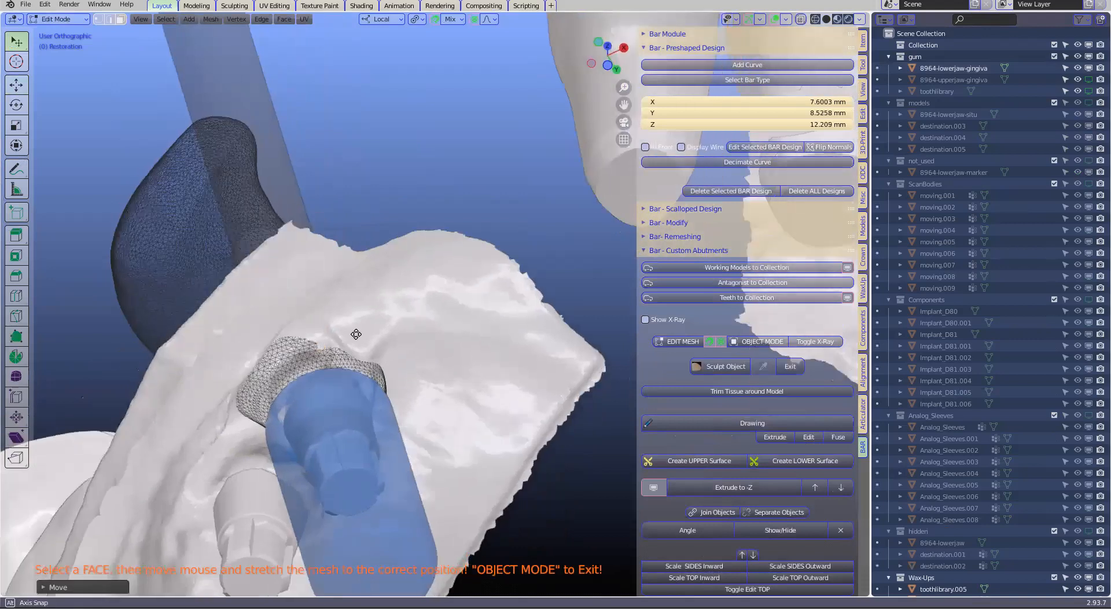
middle_click_drag(331, 377, 326, 382)
left_click_drag(473, 380, 549, 334)
middle_click_drag(577, 320, 261, 317)
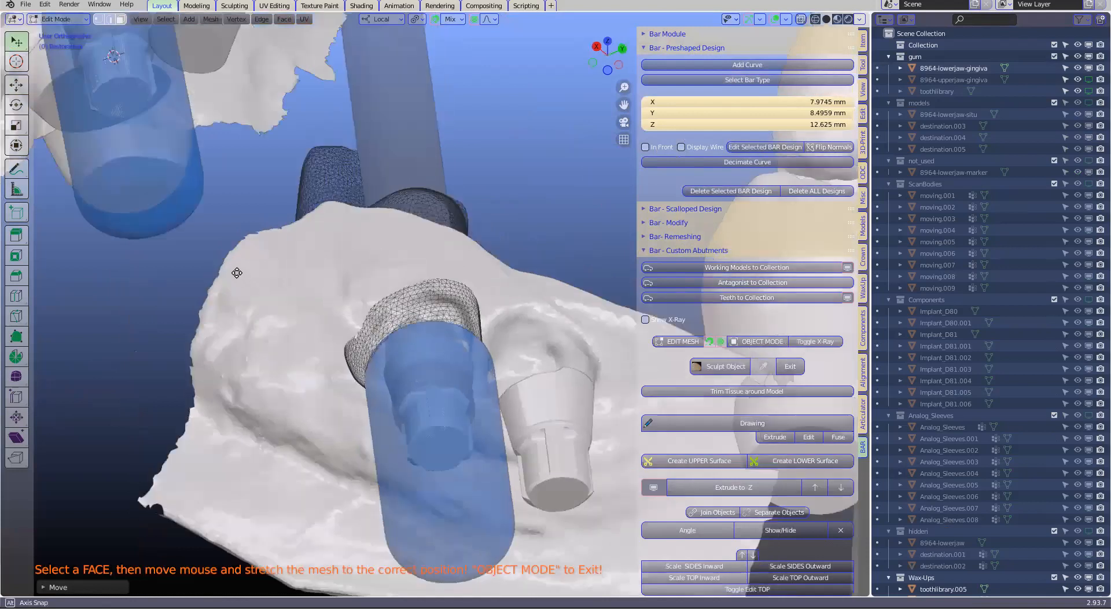
middle_click_drag(237, 273, 218, 261)
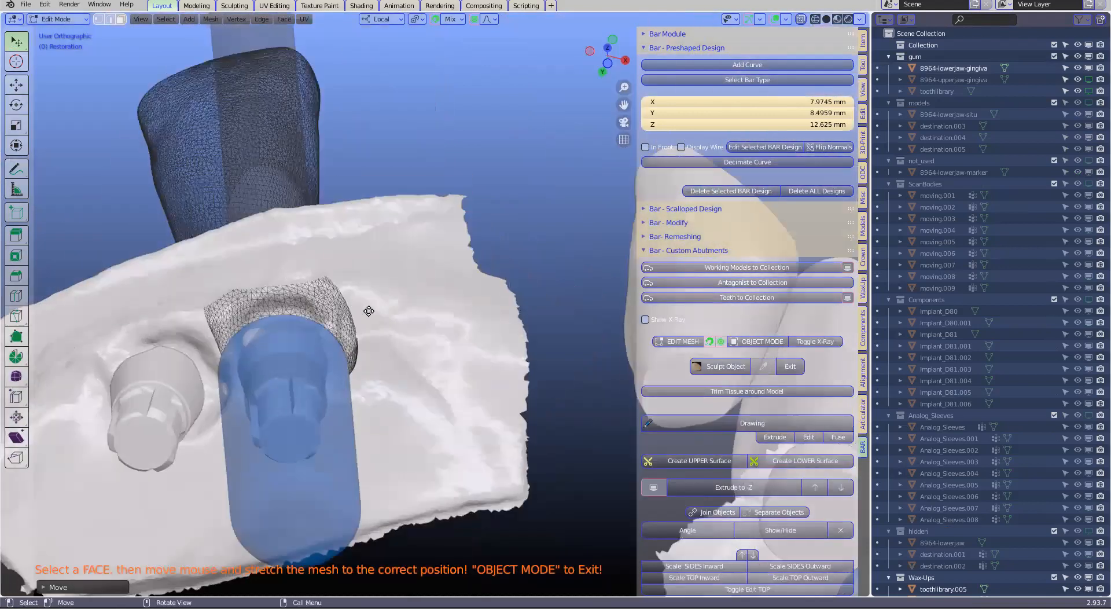
left_click(758, 342)
Start a margin drawing and trace its first points along the edge where the restoration emerges from the gingiva
middle_click_drag(771, 359, 690, 387)
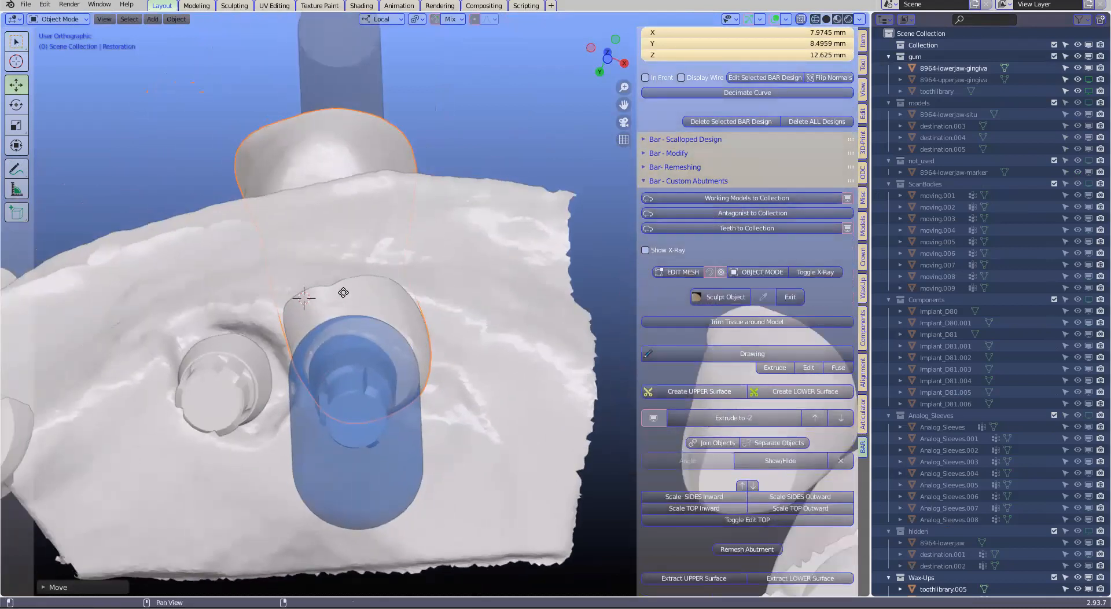
key("e")
left_click(363, 283)
key("e")
left_click(381, 284)
key("e")
left_click(398, 286)
key("e")
left_click(380, 283)
key("e")
left_click(396, 286)
Continue the margin line around the rest of the restoration's gingival emergence and close it at its starting point
mouse_move(443, 280)
middle_mouse_down()
mouse_move(415, 281)
mouse_move(438, 286)
middle_mouse_up()
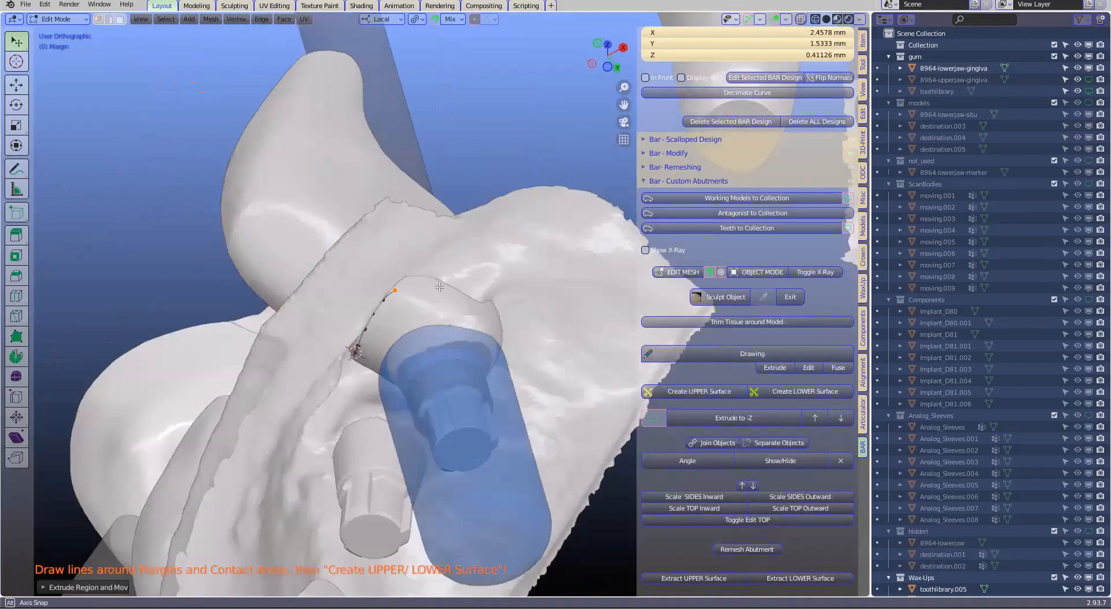
key("e")
left_click(439, 287)
middle_click_drag(396, 354, 518, 308)
key("e")
left_click(479, 261)
middle_click_drag(409, 328, 361, 333)
key("e")
left_click(559, 233)
key("e")
left_click(582, 230)
key("e")
left_click(364, 352)
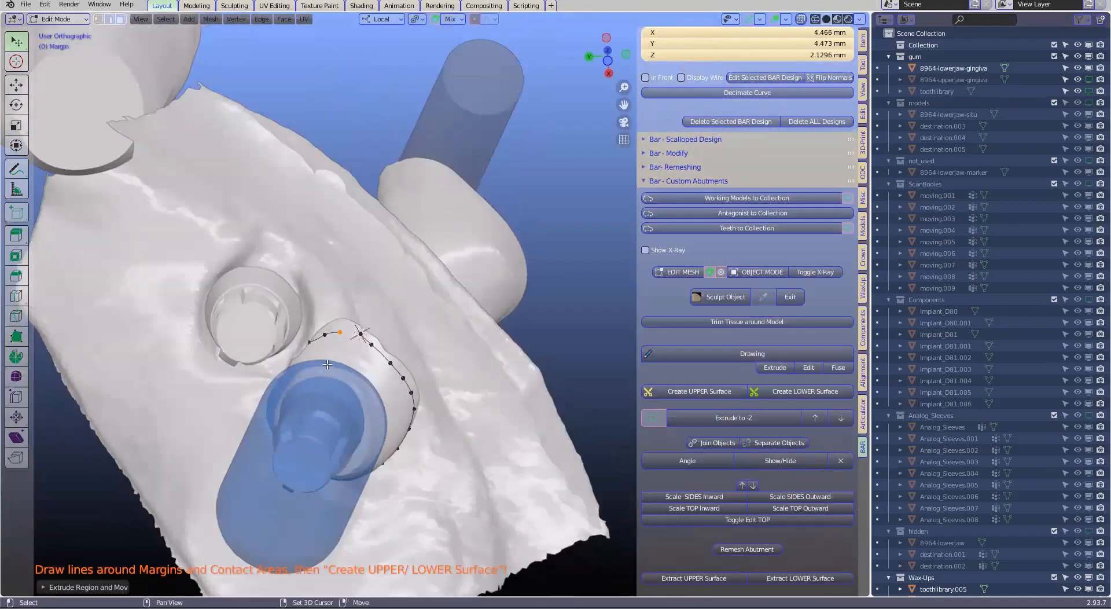
left_click(361, 333, "shift")
Create a surface from the closed margin line around the restoration
middle_click_drag(377, 392, 632, 362)
middle_click_drag(769, 412, 791, 397)
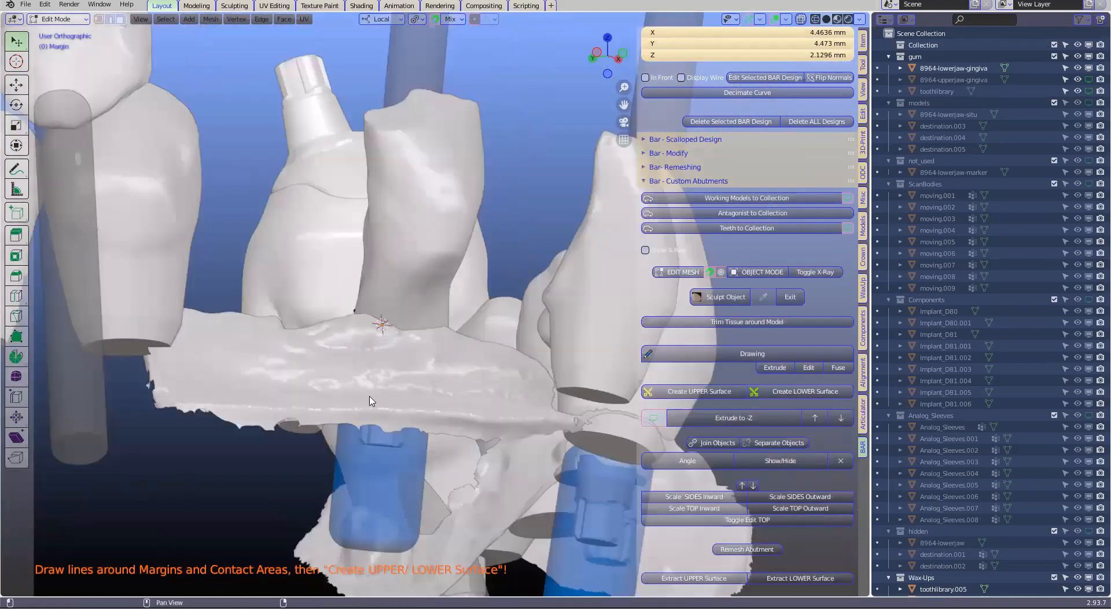
middle_click_drag(386, 389, 402, 361)
scroll(391, 255, "down", 4)
middle_click_drag(558, 322, 347, 331, "shift")
scroll(482, 362, "up", 2)
middle_click_drag(485, 365, 477, 312)
Hide the tooth in front of the second implant tube and the lower jaw gingiva
left_click(477, 312)
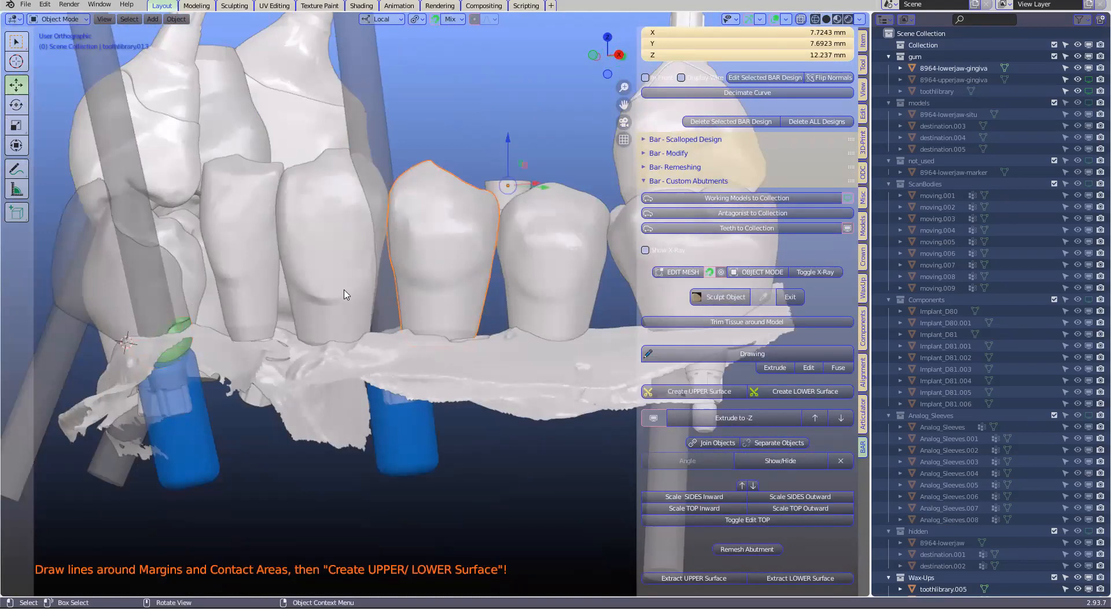
key("h")
left_click(372, 326)
middle_click_drag(422, 351, 419, 328)
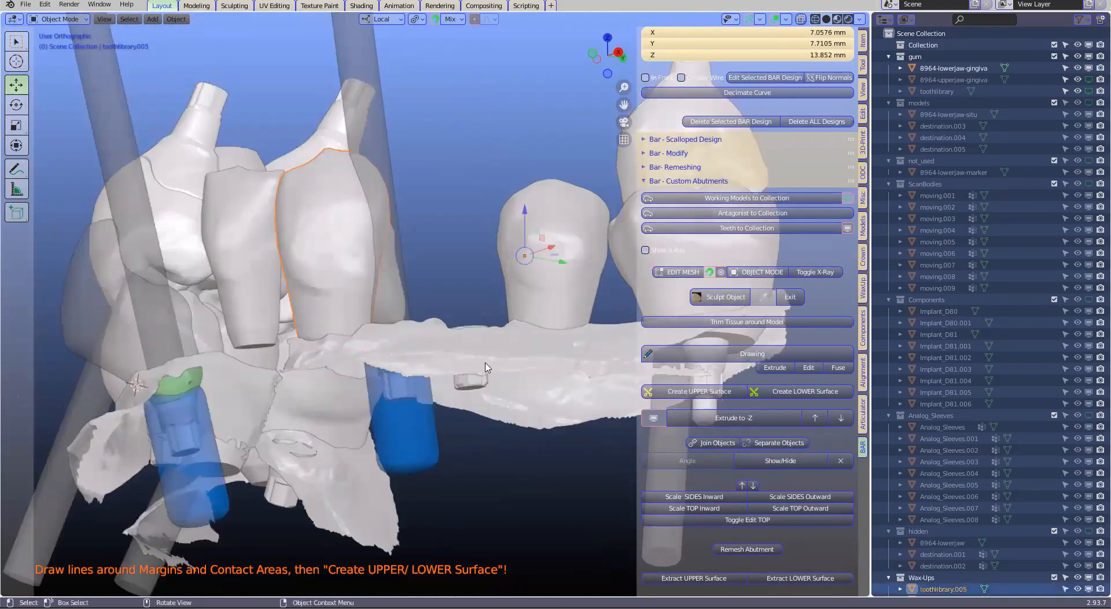
scroll(487, 366, "up", 2)
left_click(537, 339)
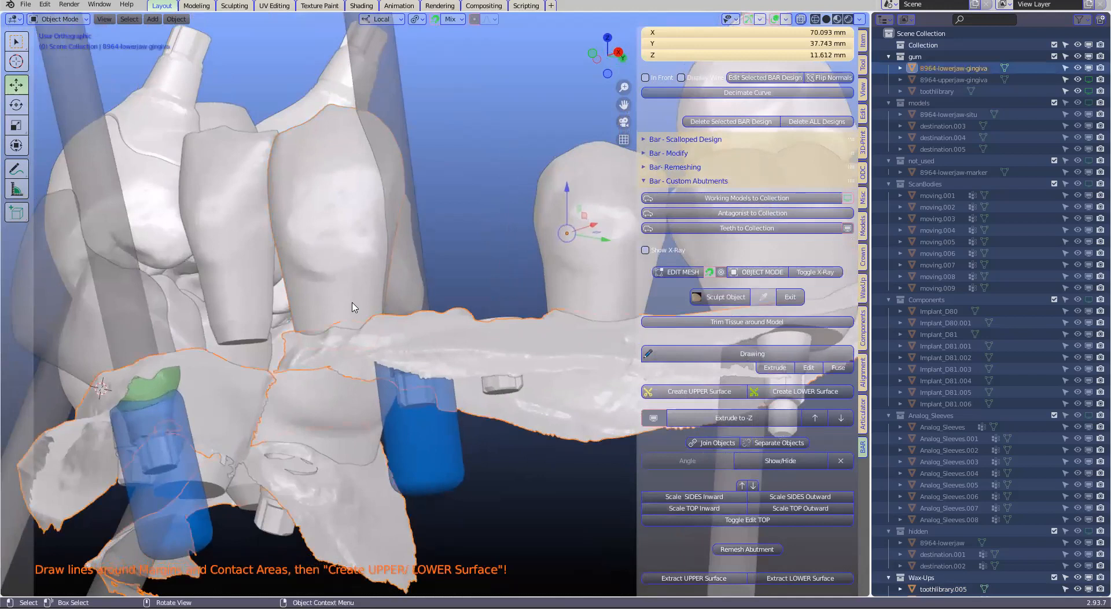
key("h")
Turn the toothlibrary.005 wax-up beside the second implant tube into an editable restoration and remesh it
left_click(396, 364)
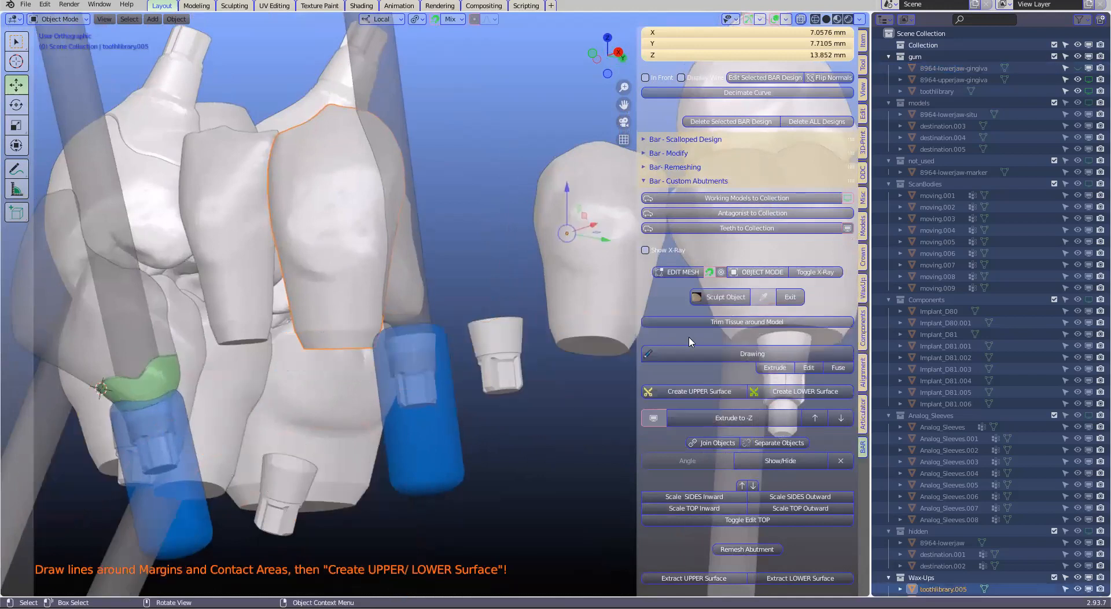
left_click(683, 274)
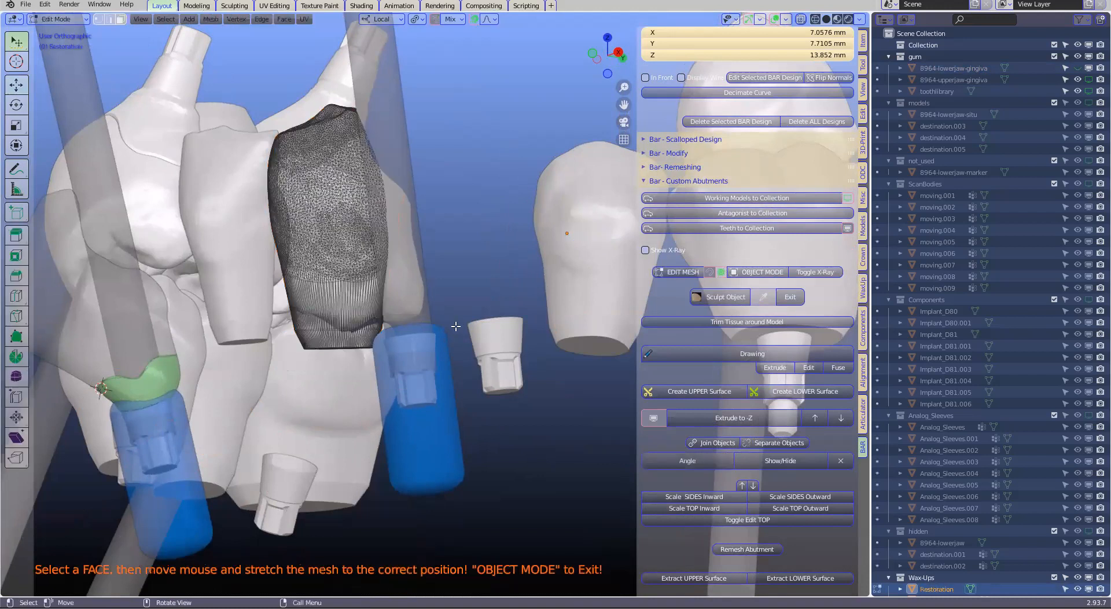
left_click(772, 273)
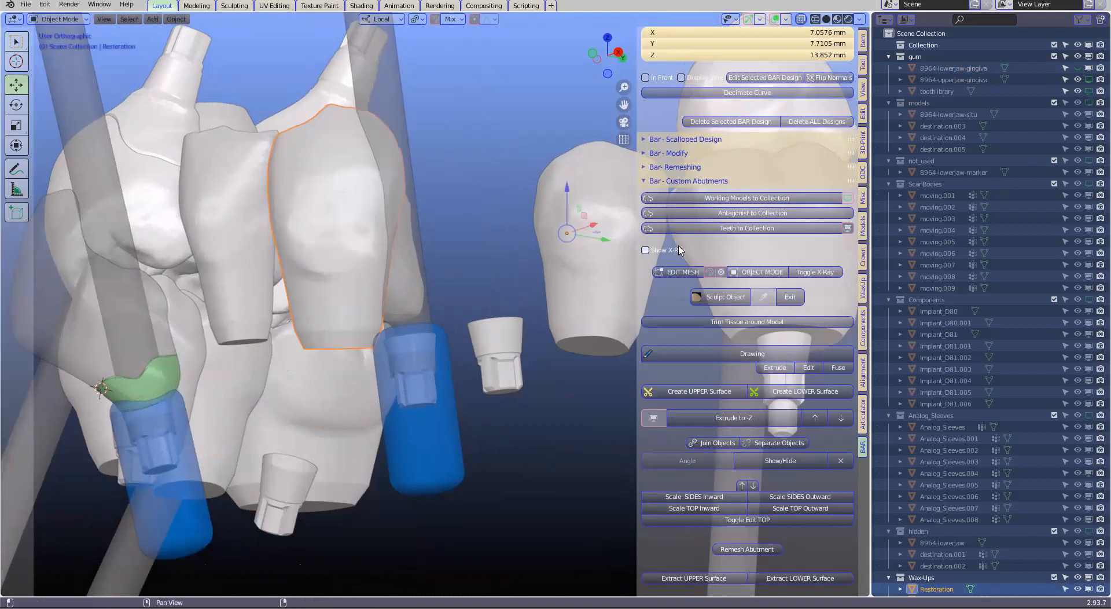
left_click(711, 229)
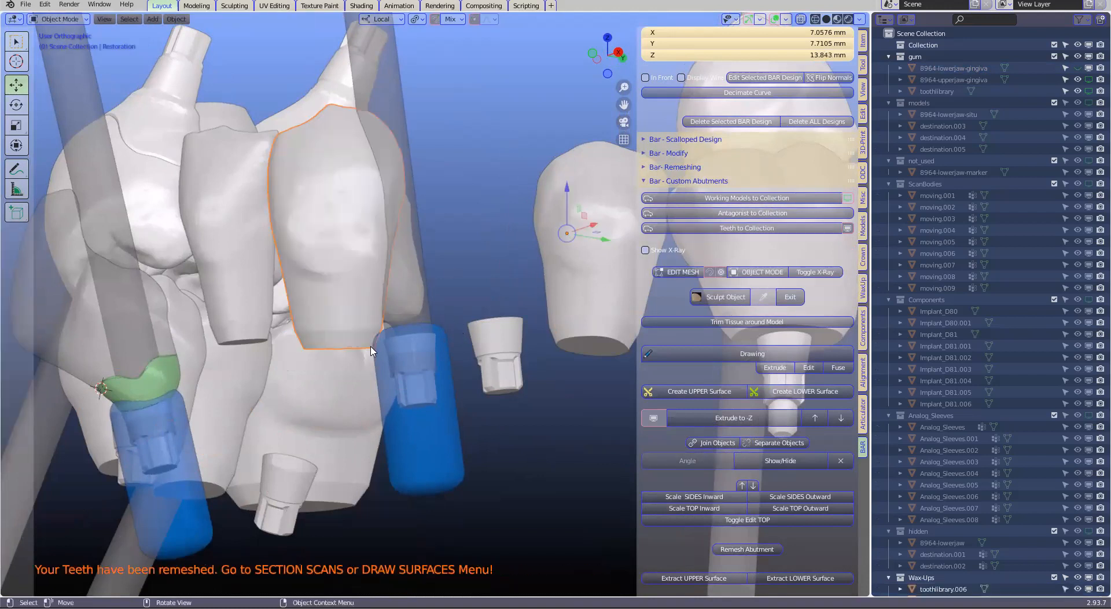
Edit the new restoration's mesh with X-ray on and circle-select the band of faces at its gingival end
left_click(685, 272)
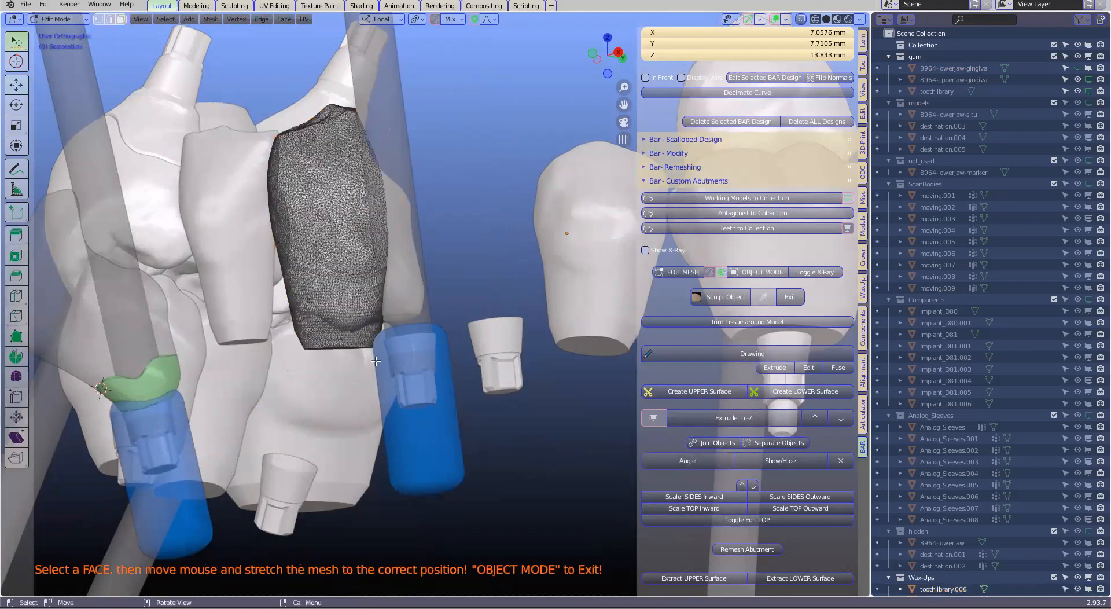
key("alt+z")
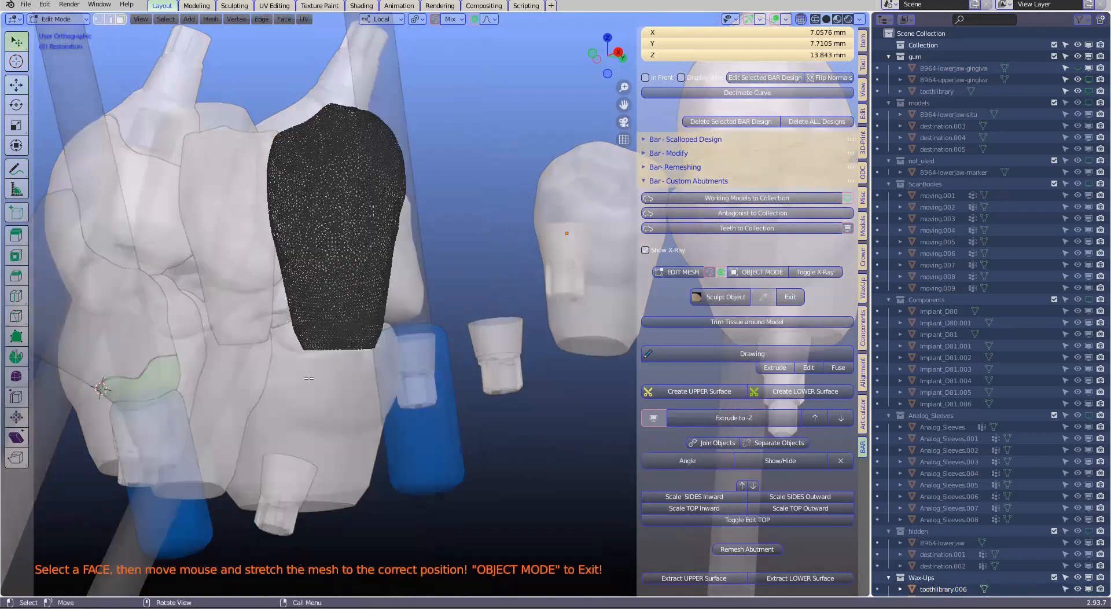
middle_click_drag(315, 380, 283, 384)
key("c")
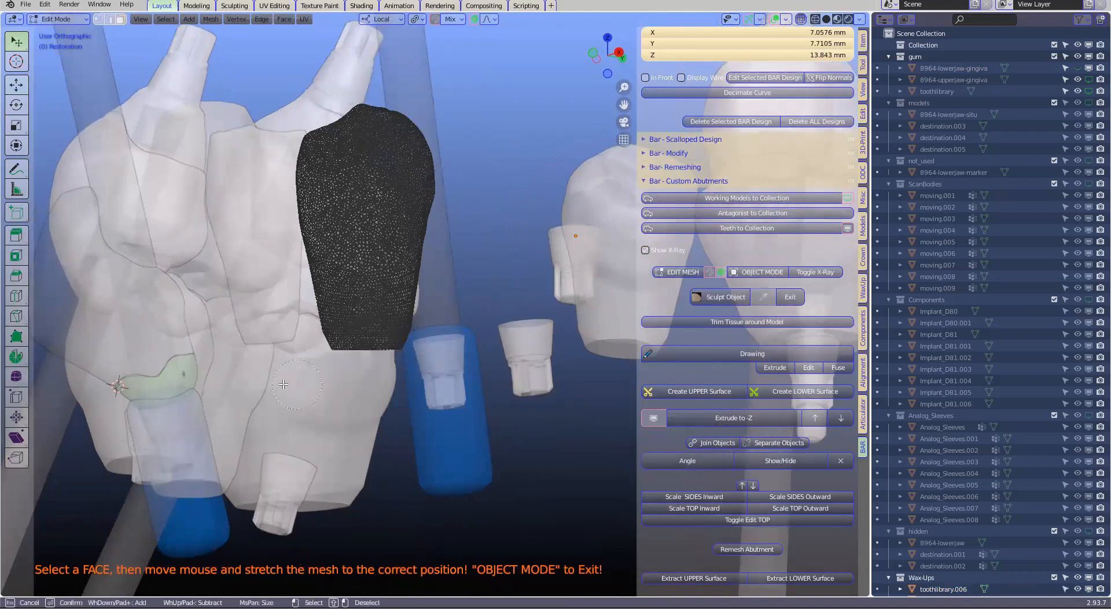
mouse_move(318, 356)
left_mouse_down()
mouse_move(356, 342)
mouse_move(434, 346)
left_mouse_up()
key("Return")
Move the end band about 3.5 mm onto the second implant's abutment base, with a smooth proportional size of 4.18
mouse_move(372, 394)
middle_mouse_down()
mouse_move(347, 394)
mouse_move(377, 387)
middle_mouse_up()
key("g")
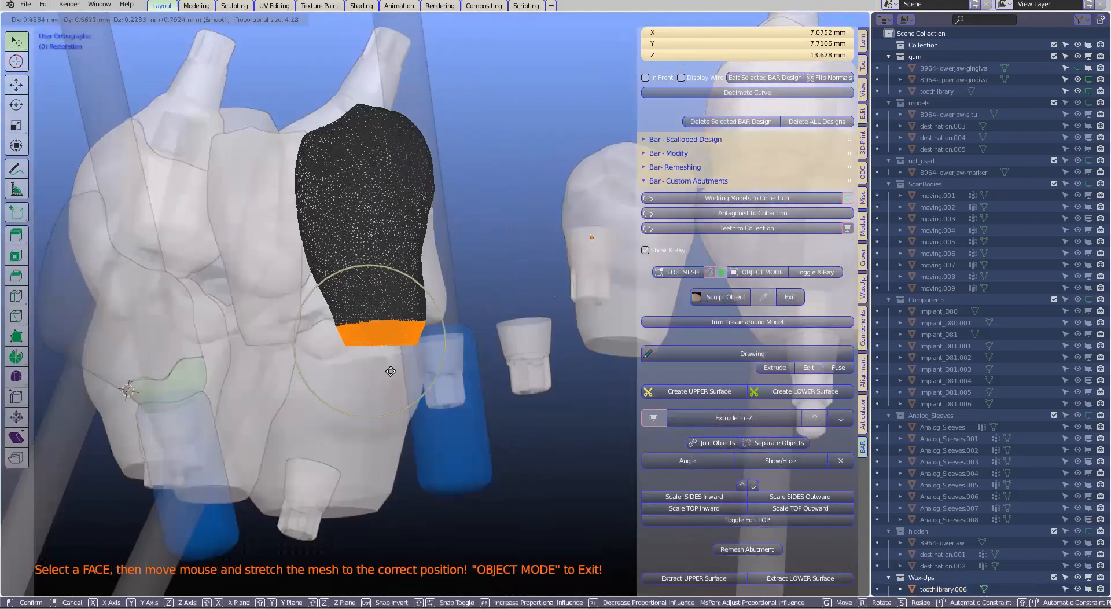
scroll(434, 359, "down", 3)
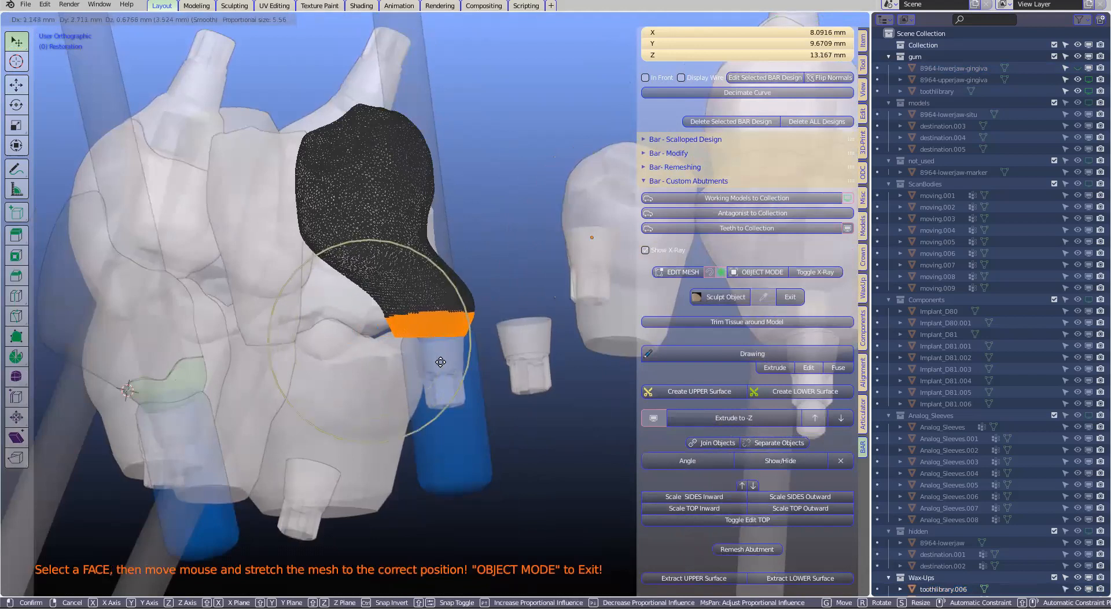
scroll(441, 367, "down", 1)
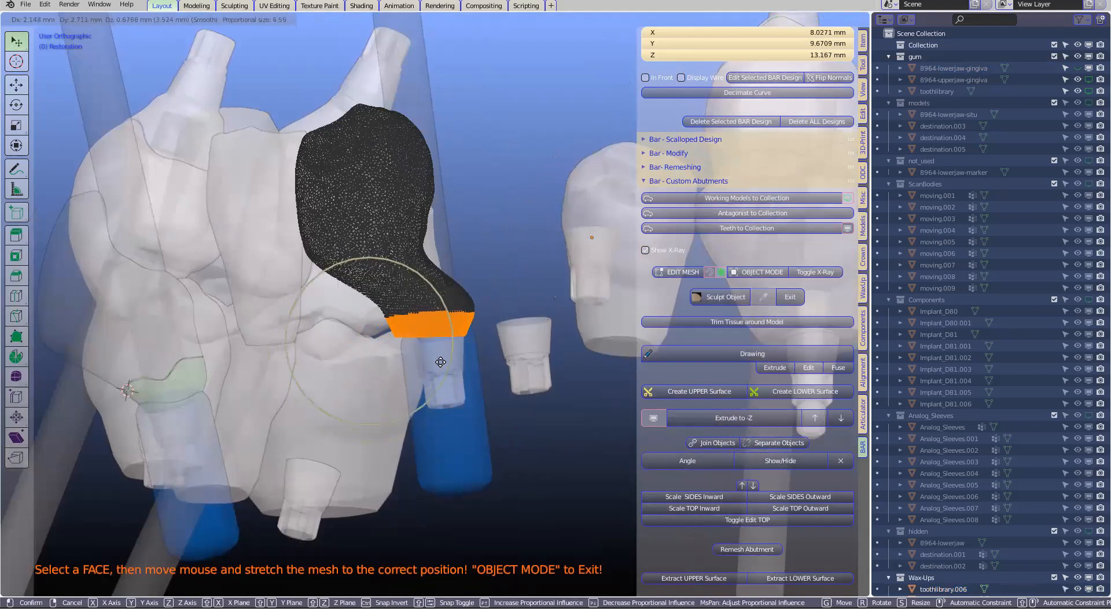
left_click(456, 401)
Tilt the end band to match the abutment base and nudge it about 0.2 mm into place
middle_click_drag(457, 399, 458, 345)
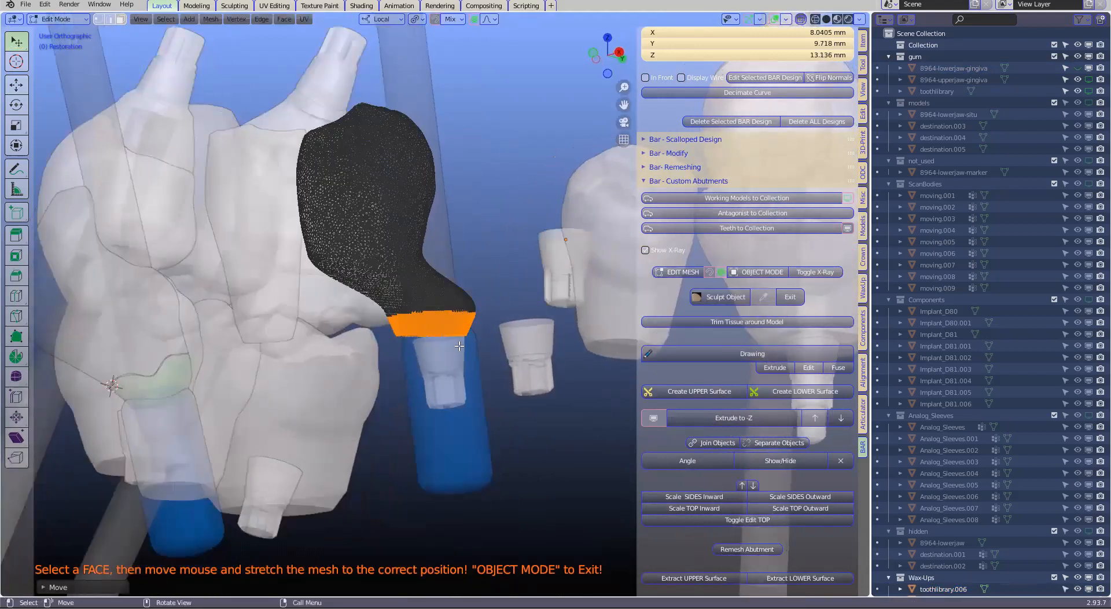
key("g")
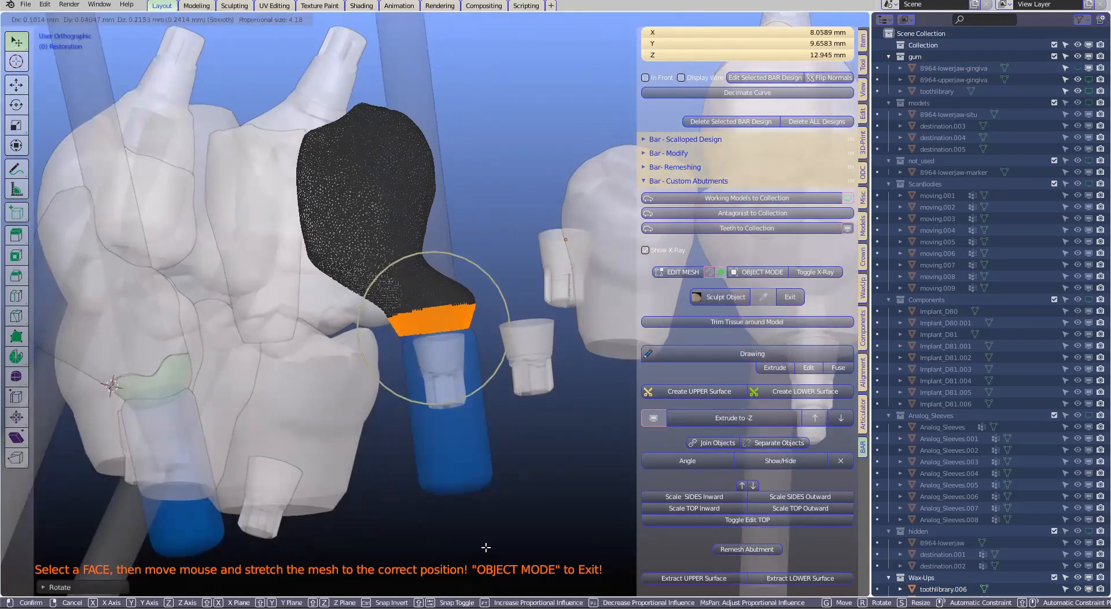
left_click(446, 569)
Clip the view to a box around the restoration's end and its implant tube to show them in section
key("alt+b")
left_click_drag(427, 210, 447, 572)
middle_click_drag(491, 412, 550, 389)
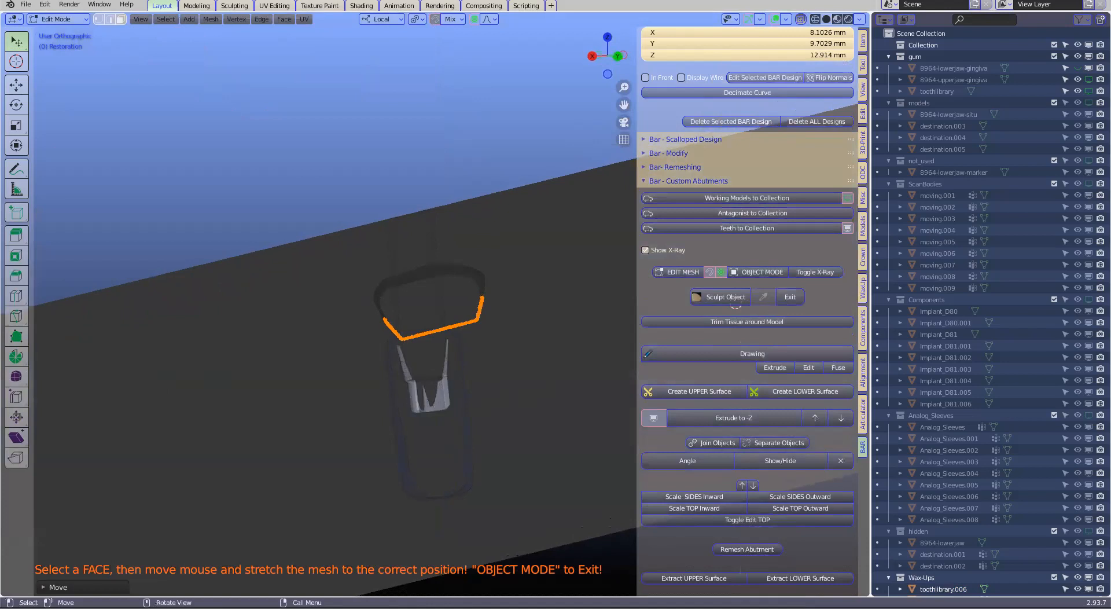
Scale and rotate the end band to match the second implant's abutment base, with a smooth proportional size of 4.18
key("s")
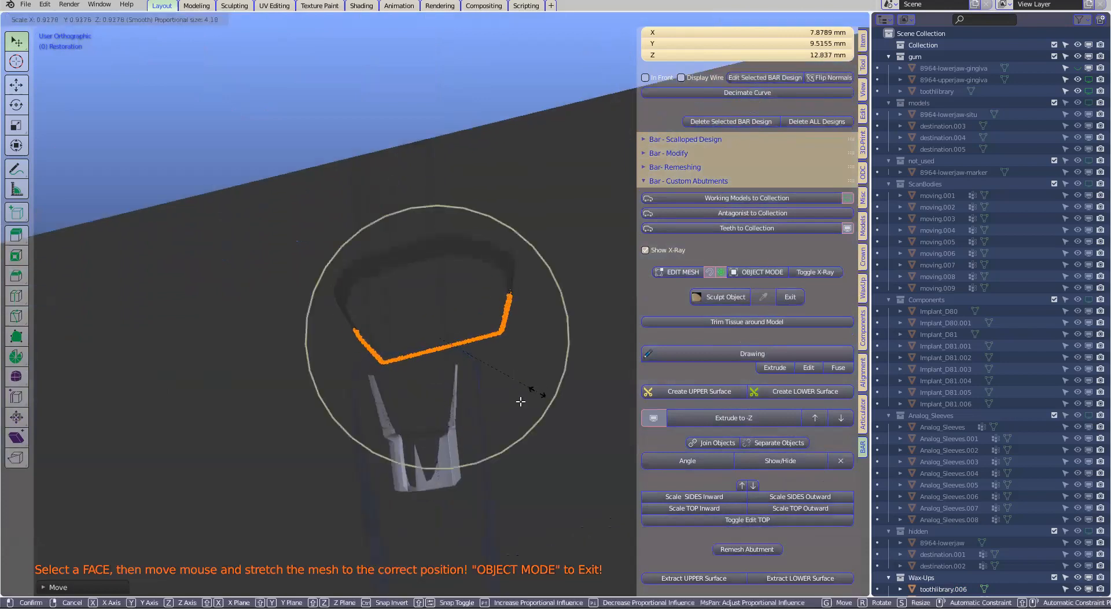
left_click(521, 391)
key("s")
left_click(493, 384)
key("r")
left_click(535, 402)
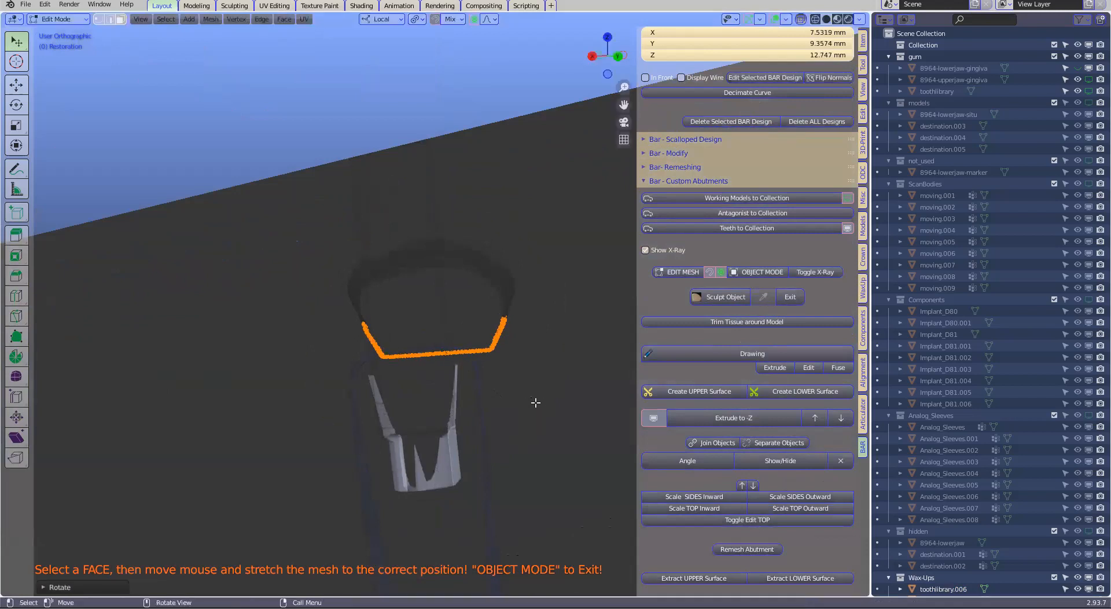
Move the end band down onto the abutment base, fine-tuning its size and tilt so the edges meet
key("g")
left_click(531, 398)
key("s")
left_click(519, 389)
key("r")
left_click(423, 386)
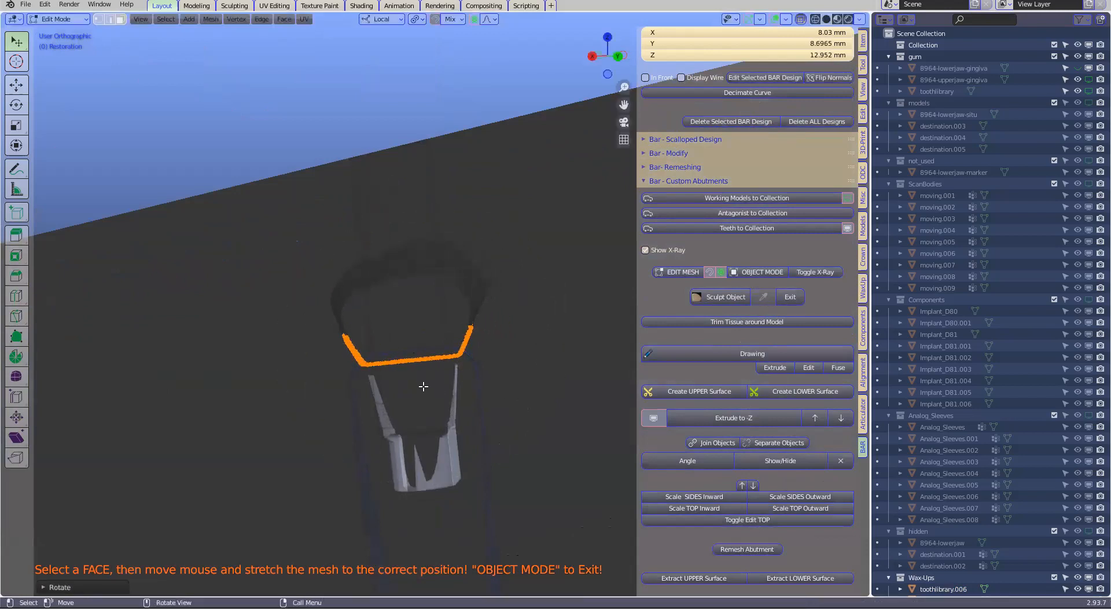
key("g")
left_click(444, 376)
Unclip the view and return the restoration to object mode with X-ray off
scroll(415, 399, "down", 4)
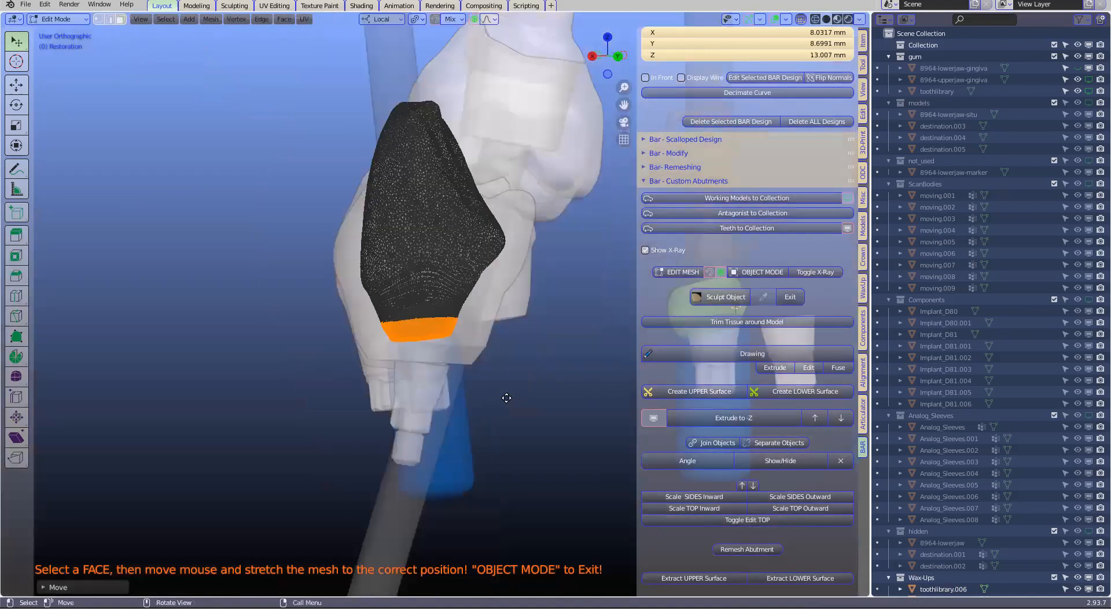
middle_click_drag(506, 397, 614, 335)
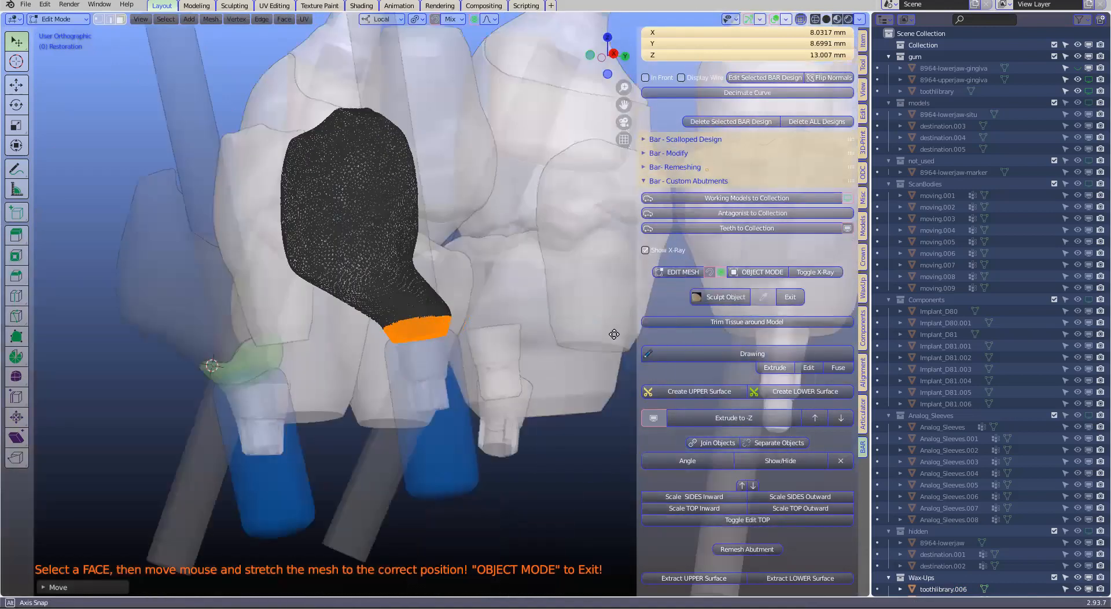
left_click(770, 274)
scroll(484, 303, "down", 1)
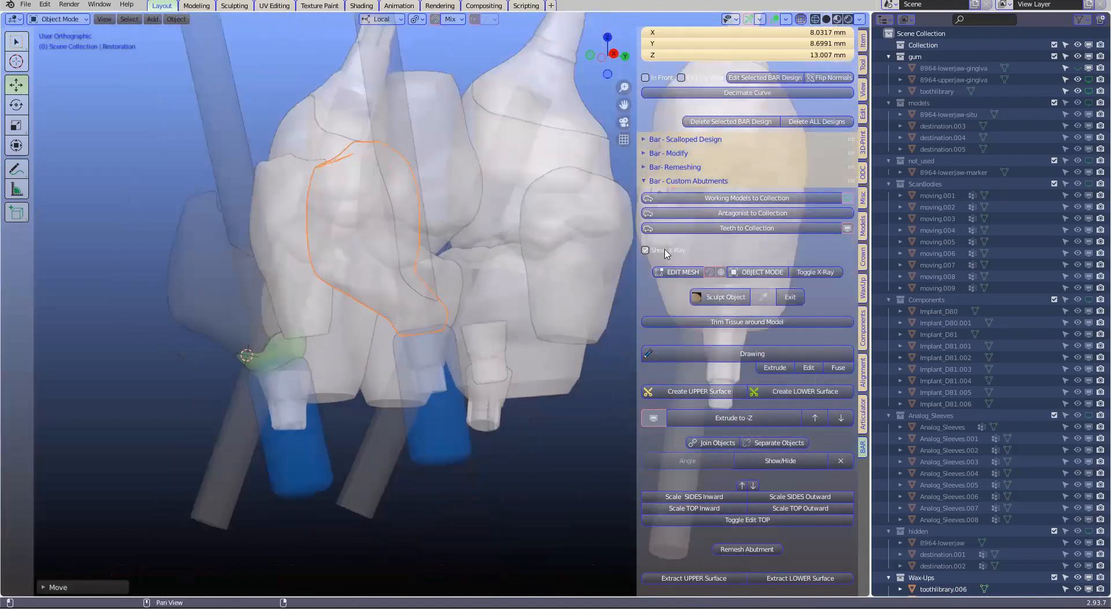
left_click(647, 251)
middle_click_drag(407, 275, 437, 264)
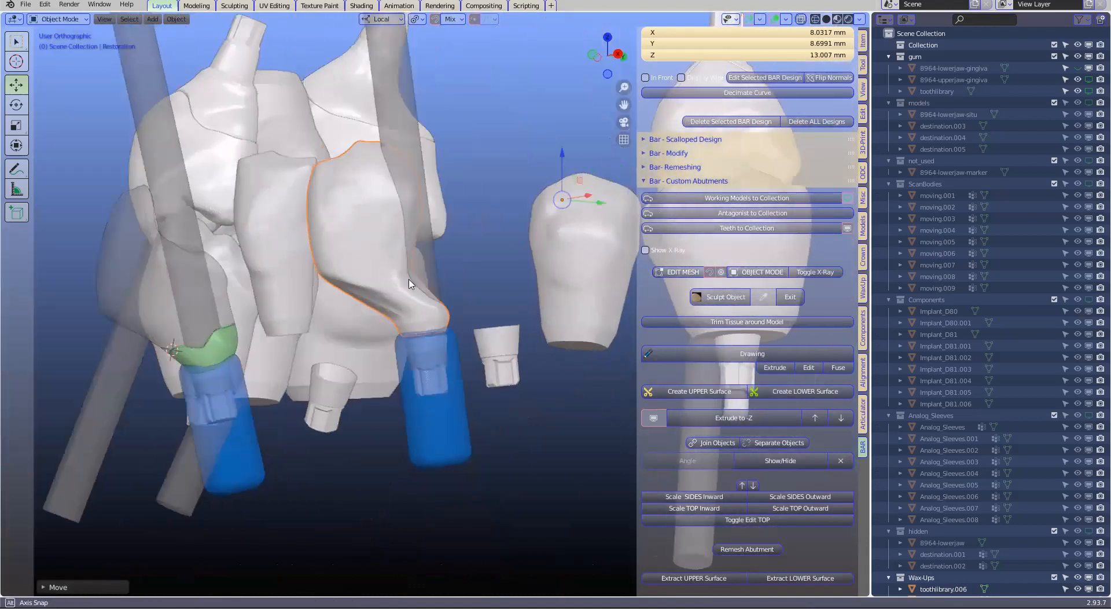
middle_click_drag(351, 293, 361, 278)
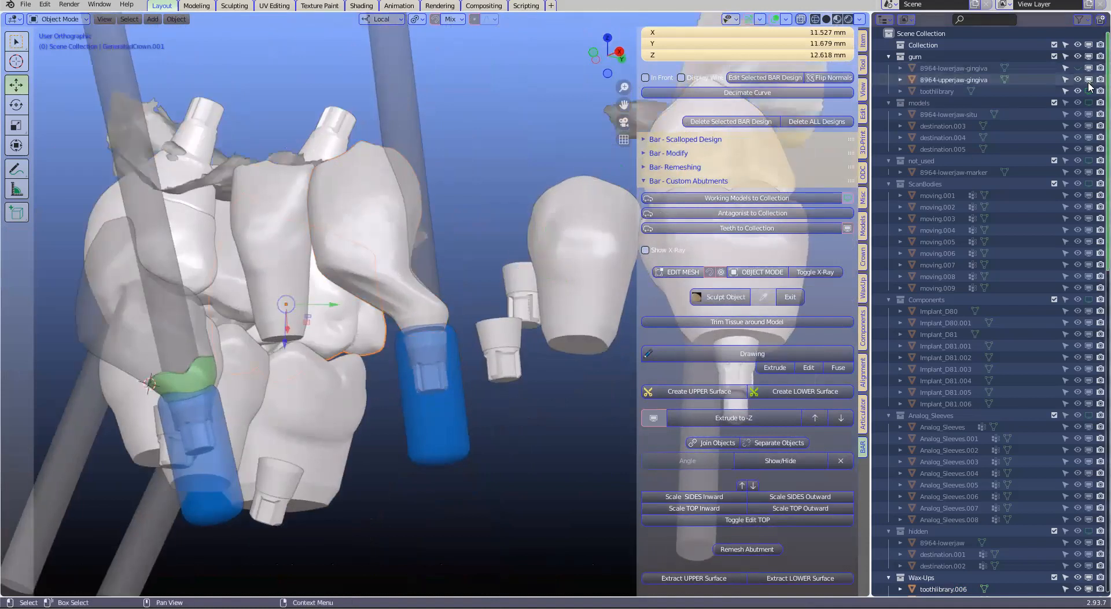
Show the lower-jaw gingiva instead of the upper-jaw gingiva and open the second restoration's mesh for editing
left_click(1077, 68)
middle_click_drag(405, 361, 332, 402)
left_click(368, 387)
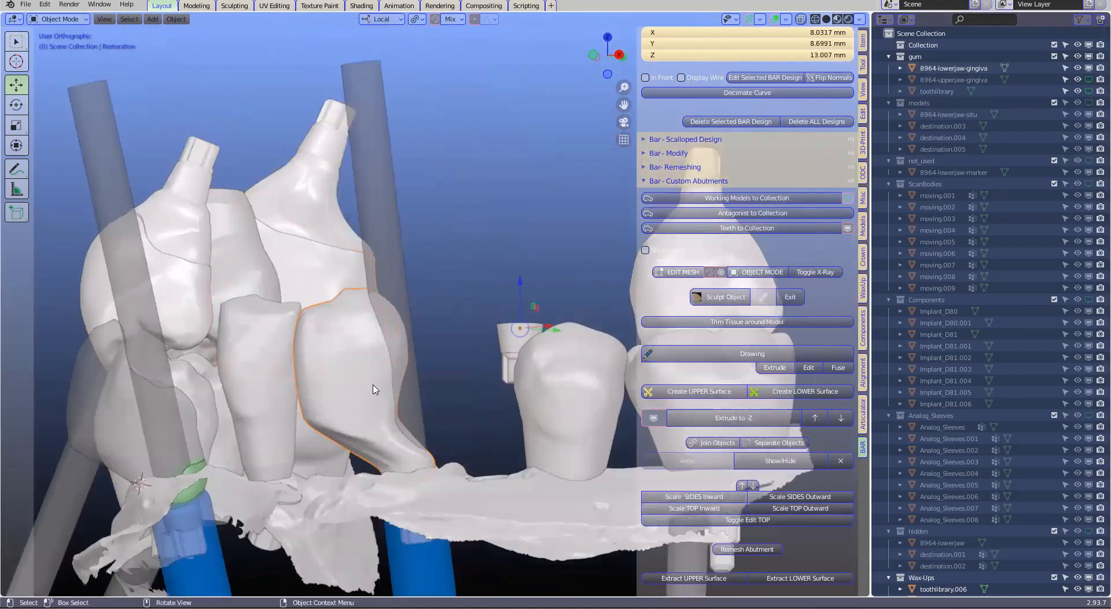
key("Caps_Lock")
middle_click_drag(601, 273, 610, 249, "shift")
left_click(693, 274)
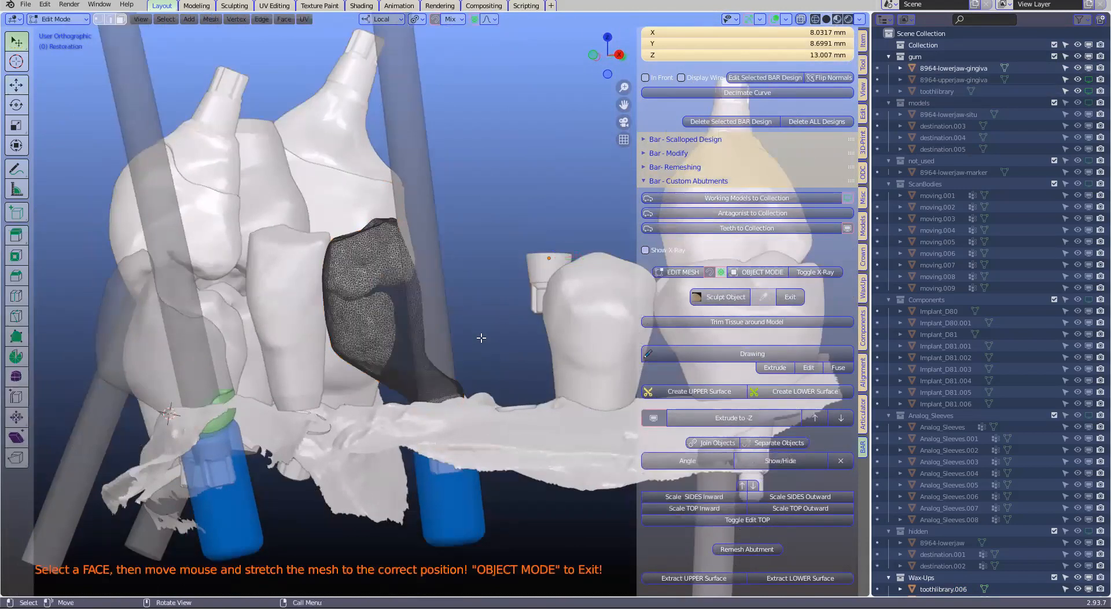
Pull the restoration's lower side about 1 mm toward the gingiva, with a smooth proportional size of 4.18
middle_click_drag(417, 375, 361, 379)
key("g")
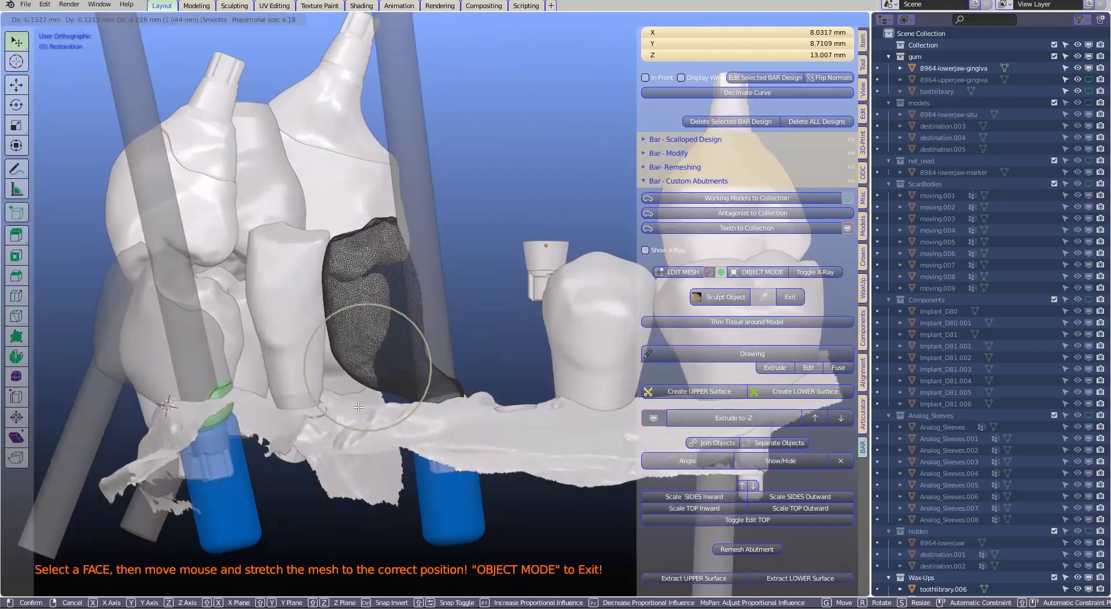
left_click(391, 400)
left_click_drag(393, 397, 391, 400)
middle_click_drag(391, 400, 376, 407)
middle_click_drag(716, 273, 410, 374)
left_click(462, 353)
left_click_drag(459, 341, 389, 345)
middle_click_drag(388, 343, 524, 391)
Stretch the restoration's underside further into the gingiva beside the abutment base with several proportional moves
key("g")
left_click(524, 497)
key("g")
left_click(566, 408)
middle_click_drag(566, 408, 571, 505)
left_click(573, 408)
key("g")
left_click(581, 421)
middle_click_drag(580, 422, 543, 428)
mouse_move(522, 307)
middle_mouse_down()
mouse_move(588, 360)
mouse_move(508, 313)
middle_mouse_up()
middle_click_drag(676, 255, 649, 332)
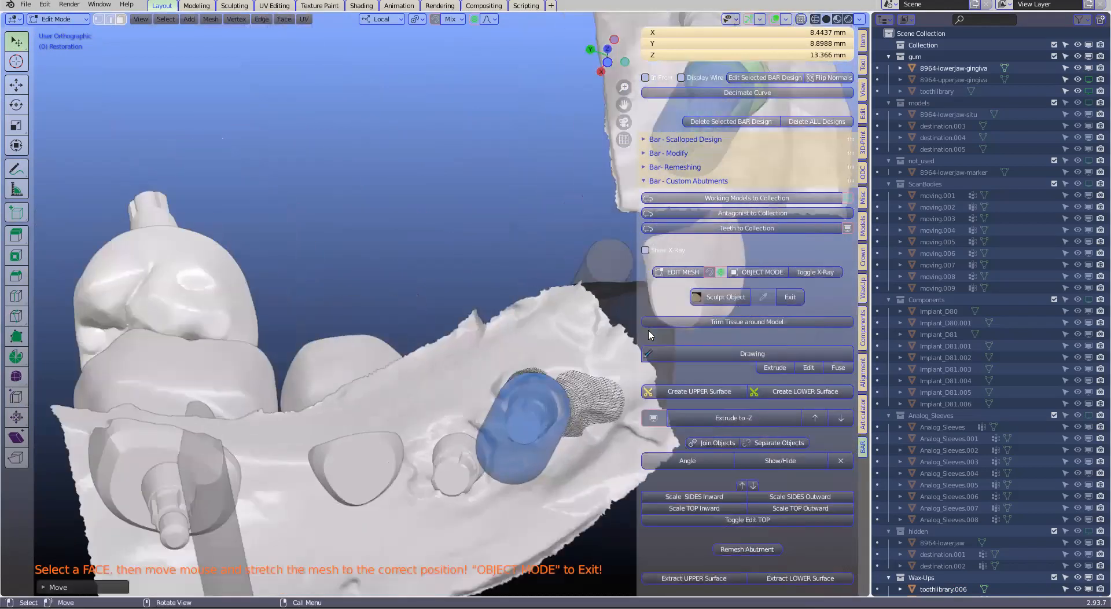
middle_click_drag(692, 384, 531, 301)
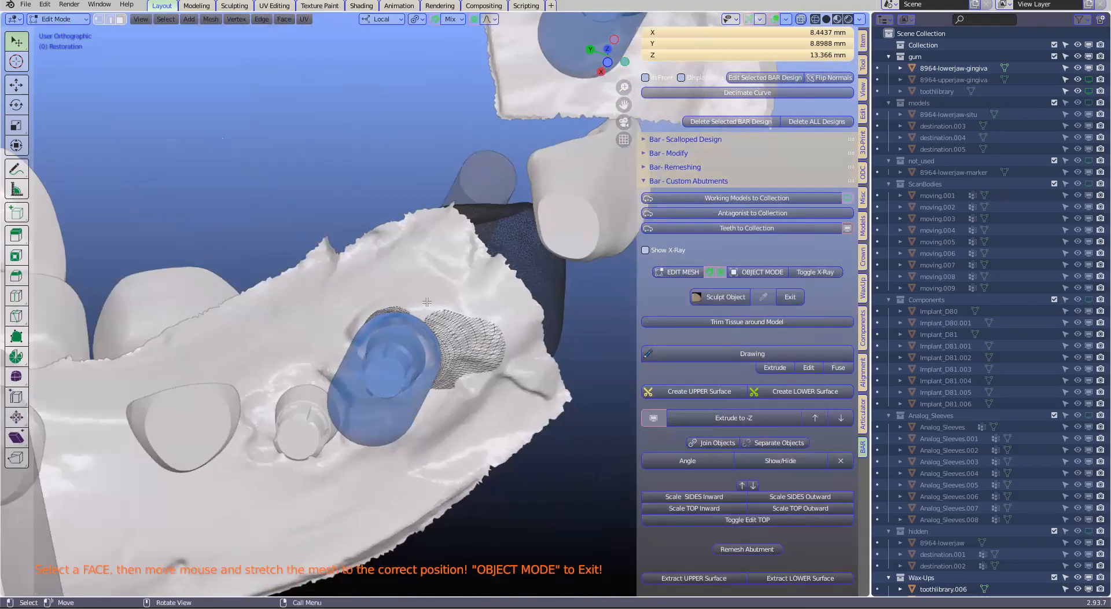
Move the emerging underside outward around the implant by about 0.4 to 0.5 mm per proportional move
left_click_drag(426, 302, 428, 302)
middle_click_drag(392, 341, 427, 289)
mouse_move(425, 298)
left_mouse_down()
mouse_move(464, 295)
mouse_move(413, 294)
left_mouse_up()
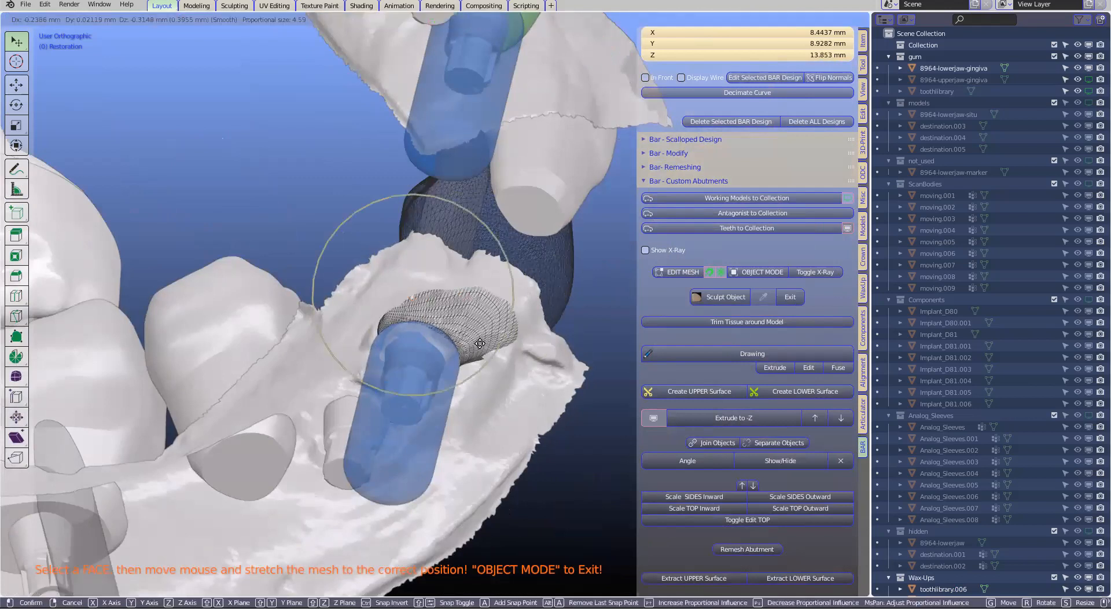
middle_click_drag(516, 294, 519, 286)
middle_click_drag(504, 329, 641, 340)
left_click_drag(521, 288, 521, 277)
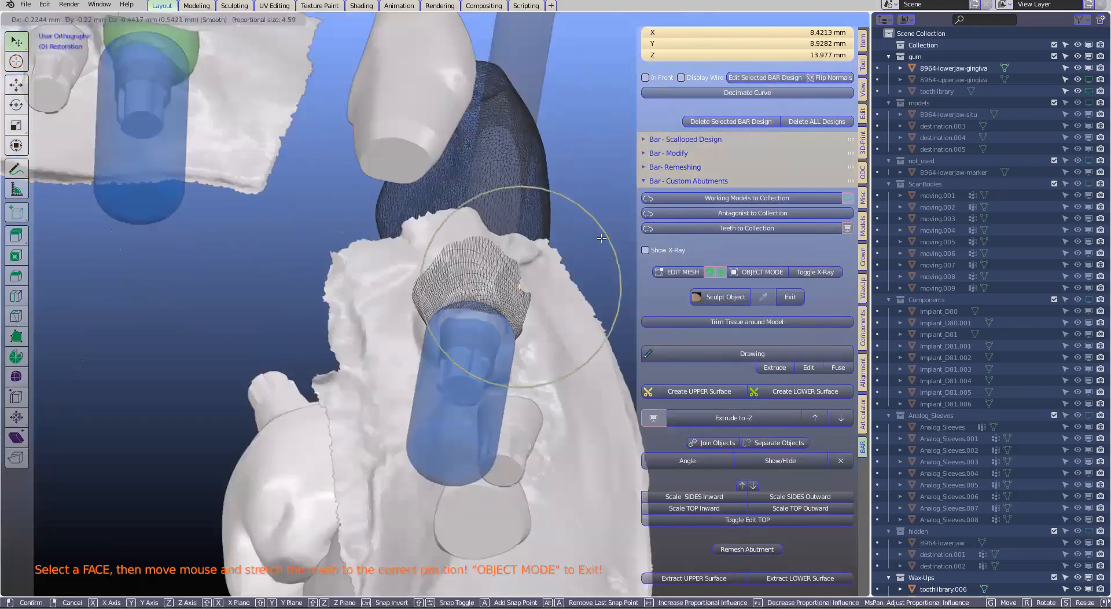
Reshape the remaining sides of the underside so it protrudes evenly through the gingiva around the abutment base
left_click_drag(509, 226, 509, 225)
middle_click_drag(504, 266, 551, 344)
middle_click_drag(546, 380, 459, 321)
left_click_drag(536, 370, 539, 378)
middle_click_drag(422, 309, 422, 324)
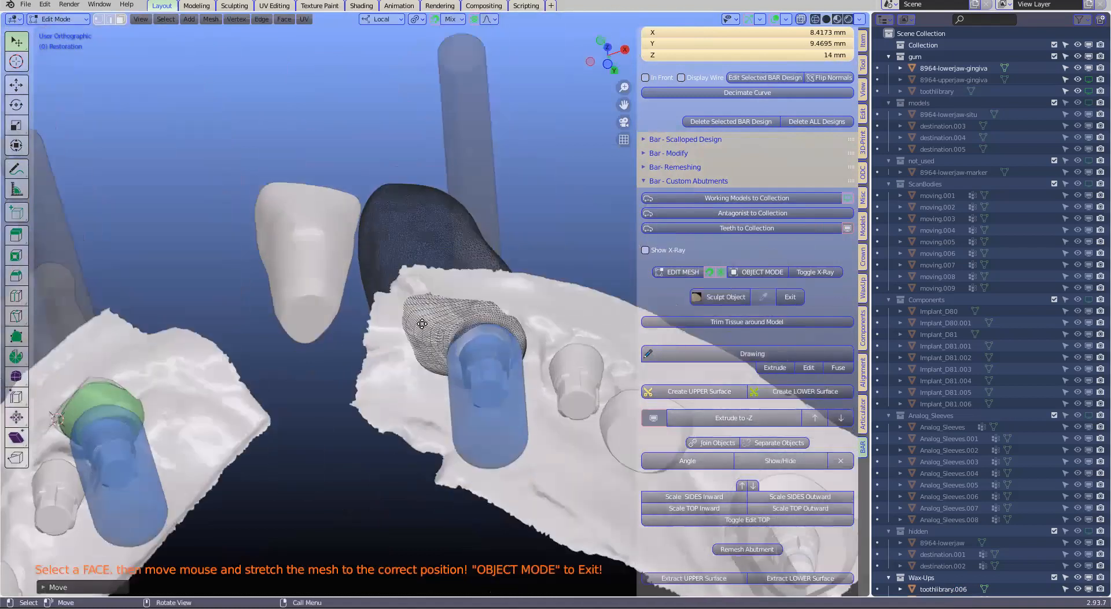
scroll(422, 324, "up", 3)
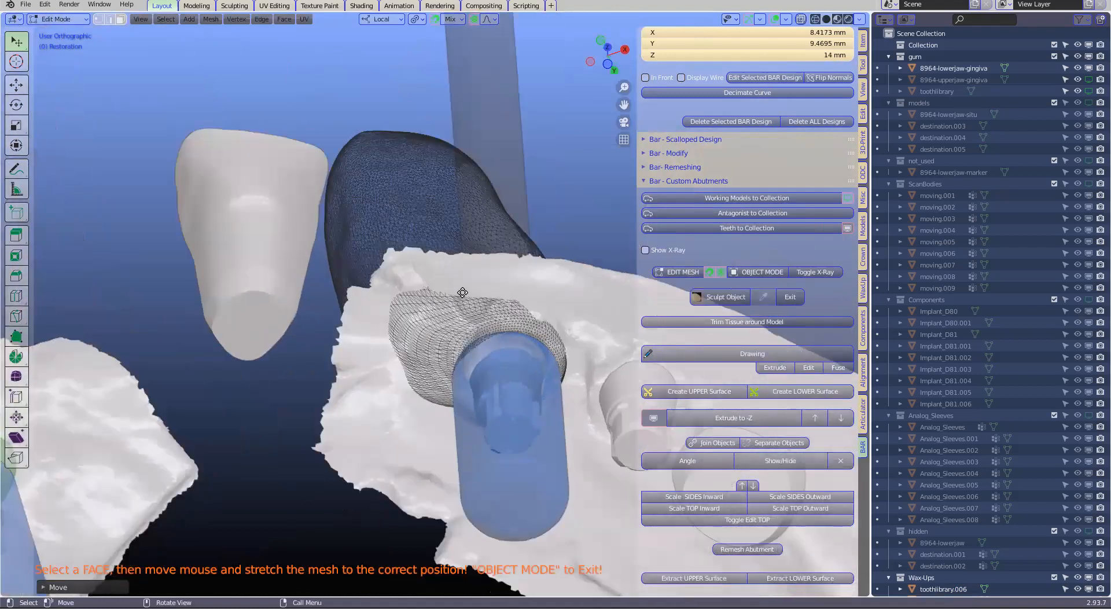
scroll(471, 296, "down", 1)
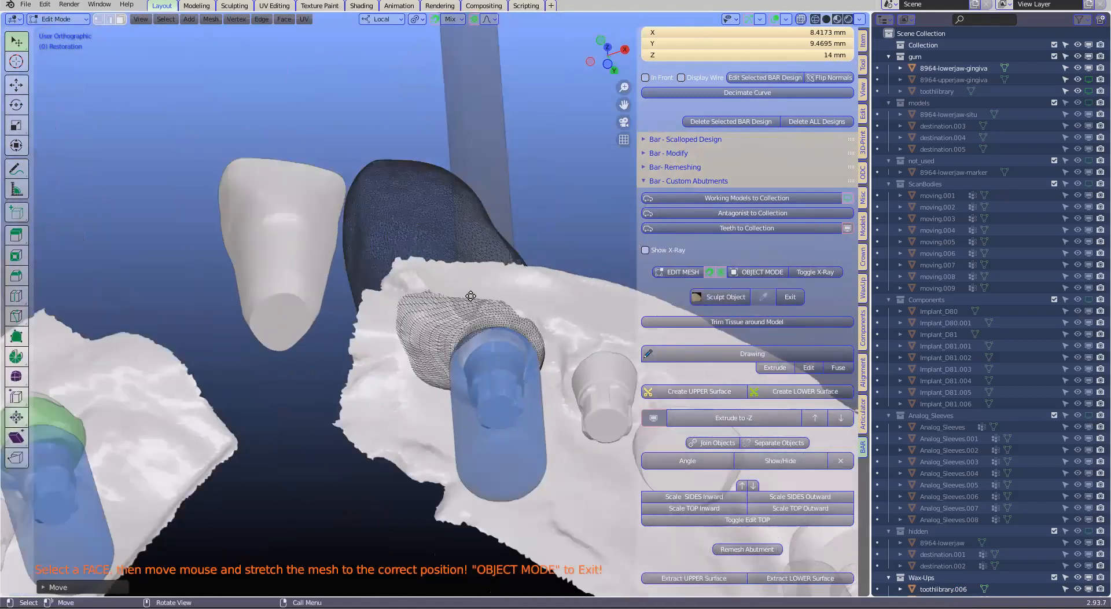
Leave mesh editing and sculpt the restoration, smoothing the stretched underside with the 80 px Simplify brush
left_click(755, 275)
mouse_move(550, 319)
middle_mouse_down()
mouse_move(496, 326)
mouse_move(541, 318)
middle_mouse_up()
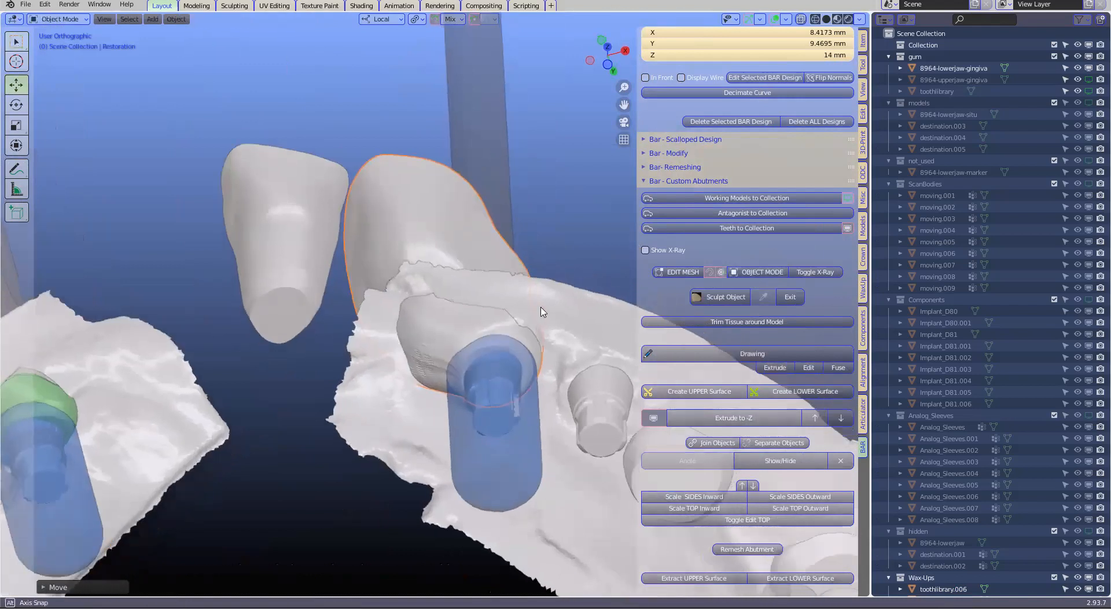
left_click(726, 297)
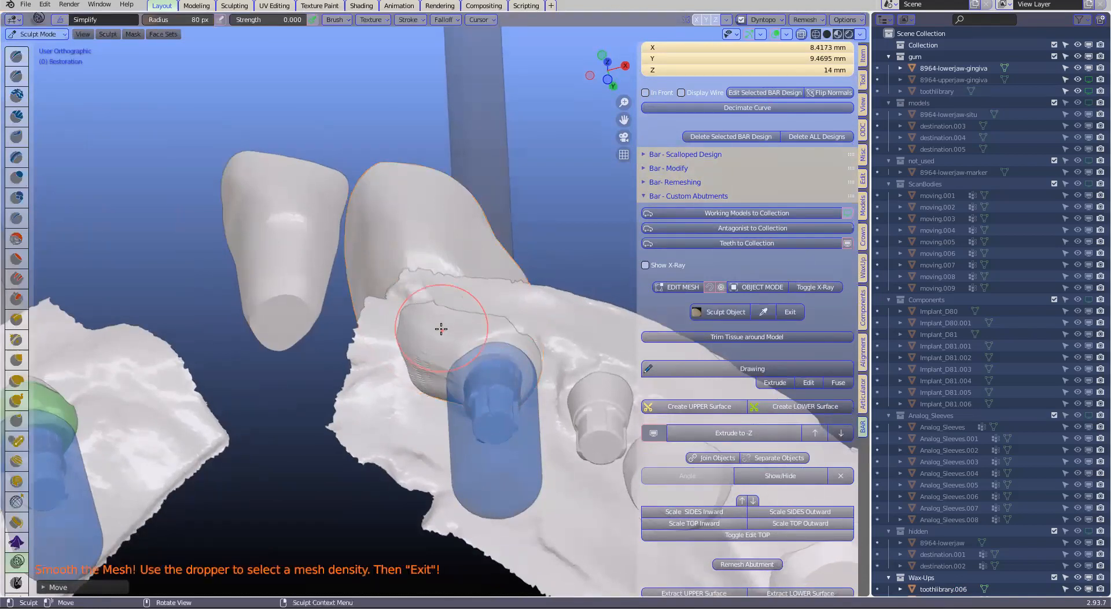
scroll(443, 322, "up", 3)
middle_click_drag(446, 319, 408, 379)
middle_click_drag(430, 447, 463, 417)
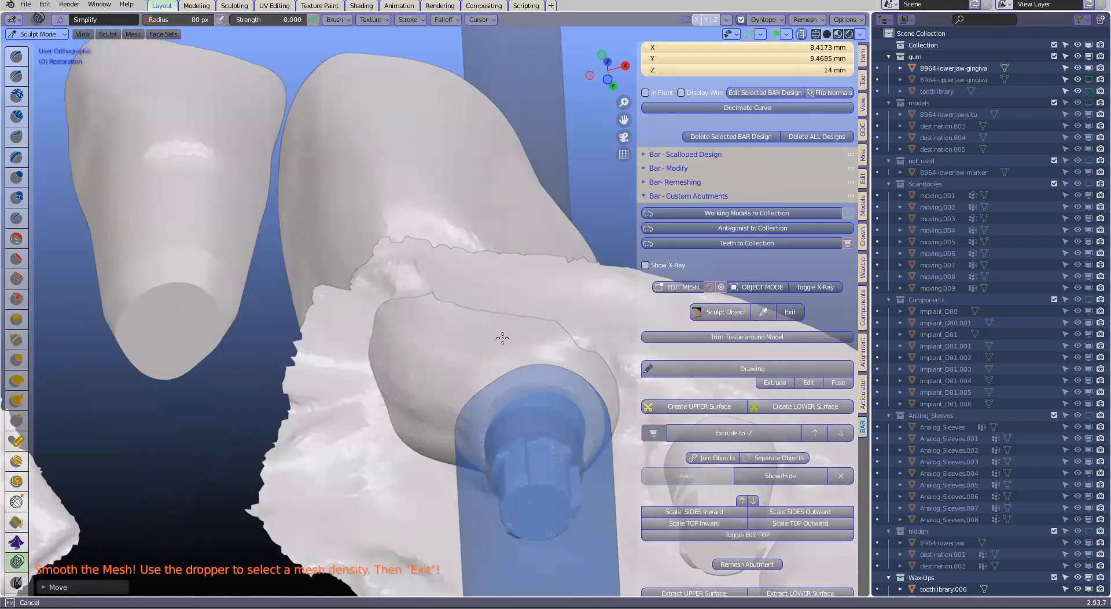
Smooth the rest of the restoration's gingival side and exit sculpting
mouse_move(488, 302)
middle_mouse_down()
mouse_move(503, 278)
mouse_move(471, 322)
mouse_move(382, 257)
middle_mouse_up()
middle_click_drag(357, 257, 550, 327)
scroll(590, 295, "down", 3)
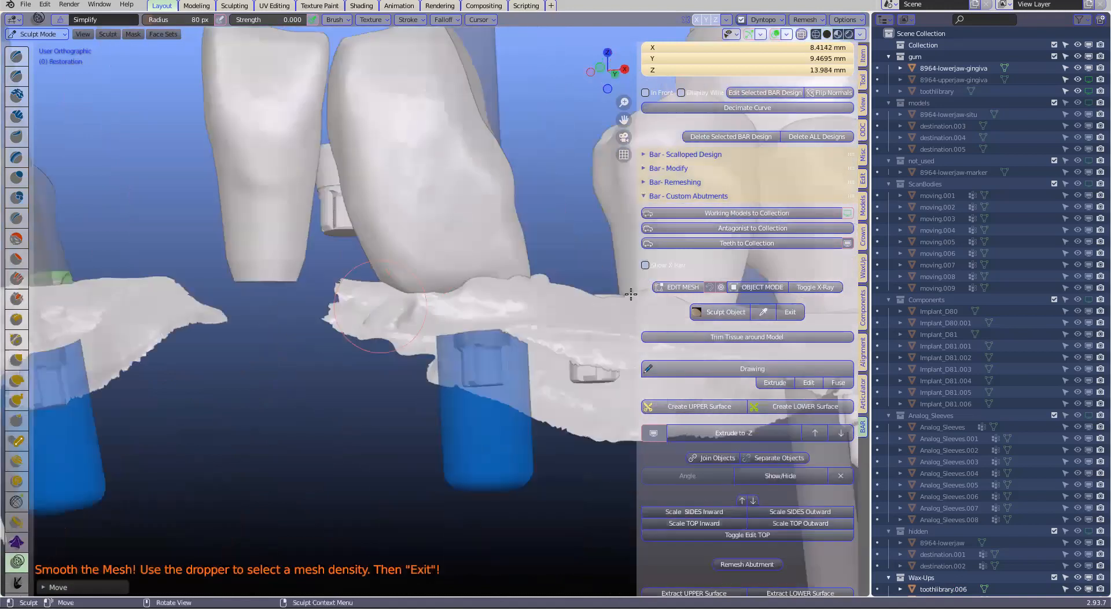
middle_click_drag(440, 189, 474, 289)
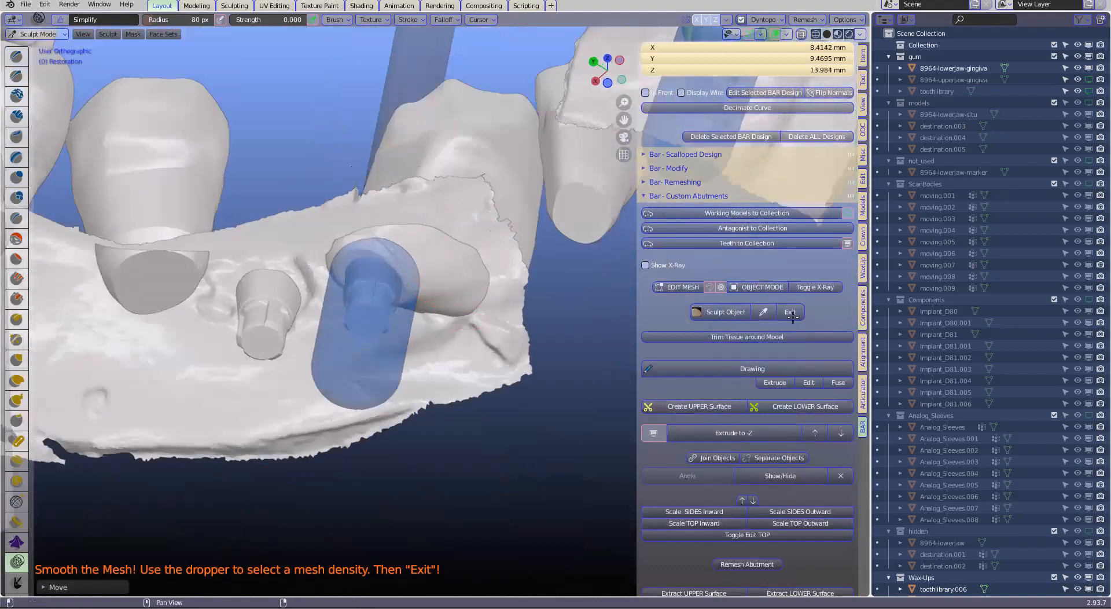
scroll(452, 254, "up", 4)
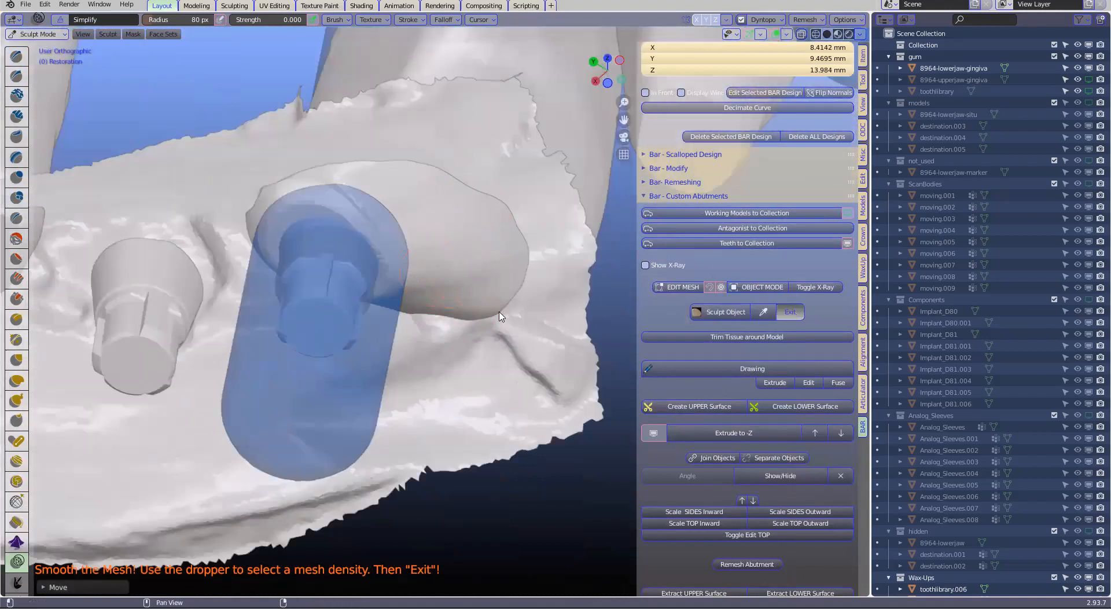
scroll(416, 310, "down", 5)
mouse_move(430, 311)
middle_mouse_down()
mouse_move(235, 353)
mouse_move(239, 363)
mouse_move(420, 309)
middle_mouse_up()
scroll(408, 259, "up", 3)
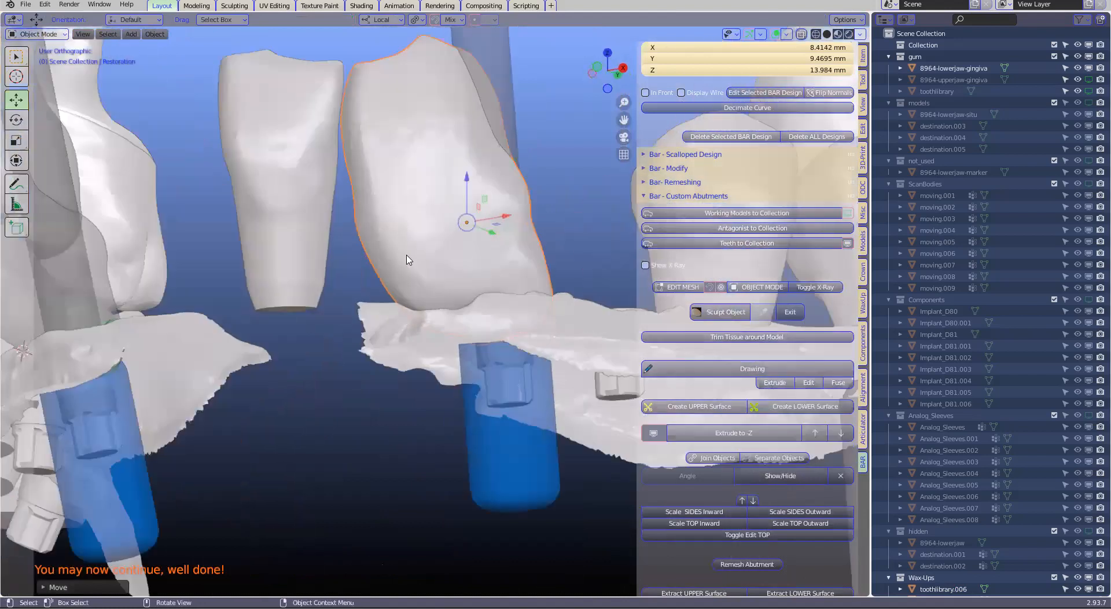
Start a margin drawing at the outer end of the restoration's underside and extrude points along its gingival border
middle_click_drag(409, 204, 744, 405)
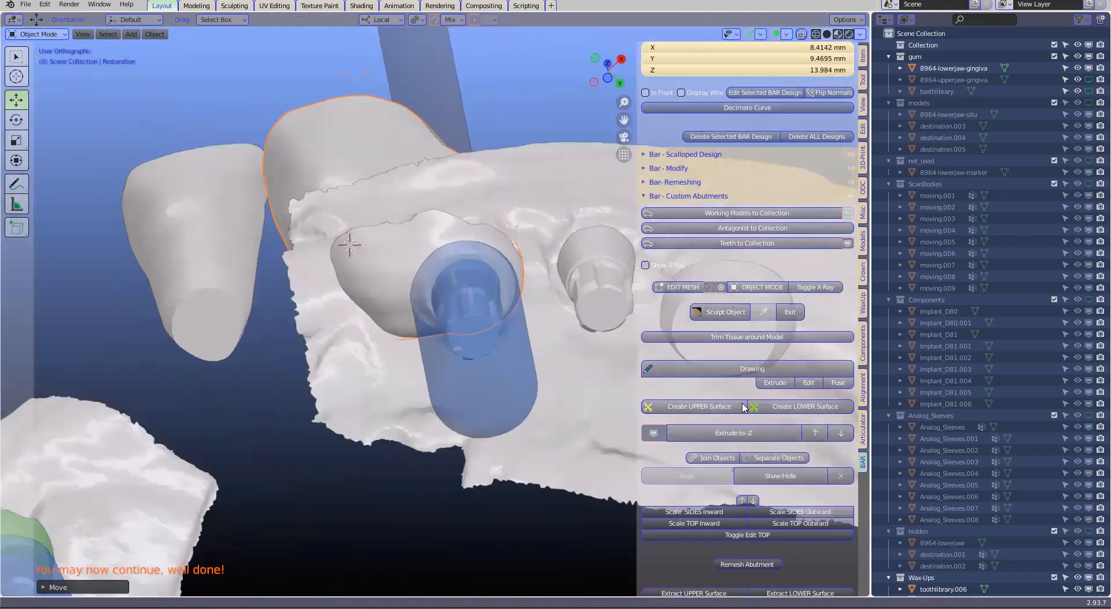
scroll(761, 436, "down", 2)
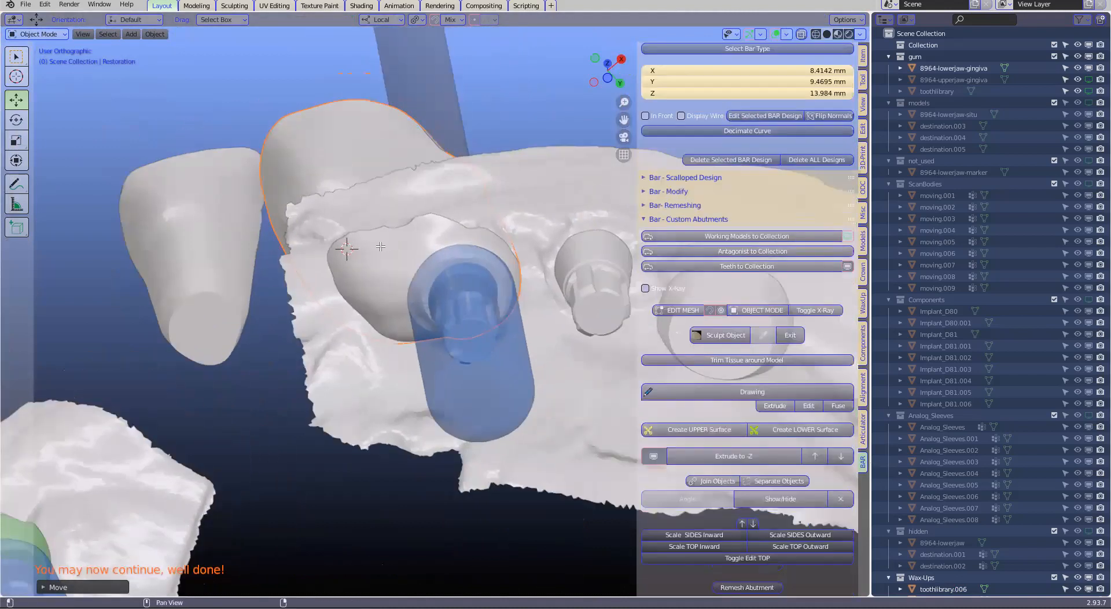
left_click(741, 346)
left_click(363, 243)
key("e")
left_click(387, 238)
key("e")
left_click(419, 230)
key("e")
left_click(442, 227)
Continue extruding margin points along the border toward the implant side of the restoration
key("e")
left_click(461, 232)
middle_click_drag(469, 234, 302, 278)
key("e")
left_click(499, 234)
scroll(409, 231, "up", 1)
key("e")
left_click(508, 188)
Extend the margin line around the abutment side where the restoration meets the gingiva
key("e")
left_click(522, 167)
scroll(506, 233, "down", 2)
scroll(535, 233, "down", 1)
key("e")
left_click(503, 261)
key("e")
left_click(535, 262)
key("e")
left_click(570, 262)
Complete the margin outline by extruding the last points back to its starting point
key("e")
left_click(471, 274)
key("e")
left_click(491, 286)
mouse_move(490, 286)
middle_mouse_down()
mouse_move(498, 296)
mouse_move(486, 298)
middle_mouse_up()
key("e")
left_click(476, 289)
key("e")
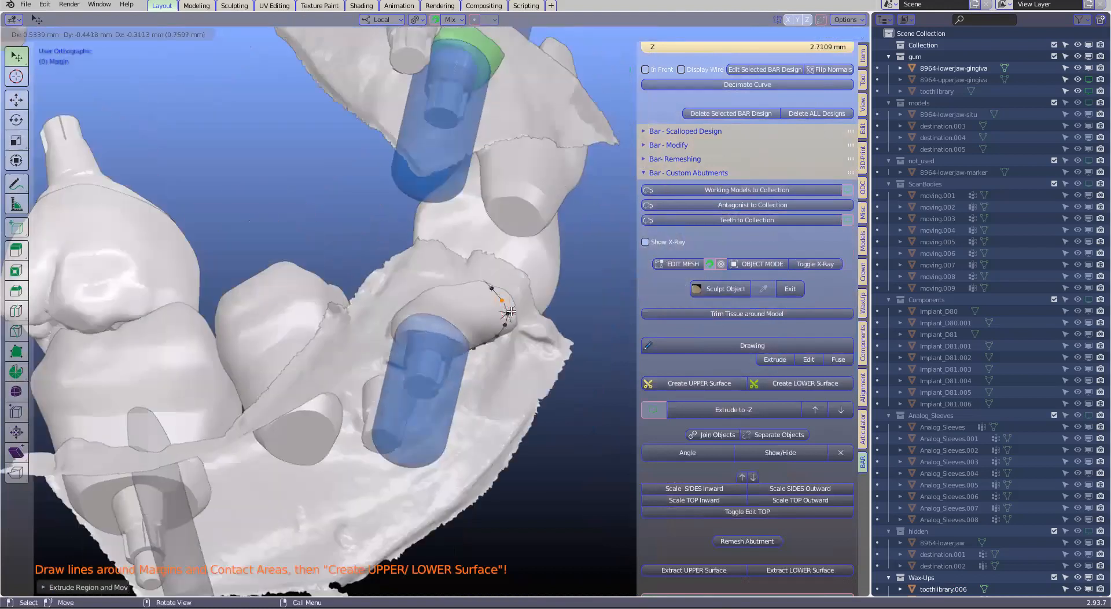
left_click(502, 300)
left_click(507, 313, "shift")
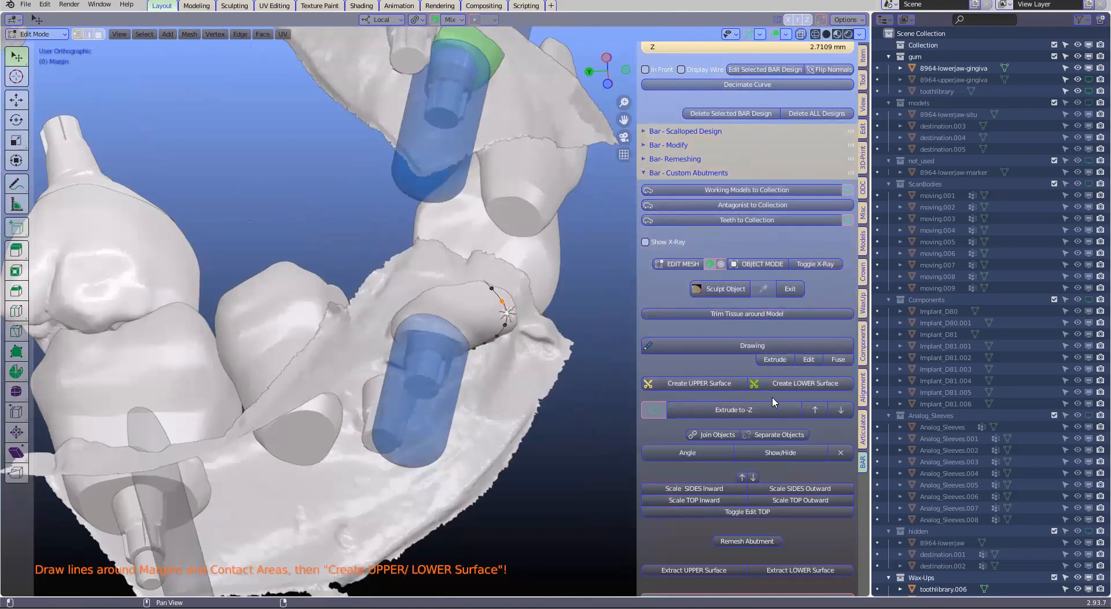
Create the lower surface from the drawn margin outline
left_click(798, 384)
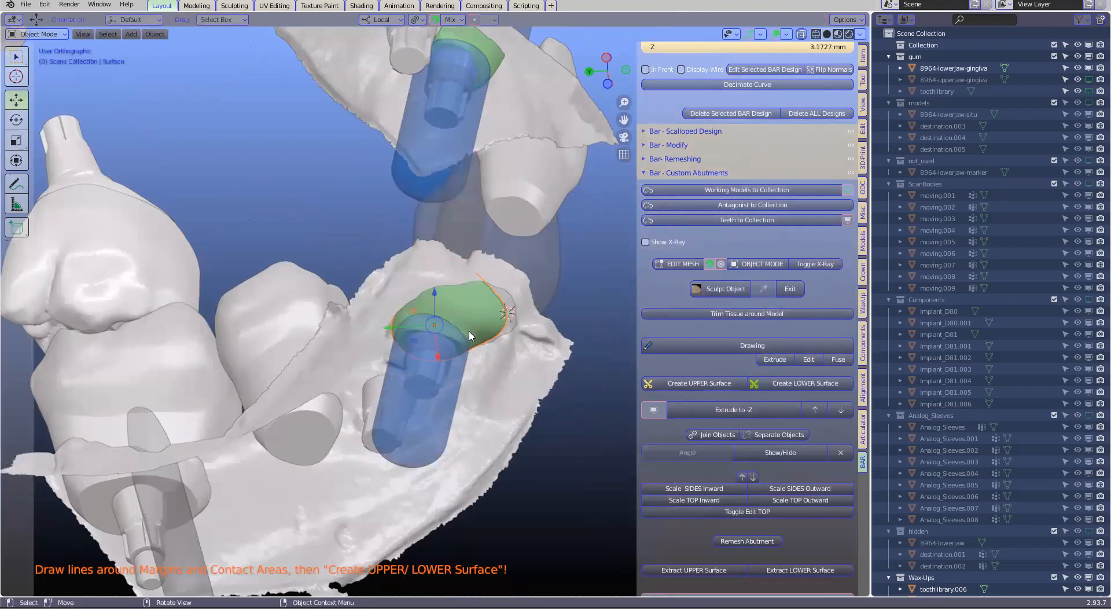
scroll(470, 336, "down", 6)
middle_click_drag(469, 336, 344, 369)
scroll(347, 312, "up", 3)
scroll(360, 280, "up", 1)
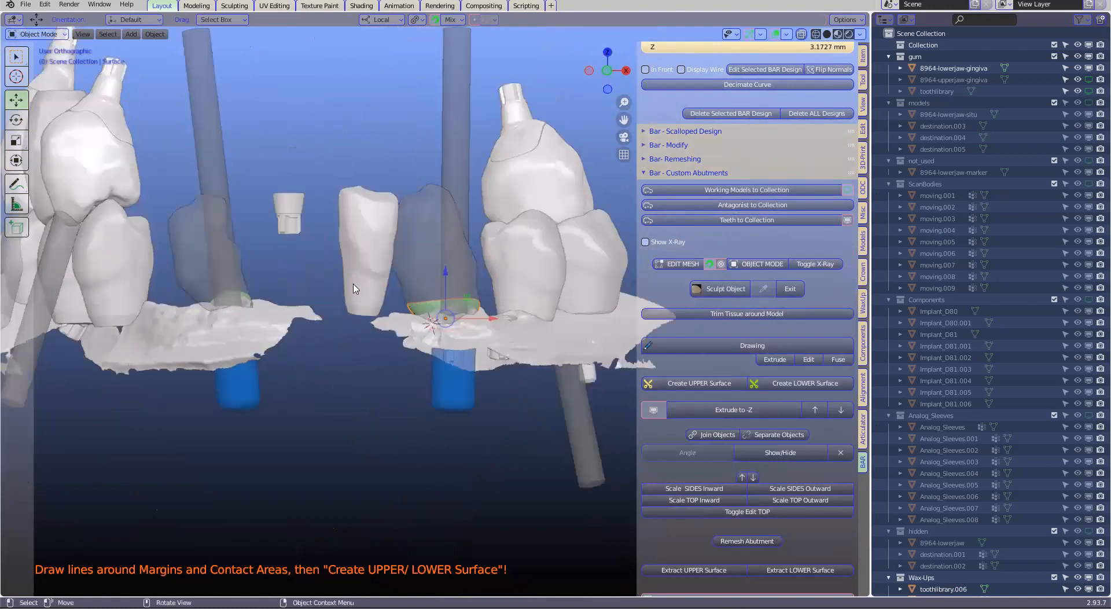
Hide the wax-up tooth toothlibrary.007 between the two restorations and the lower-jaw gingiva
key("h")
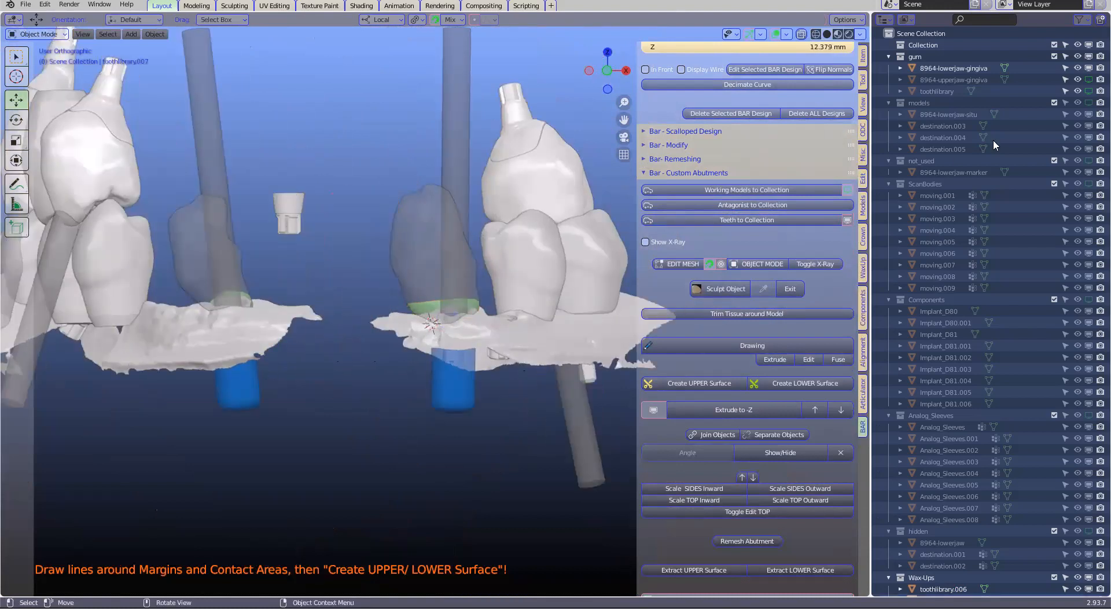
left_click(524, 341)
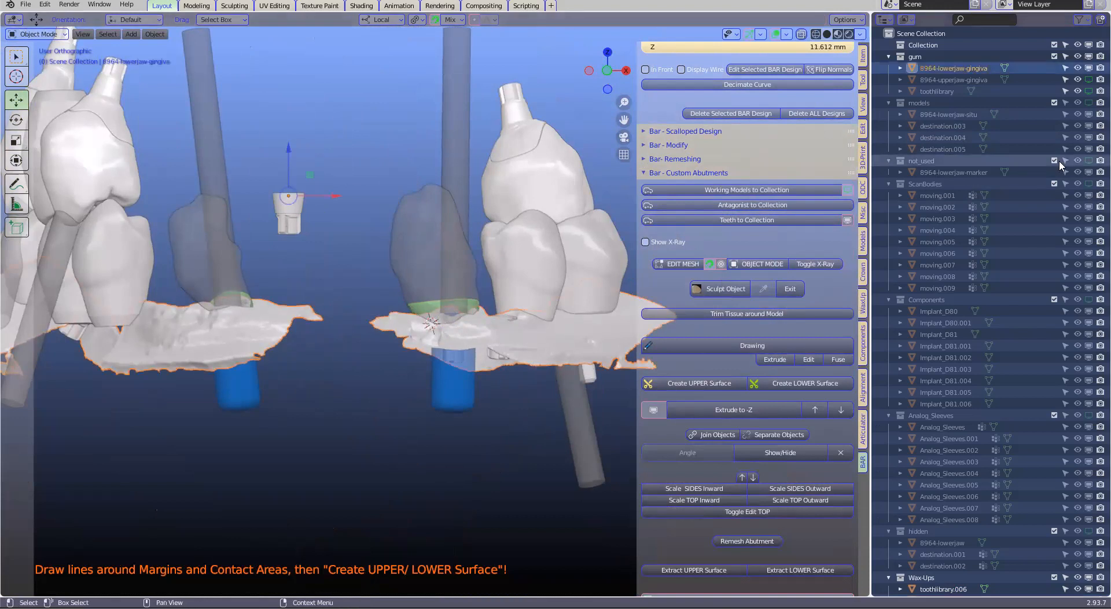
left_click(1089, 69)
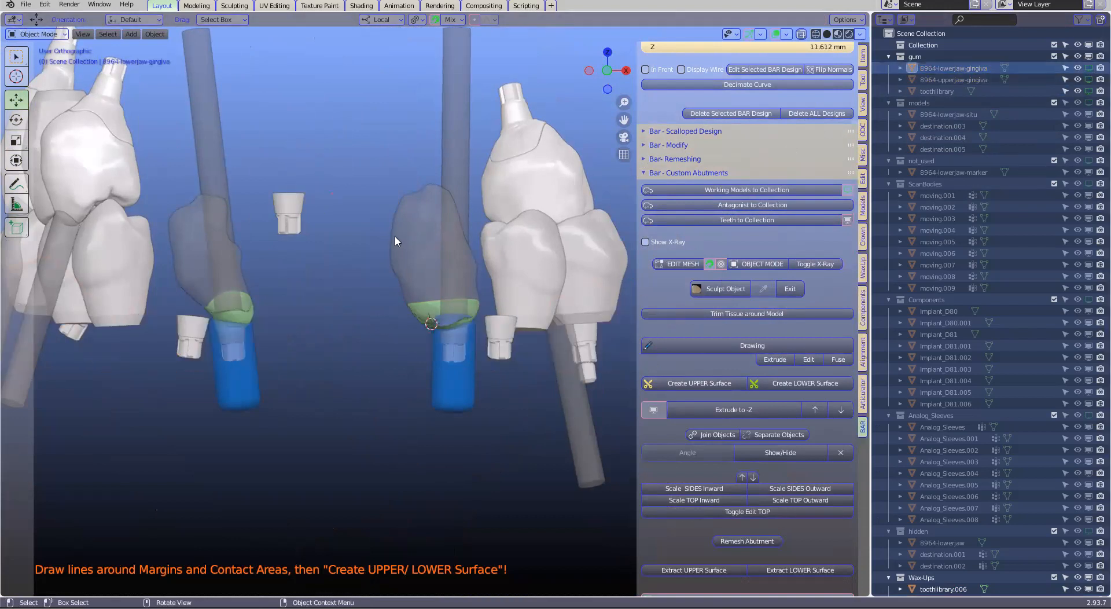
middle_click_drag(339, 308, 331, 296)
middle_click_drag(246, 320, 252, 317)
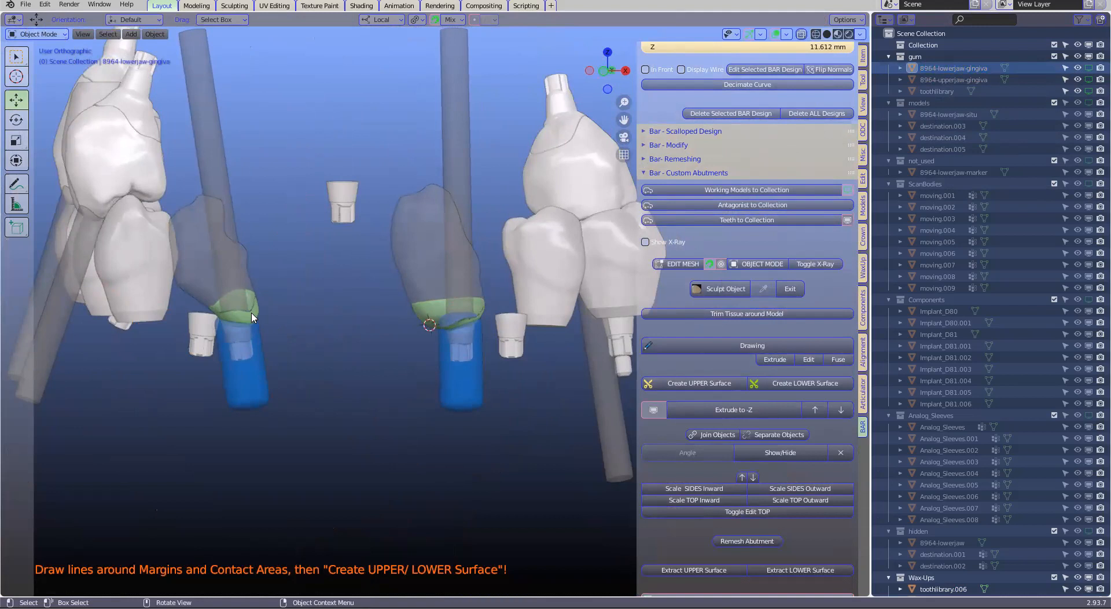
Select both lower margin surfaces while the restorations are temporarily hidden, and show the restorations again
left_click(253, 317)
left_click(419, 322)
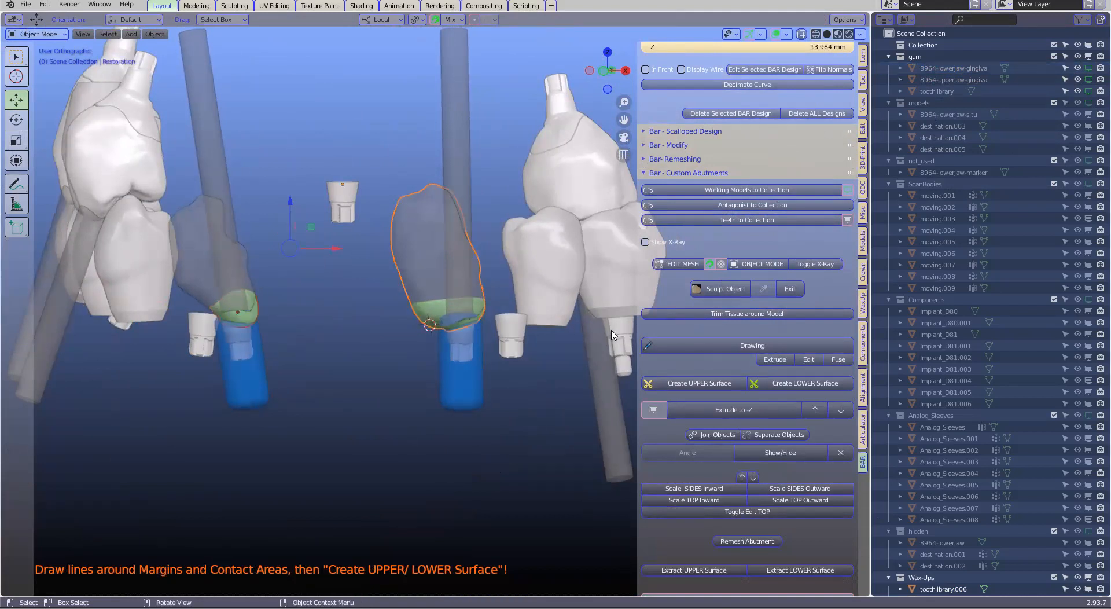
left_click(652, 410)
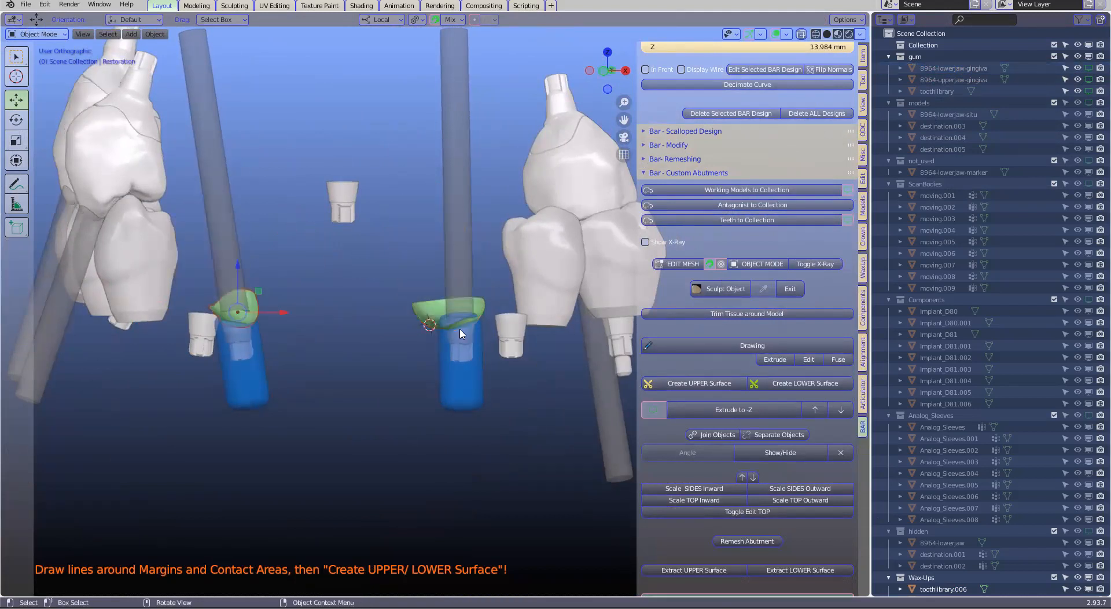
left_click(258, 299, "shift")
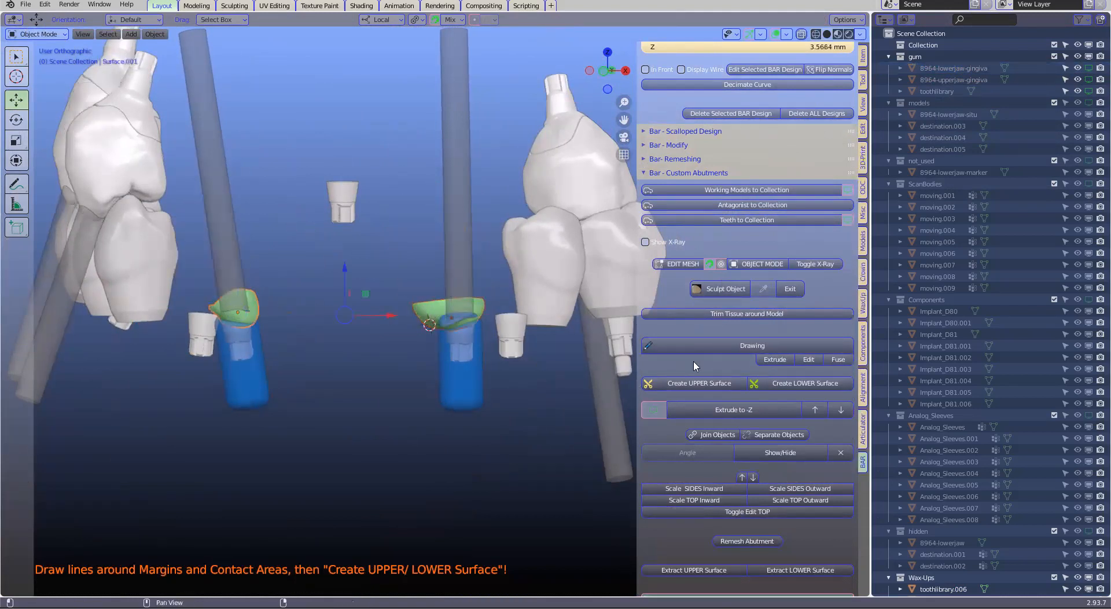
left_click(653, 410)
Show the 8964-lowerjaw-gingiva model and check both restorations and implant positions against it from above
middle_click_drag(548, 359, 423, 368)
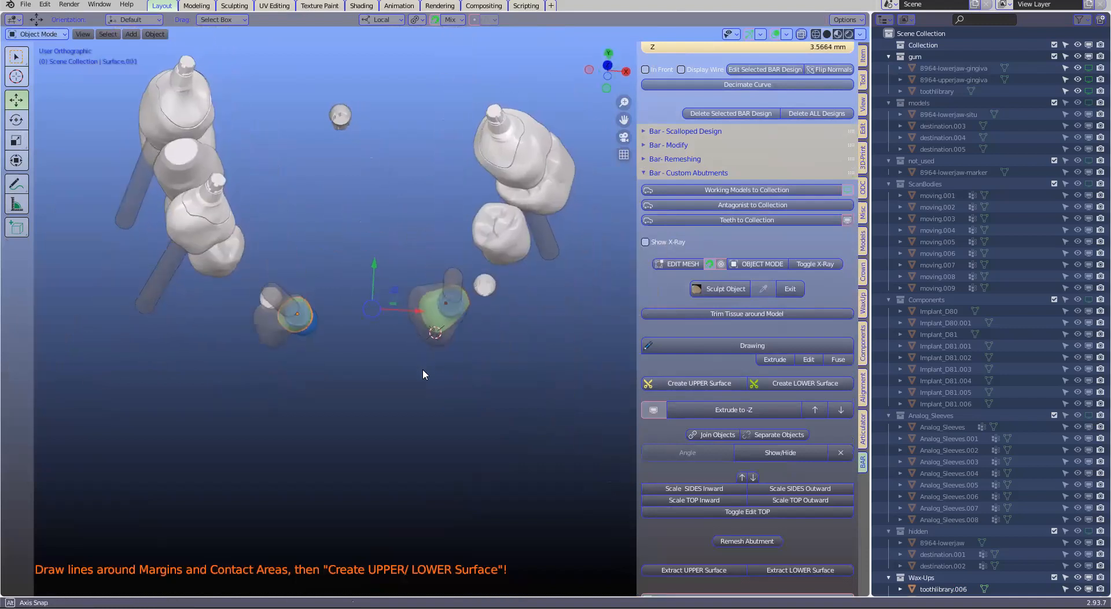
left_click(1088, 69)
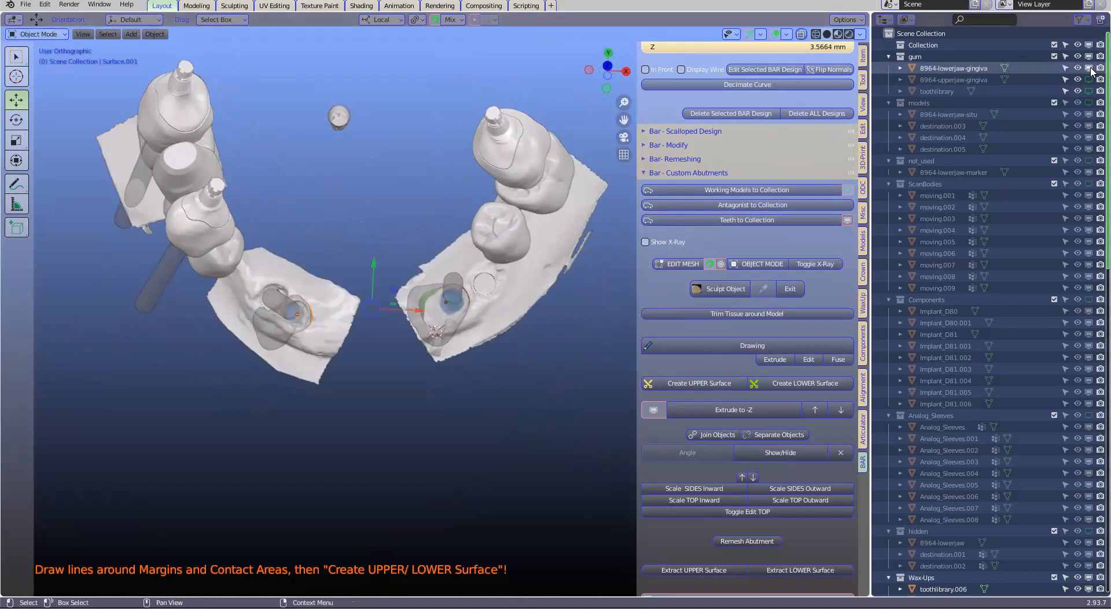
scroll(466, 278, "up", 3)
middle_click_drag(466, 244, 451, 265)
scroll(202, 335, "up", 1)
scroll(508, 283, "down", 2)
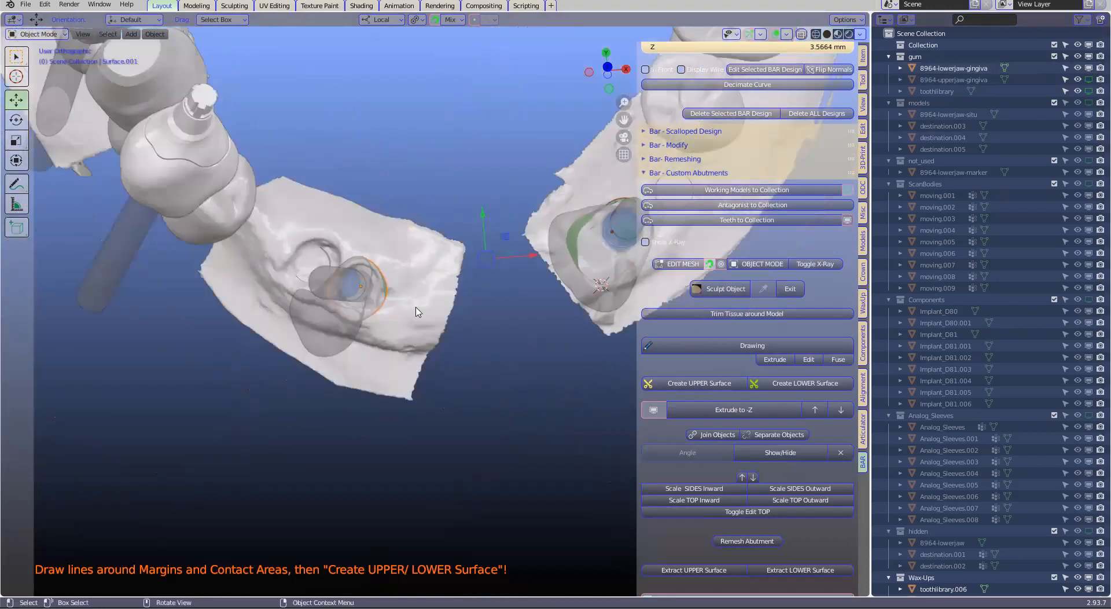
middle_click_drag(417, 312, 281, 355, "shift")
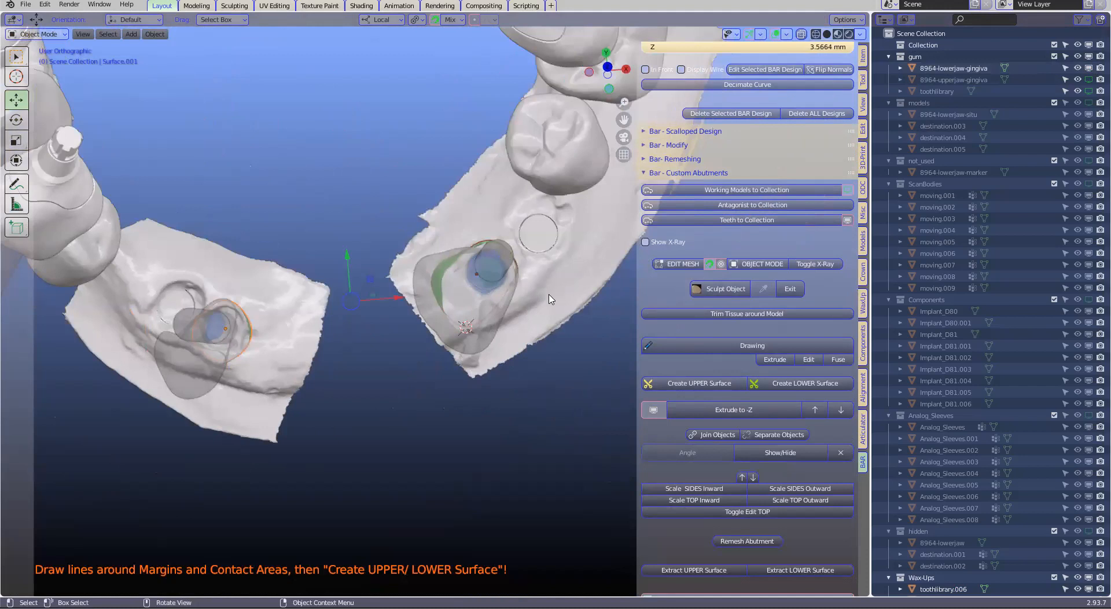
middle_click_drag(354, 287, 368, 286)
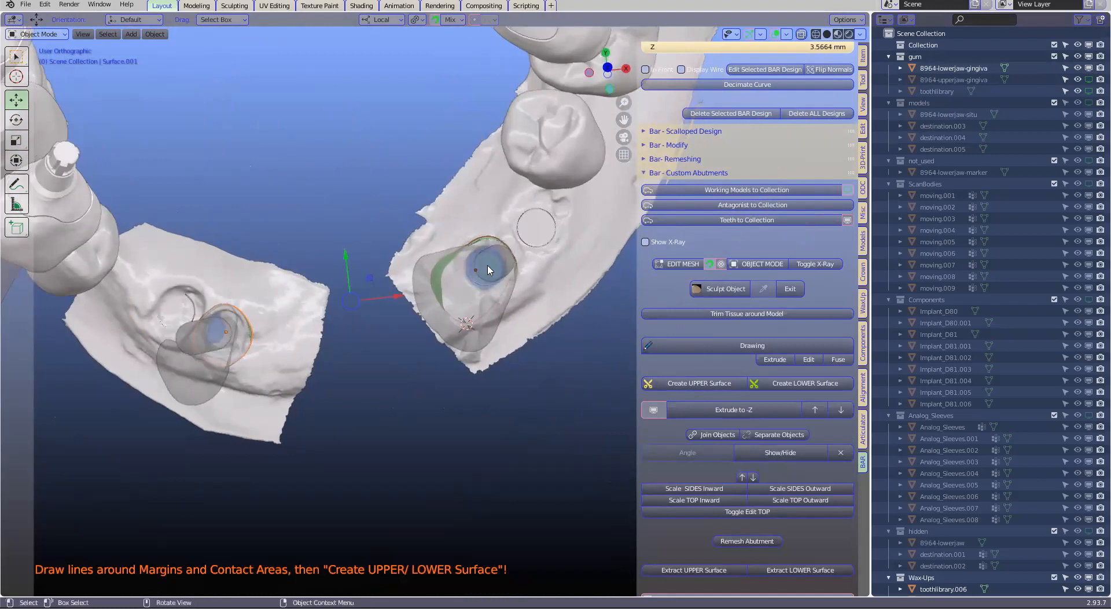
scroll(768, 383, "down", 1)
Extrude the two selected lower surfaces to -Z to build the custom abutment posts
left_click(716, 386)
middle_click_drag(405, 324, 758, 405)
key("3")
Scale the sides of both abutment posts inward and taper them by scaling their tops inward
scroll(696, 465, "up", 1)
middle_click_drag(709, 458, 702, 472, "shift")
left_click(705, 463)
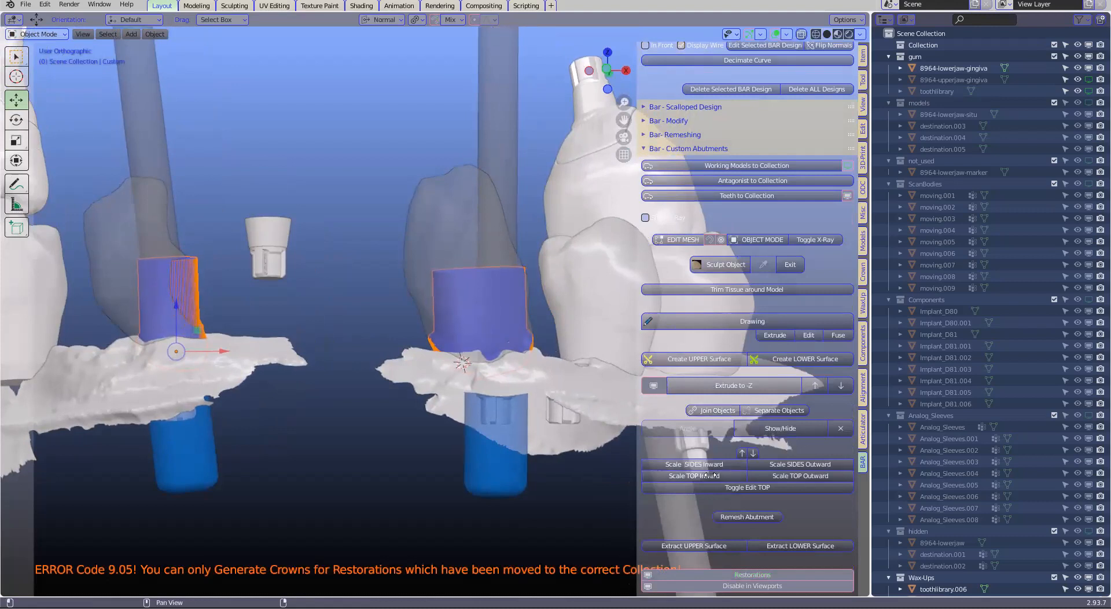
left_click(710, 476)
Hide the restorations and bevel the top rims of both custom abutments, returning to Object Mode
middle_click_drag(393, 341, 178, 253)
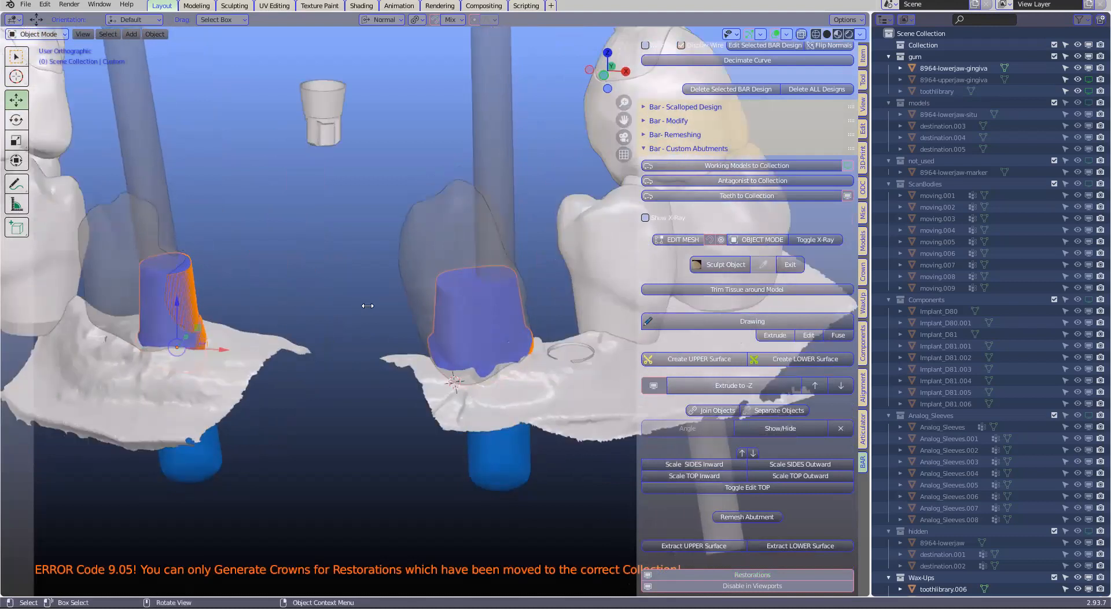
left_click(660, 381)
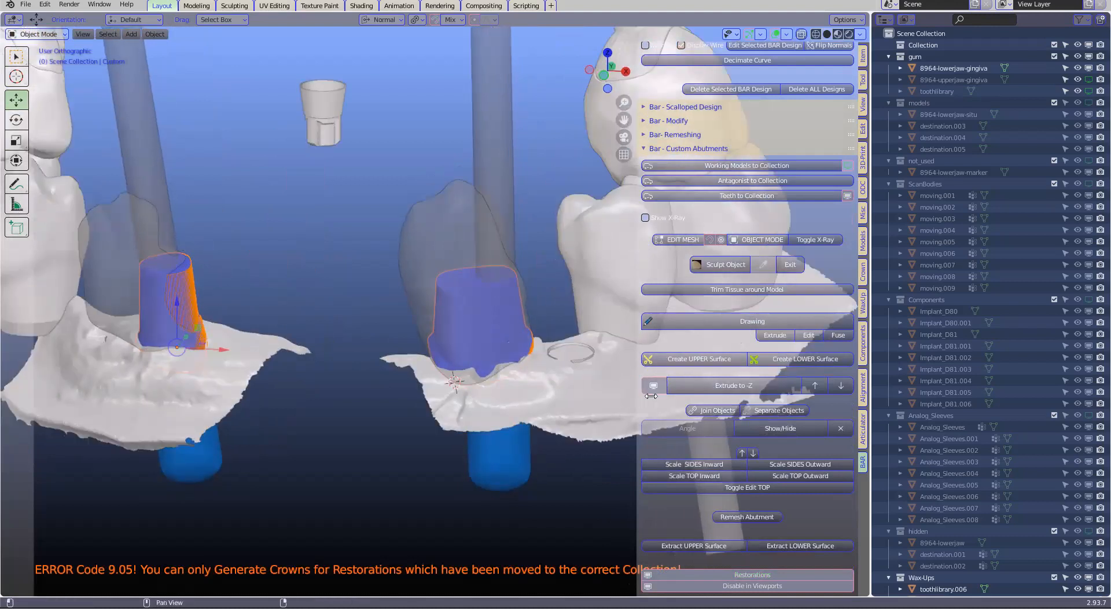
left_click(749, 487)
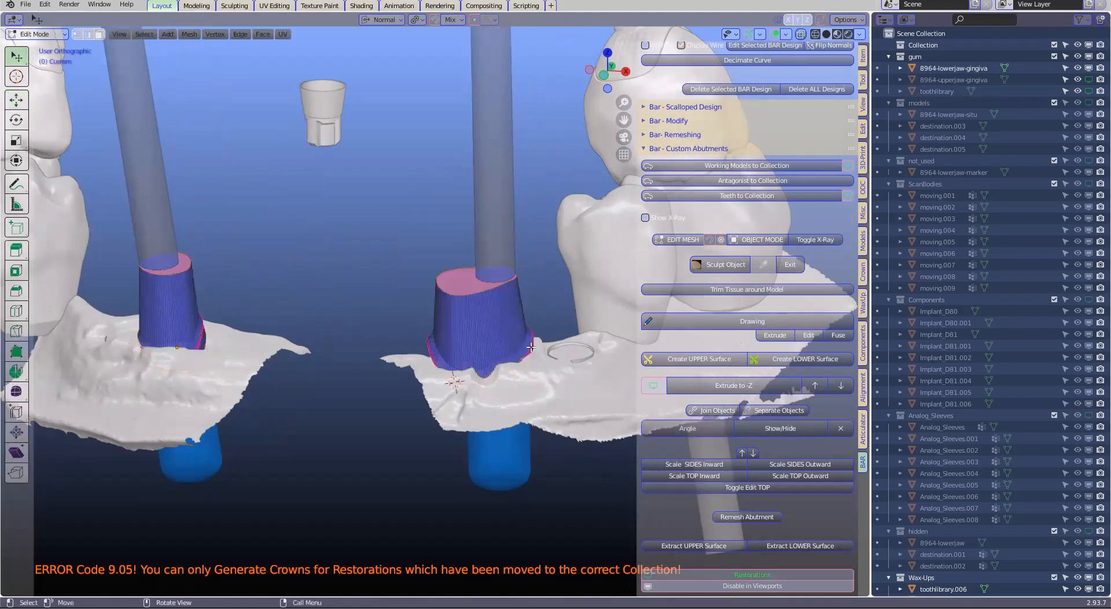
scroll(512, 314, "up", 2)
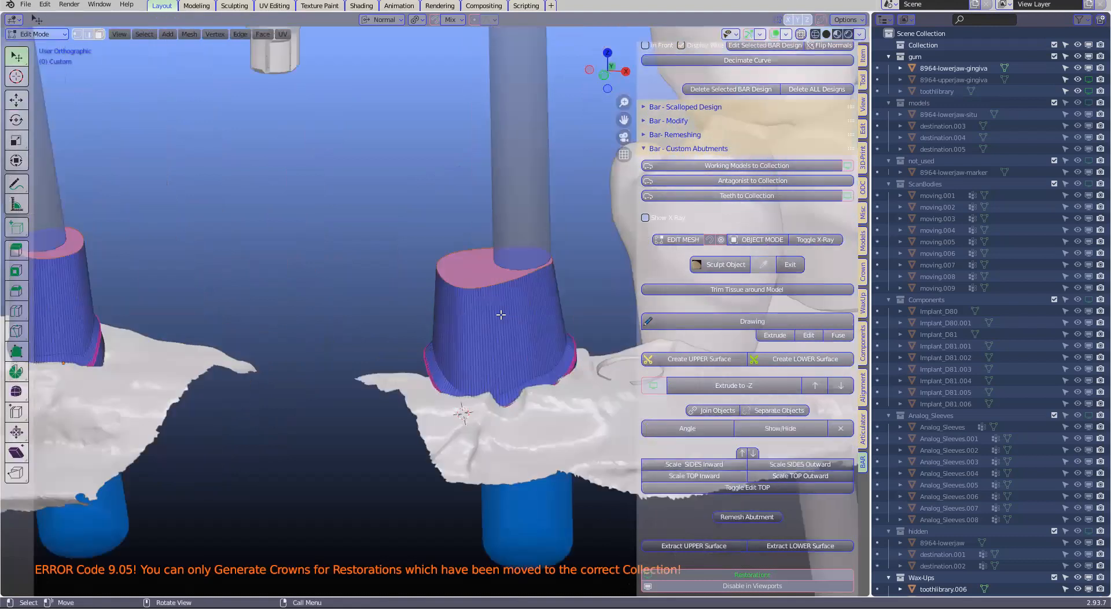
scroll(500, 315, "up", 1)
key("ctrl+b")
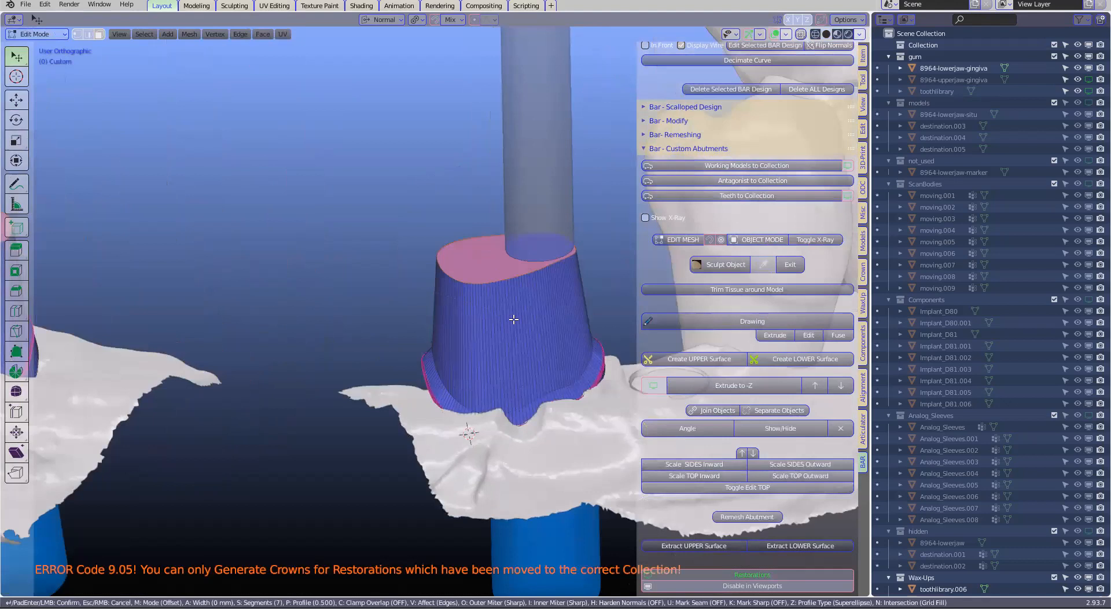
left_click(514, 319)
scroll(516, 359, "down", 1)
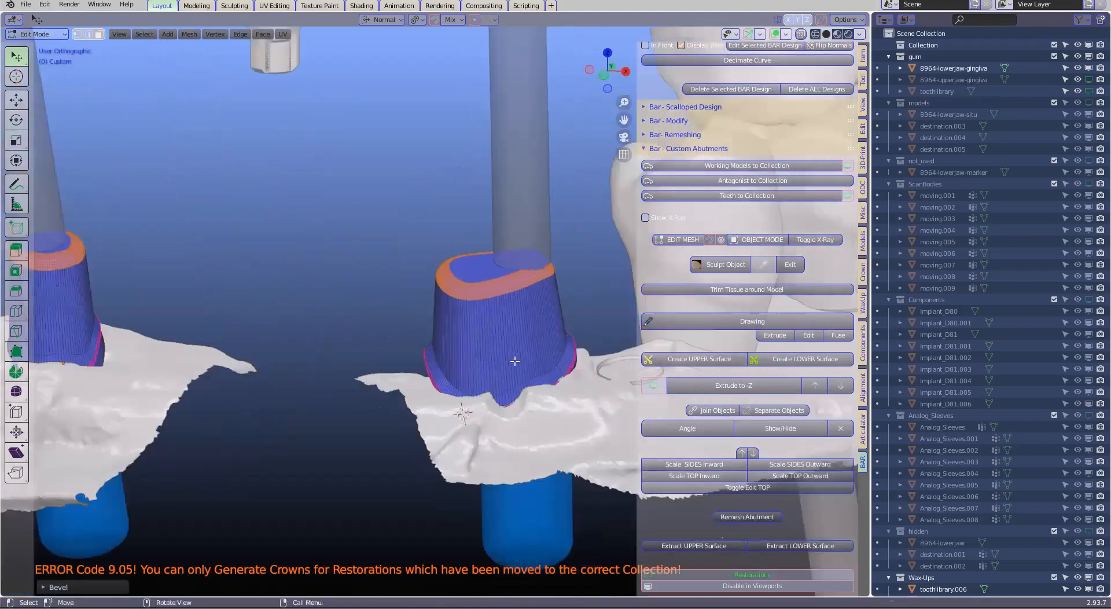
scroll(514, 360, "down", 2)
key("Tab")
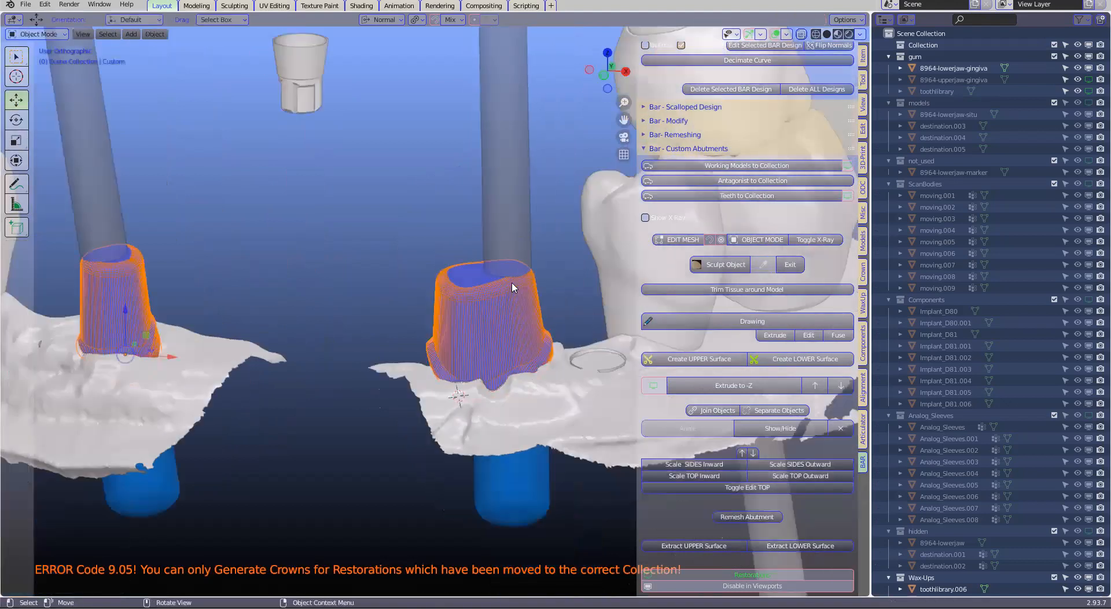
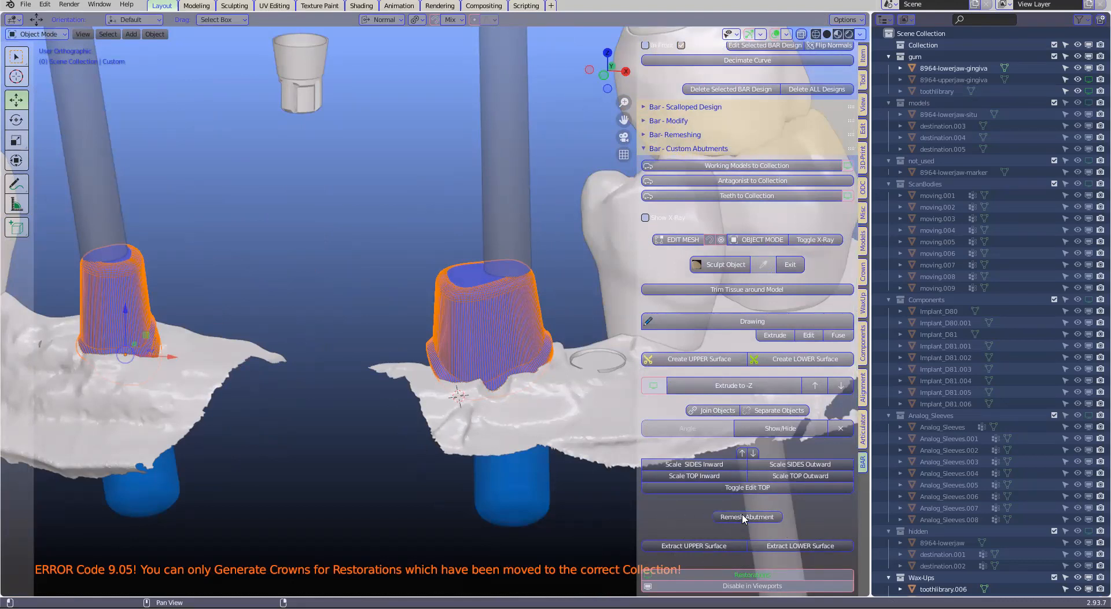
Remesh both custom abutments, then hide the restorations and the lower gingiva to expose the implant fixtures beneath them
left_click(654, 387)
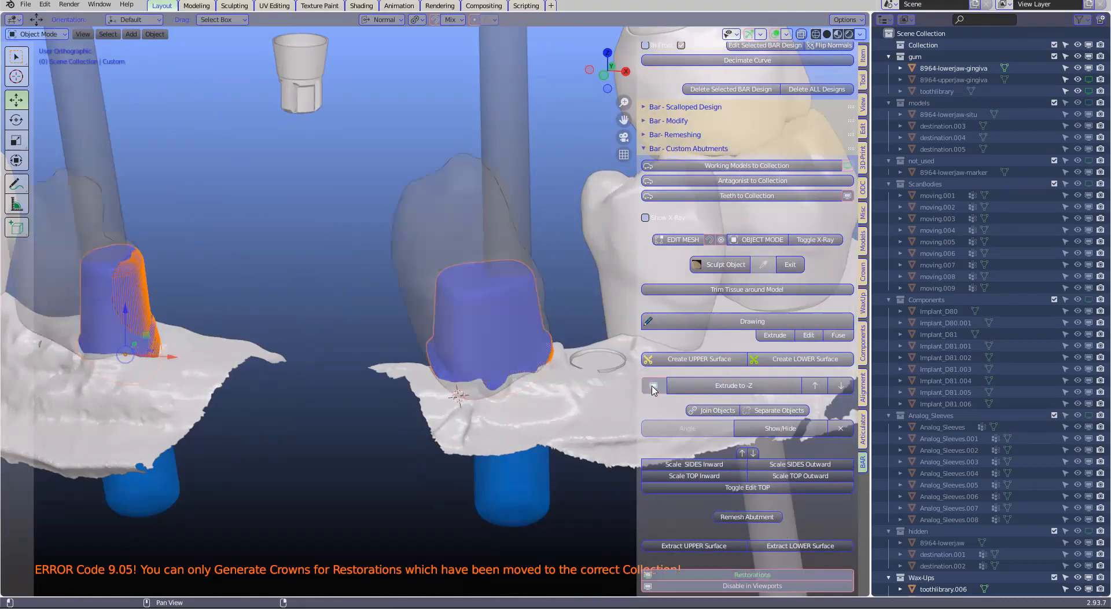
middle_click_drag(442, 330, 460, 313)
left_click(745, 517)
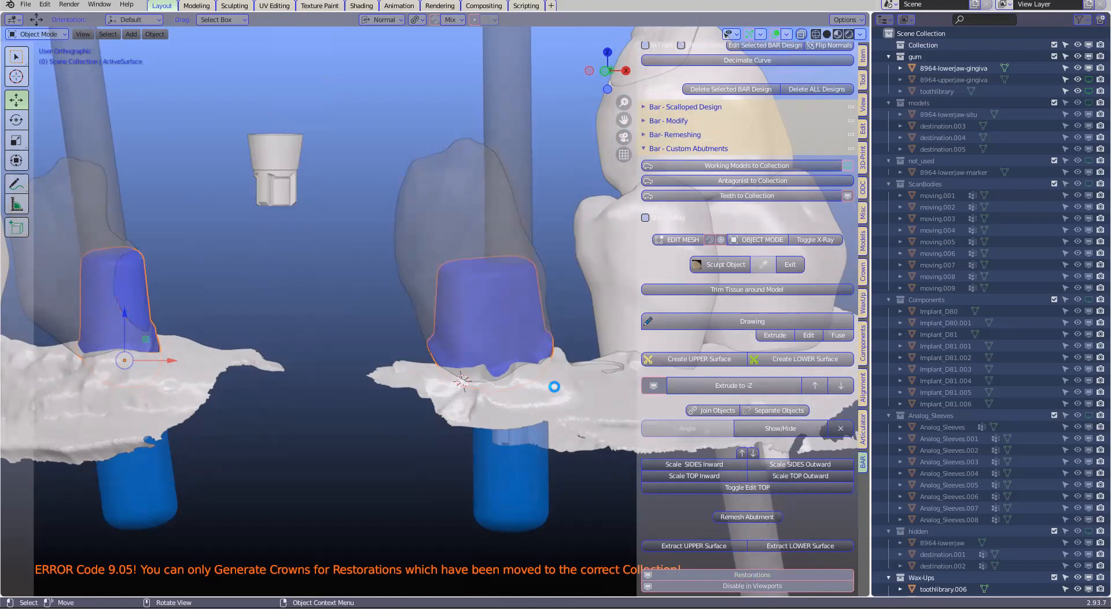
left_click(651, 385)
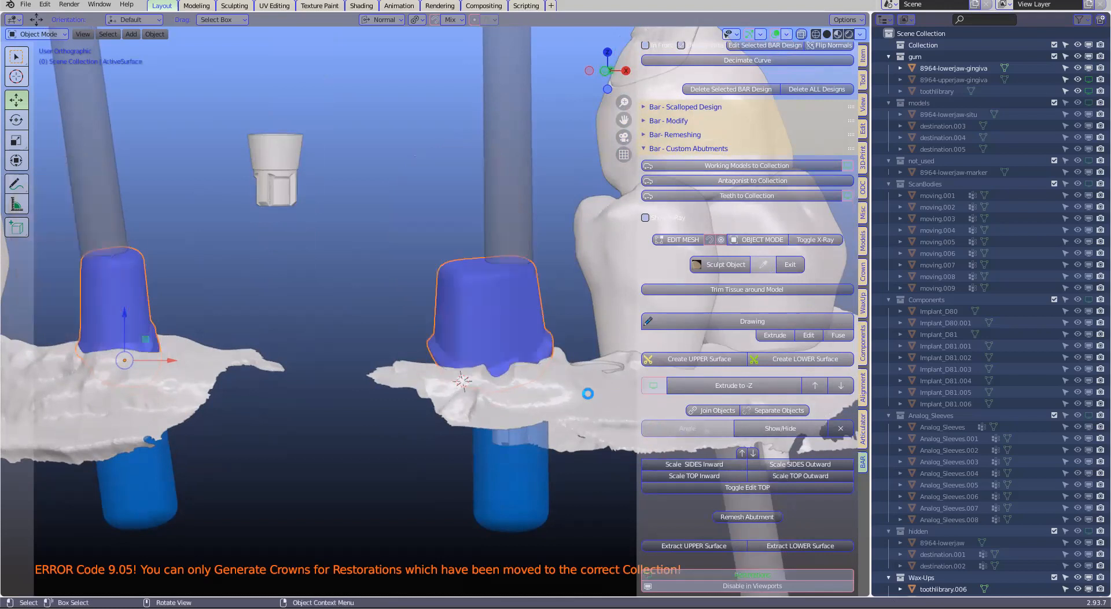
middle_click_drag(587, 393, 457, 207)
left_click(471, 249)
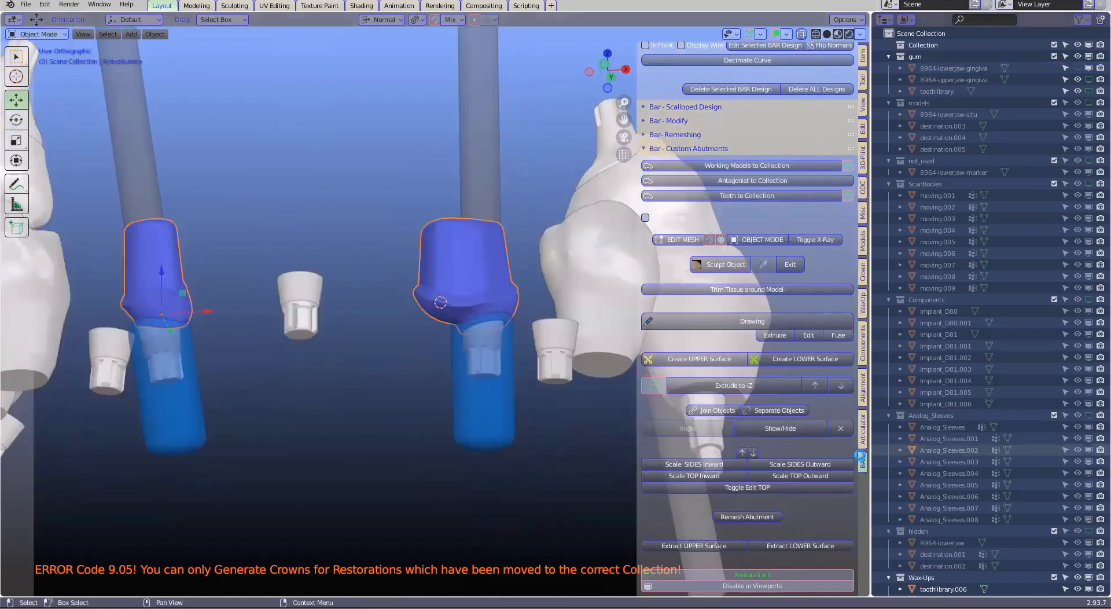
Try to fuse the custom abutments with their implant fixtures by proposing the borders and cutting the mesh
left_click(862, 275)
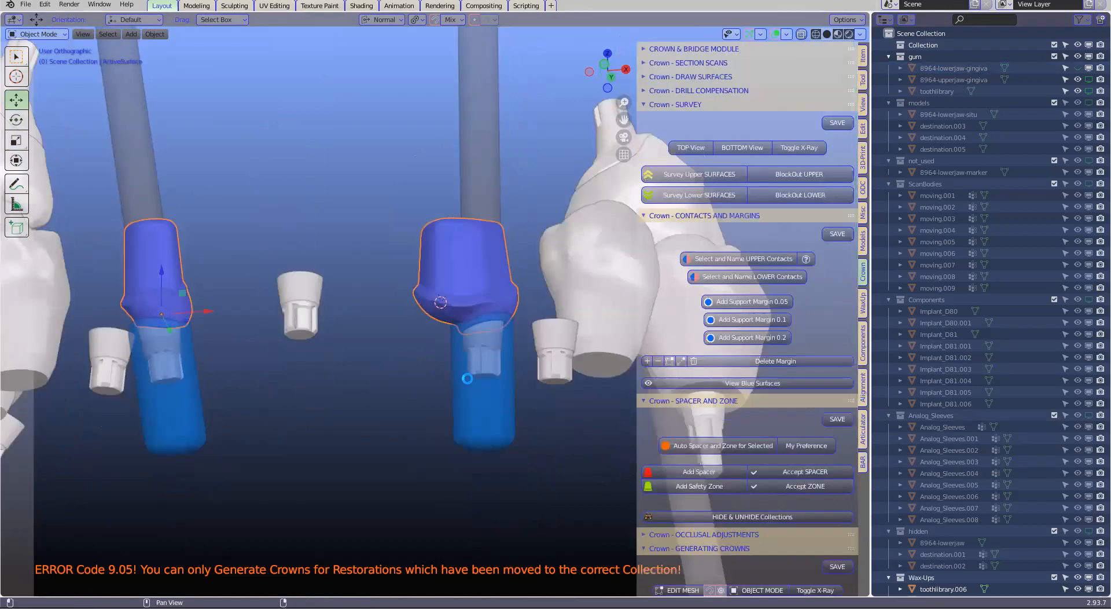
scroll(694, 393, "down", 9)
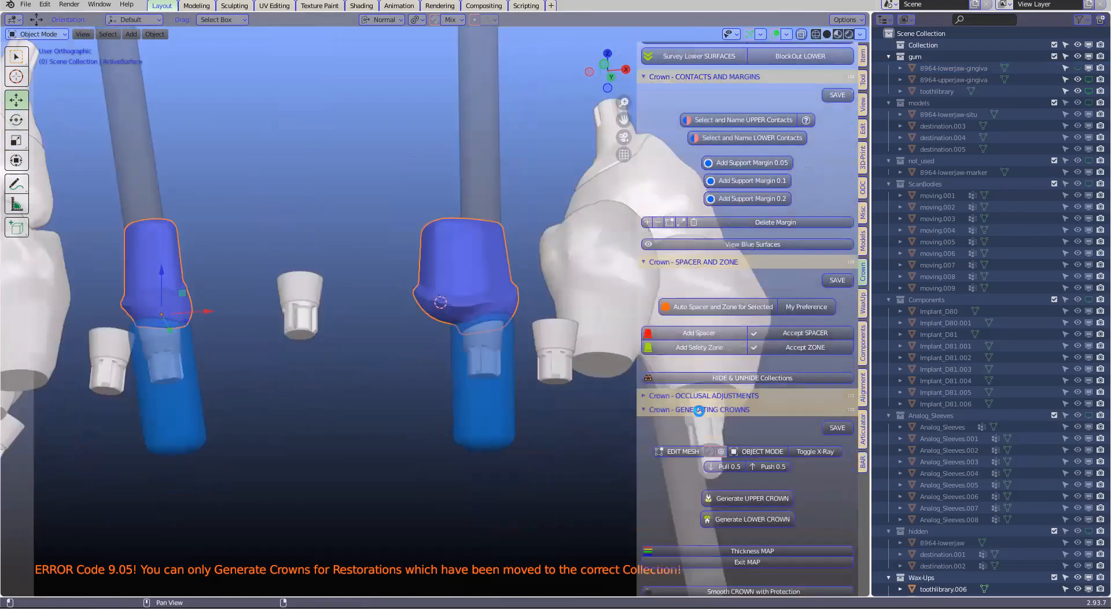
scroll(702, 416, "down", 20)
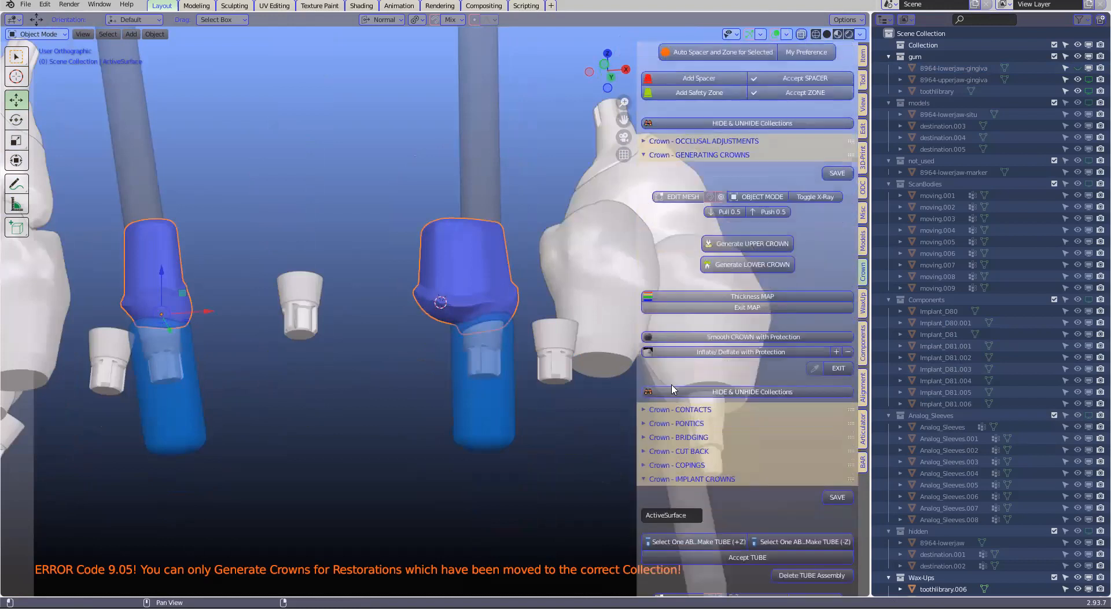
left_click(685, 354)
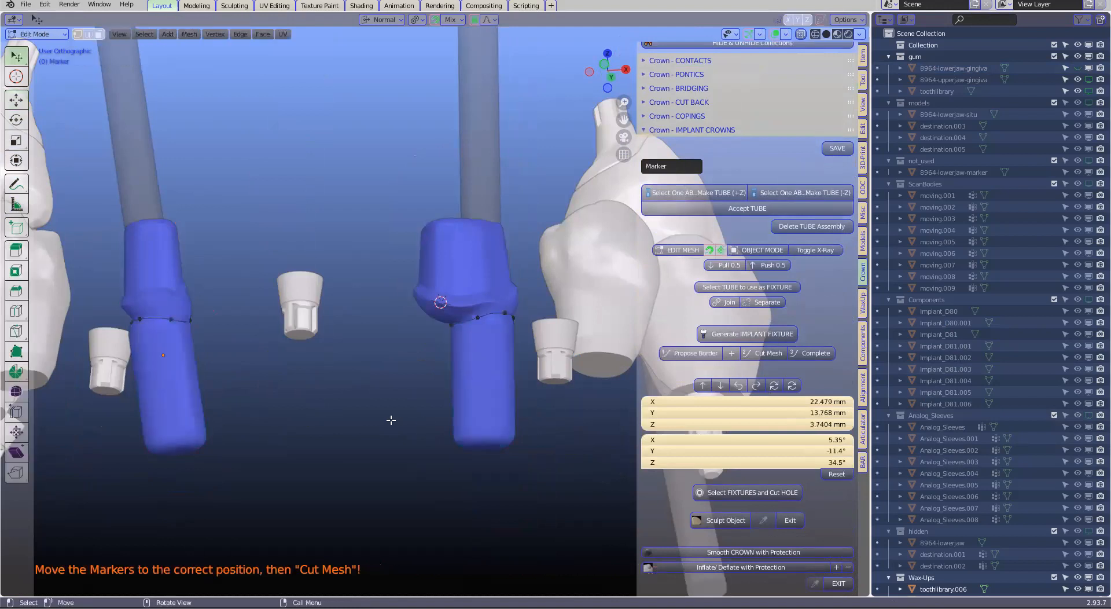
left_click(755, 348)
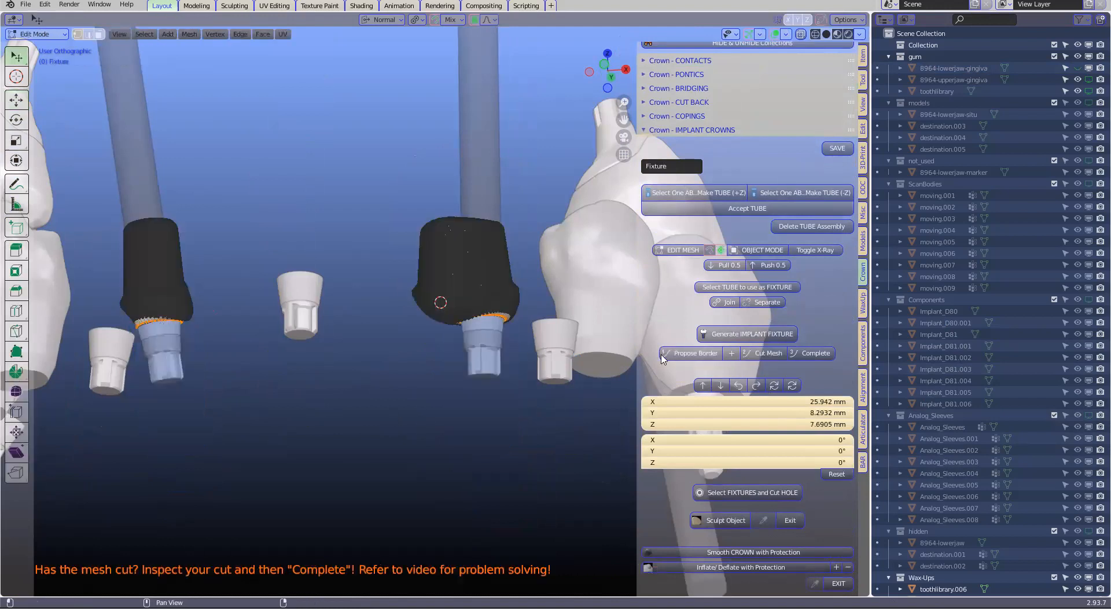
Inspect the cut edges where the abutments meet the fixtures and complete the implant fixture generation
scroll(187, 334, "up", 2)
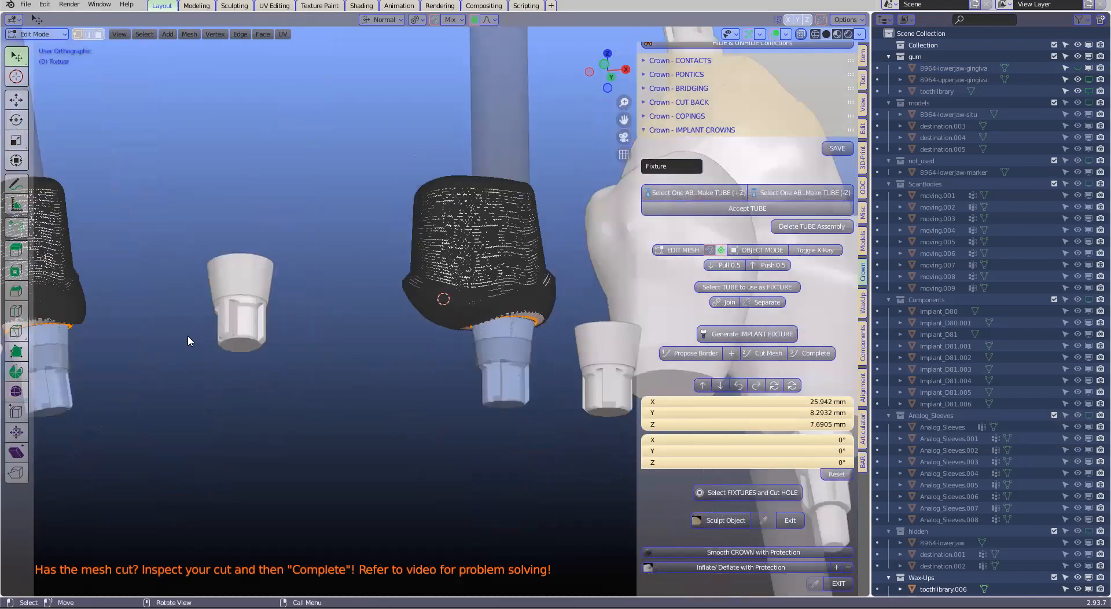
middle_click_drag(127, 334, 406, 351, "shift")
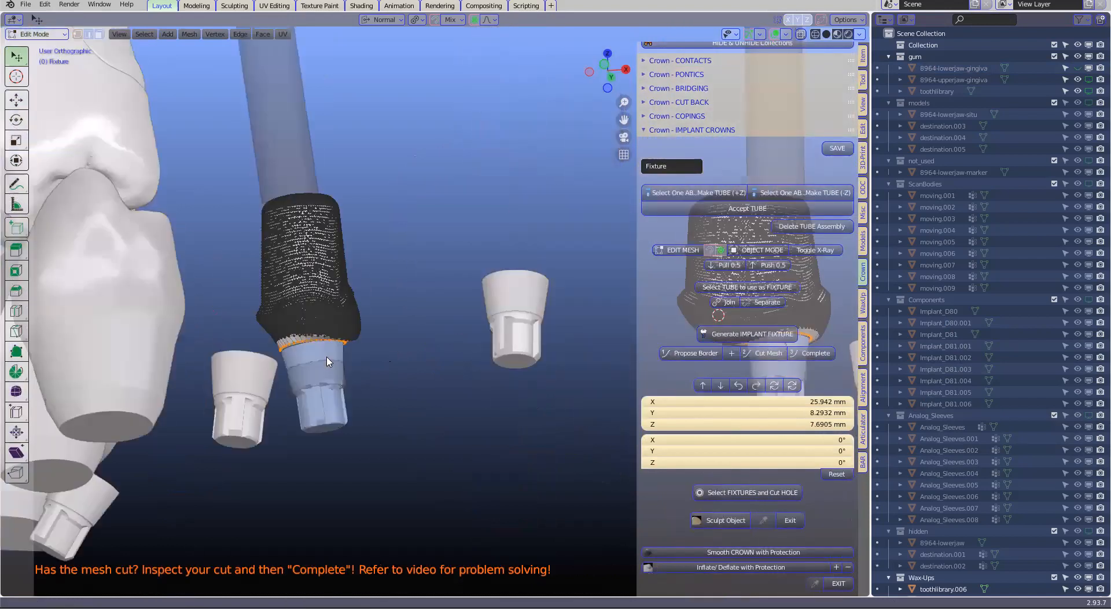
scroll(254, 365, "up", 3)
scroll(260, 373, "up", 2)
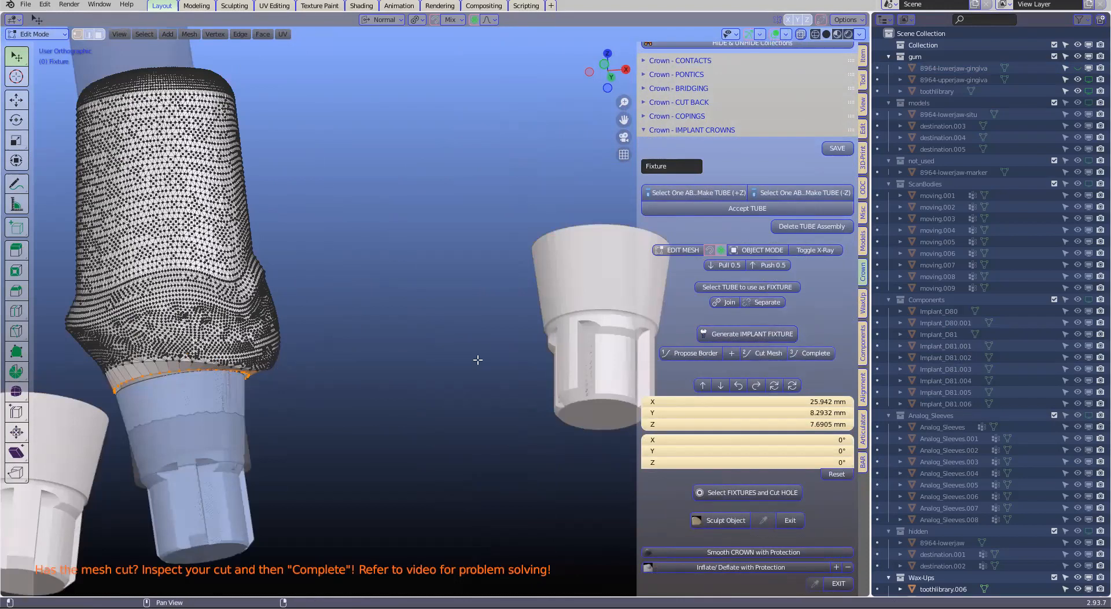
left_click(816, 354)
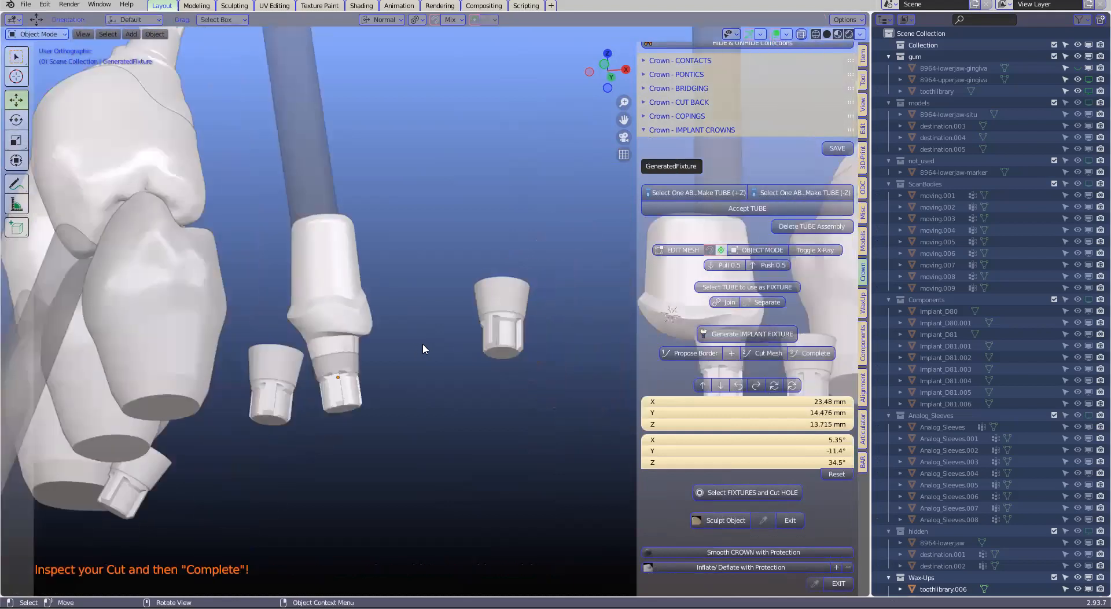
Unhide the lower gingiva and teeth and extract the lower surfaces of both generated abutments
middle_click_drag(421, 358, 386, 393)
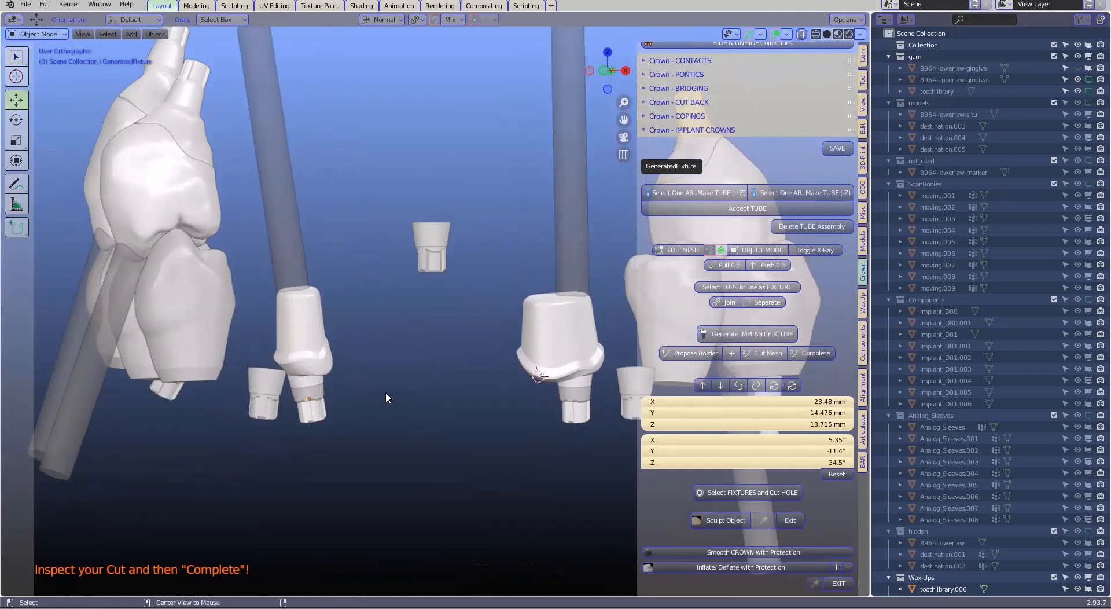
key("alt+h")
left_click(279, 318)
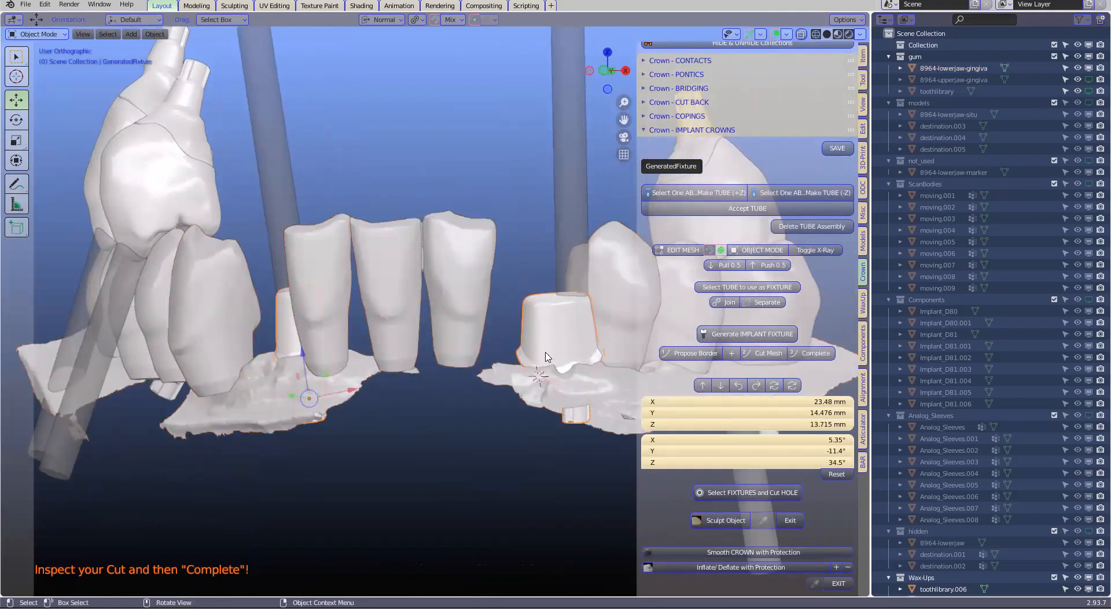
scroll(816, 475, "down", 3)
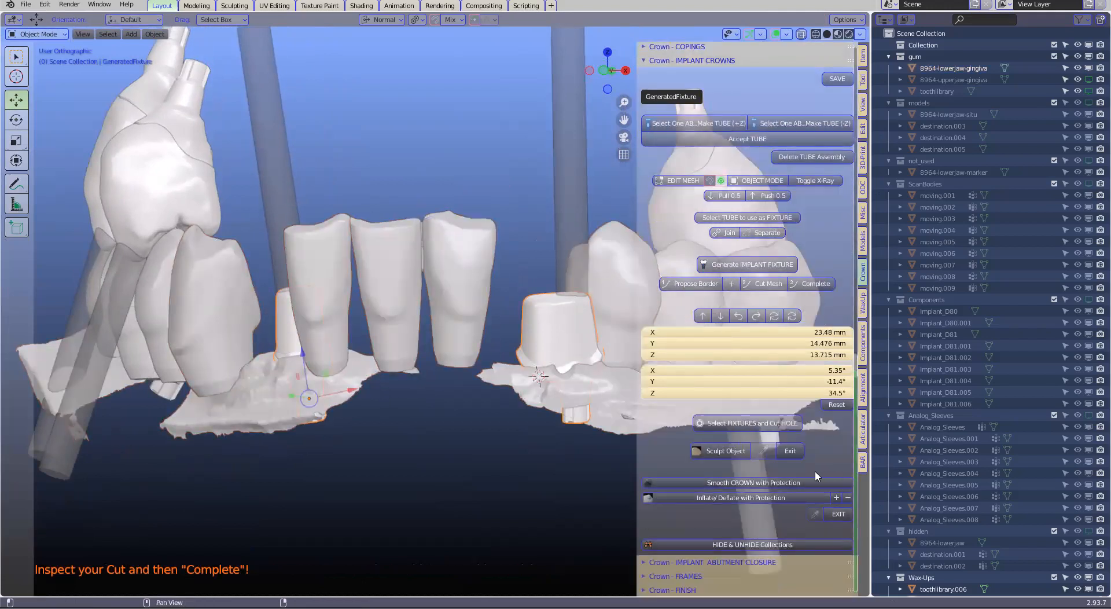
left_click(862, 461)
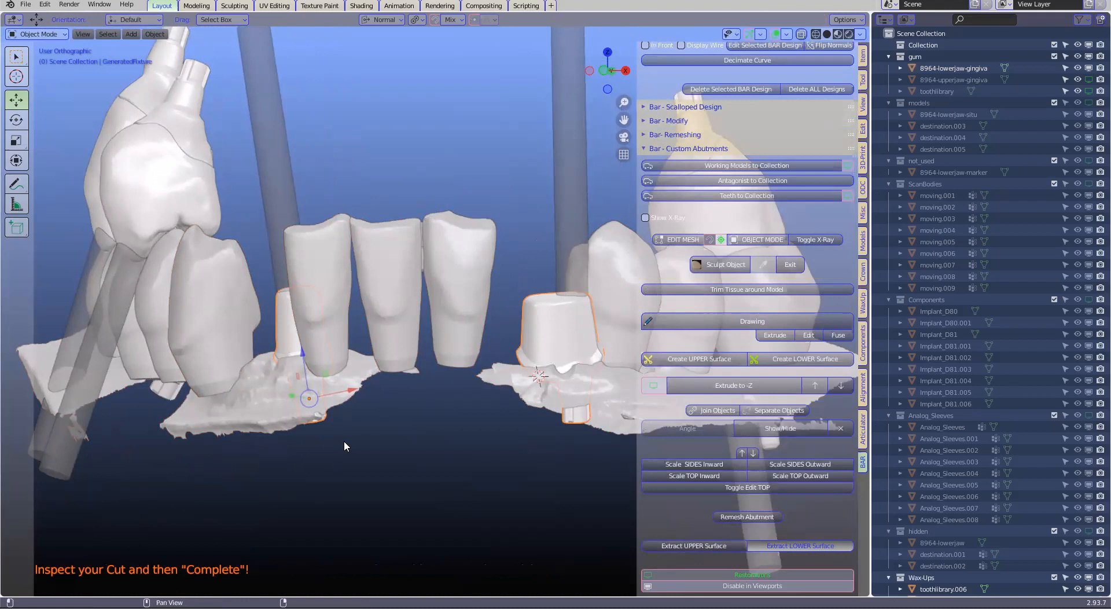
scroll(492, 304, "up", 3)
mouse_move(501, 302)
middle_mouse_down()
mouse_move(505, 267)
mouse_move(513, 307)
mouse_move(516, 294)
middle_mouse_up()
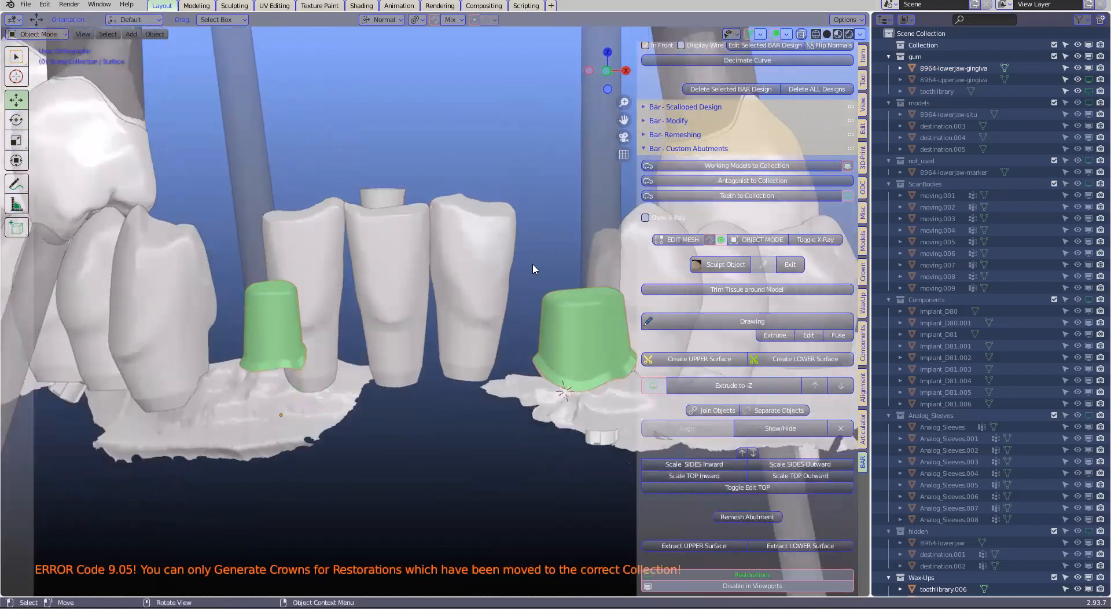
scroll(534, 269, "down", 3)
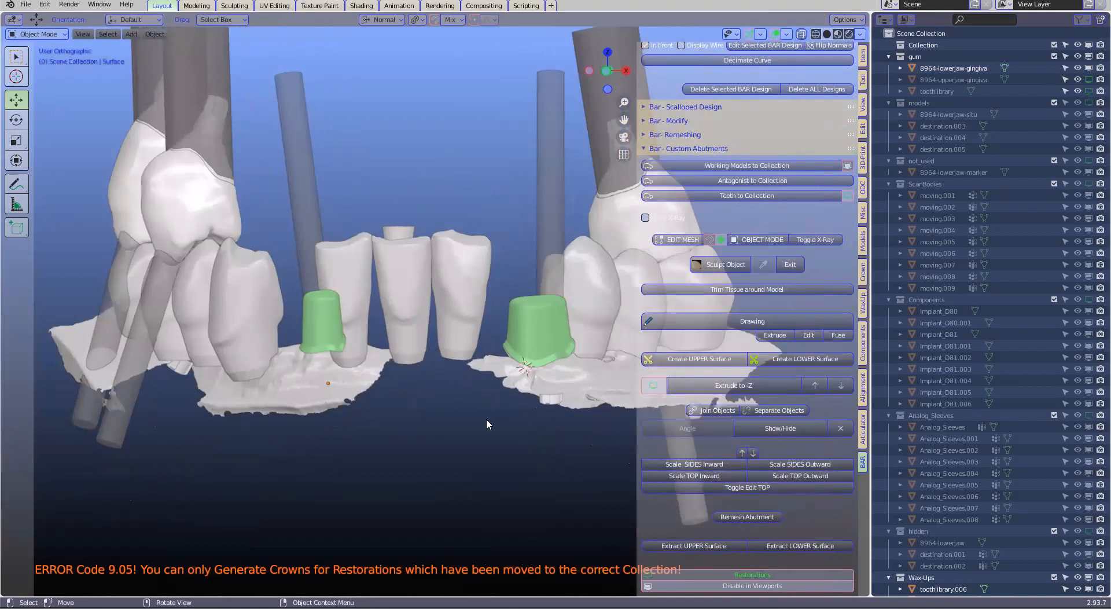
Undo the surface extraction and fixture generation back to the remeshed abutments before their borders were proposed
key("Caps_Lock")
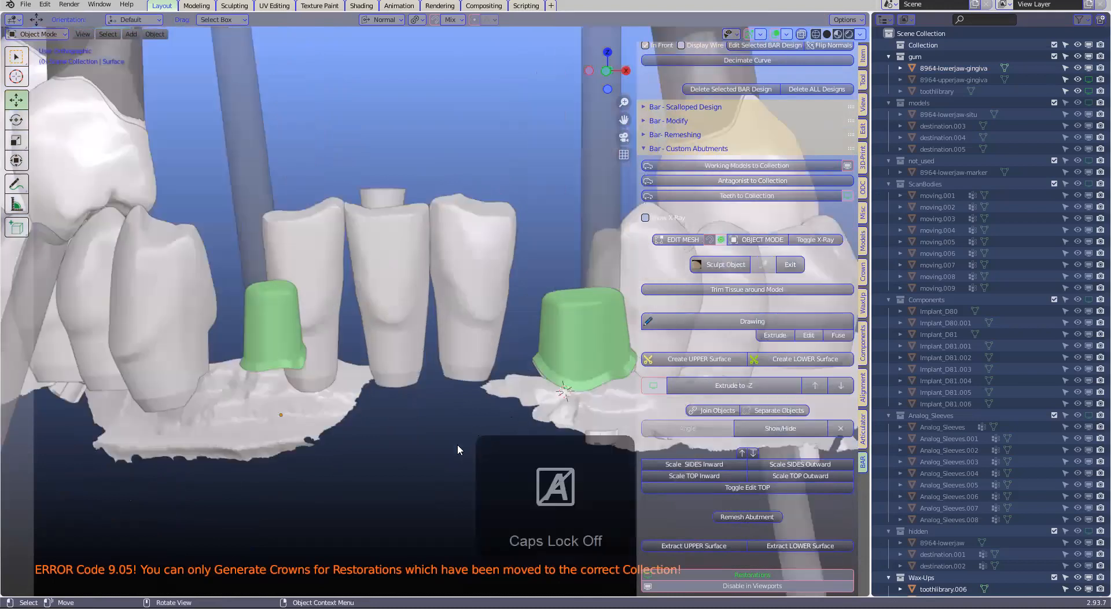
key("ctrl+z")
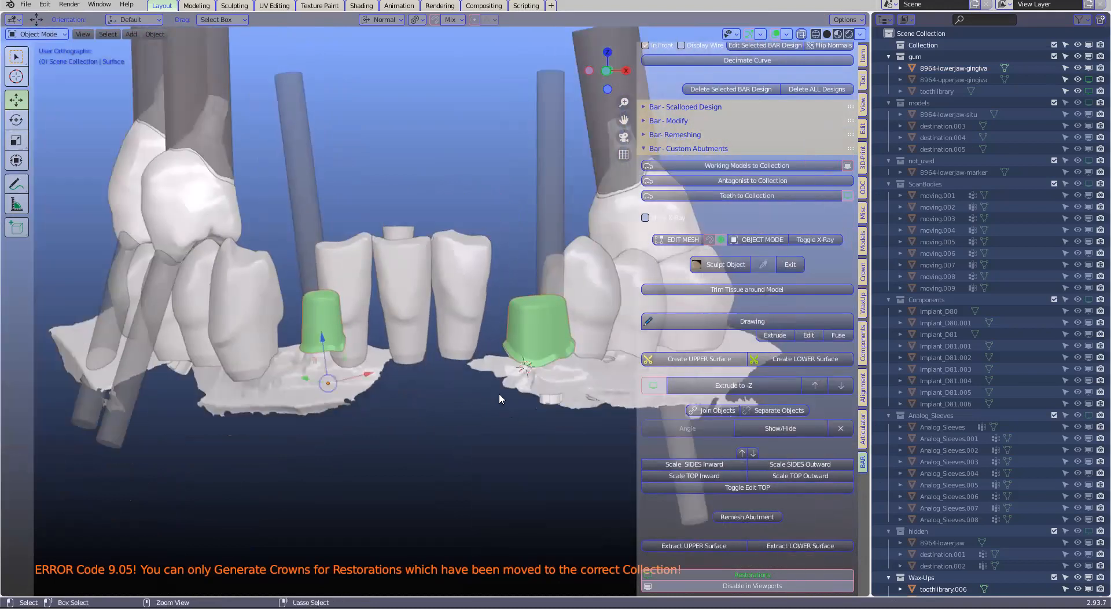
key("ctrl+z")
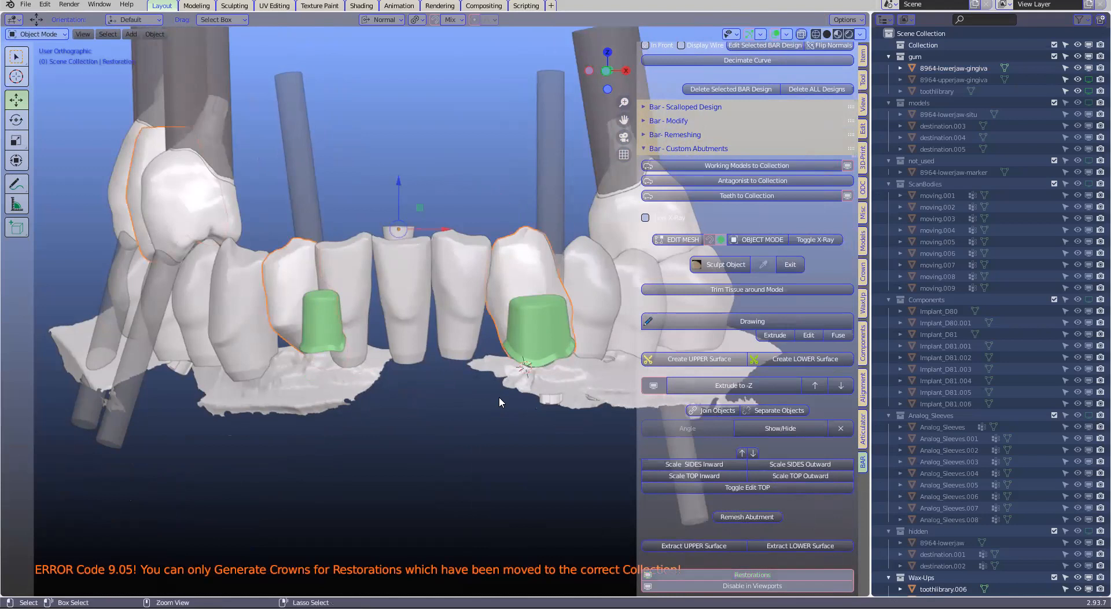
key("ctrl+z")
key("ctrl+z")
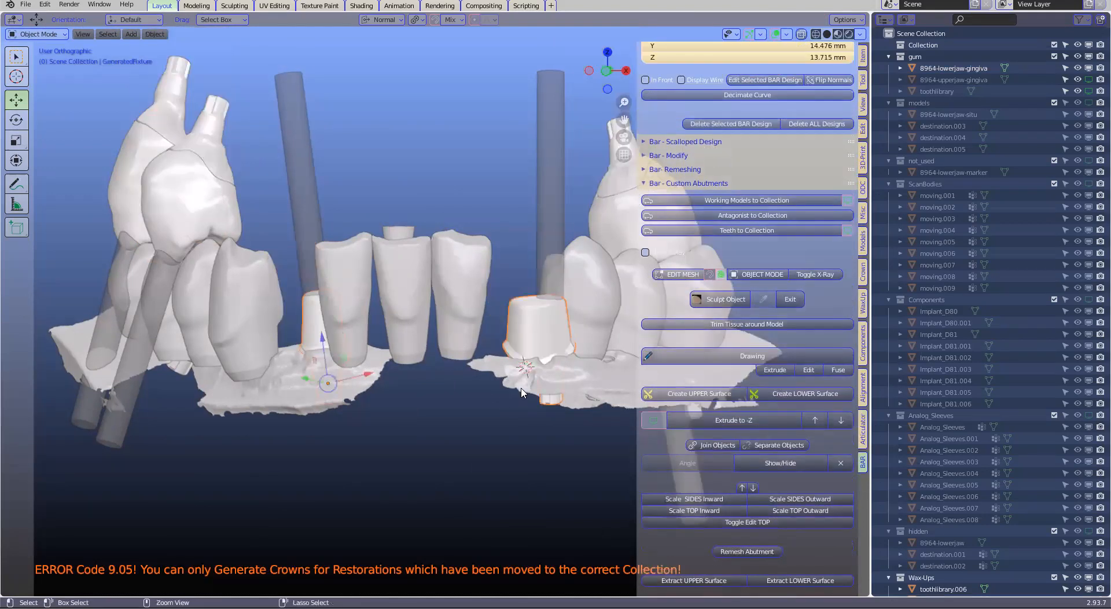
scroll(507, 391, "up", 2)
middle_click_drag(497, 379, 407, 360, "shift")
key("ctrl+z")
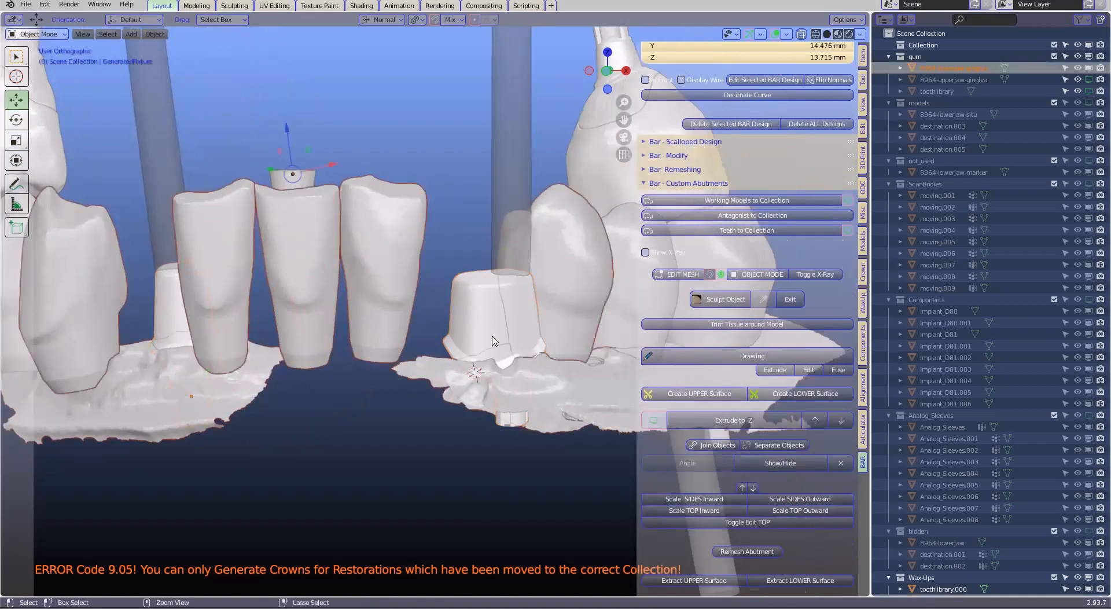
key("ctrl+z")
key("Tab")
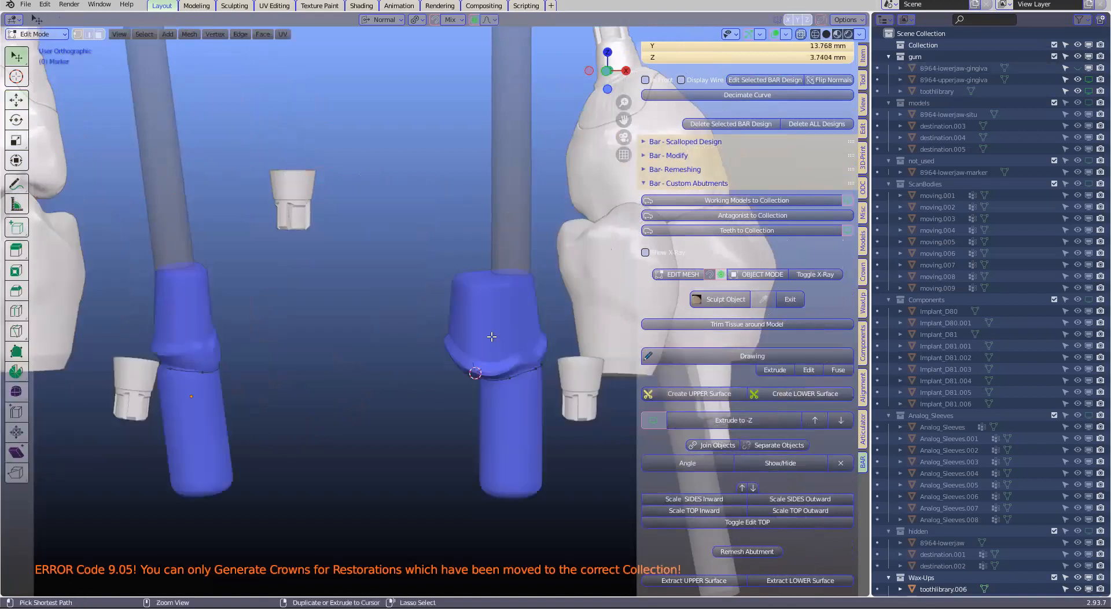
key("Tab")
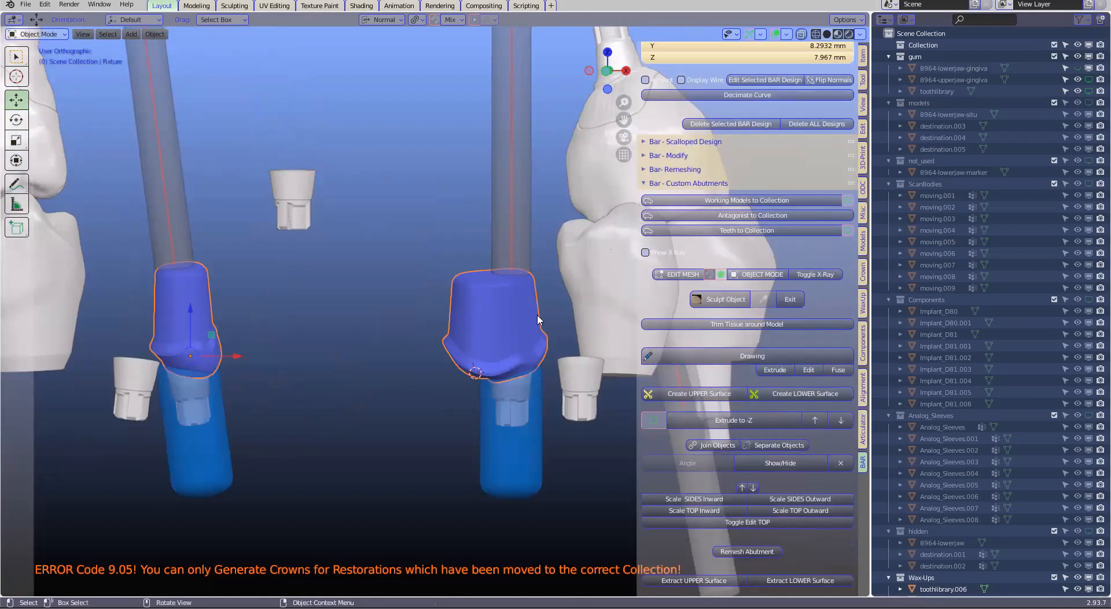
Save the scene with the remeshed custom abutments as a new file named dfbvdfg.blend
left_click(473, 305, "shift")
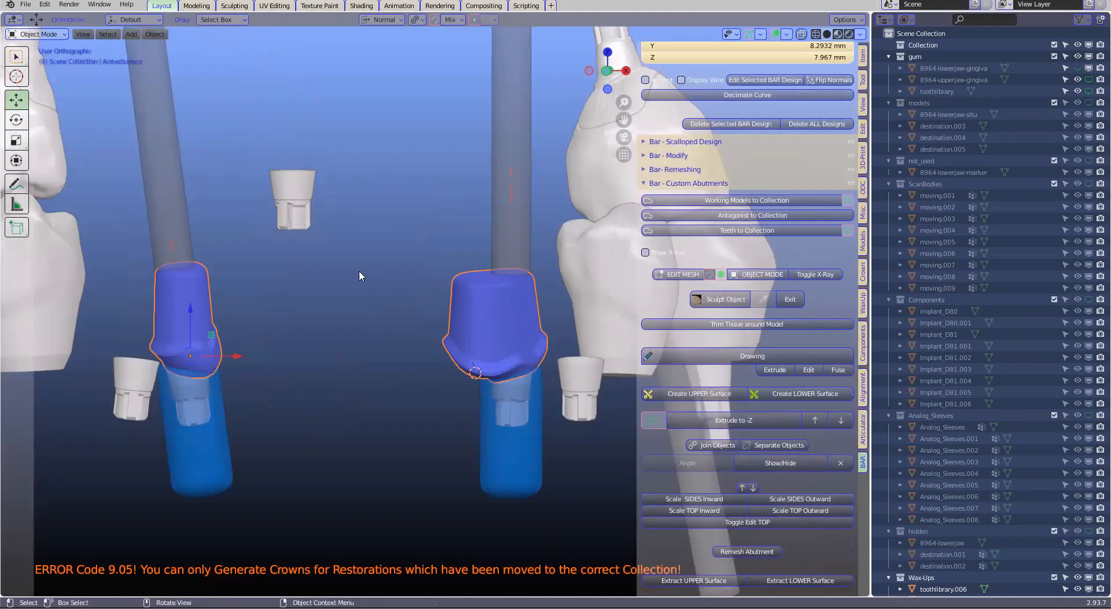
left_click(25, 4)
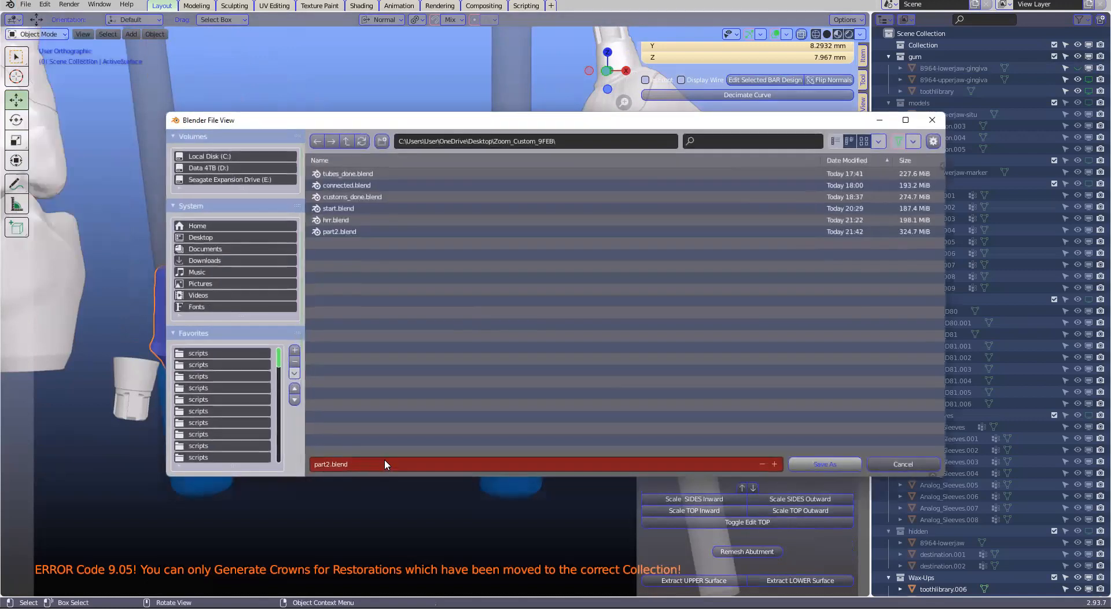
left_click(385, 463)
type("dfdfg")
double_click(833, 464)
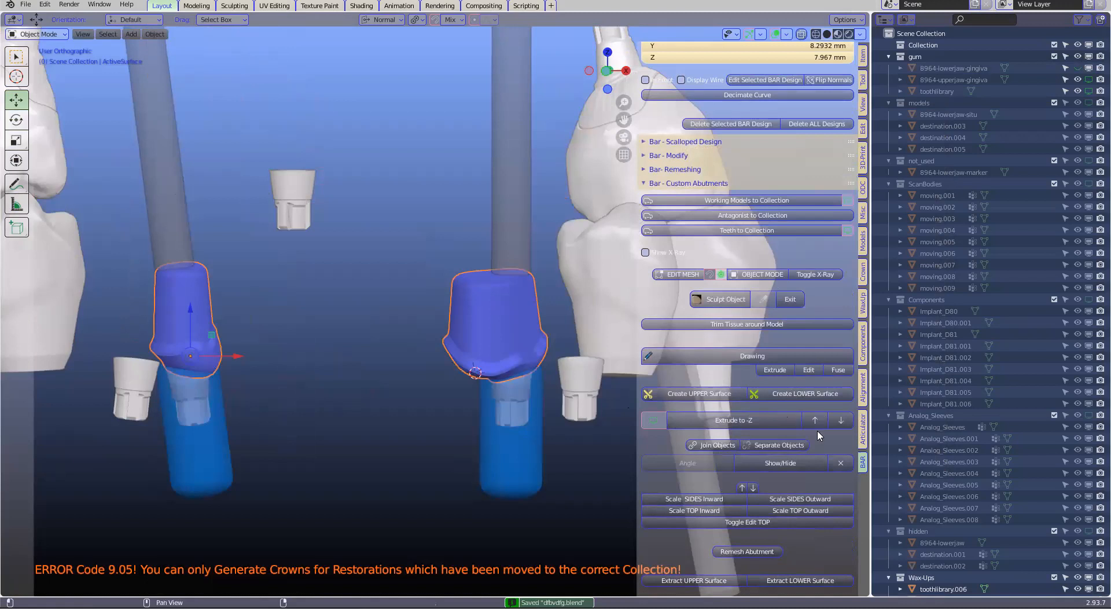
Show the transparent restorations over the custom abutments and check where the narrower abutment protrudes
left_click(660, 420)
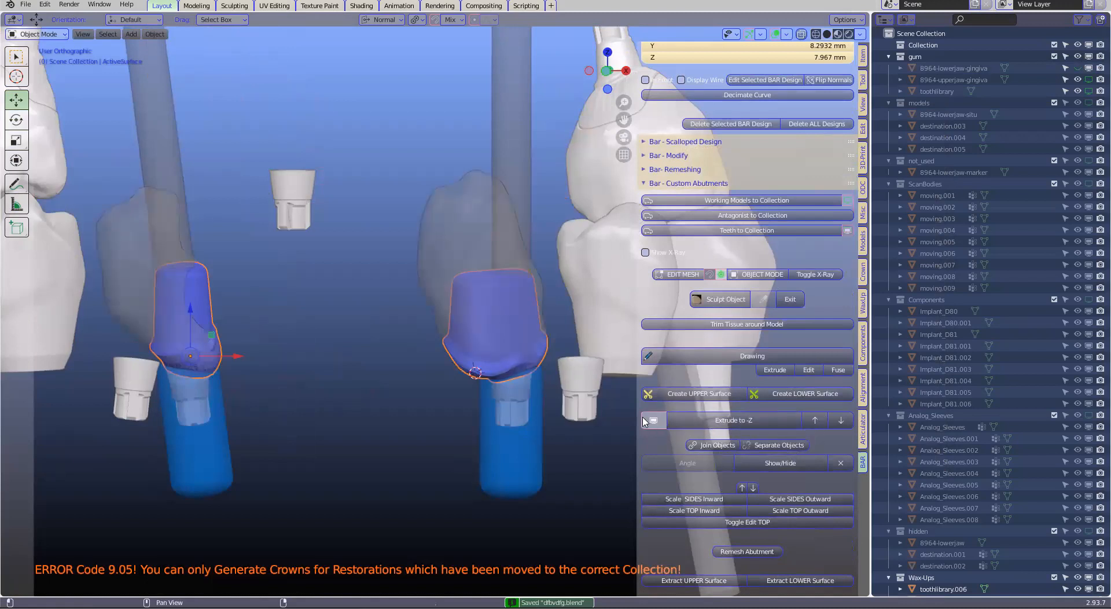
scroll(514, 330, "up", 2)
scroll(517, 321, "down", 3)
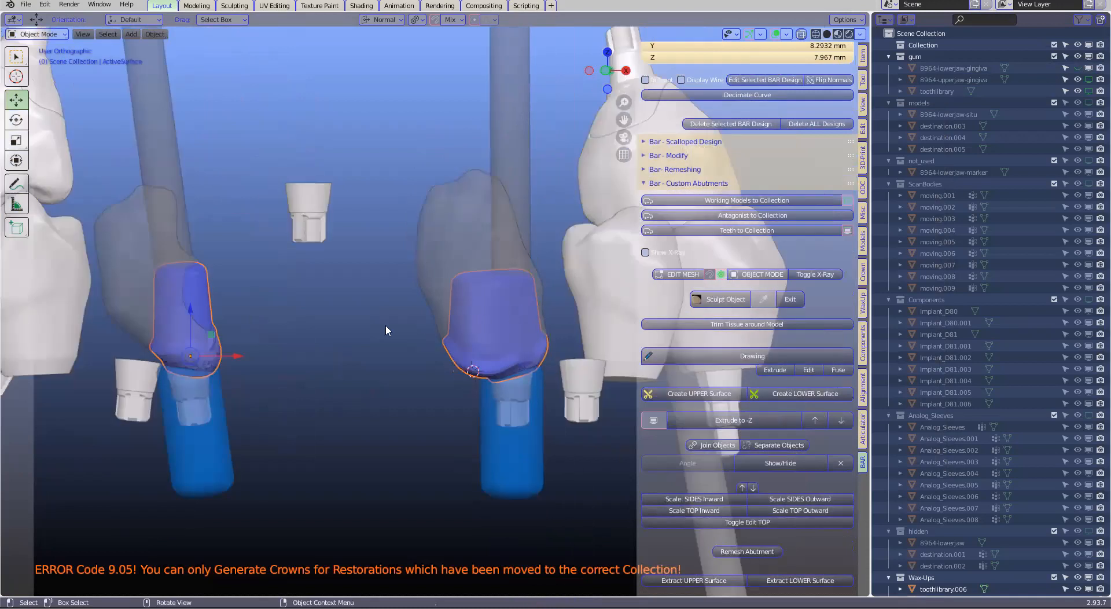
middle_click_drag(386, 326, 430, 343)
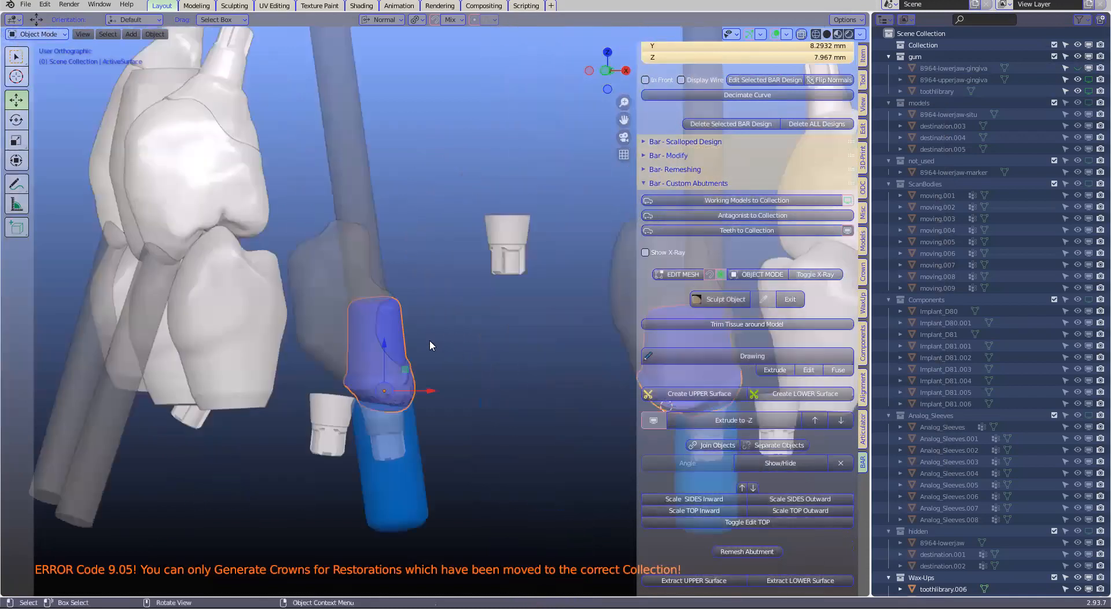
Pull the protruding upper corner of the narrower abutment about 0.55 mm inward, towards the inside of the transparent tooth, with smooth proportional editing
key("Tab")
scroll(391, 334, "up", 2)
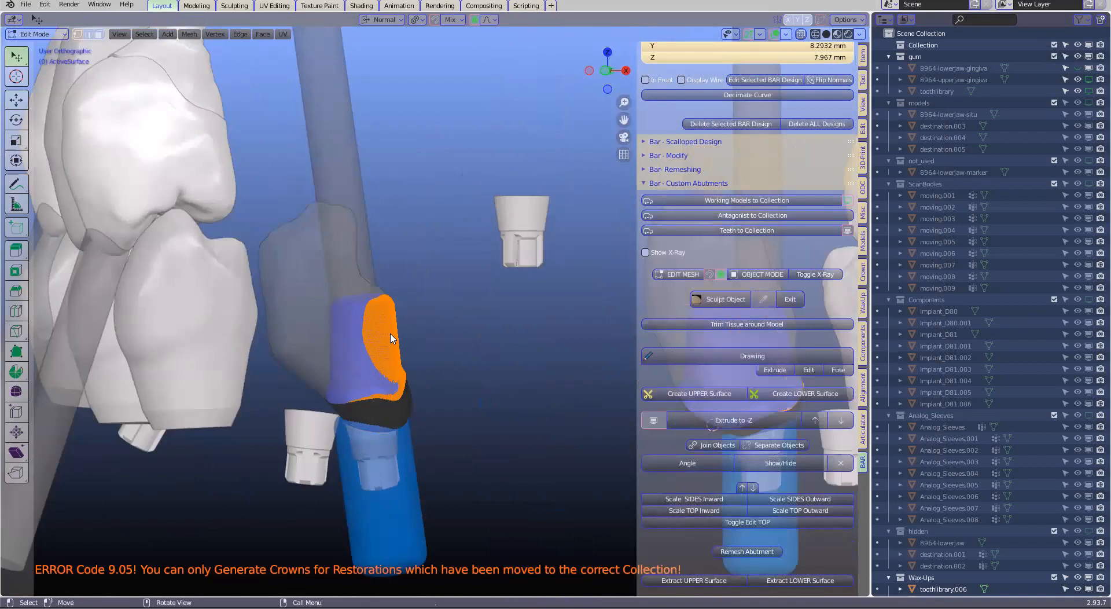
scroll(393, 330, "up", 3)
left_click(387, 311)
middle_click_drag(386, 311, 383, 306)
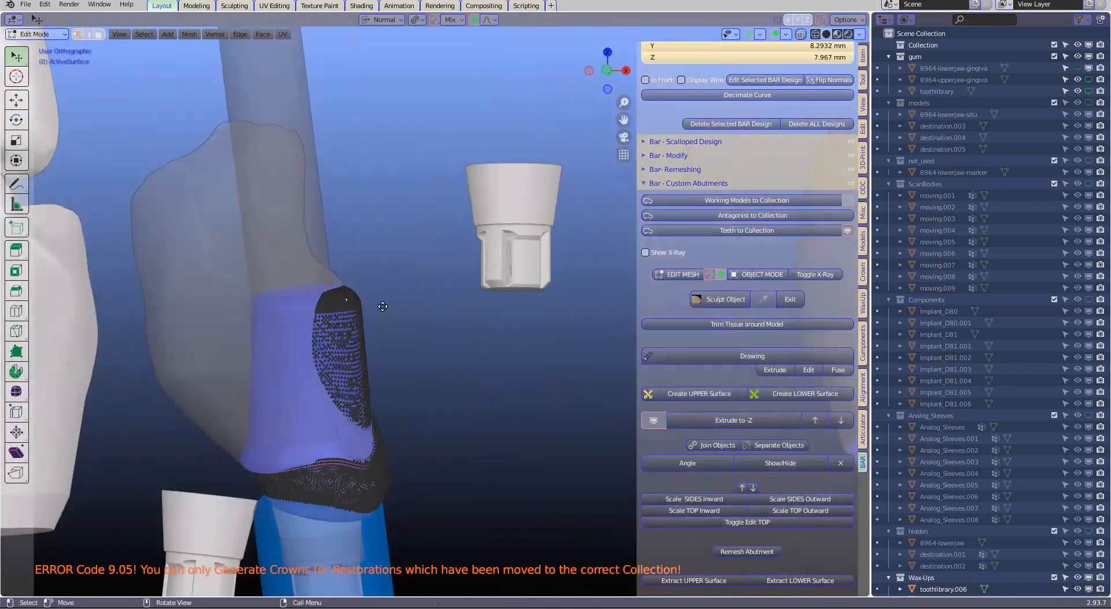
key("g")
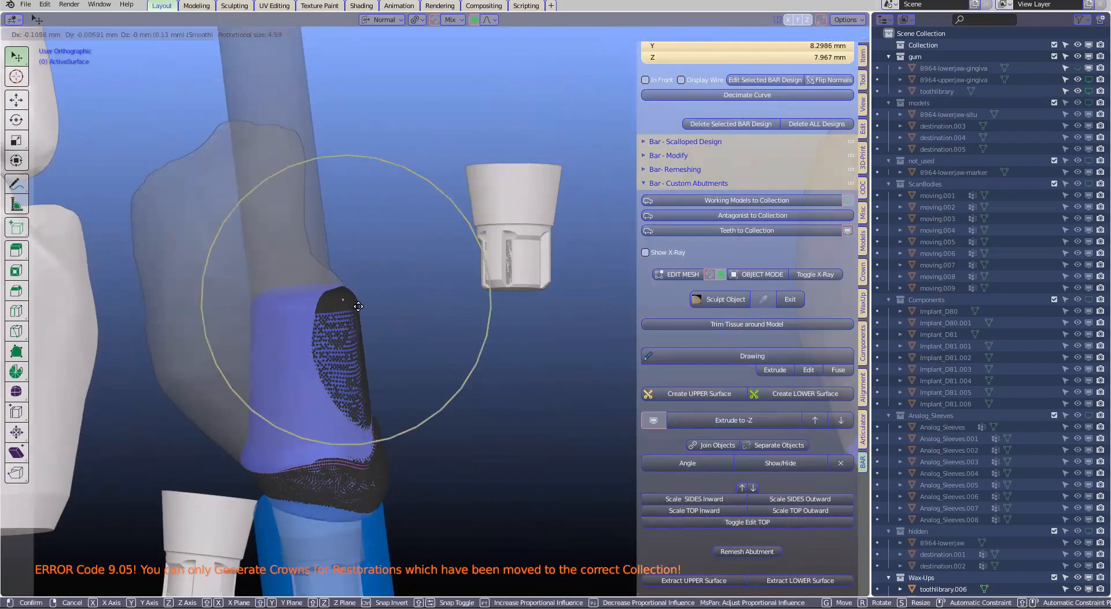
left_click(335, 361)
Pull the narrower abutment's protruding side and upper edge further inward using a proportional size of 3.14, hiding the restorations for the edge
key("g")
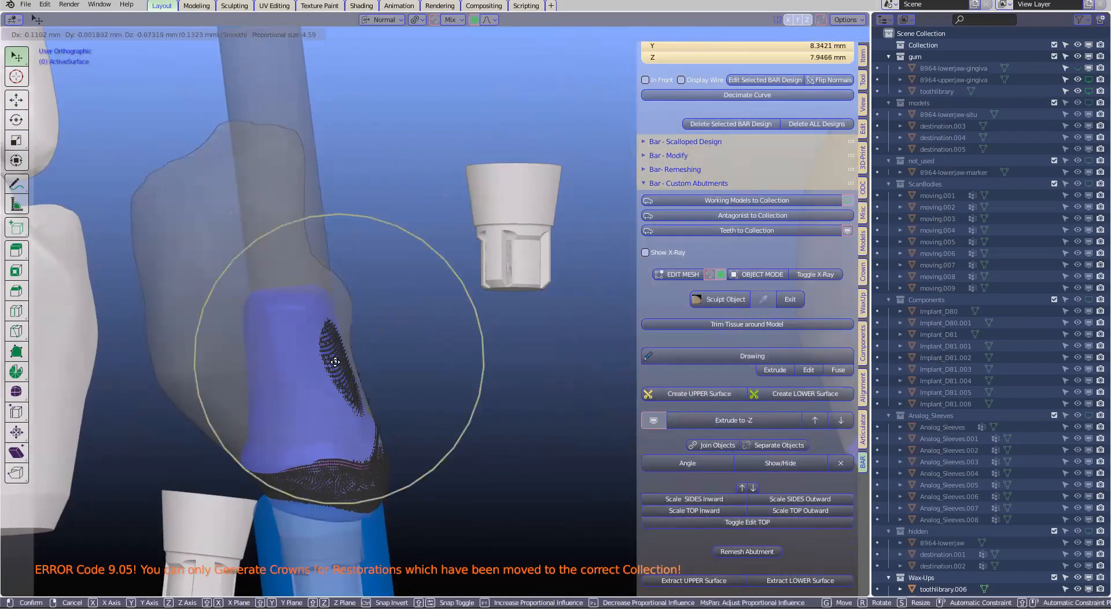
scroll(331, 363, "up", 4)
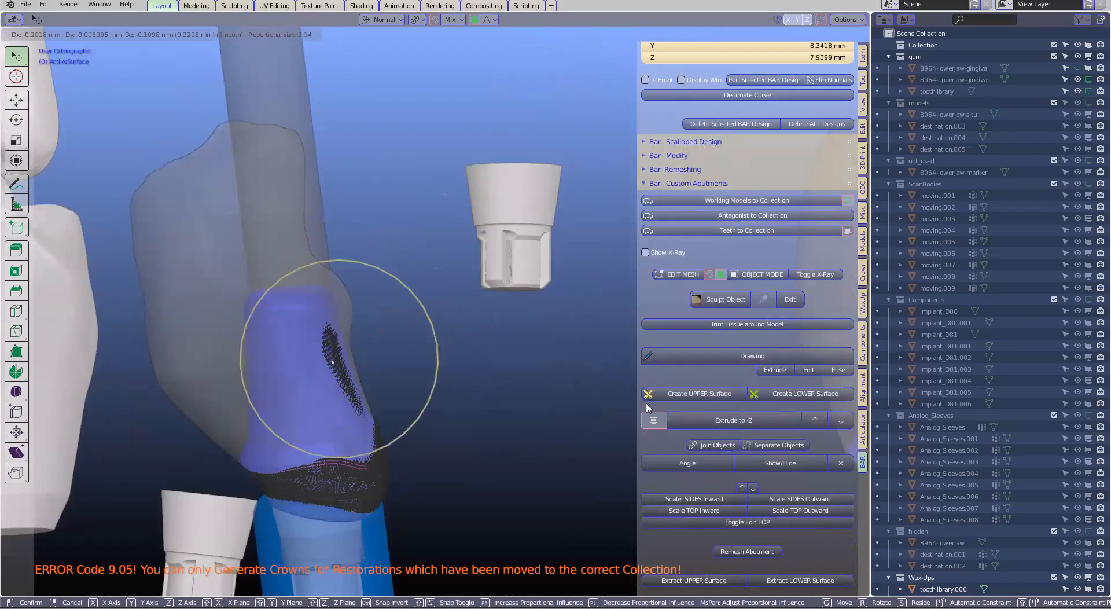
left_click(332, 362)
left_click(657, 421)
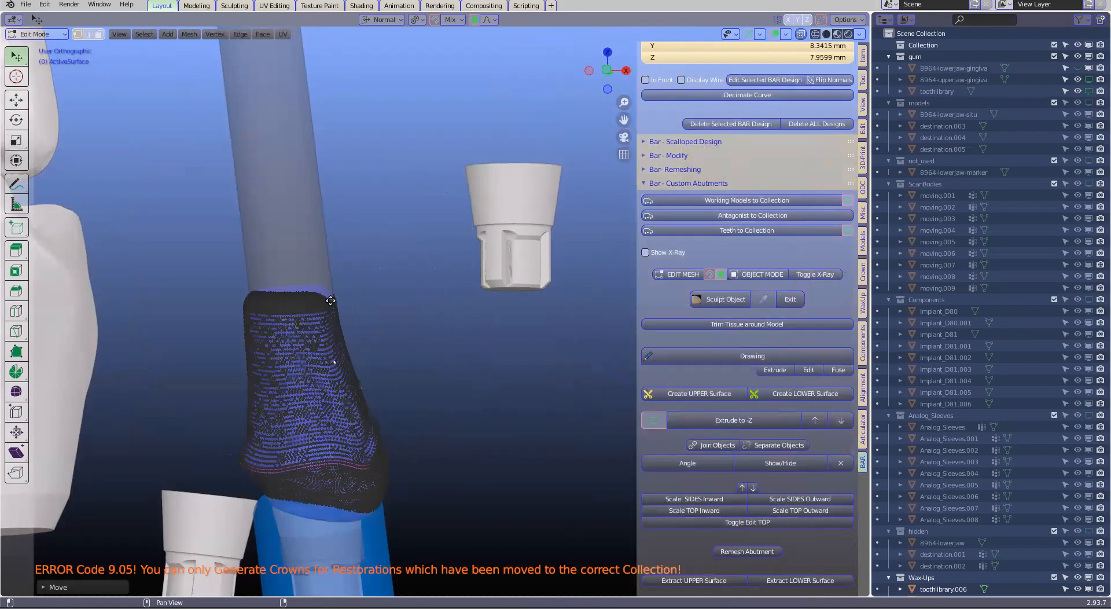
key("g")
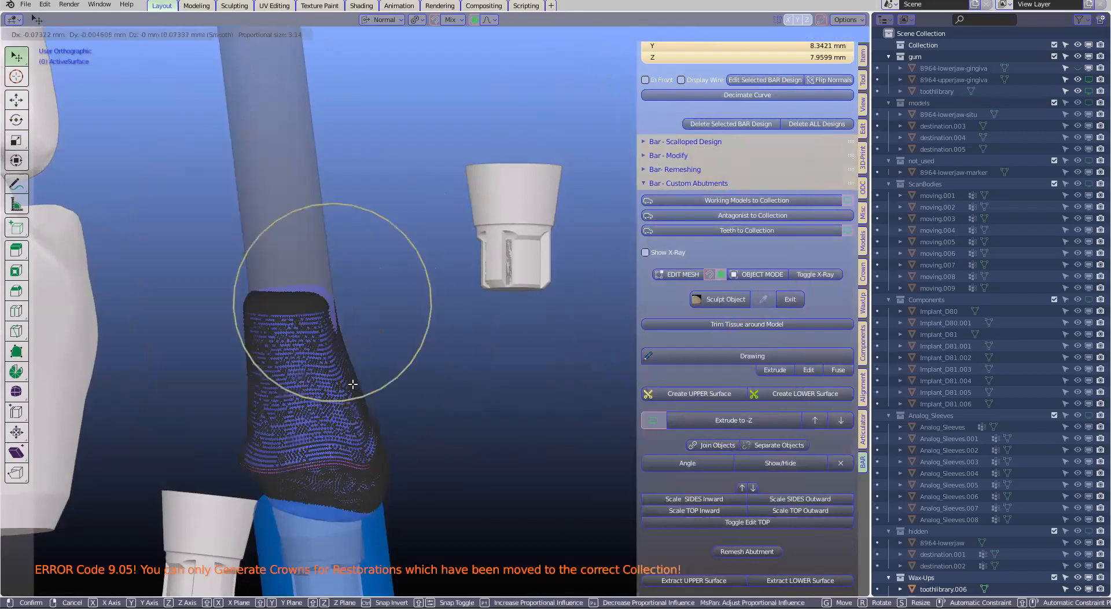
left_click(676, 403)
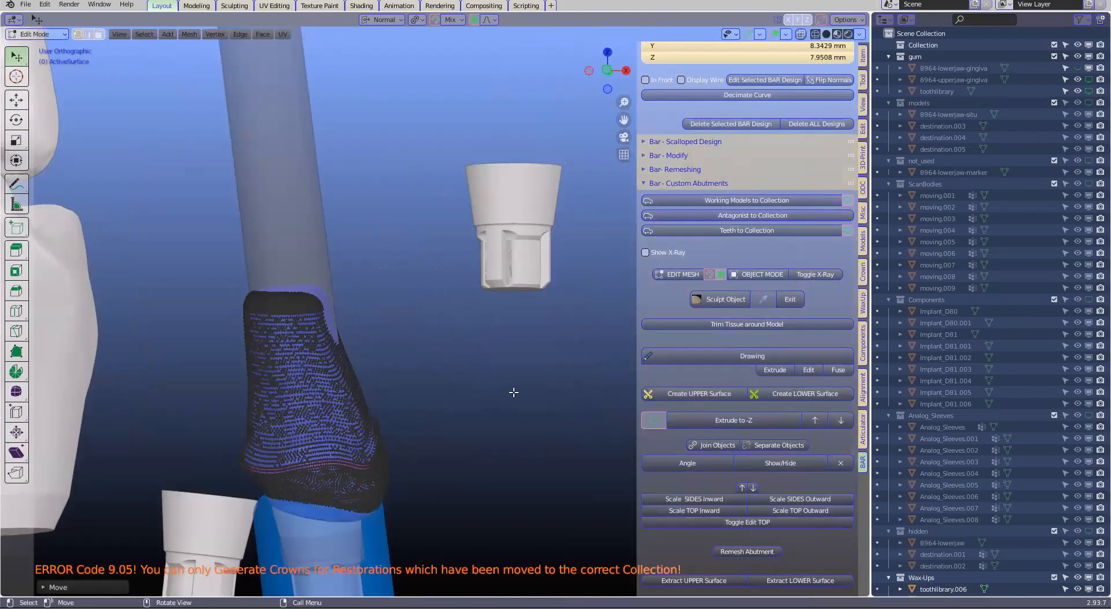
Show the restorations and raise the top of the wider abutment about 1.89 mm along Z with smooth proportional editing at size 3.14
scroll(400, 400, "down", 2)
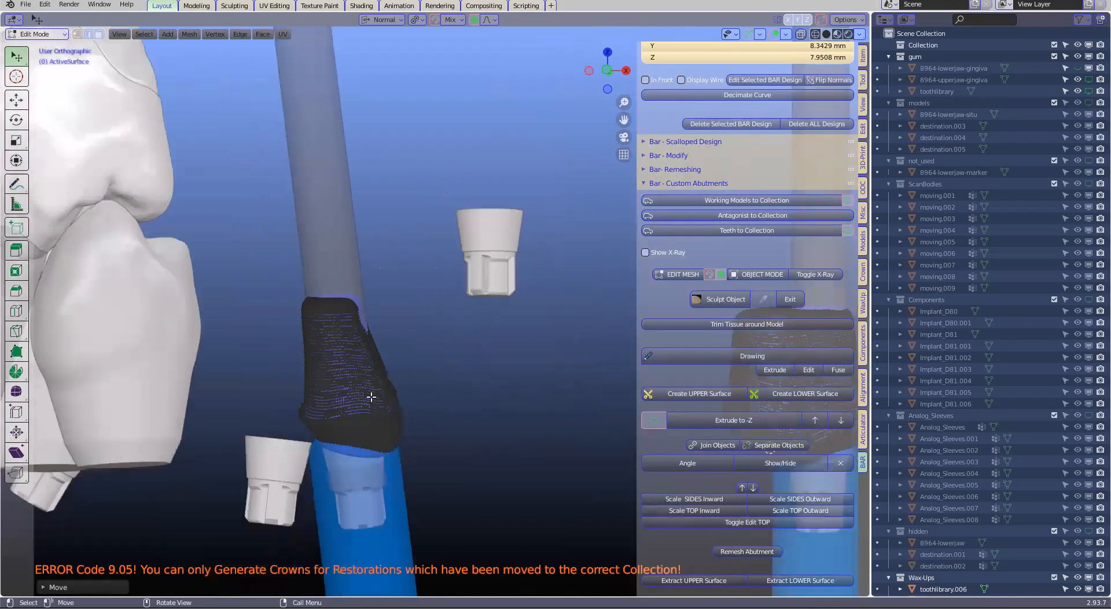
mouse_move(510, 344)
middle_mouse_down("shift")
mouse_move(550, 364)
mouse_move(522, 355)
middle_mouse_up("shift")
scroll(551, 337, "up", 1)
left_click(659, 420)
scroll(521, 354, "down", 1)
key("g")
key("z")
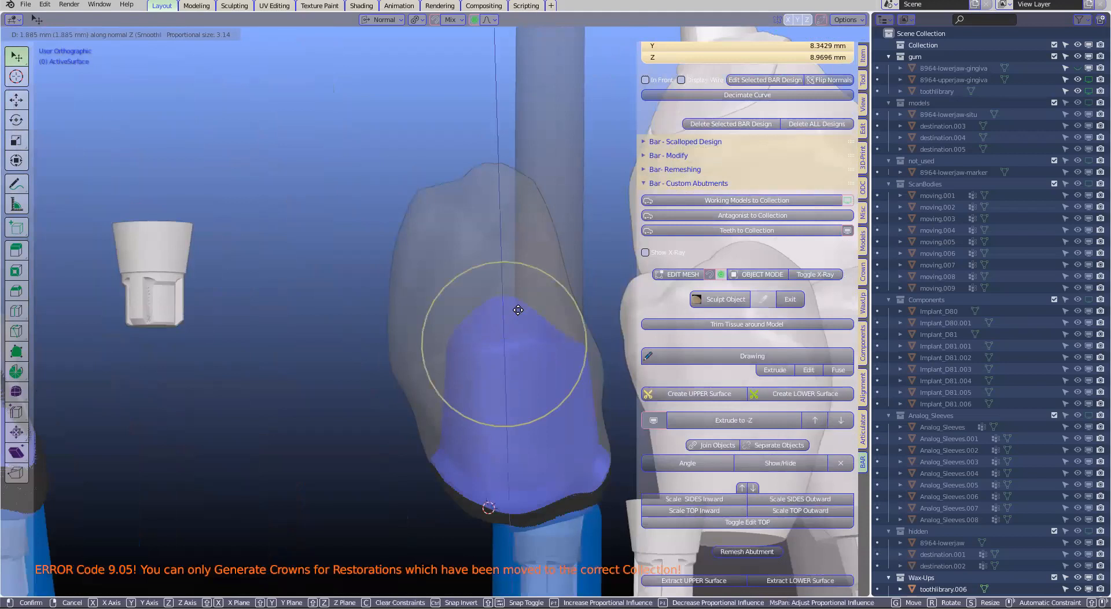
left_click(518, 310)
Move the side of the wider abutment about 0.72 mm inward with smooth proportional editing, checking it with restorations hidden and shown, and leave mesh editing
left_click(651, 420)
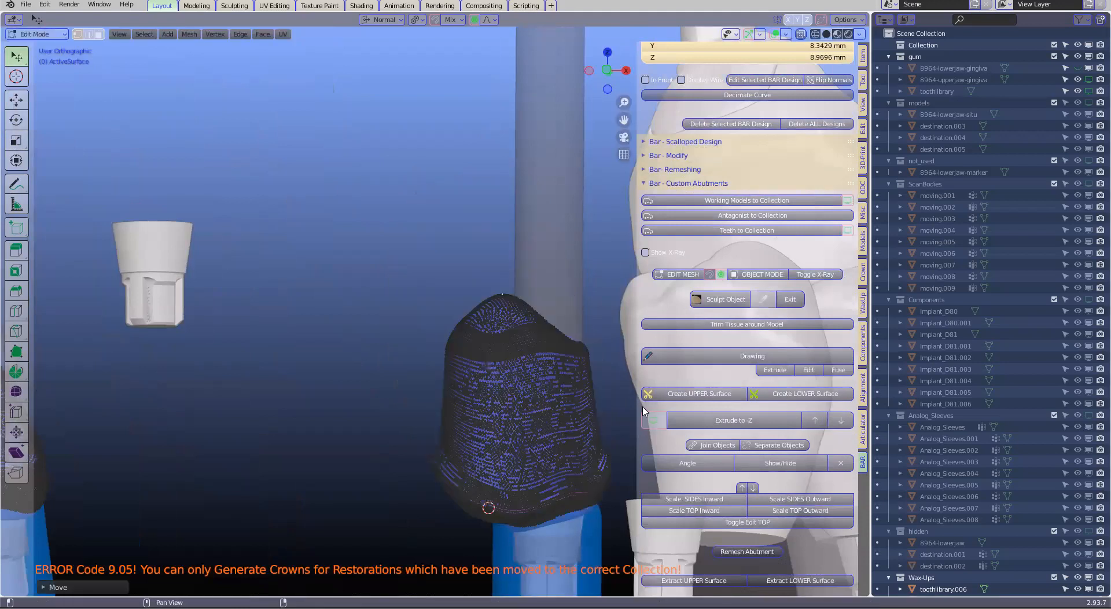
middle_click_drag(503, 374, 527, 364)
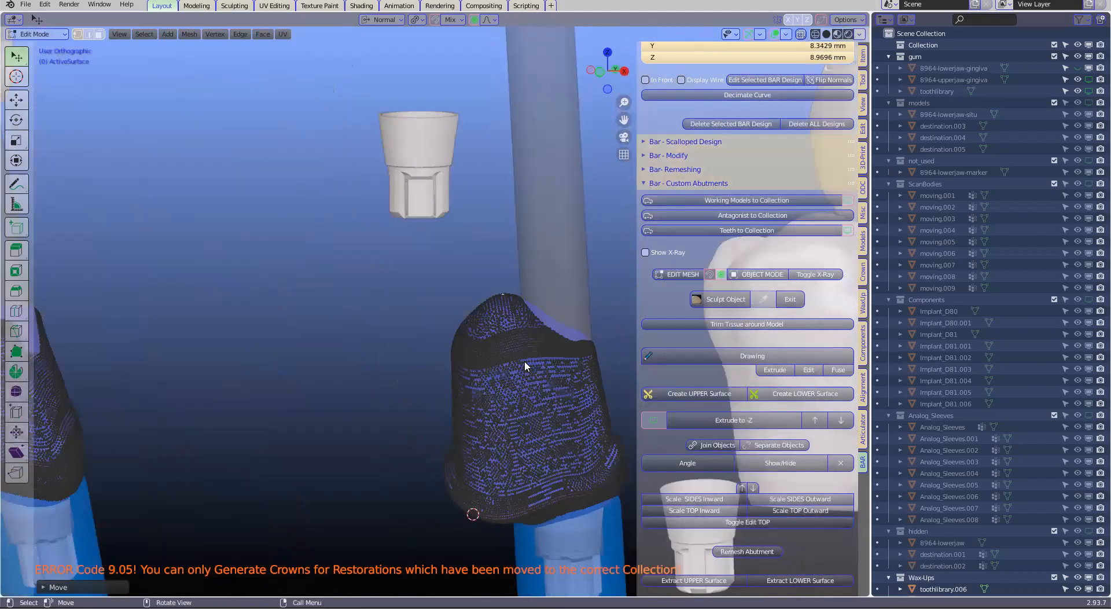
middle_click_drag(530, 326, 650, 425)
scroll(655, 422, "up", 1)
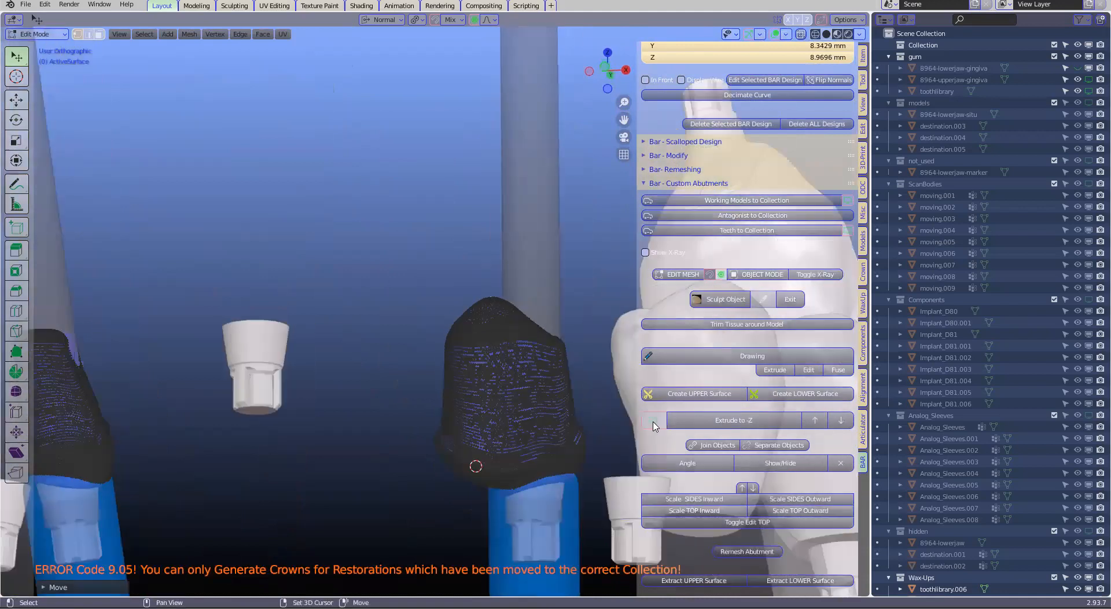
scroll(653, 426, "down", 2)
left_click(653, 426)
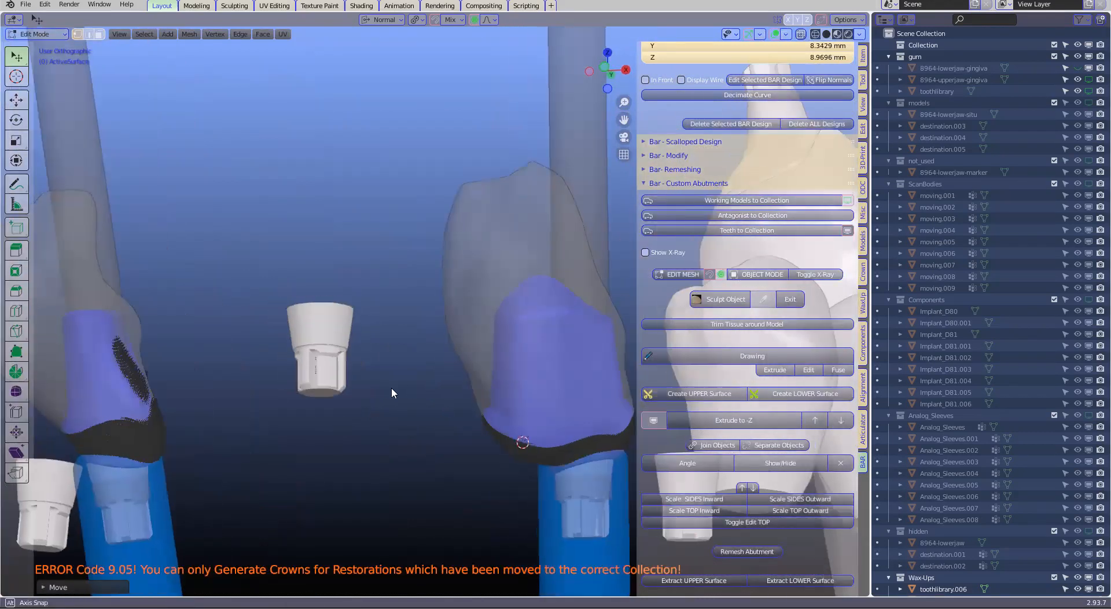
middle_click_drag(391, 389, 501, 338)
key("g")
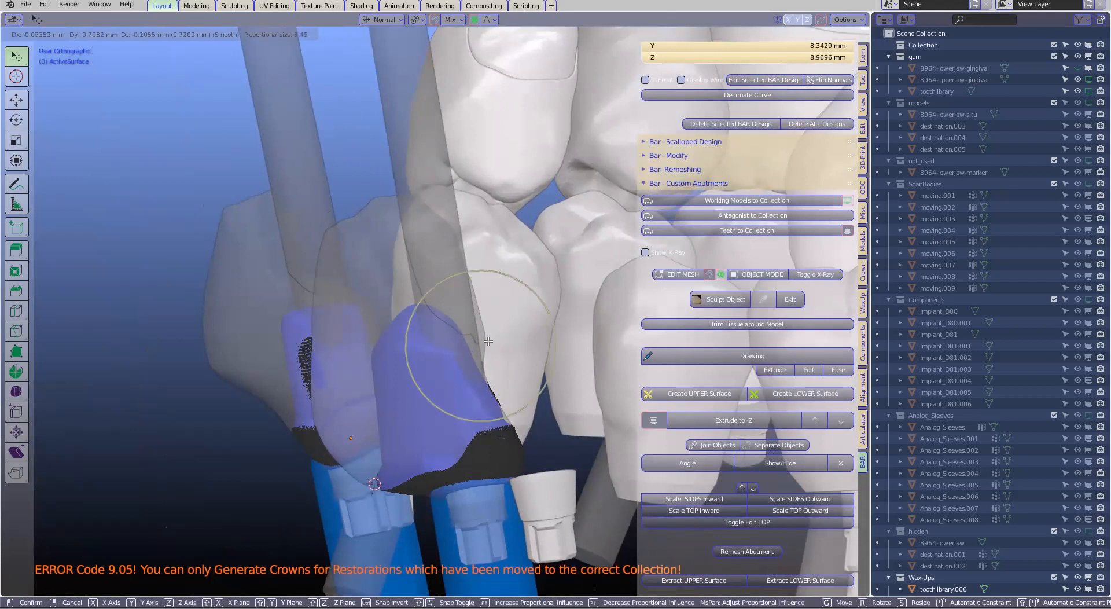
left_click(486, 342)
mouse_move(486, 343)
middle_mouse_down()
mouse_move(527, 351)
mouse_move(255, 340)
mouse_move(380, 335)
mouse_move(467, 352)
middle_mouse_up()
key("Tab")
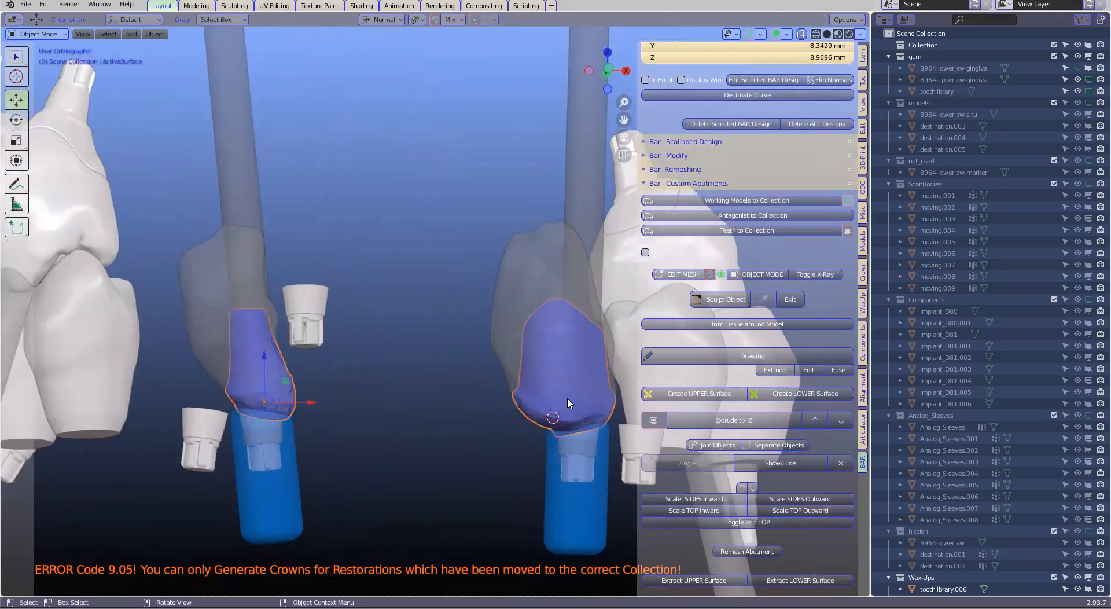
Check both reshaped abutments inside the transparent restorations and hide the restorations
middle_click_drag(561, 401, 513, 405)
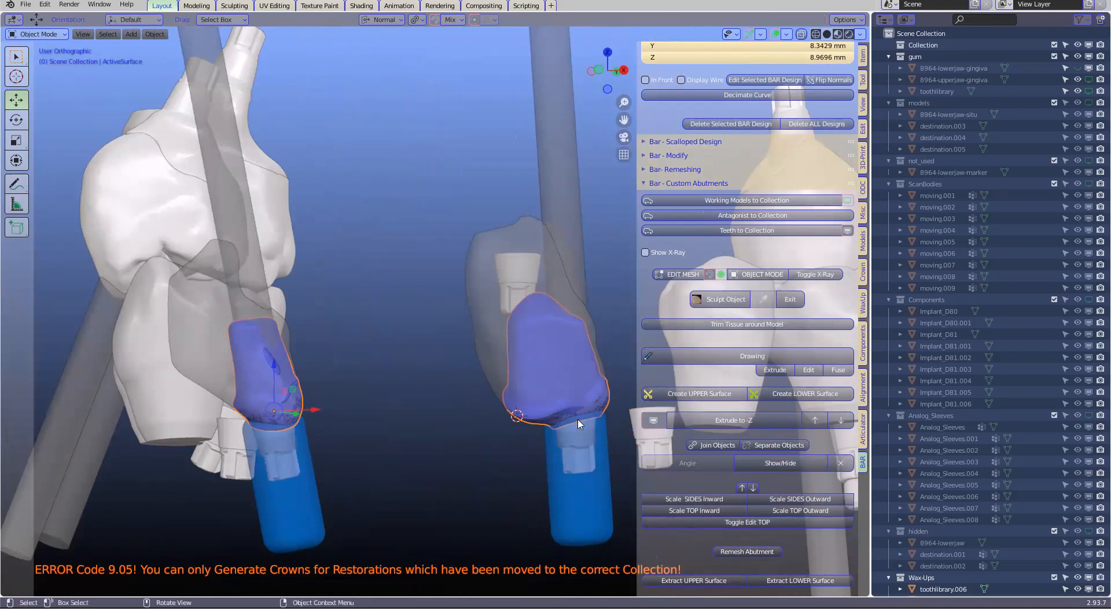
left_click(652, 422)
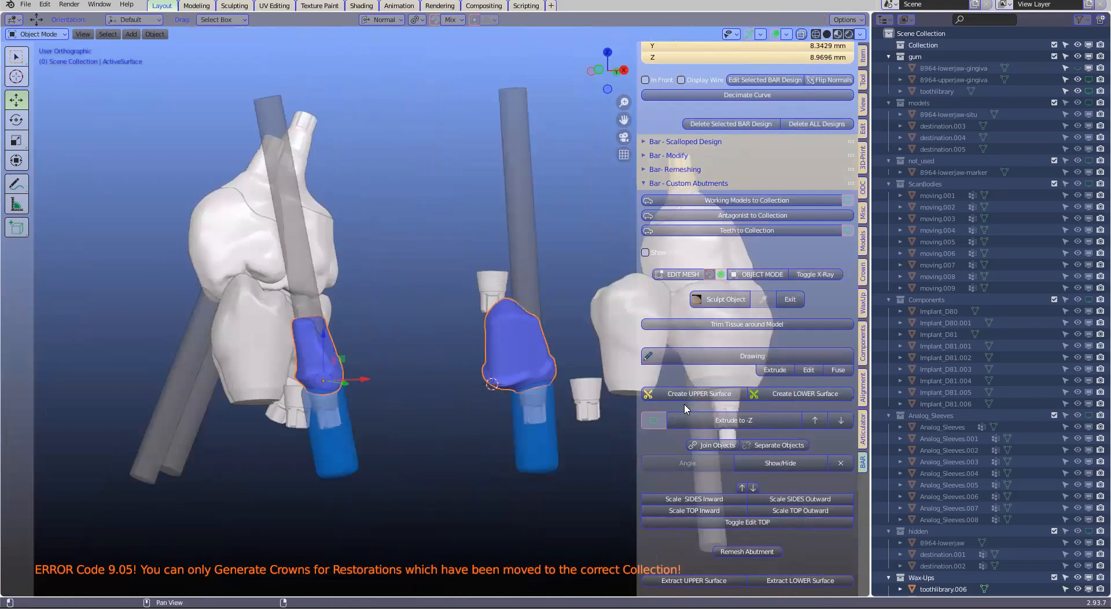
middle_click_drag(532, 415, 557, 405)
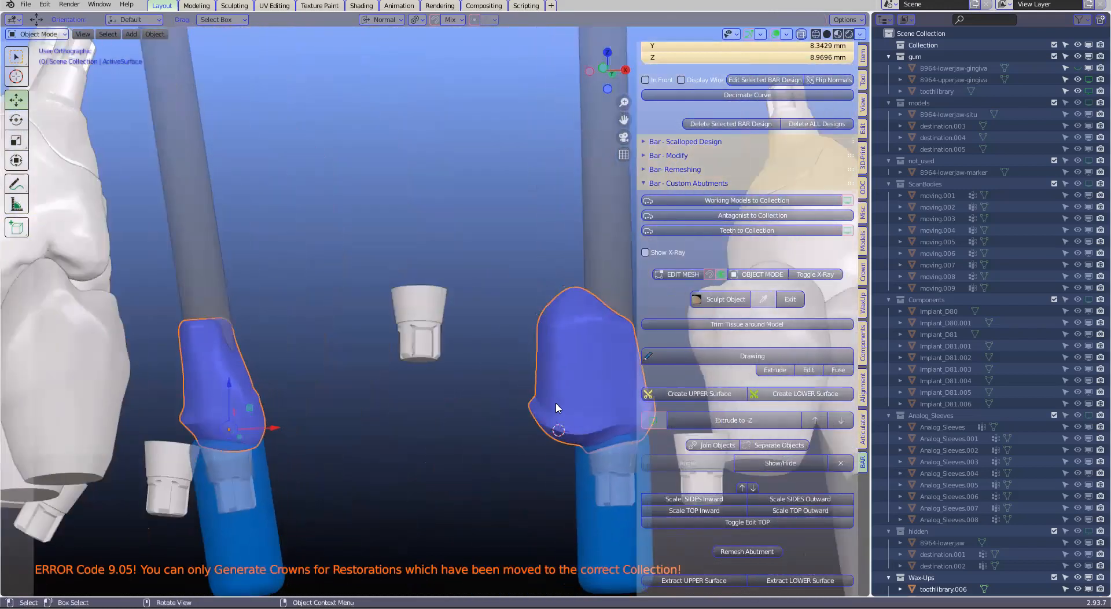
scroll(556, 405, "down", 2)
scroll(841, 464, "down", 1)
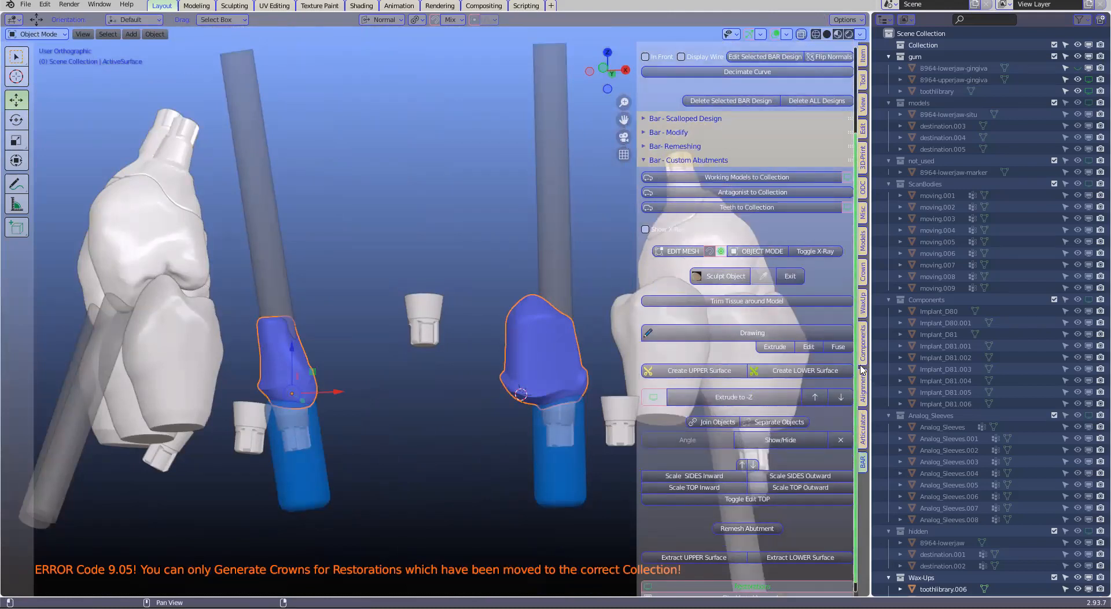
left_click(867, 276)
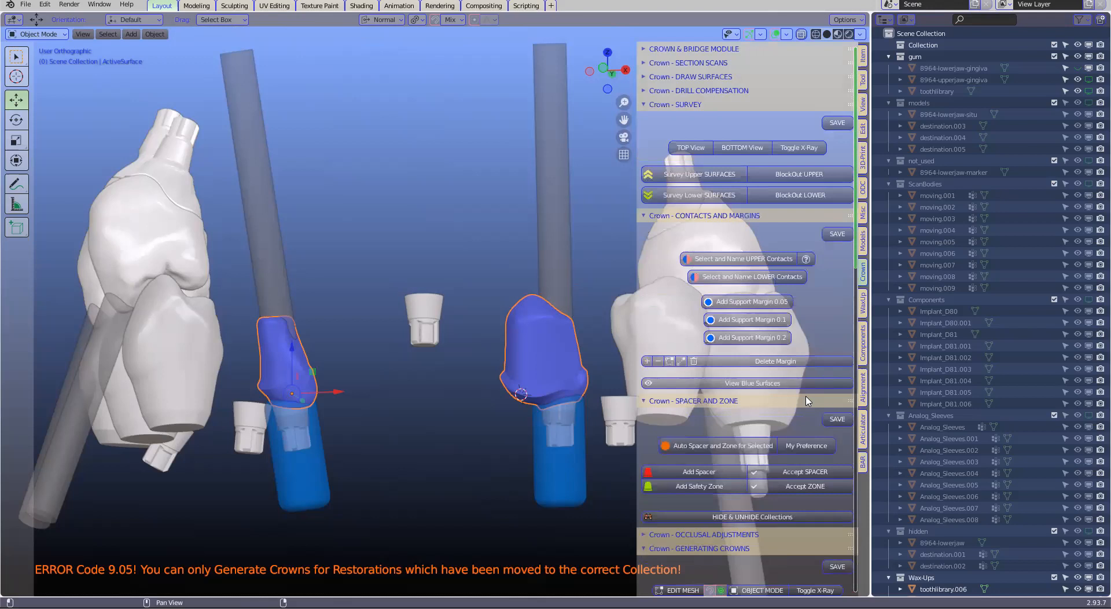
scroll(405, 410, "up", 1)
scroll(366, 415, "up", 1)
middle_click_drag(295, 400, 443, 302, "shift")
left_click(862, 457)
Open the abutment mesh for editing and pull the outer base edge of the narrower abutment inward over its fixture, using proportional size 1.77
scroll(376, 380, "up", 2)
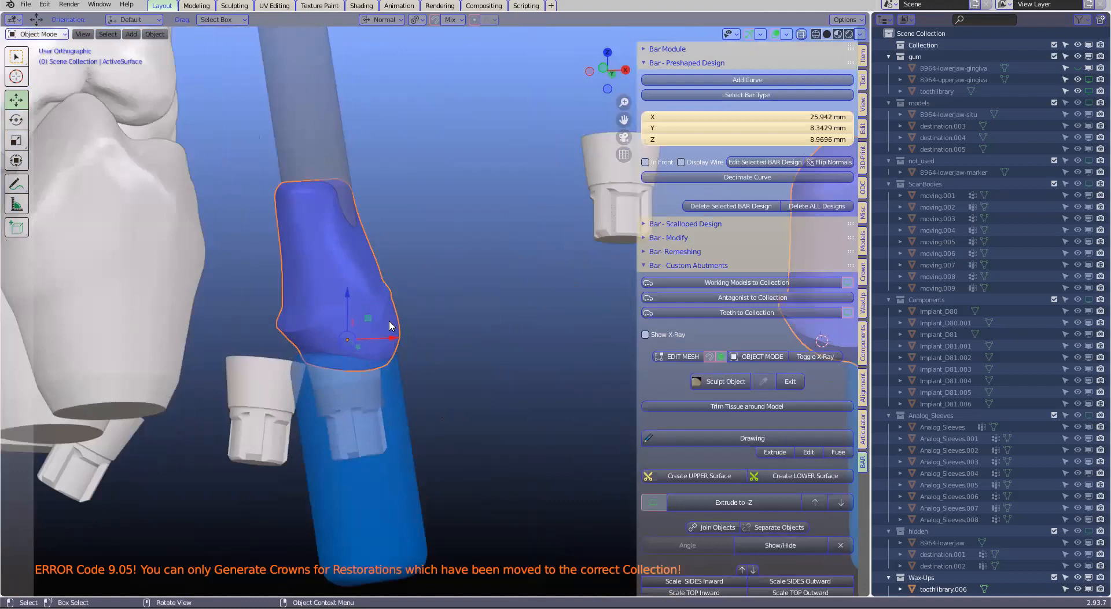
scroll(679, 362, "down", 4)
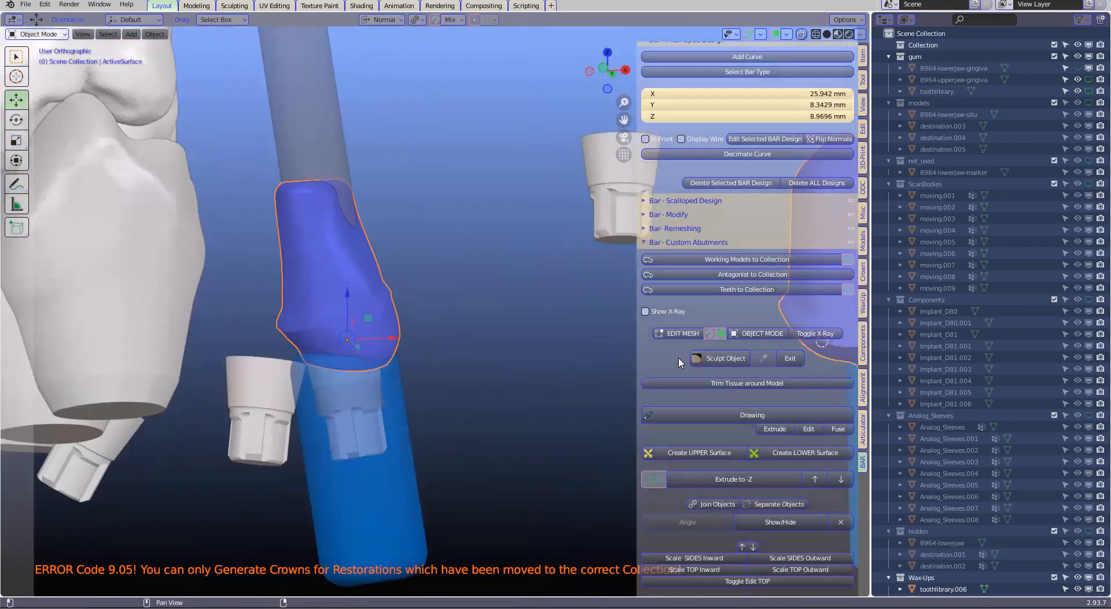
scroll(682, 292, "down", 3)
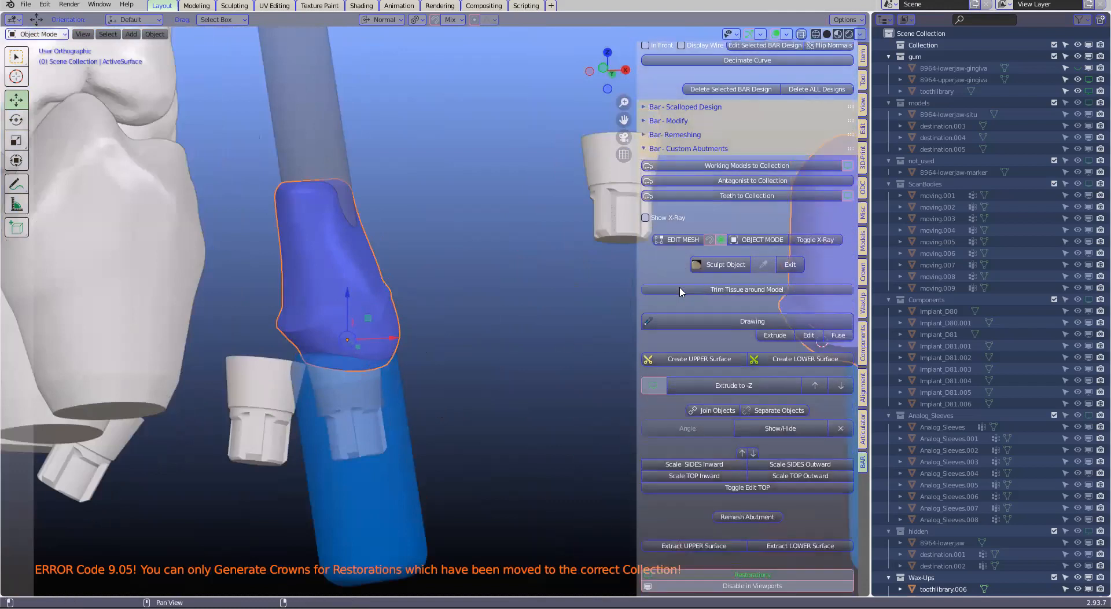
left_click(684, 241)
scroll(335, 390, "up", 2)
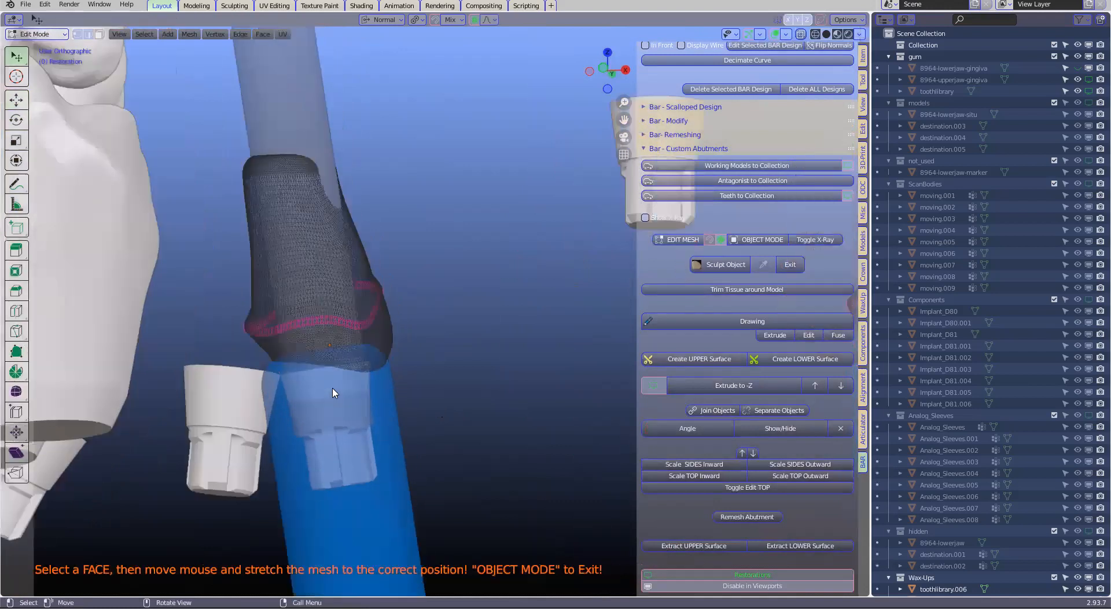
left_click(365, 372)
middle_click_drag(365, 372, 369, 366)
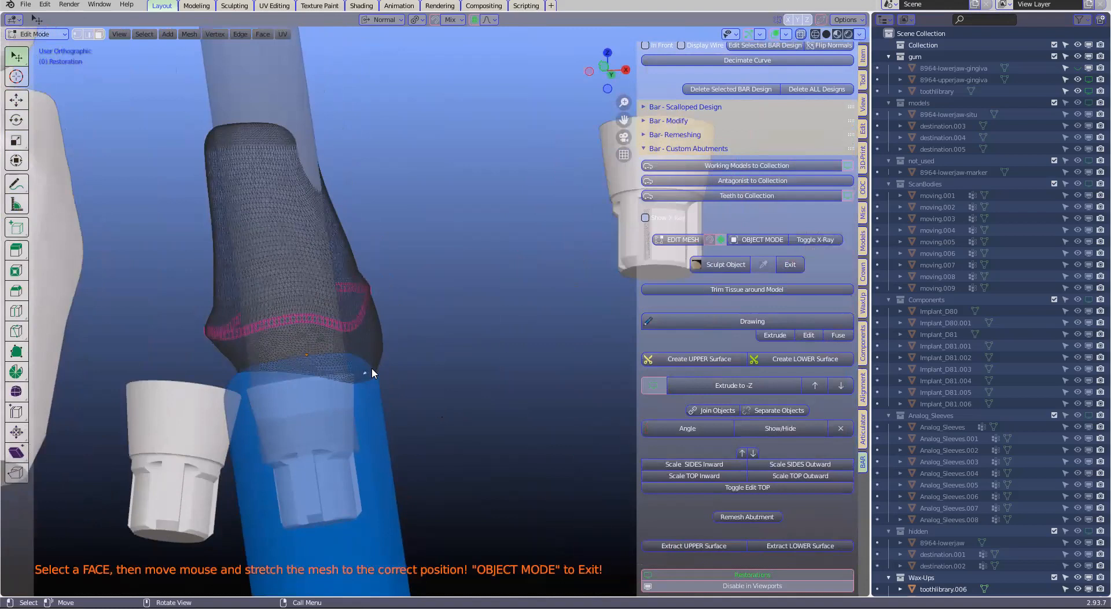
key("g")
scroll(370, 373, "up", 9)
scroll(368, 373, "up", 1)
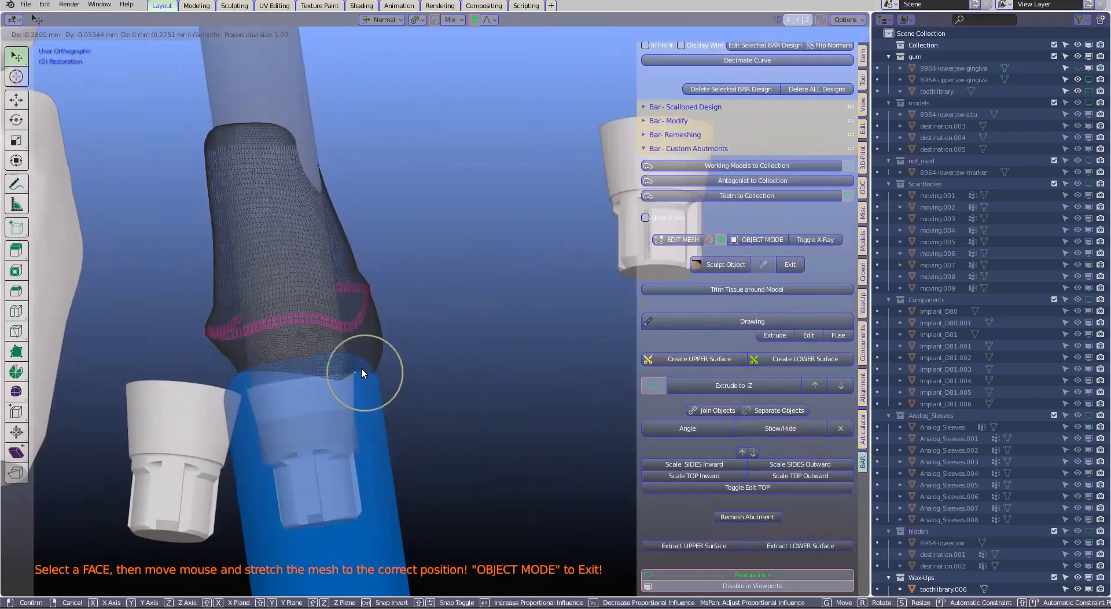
scroll(352, 373, "down", 3)
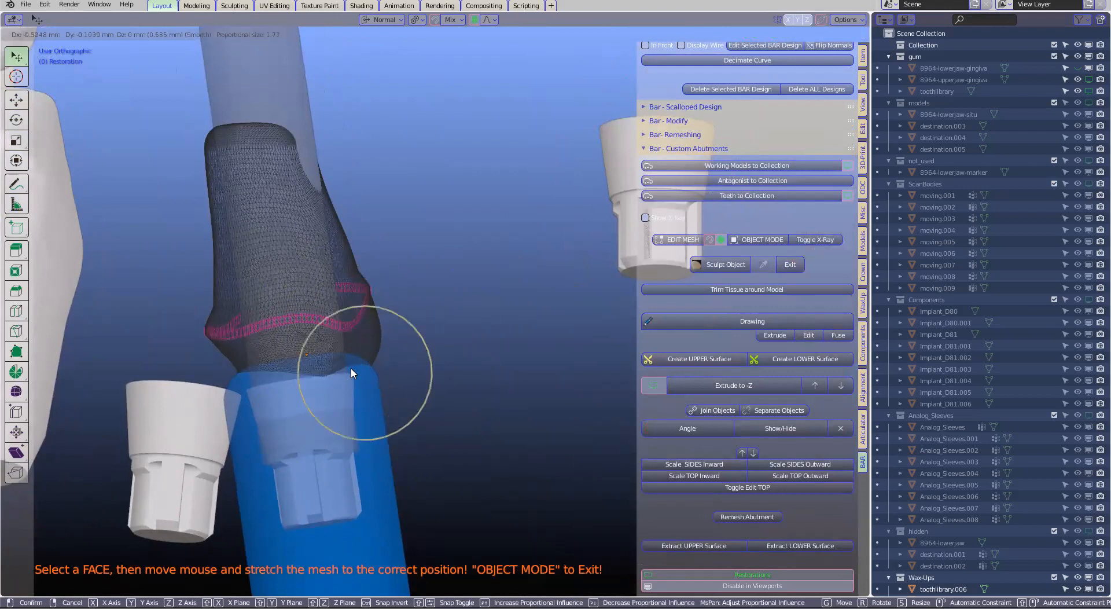
left_click(359, 370)
Adjust another point on the narrower abutment's base edge towards its fixture with the same proportional influence, and return to object mode
middle_click_drag(359, 370, 389, 351)
left_click_drag(389, 351, 377, 356)
left_click(367, 379)
middle_click_drag(339, 379, 316, 378)
key("g")
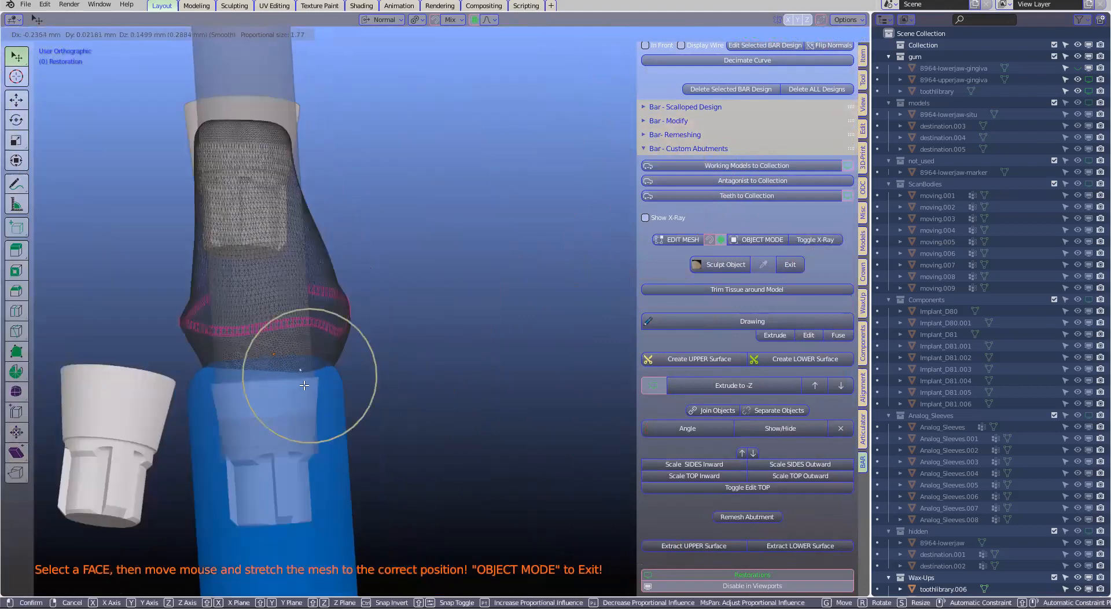
left_click(323, 389)
scroll(466, 392, "down", 2)
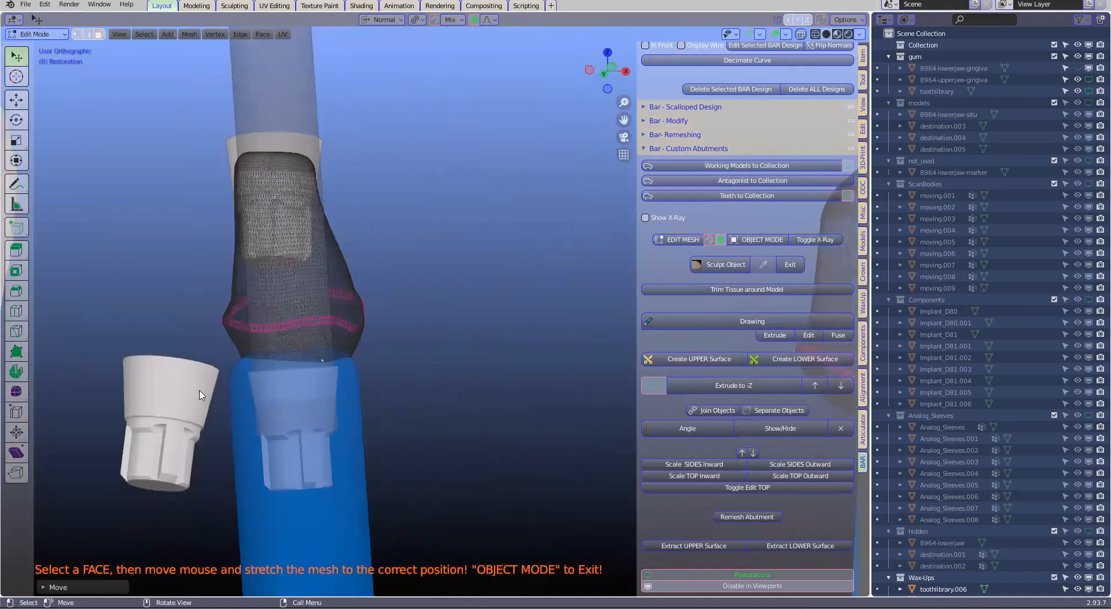
key("Tab")
Raise the base edge of the wider abutment about 0.48 mm with smooth proportional editing to meet its fixture, and return to object mode
scroll(623, 378, "down", 2)
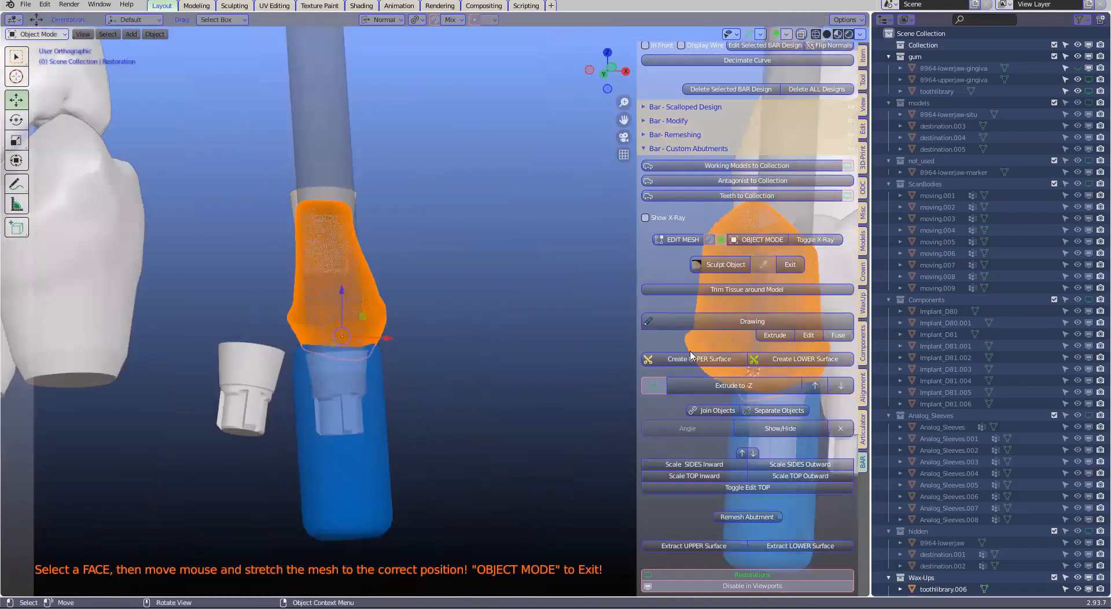
middle_click_drag(688, 358, 684, 315, "shift")
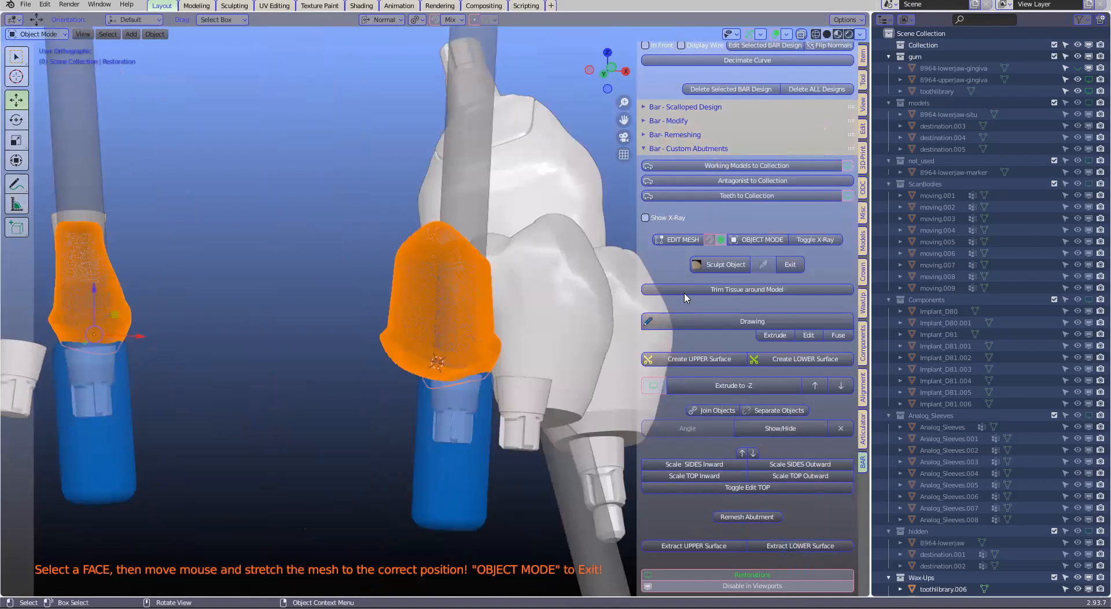
scroll(684, 240, "up", 1)
scroll(378, 411, "up", 2)
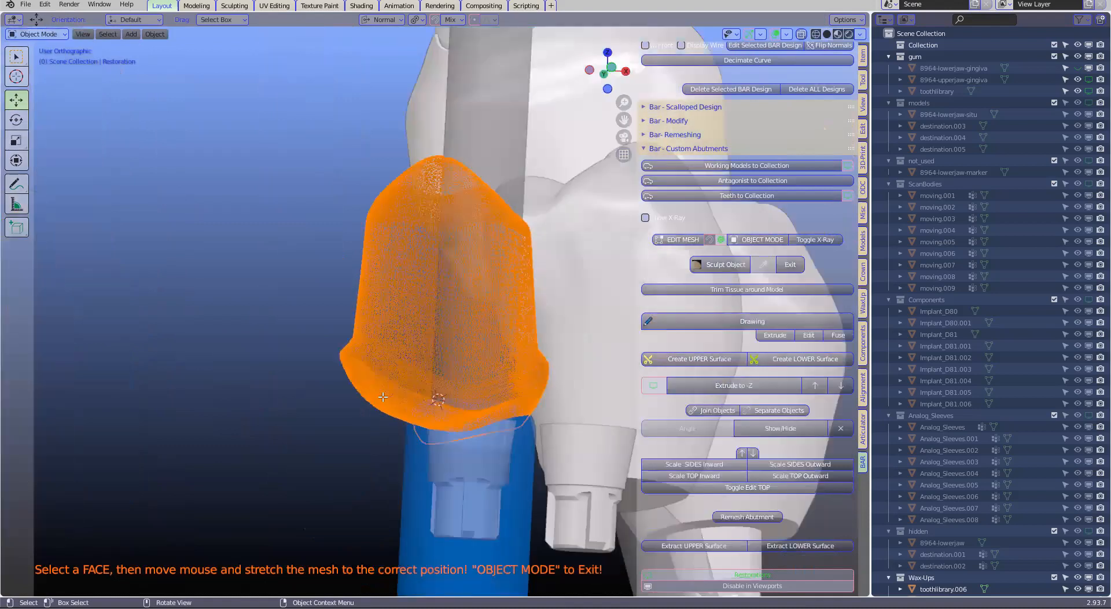
key("Tab")
scroll(382, 406, "up", 1)
scroll(424, 438, "up", 1)
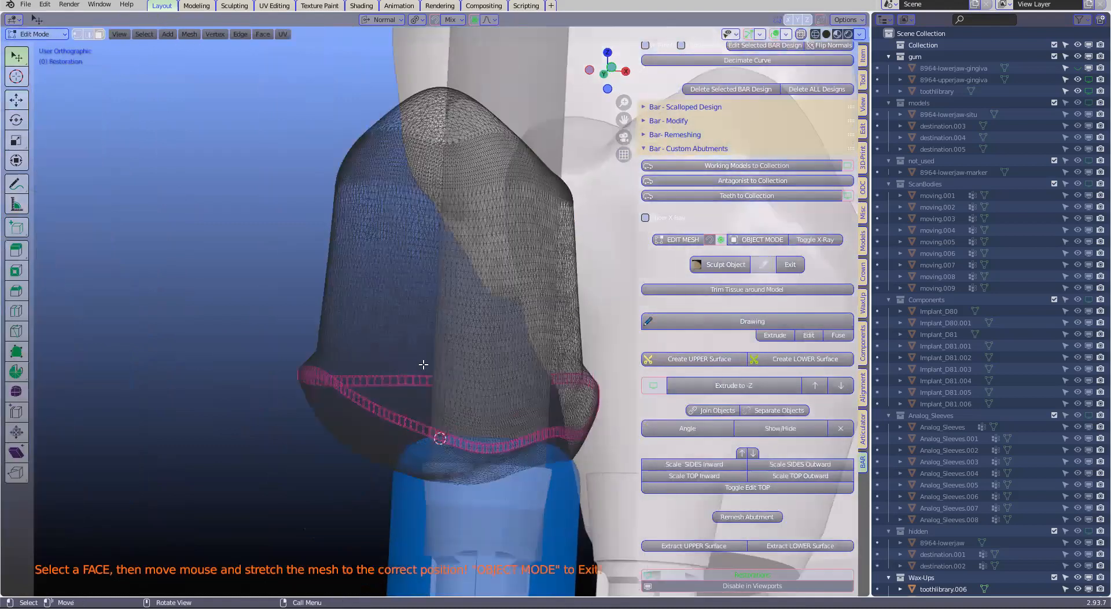
middle_click_drag(419, 369, 419, 369)
middle_click_drag(423, 407, 426, 394)
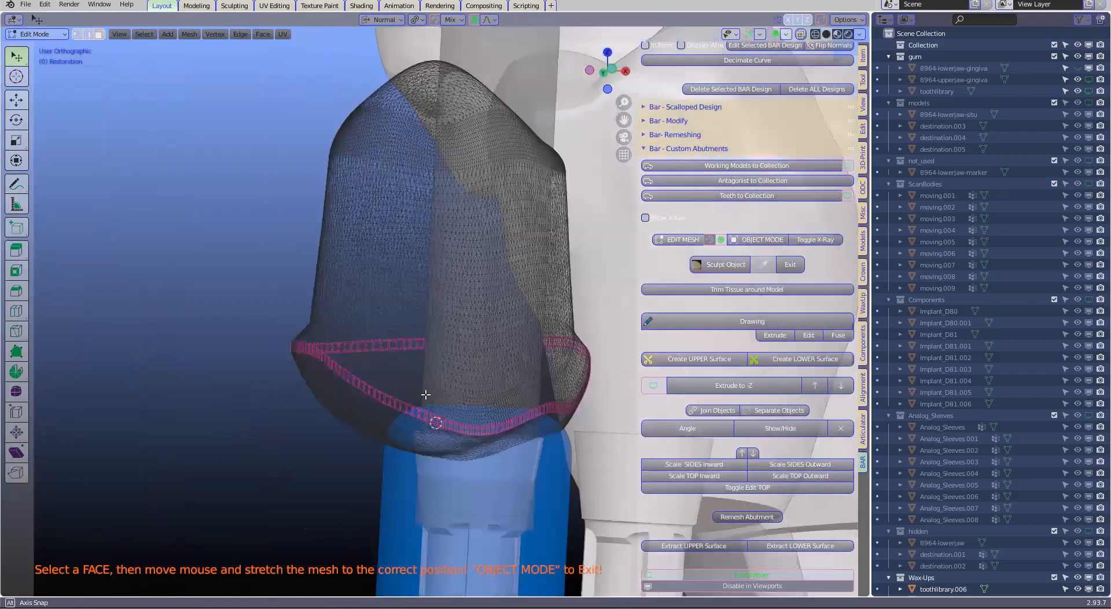
scroll(417, 398, "up", 1)
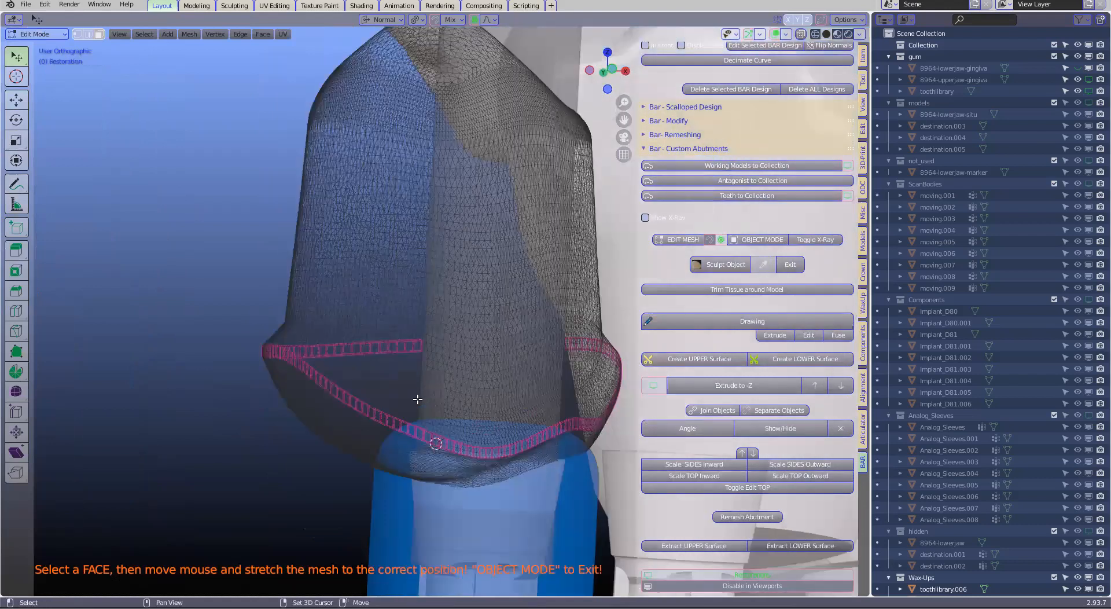
scroll(418, 398, "down", 2, "shift")
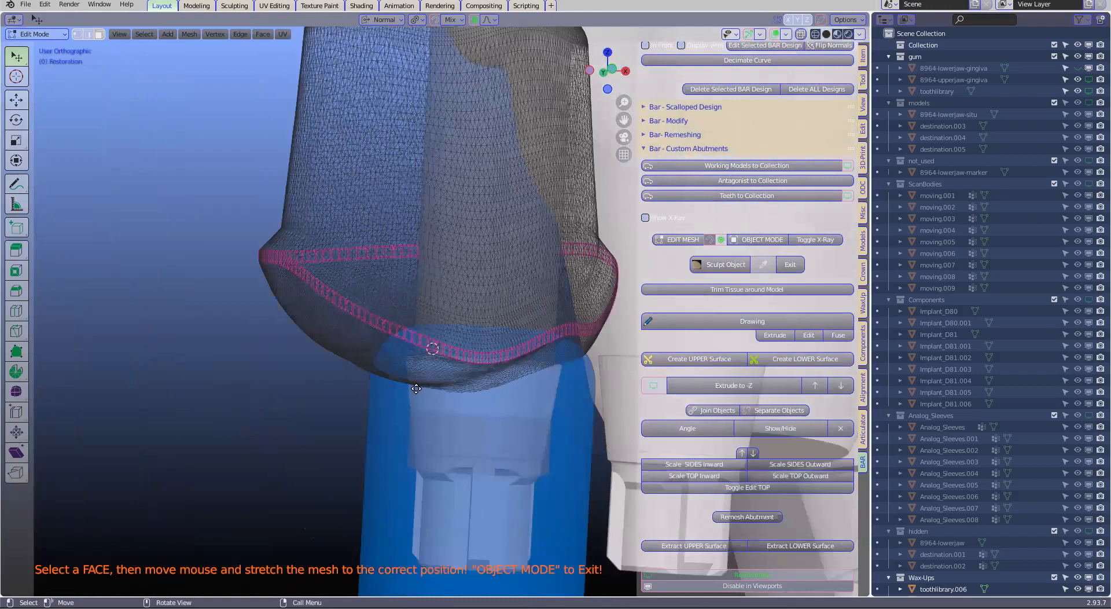
scroll(416, 382, "up", 1)
key("g")
scroll(416, 371, "down", 4)
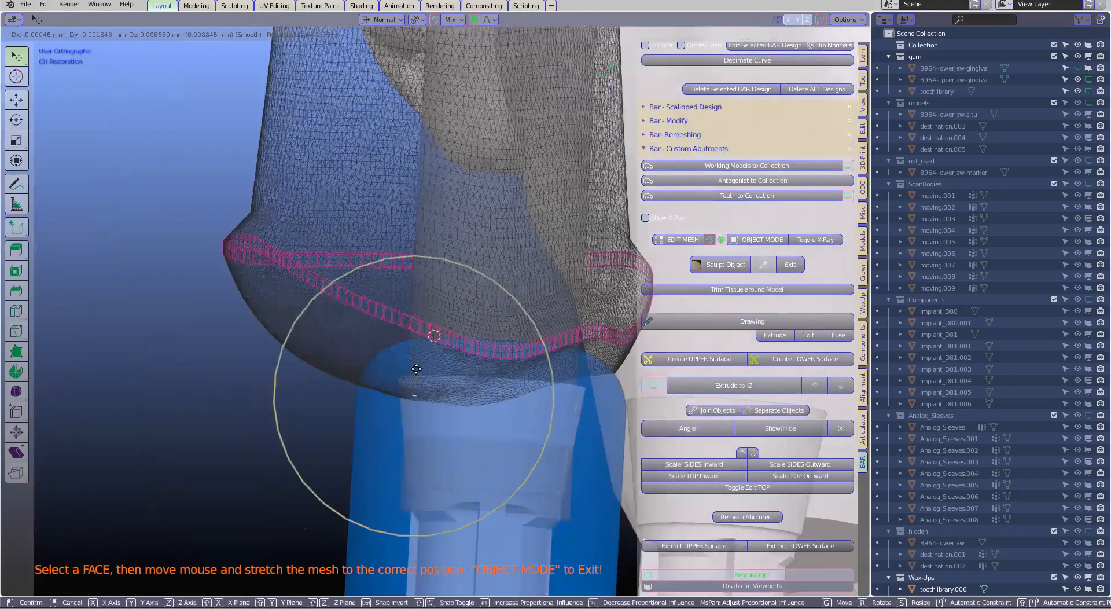
scroll(416, 367, "down", 3)
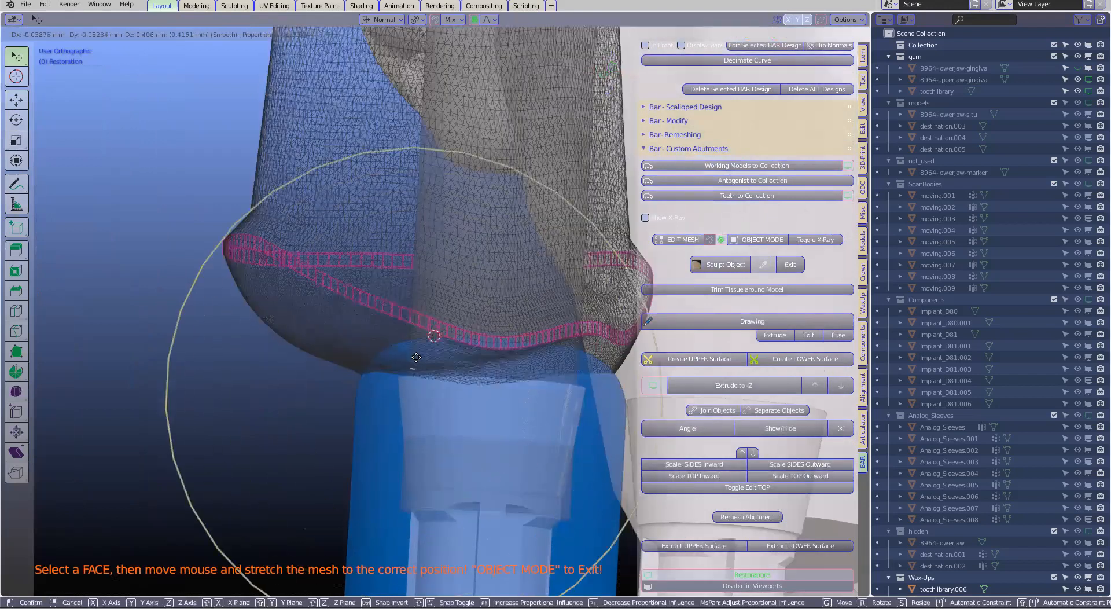
scroll(413, 385, "down", 2)
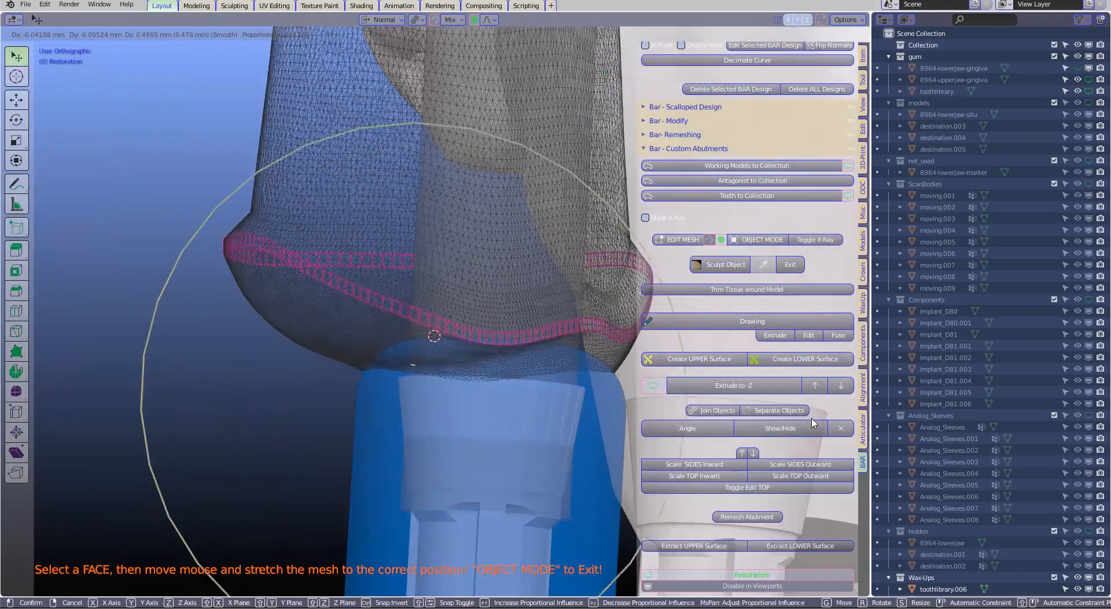
left_click(485, 358)
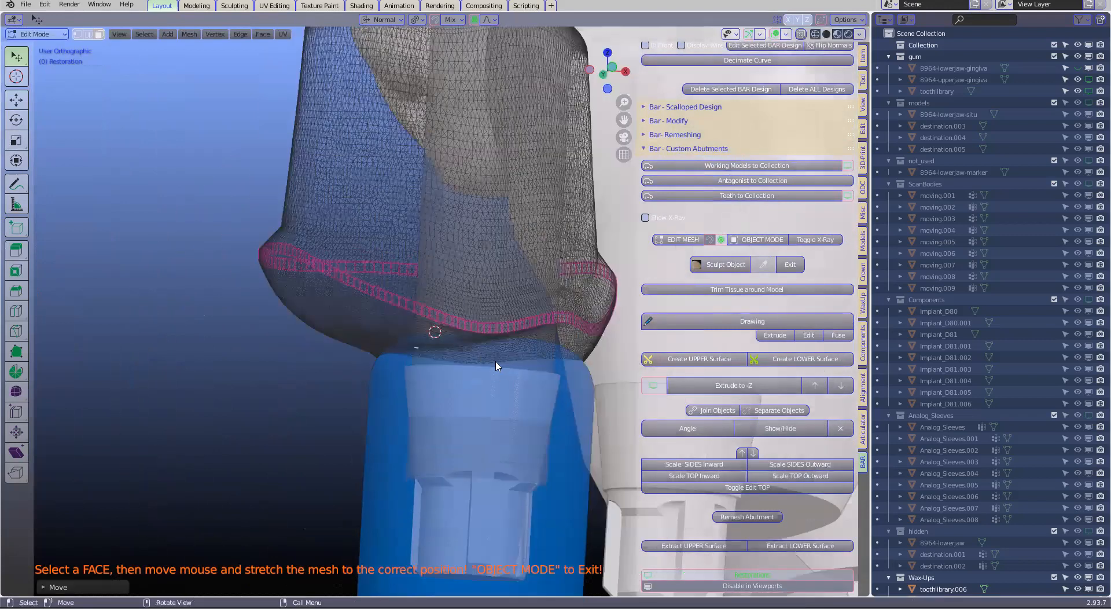
key("Tab")
Generate the implant fixture from the two abutments and cut the mesh along the proposed border markers
scroll(496, 362, "down", 4)
middle_click_drag(496, 362, 478, 390)
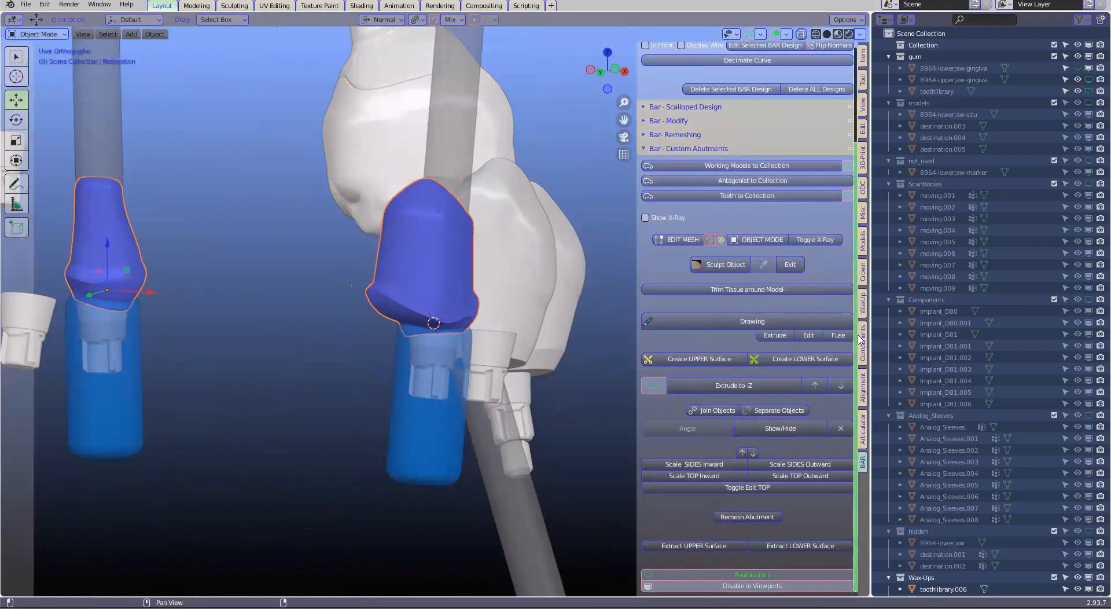
left_click(862, 270)
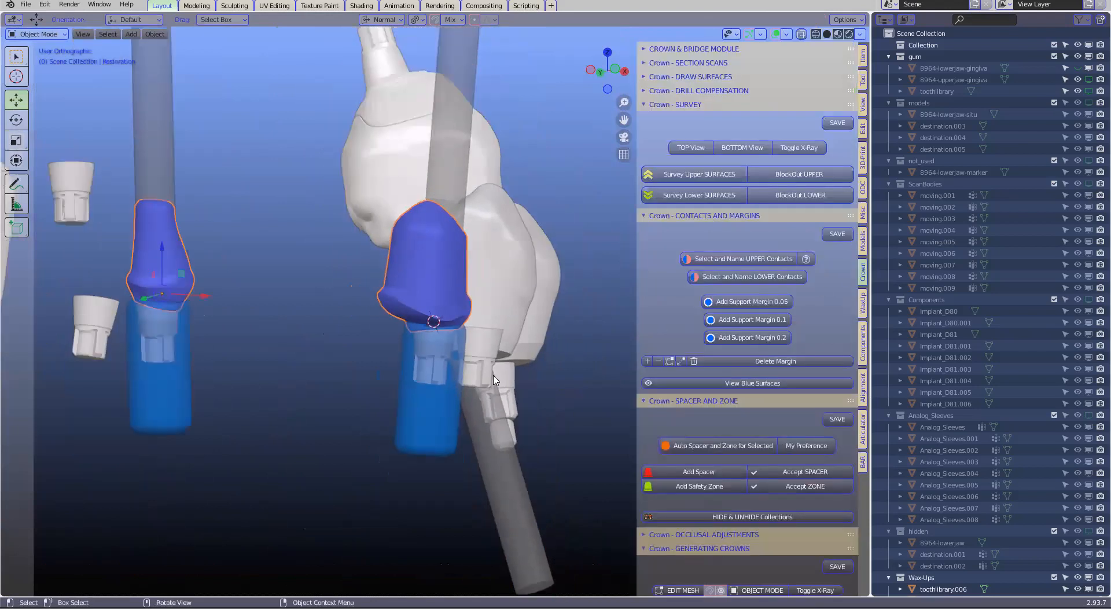
scroll(722, 389, "down", 5)
scroll(722, 389, "down", 8)
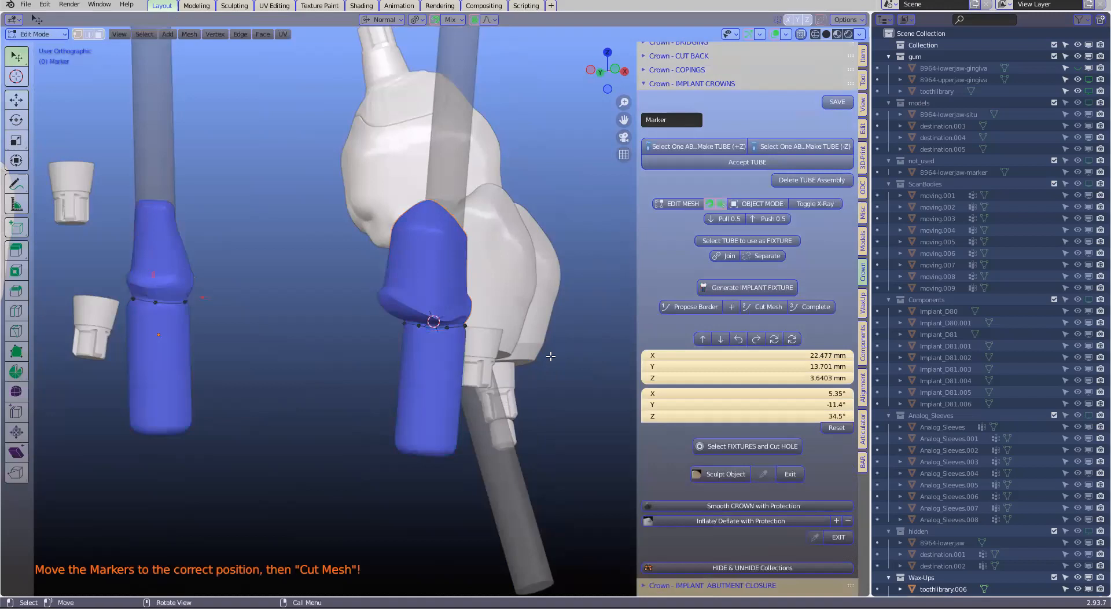
left_click(747, 309)
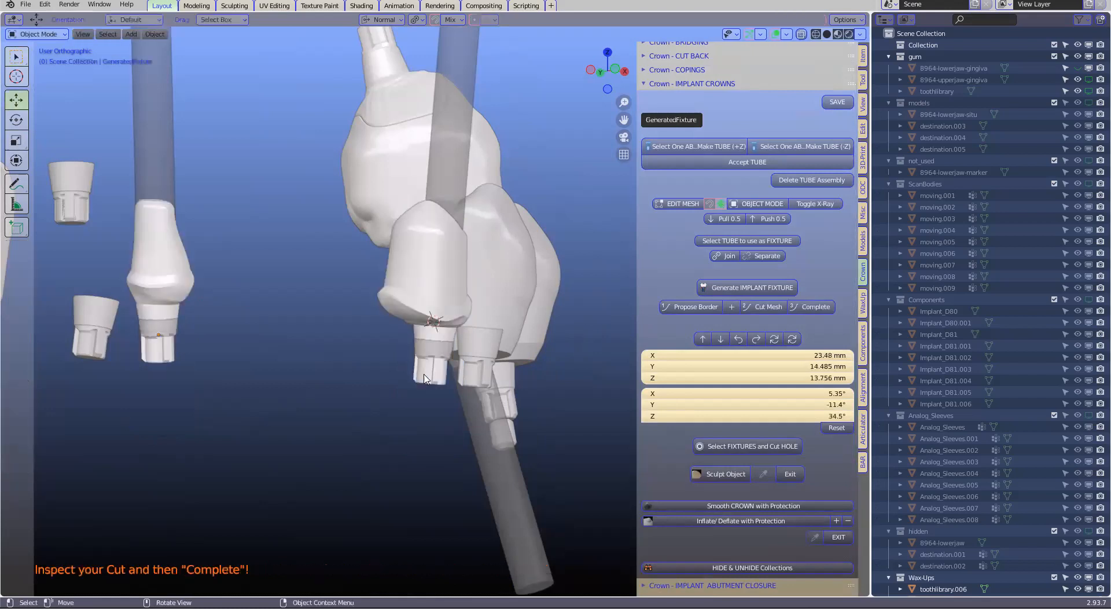
Inspect the cut at the bases of both abutments and reveal the hidden lower-jaw gingiva
scroll(443, 359, "up", 4)
middle_click_drag(439, 347, 447, 407)
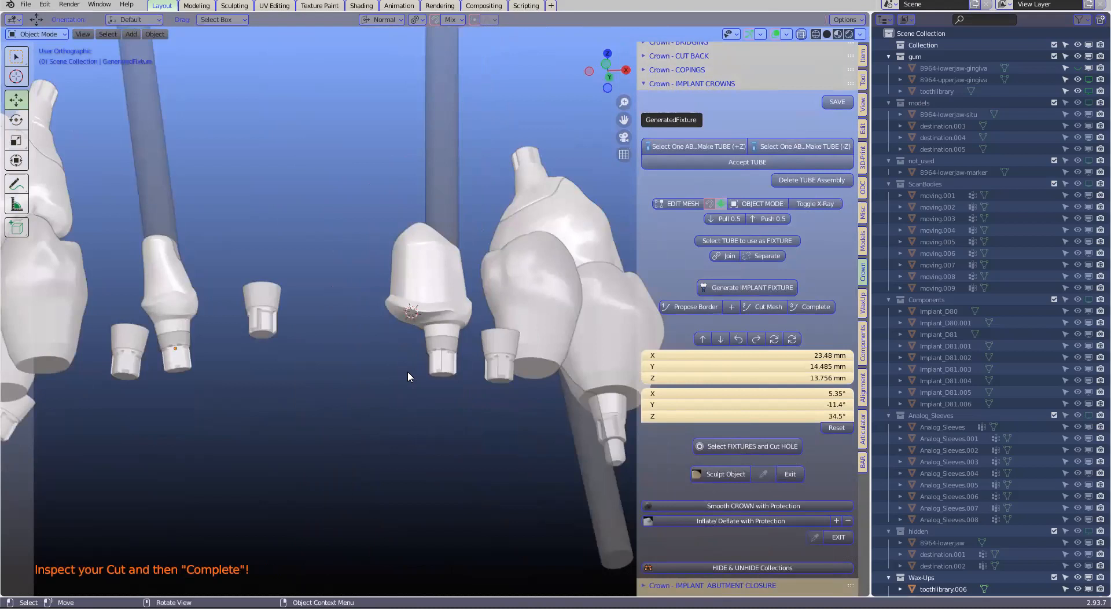
key("alt+h")
middle_click_drag(393, 362, 223, 331)
Select the generated abutment object and extract its LOWER surface
left_click(182, 278)
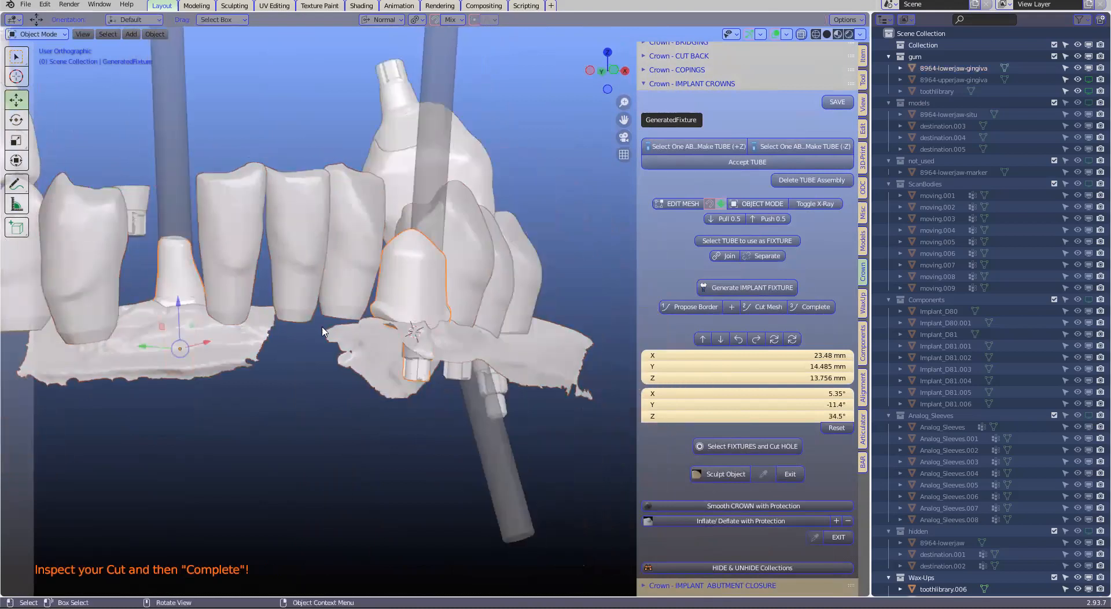
left_click(425, 375)
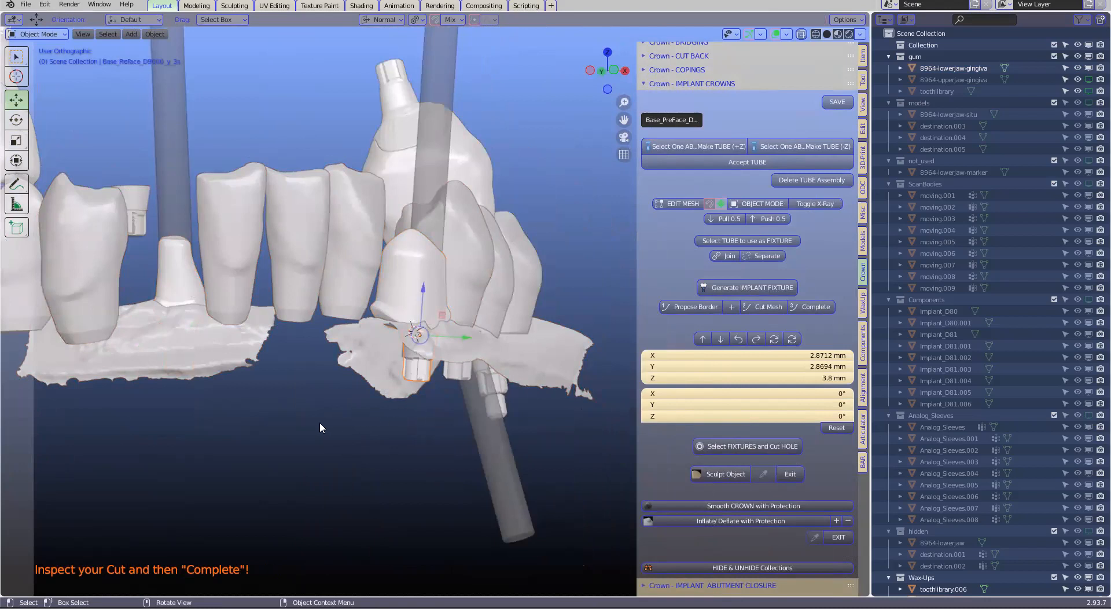
left_click(171, 286, "shift")
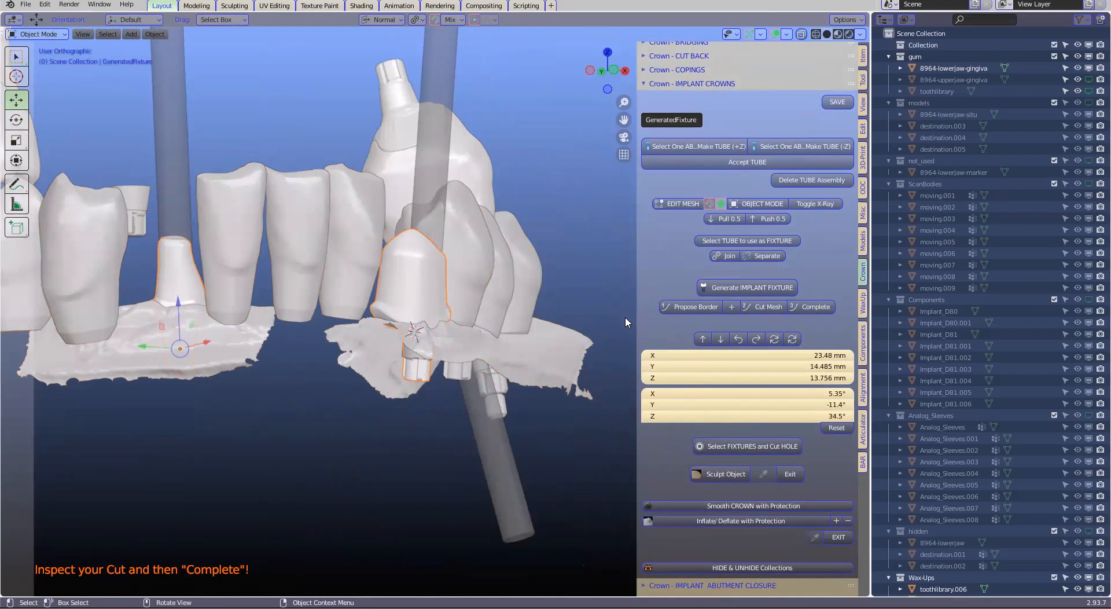
scroll(781, 414, "down", 1)
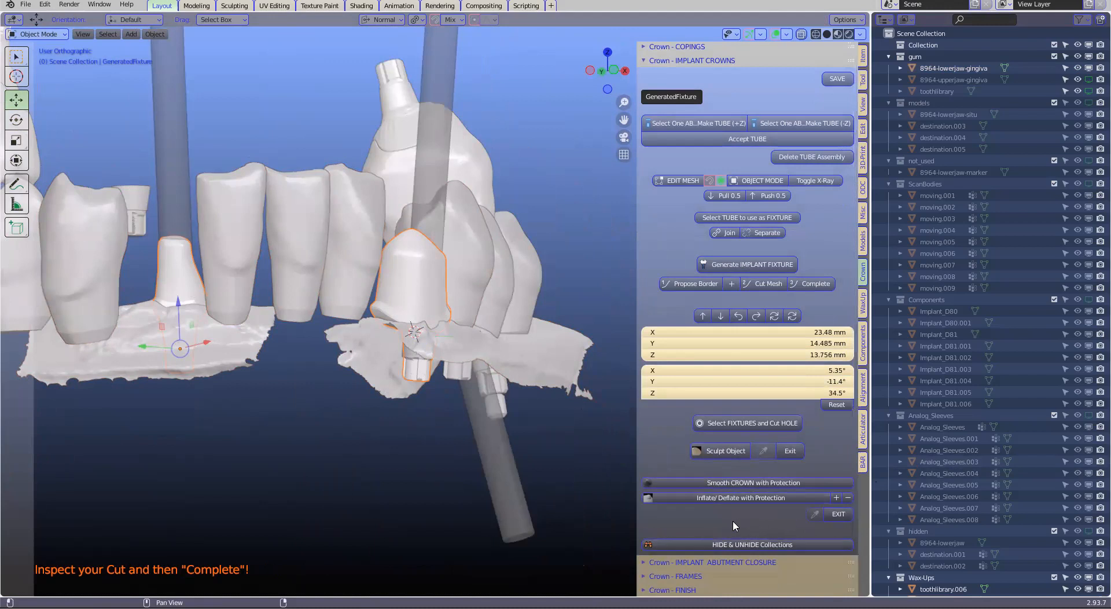
left_click(863, 464)
scroll(820, 500, "down", 5)
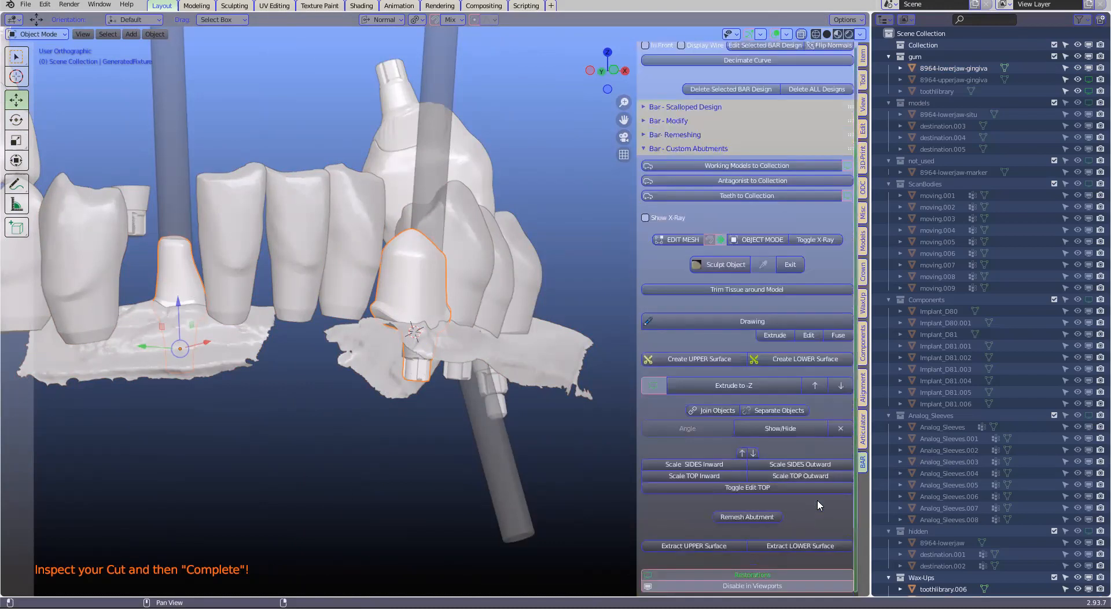
left_click(813, 549)
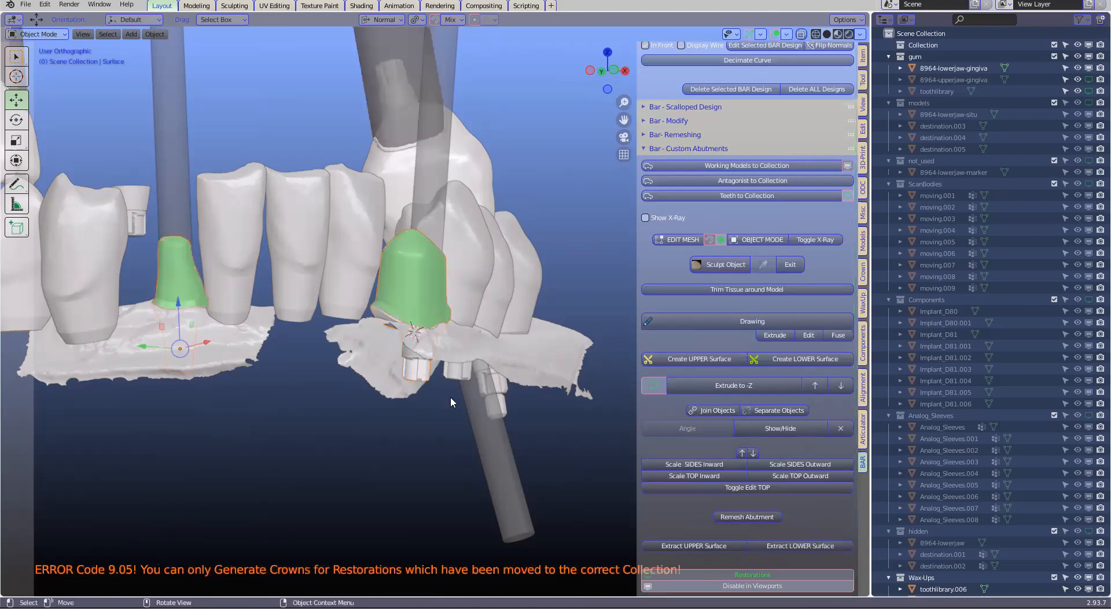
Examine the extracted green surfaces of both abutments against the gingiva and neighbouring teeth
scroll(364, 377, "up", 1)
scroll(361, 388, "up", 4)
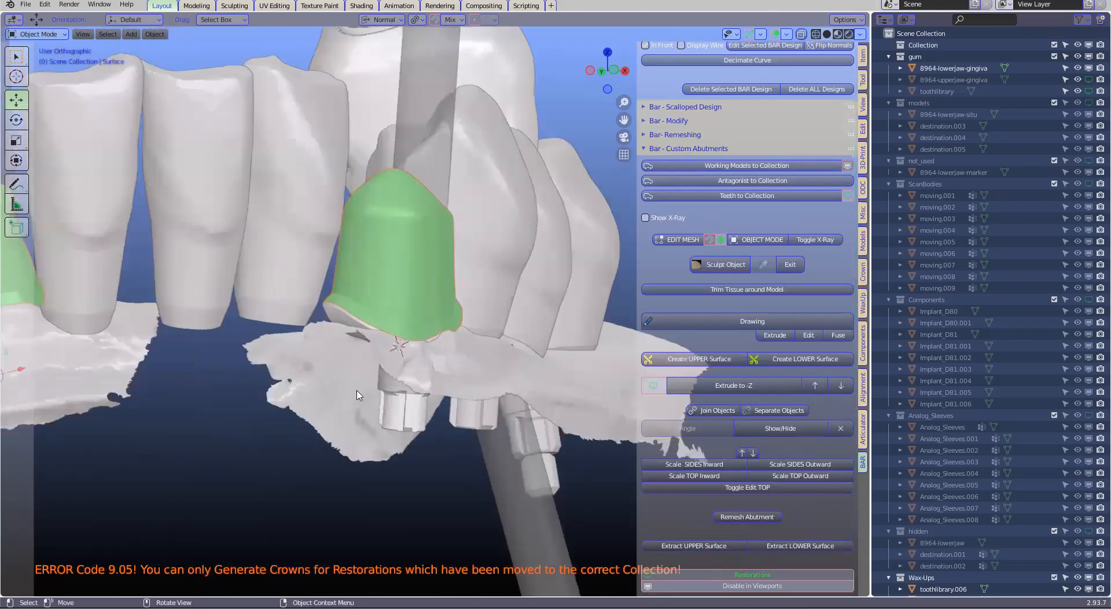
middle_click_drag(441, 318, 445, 328)
scroll(121, 358, "down", 1)
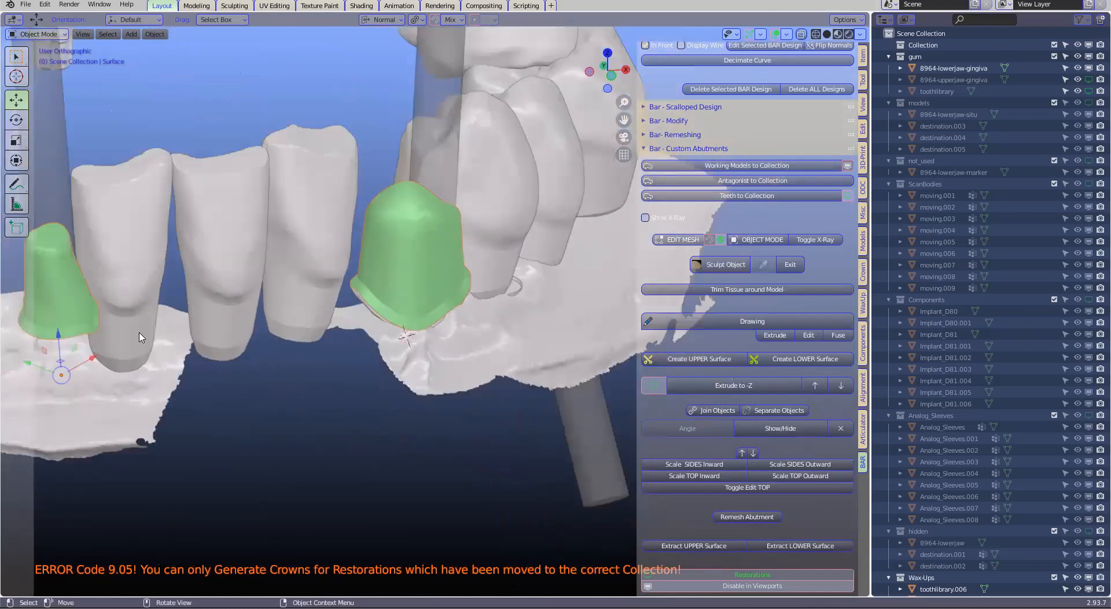
middle_click_drag(144, 336, 324, 342)
left_click(536, 383)
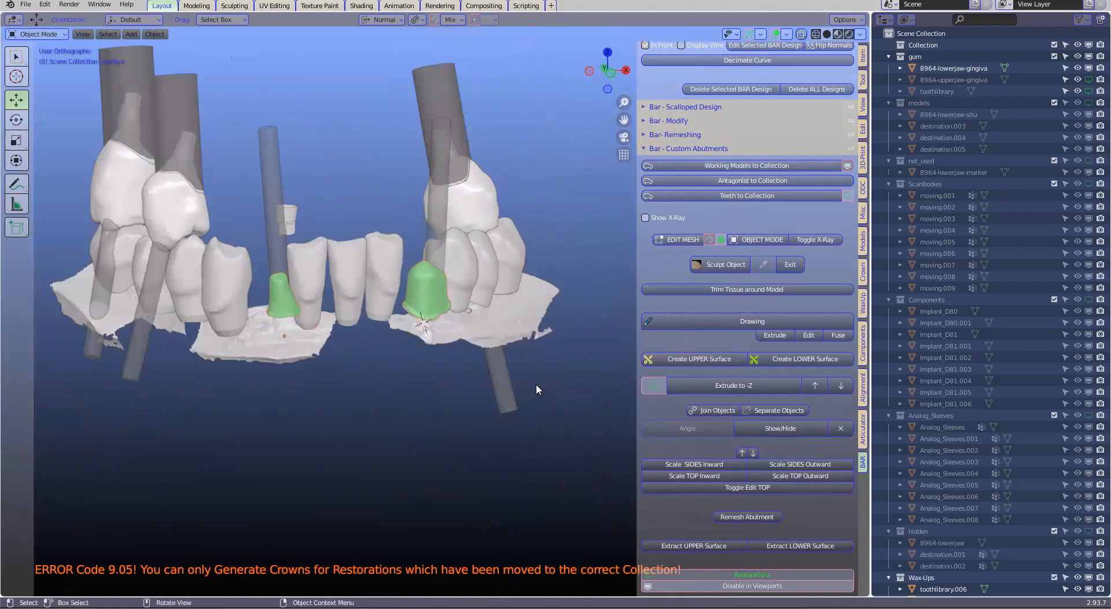
middle_click_drag(433, 410, 493, 413)
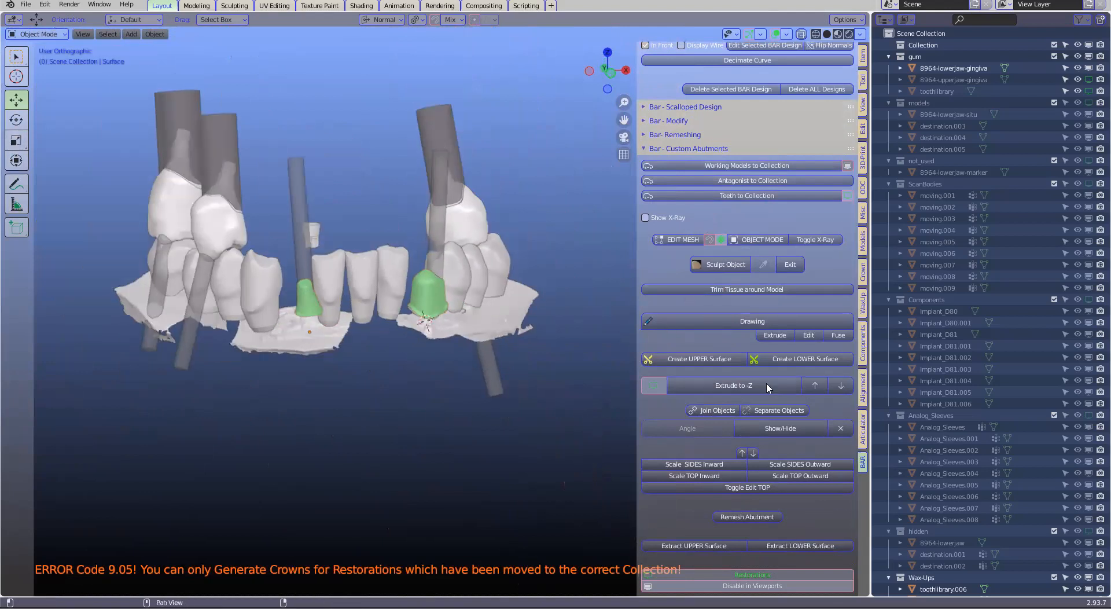
Show the restorations, select the one over the narrower abutment and inspect the arch from above and below
left_click(655, 386)
scroll(307, 321, "up", 2)
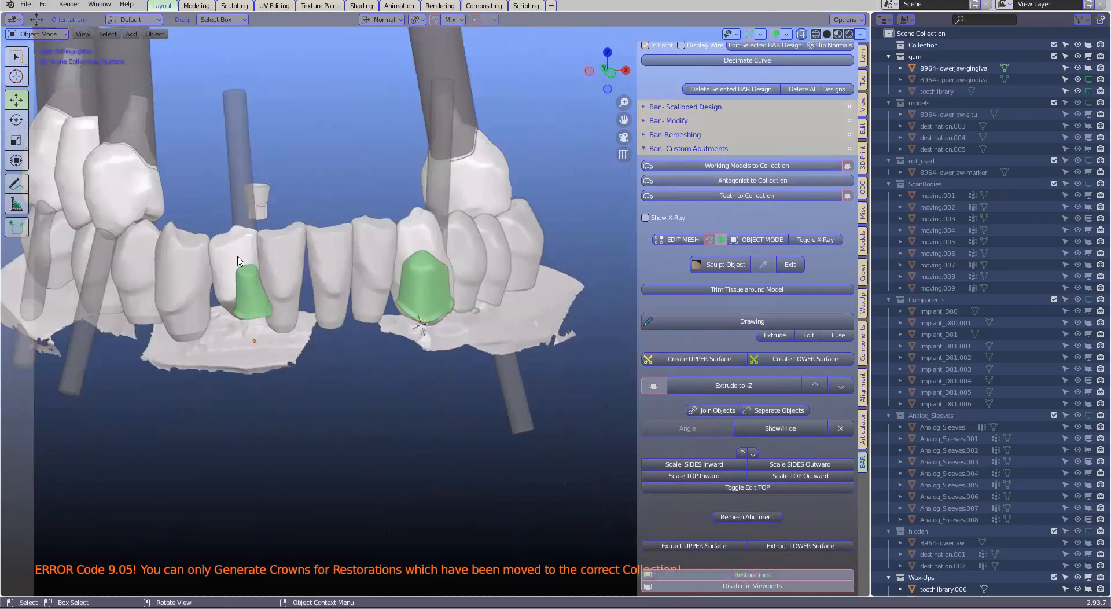
left_click(246, 264)
middle_click_drag(111, 283, 477, 262)
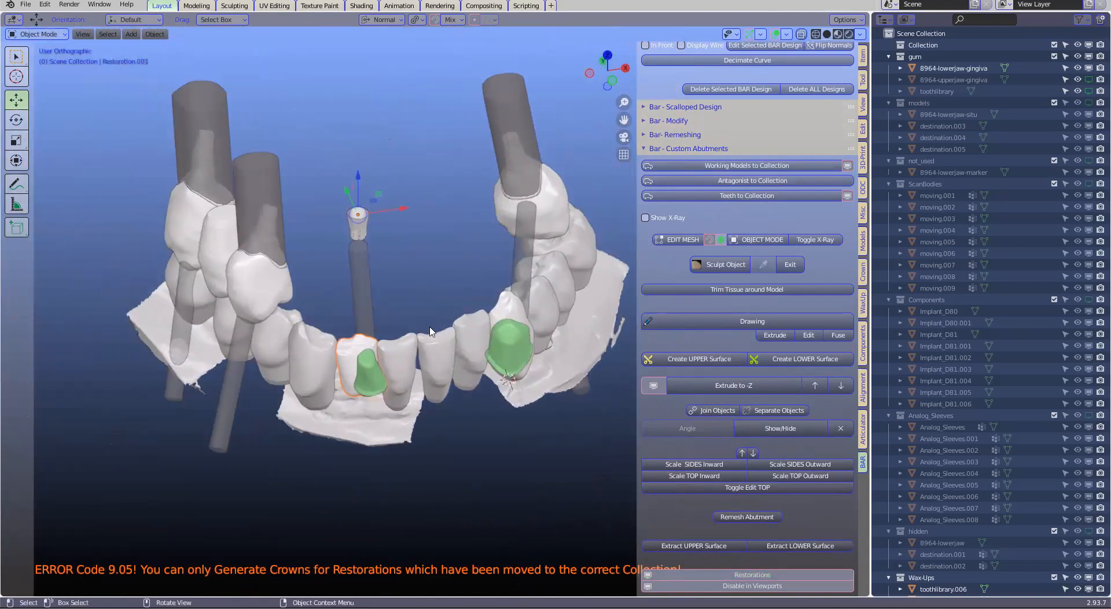
scroll(434, 331, "up", 1)
scroll(437, 334, "down", 1)
middle_click_drag(437, 334, 513, 169)
scroll(457, 289, "down", 1)
scroll(442, 243, "up", 2)
middle_click_drag(425, 220, 468, 234)
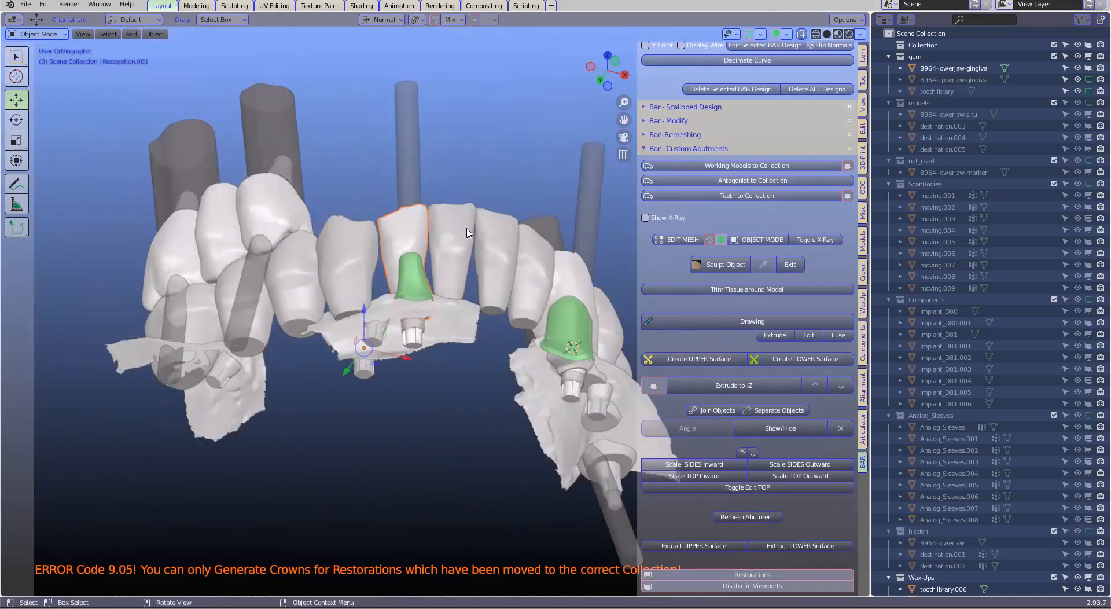
Select the implant base under the narrower abutment and turn on X-ray display
scroll(413, 345, "up", 1)
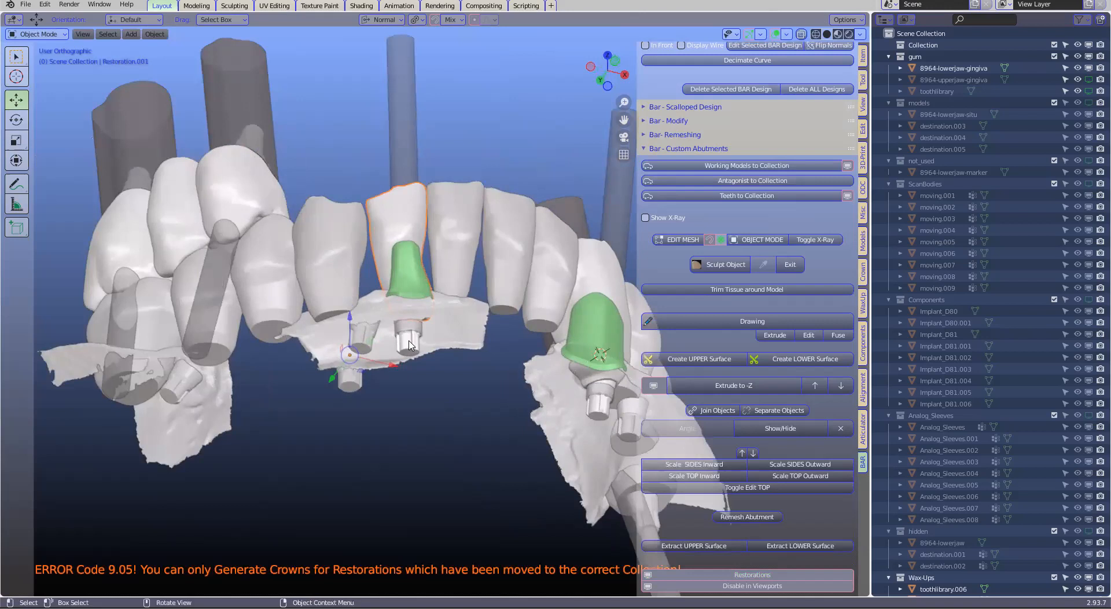
scroll(410, 345, "up", 1)
left_click(408, 348)
left_click(408, 347)
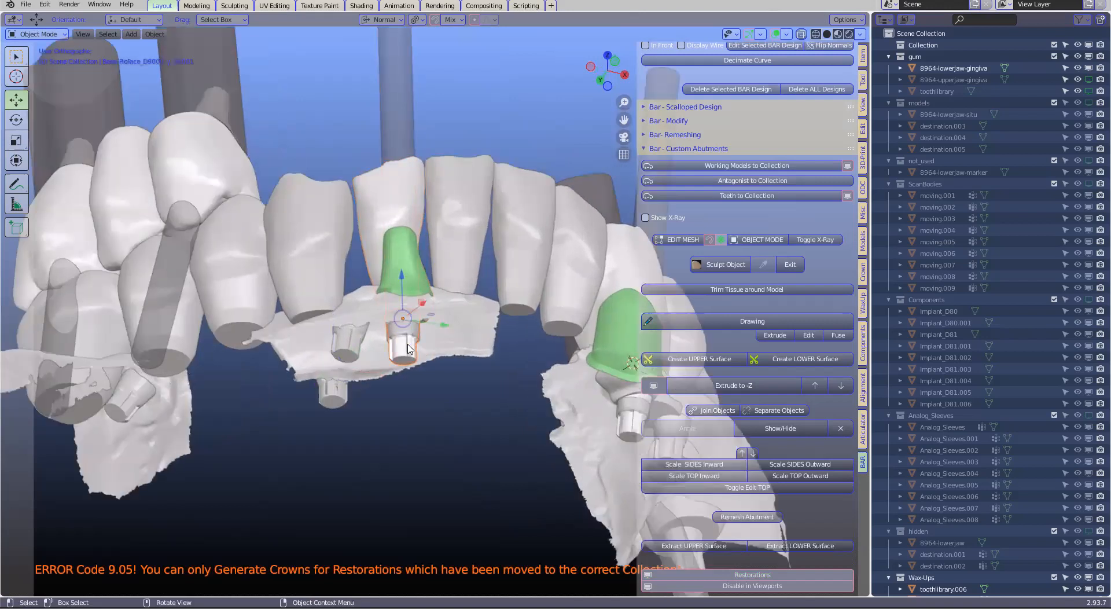
left_click(801, 34)
Hide the lower-jaw gingiva, select the tooth beside the wider abutment and view the exposed implant bases
key("h")
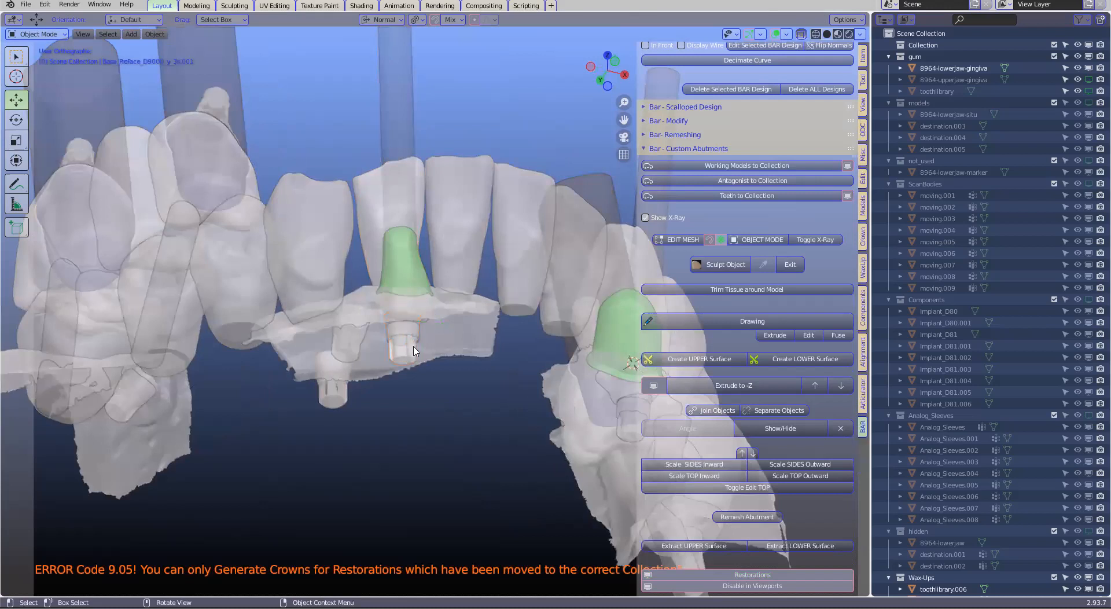
scroll(600, 385, "down", 2)
key("alt+h")
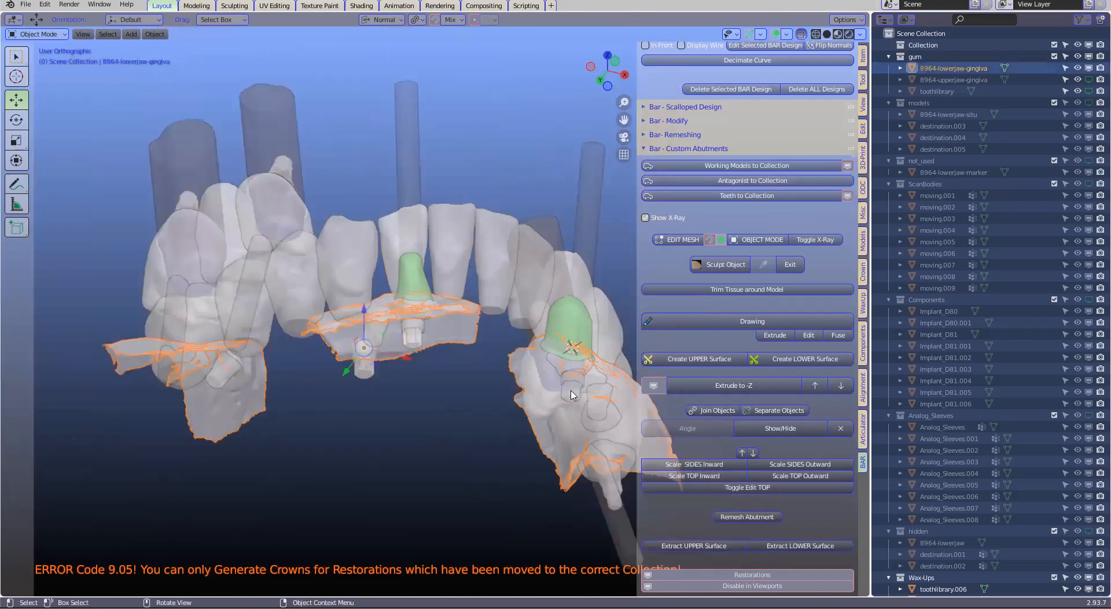
key("h")
left_click(571, 396)
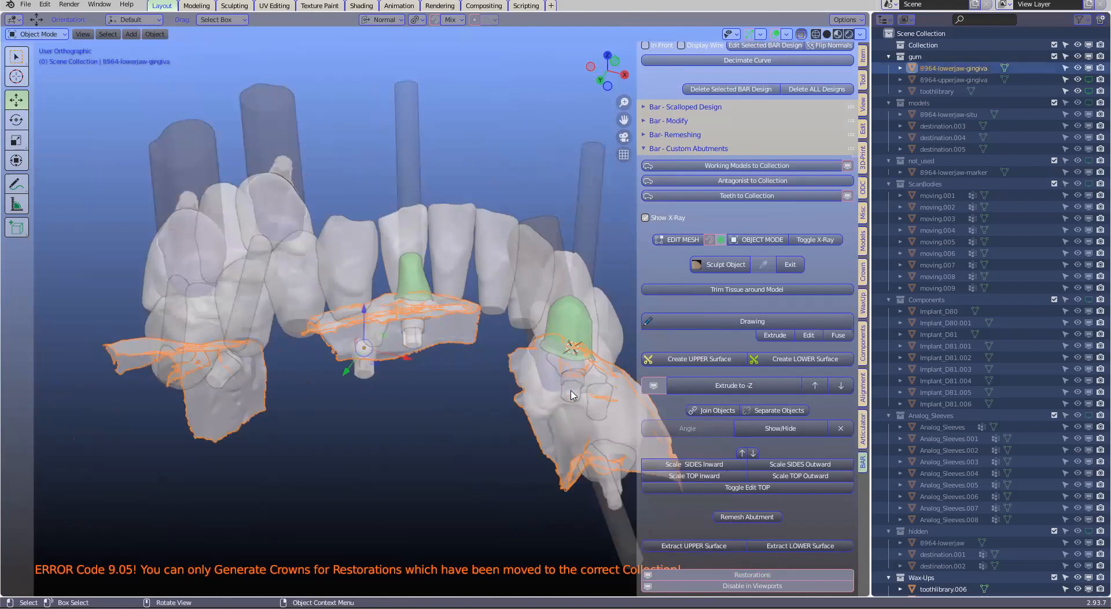
key("h")
left_click(572, 395)
key("h")
left_click(571, 391)
middle_click_drag(571, 390, 402, 372)
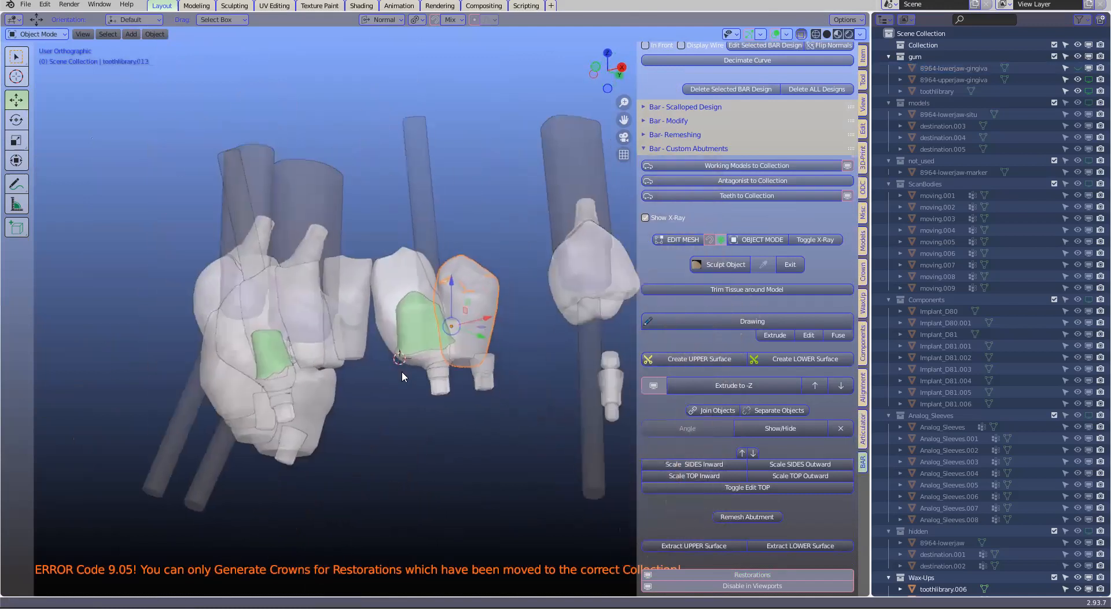
Undo the tooth selection, show the lower-jaw gingiva again and turn off X-ray display
key("ctrl+z")
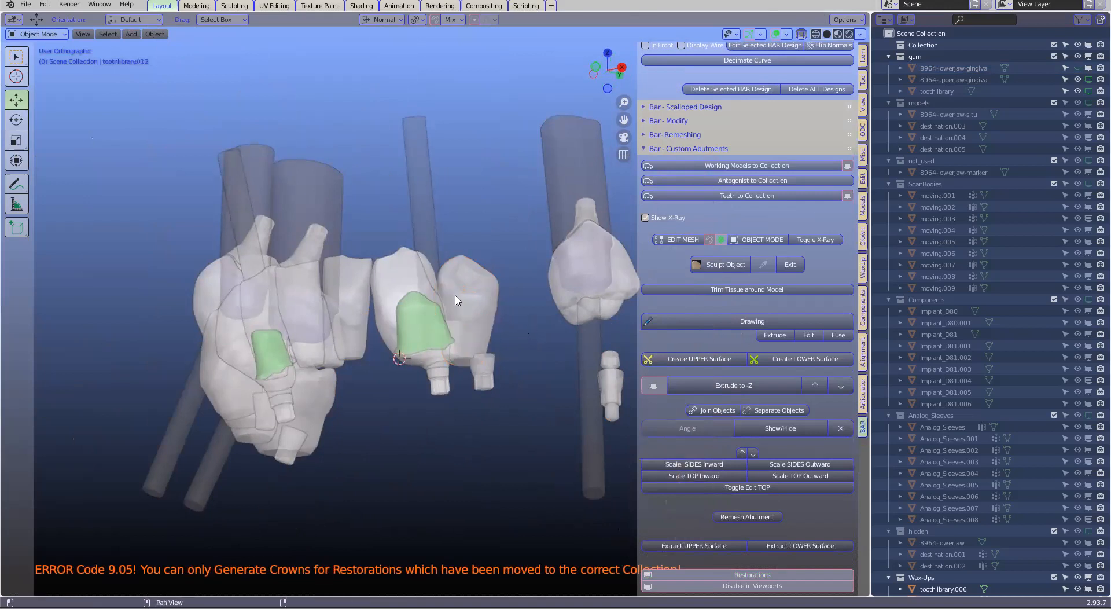
key("alt+h")
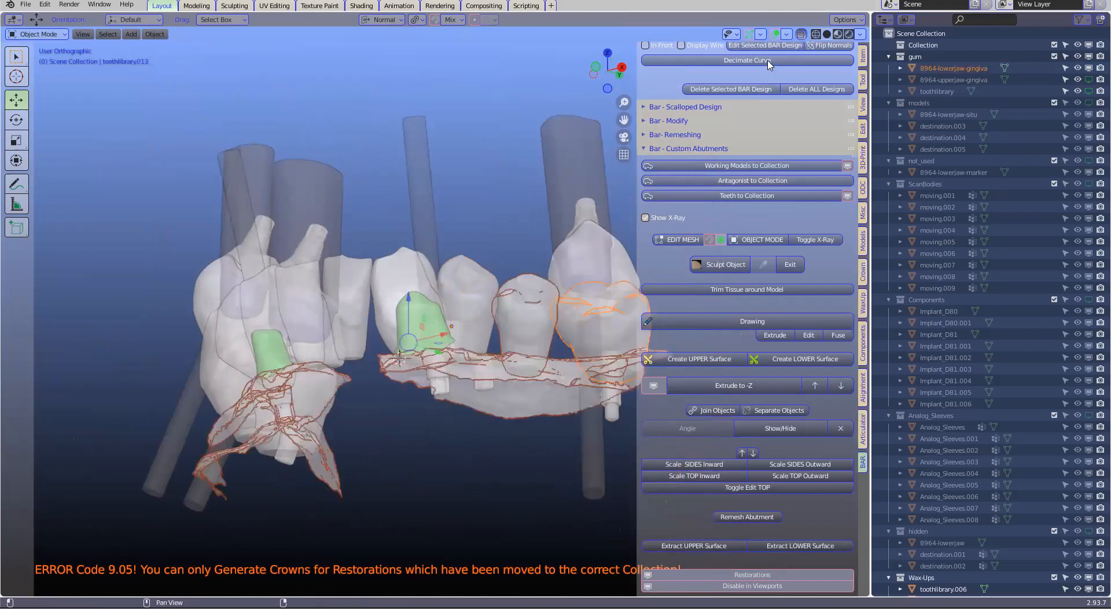
left_click(802, 33)
middle_click_drag(470, 340, 465, 273)
scroll(441, 306, "up", 1)
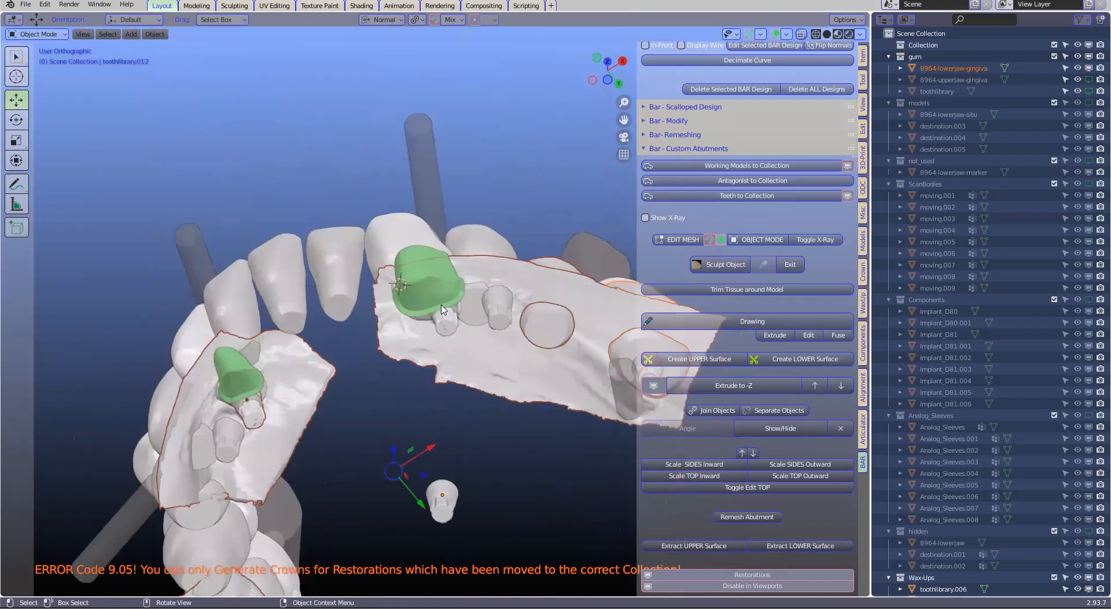
scroll(441, 309, "up", 2)
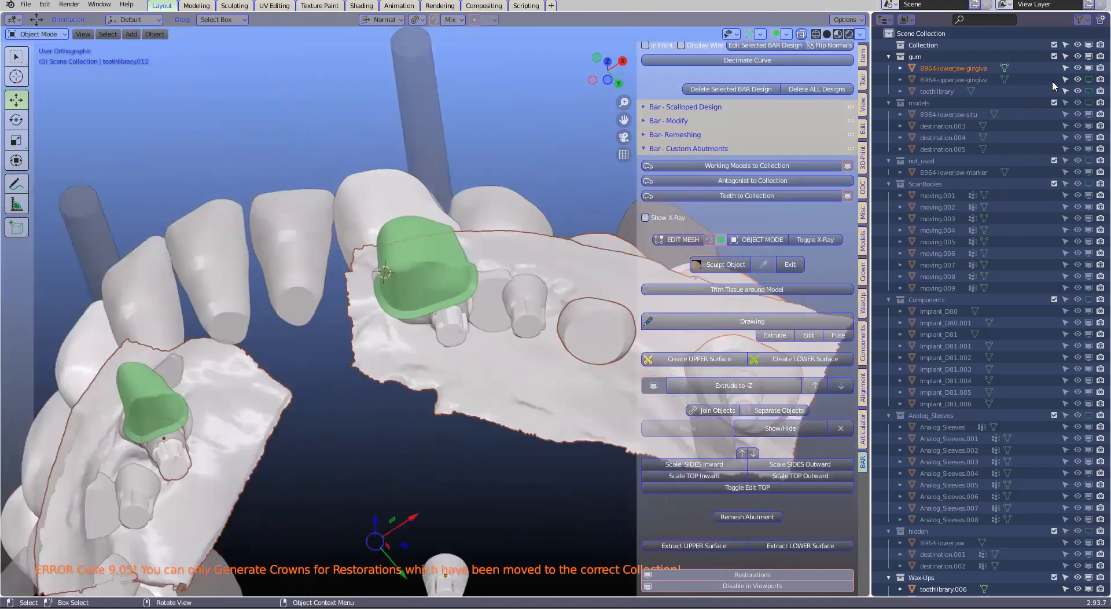
Toggle the upper-jaw gingiva, toothlibrary and models collection on and off in the viewport, and hide the lower-jaw gingiva
left_click(1089, 80)
left_click(1089, 92)
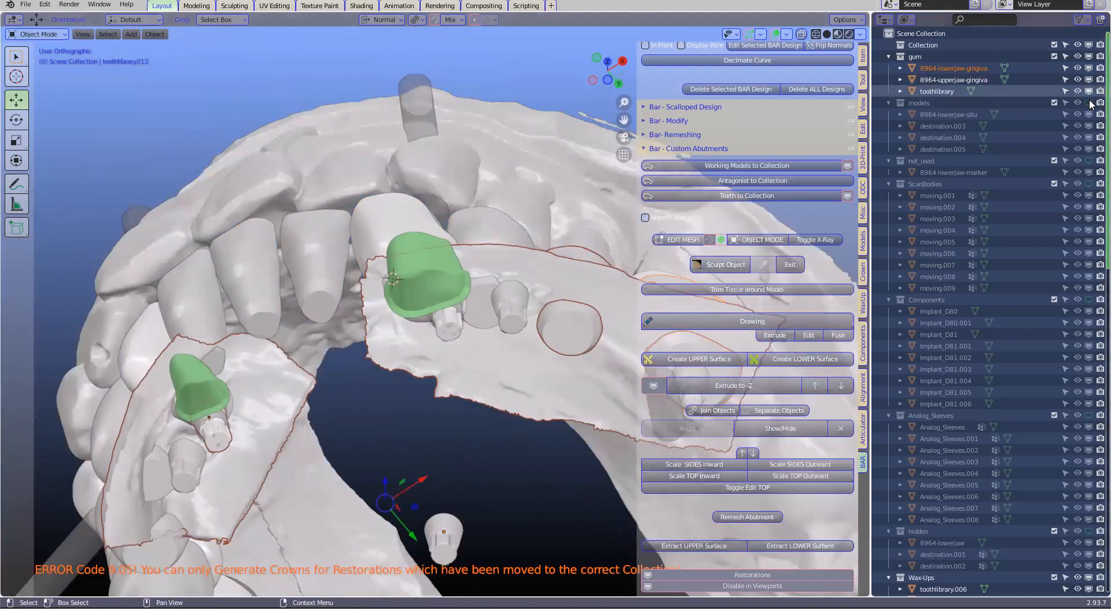
left_click(1089, 103)
left_click(1089, 91)
left_click(1089, 80)
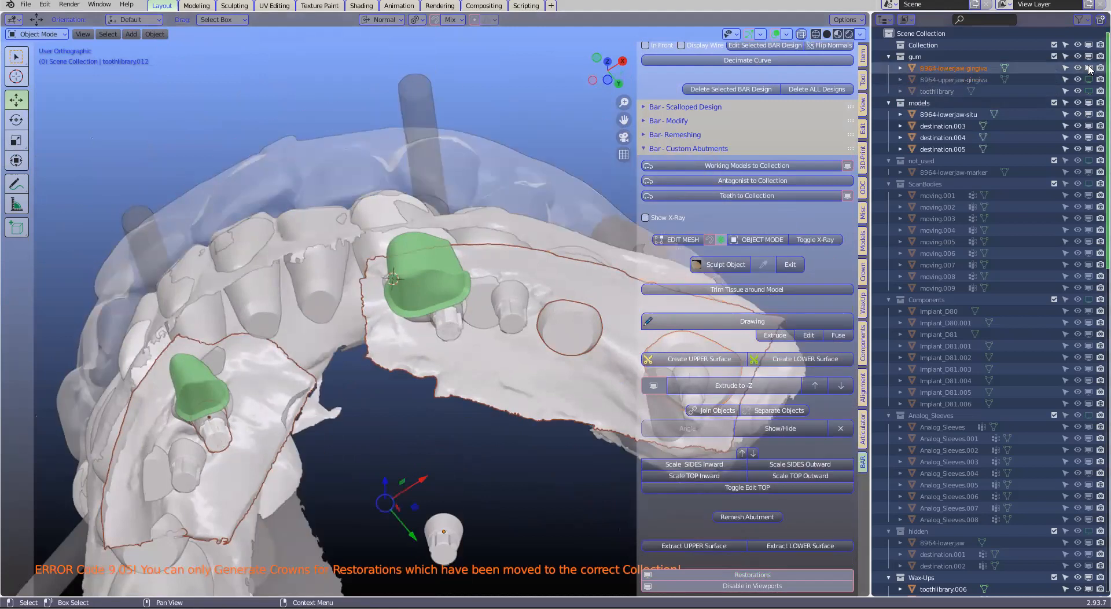
left_click(1090, 68)
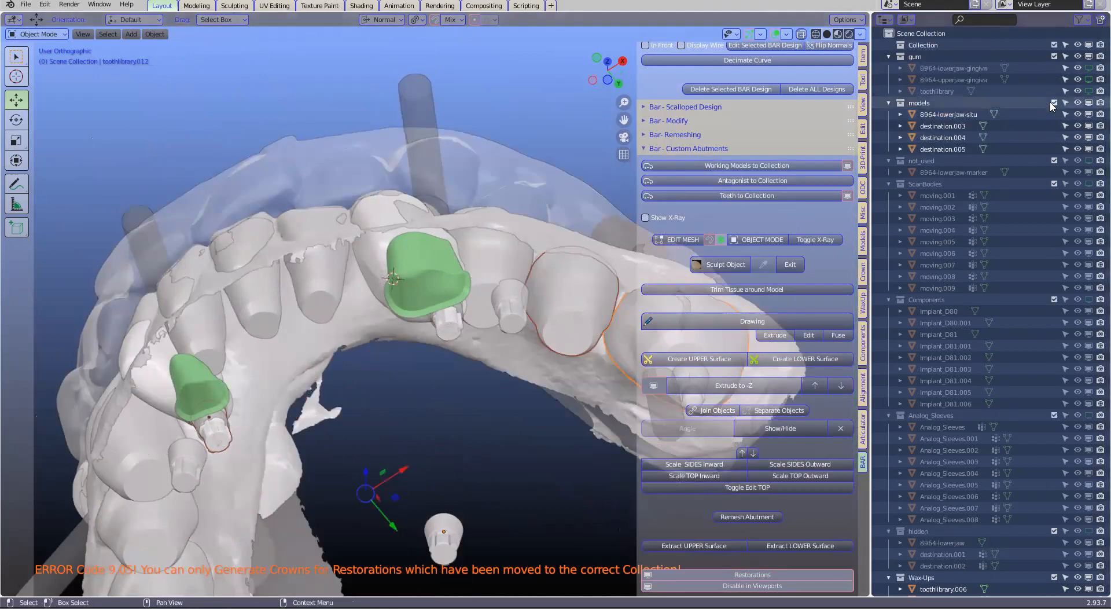
left_click(1091, 103)
Hide the restoration over the wider abutment, the two front teeth and the tooth beside that abutment
middle_click_drag(322, 289, 336, 325)
left_click(381, 228)
key("h")
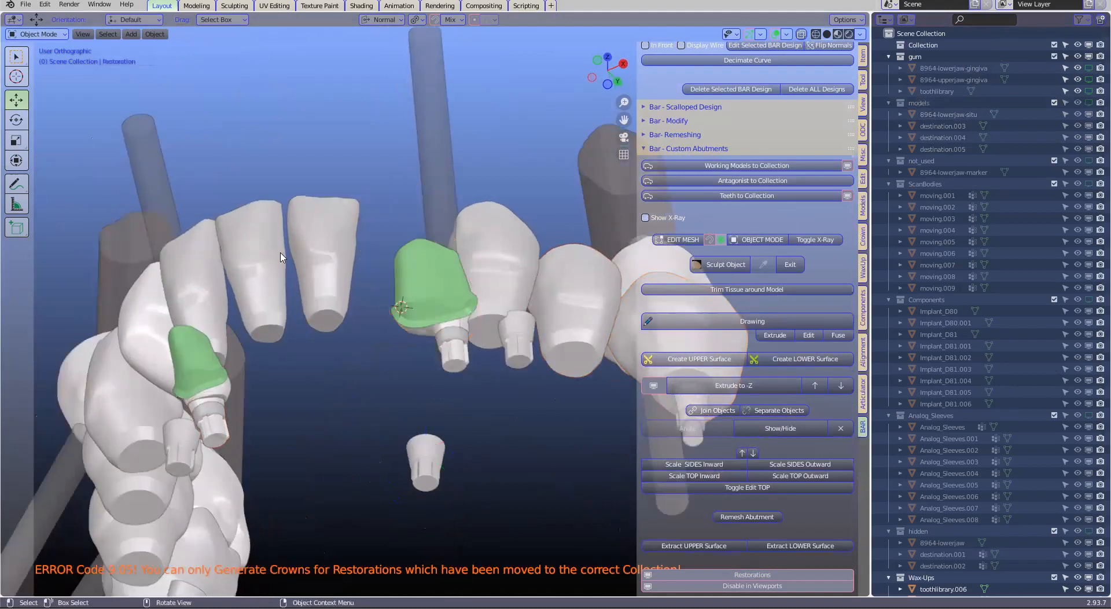
left_click(325, 307)
left_click(261, 307, "shift")
key("h")
left_click(489, 305)
key("h")
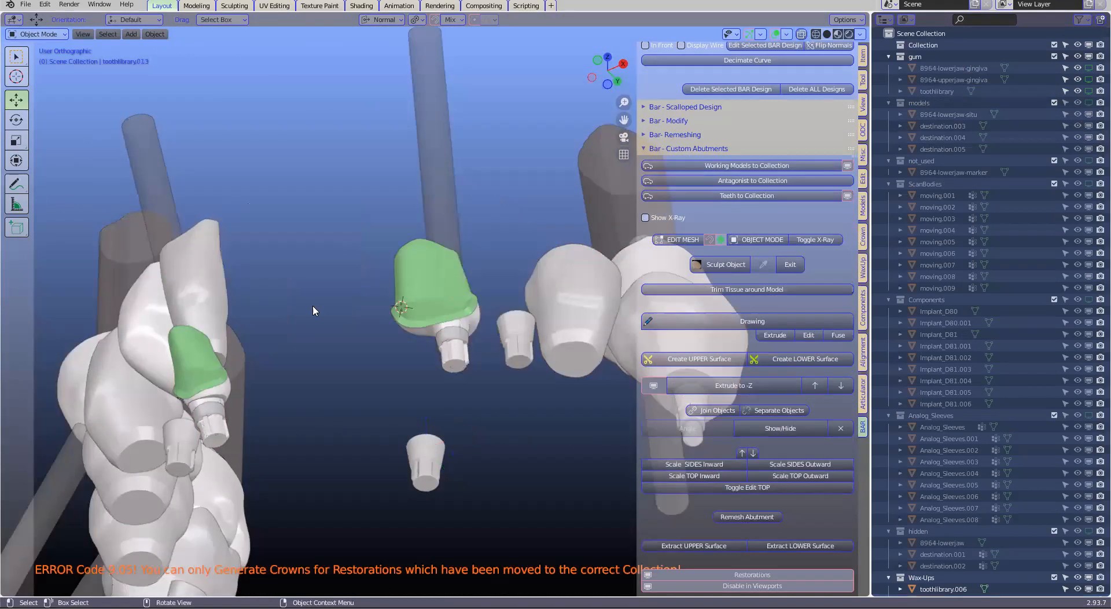
Hide the remaining teeth over and around the narrower abutment one after another
left_click(213, 276)
key("h")
middle_click_drag(266, 280, 356, 291)
scroll(305, 266, "down", 5)
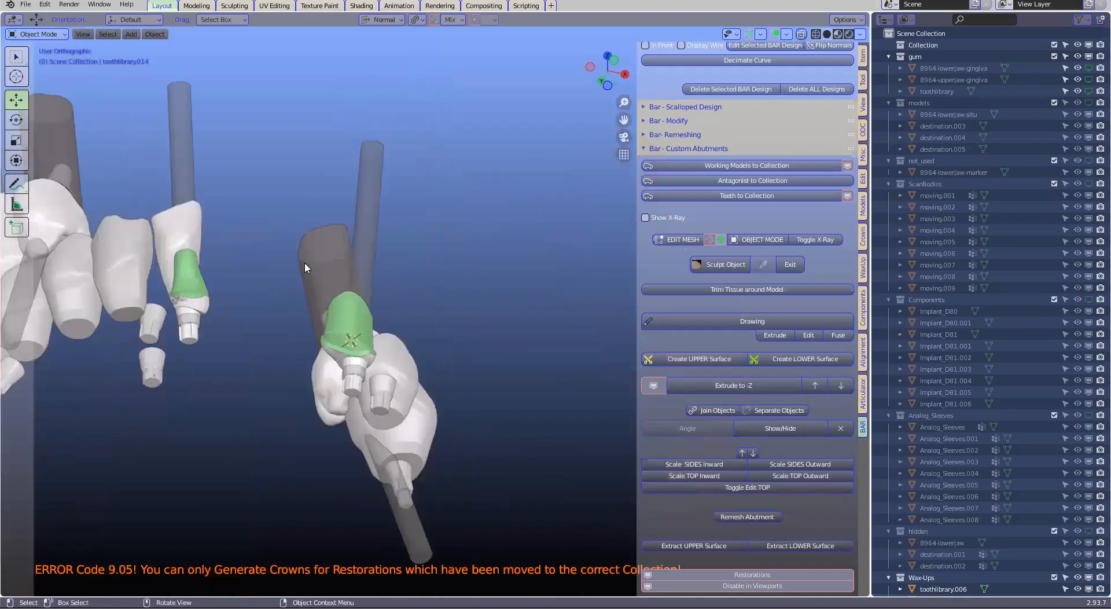
left_click(284, 265)
key("h")
left_click(255, 285)
key("h")
left_click(226, 294)
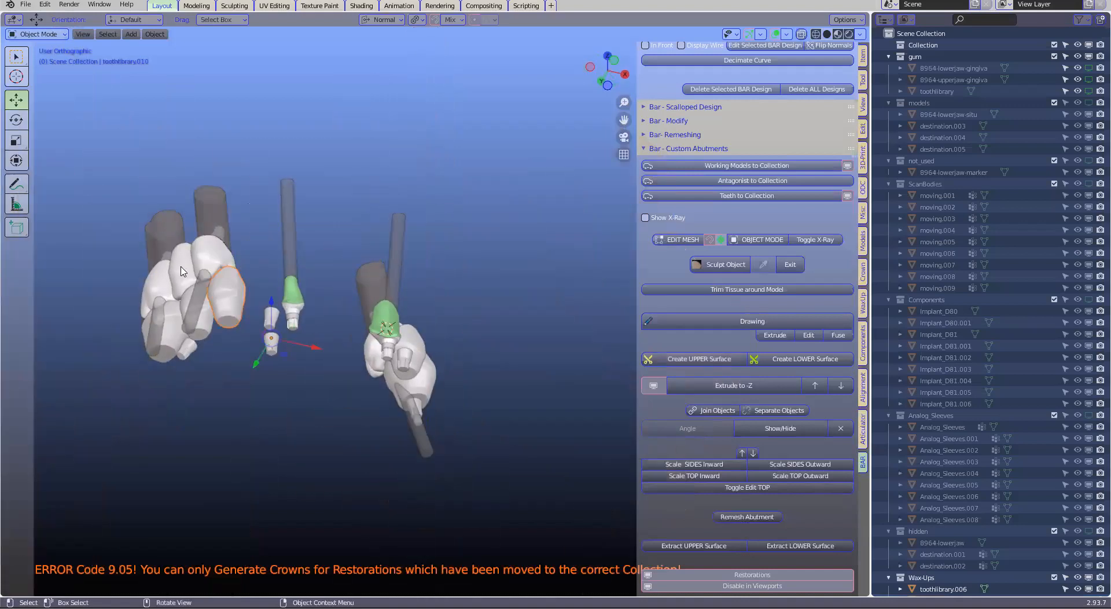
key("h")
Hide the teeth and restorations covering the two neighbouring upper abutments
left_click(211, 254)
key("h")
left_click(171, 288)
key("h")
left_click(200, 325)
key("h")
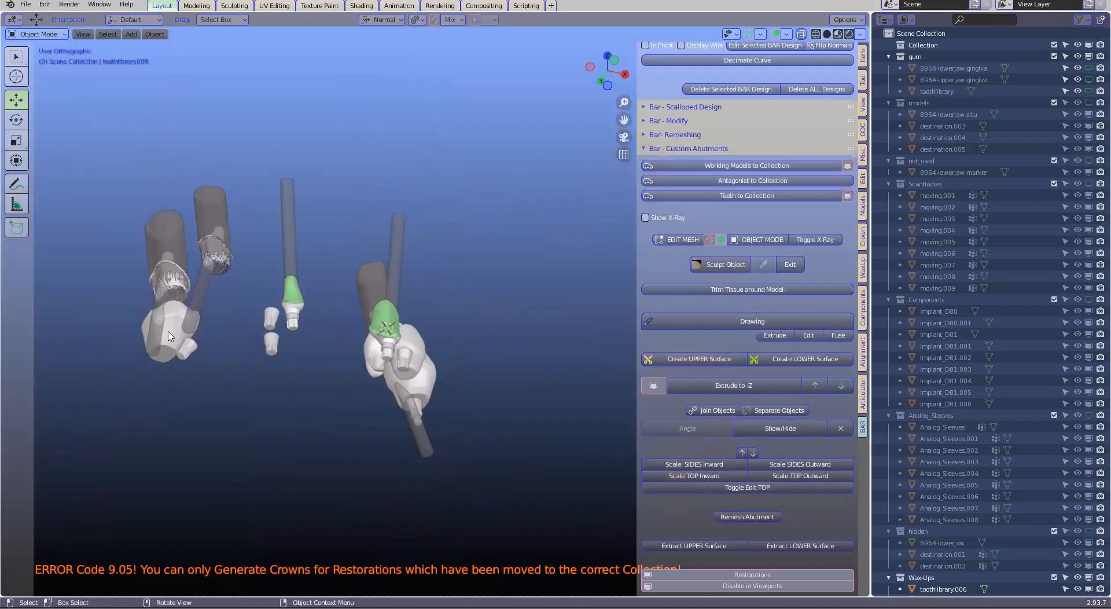
left_click(168, 332)
Hide the thick dark tubes and the speckled overlapping meshes on the two upper abutments
key("h")
left_click(219, 218)
key("h")
left_click(214, 251)
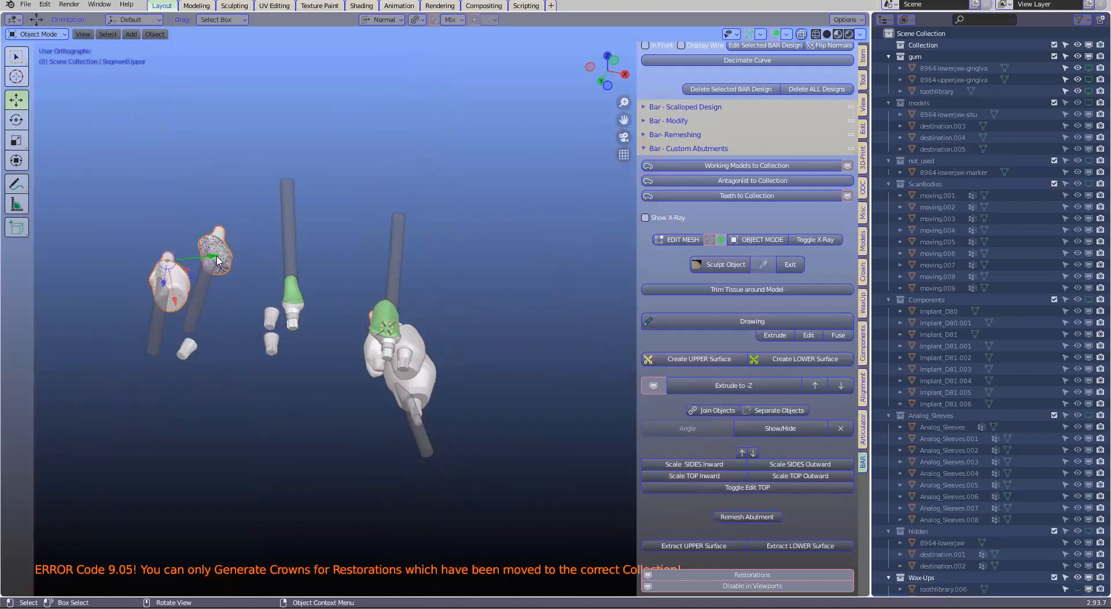
scroll(222, 290, "up", 1)
middle_click_drag(222, 290, 317, 325, "shift")
scroll(246, 326, "up", 2)
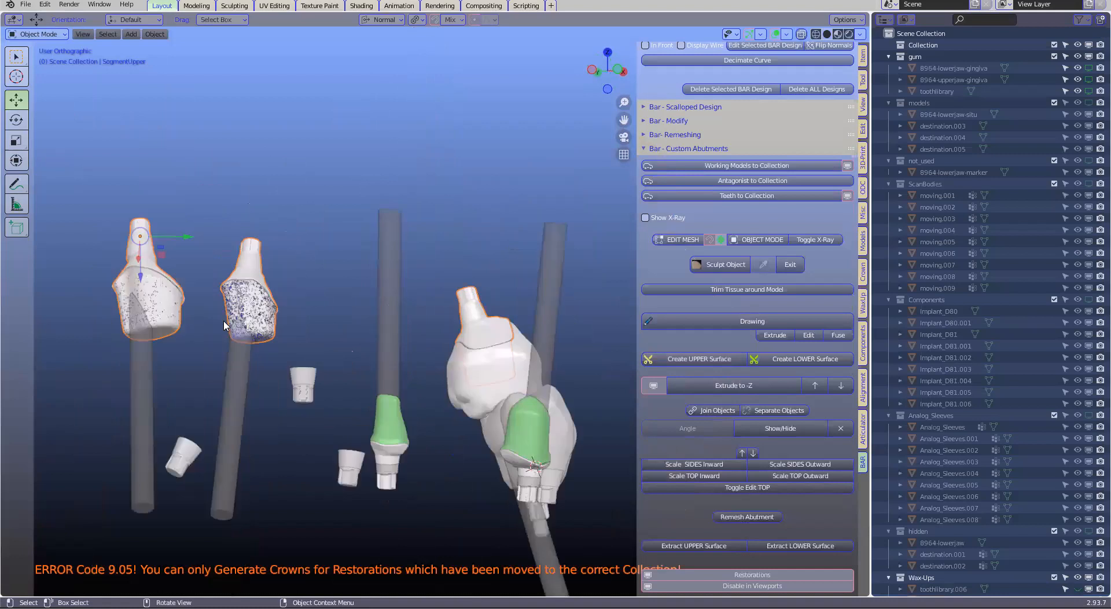
scroll(224, 320, "up", 1)
left_click(189, 322)
key("h")
Hide the lower tooth beside the remaining molar and the upper crown above it, keeping the molar shown
scroll(342, 350, "down", 2)
middle_click_drag(288, 348, 519, 353)
left_click(478, 367)
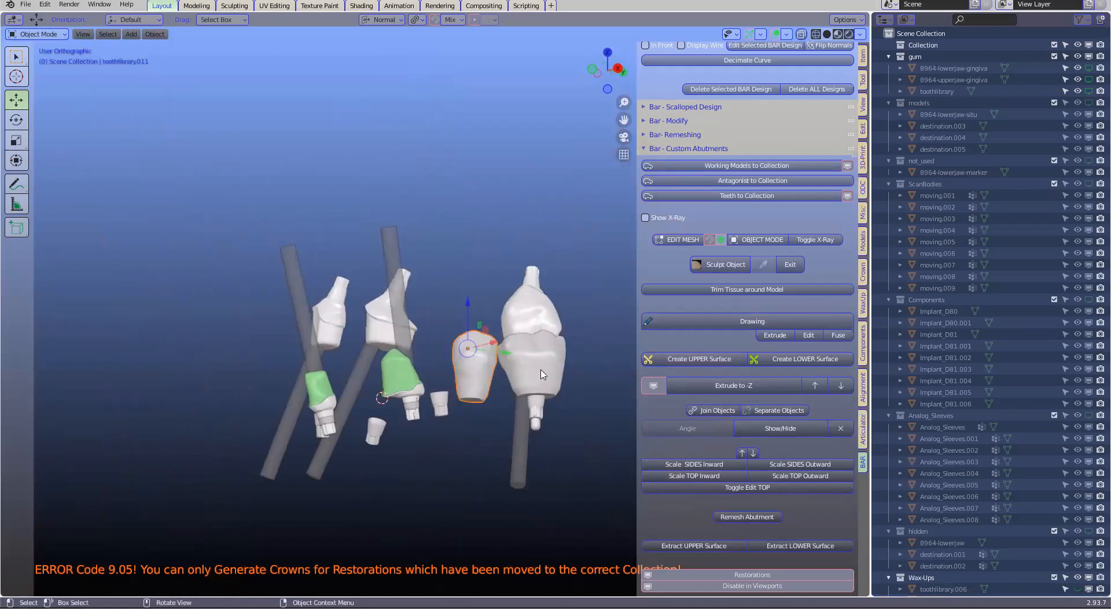
key("h")
left_click(543, 374)
key("h")
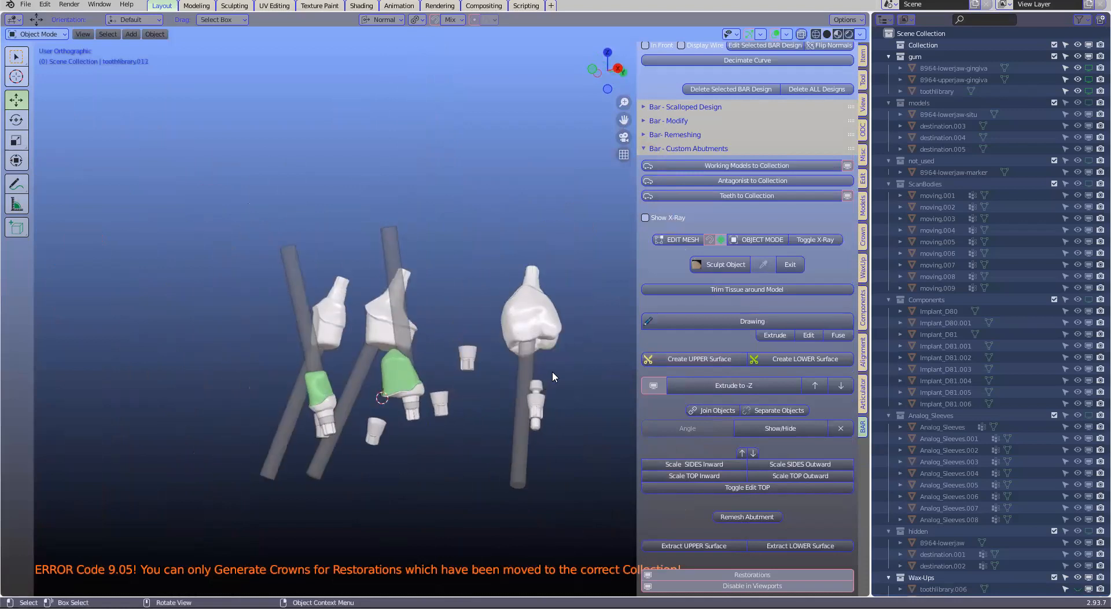
key("ctrl+z")
middle_click_drag(546, 380, 559, 387)
left_click(537, 326)
key("h")
scroll(537, 325, "up", 3)
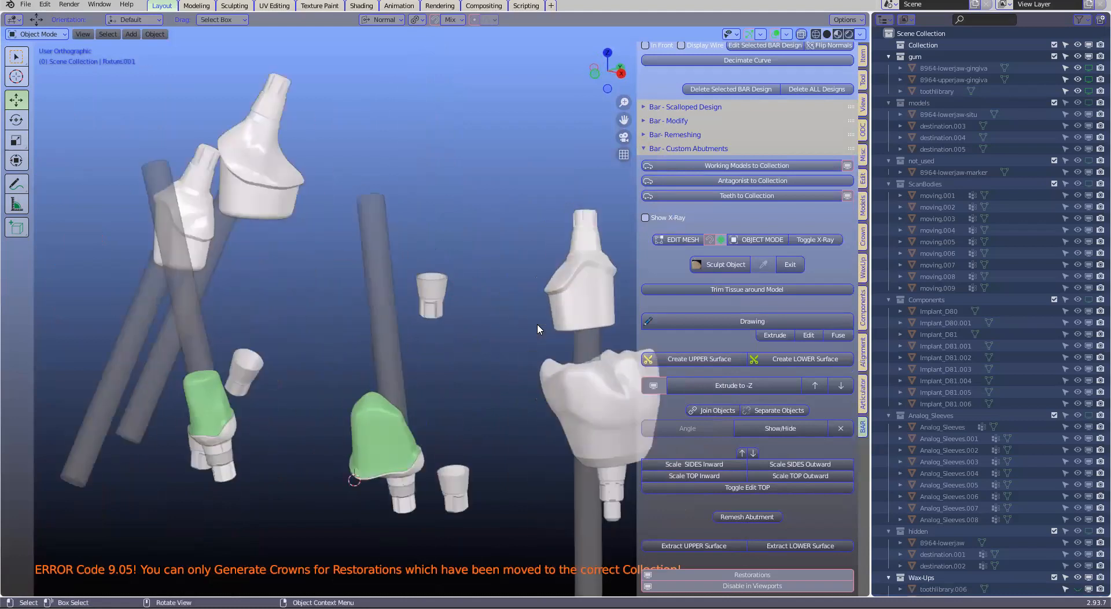
Select the three upper custom abutments and inspect them against the lower abutments and fixtures
left_click(572, 275)
middle_click_drag(489, 315, 563, 310)
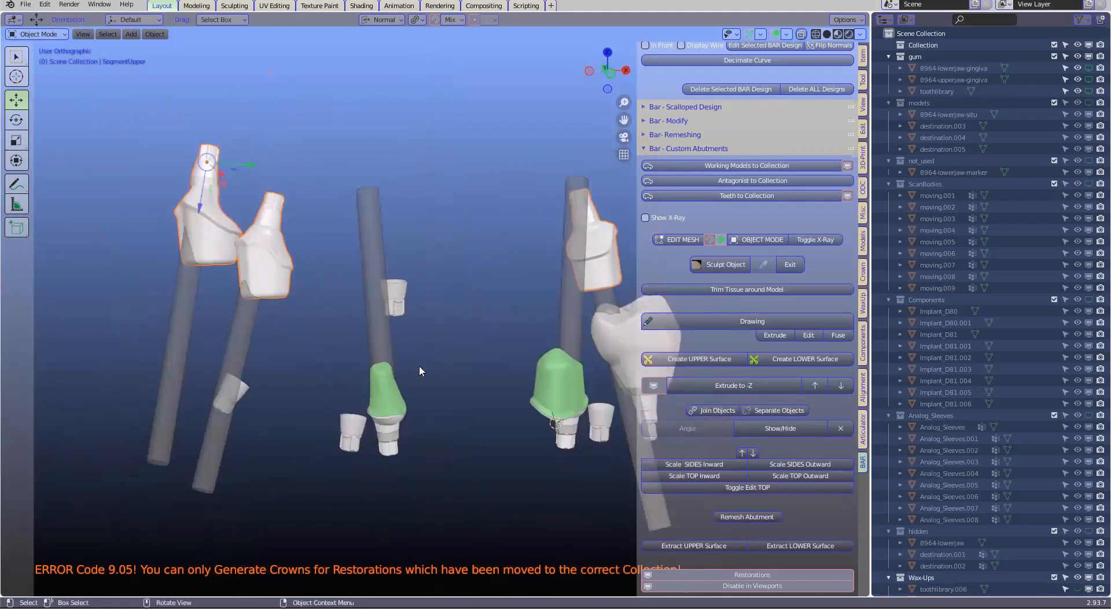
scroll(417, 359, "down", 1)
middle_click_drag(410, 367, 407, 347)
scroll(218, 202, "up", 1)
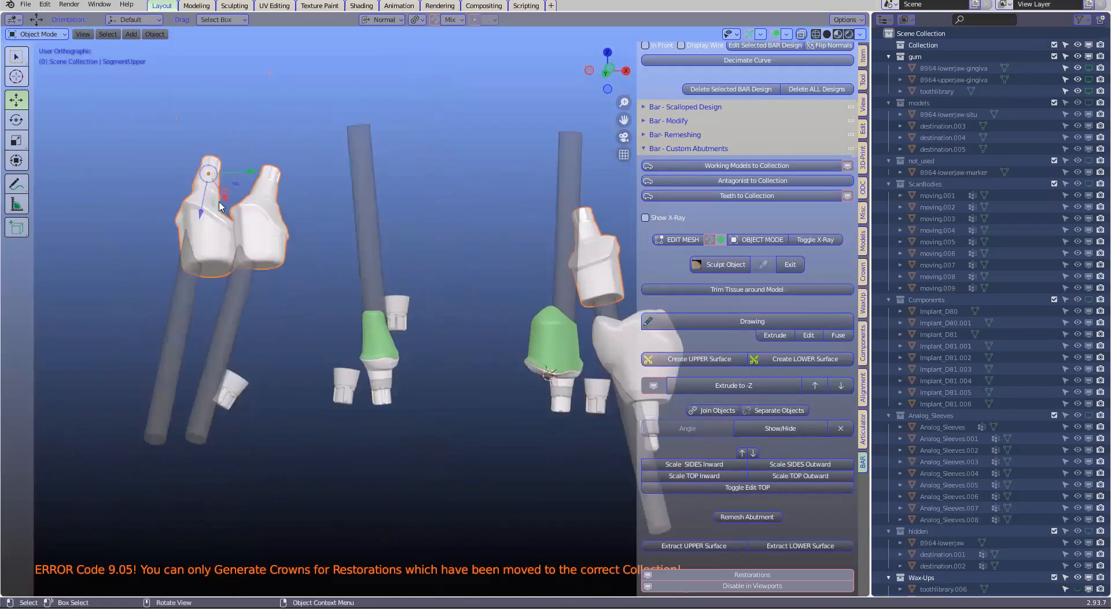
Hide the green extracted surfaces covering the two lower abutments
scroll(499, 371, "up", 1)
middle_click_drag(437, 411, 382, 387)
left_click(370, 397)
key("h")
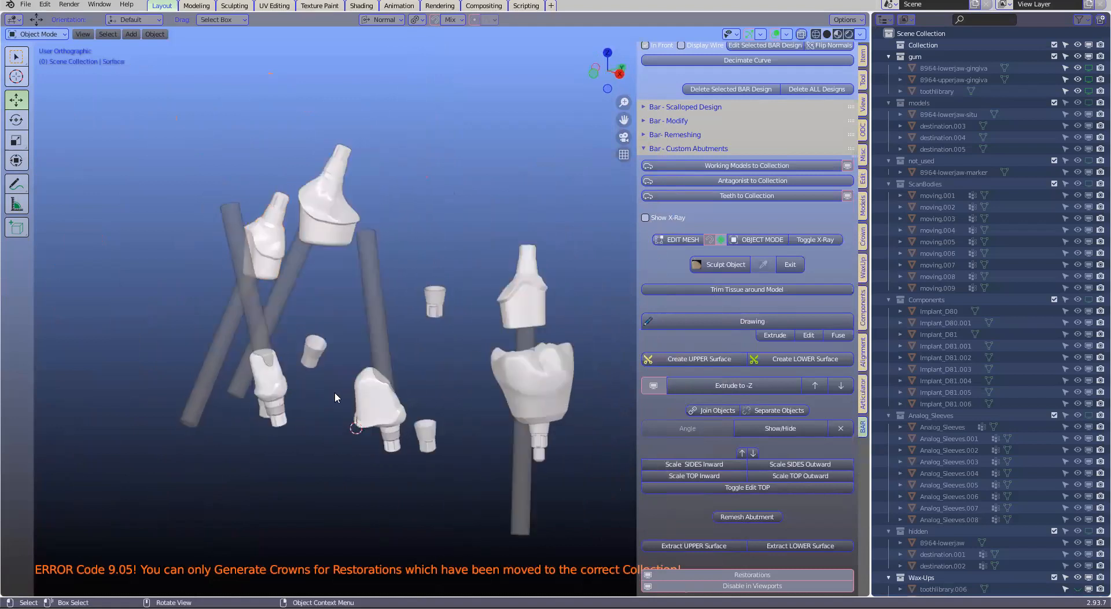
Hide the remaining lower molar and select the two lower custom abutments
left_click(368, 400)
middle_click_drag(473, 373, 535, 378)
left_click(502, 401)
key("h")
scroll(502, 401, "up", 2)
middle_click_drag(399, 403, 499, 422)
left_click(453, 409)
scroll(452, 409, "down", 3)
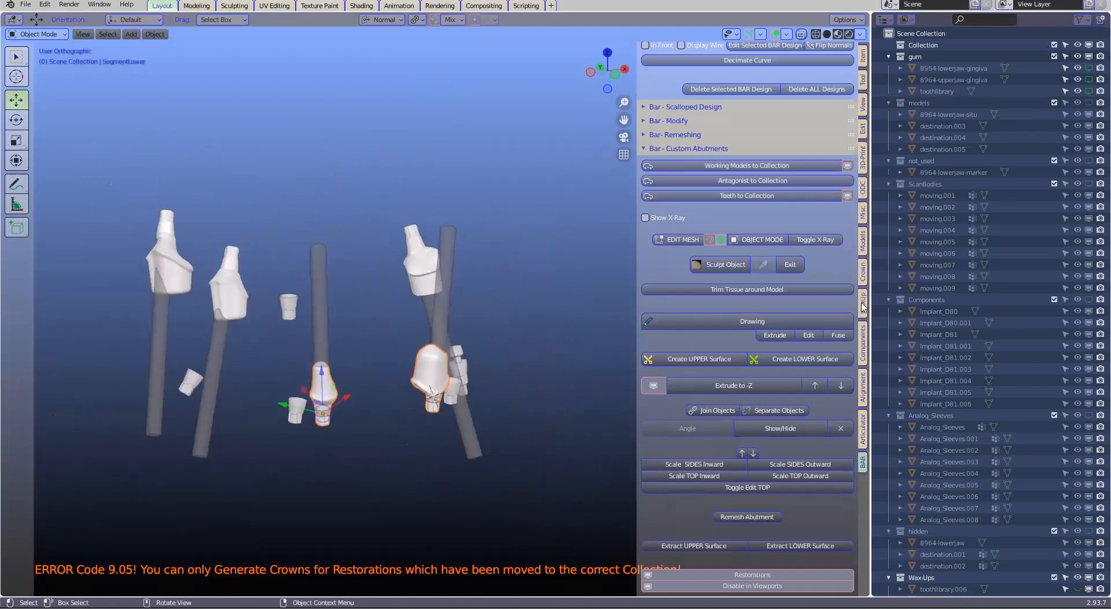
Hide the screw holes using the collection visibility options of the implant crown tools
left_click(862, 272)
scroll(790, 467, "down", 10)
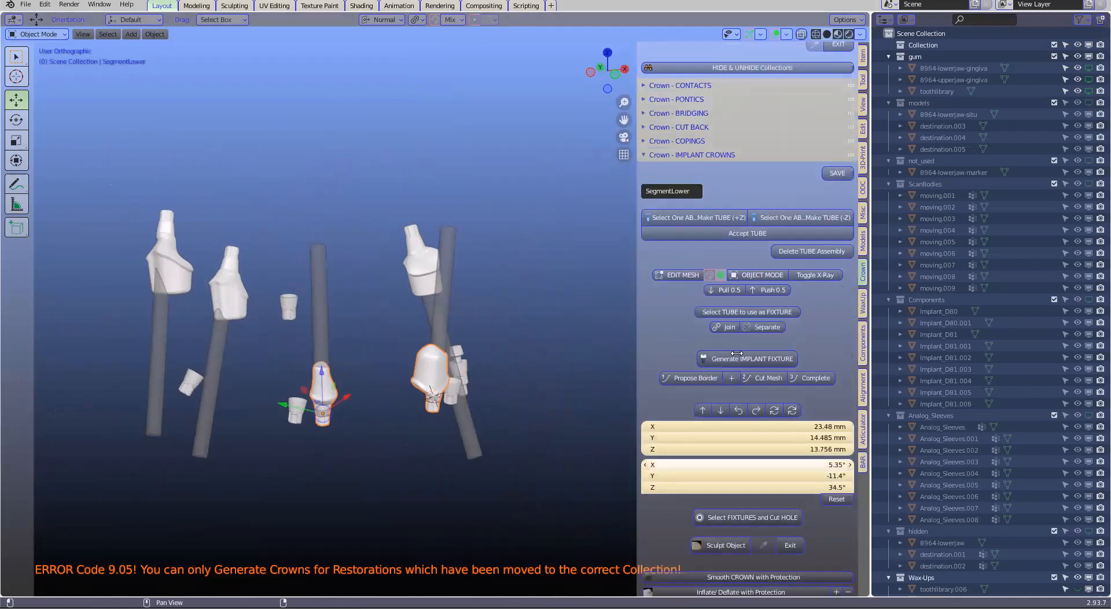
scroll(736, 353, "up", 2)
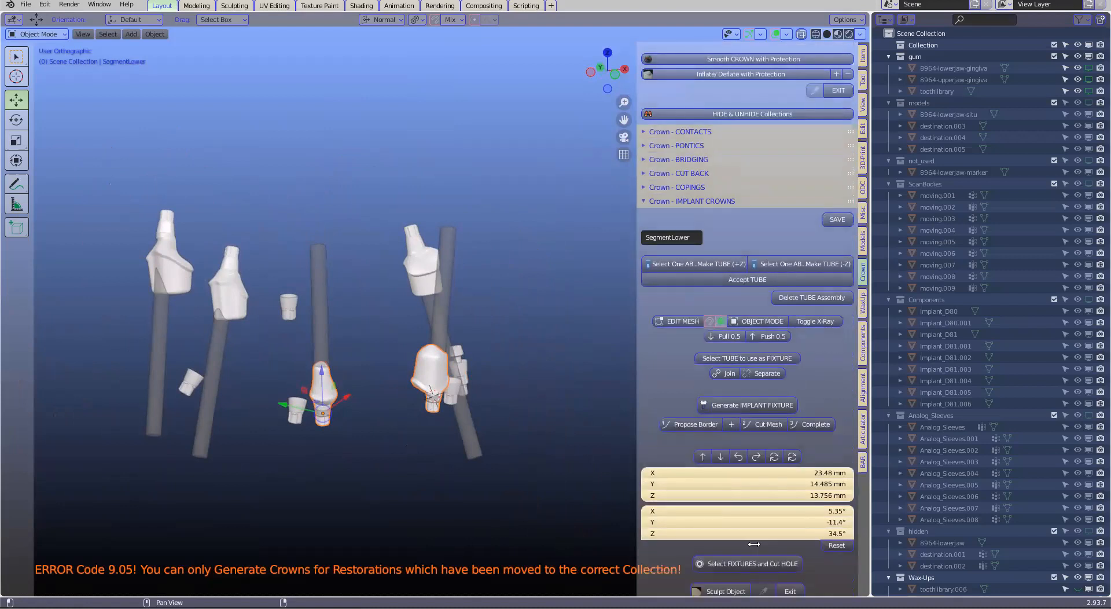
scroll(754, 544, "down", 6)
left_click(754, 544)
left_click(738, 532)
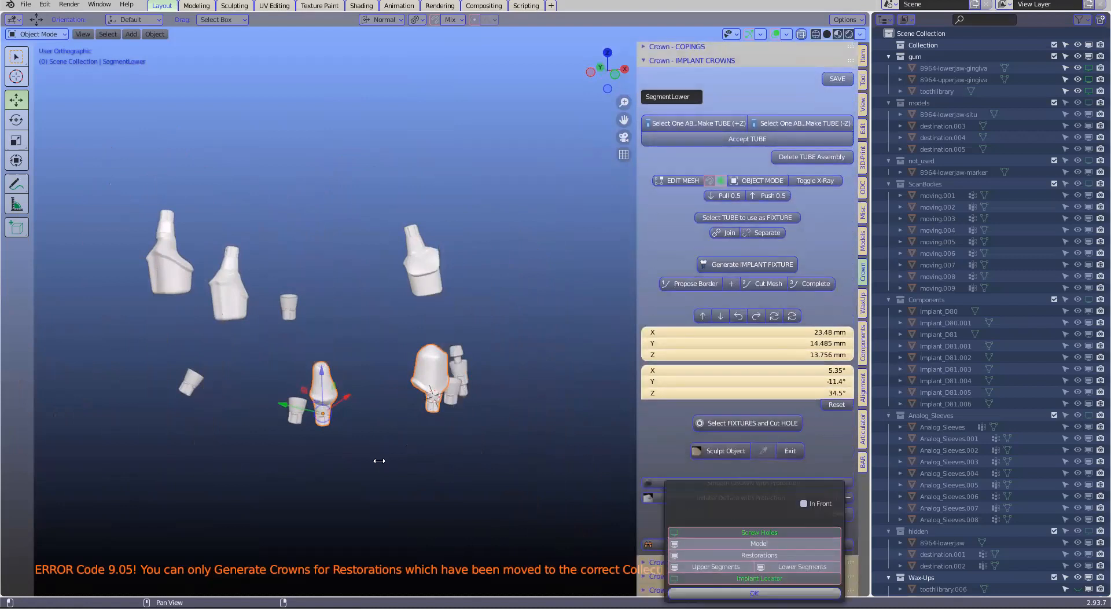
Save the project as a new file named part2Zoom.blend
left_click(25, 5)
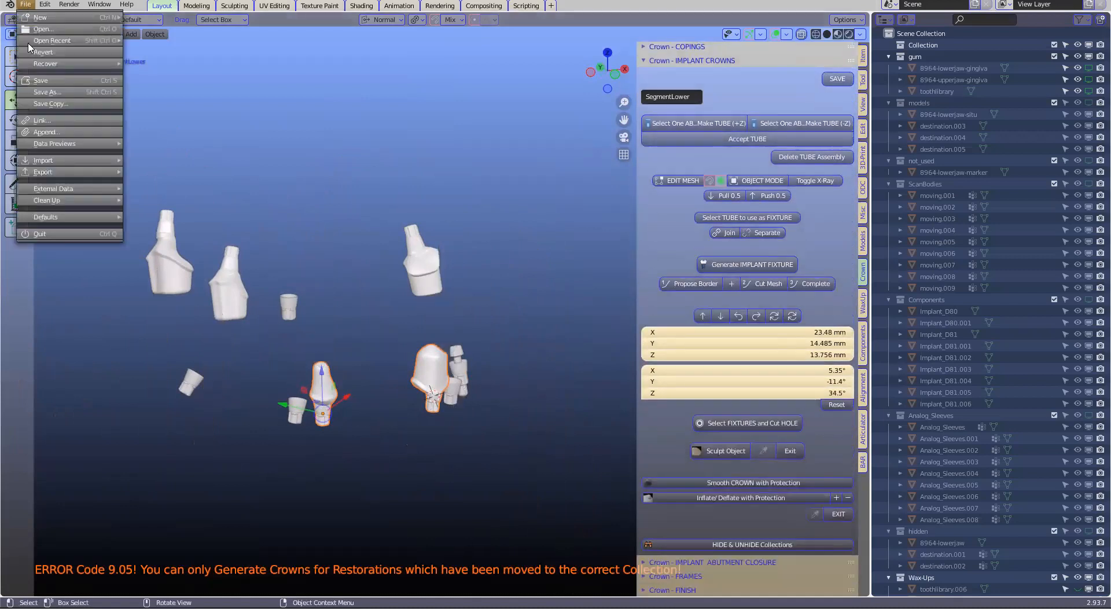
left_click(45, 94)
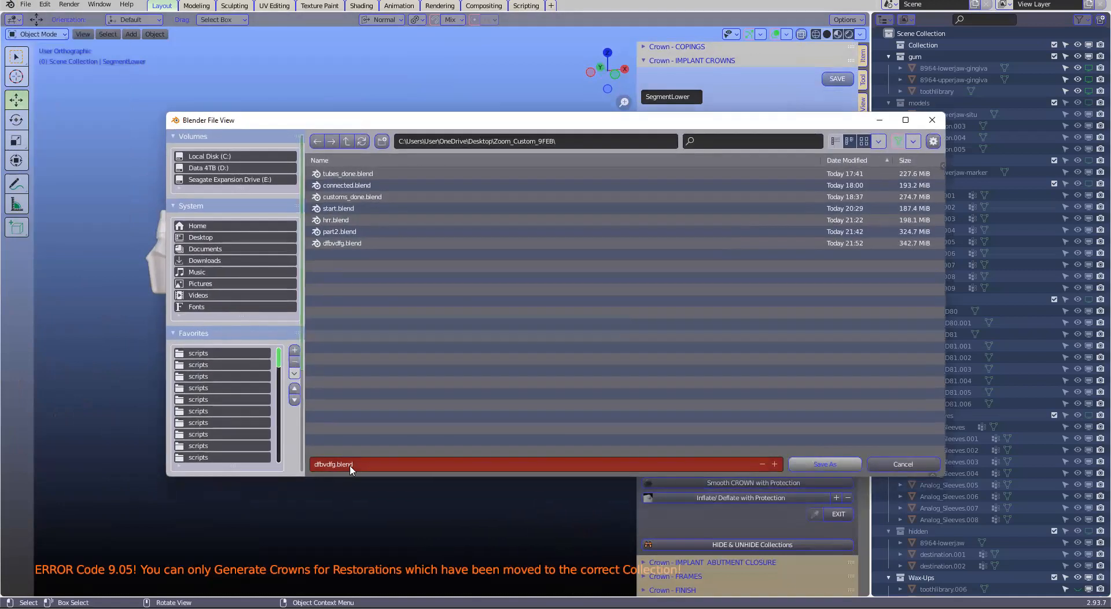
type("part2Zoom")
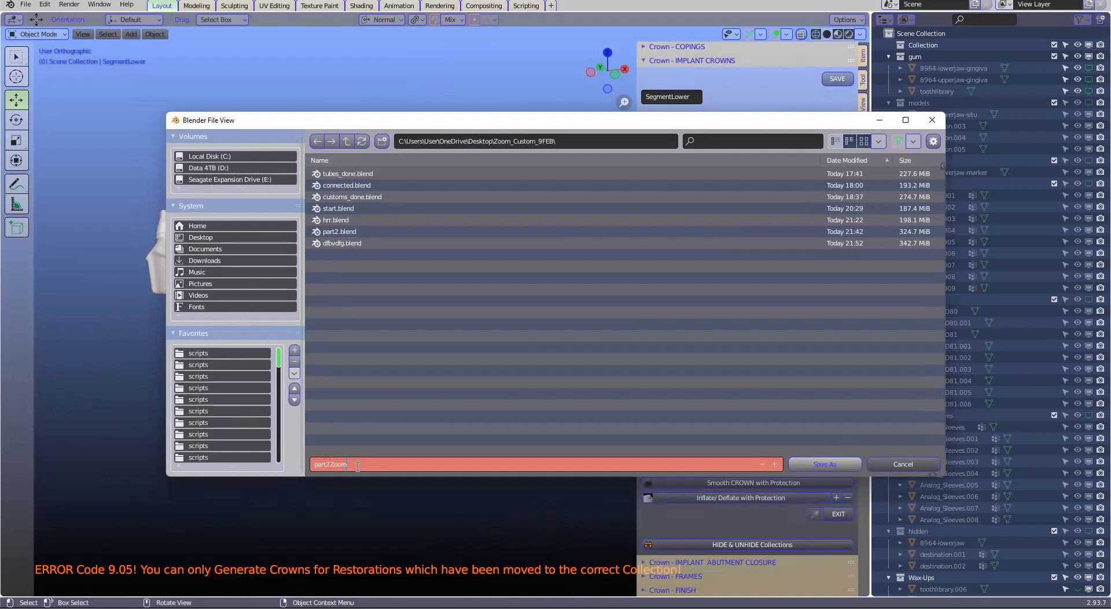
left_click(804, 463)
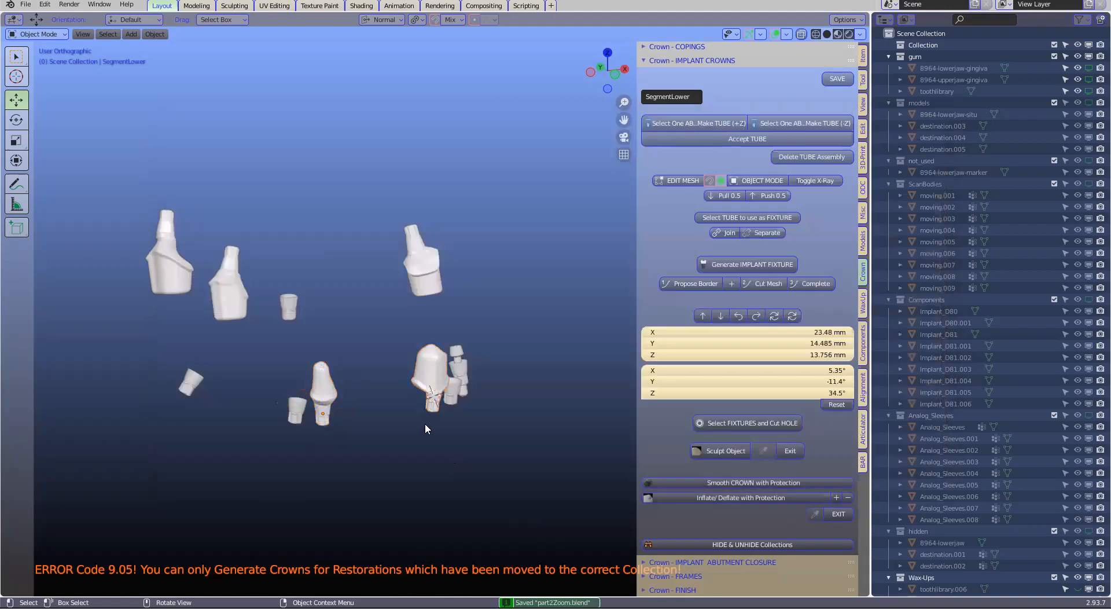
Select the three upper abutments and view them together with the lower abutments and implant bases
middle_click_drag(425, 412, 493, 413)
scroll(435, 389, "up", 4)
left_click(484, 379)
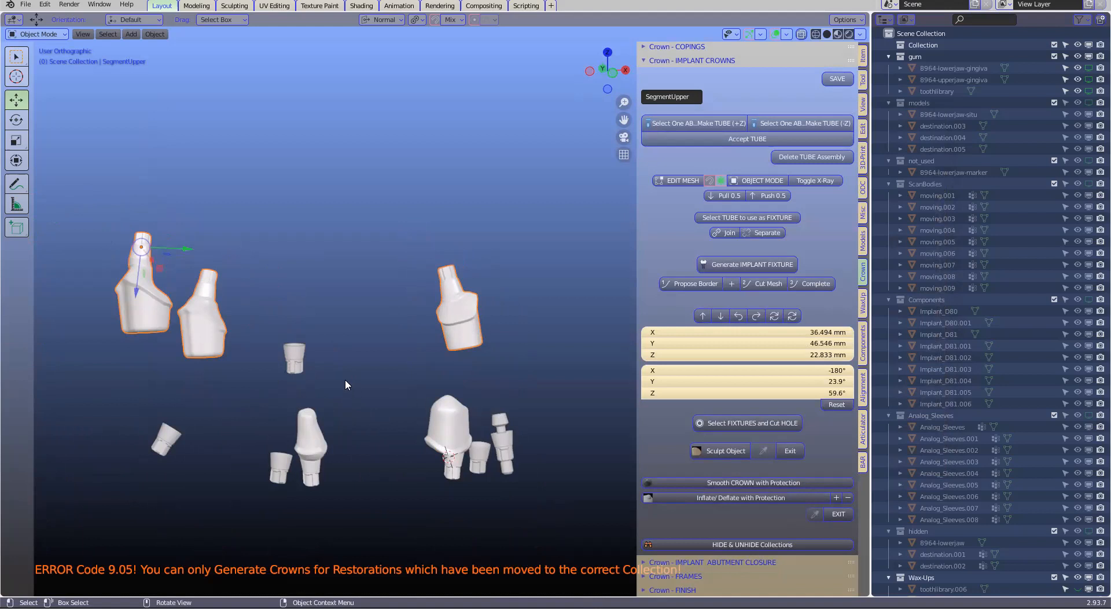
middle_click_drag(374, 327, 414, 331, "shift")
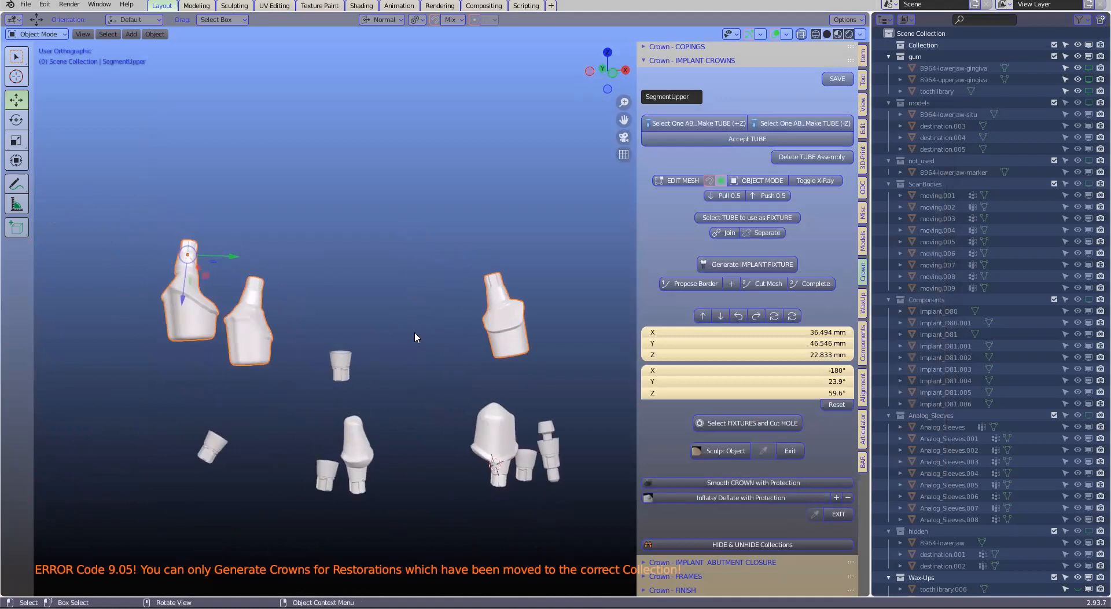
middle_click_drag(218, 292, 453, 357)
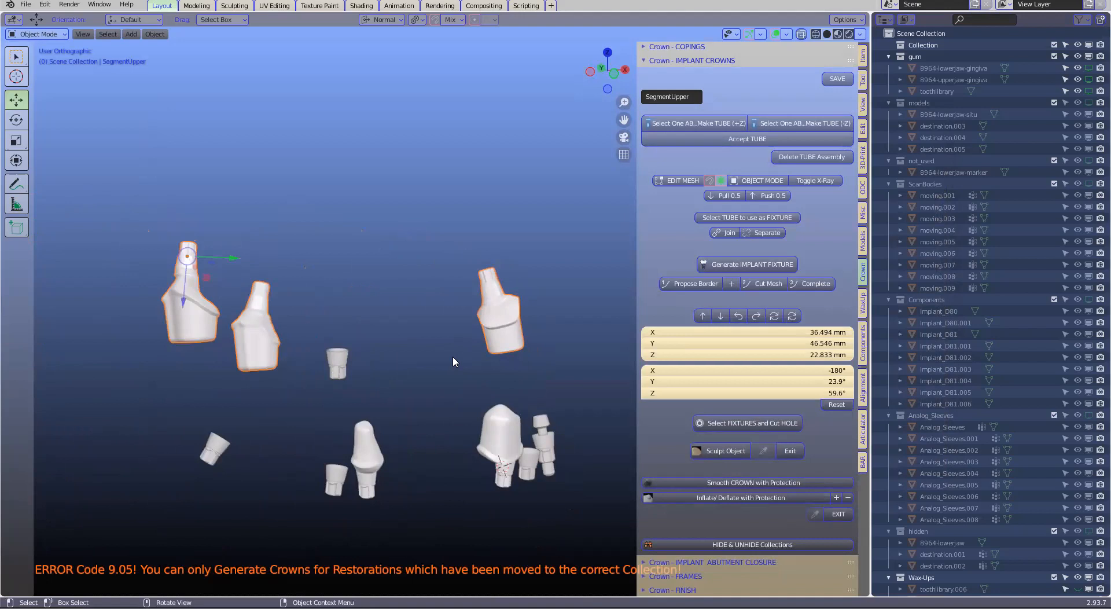